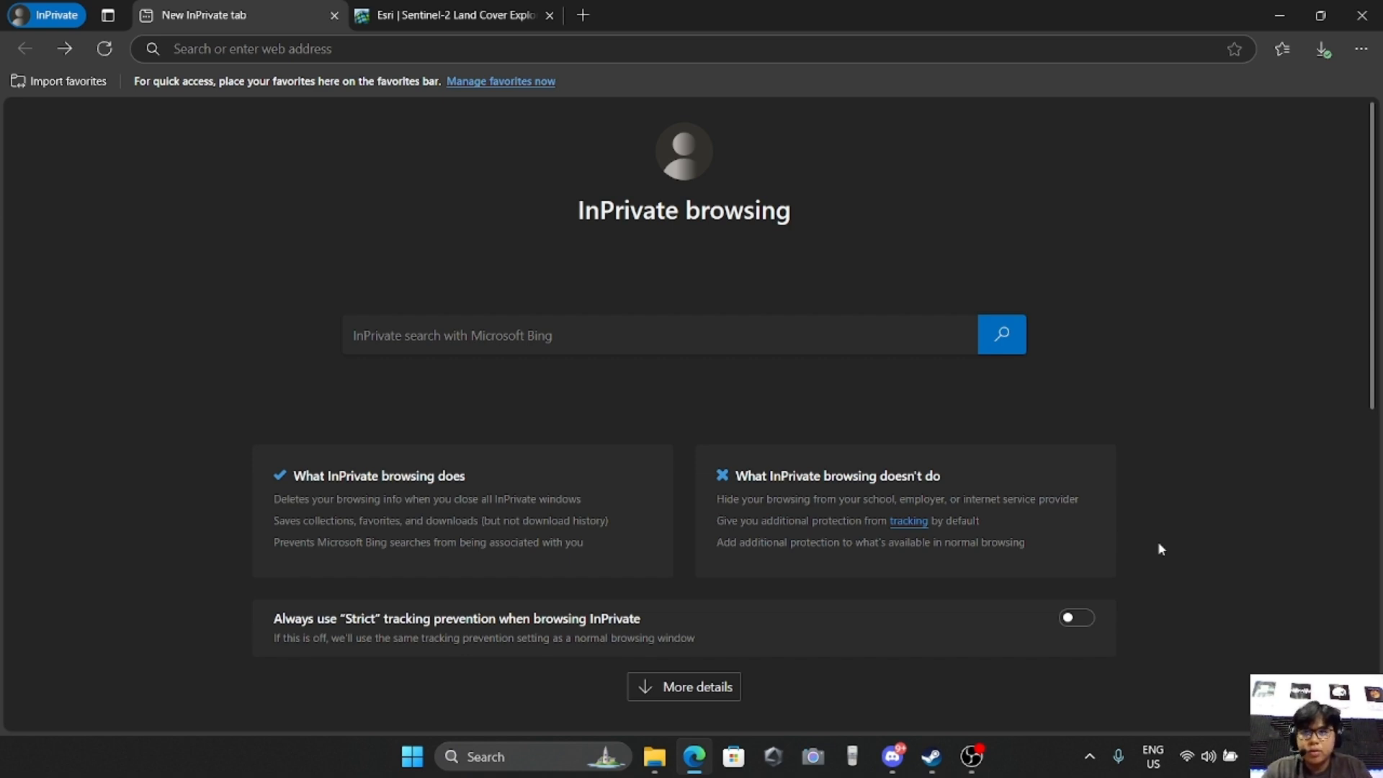
# Search the web for "esri land cover map"
pyautogui.click(451, 46)
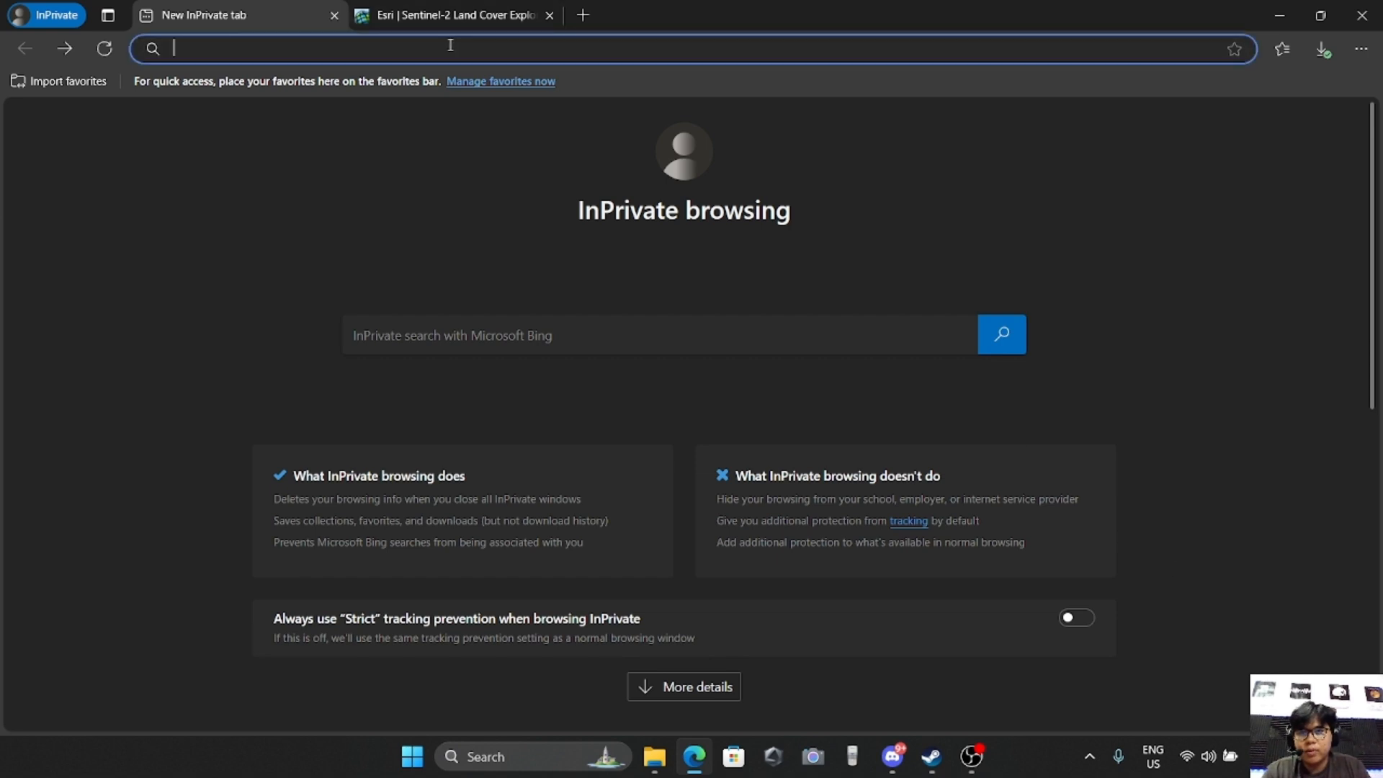
pyautogui.write('esr')
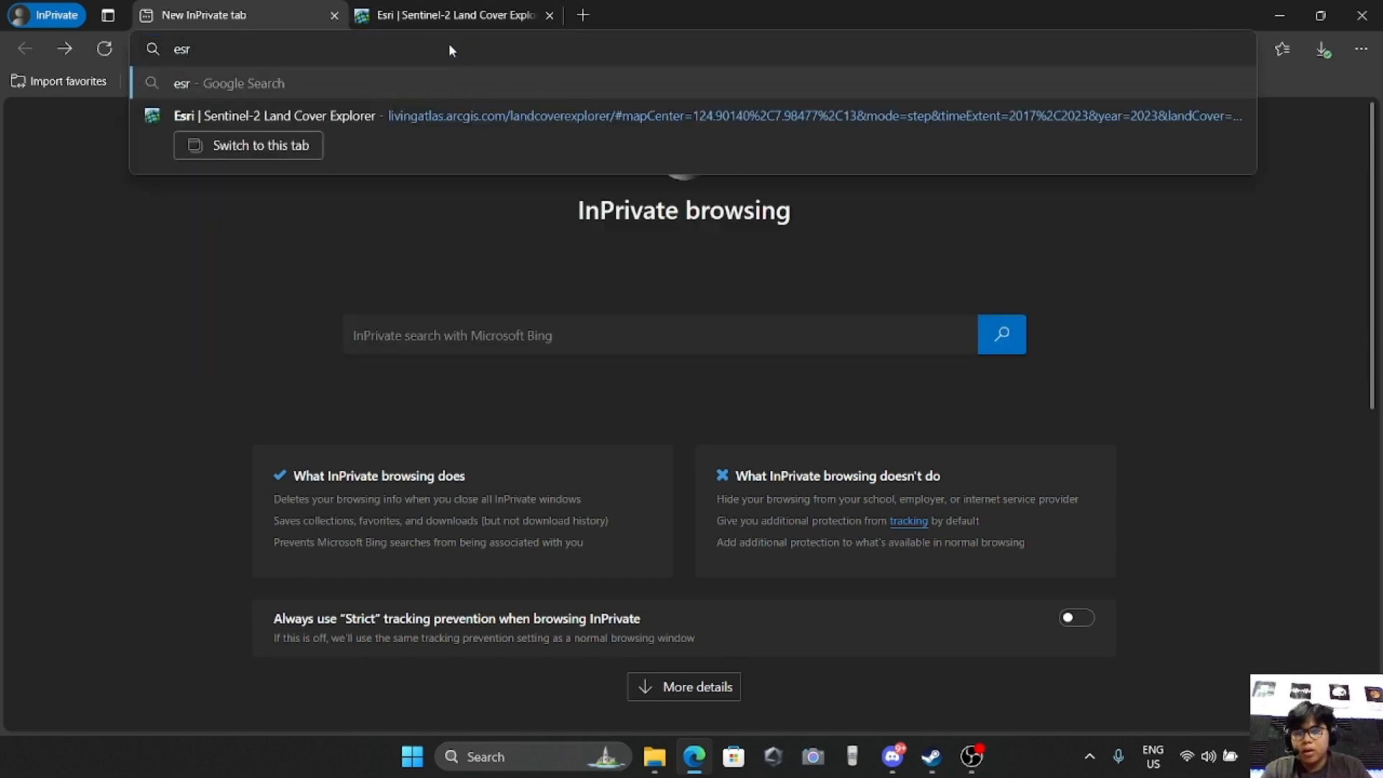
pyautogui.write('i lan')
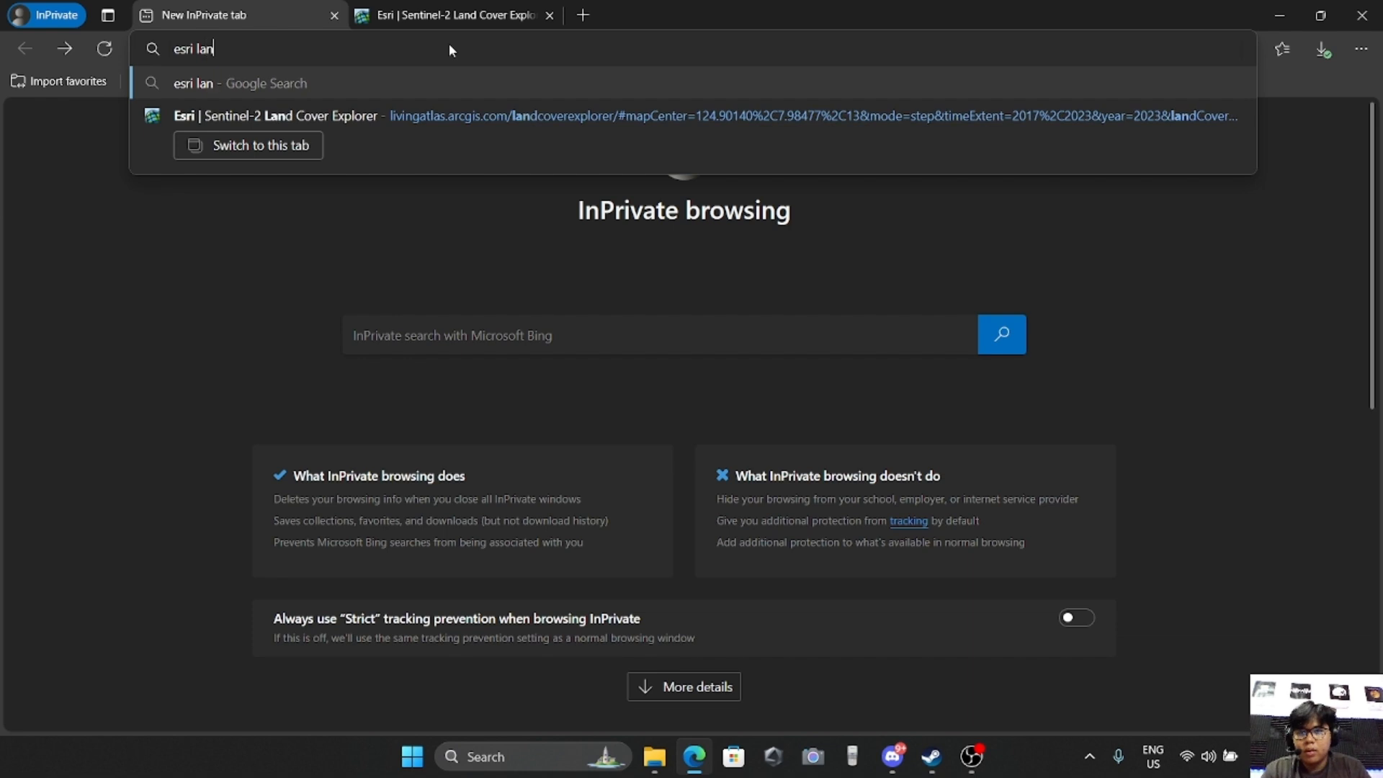
pyautogui.write('d cover map')
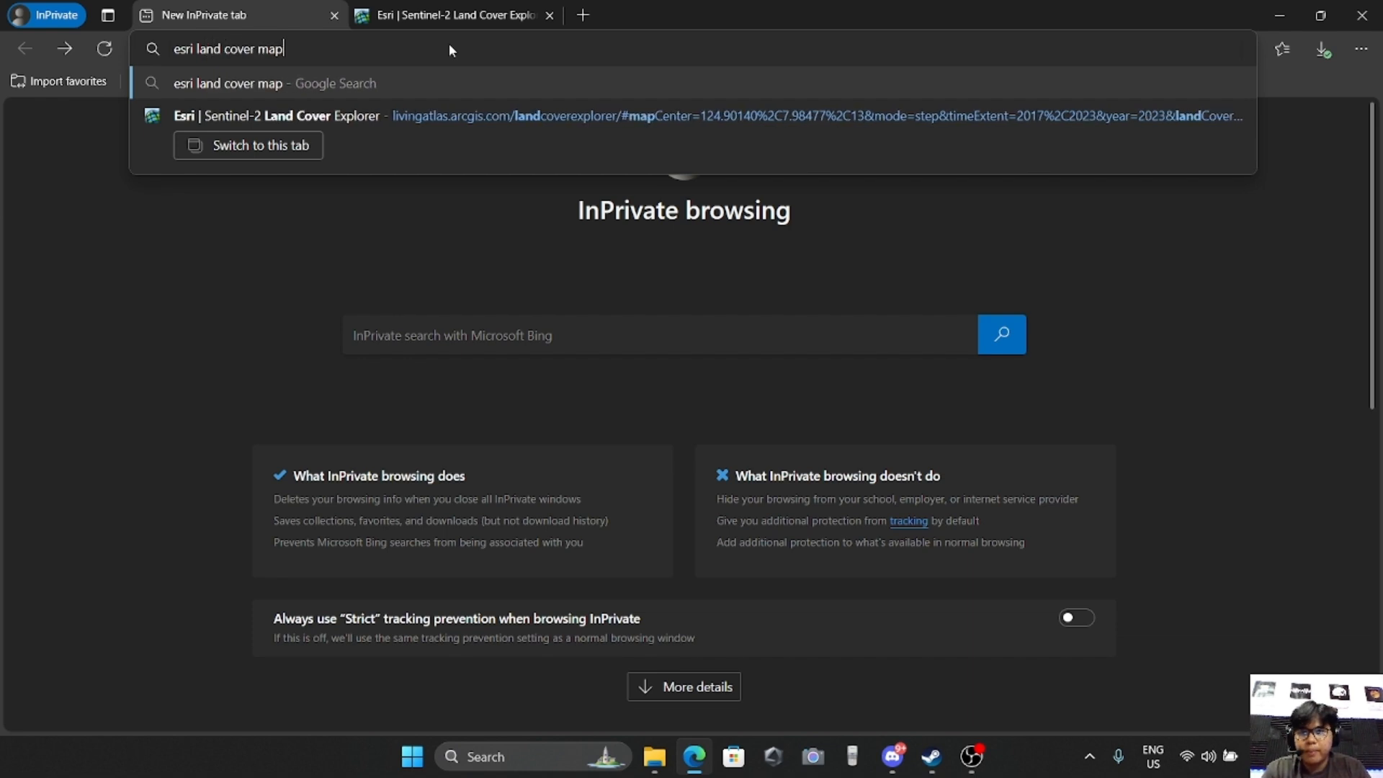
pyautogui.press('Return')
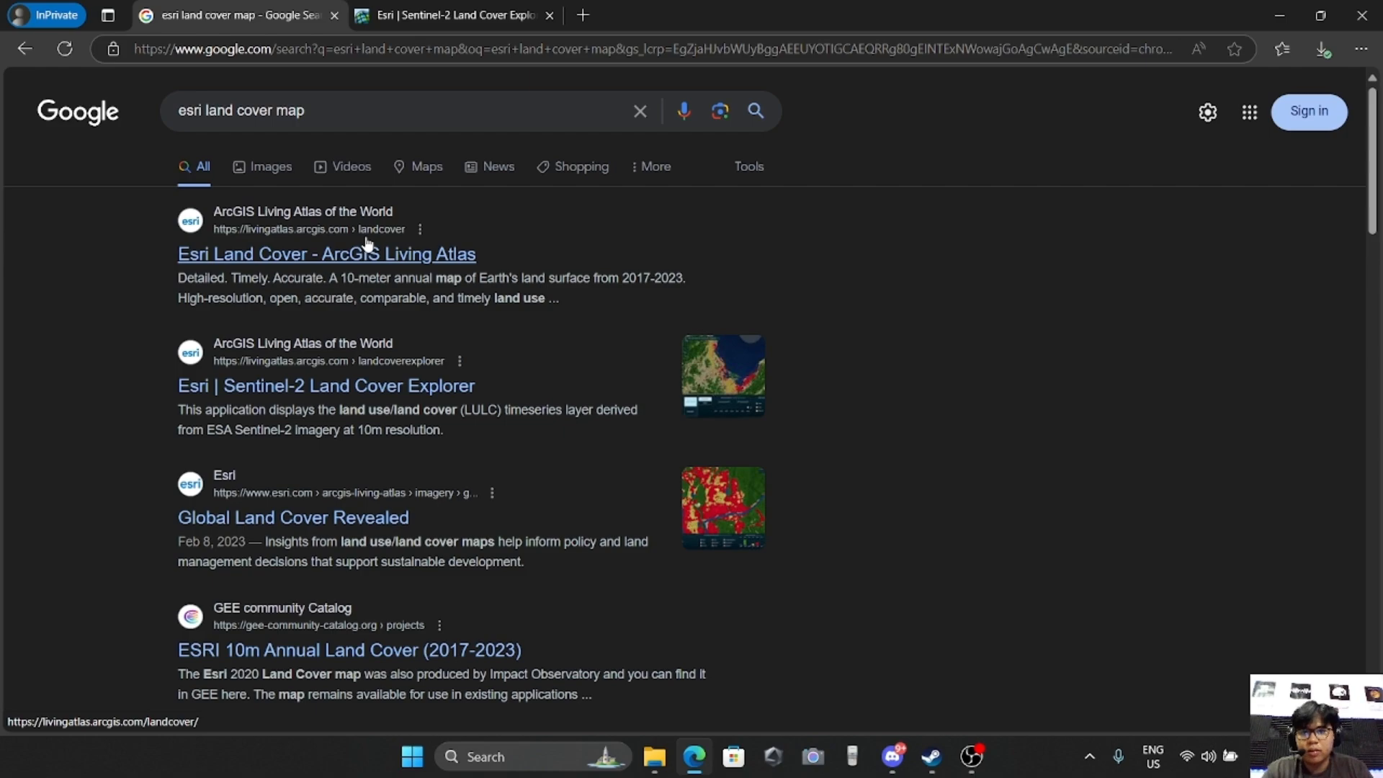
# Open the Esri Land Cover page of ArcGIS Living Atlas and launch the Land Cover Explorer application
pyautogui.click(367, 245)
pyautogui.scroll(-5, 731, 402)
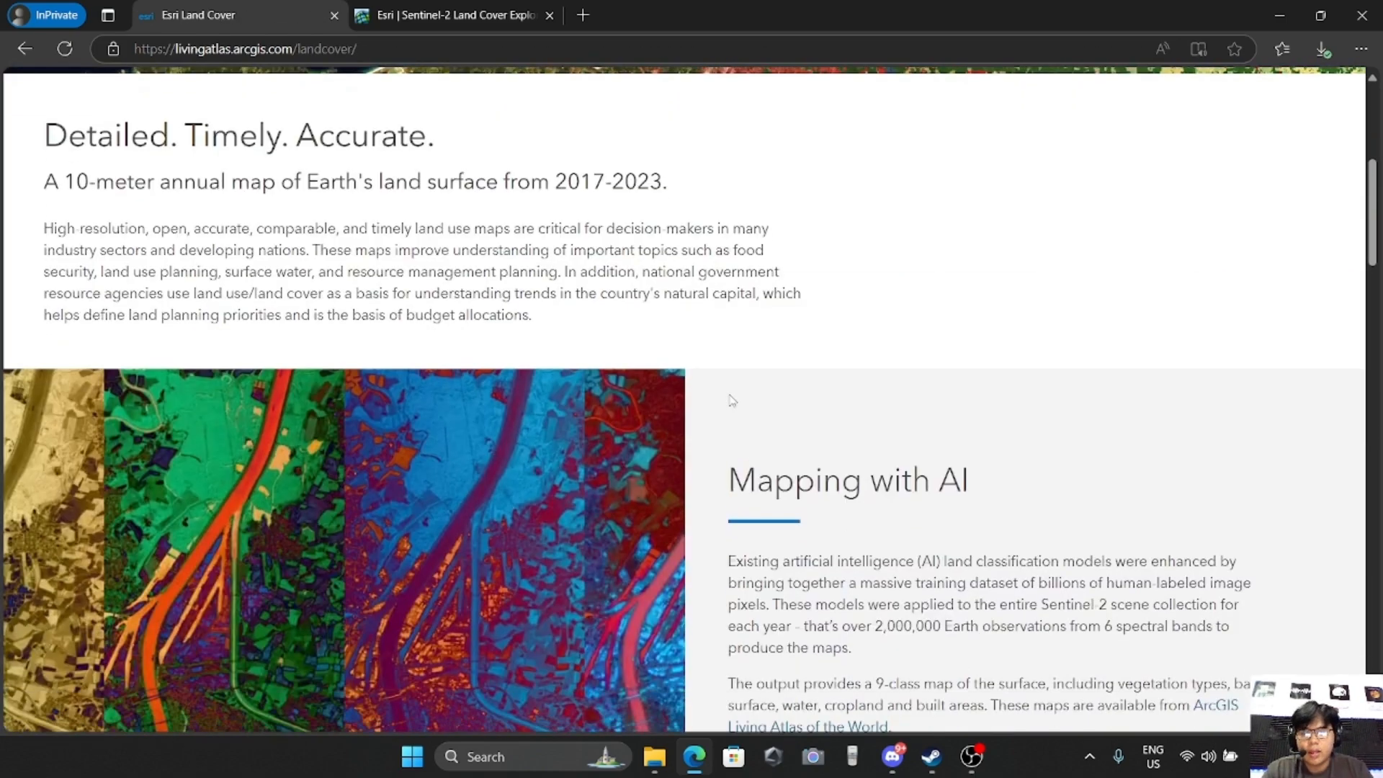
pyautogui.scroll(-15, 731, 402)
pyautogui.scroll(-3, 732, 370)
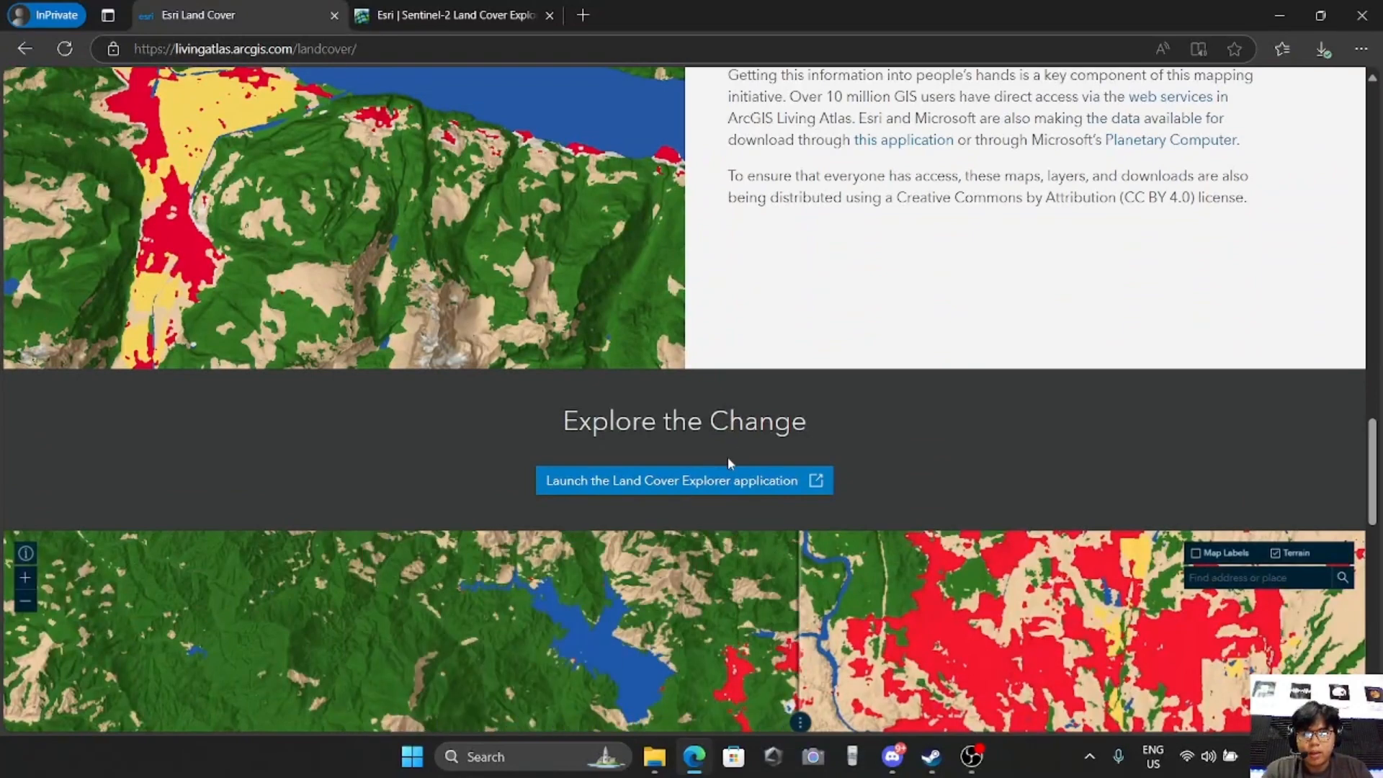
pyautogui.click(691, 488)
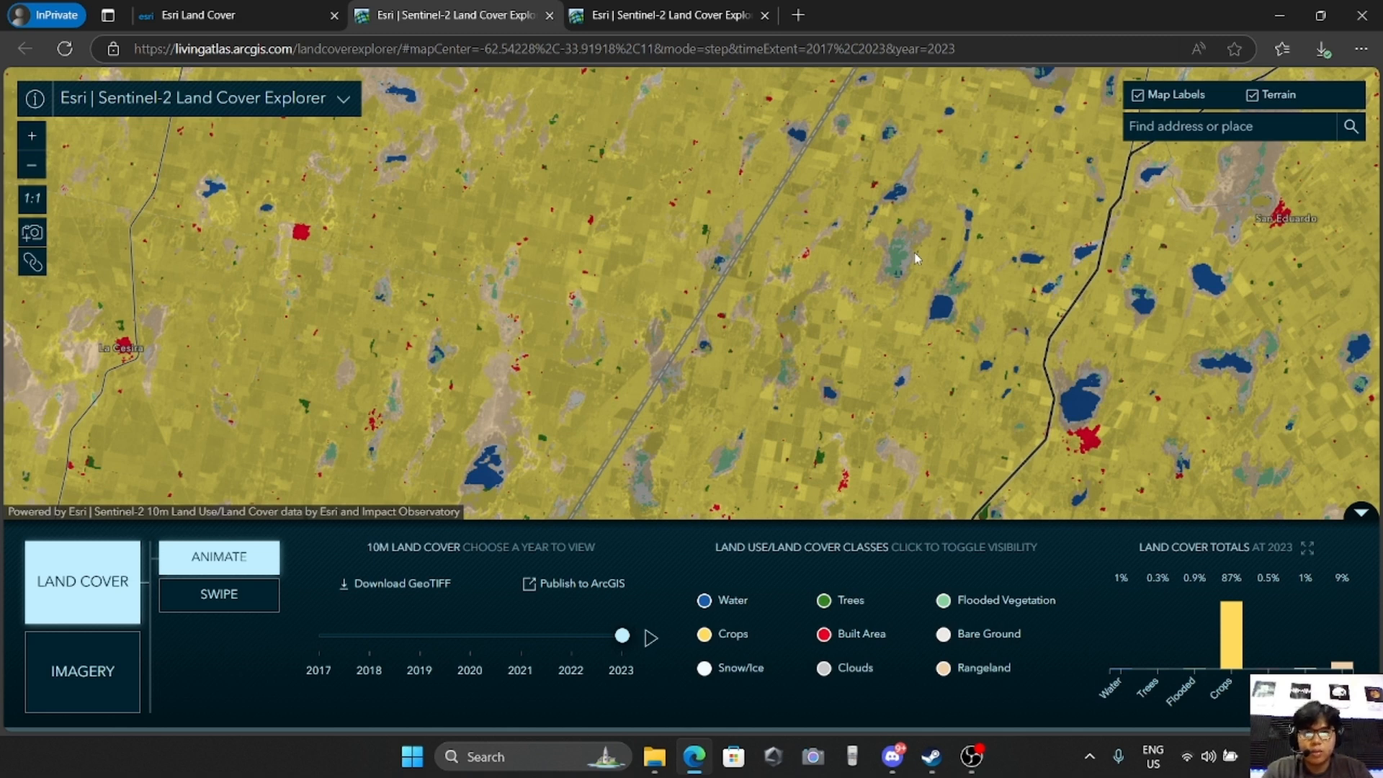
# Find "valencia bukidnon" on the land cover map and show the city with its surroundings
pyautogui.click(1172, 132)
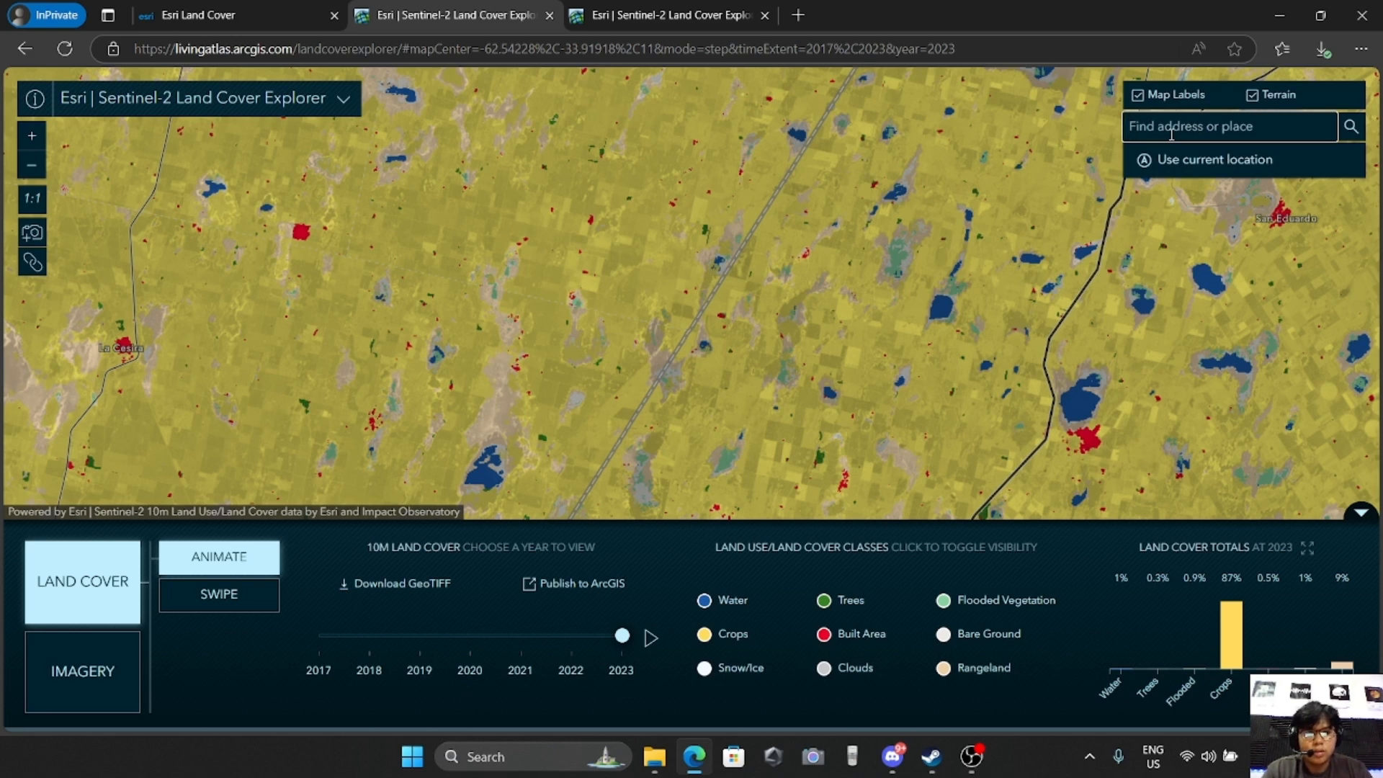
pyautogui.write('valen')
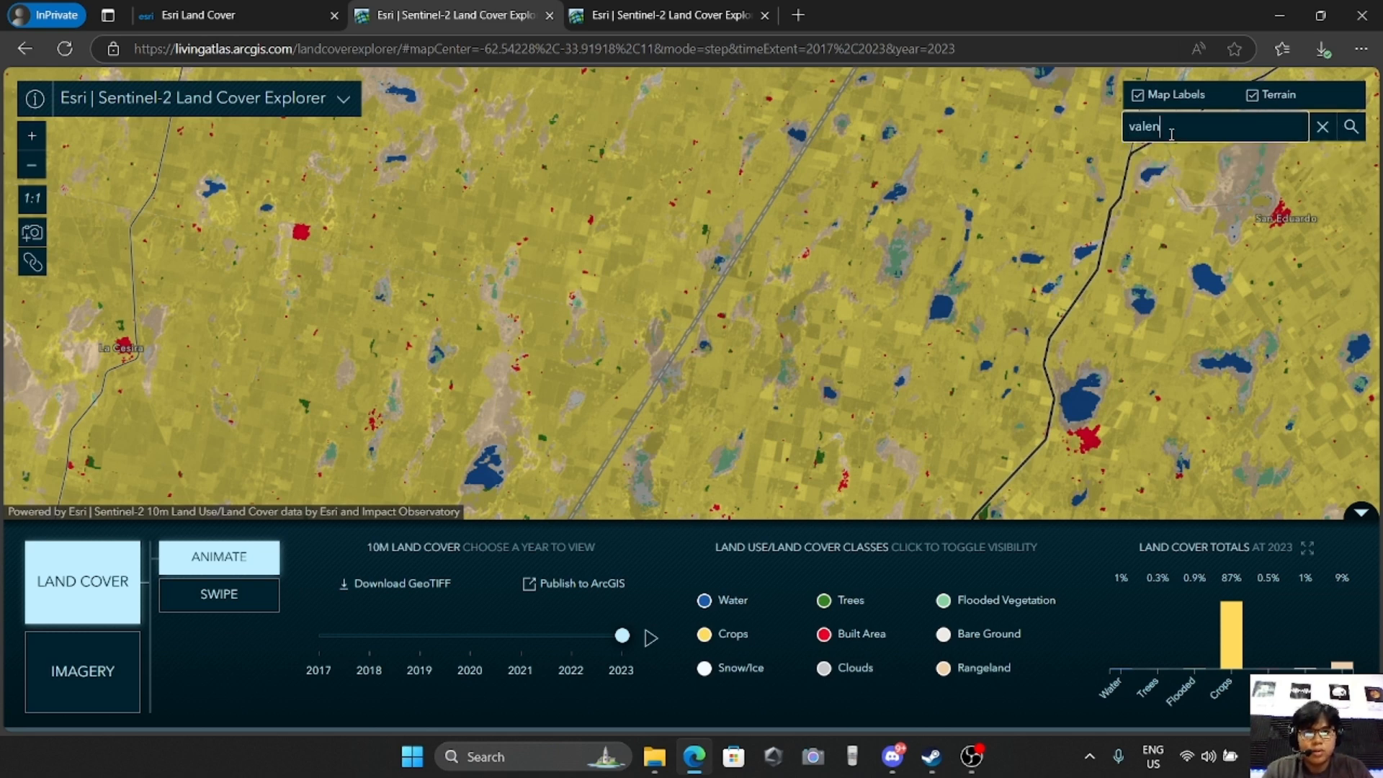
pyautogui.write('cia bukidno')
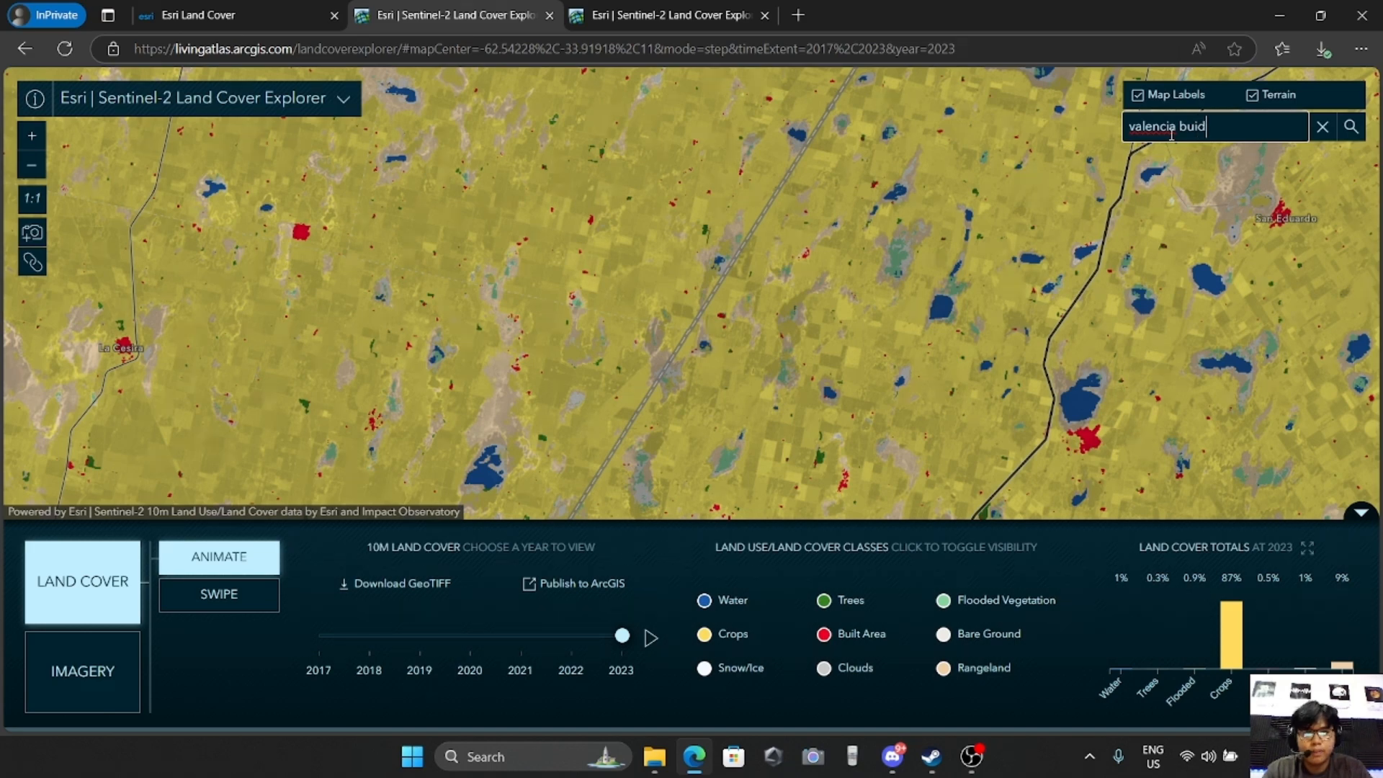
pyautogui.write('n')
pyautogui.press('Return')
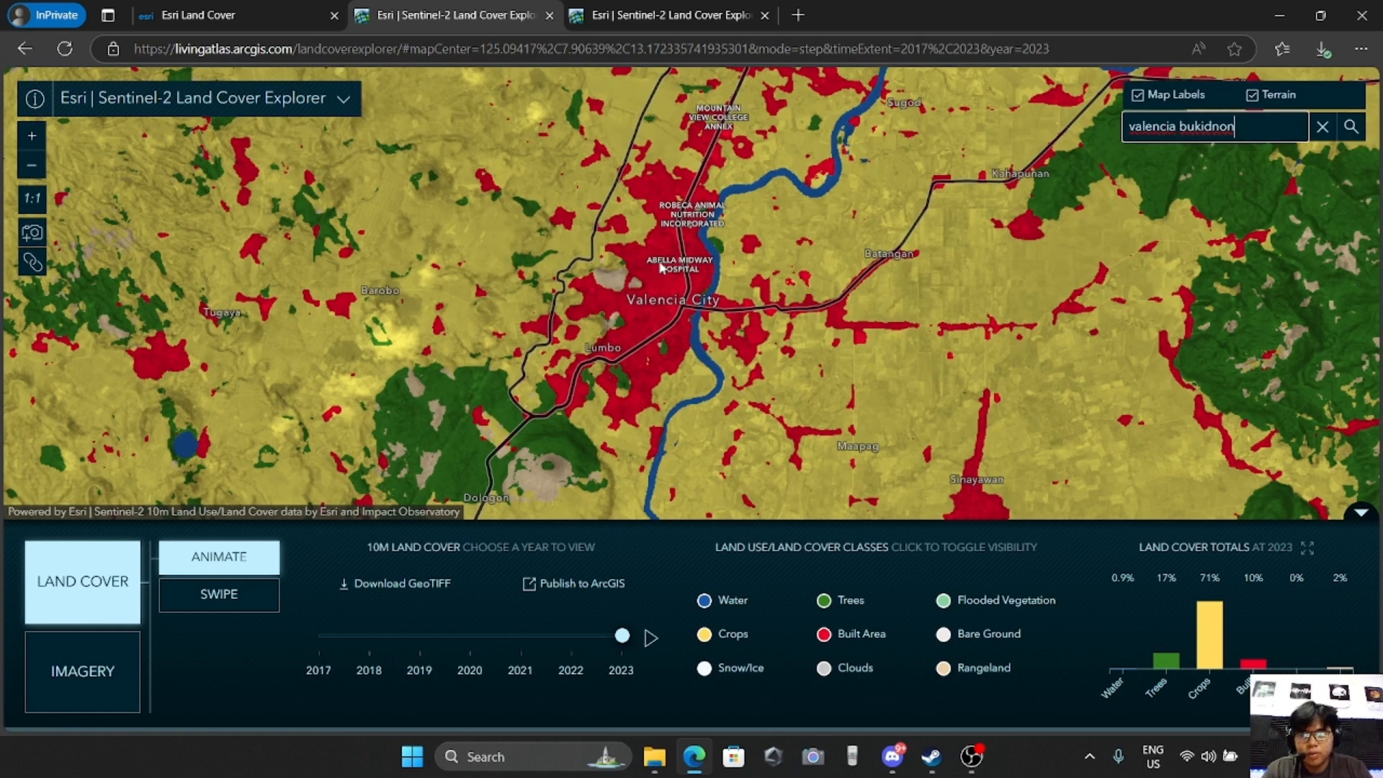
pyautogui.scroll(-2, 662, 268)
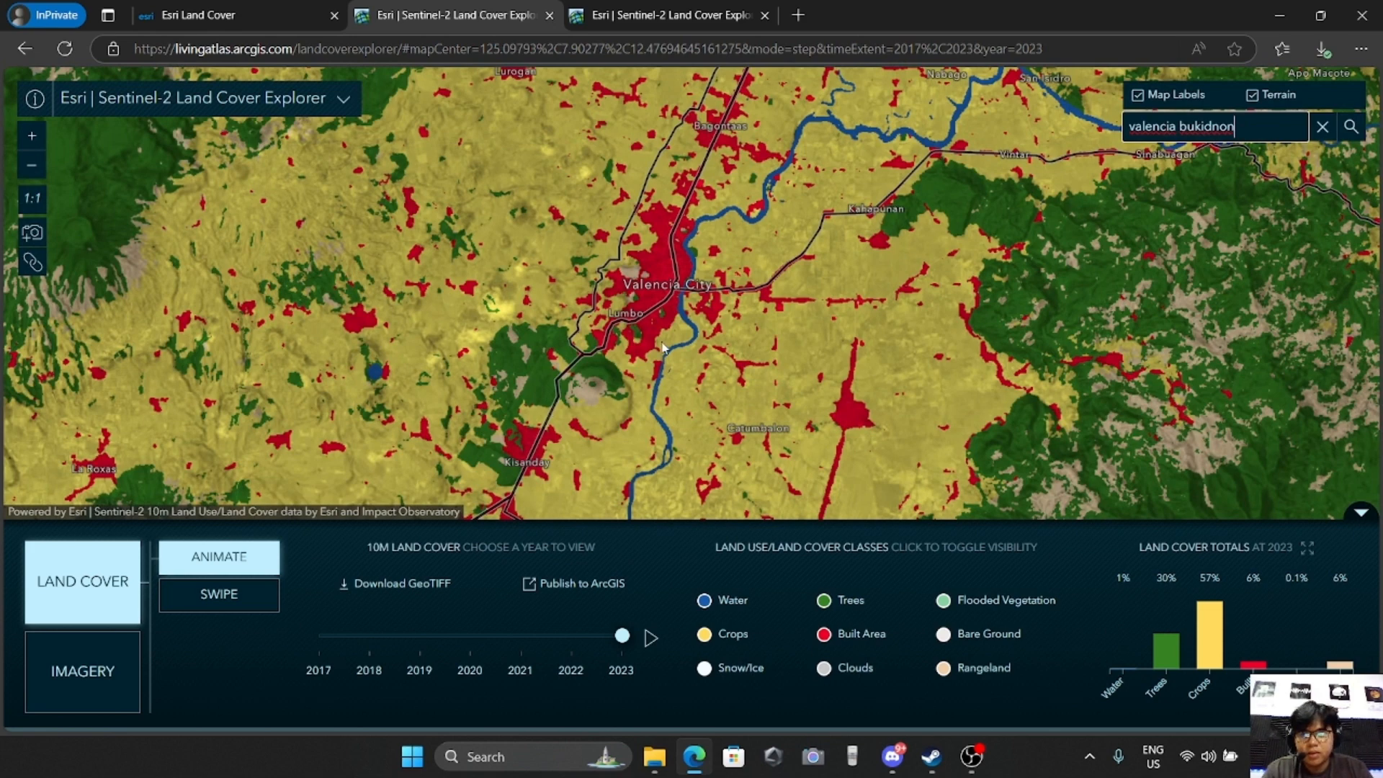
# Open the GeoTIFF download map and select the tile covering Cebu City and northern Mindanao
pyautogui.click(404, 592)
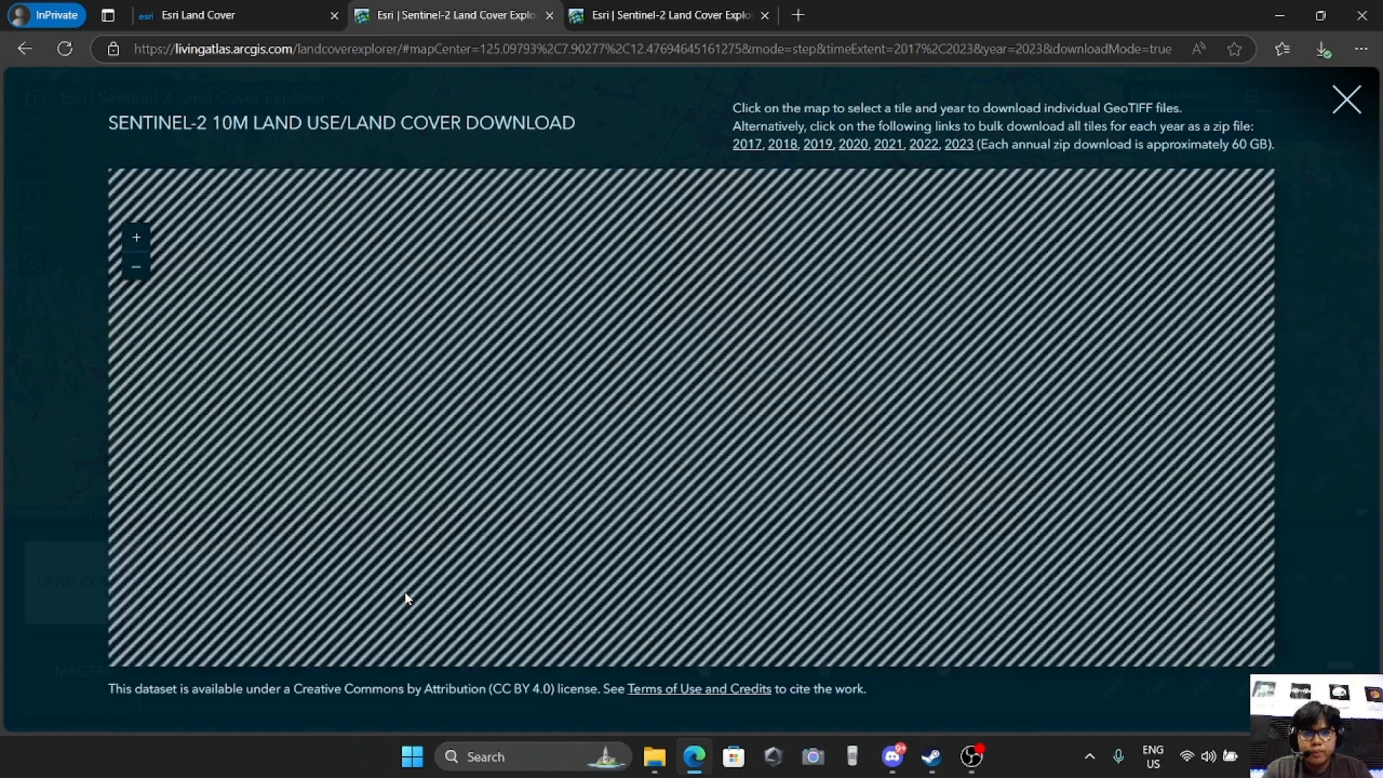
pyautogui.scroll(5, 608, 407)
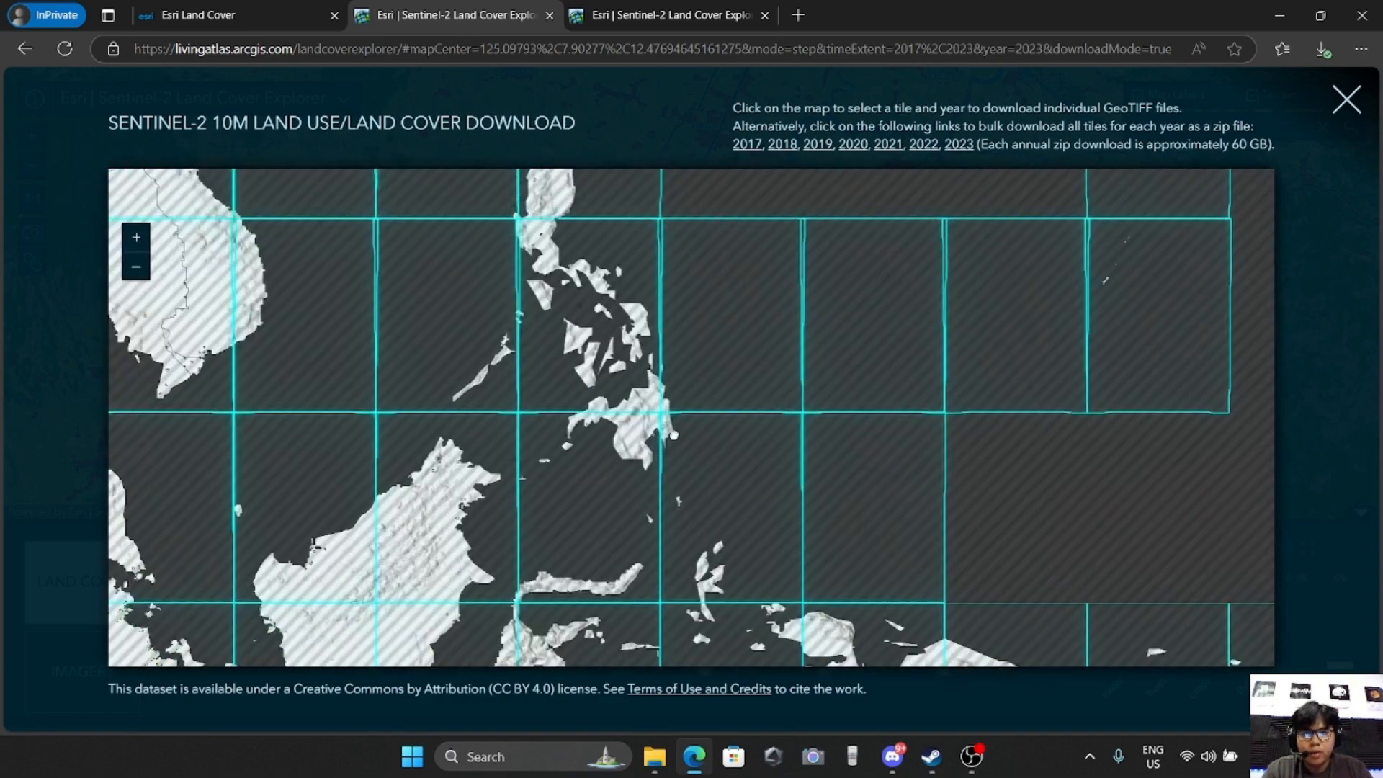
pyautogui.scroll(2, 609, 407)
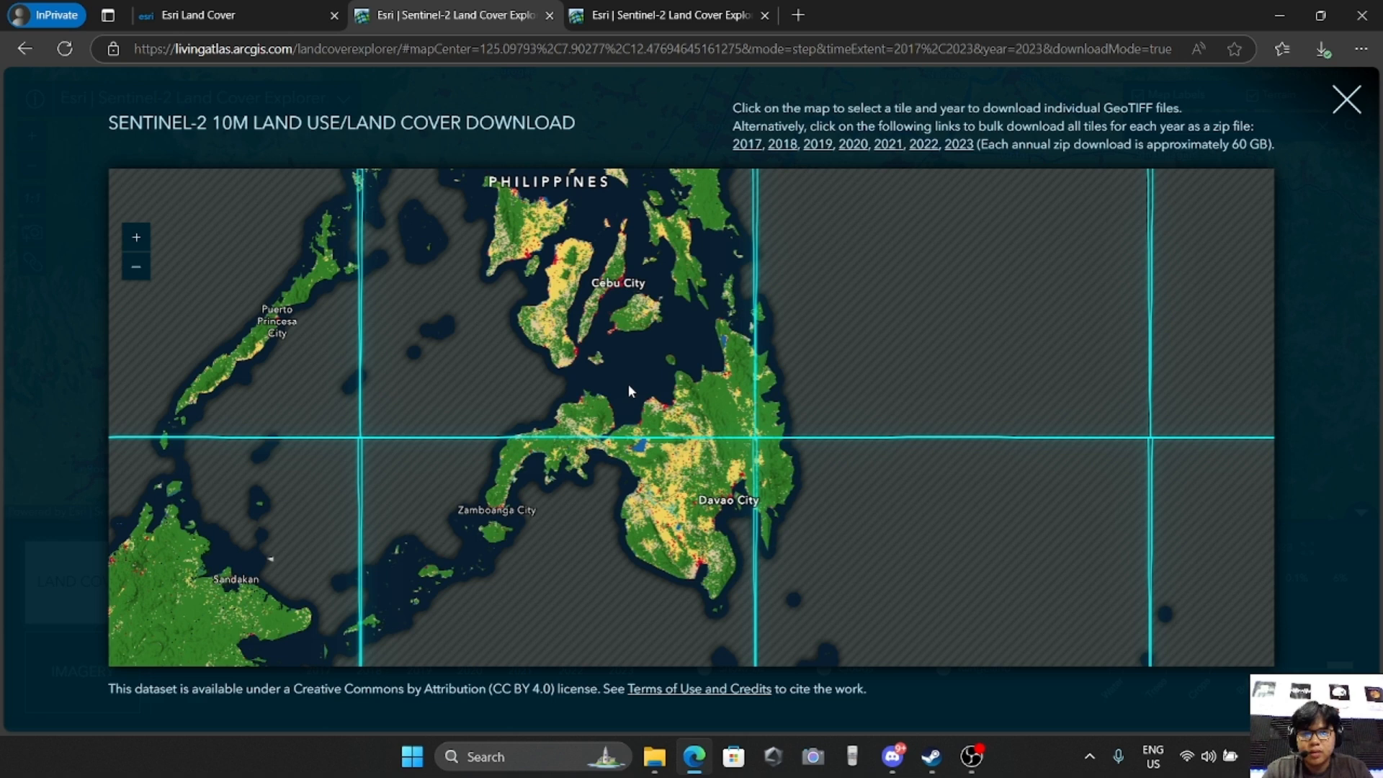
pyautogui.click(618, 369)
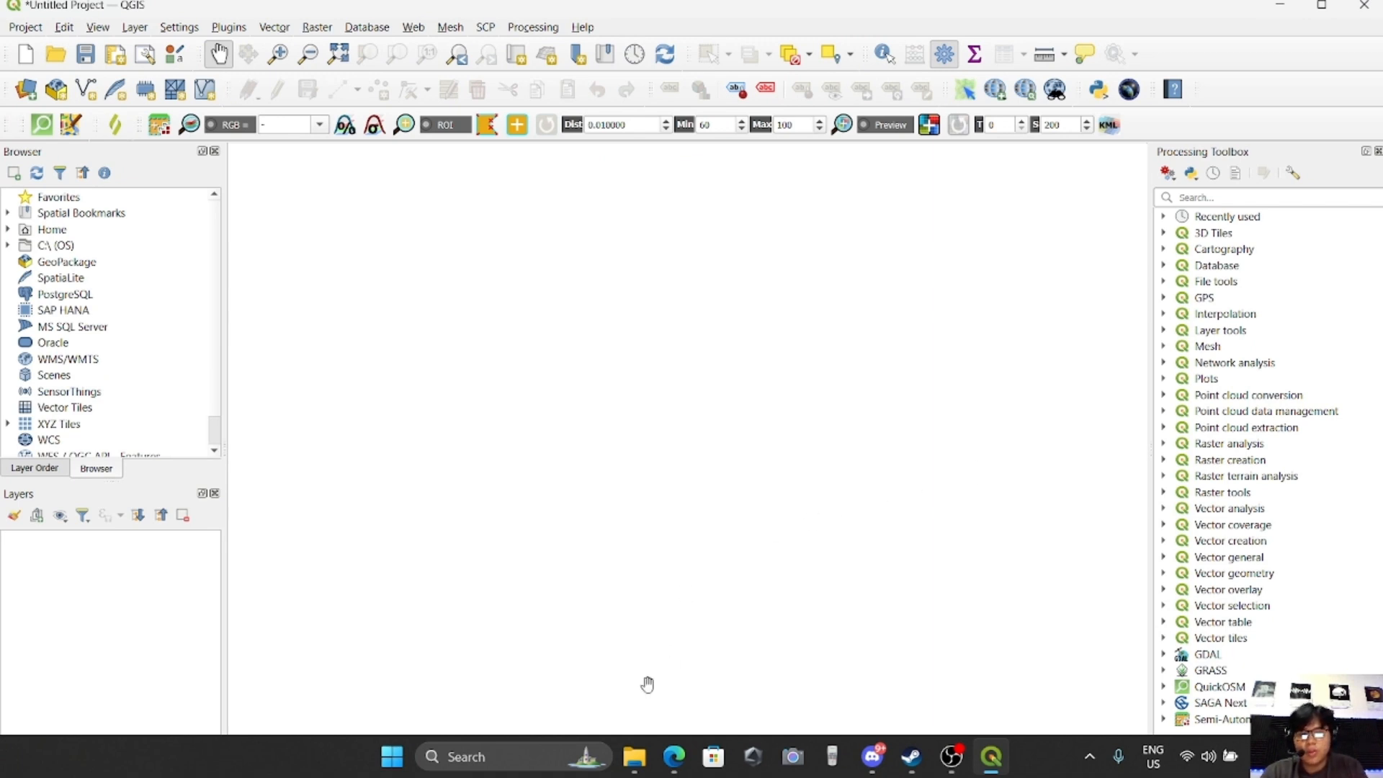
pyautogui.click(635, 756)
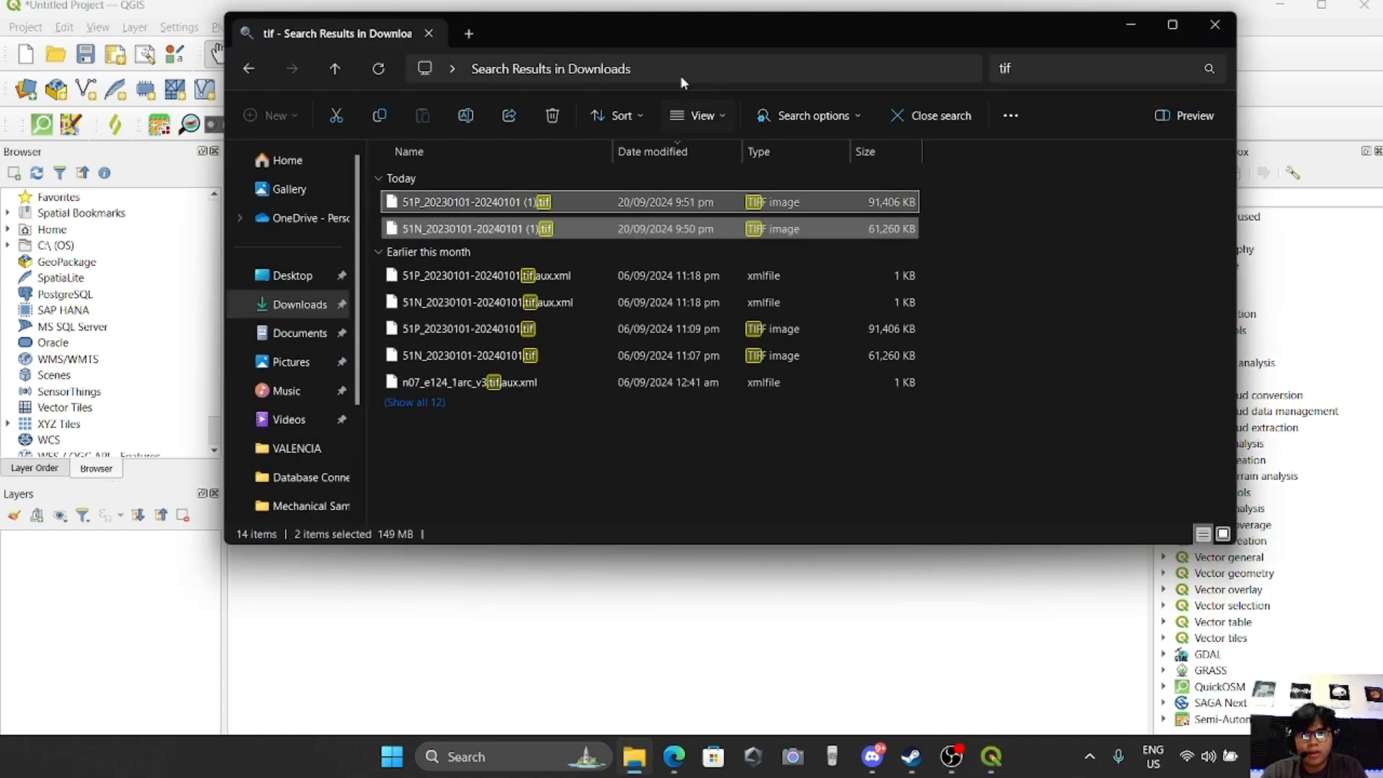
pyautogui.moveTo(686, 41); pyautogui.dragTo(723, 72)
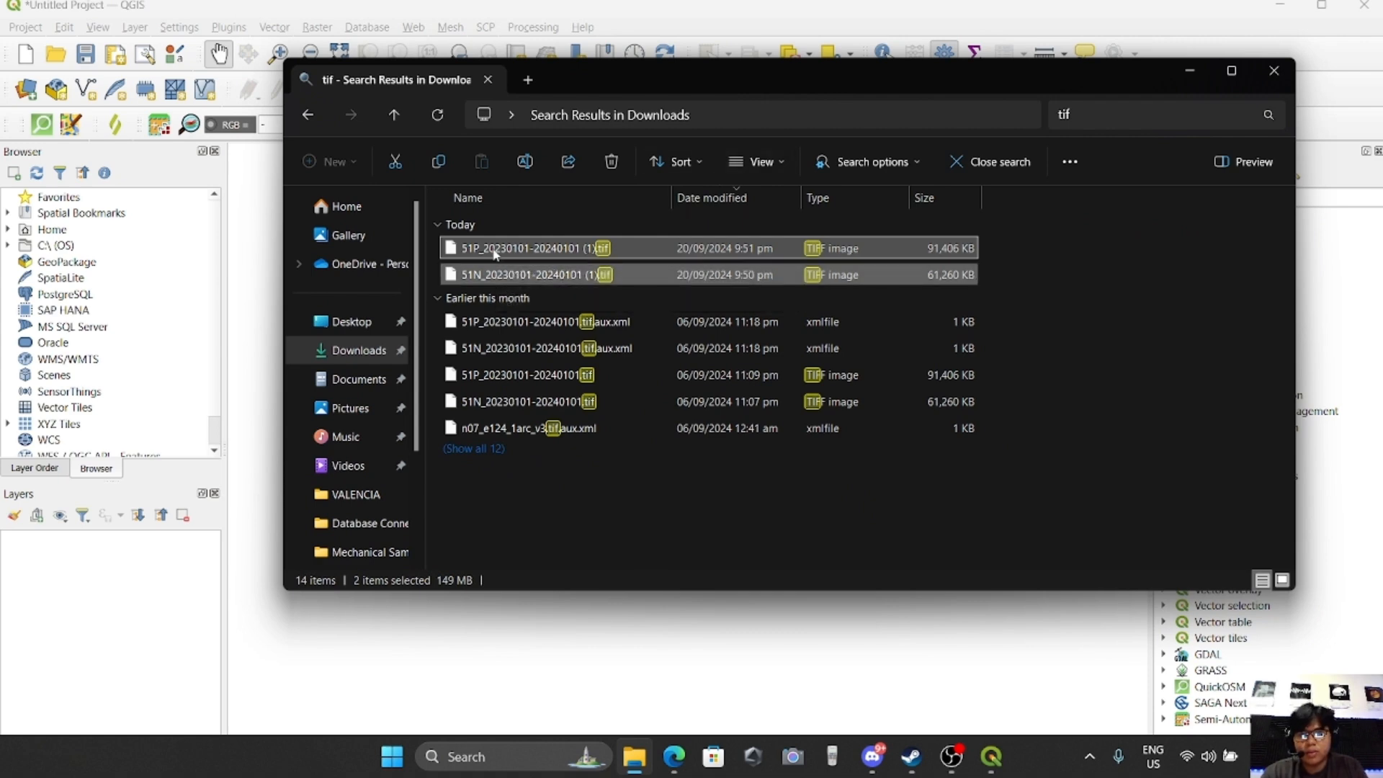
pyautogui.moveTo(496, 254); pyautogui.dragTo(123, 602)
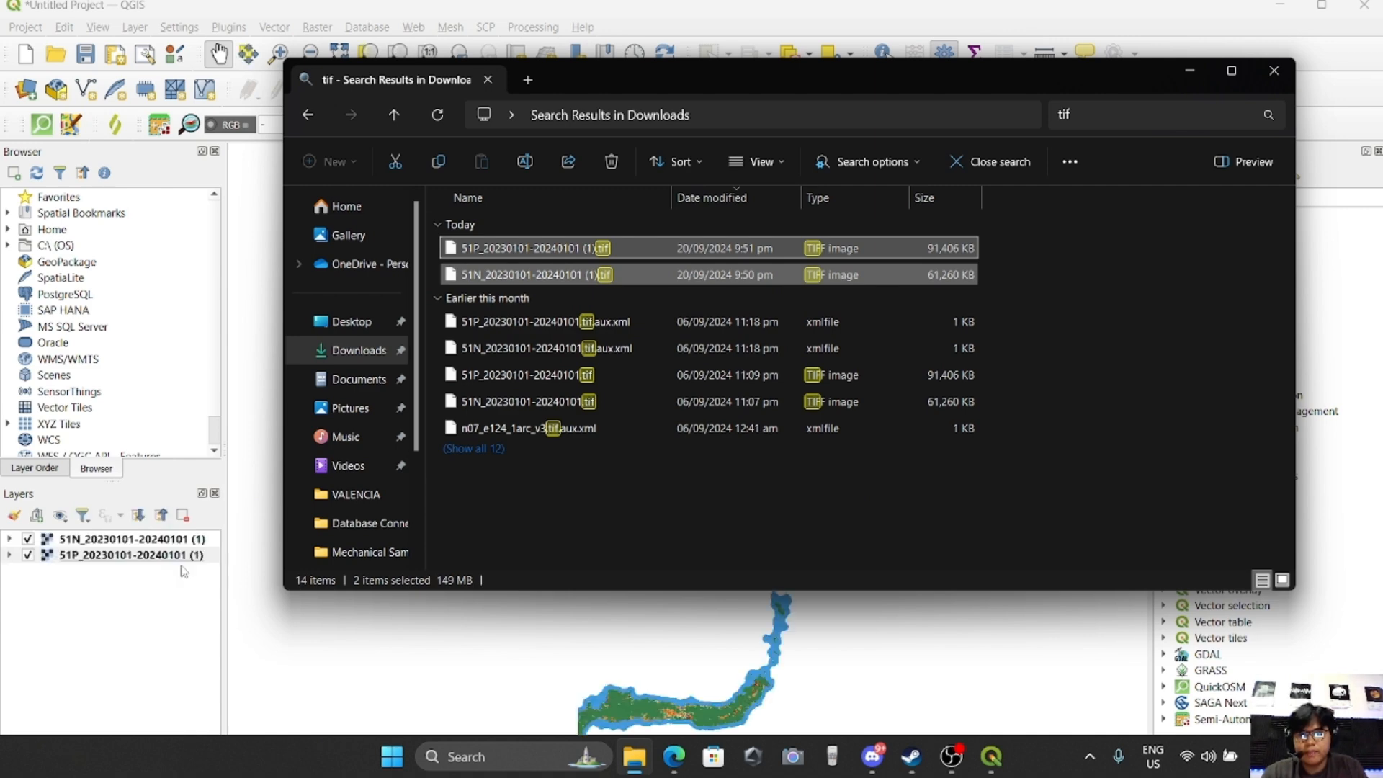
pyautogui.click(1190, 70)
# Add the OSM Standard basemap from QuickMapServices beneath the land cover rasters
pyautogui.scroll(-1, 680, 285)
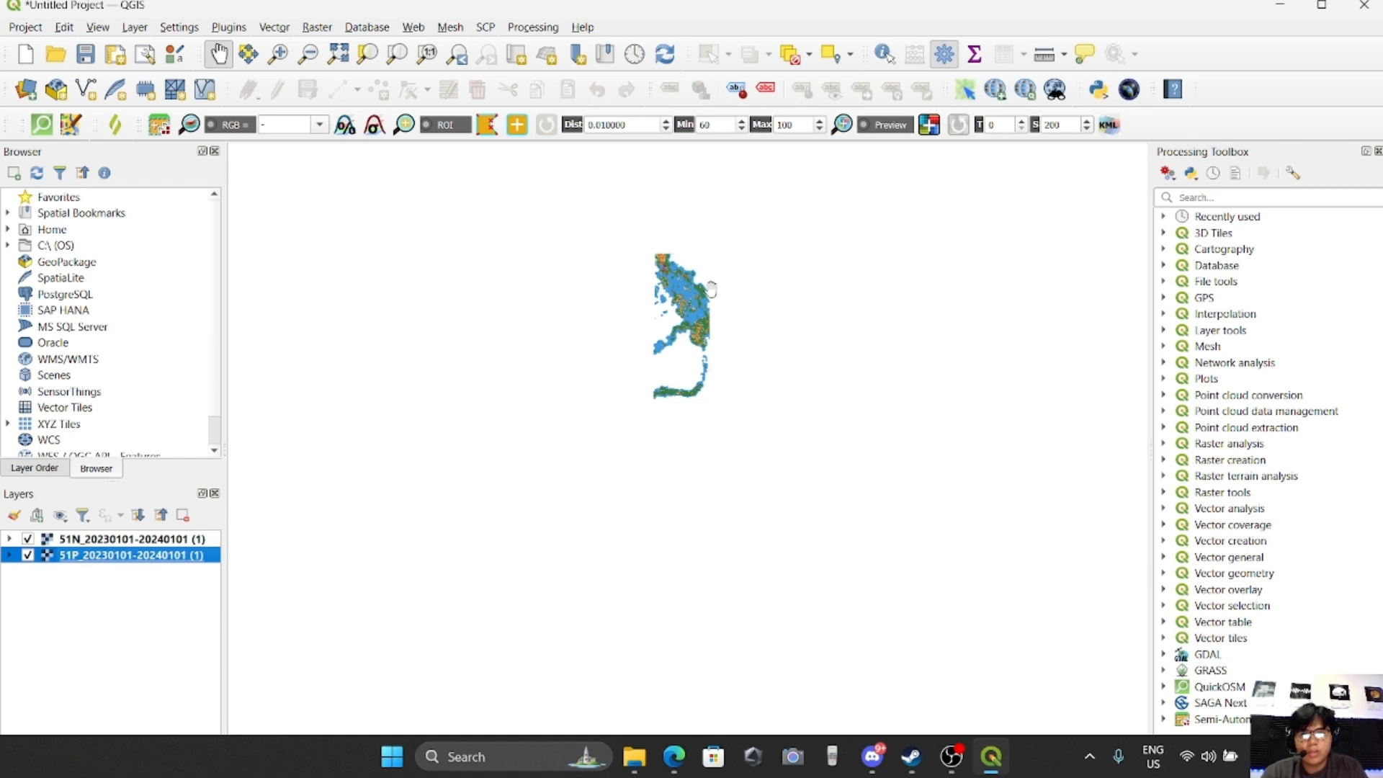
pyautogui.scroll(1, 711, 286)
pyautogui.moveTo(603, 213); pyautogui.dragTo(615, 333)
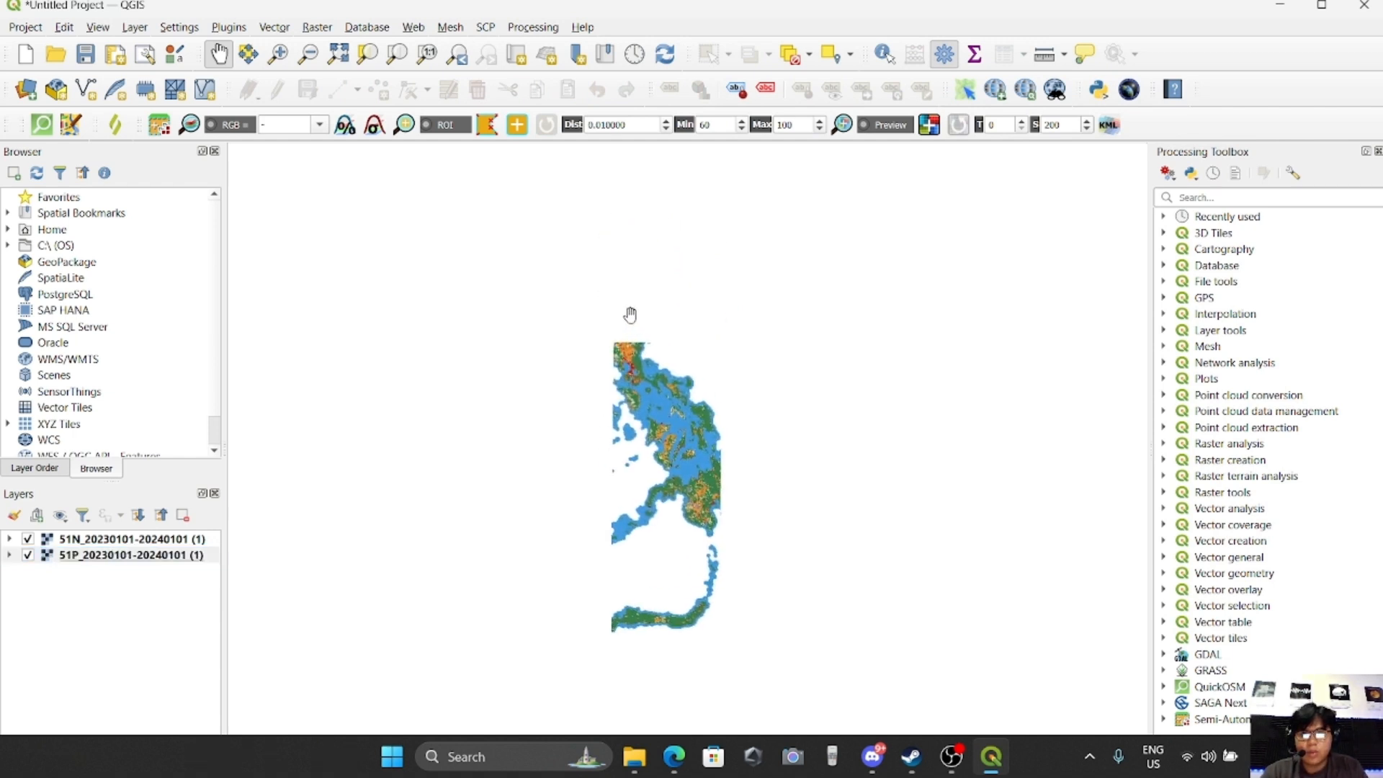
pyautogui.click(414, 27)
pyautogui.moveTo(474, 96)
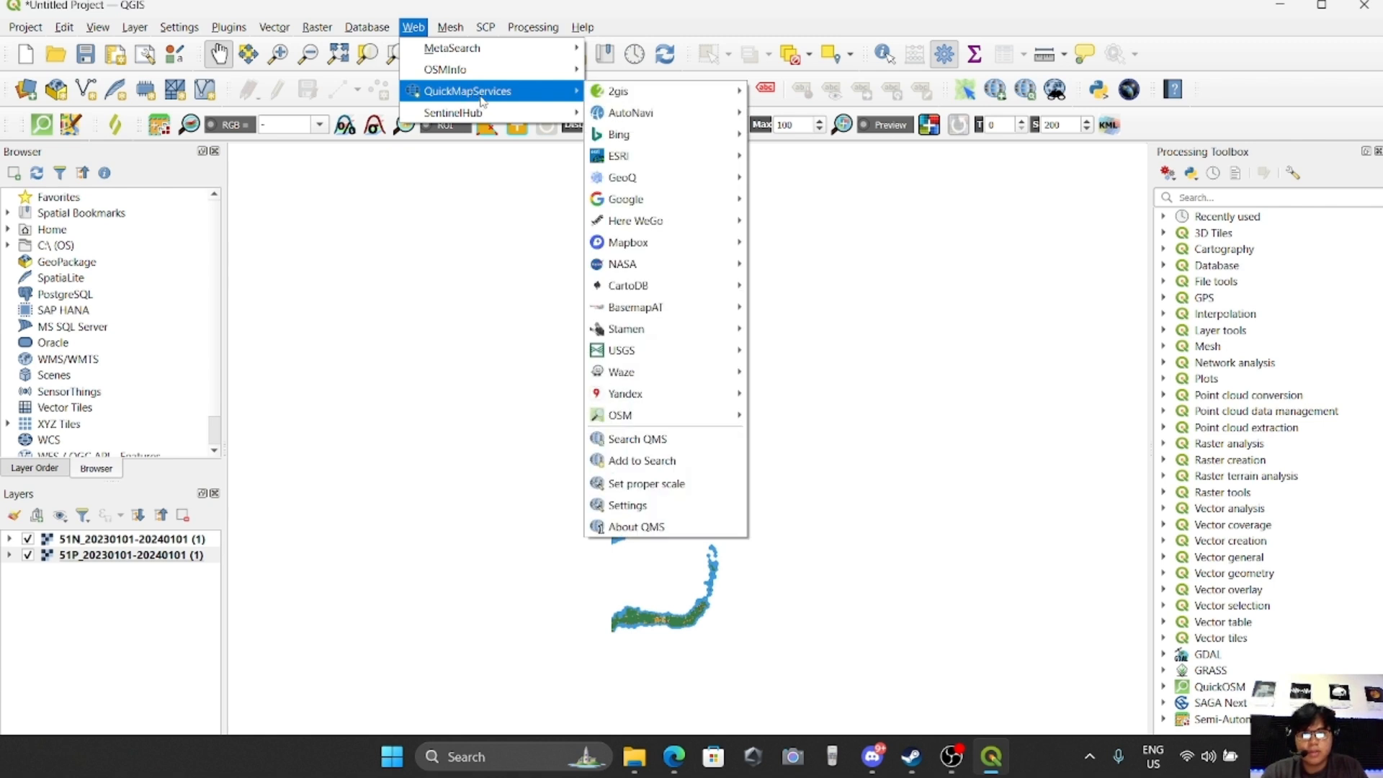
pyautogui.moveTo(695, 419)
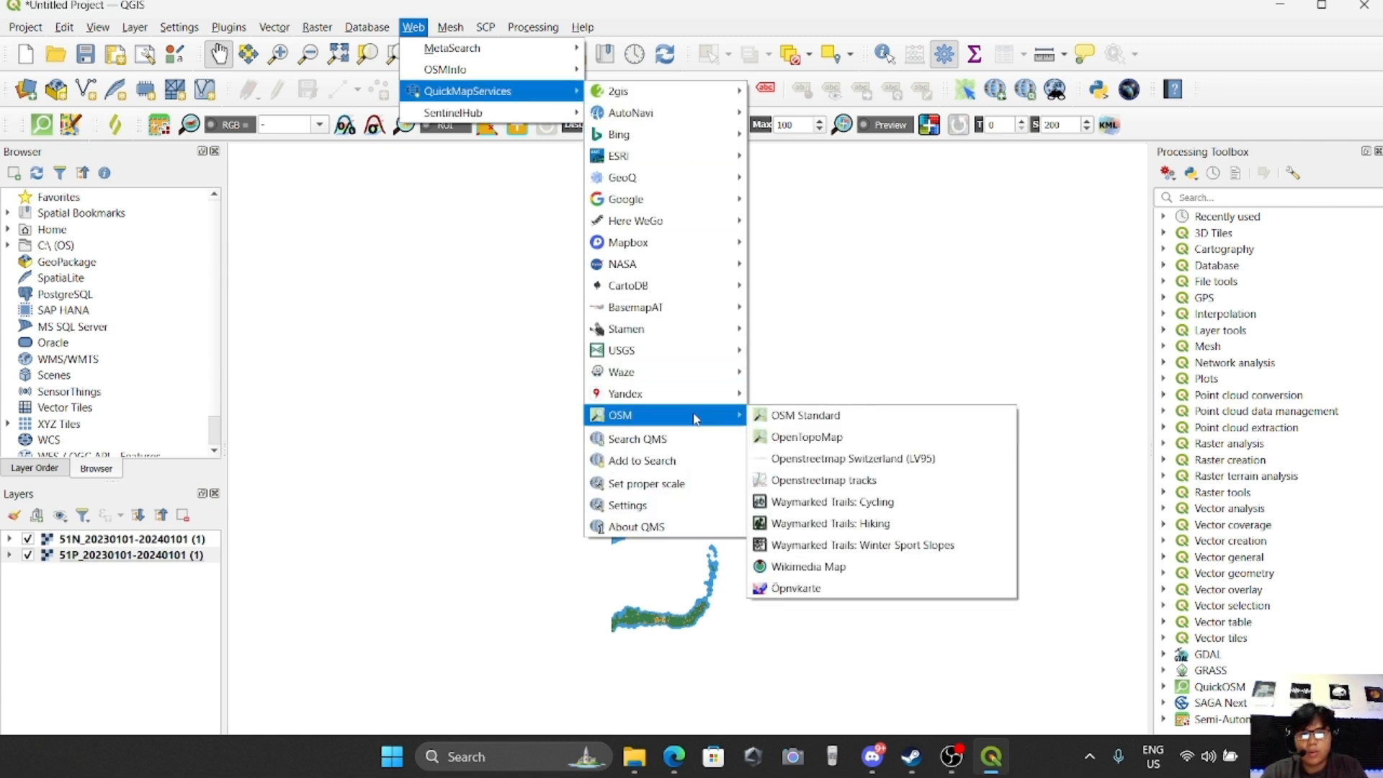
pyautogui.click(807, 417)
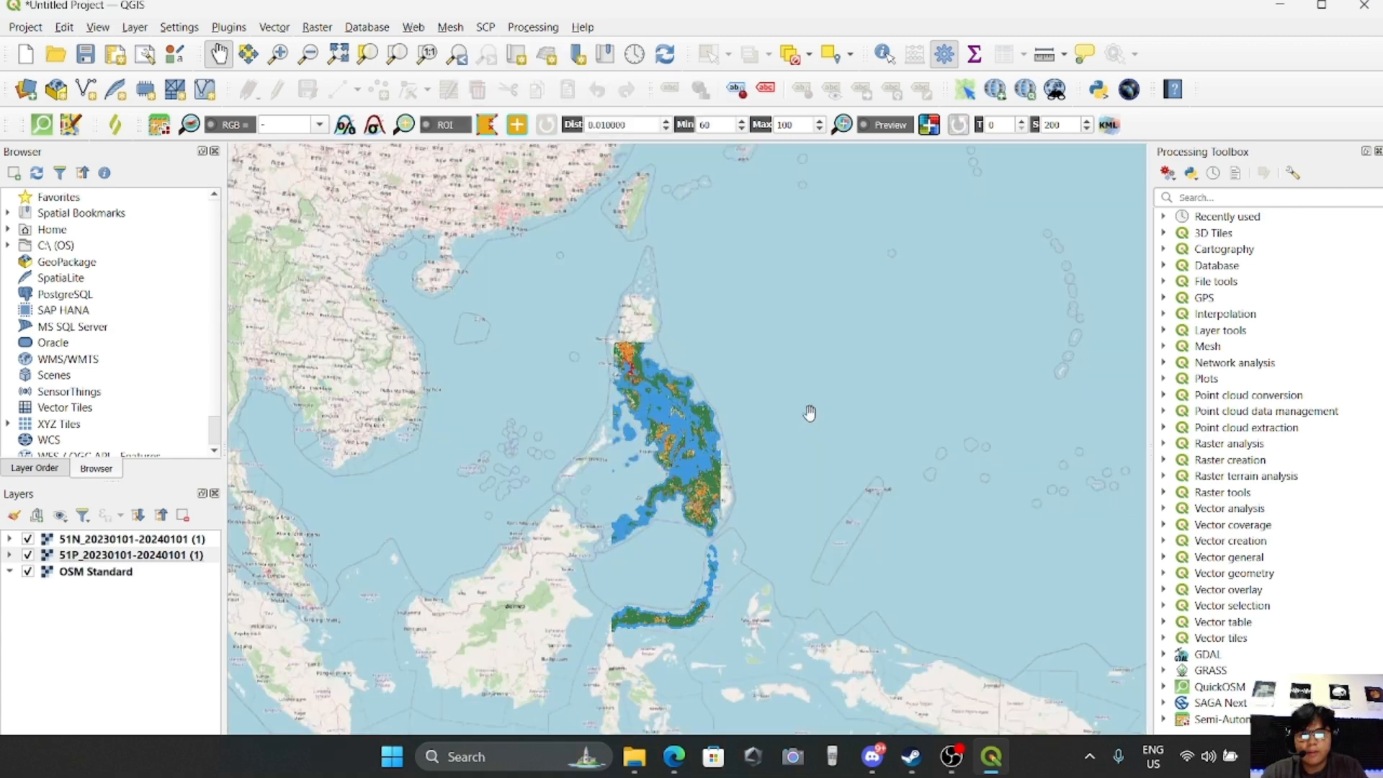
pyautogui.scroll(-1, 750, 348)
pyautogui.scroll(1, 737, 361)
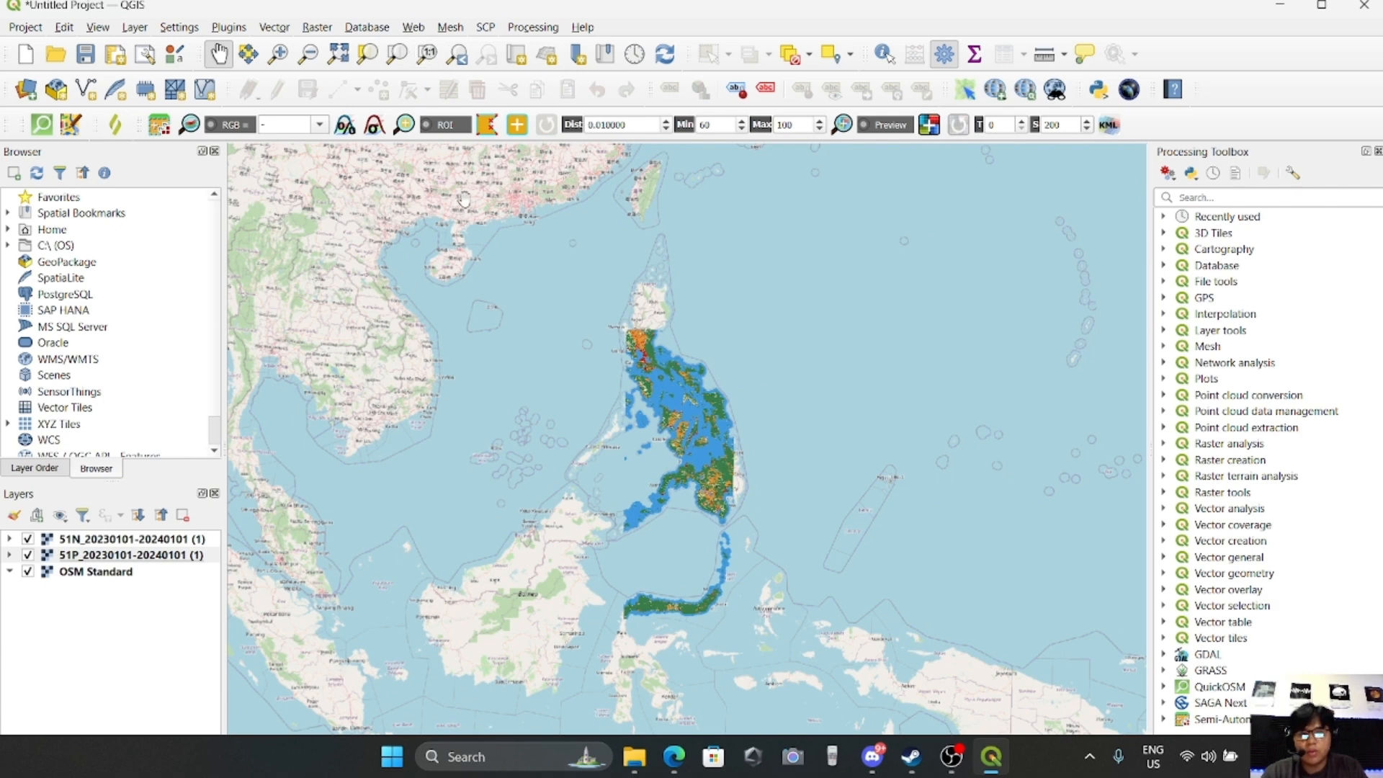
# Search the plugin manager for "osm" and view the details of the QuickMapServices plugin
pyautogui.click(230, 29)
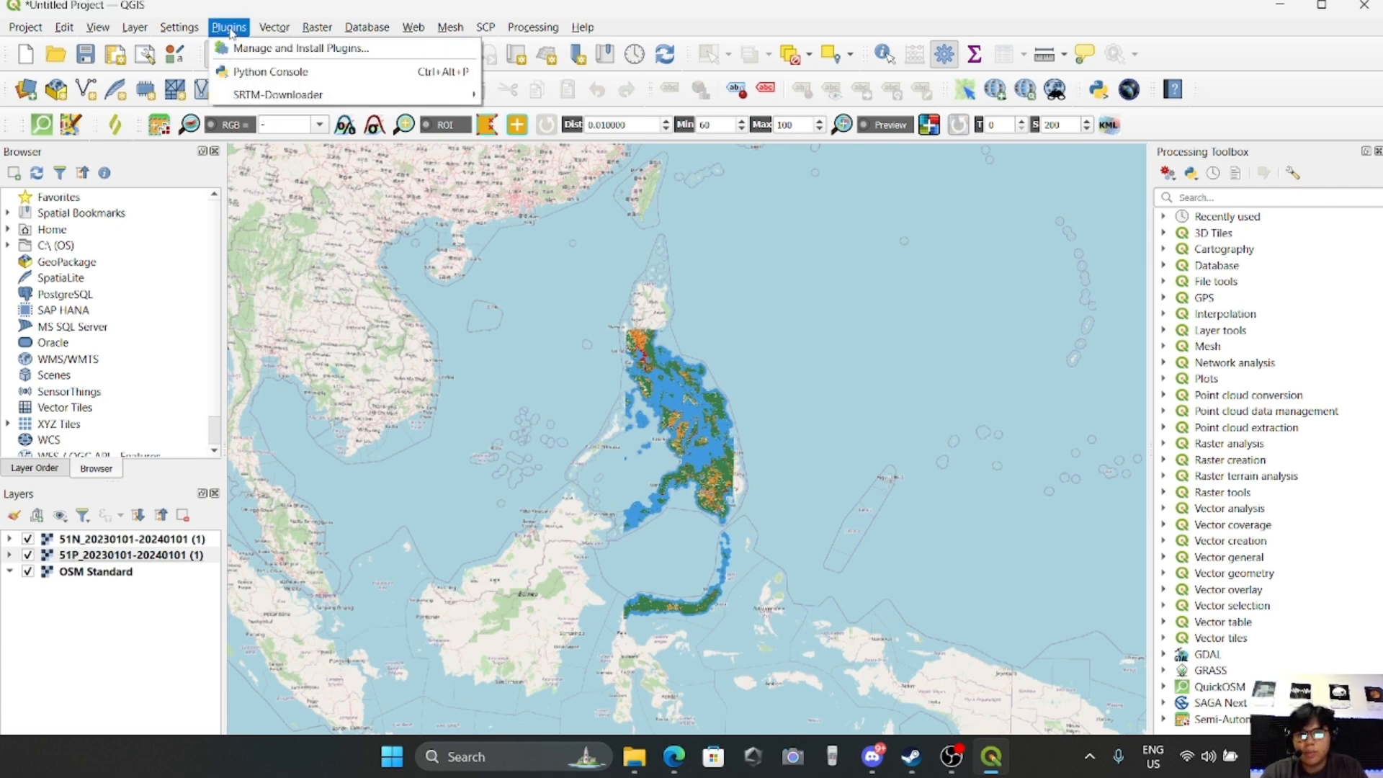
pyautogui.click(283, 49)
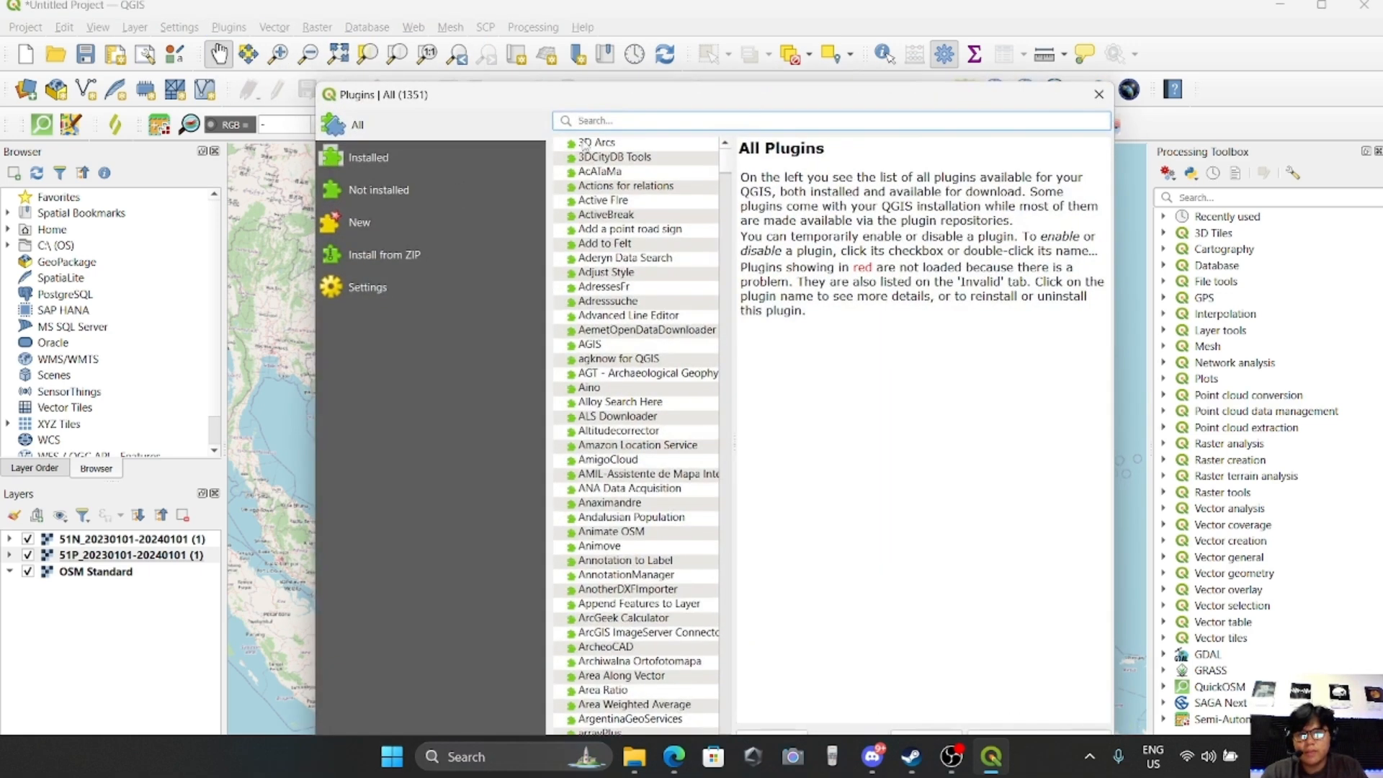
pyautogui.write('osm')
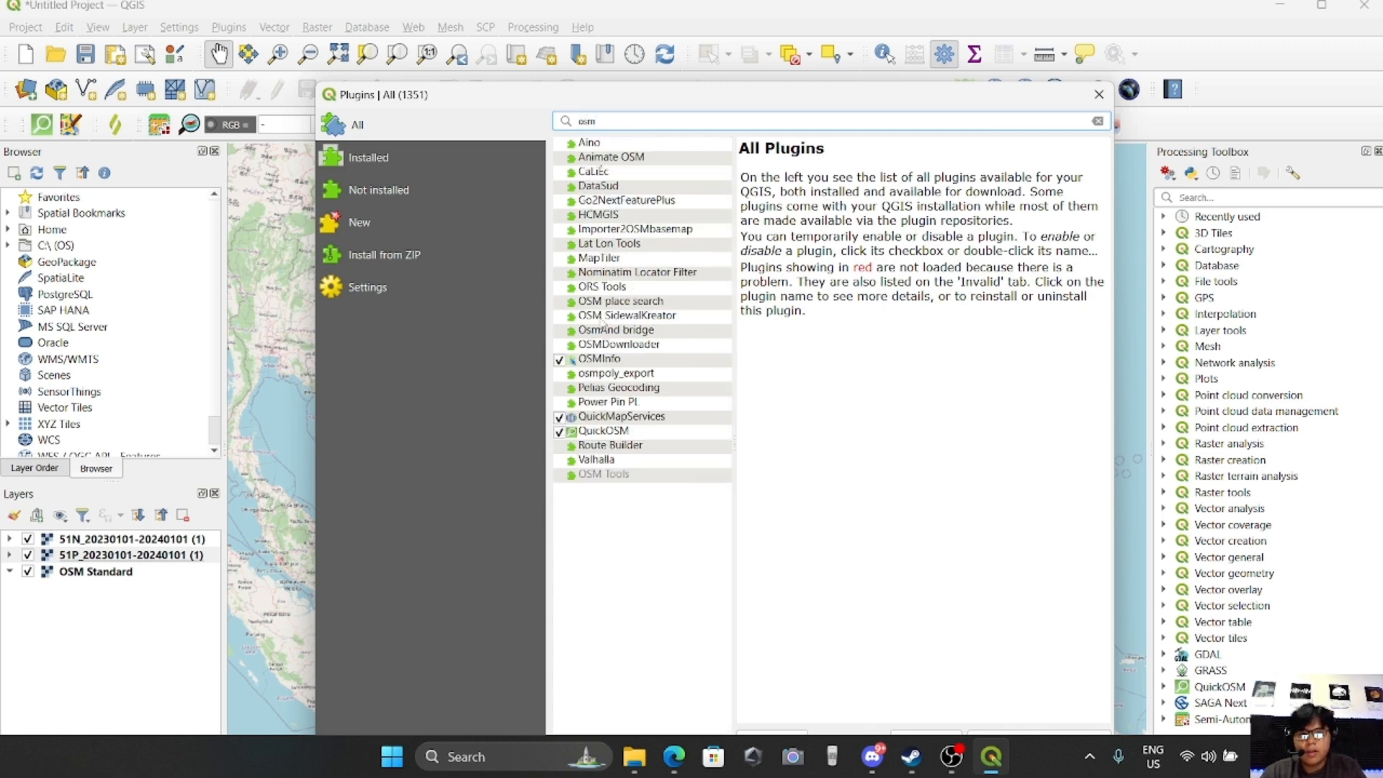
pyautogui.click(614, 417)
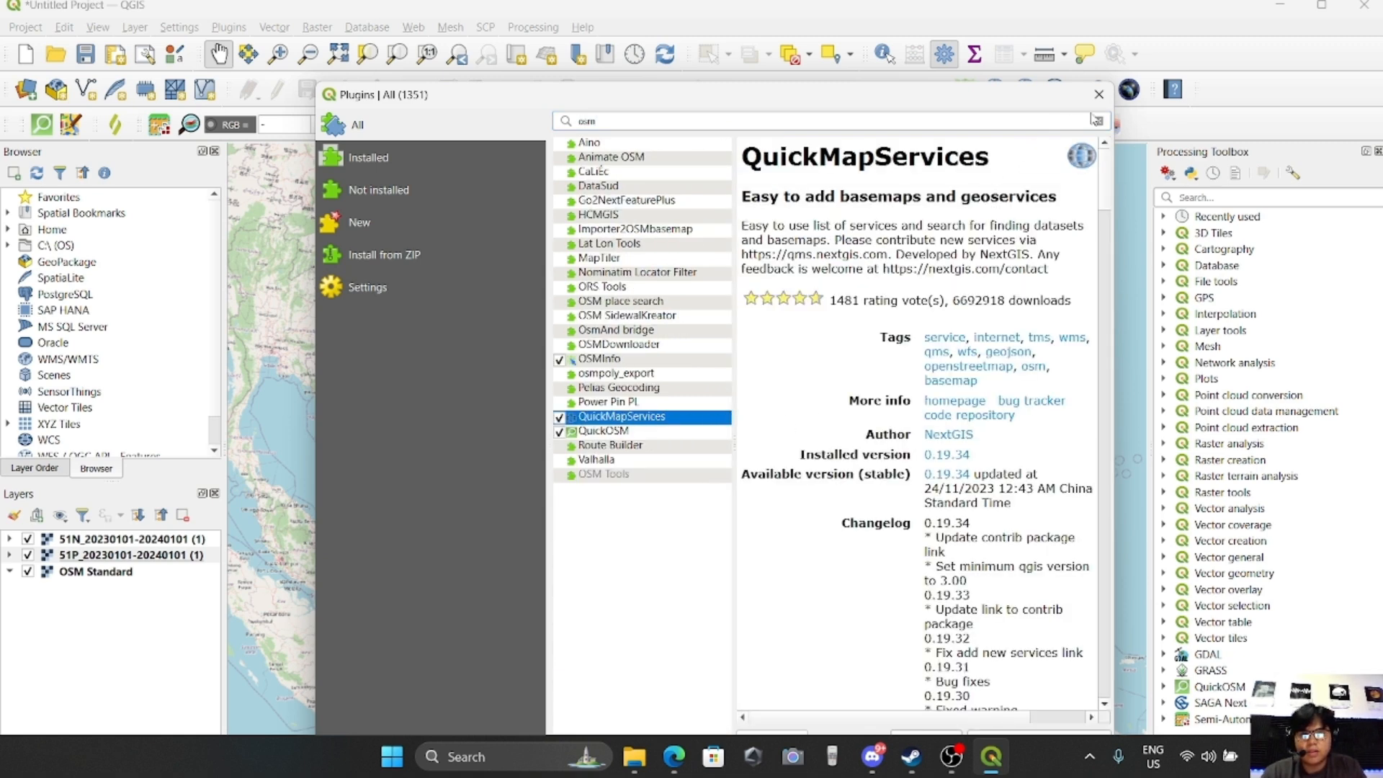
pyautogui.click(1099, 94)
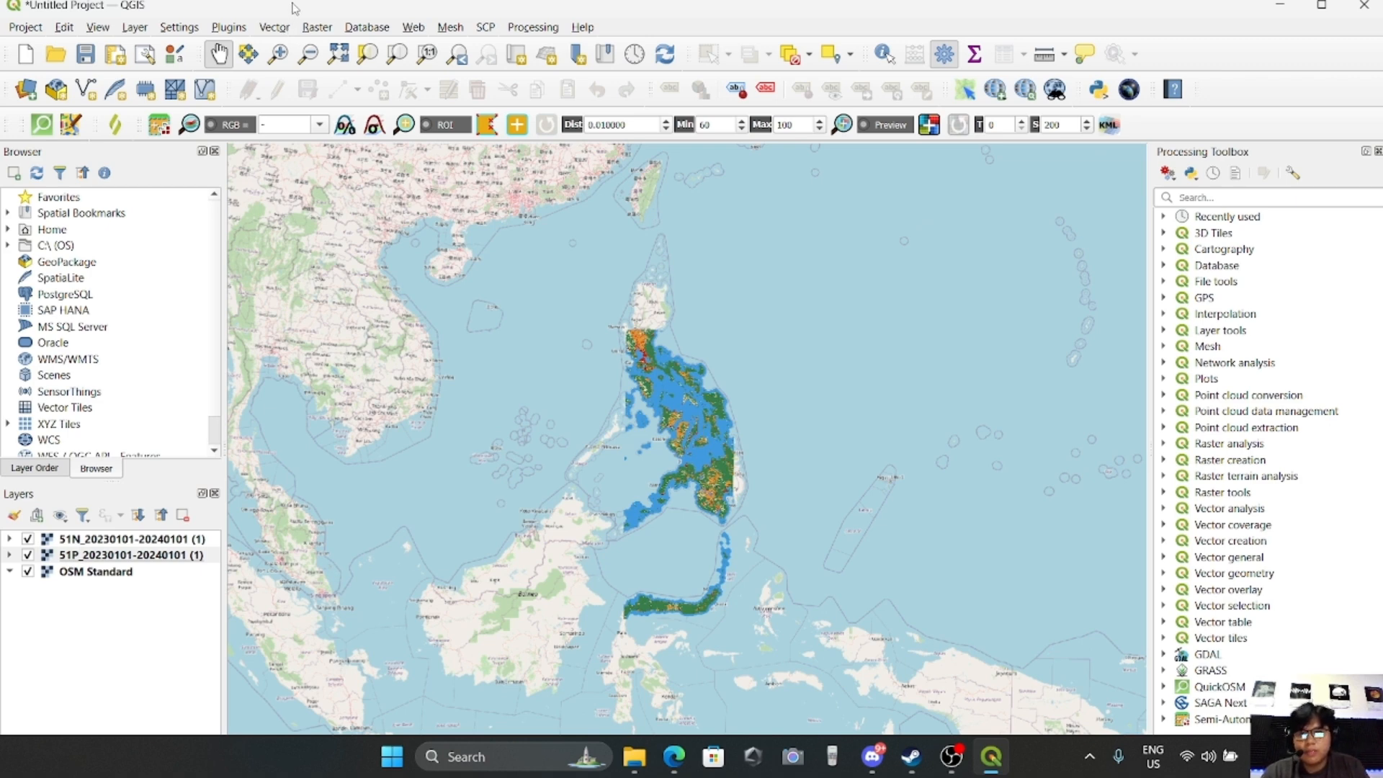
pyautogui.moveTo(663, 387); pyautogui.dragTo(667, 354)
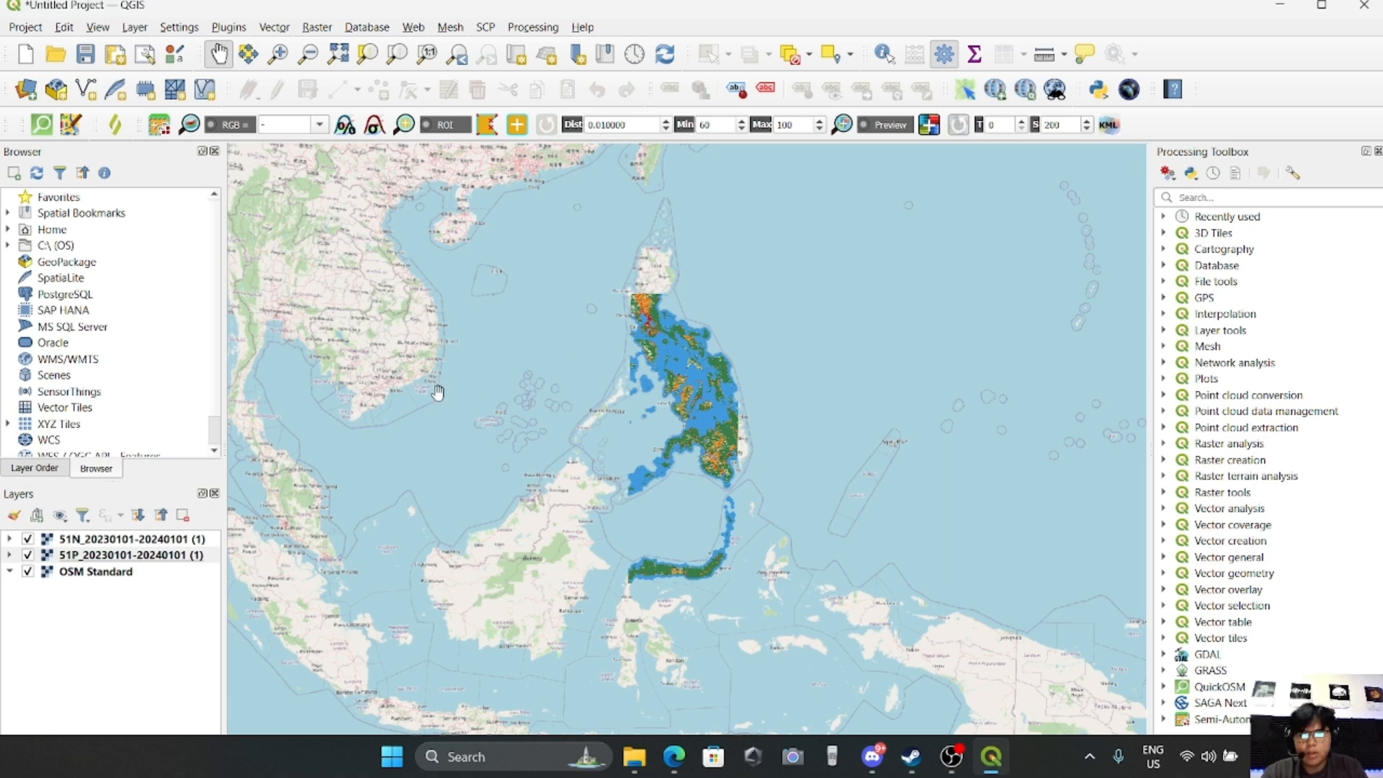
pyautogui.click(132, 541)
pyautogui.click(129, 555)
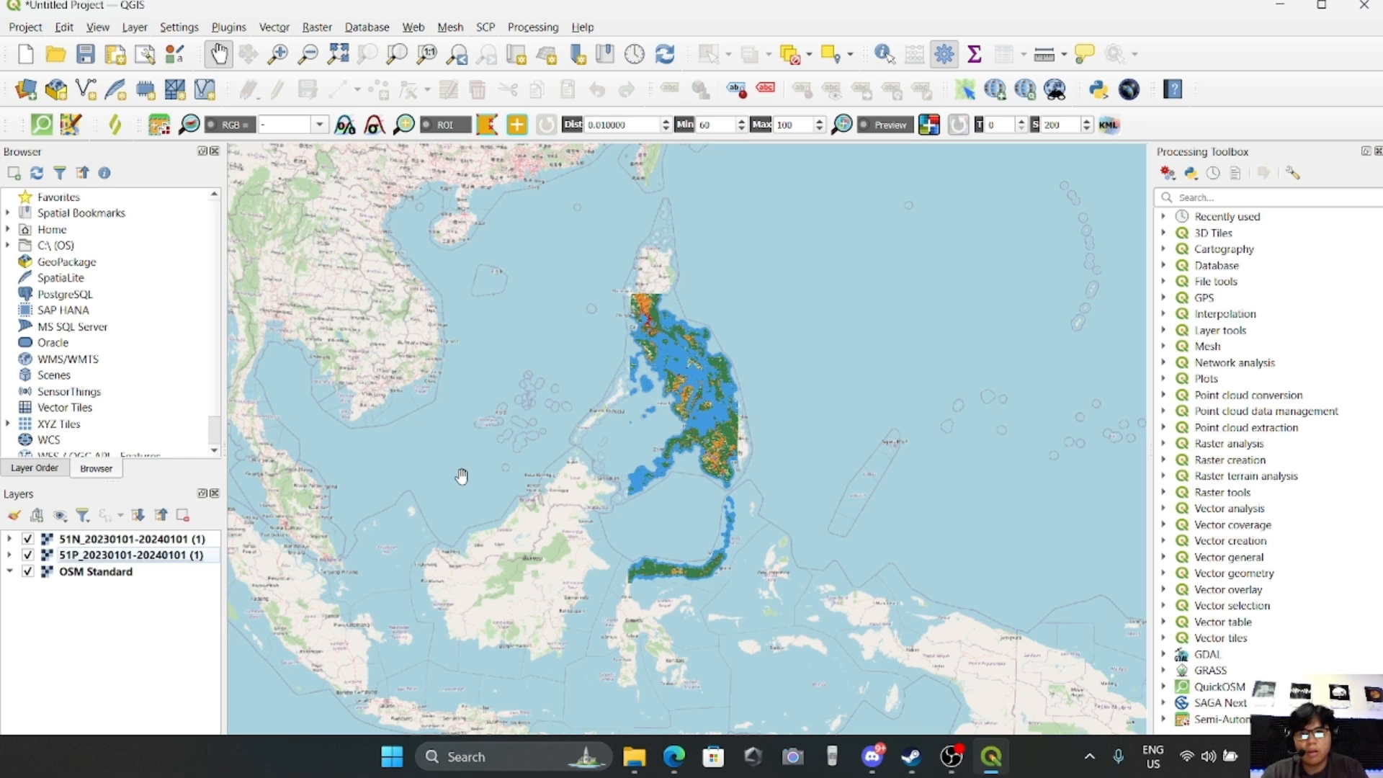
pyautogui.click(317, 27)
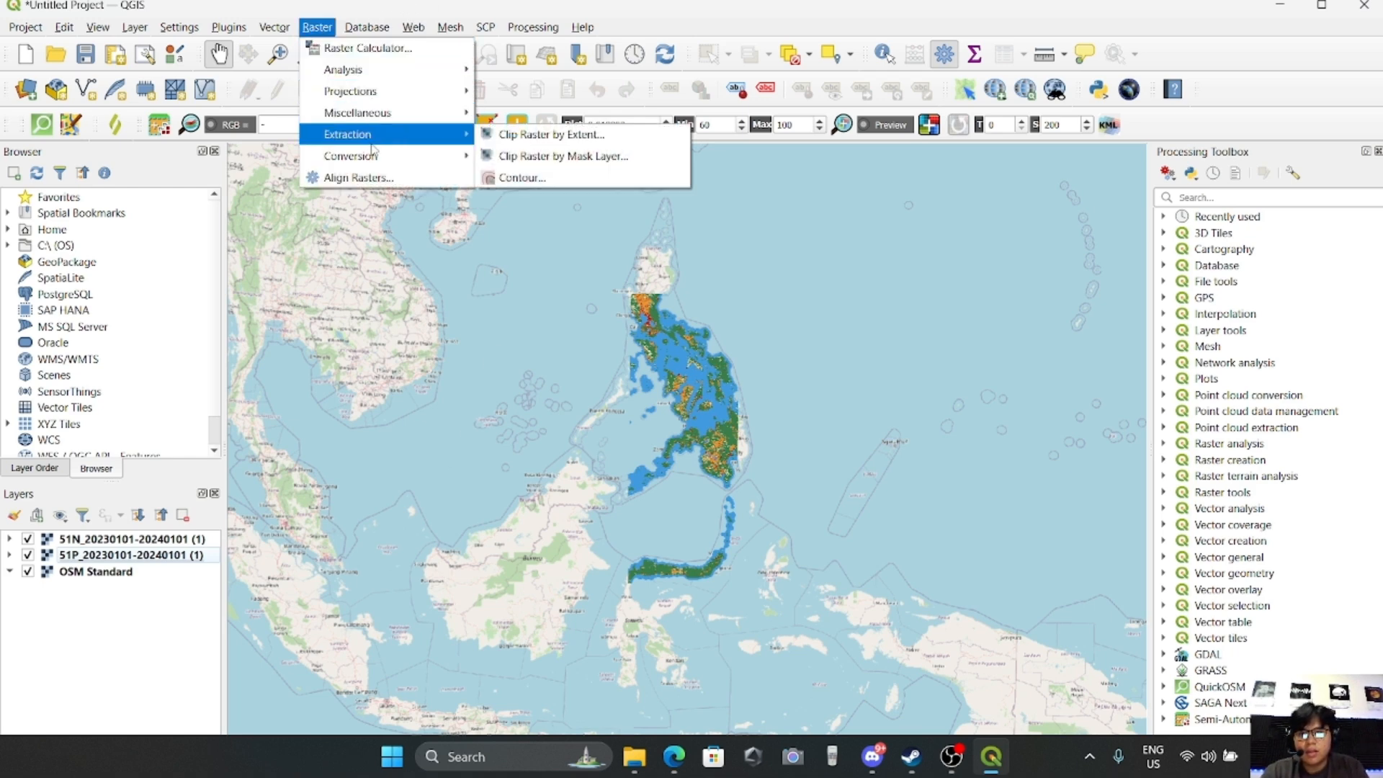
pyautogui.moveTo(384, 123)
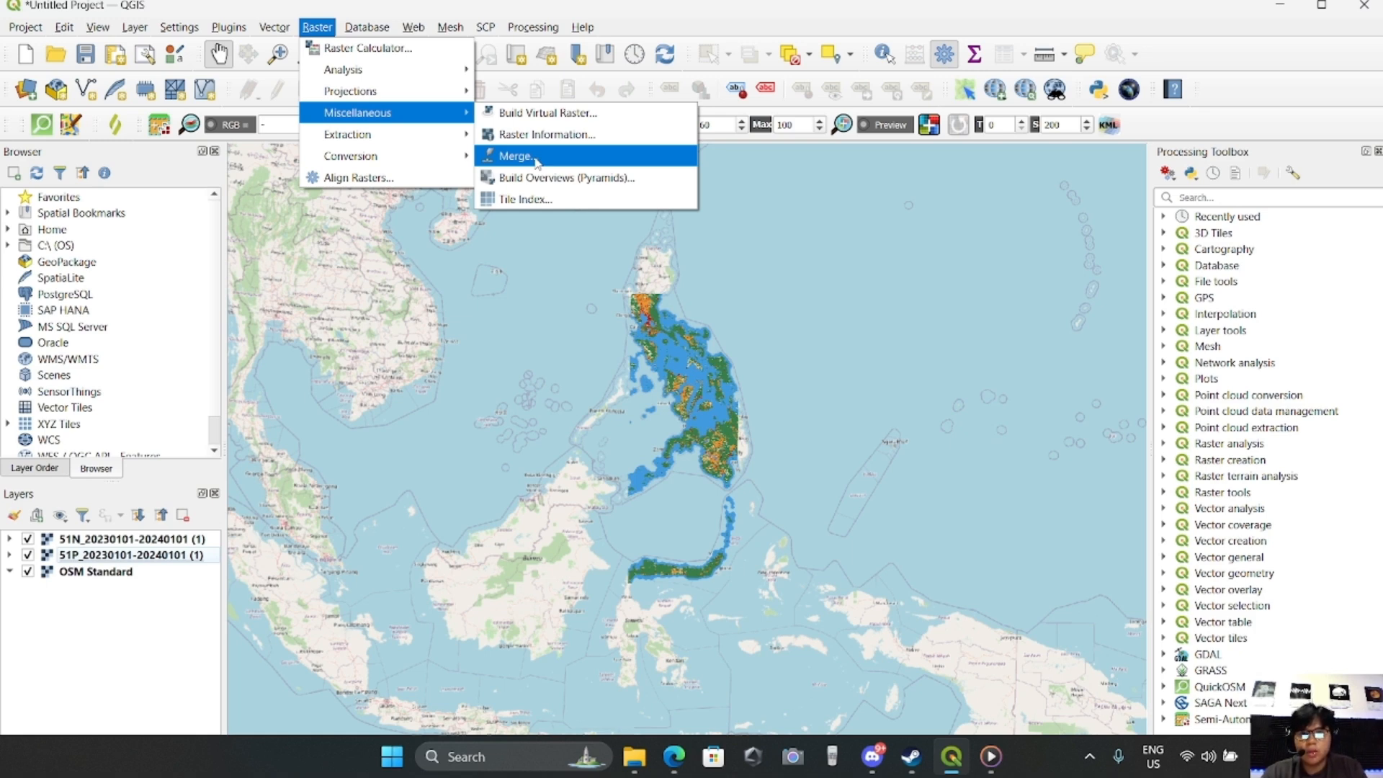
pyautogui.click(540, 115)
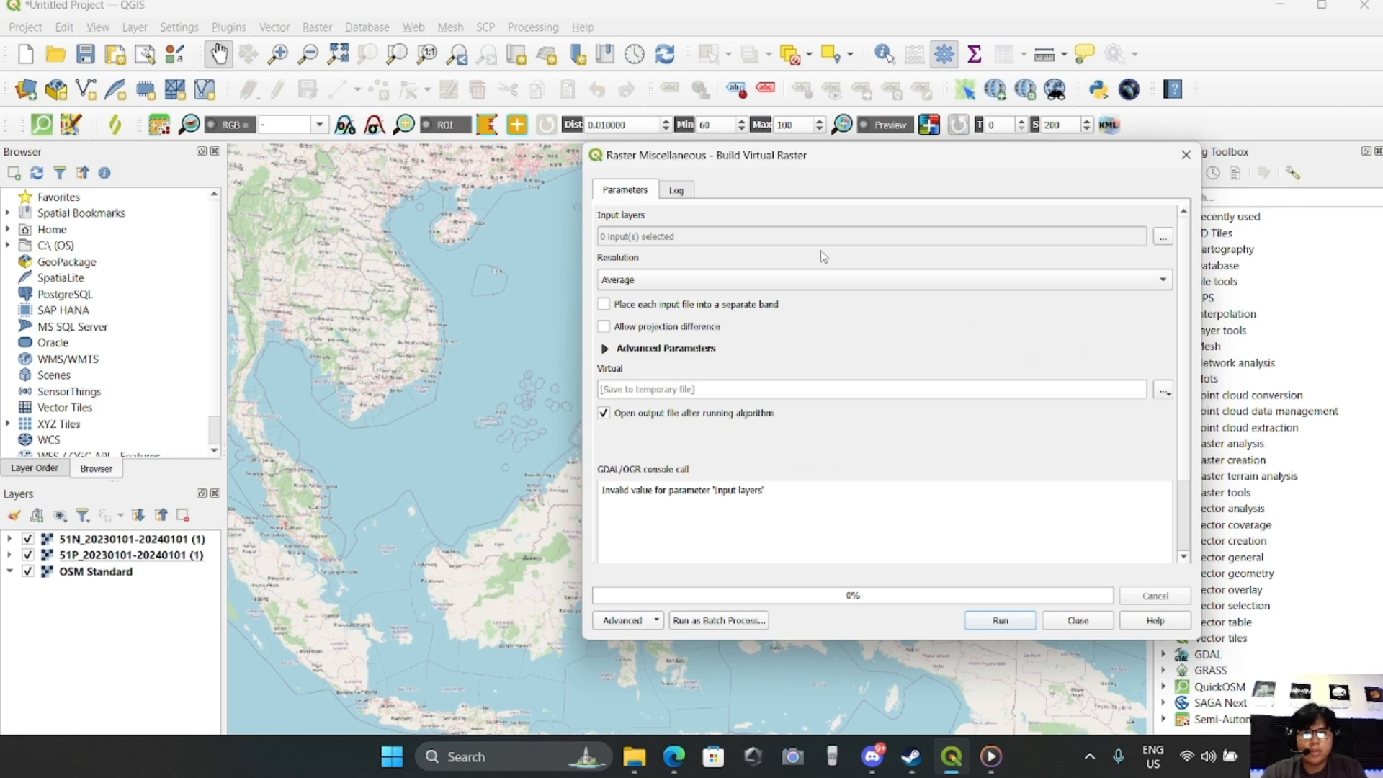
pyautogui.moveTo(805, 152); pyautogui.dragTo(542, 147)
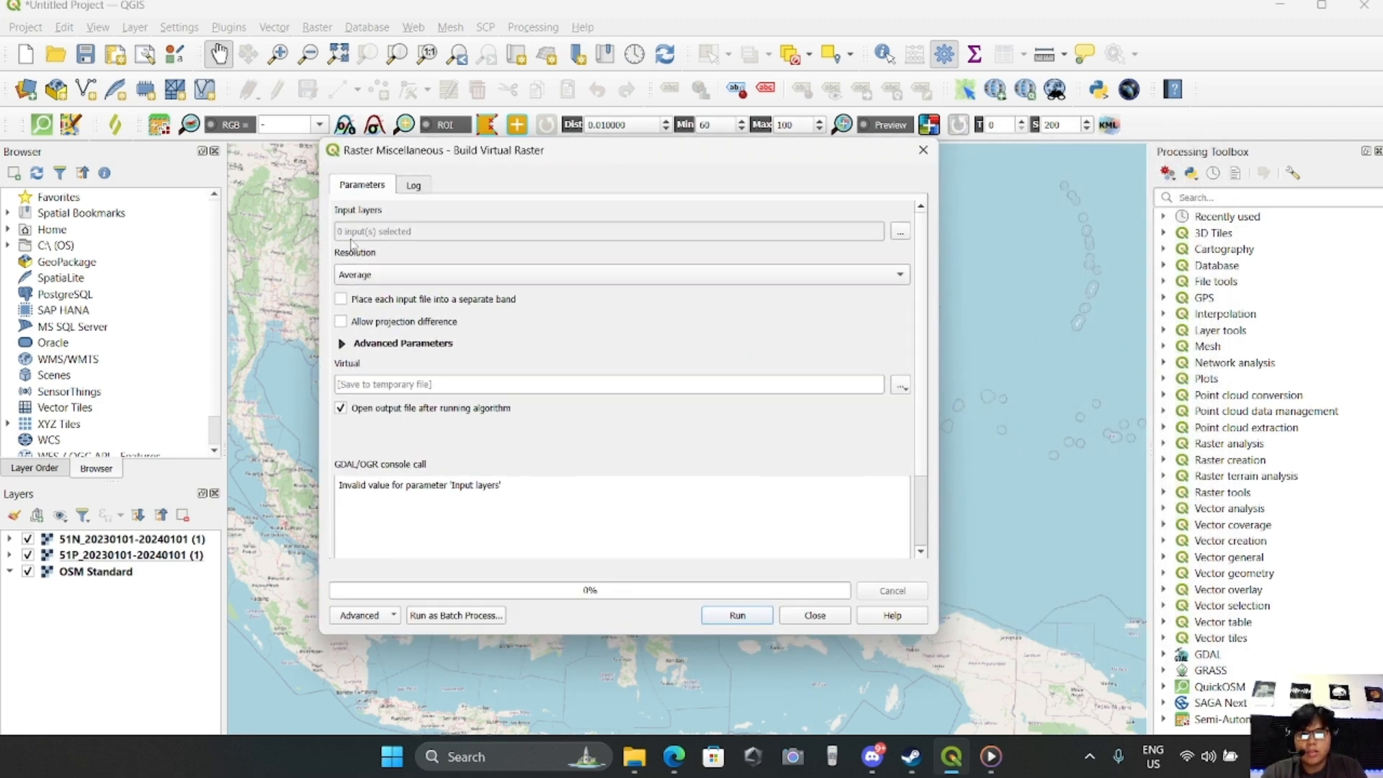
pyautogui.click(901, 232)
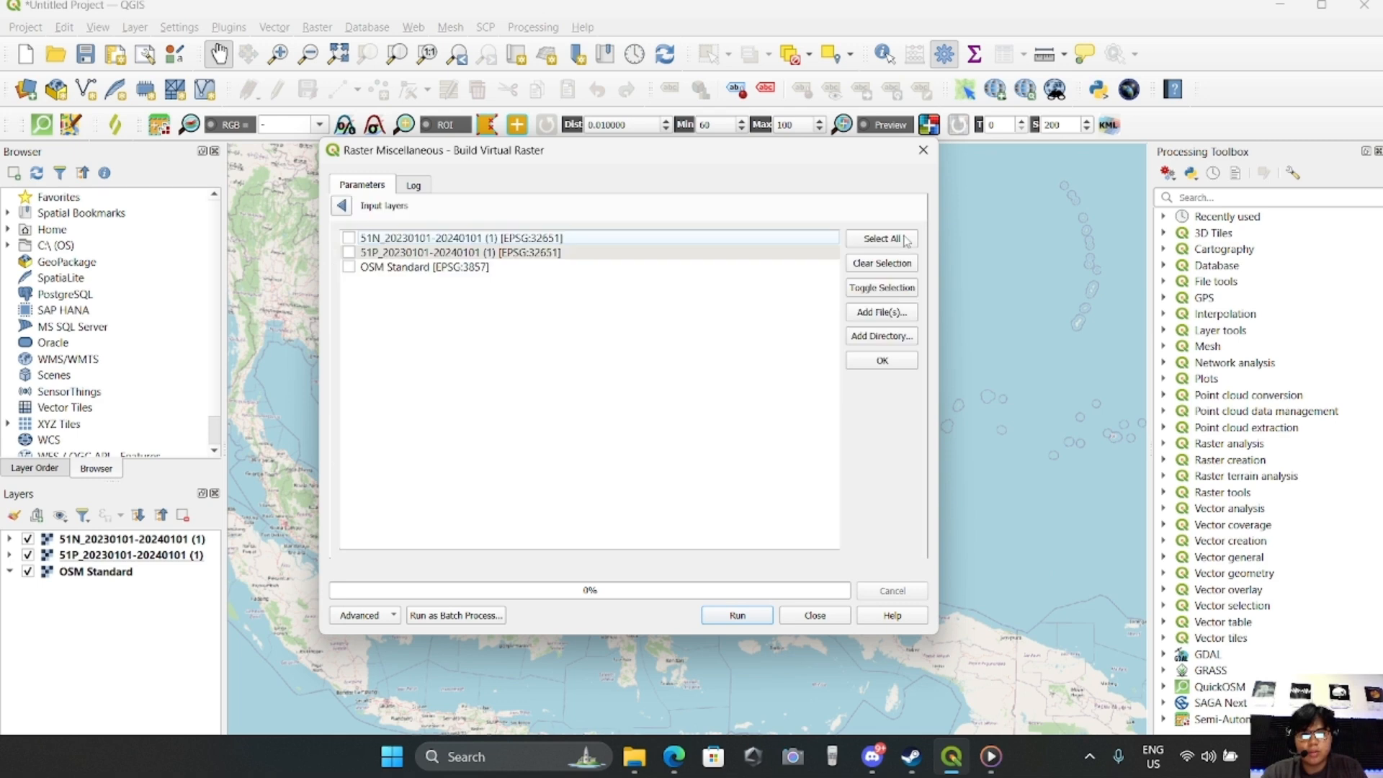
pyautogui.click(349, 237)
pyautogui.click(739, 615)
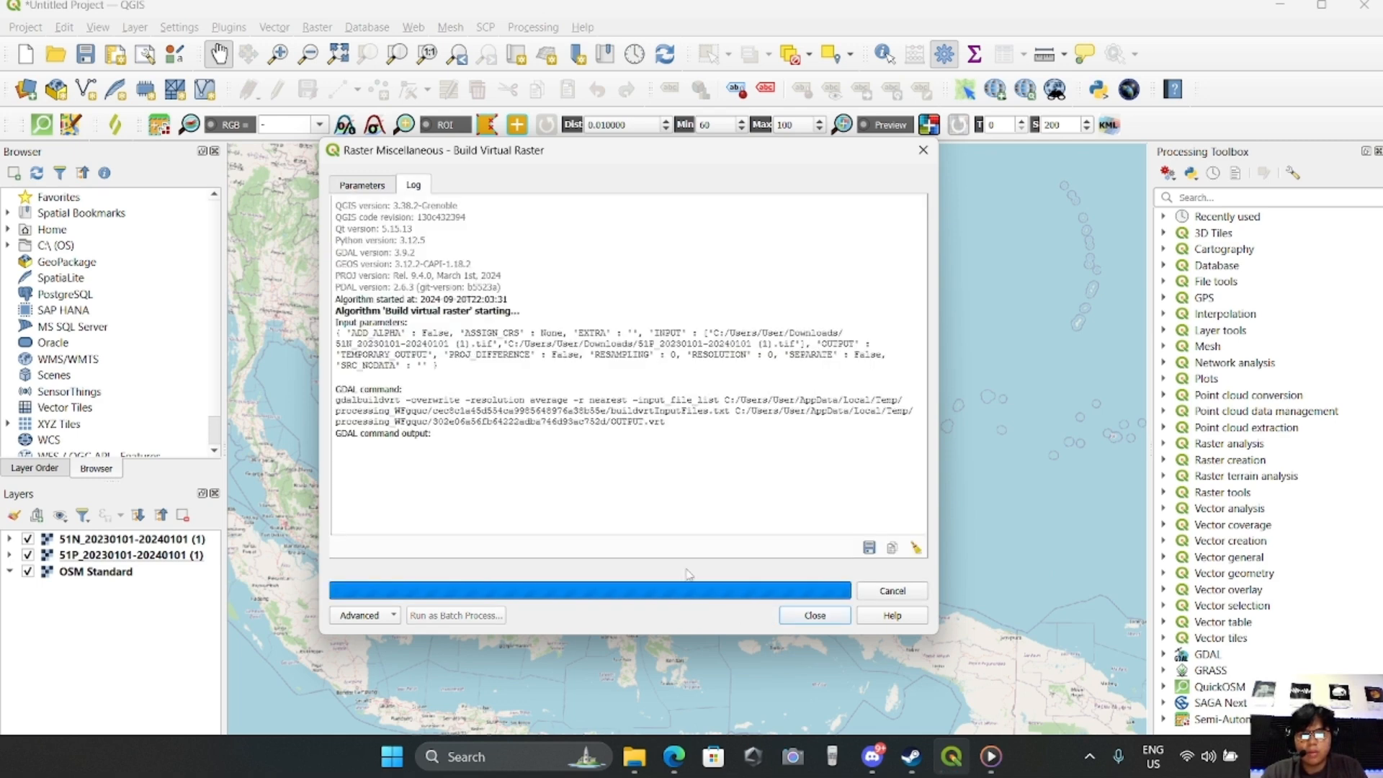
pyautogui.click(805, 617)
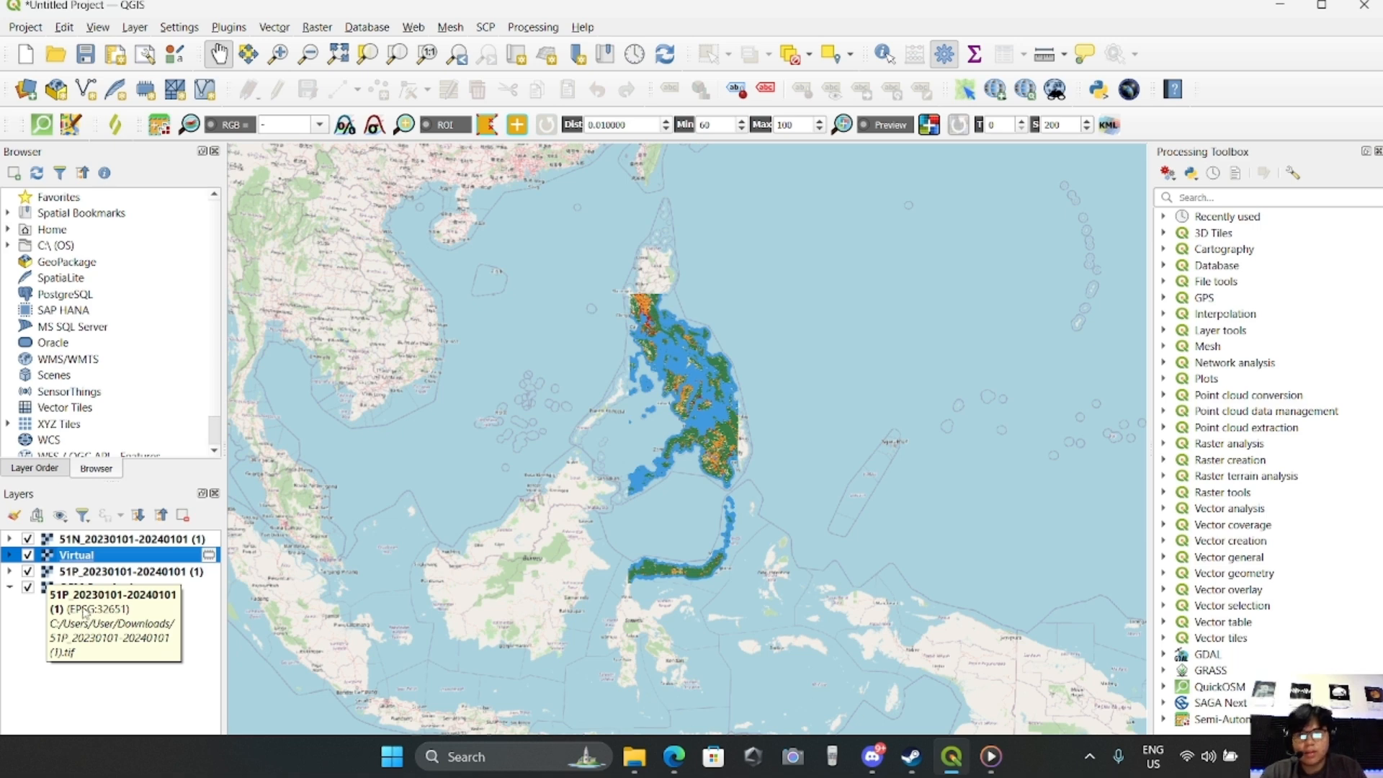
# Hide the 51N and 51P tile layers and move the Virtual layer below them, directly above OSM Standard
pyautogui.click(28, 572)
pyautogui.click(27, 540)
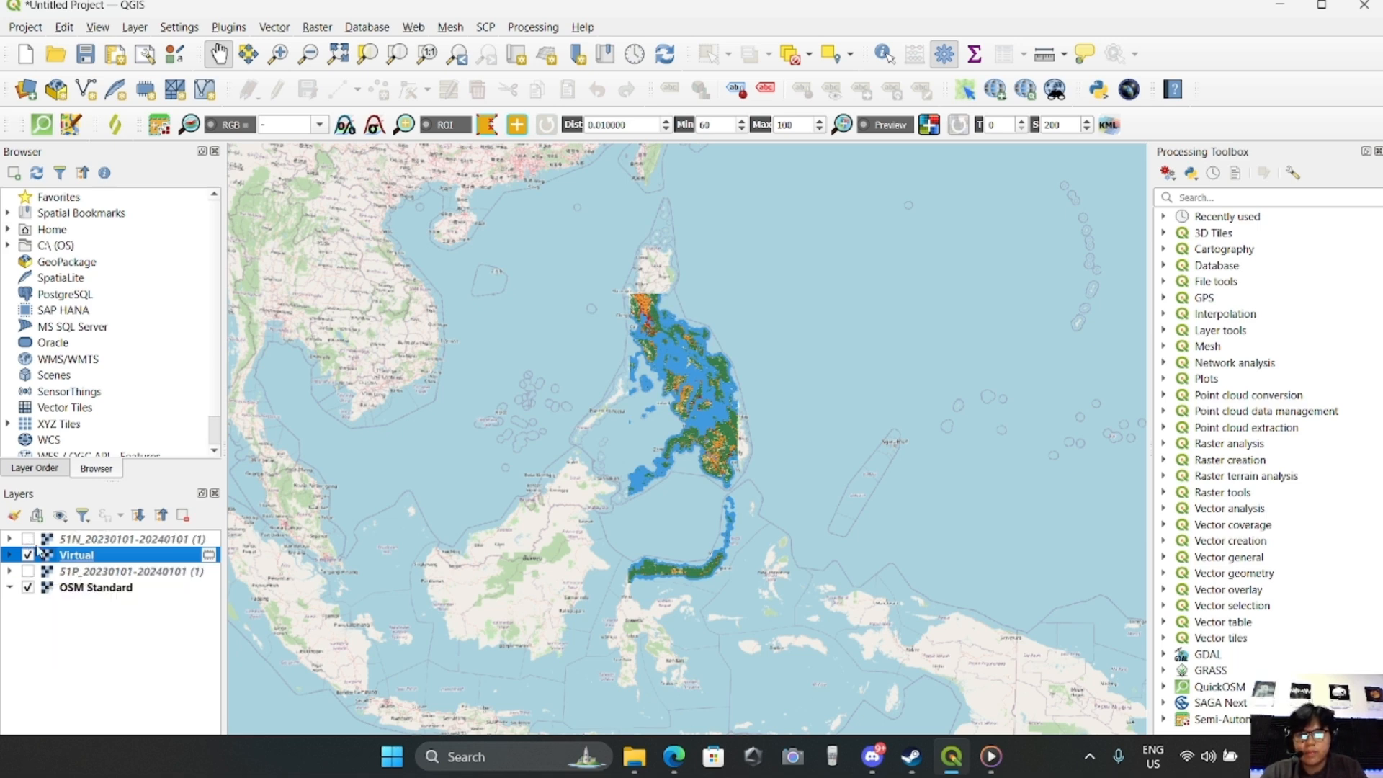
pyautogui.click(81, 573)
pyautogui.moveTo(88, 552); pyautogui.dragTo(80, 577)
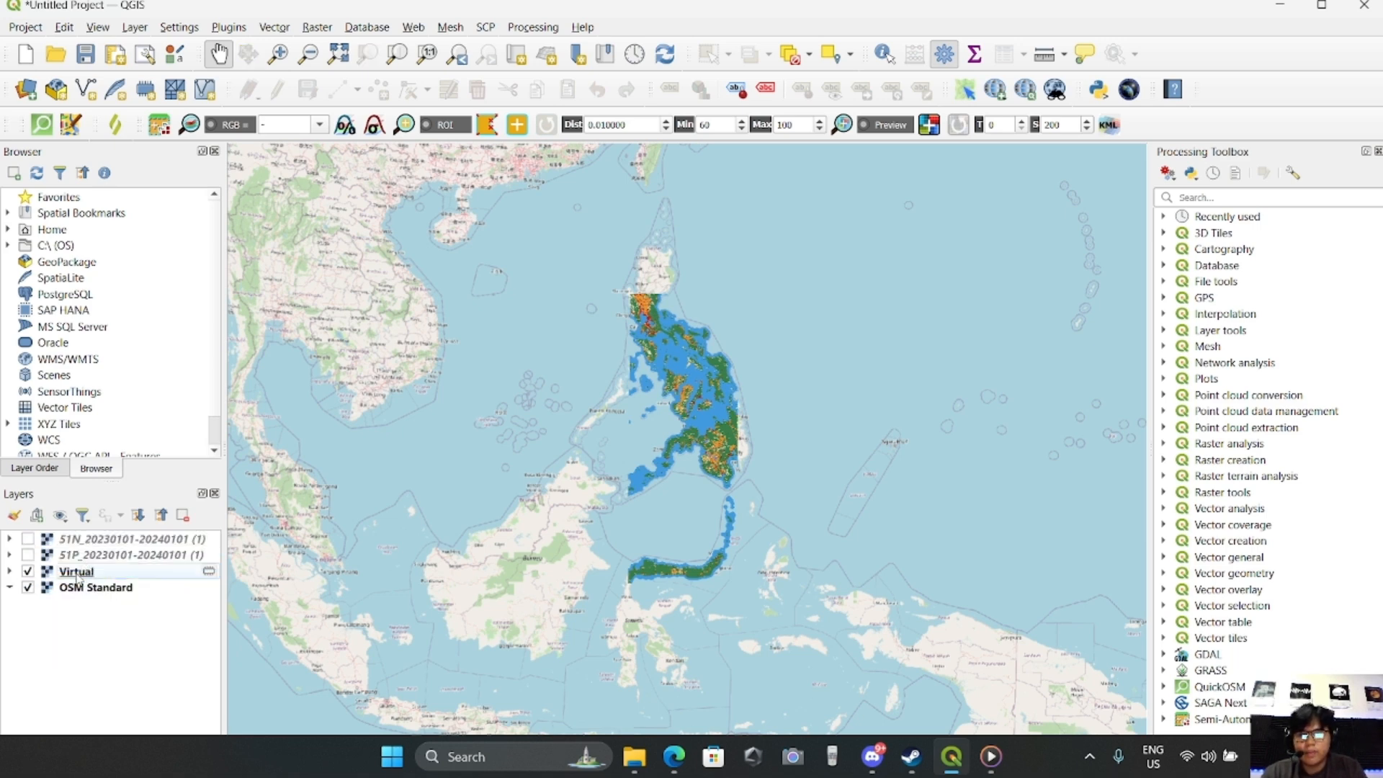
pyautogui.scroll(1, 674, 461)
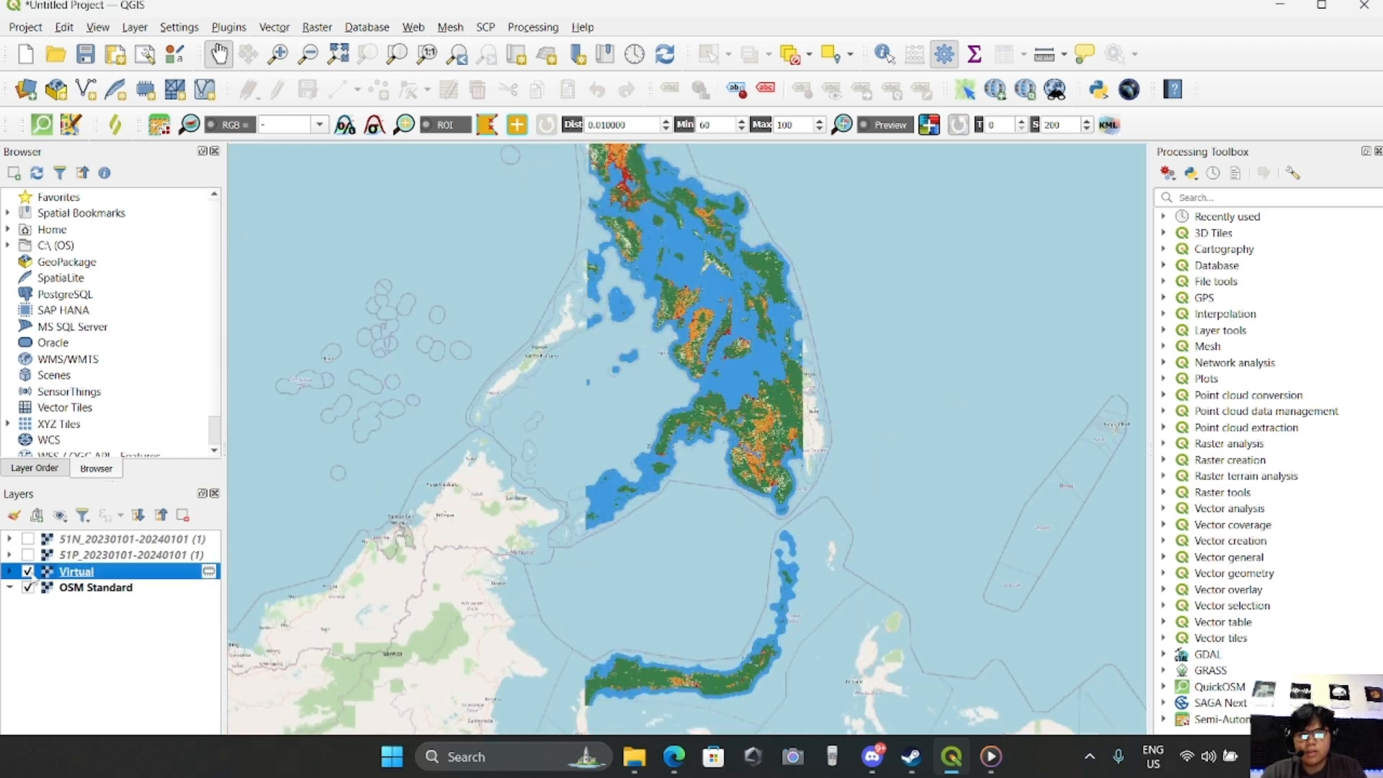
pyautogui.click(99, 558)
pyautogui.click(98, 542)
pyautogui.rightClick(99, 541)
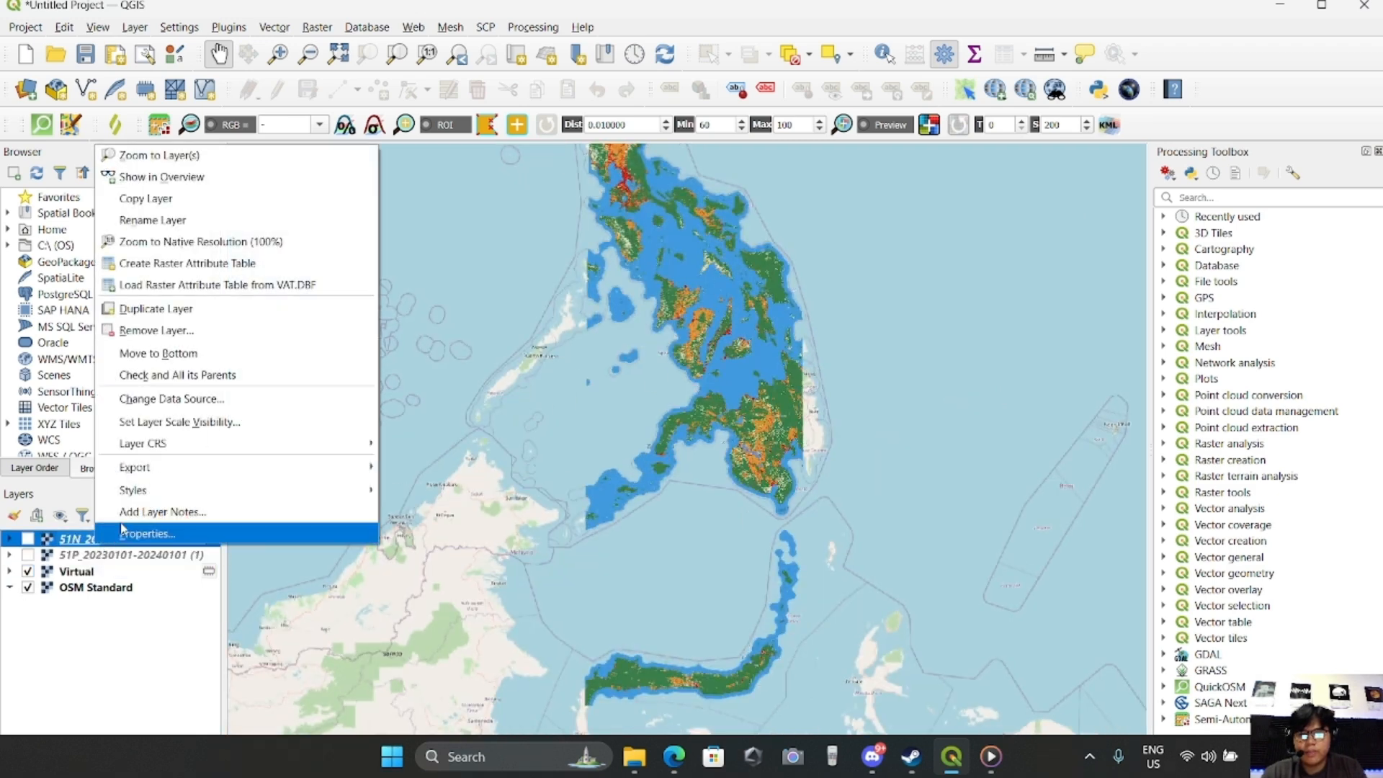
pyautogui.click(155, 327)
pyautogui.click(665, 418)
pyautogui.rightClick(150, 540)
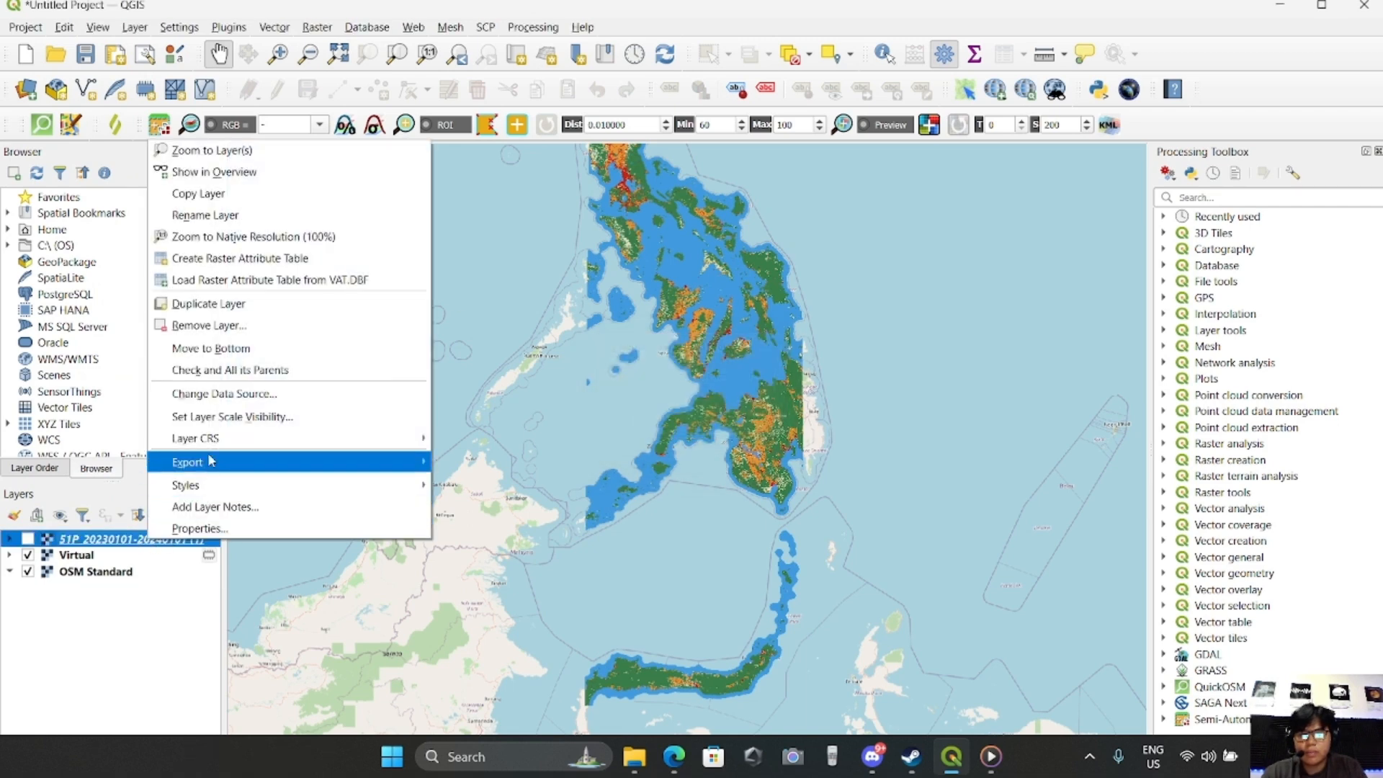
pyautogui.click(209, 325)
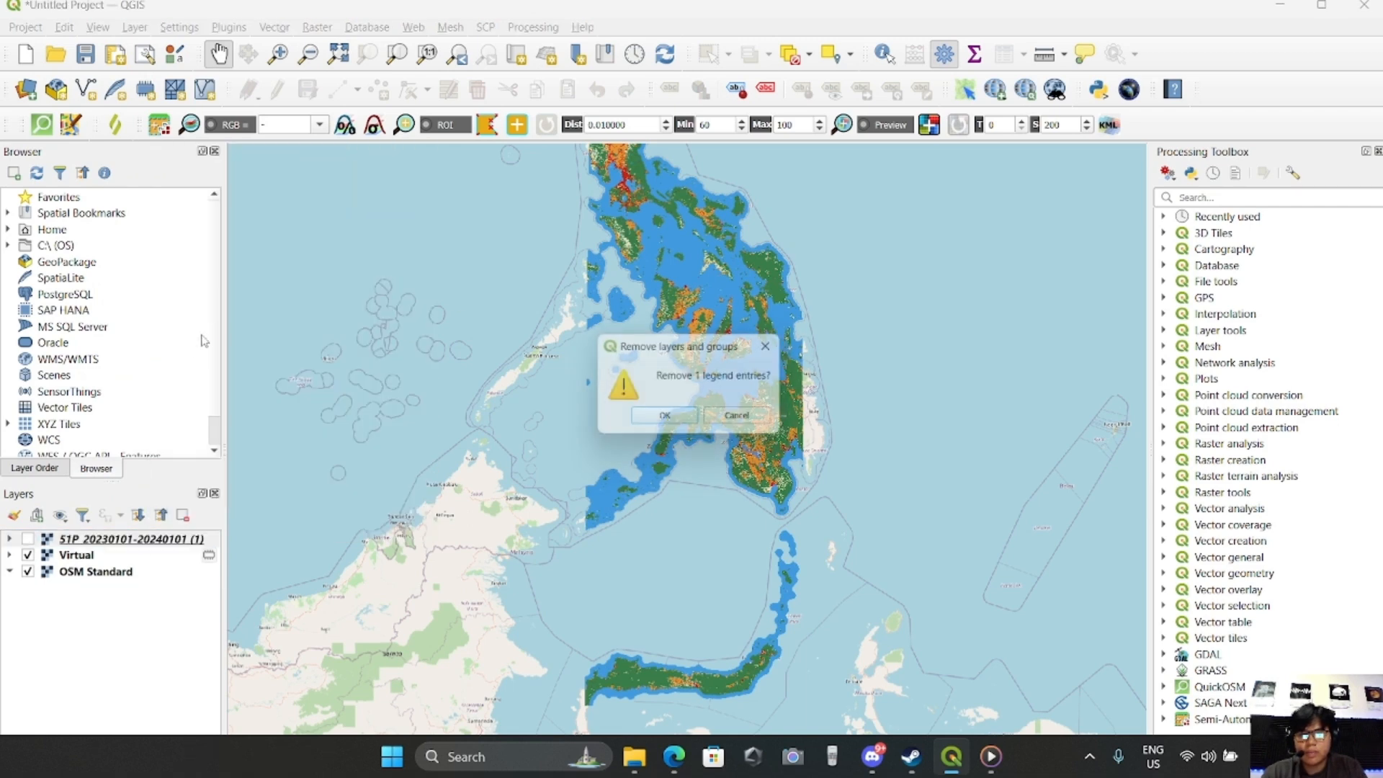
pyautogui.click(666, 424)
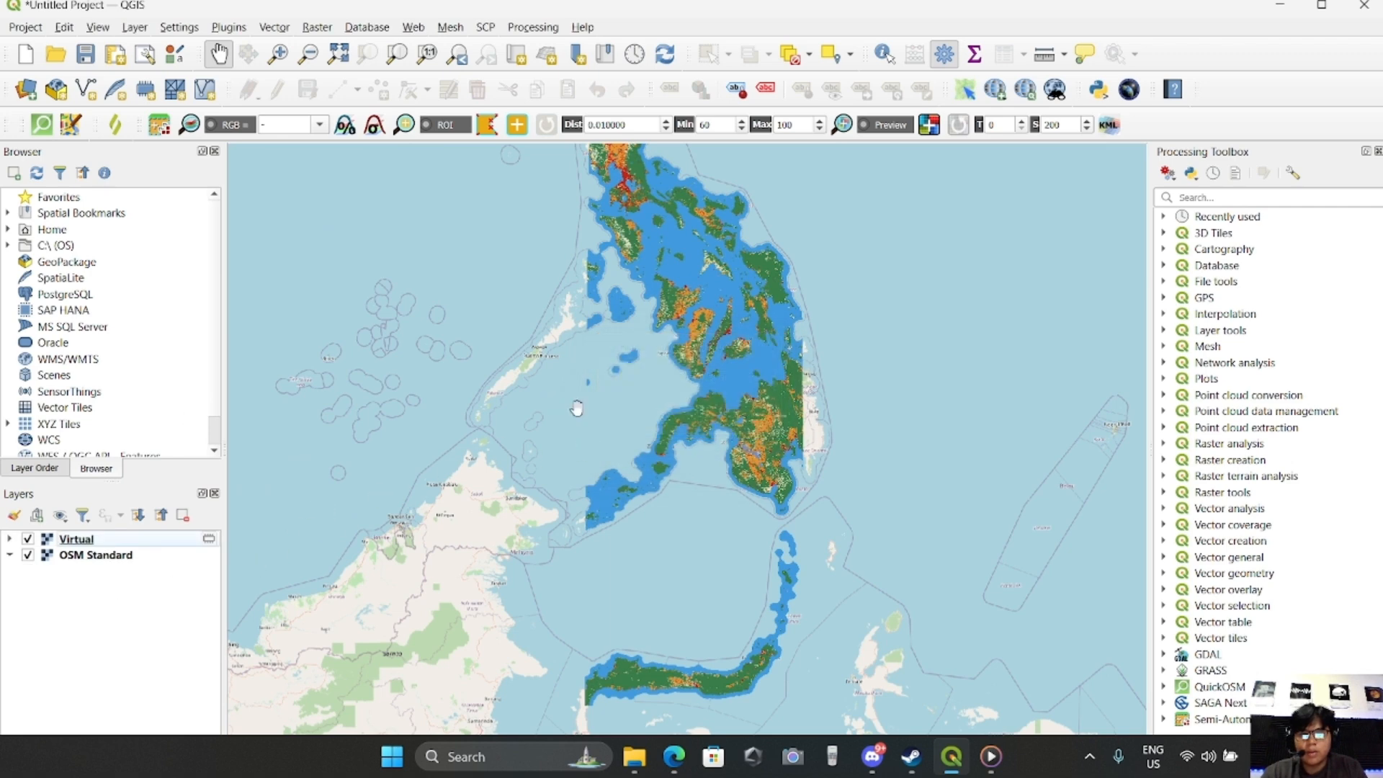
pyautogui.scroll(-1, 553, 407)
pyautogui.scroll(2, 806, 474)
pyautogui.scroll(1, 805, 474)
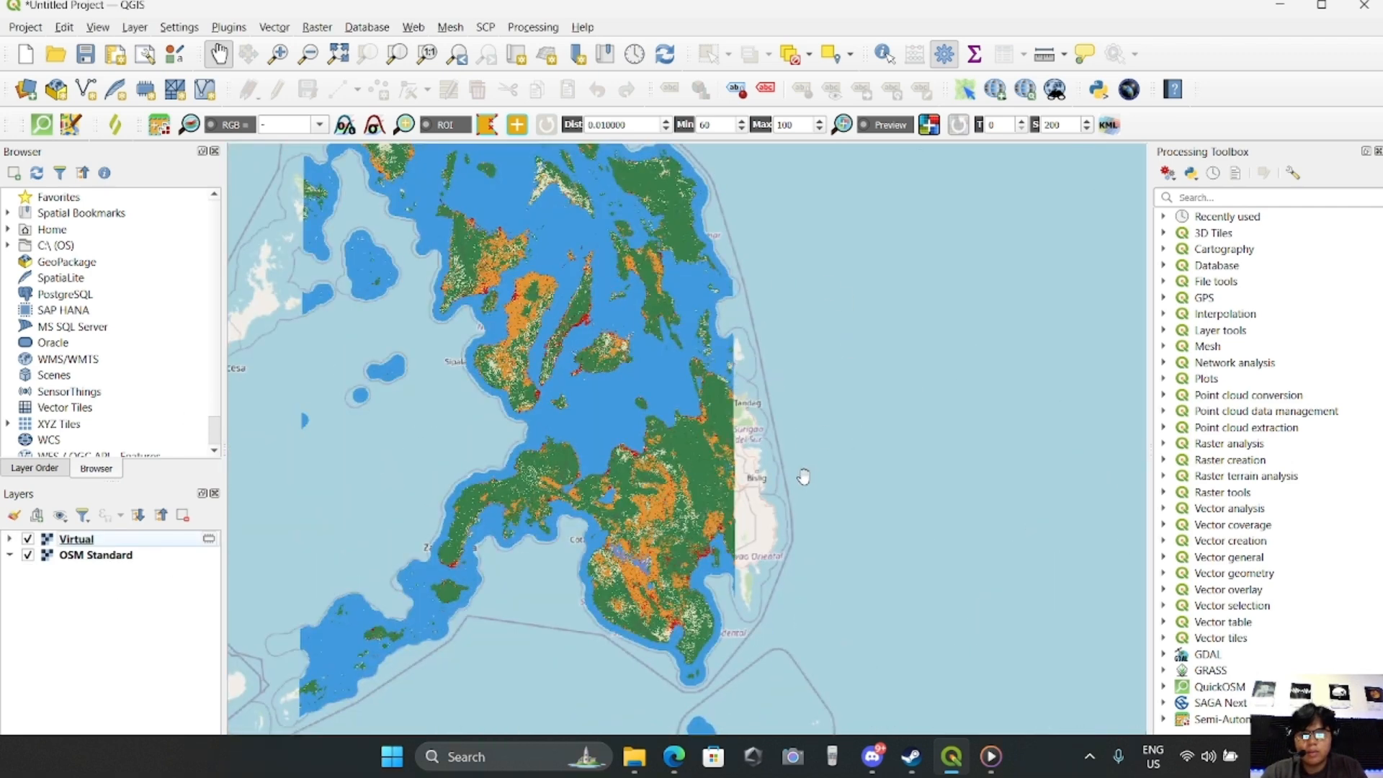
pyautogui.scroll(-1, 805, 473)
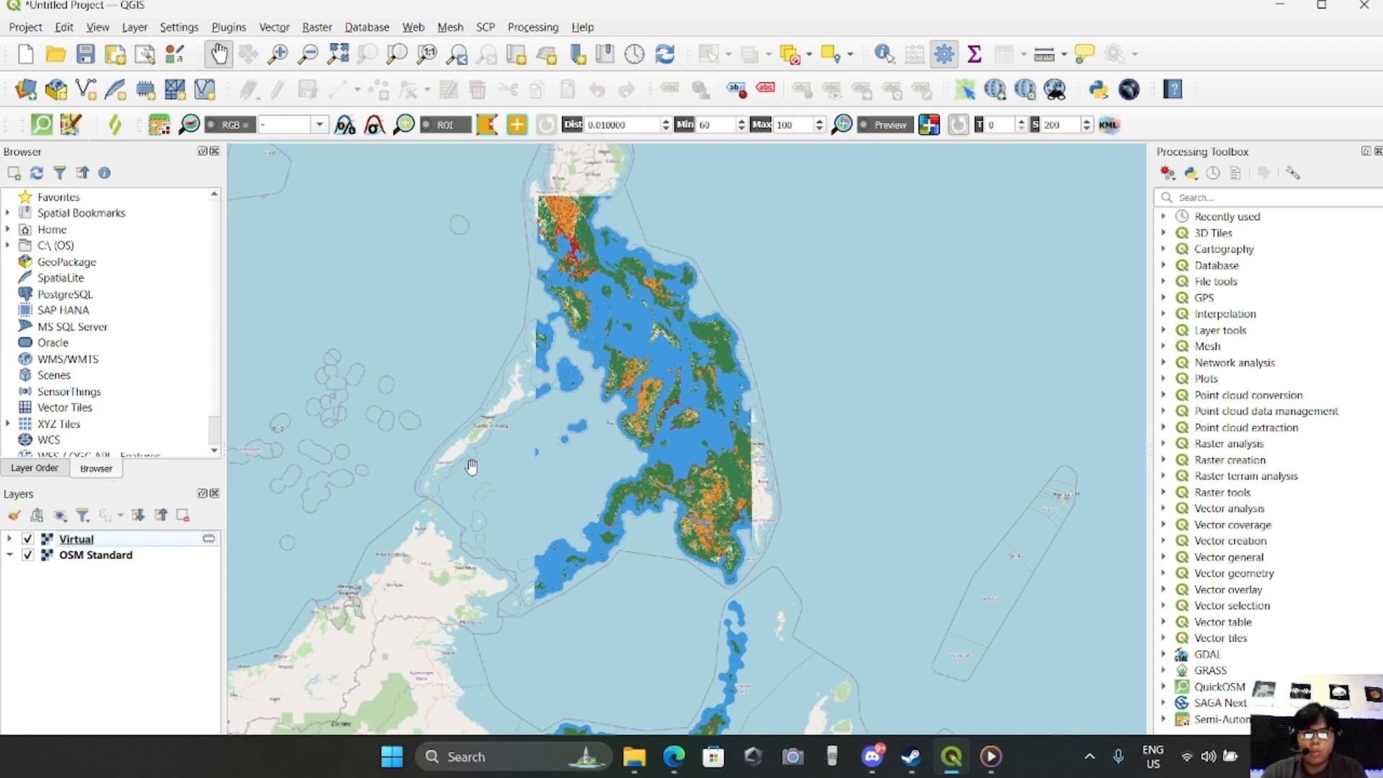
pyautogui.moveTo(948, 481); pyautogui.dragTo(973, 475)
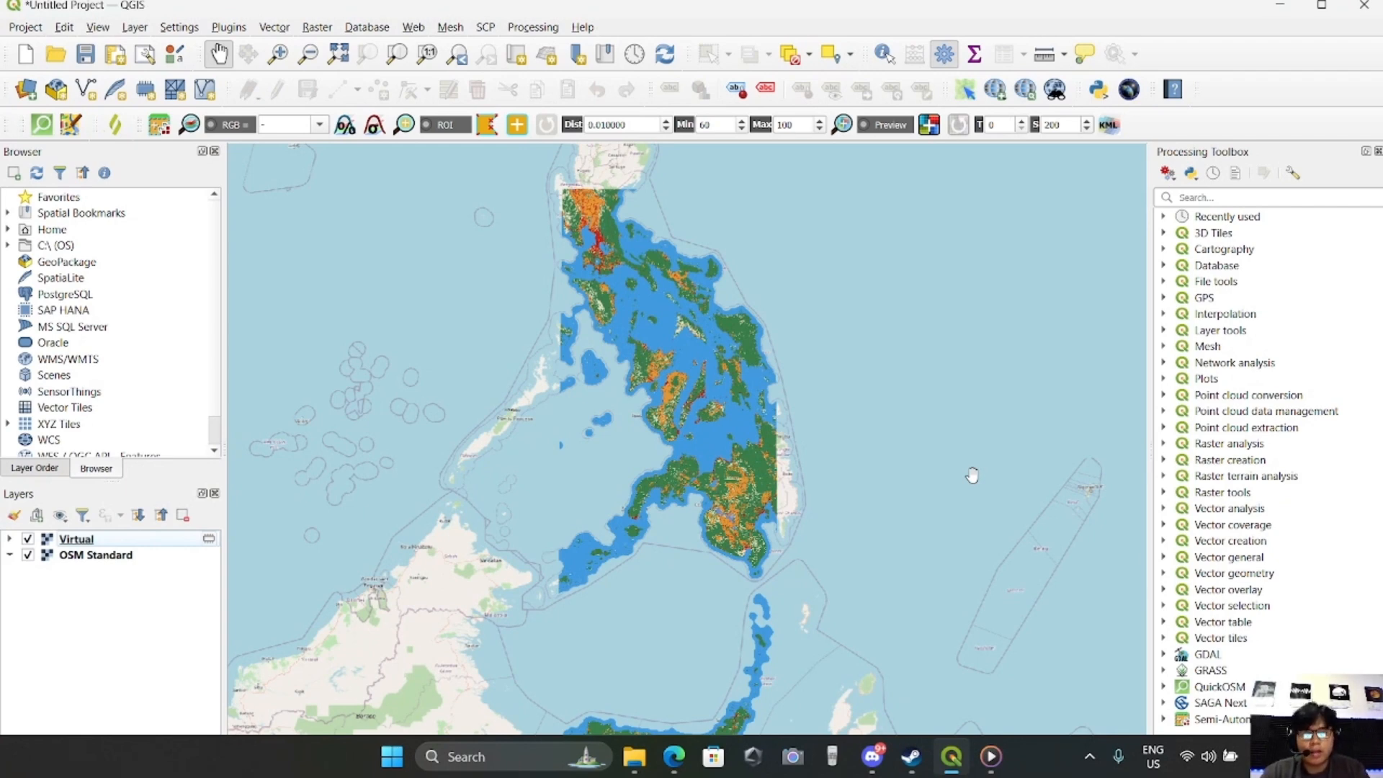
pyautogui.click(317, 29)
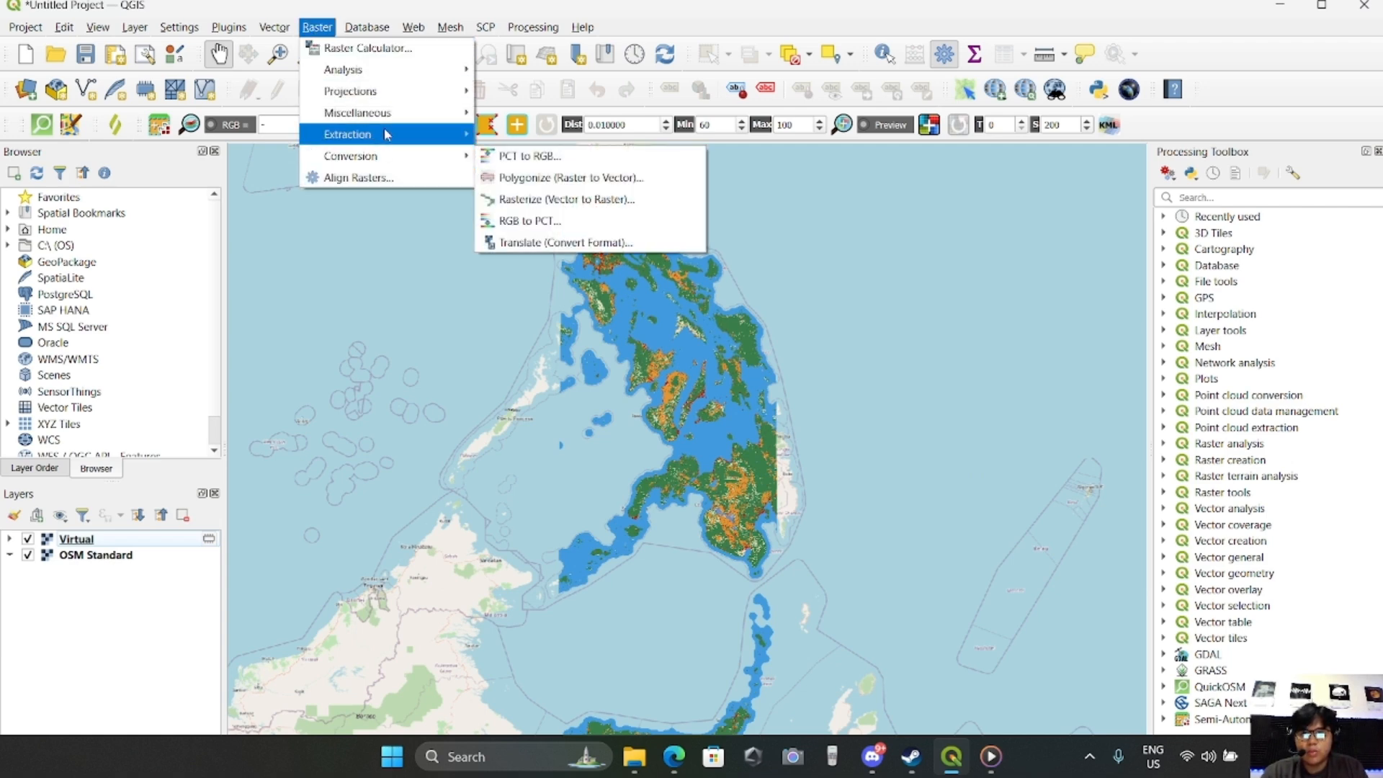
pyautogui.moveTo(397, 110)
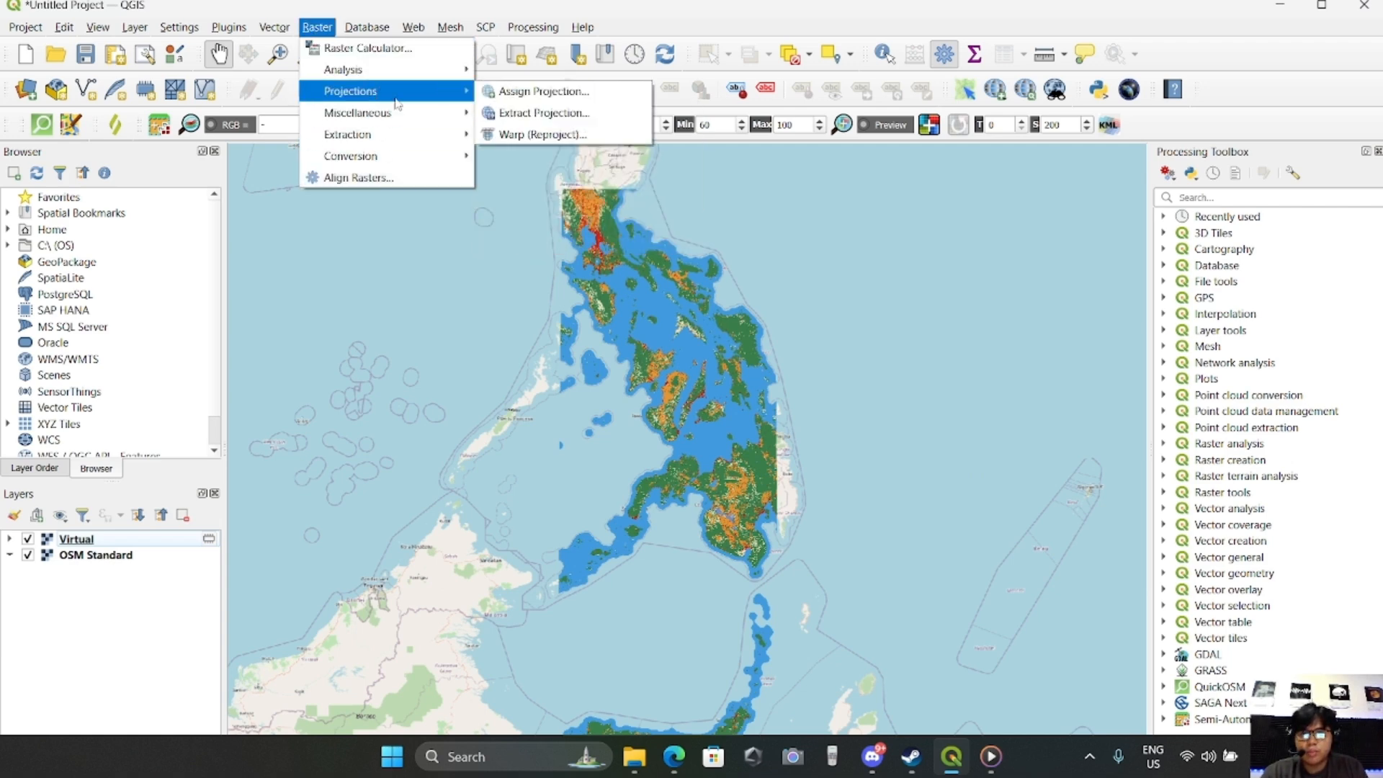
pyautogui.click(521, 137)
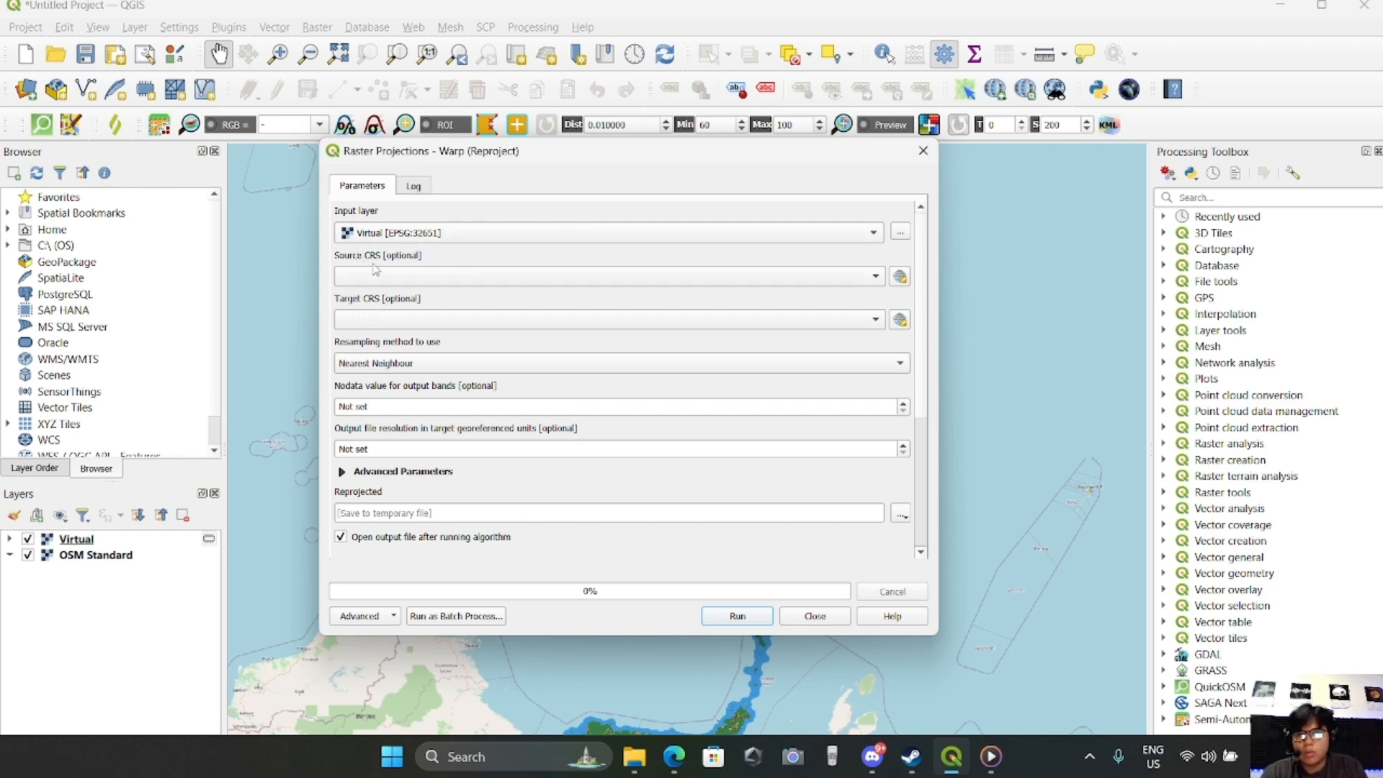
pyautogui.click(924, 151)
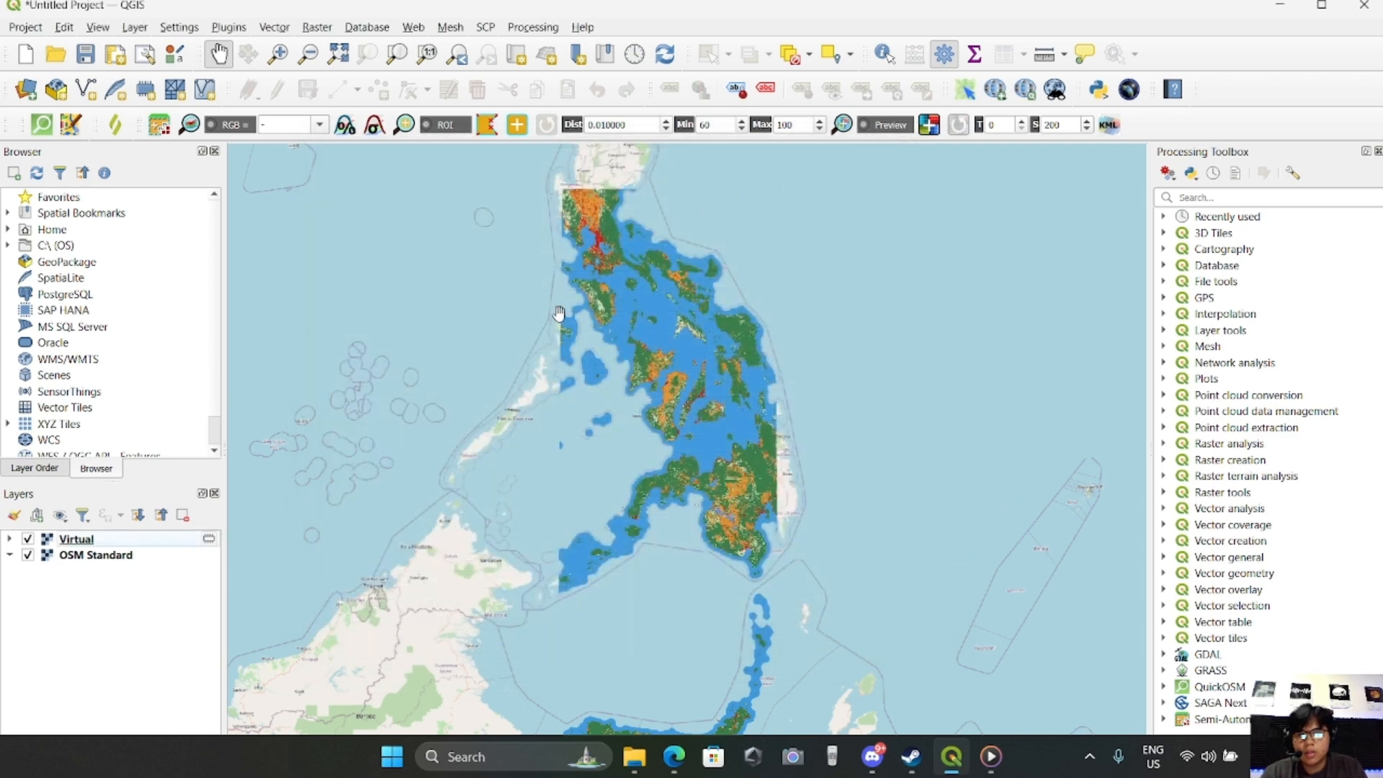
# Examine the Virtual layer's information for its pixel size and coordinate reference system, leaving the properties unchanged
pyautogui.click(125, 542)
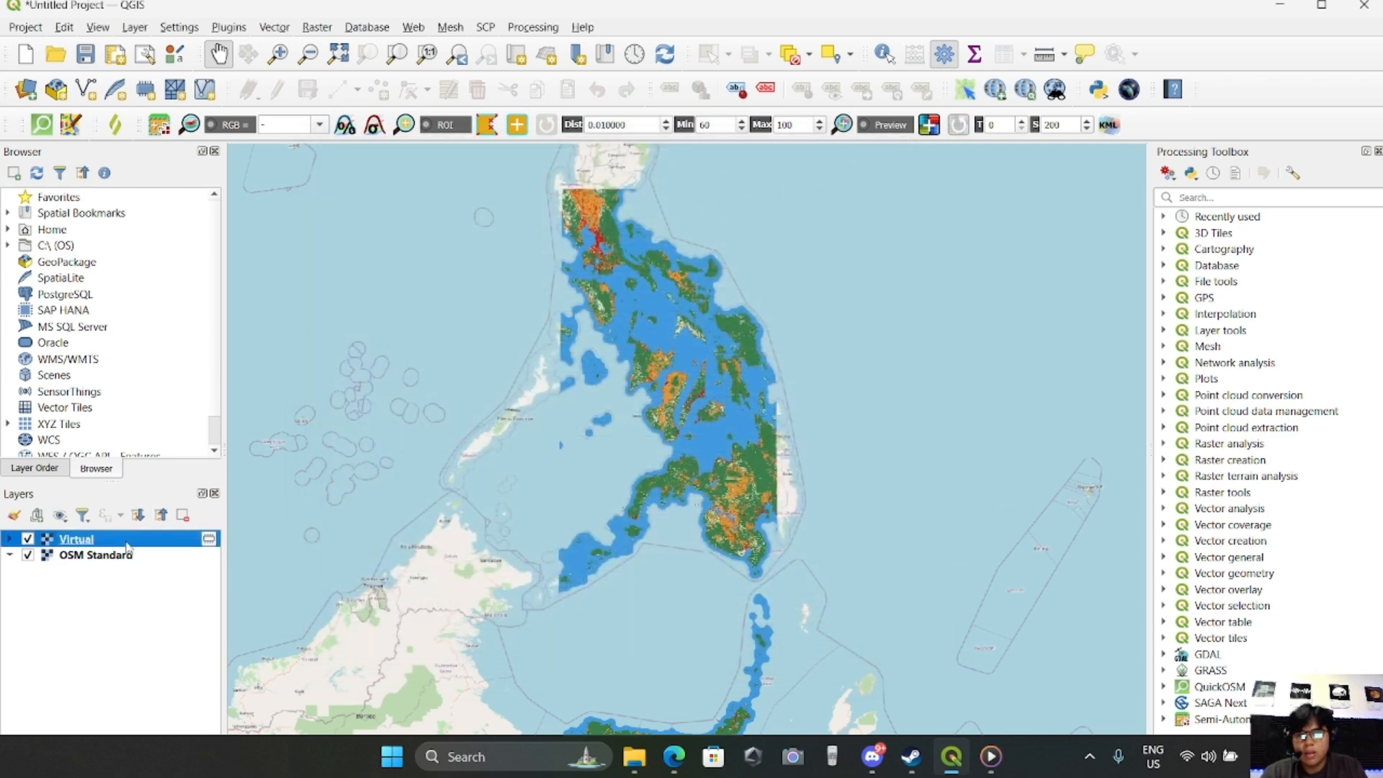
pyautogui.doubleClick(83, 542)
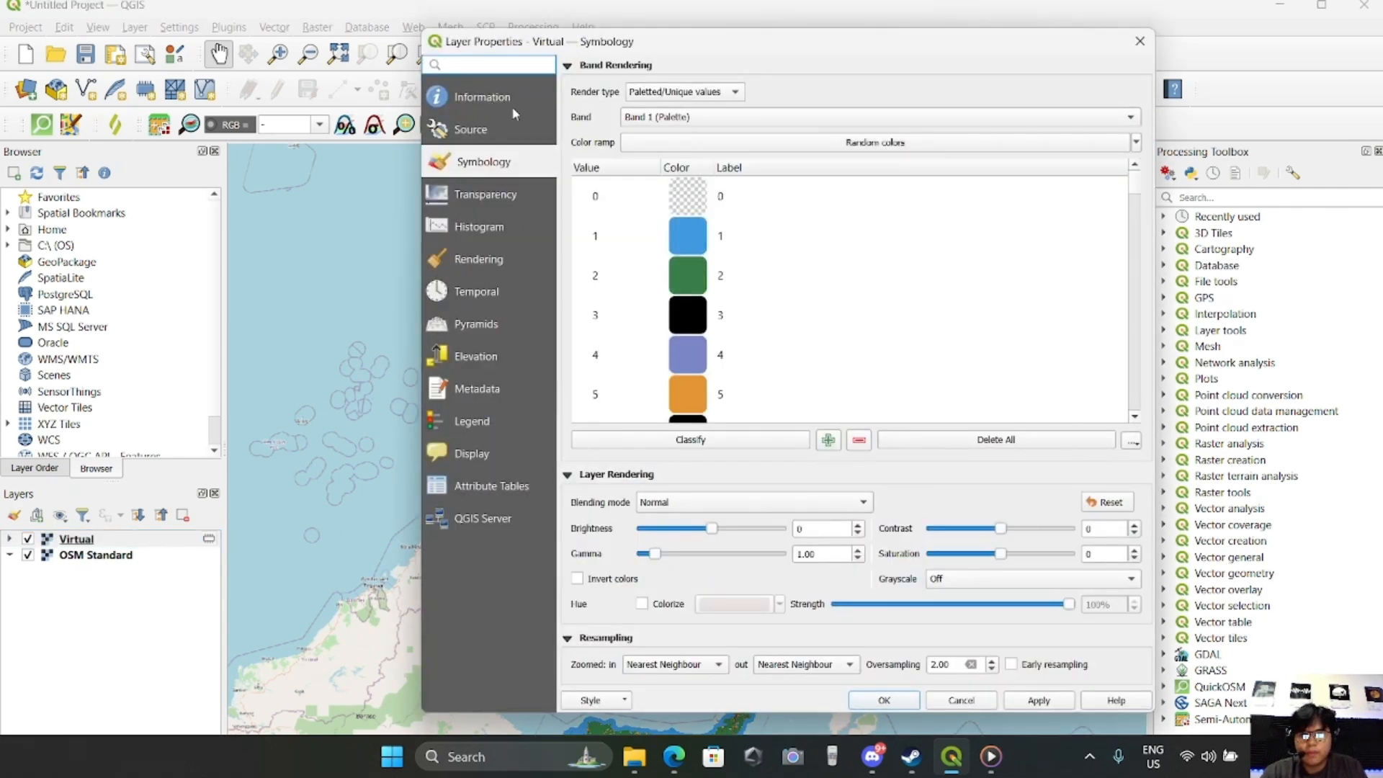
pyautogui.click(493, 101)
pyautogui.scroll(-7, 679, 416)
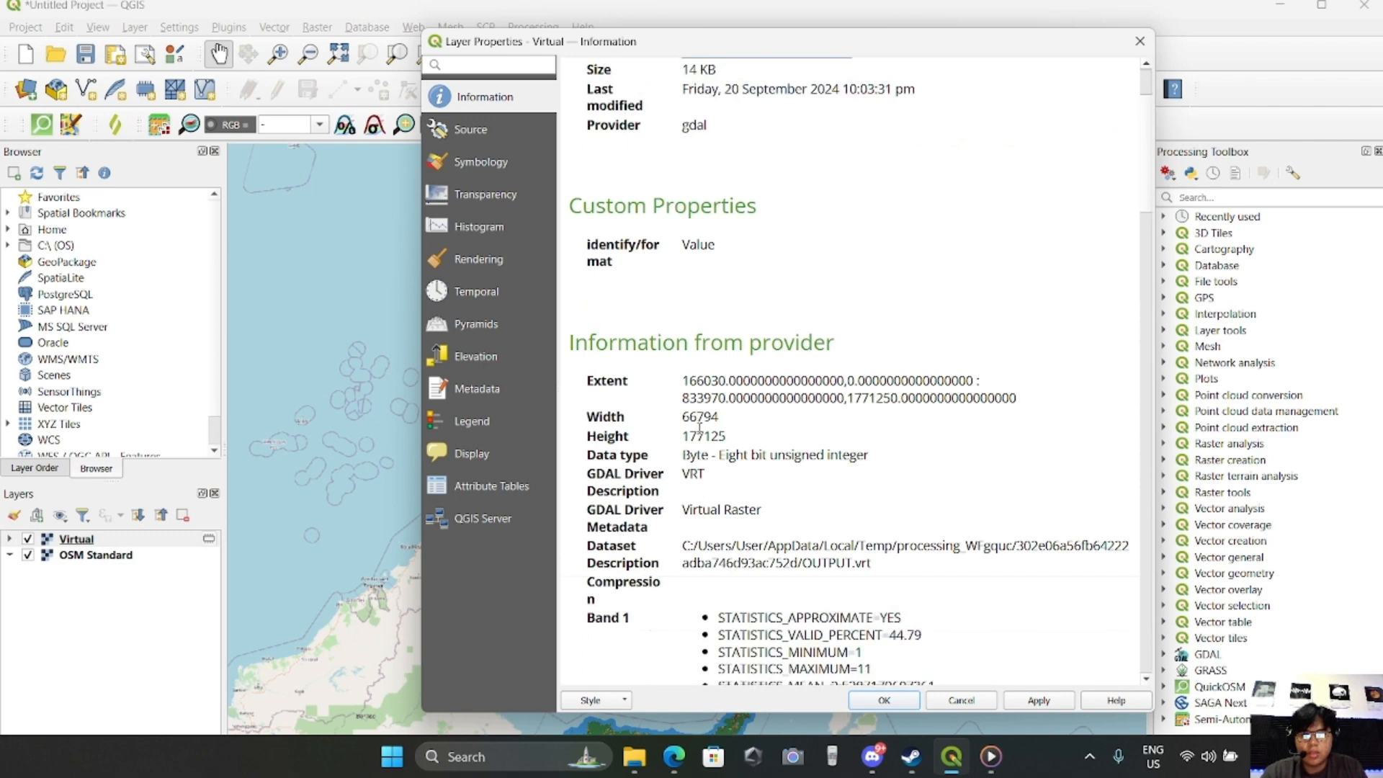
pyautogui.scroll(-5, 717, 427)
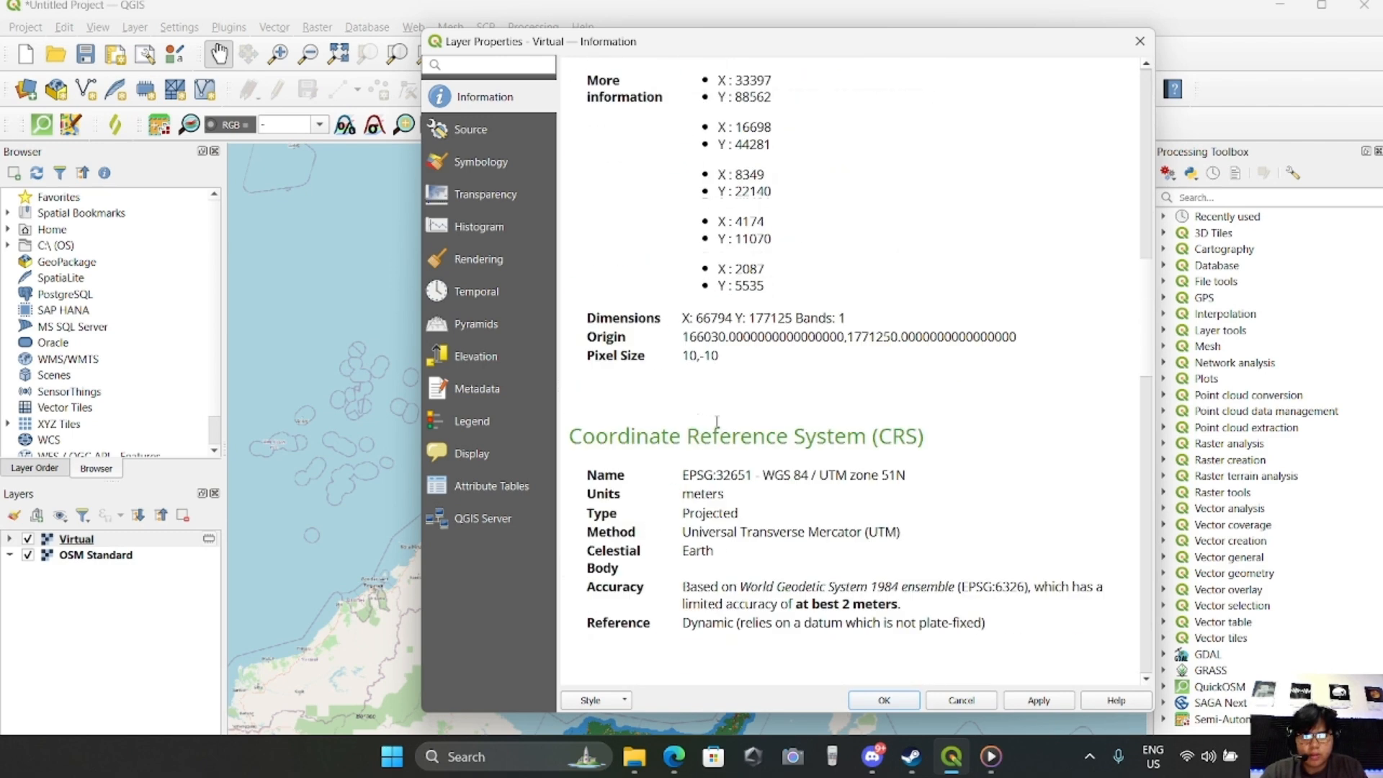
pyautogui.scroll(-2, 741, 431)
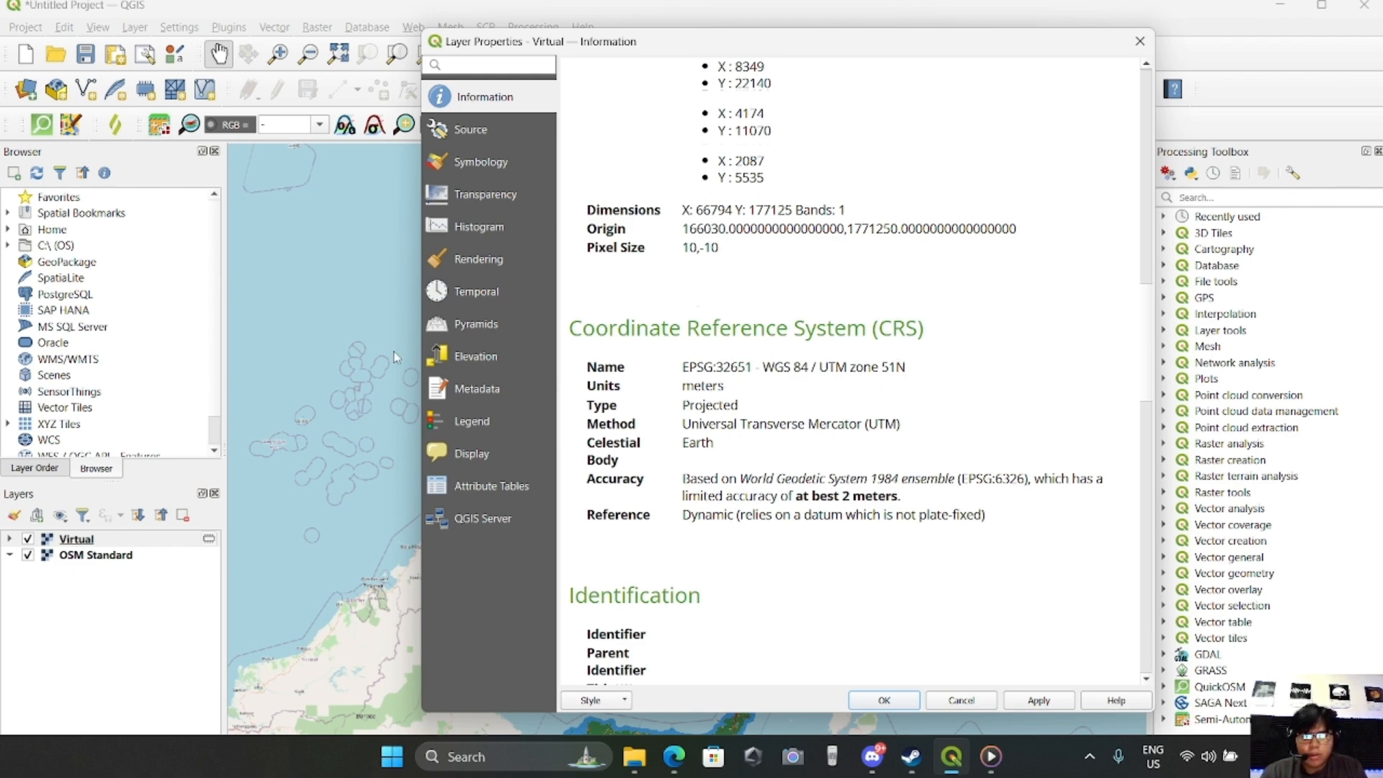
pyautogui.click(1140, 41)
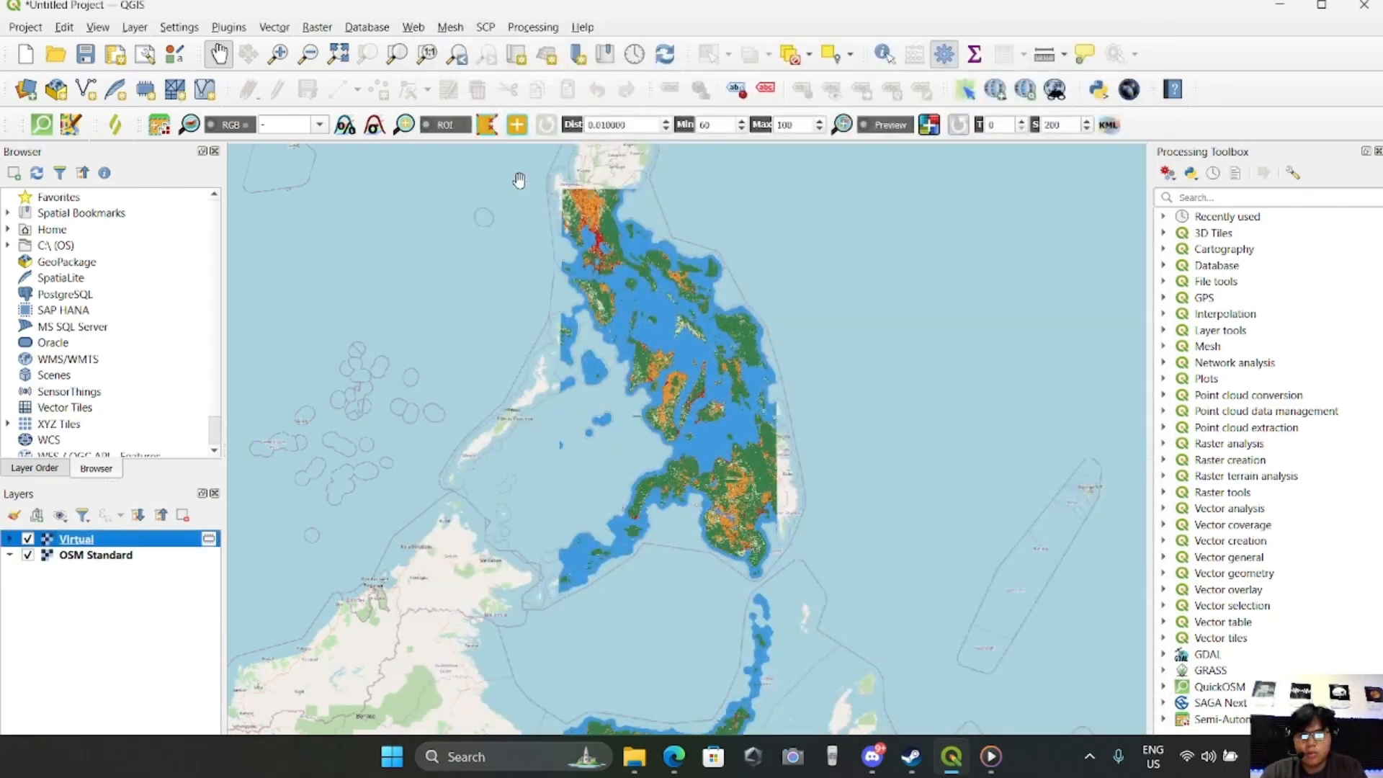
pyautogui.moveTo(593, 300); pyautogui.dragTo(589, 327)
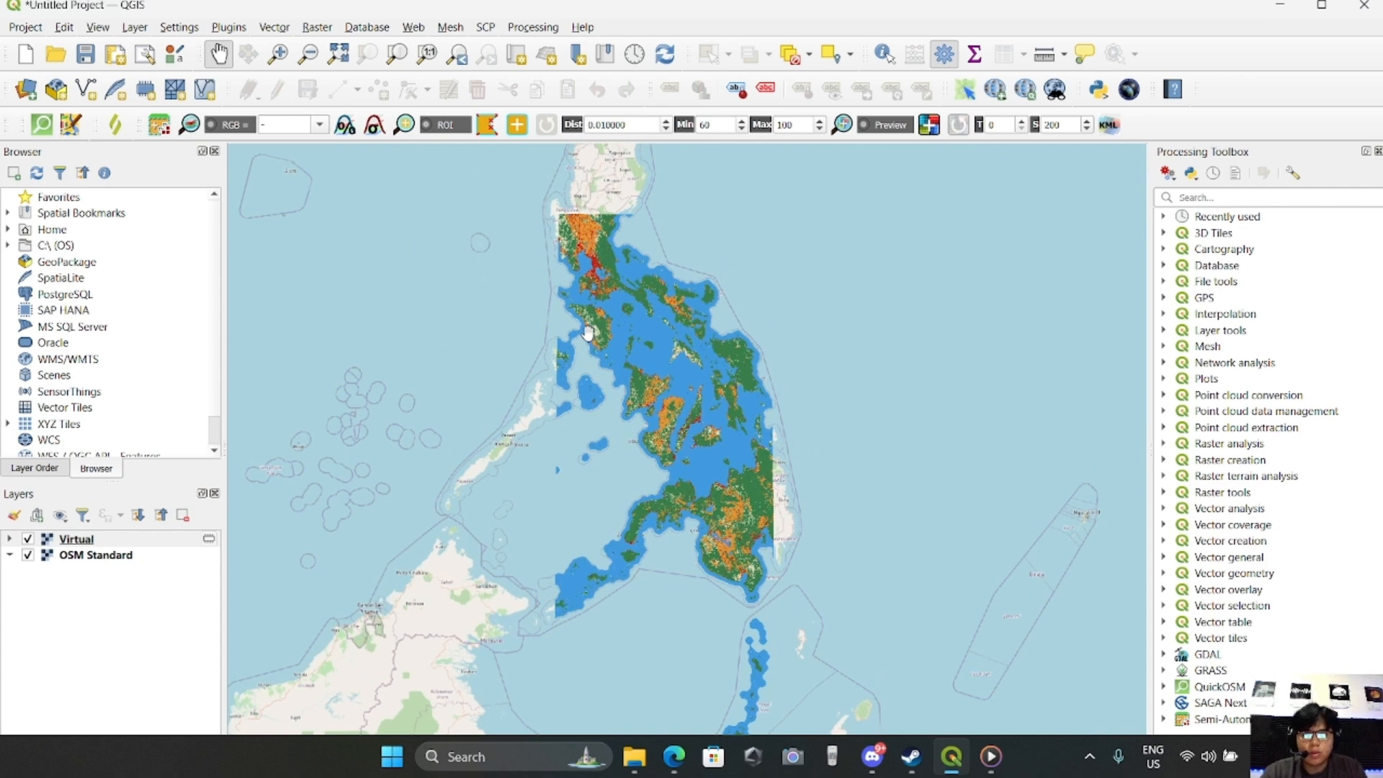
pyautogui.rightClick(84, 542)
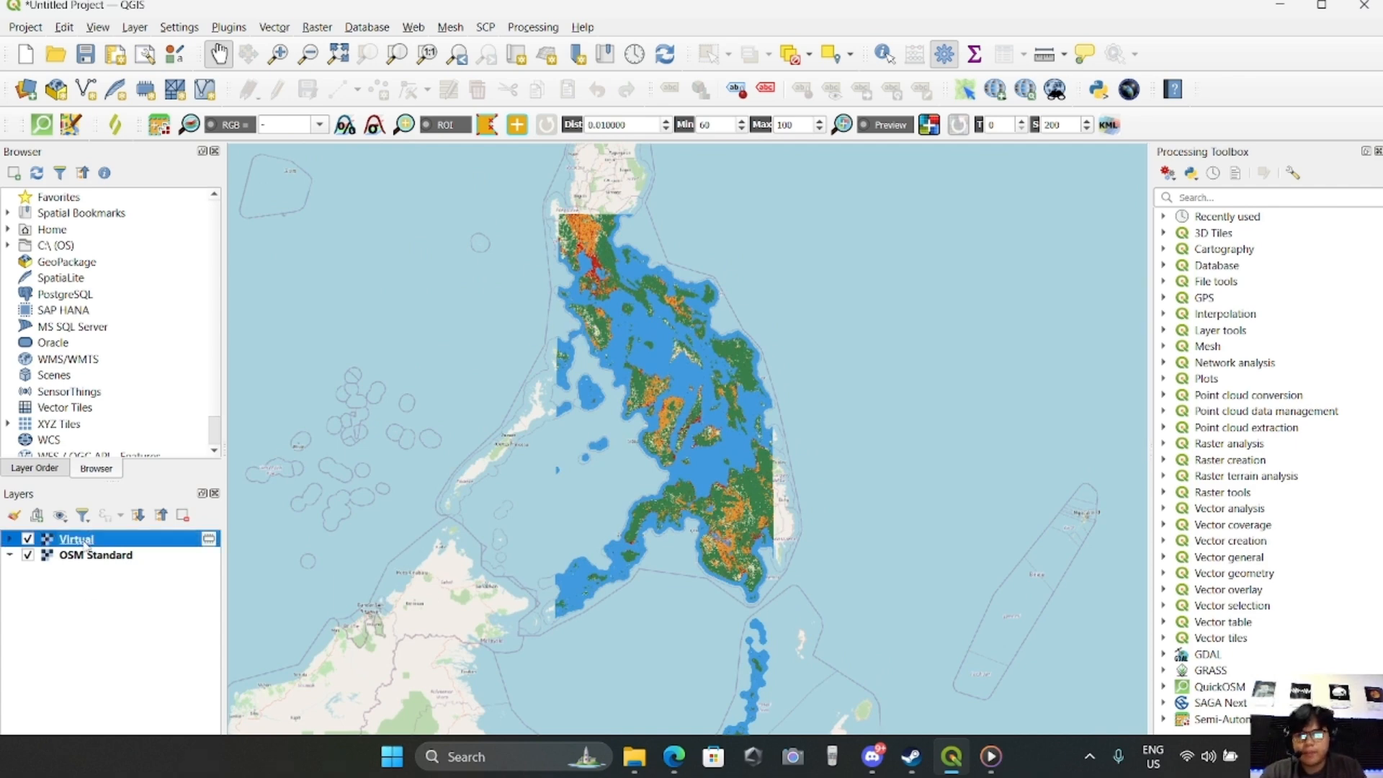
pyautogui.click(606, 219)
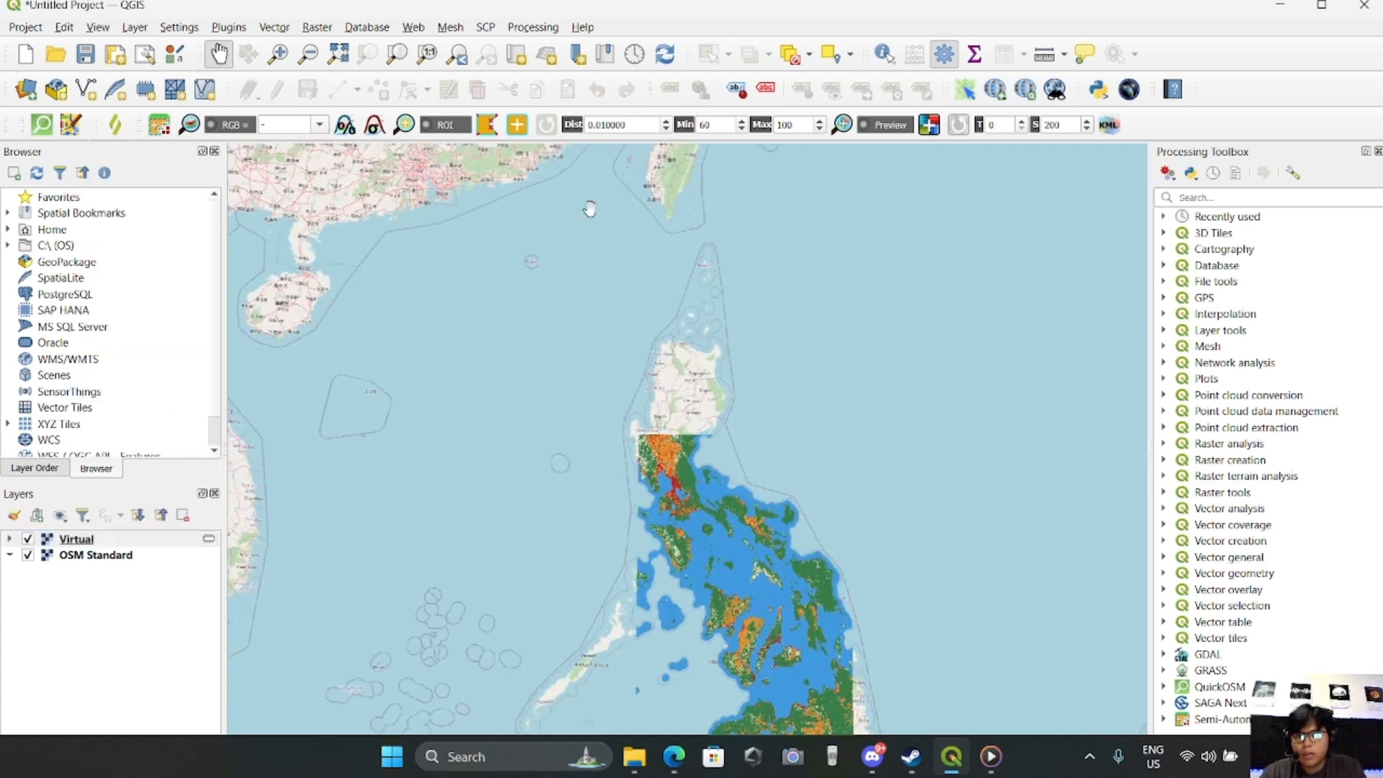
pyautogui.moveTo(522, 304); pyautogui.dragTo(395, 87)
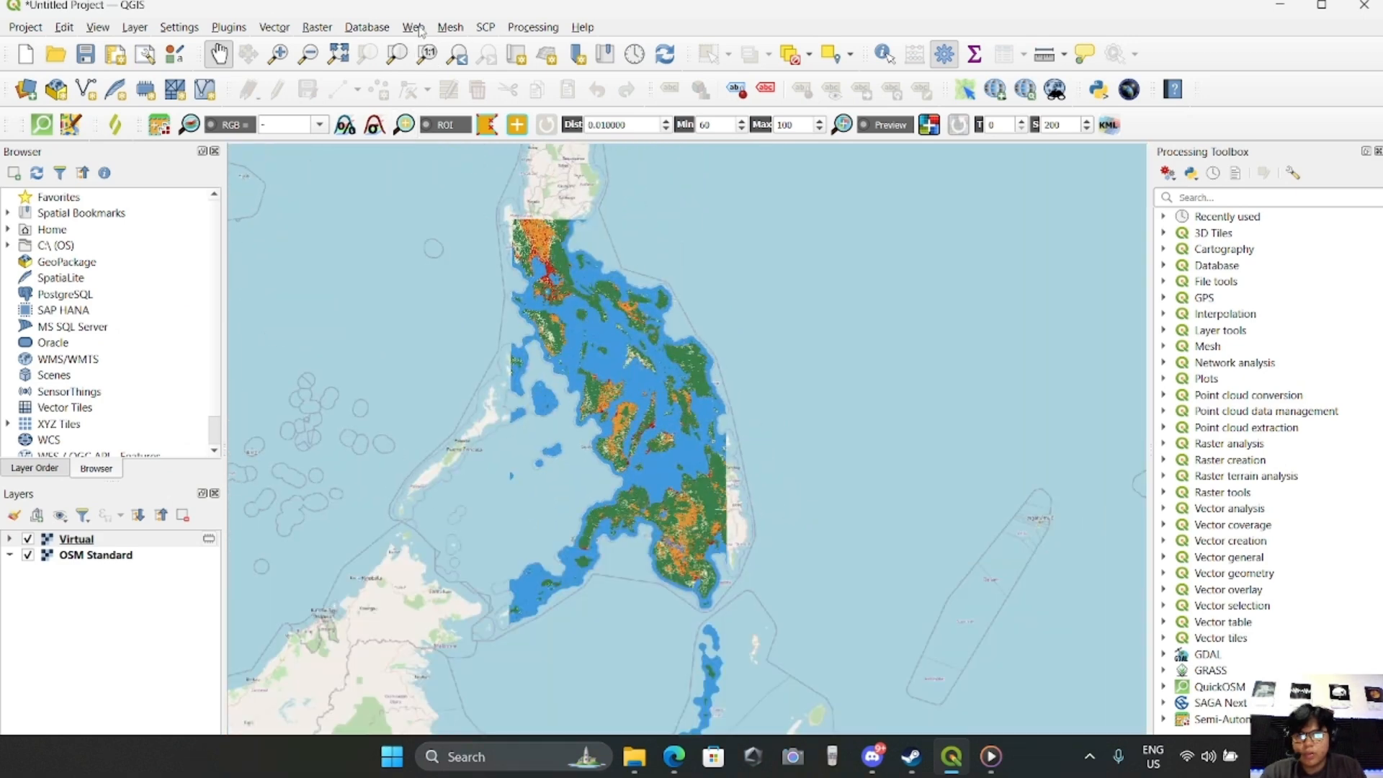
# Start a Warp (Reproject) of the Virtual layer with the project CRS, EPSG:32651 - WGS 84 / UTM zone 51N, as source CRS
pyautogui.click(317, 28)
pyautogui.moveTo(432, 92)
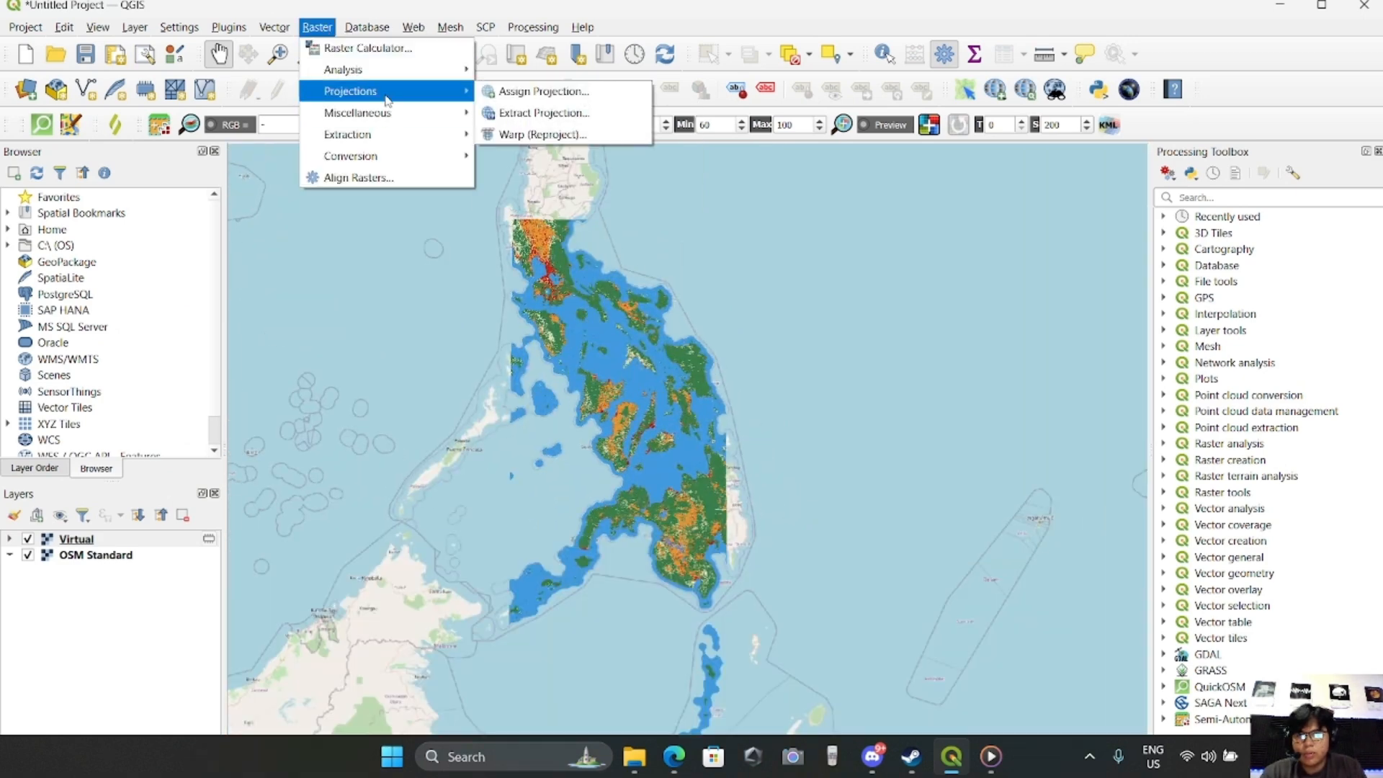
pyautogui.click(540, 135)
pyautogui.click(403, 278)
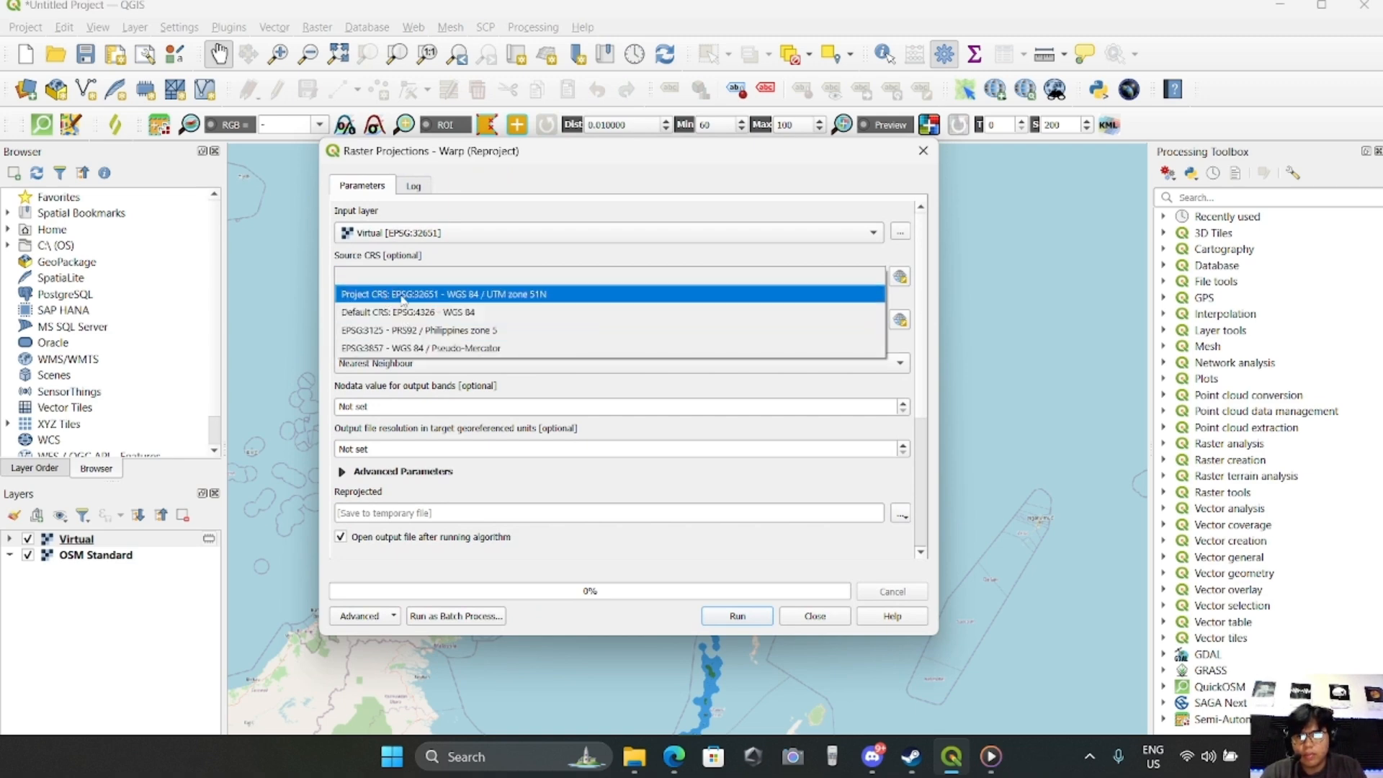
pyautogui.click(403, 295)
# Set the target CRS to EPSG:3125 - PRS92 / Philippines zone 5 and run the reprojection to a temporary file
pyautogui.click(398, 320)
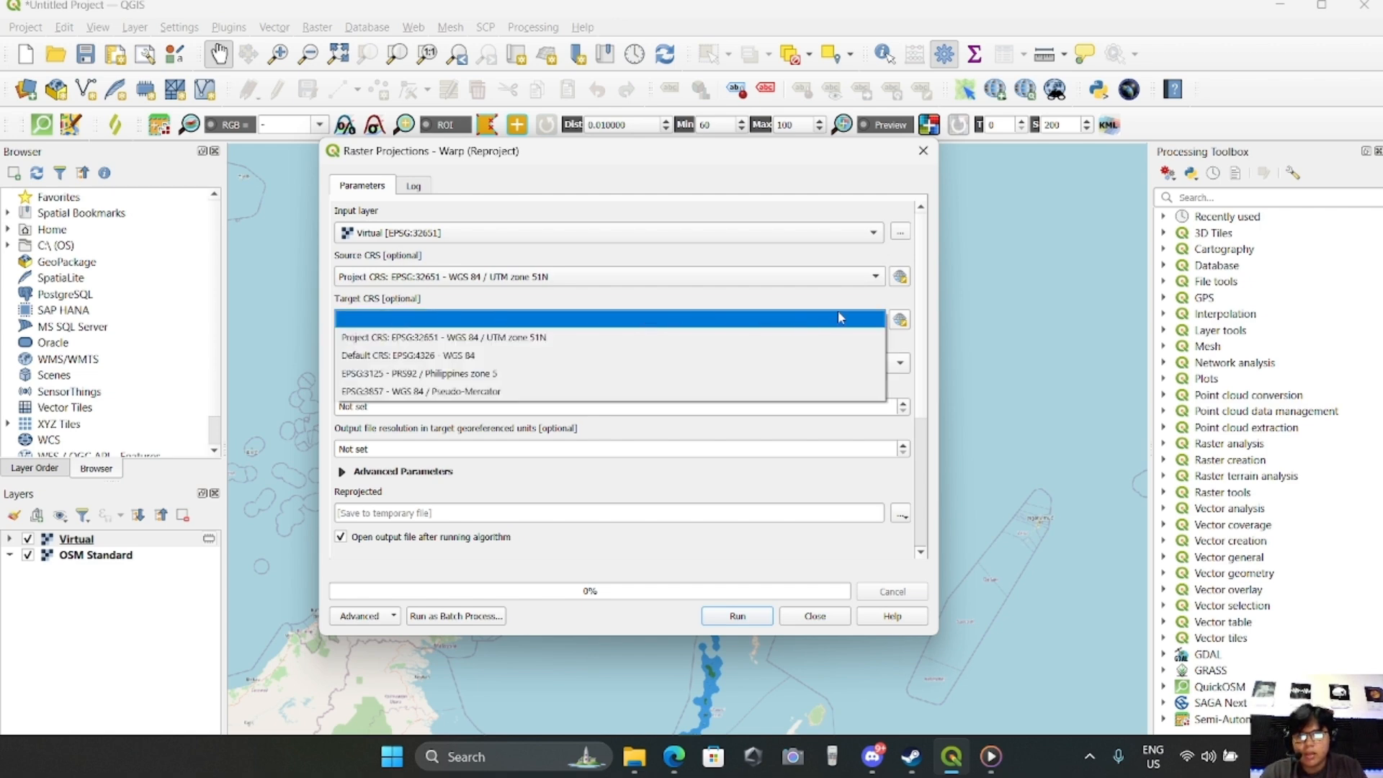
pyautogui.click(902, 322)
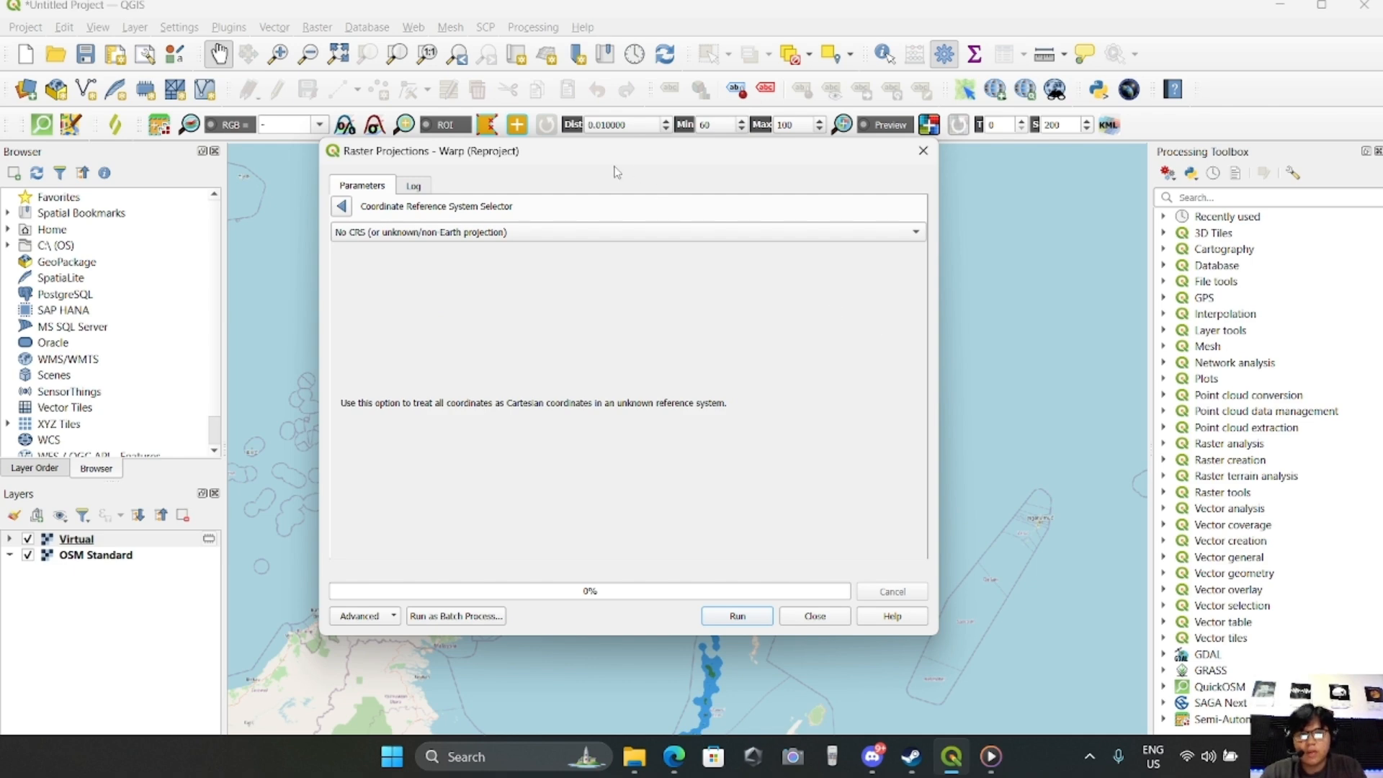
pyautogui.click(344, 209)
pyautogui.click(804, 322)
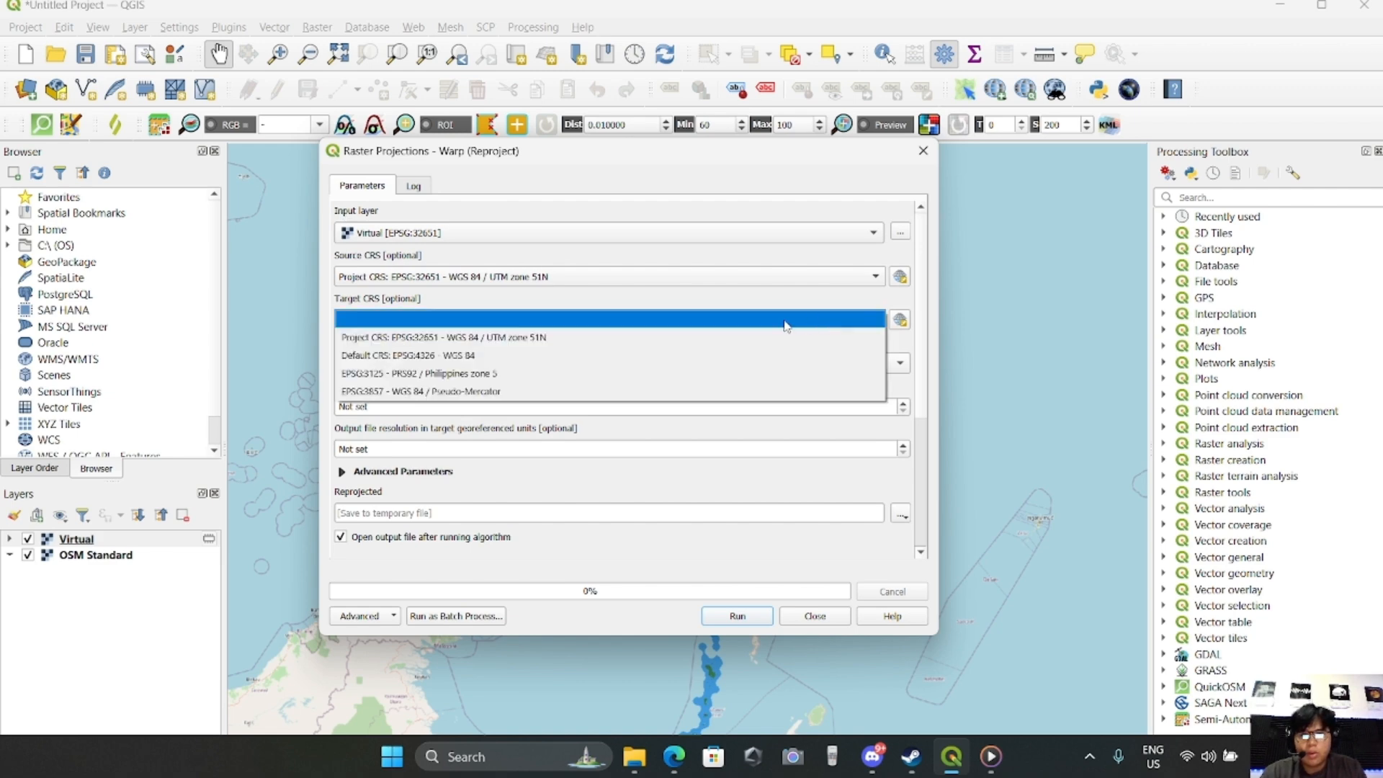
pyautogui.click(517, 375)
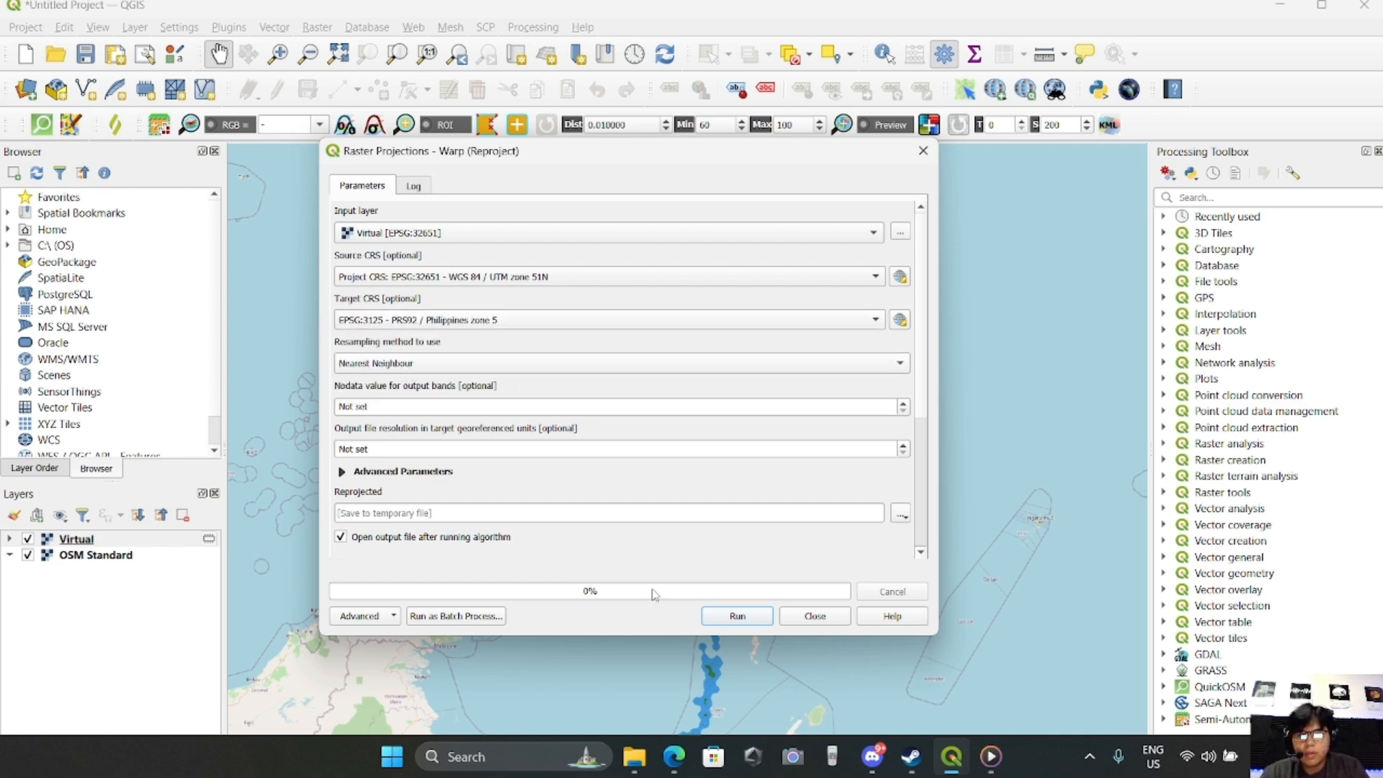
pyautogui.click(737, 617)
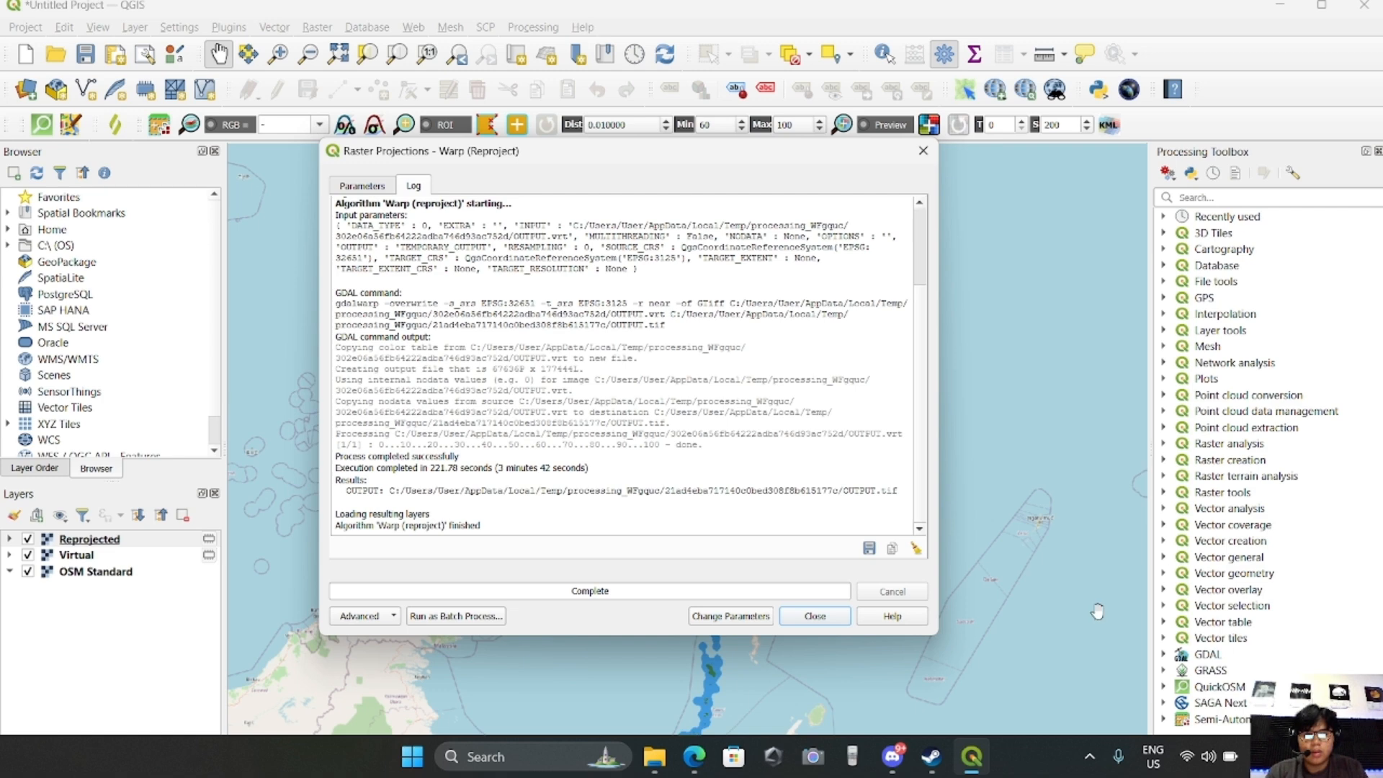
pyautogui.click(816, 618)
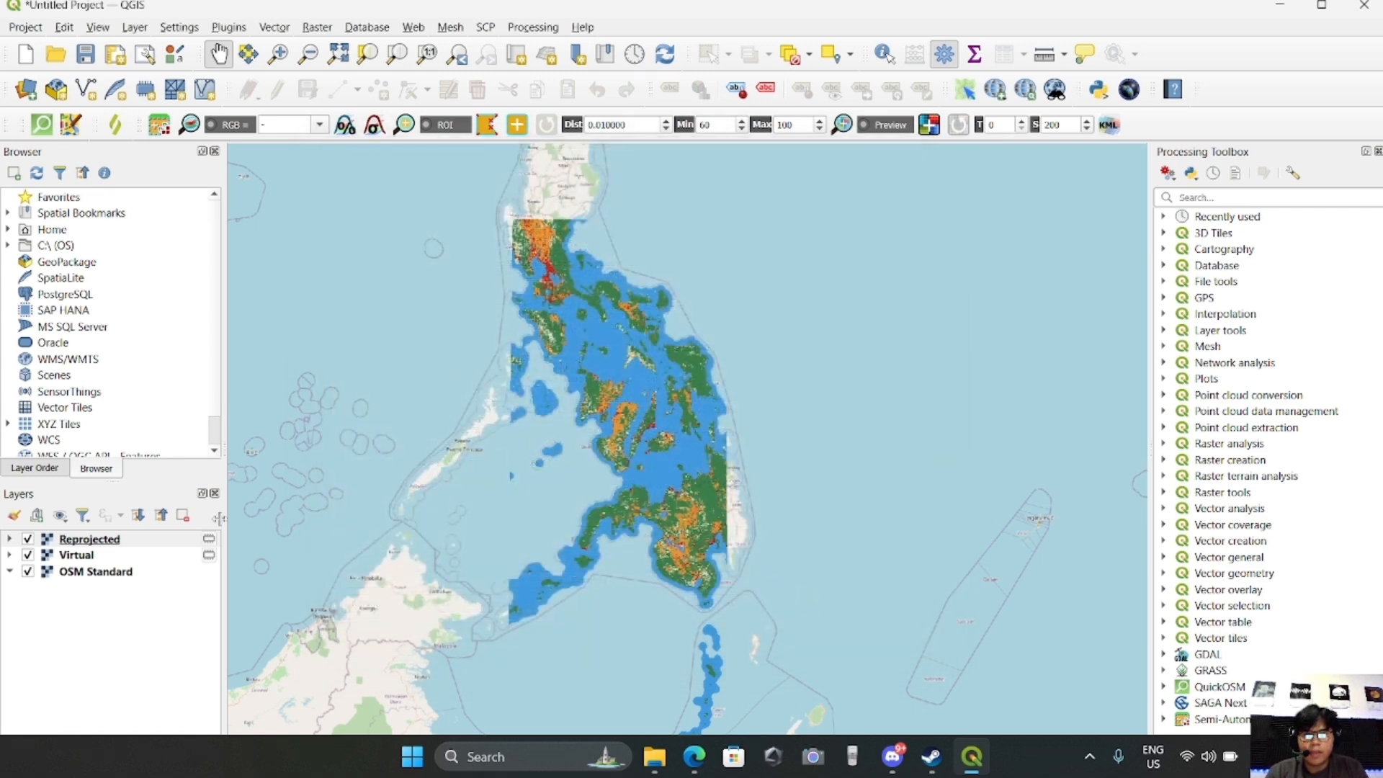
pyautogui.click(91, 543)
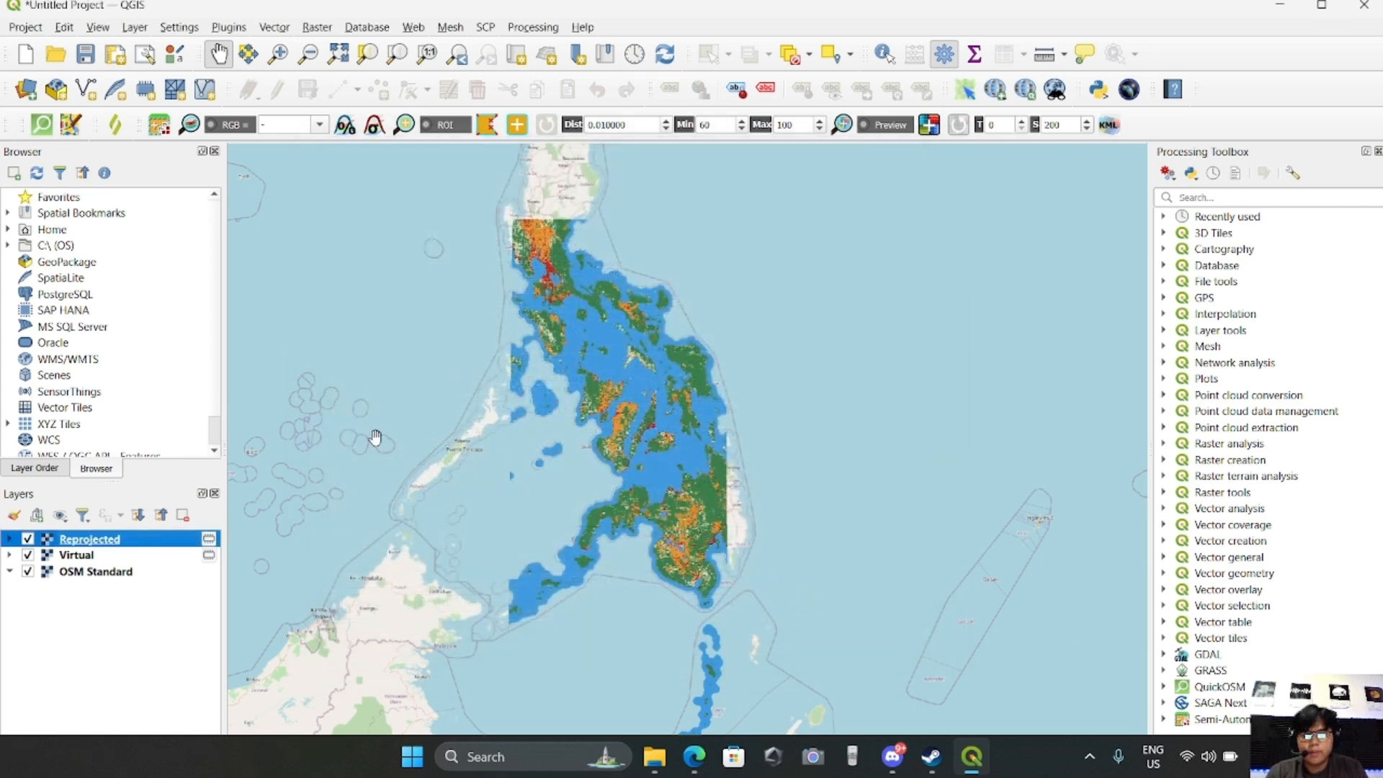
pyautogui.scroll(-1, 373, 433)
pyautogui.scroll(1, 381, 420)
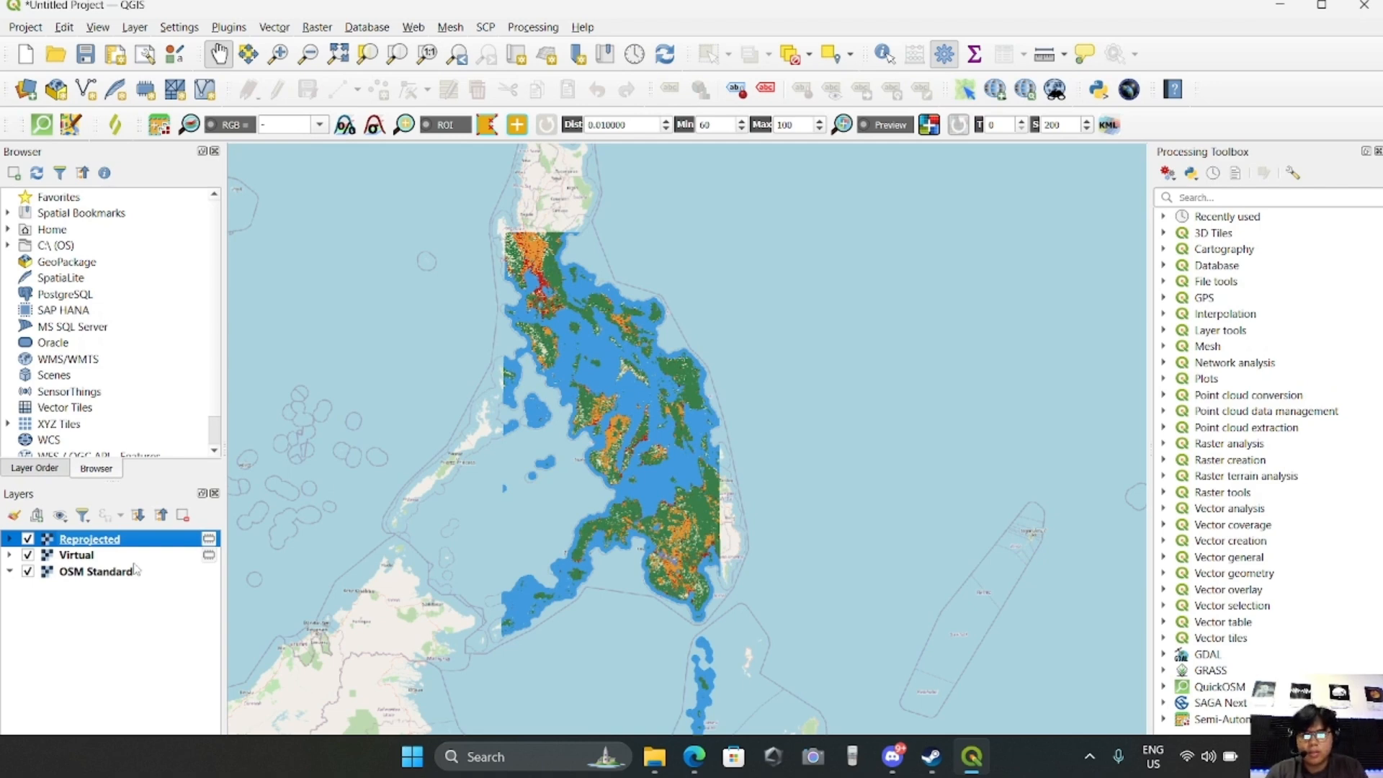
# Open the project's coordinate reference system settings and filter the available systems for prs92
pyautogui.click(114, 574)
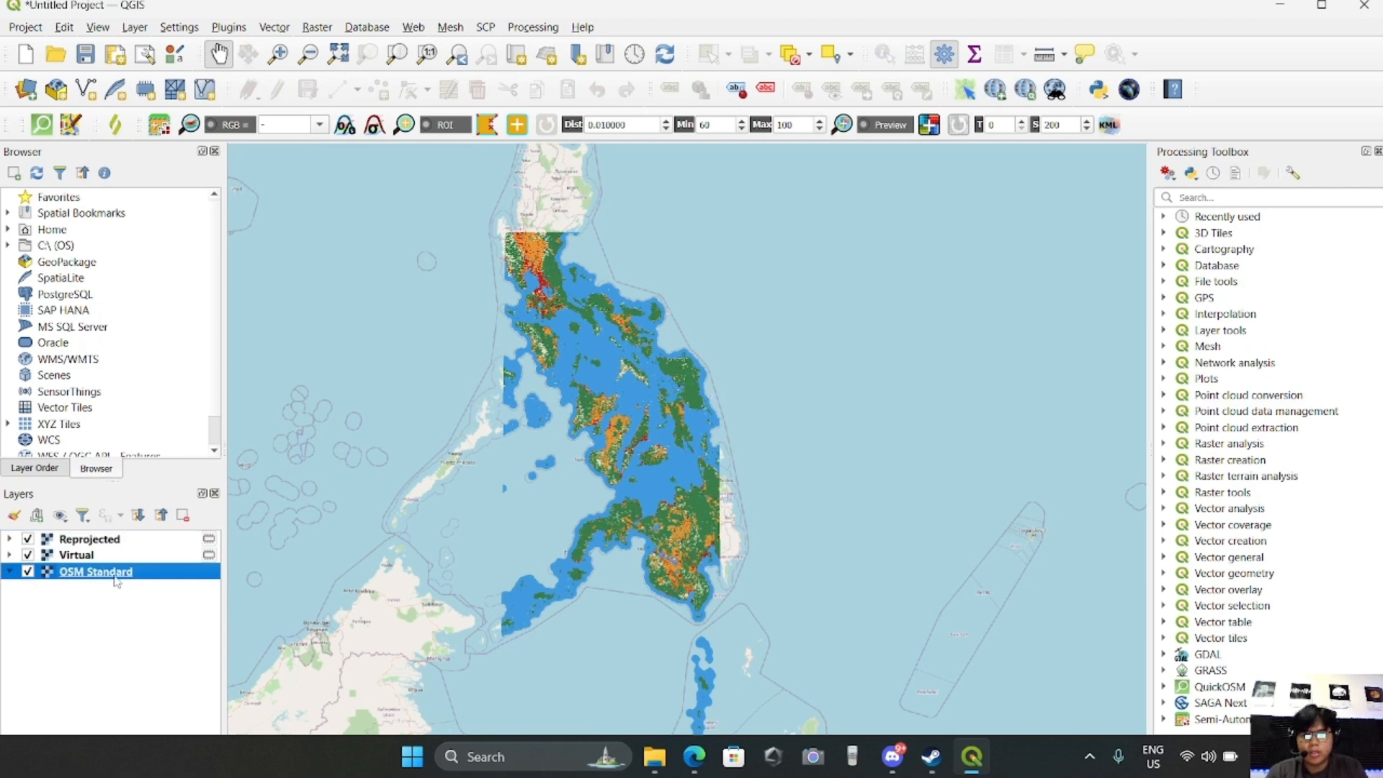
pyautogui.click(1322, 6)
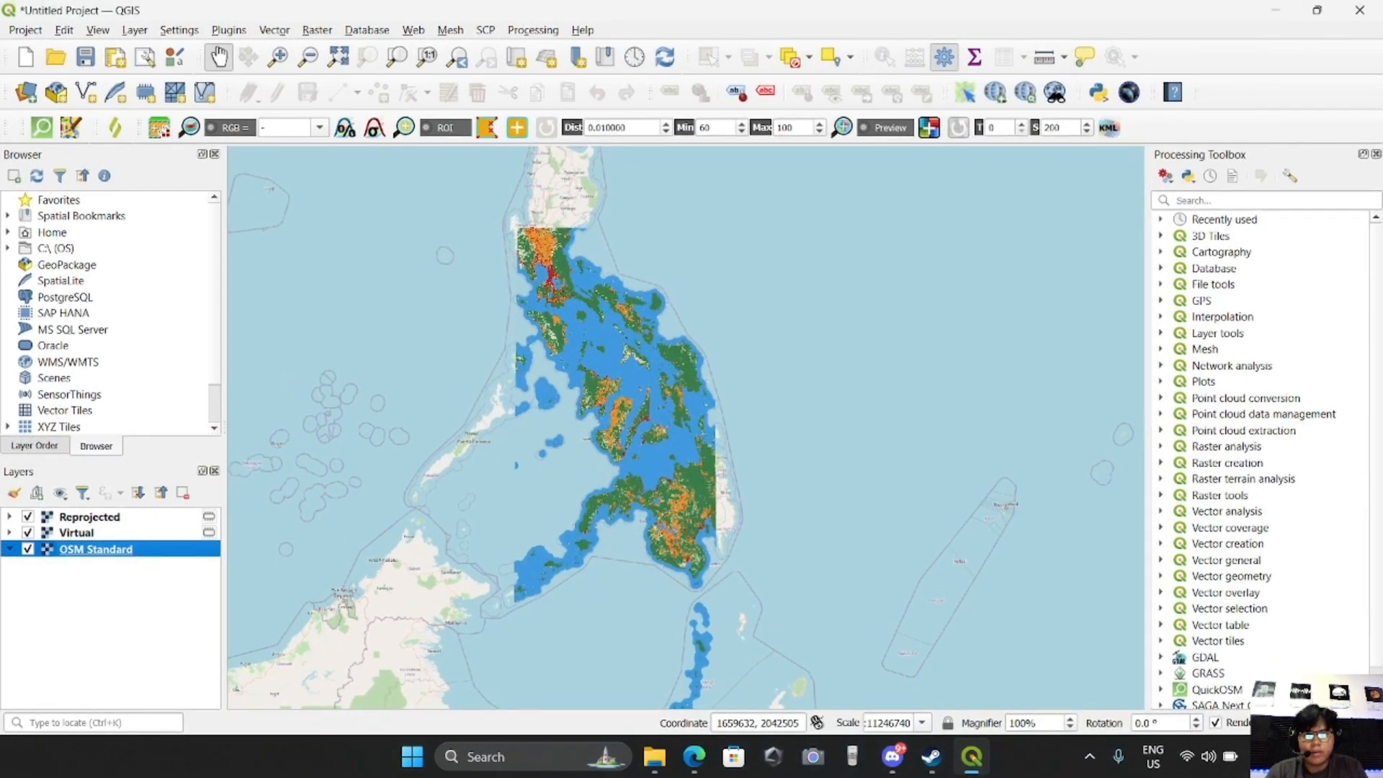
pyautogui.click(1315, 723)
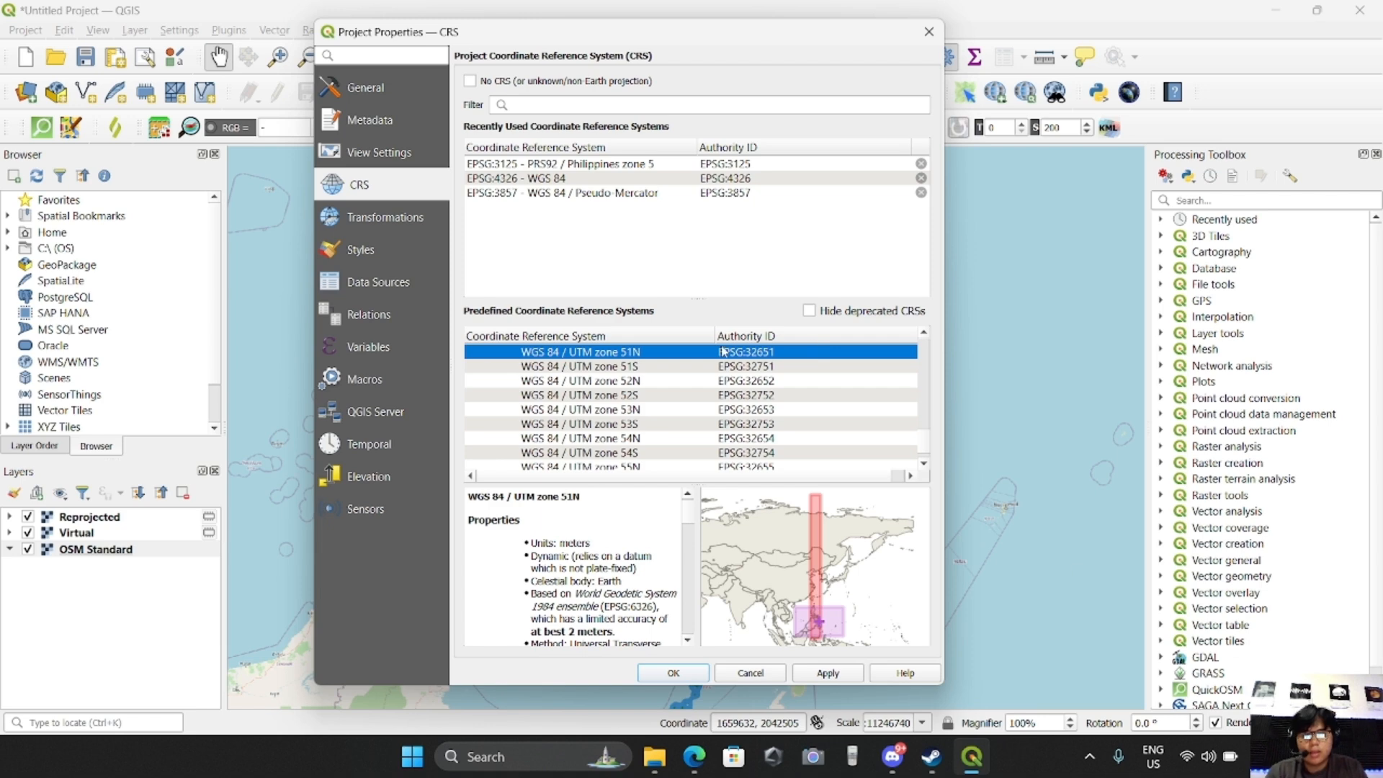
pyautogui.moveTo(484, 30)
pyautogui.mouseDown()
pyautogui.moveTo(514, 60)
pyautogui.moveTo(503, 25)
pyautogui.mouseUp()
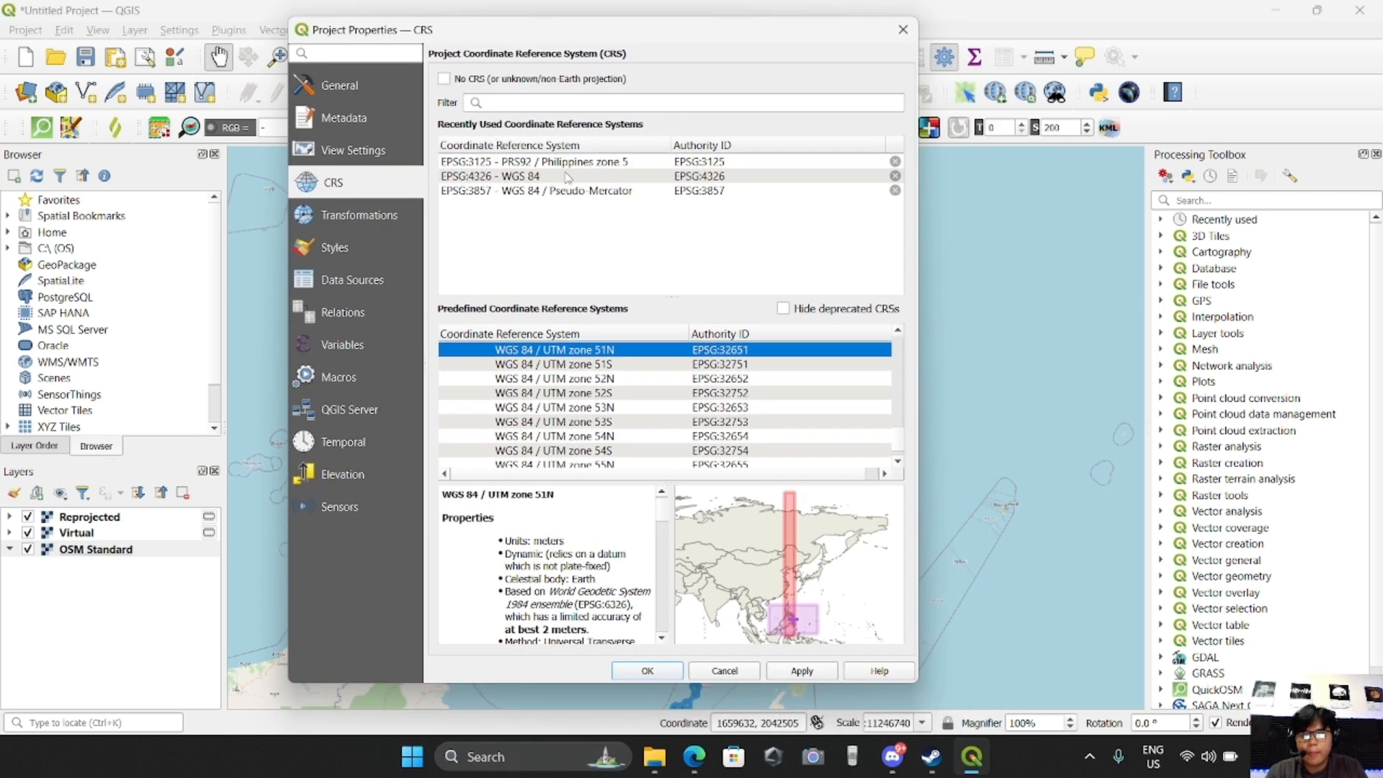
pyautogui.click(520, 102)
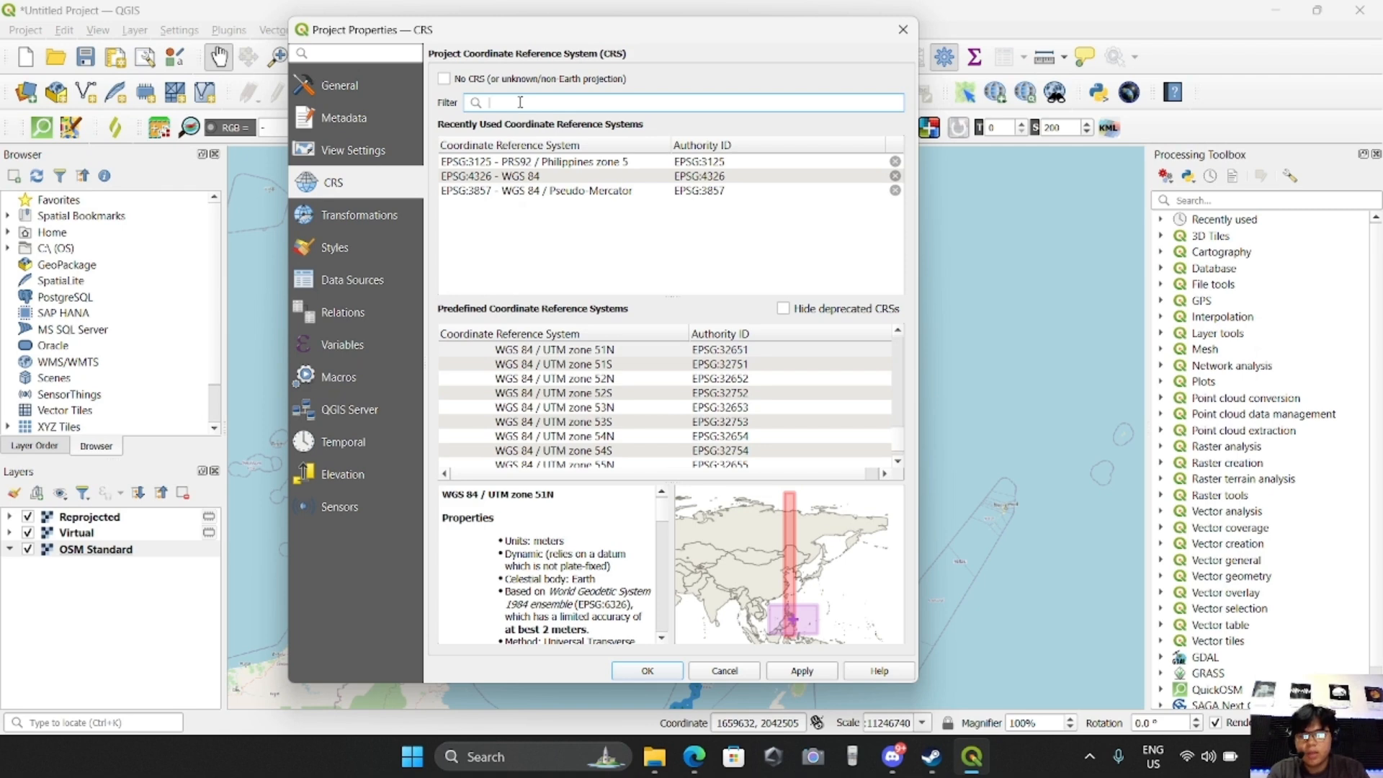
pyautogui.write('prs')
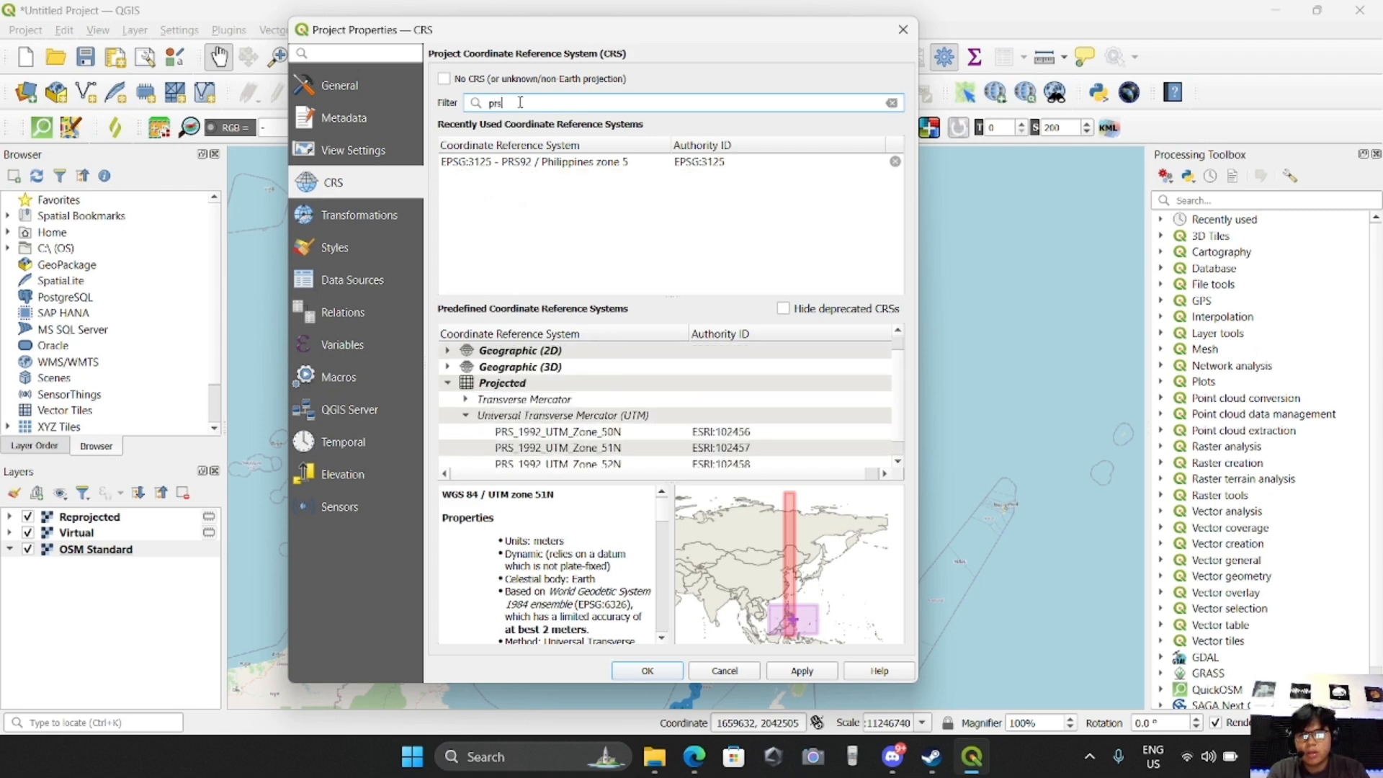
pyautogui.write('92')
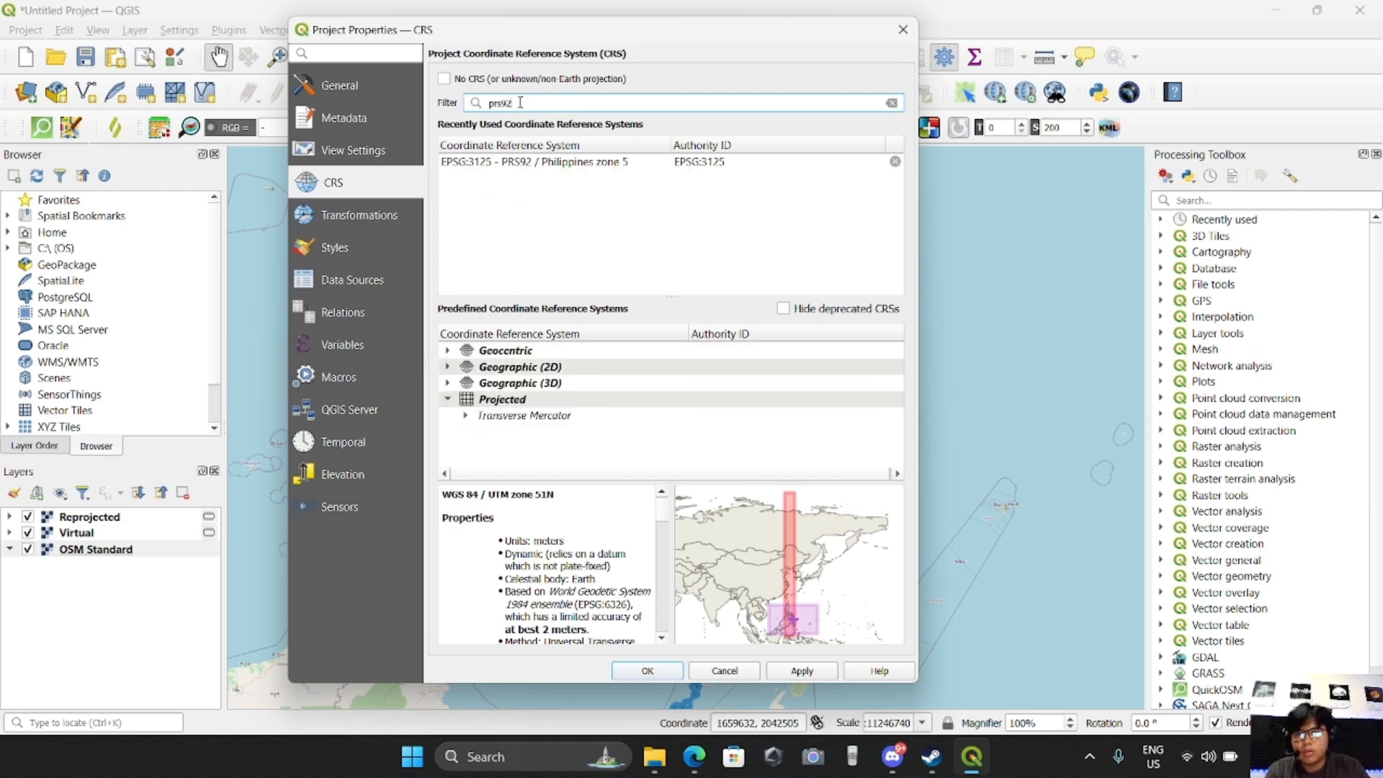
# Set the project CRS to the Transverse Mercator system PRS92 / Philippines zone 5 (EPSG:3125) and apply it
pyautogui.click(465, 417)
pyautogui.scroll(-1, 570, 432)
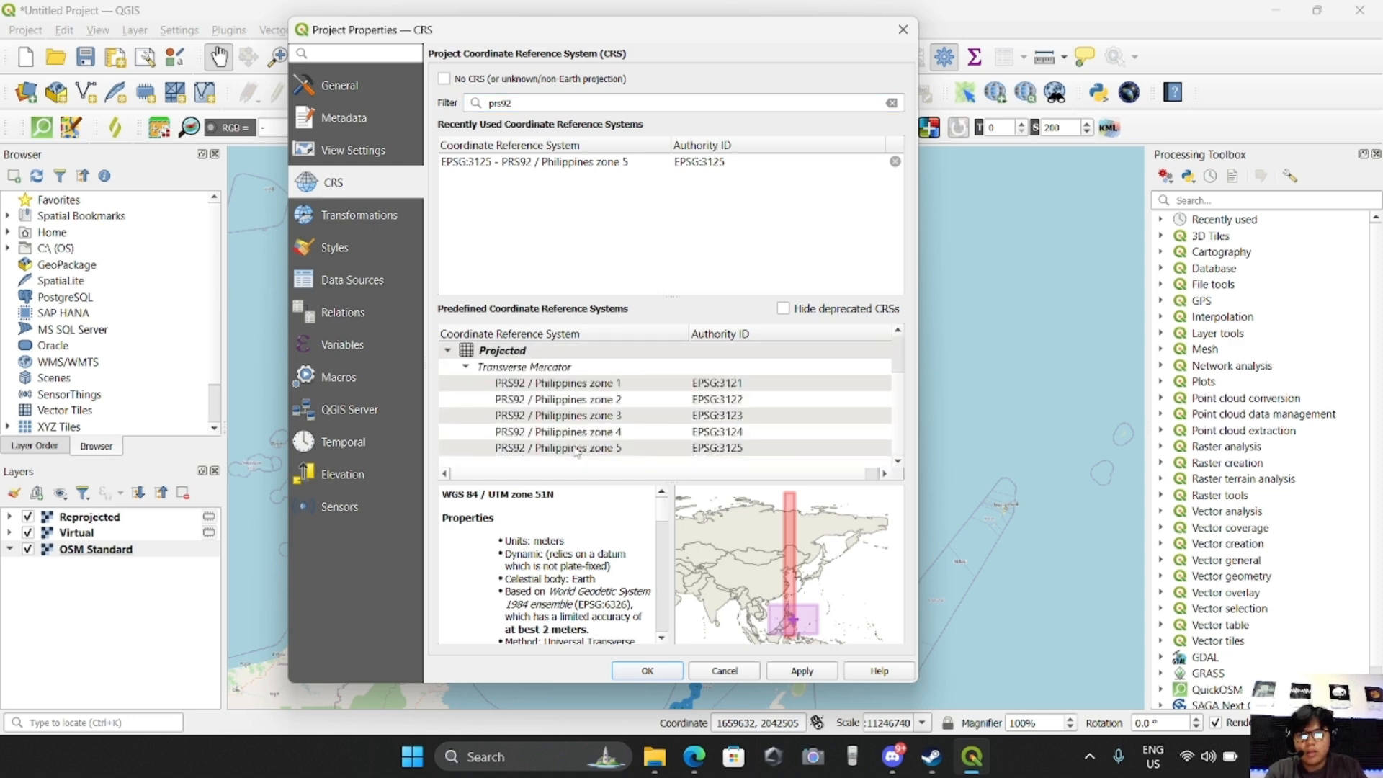
pyautogui.click(532, 449)
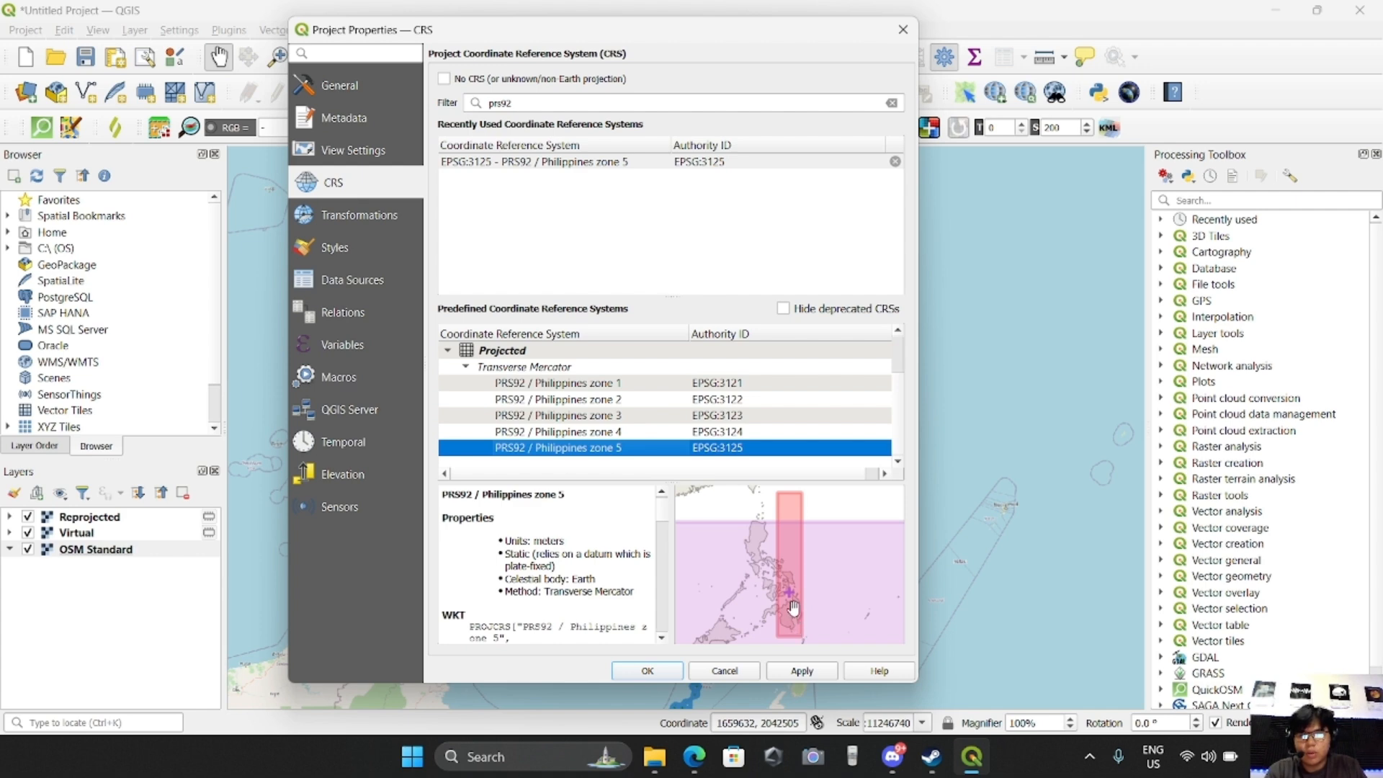
pyautogui.click(808, 673)
pyautogui.click(652, 672)
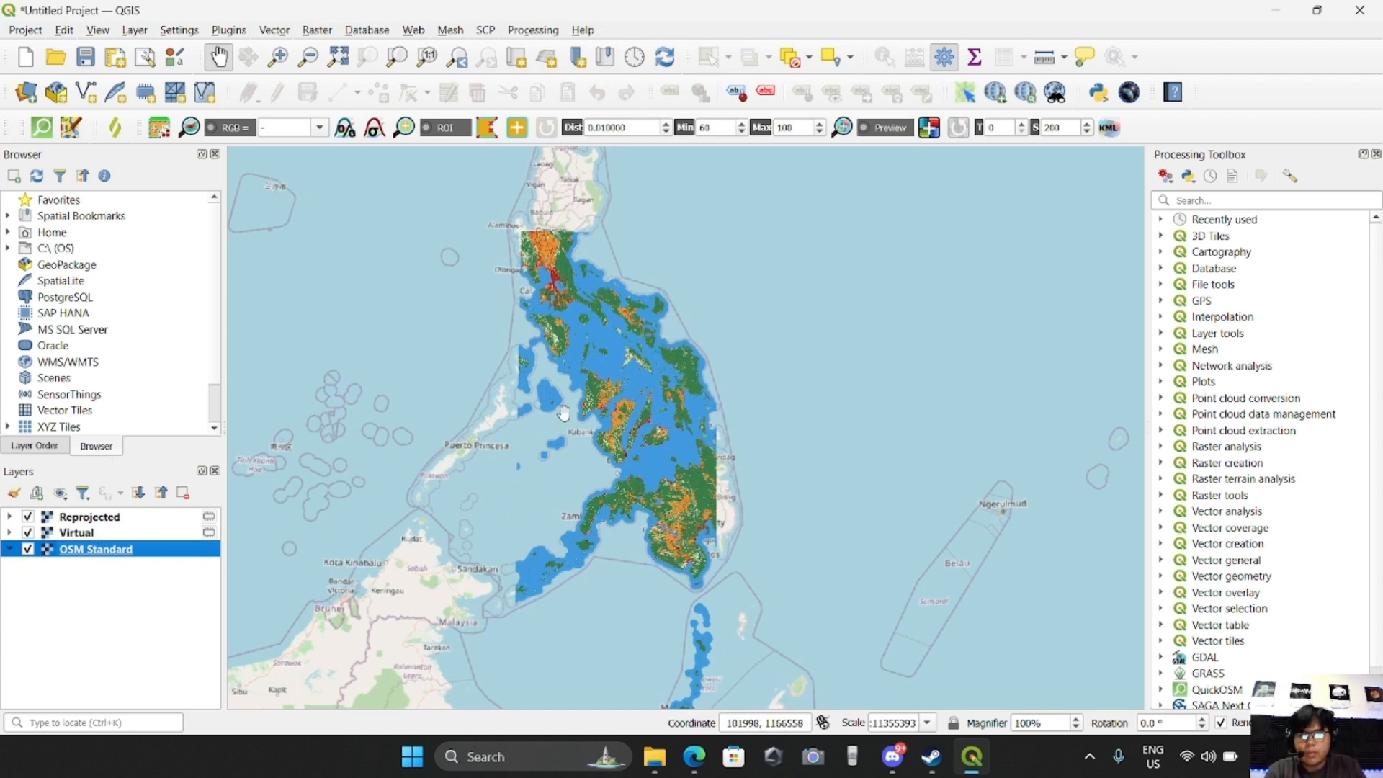
# Remove the Virtual layer from the project, keeping the Reprojected and OSM Standard layers
pyautogui.scroll(-1, 564, 412)
pyautogui.click(109, 535)
pyautogui.rightClick(109, 538)
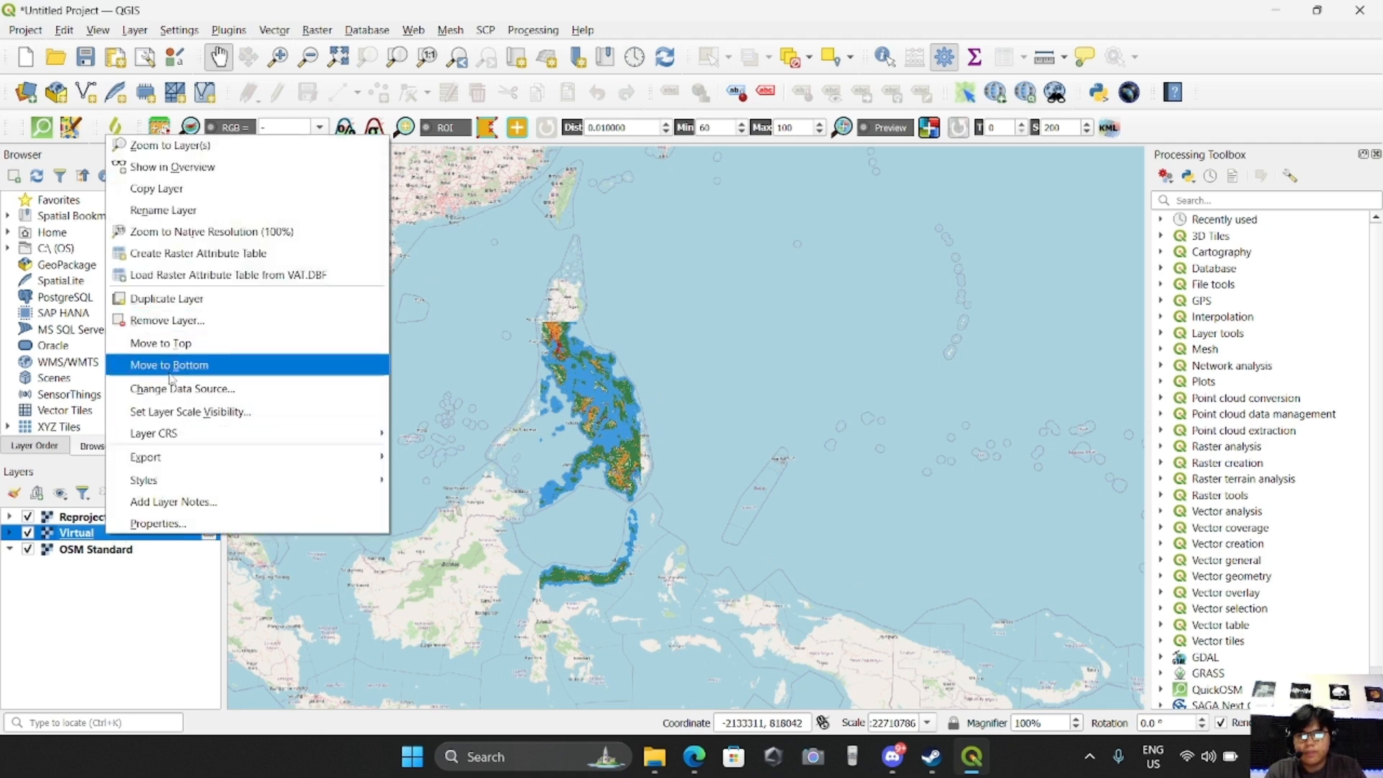
pyautogui.click(167, 322)
pyautogui.click(664, 399)
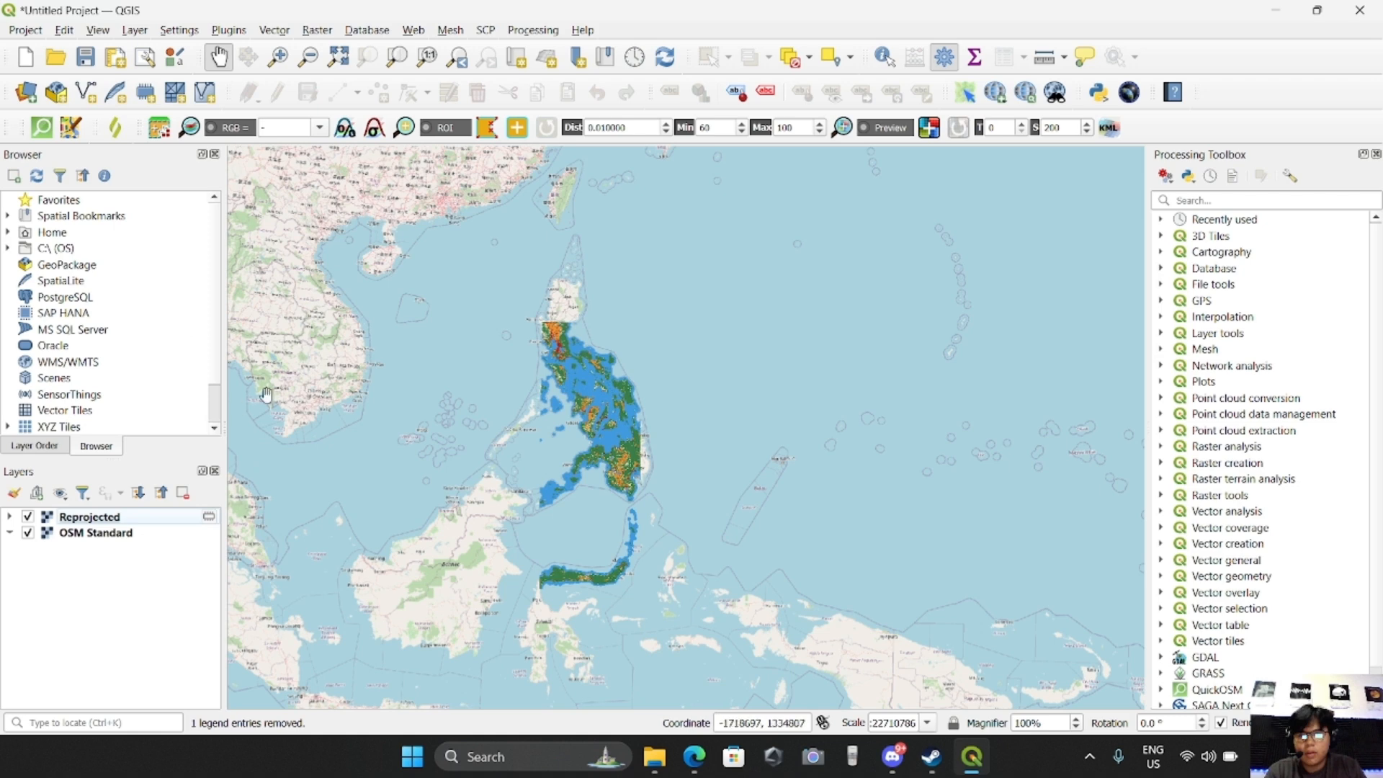
pyautogui.moveTo(668, 438); pyautogui.dragTo(881, 476)
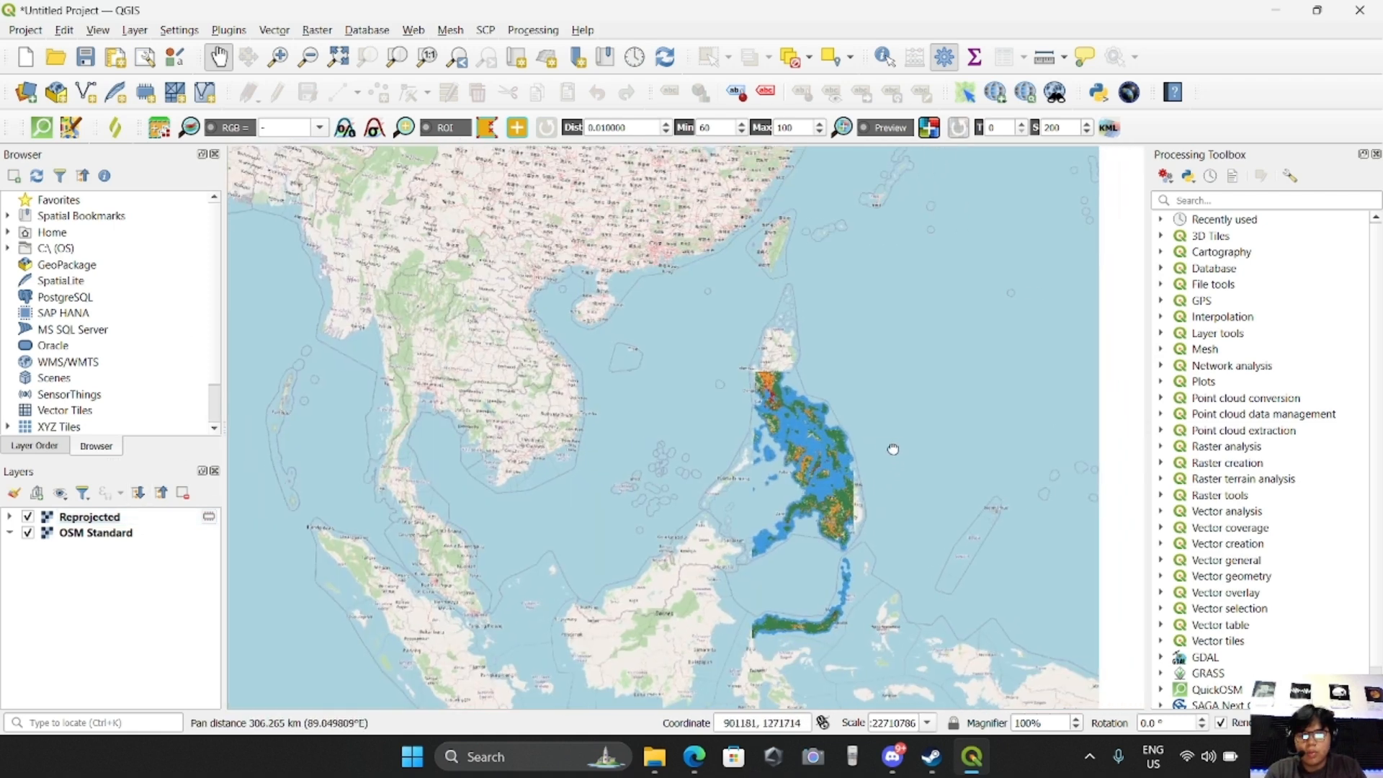
pyautogui.scroll(1, 904, 461)
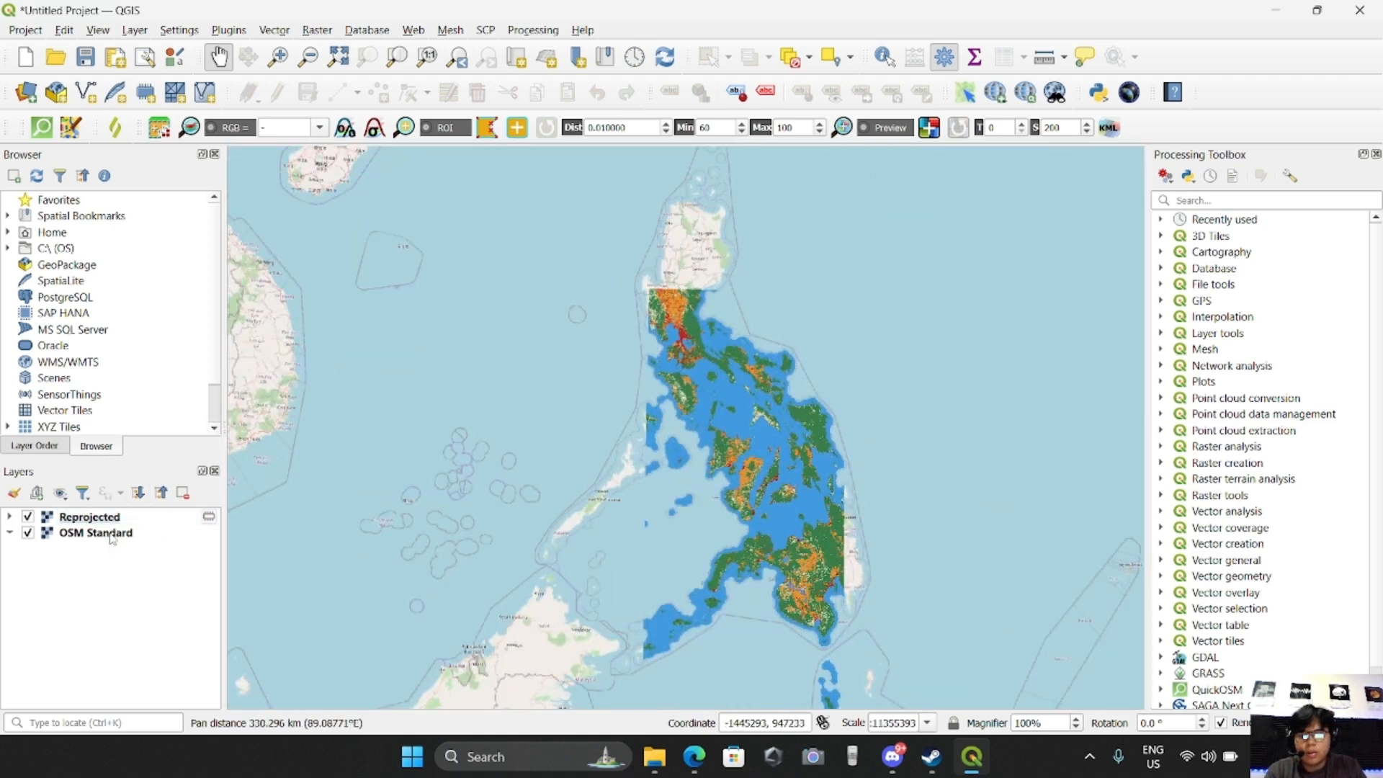
pyautogui.moveTo(806, 414); pyautogui.dragTo(697, 418)
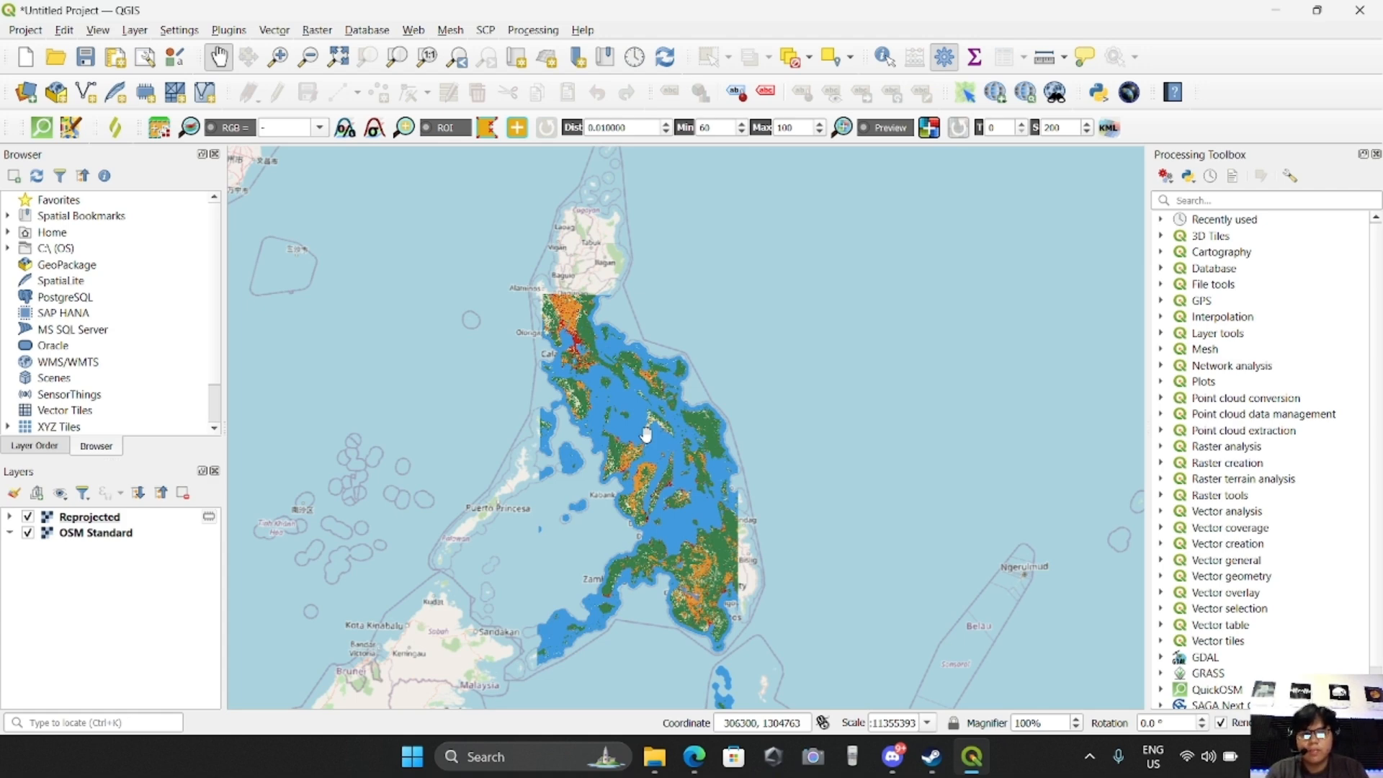
pyautogui.moveTo(646, 435); pyautogui.dragTo(655, 431)
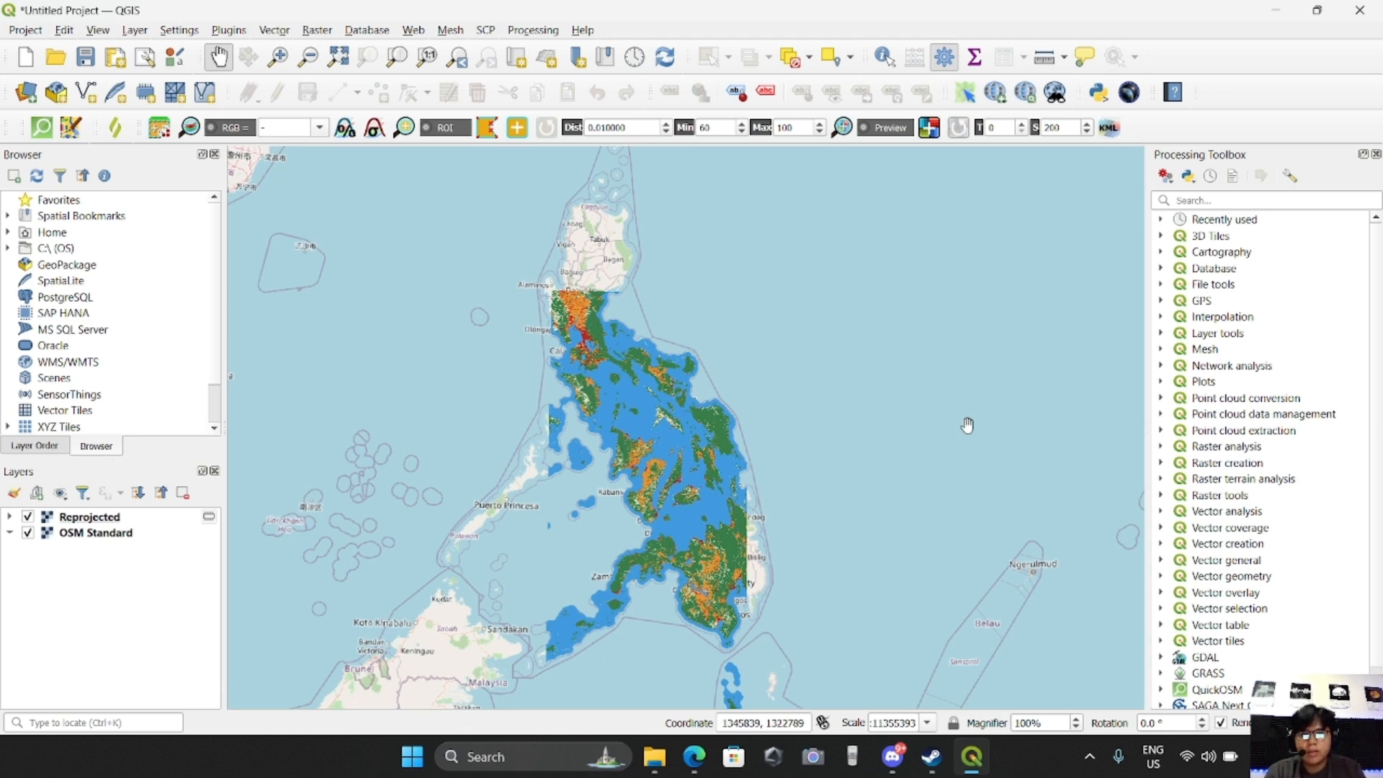
pyautogui.scroll(2, 737, 613)
pyautogui.moveTo(664, 597); pyautogui.dragTo(679, 593)
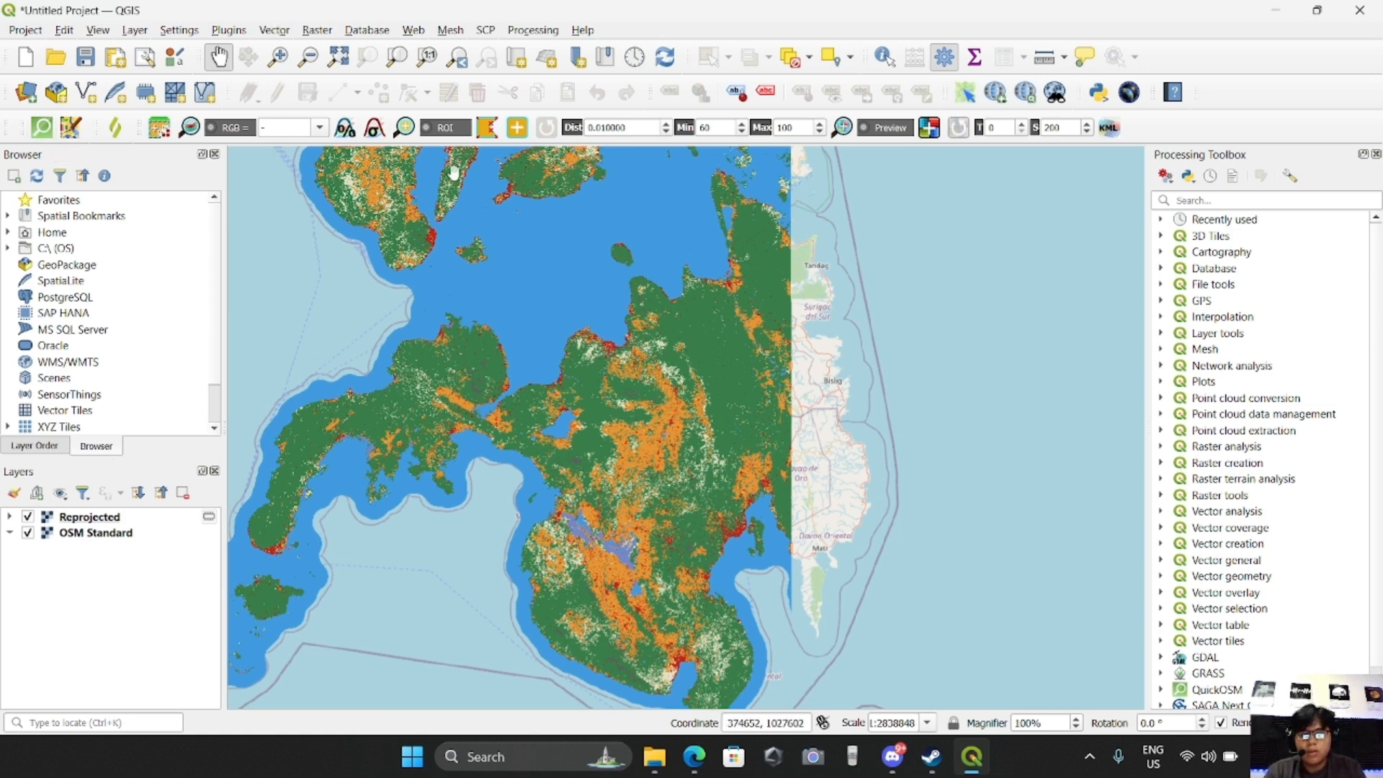
# Open a QuickOSM quick query and set its key to boundary and its value to administrative
pyautogui.click(229, 32)
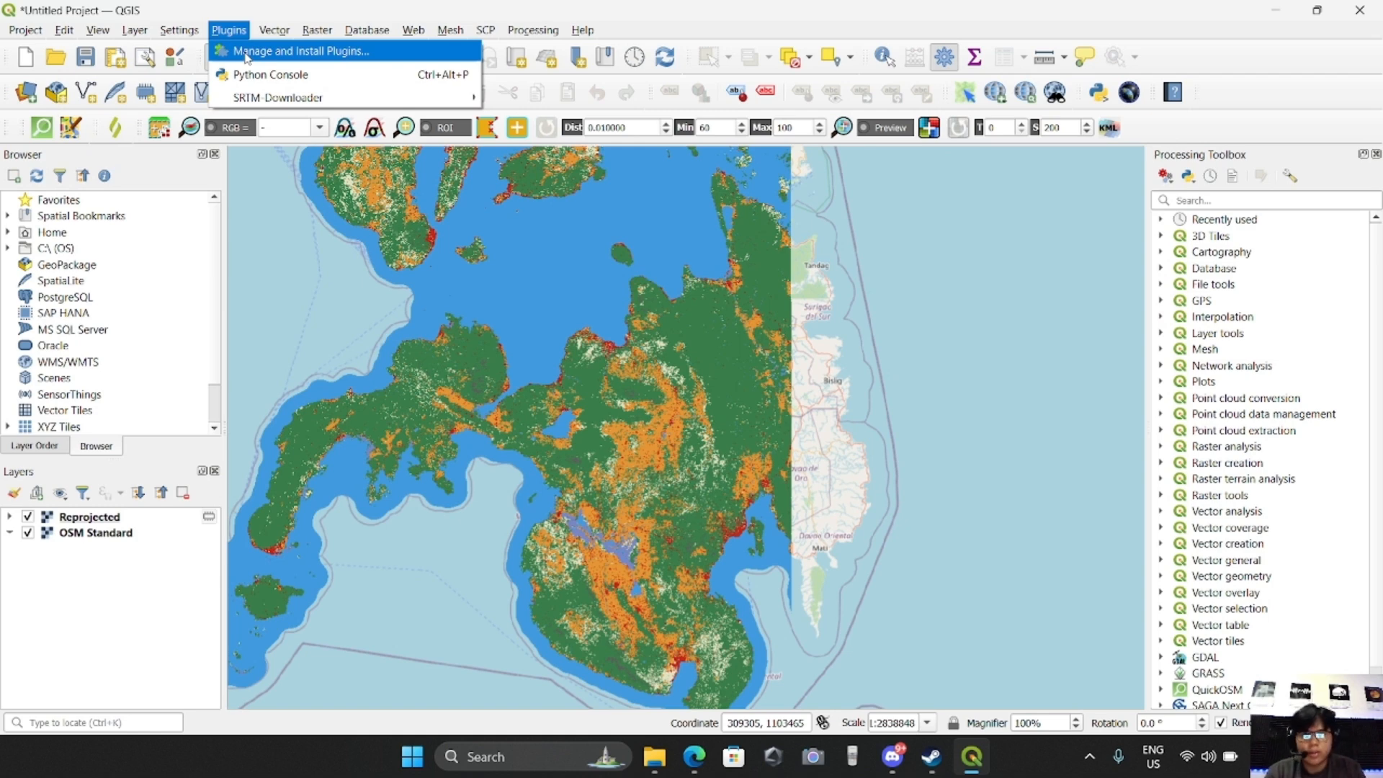
pyautogui.click(966, 462)
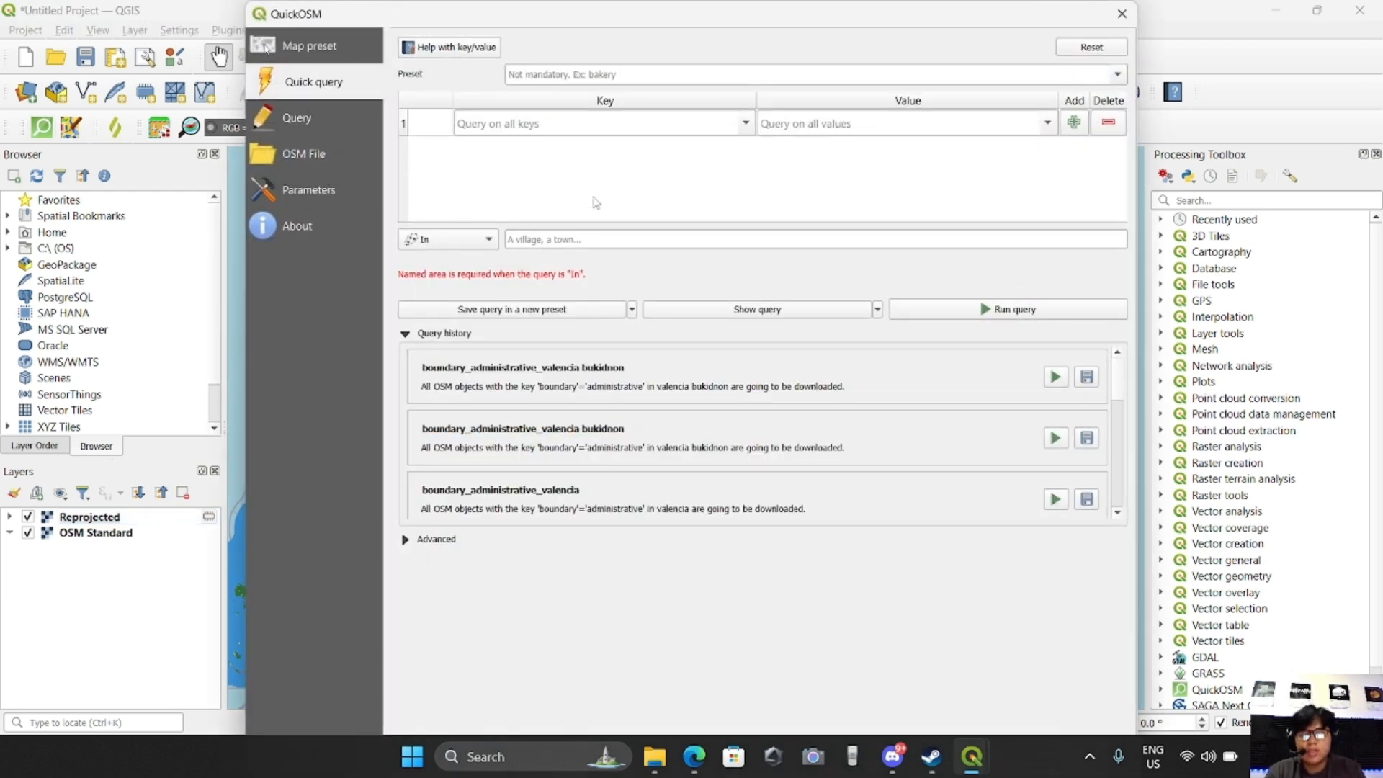
pyautogui.click(558, 123)
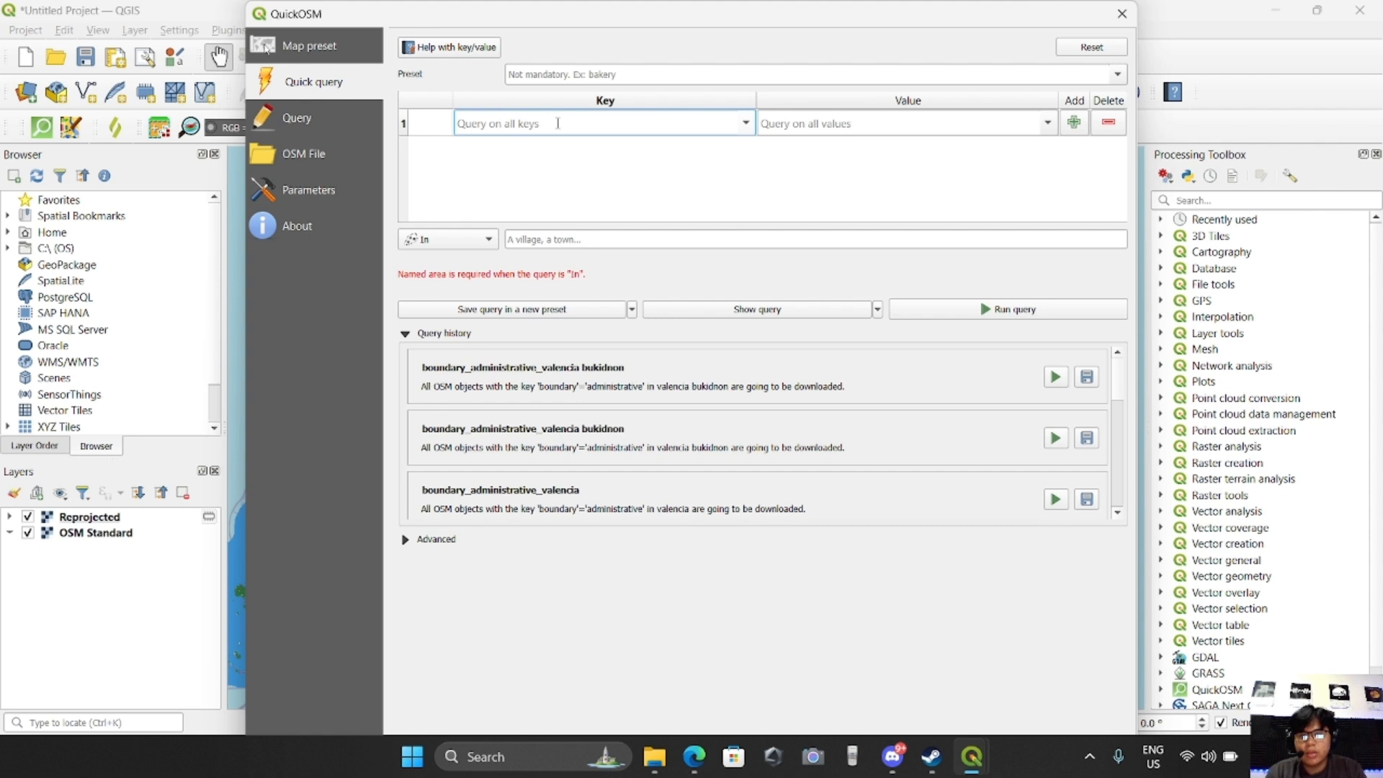
pyautogui.write('bo')
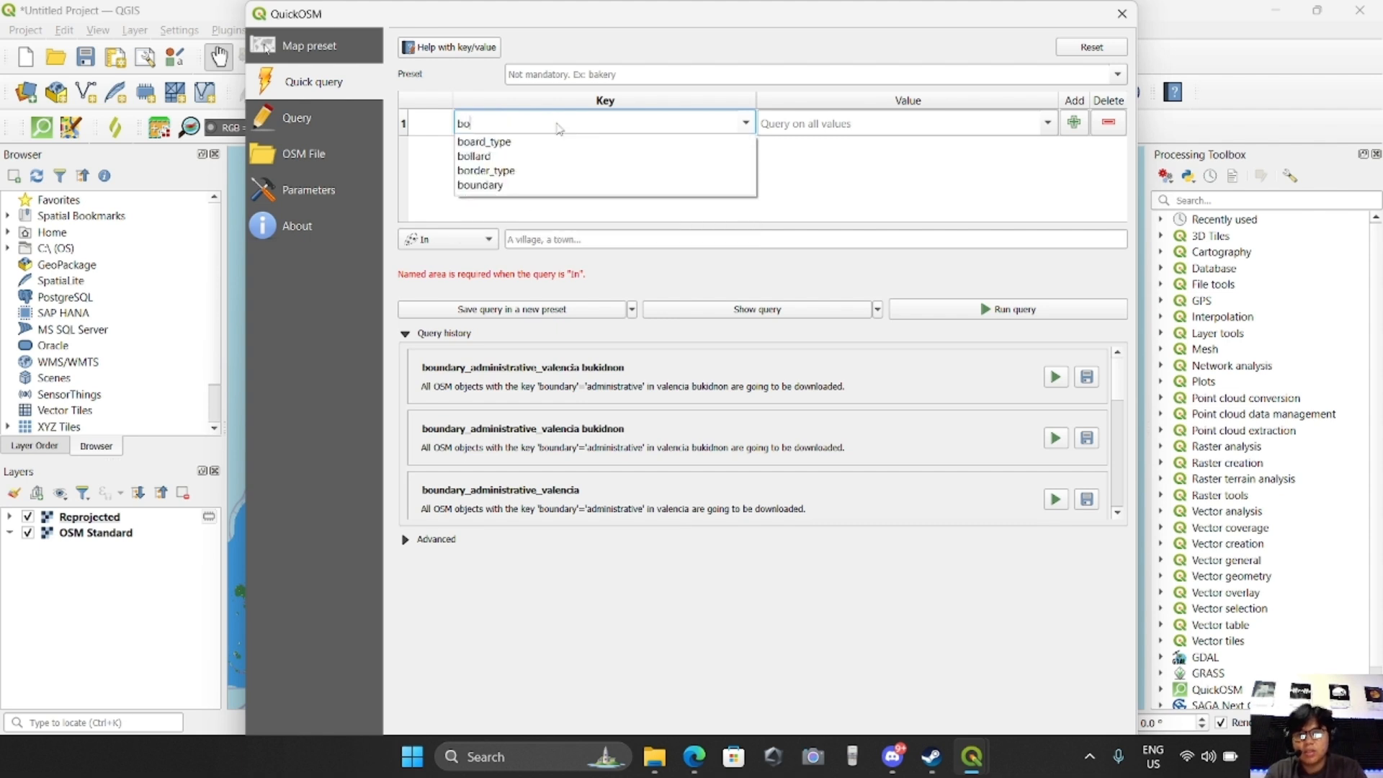
pyautogui.write('un')
pyautogui.click(488, 143)
pyautogui.click(870, 124)
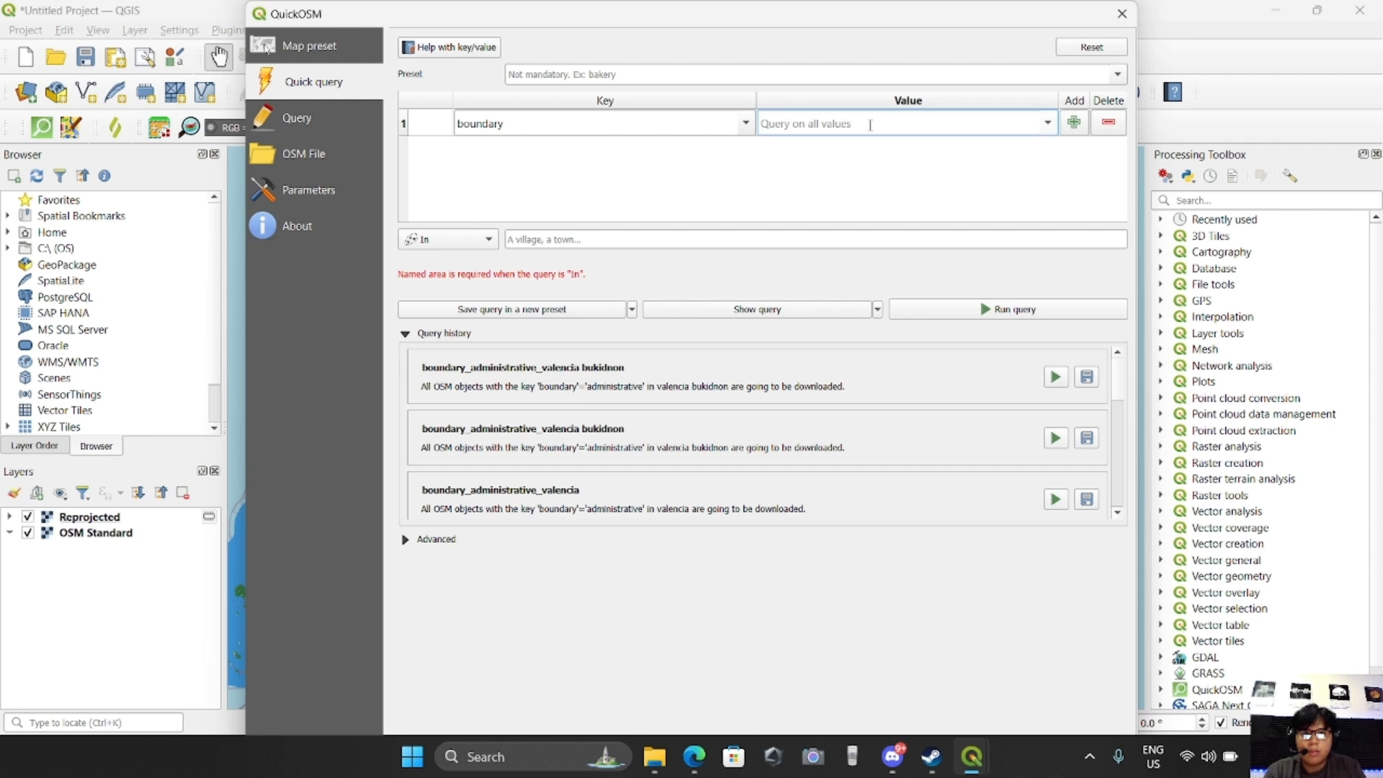
pyautogui.write('admini')
pyautogui.click(819, 144)
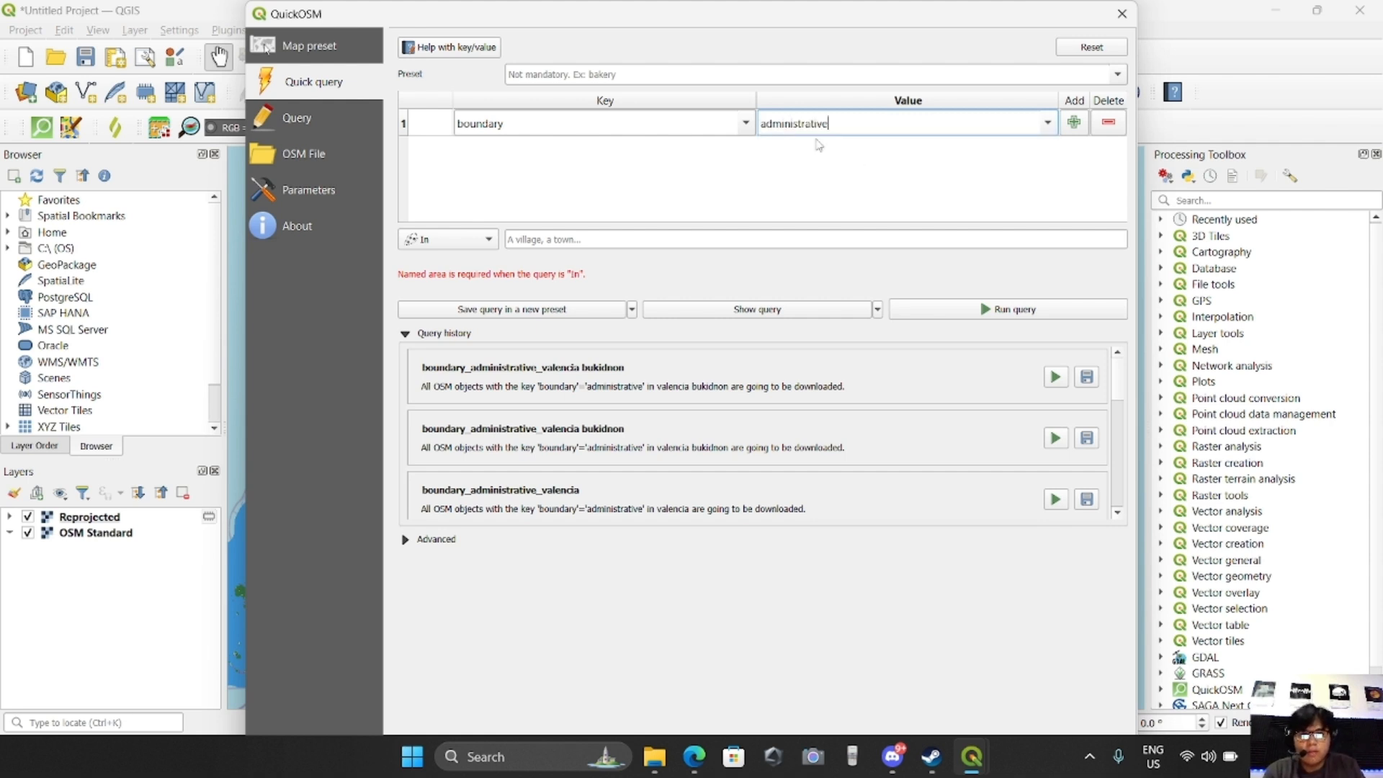
# Set the QuickOSM search area to In "bukidnon, valencia", run the query and close the dialog
pyautogui.click(433, 240)
pyautogui.click(438, 241)
pyautogui.click(524, 240)
pyautogui.write('bukidno')
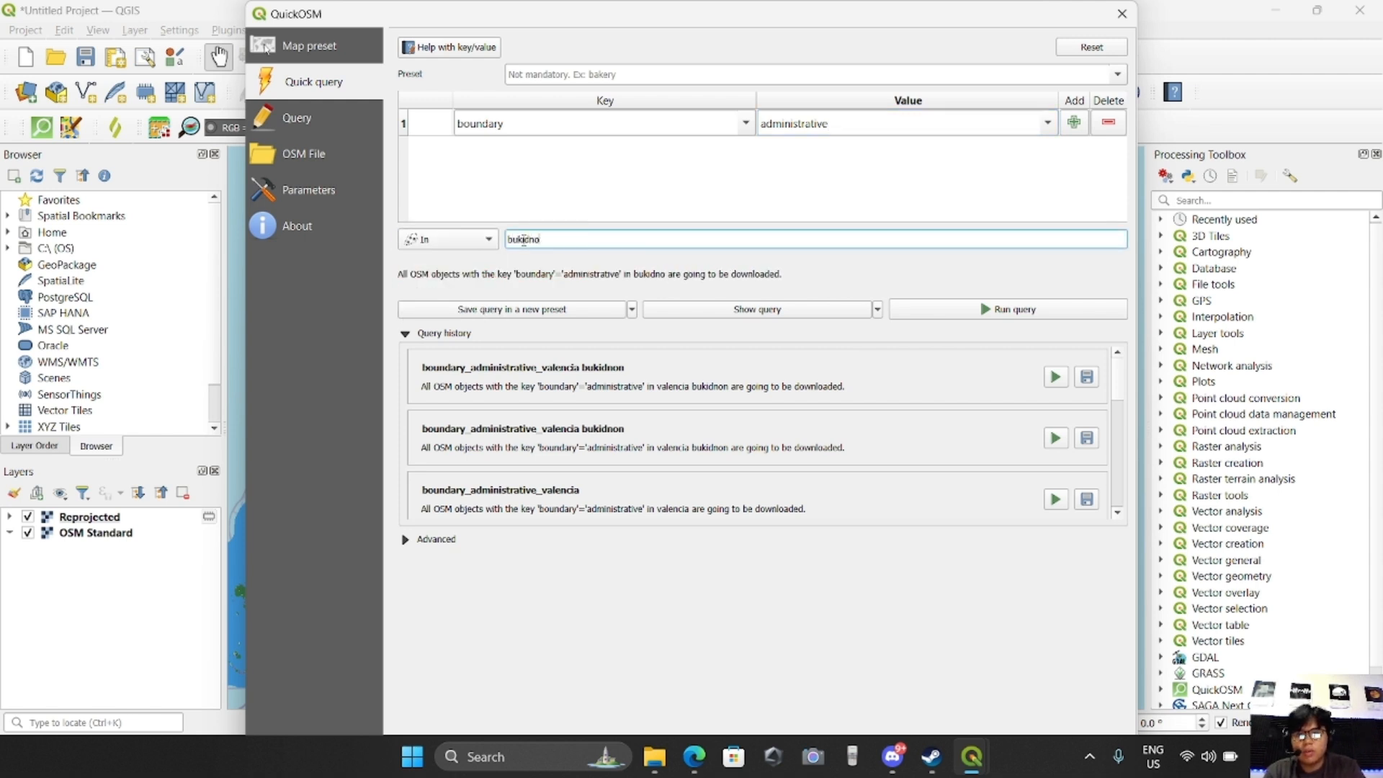
pyautogui.write('n, valenica')
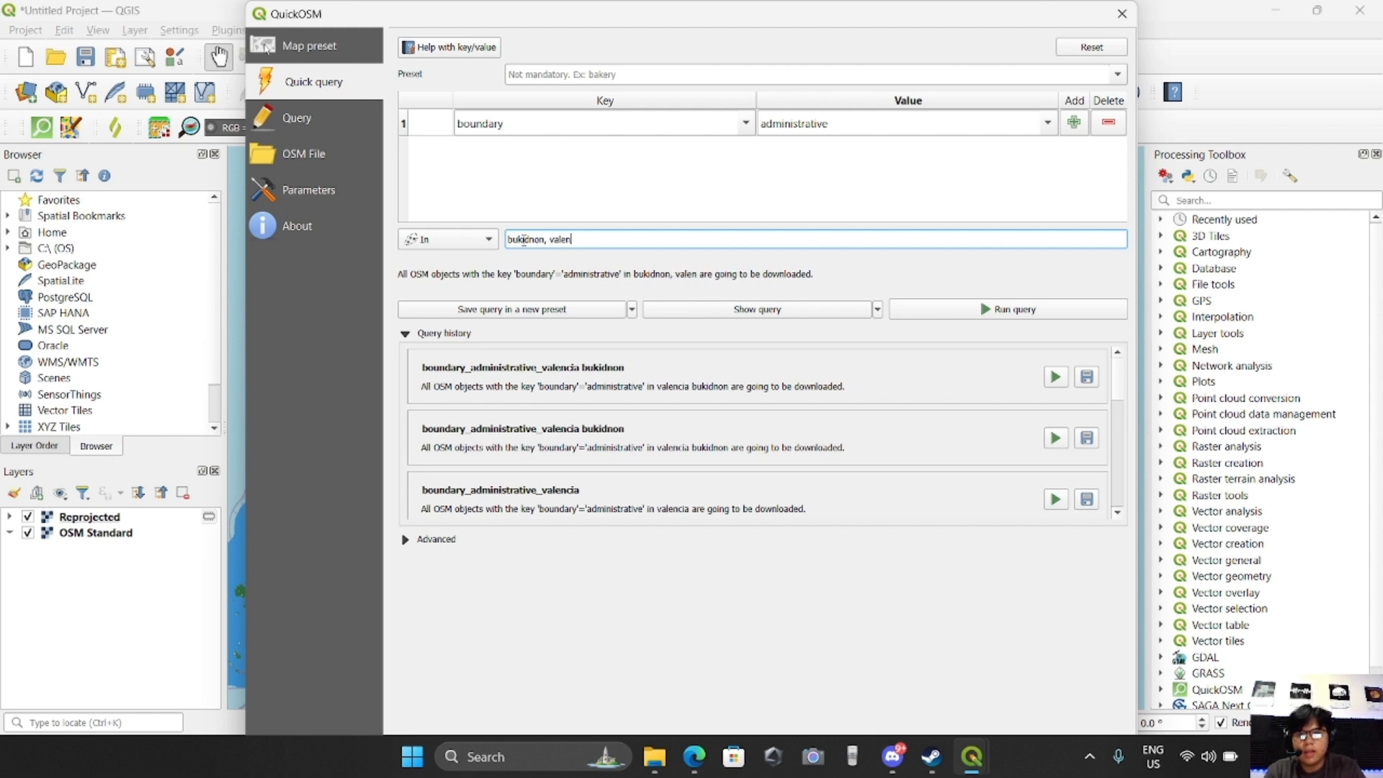
pyautogui.press('BackSpace')
pyautogui.press('BackSpace')
pyautogui.press('BackSpace')
pyautogui.write('cia')
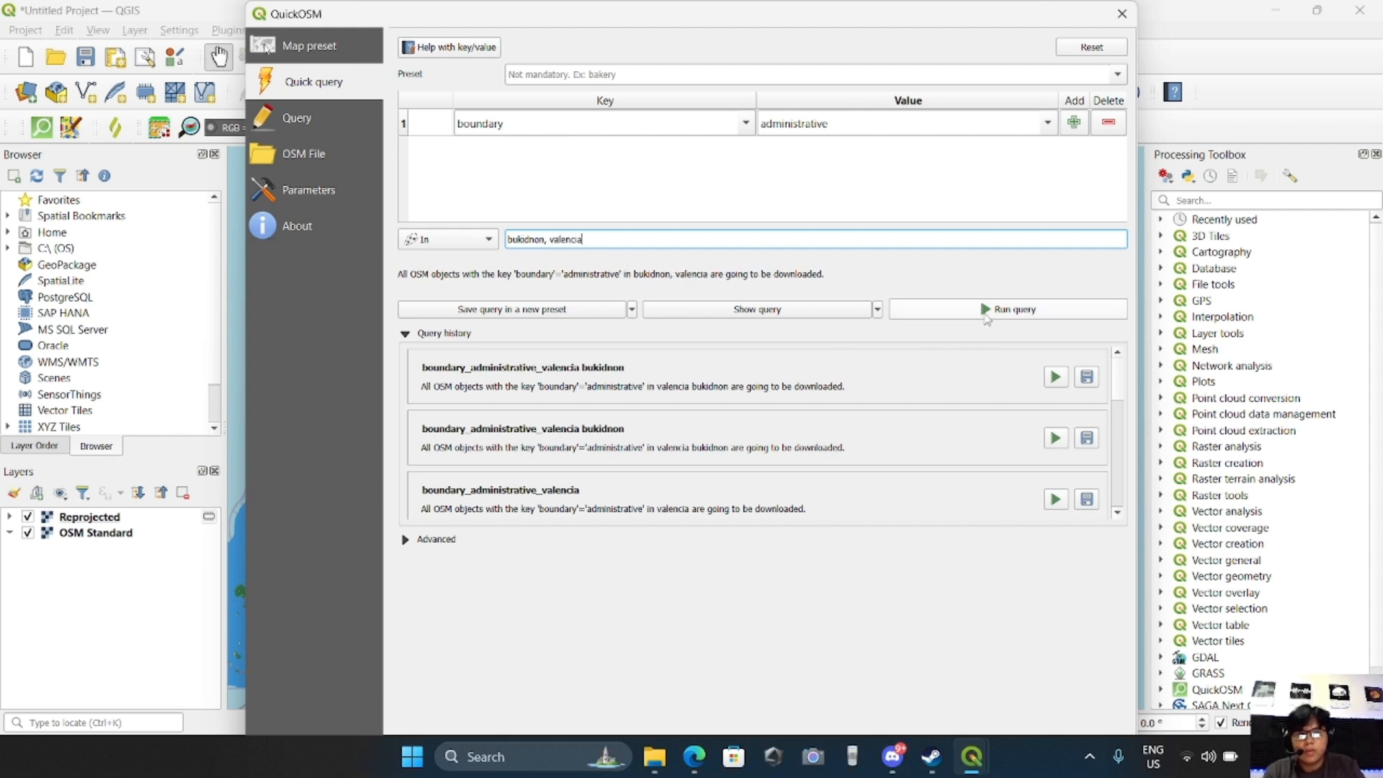
pyautogui.click(985, 314)
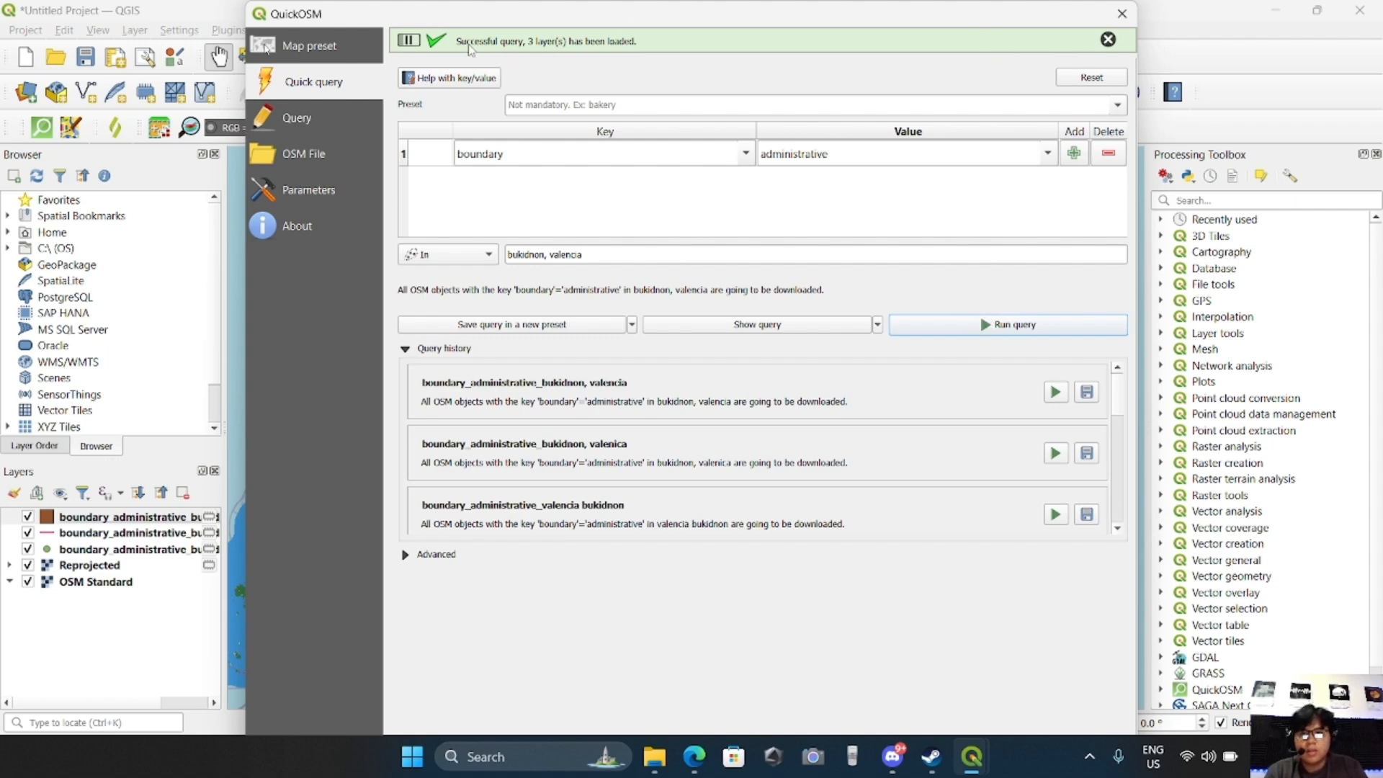
pyautogui.click(1121, 14)
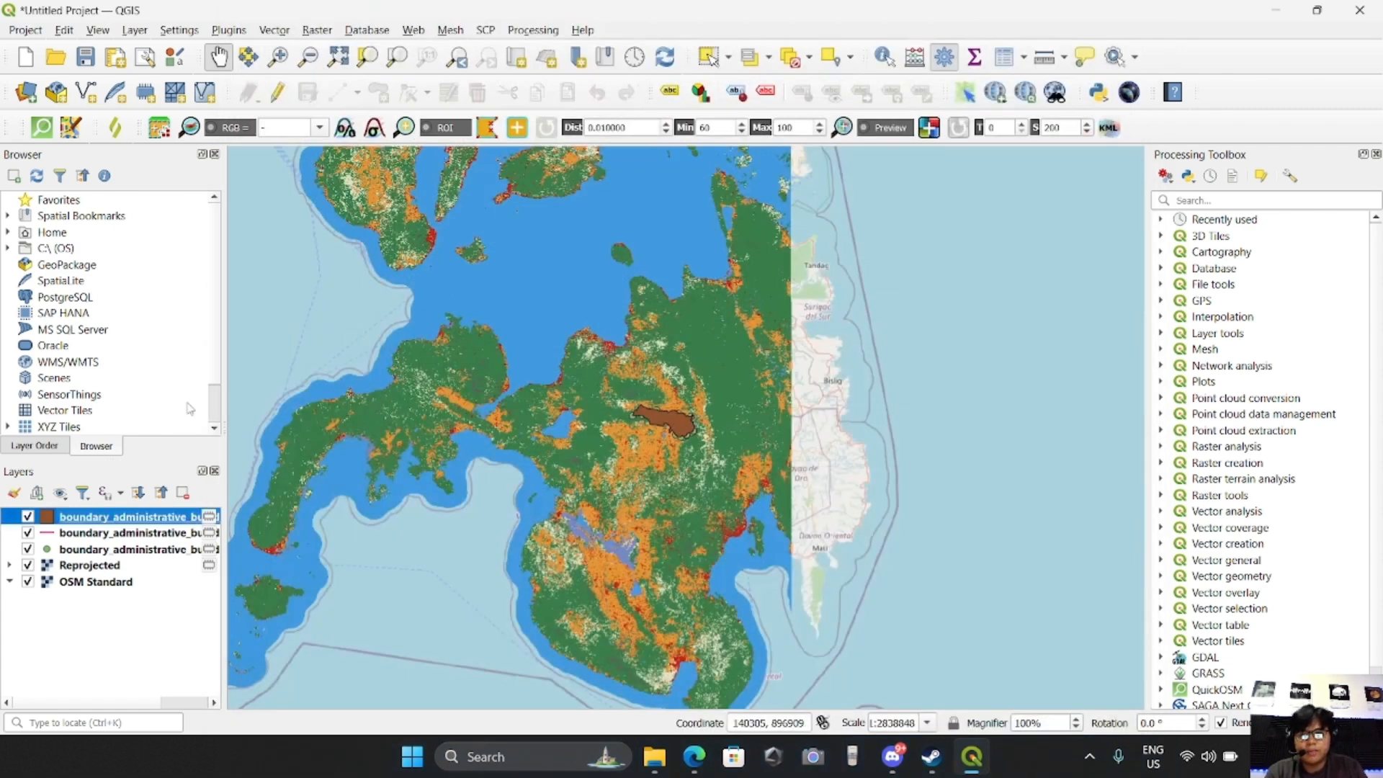
# Hide the downloaded point and polygon boundary layers and move both below the OSM Standard layer
pyautogui.click(61, 534)
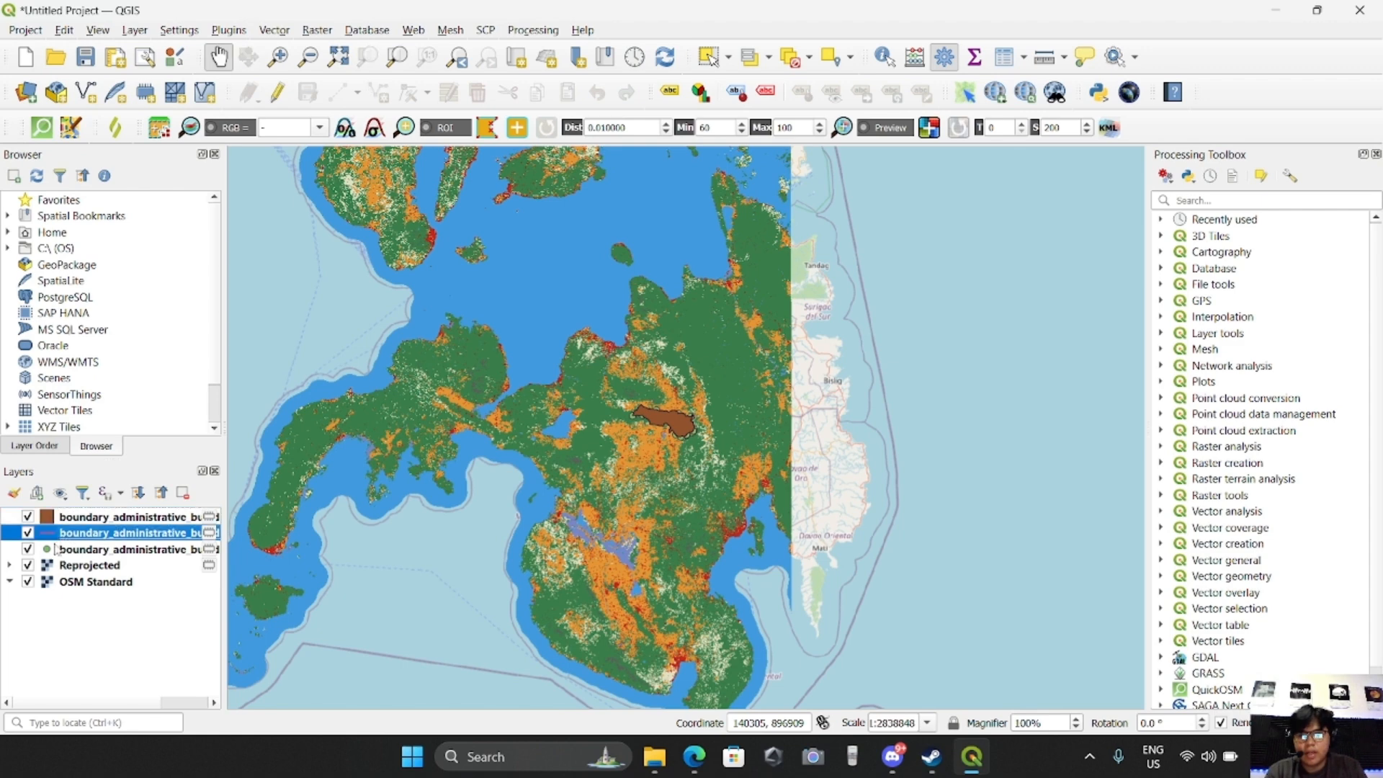
pyautogui.click(59, 549)
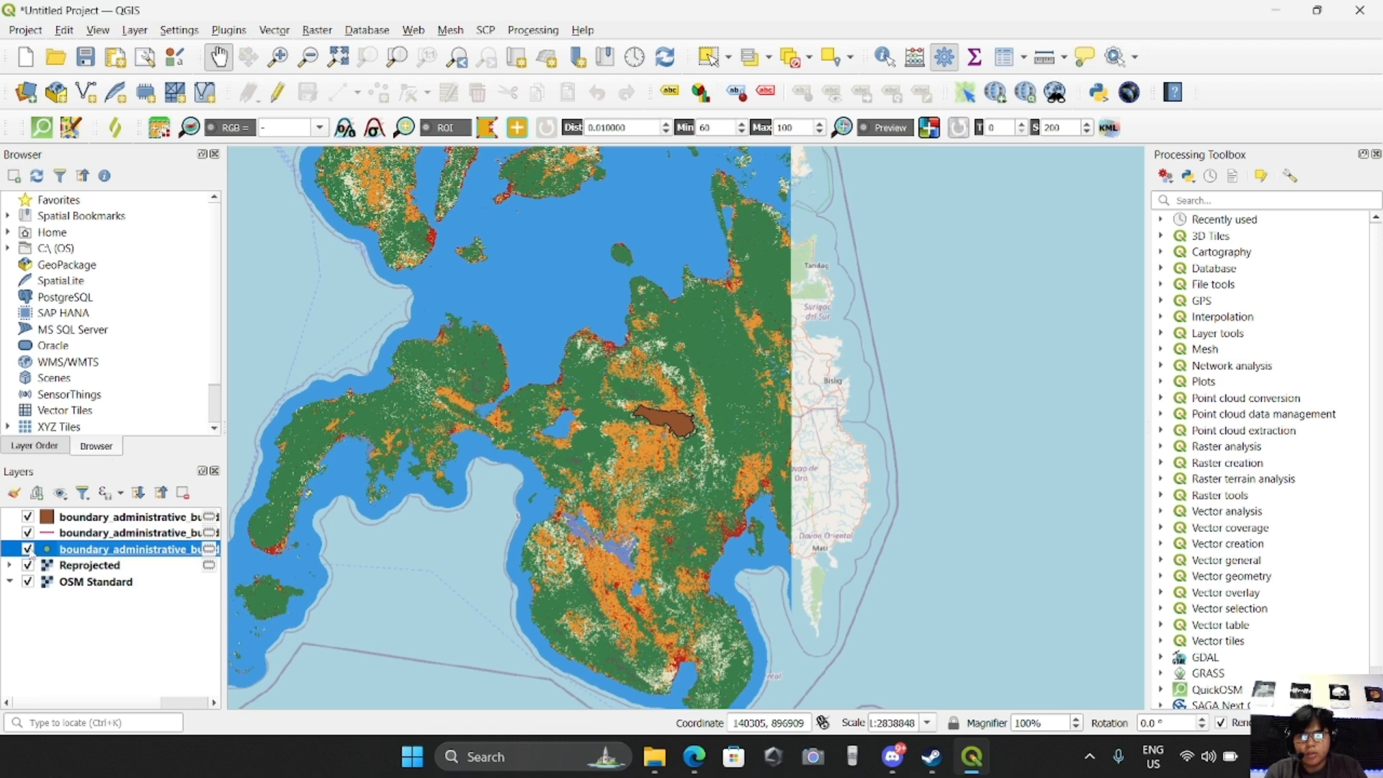
pyautogui.moveTo(31, 555); pyautogui.dragTo(39, 612)
pyautogui.click(28, 583)
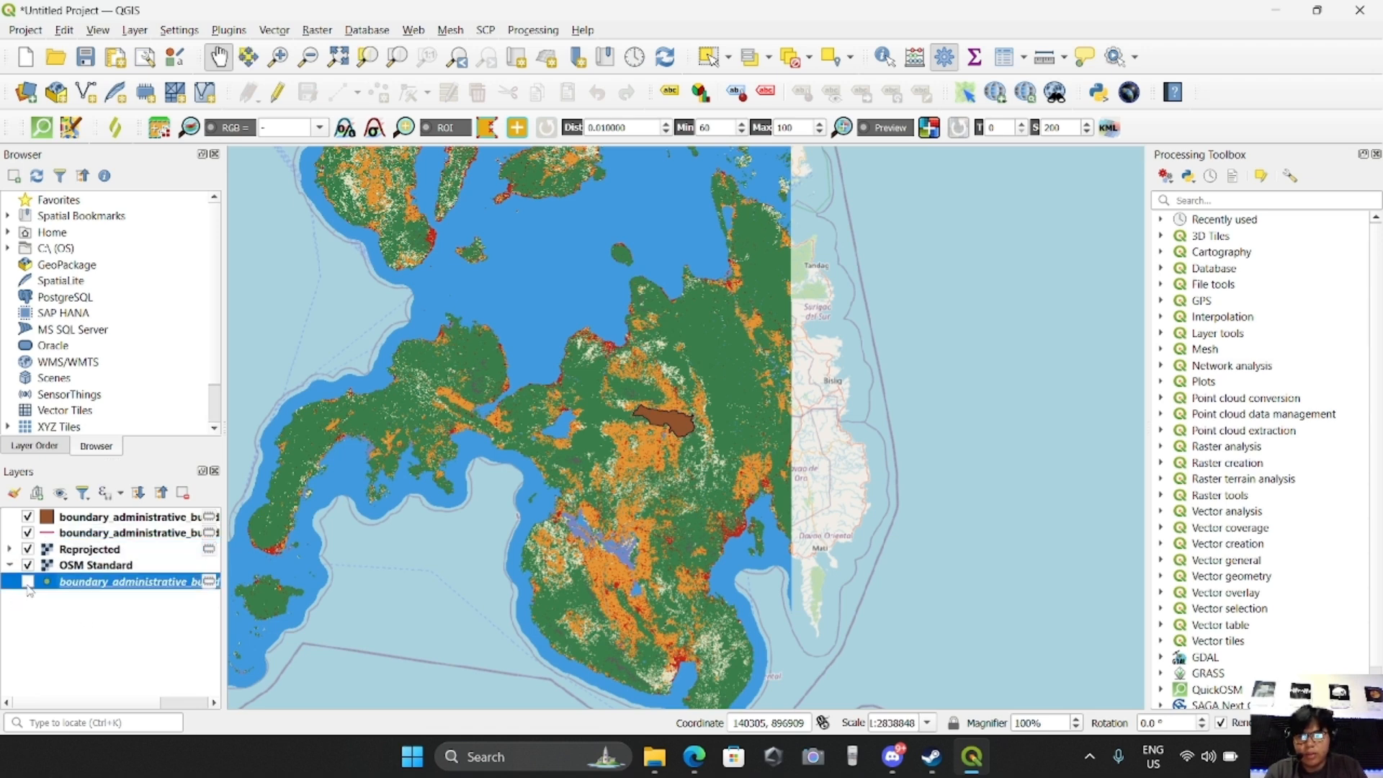
pyautogui.click(62, 524)
pyautogui.click(28, 516)
pyautogui.moveTo(68, 517); pyautogui.dragTo(50, 609)
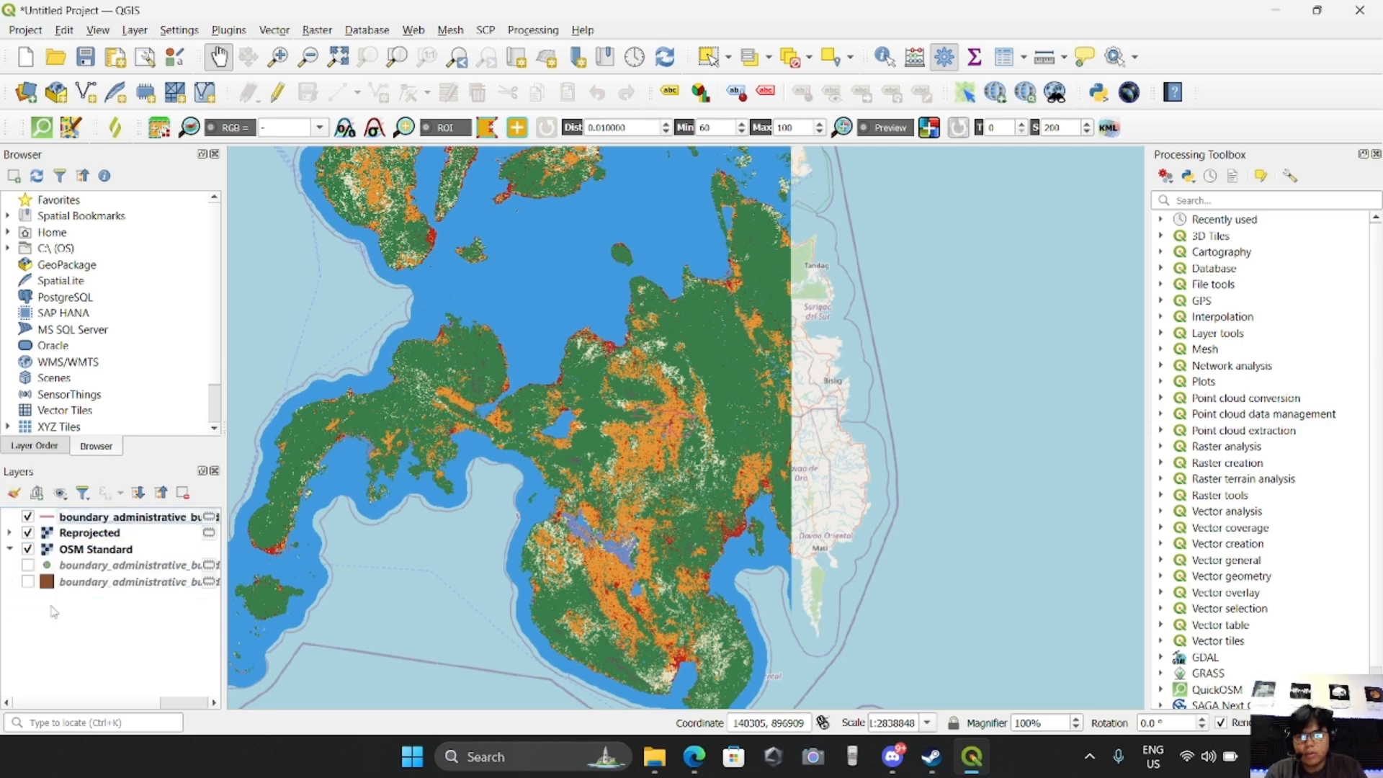
# Open the boundary line layer's symbology and set the Simple Line colour to black
pyautogui.scroll(2, 620, 446)
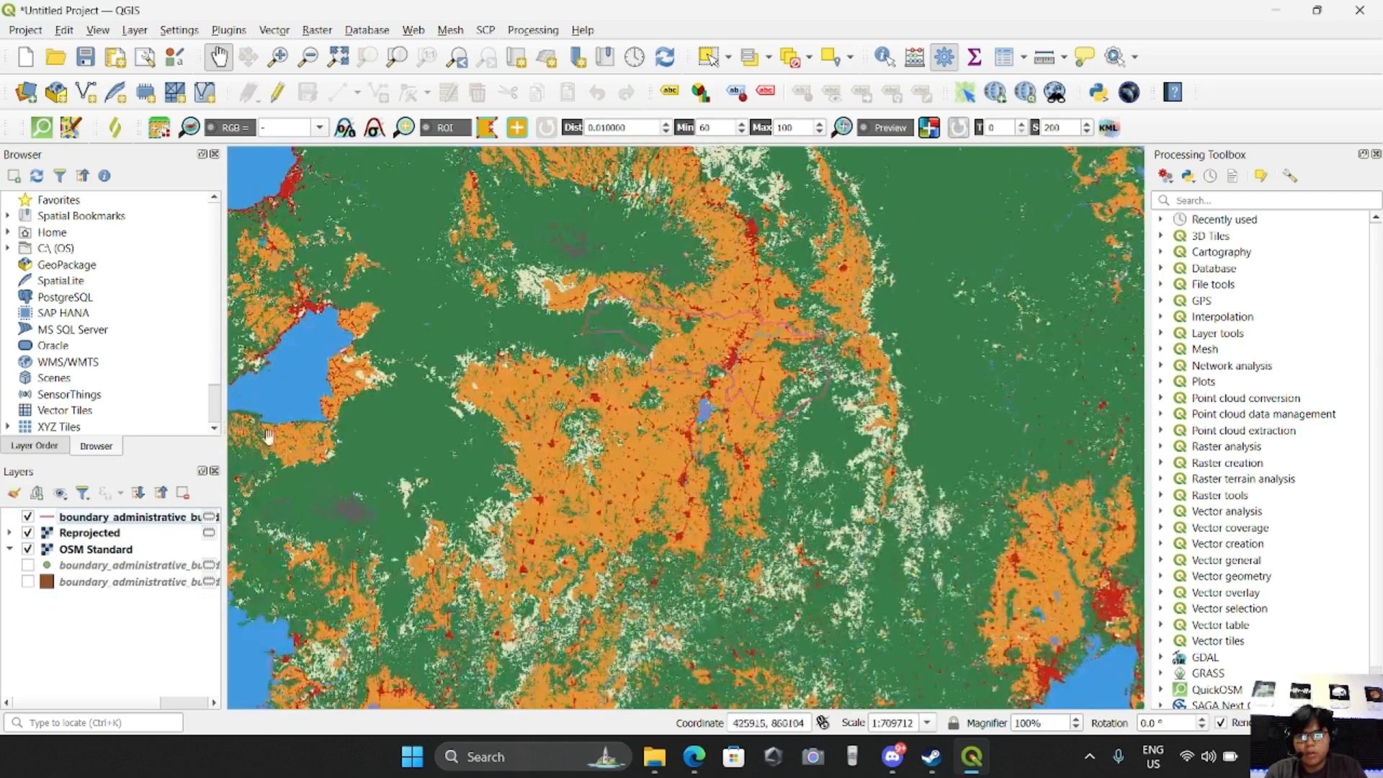
pyautogui.click(130, 525)
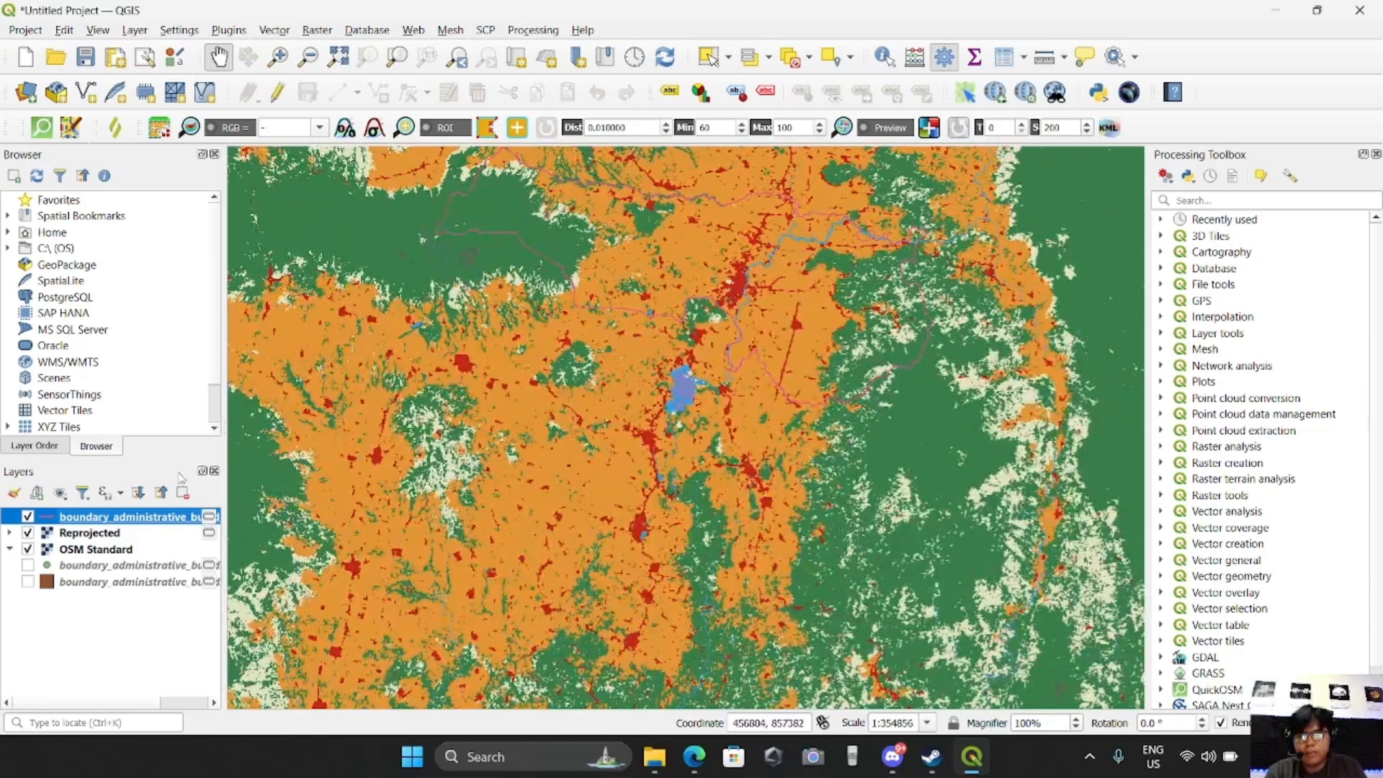
pyautogui.rightClick(117, 520)
pyautogui.click(151, 508)
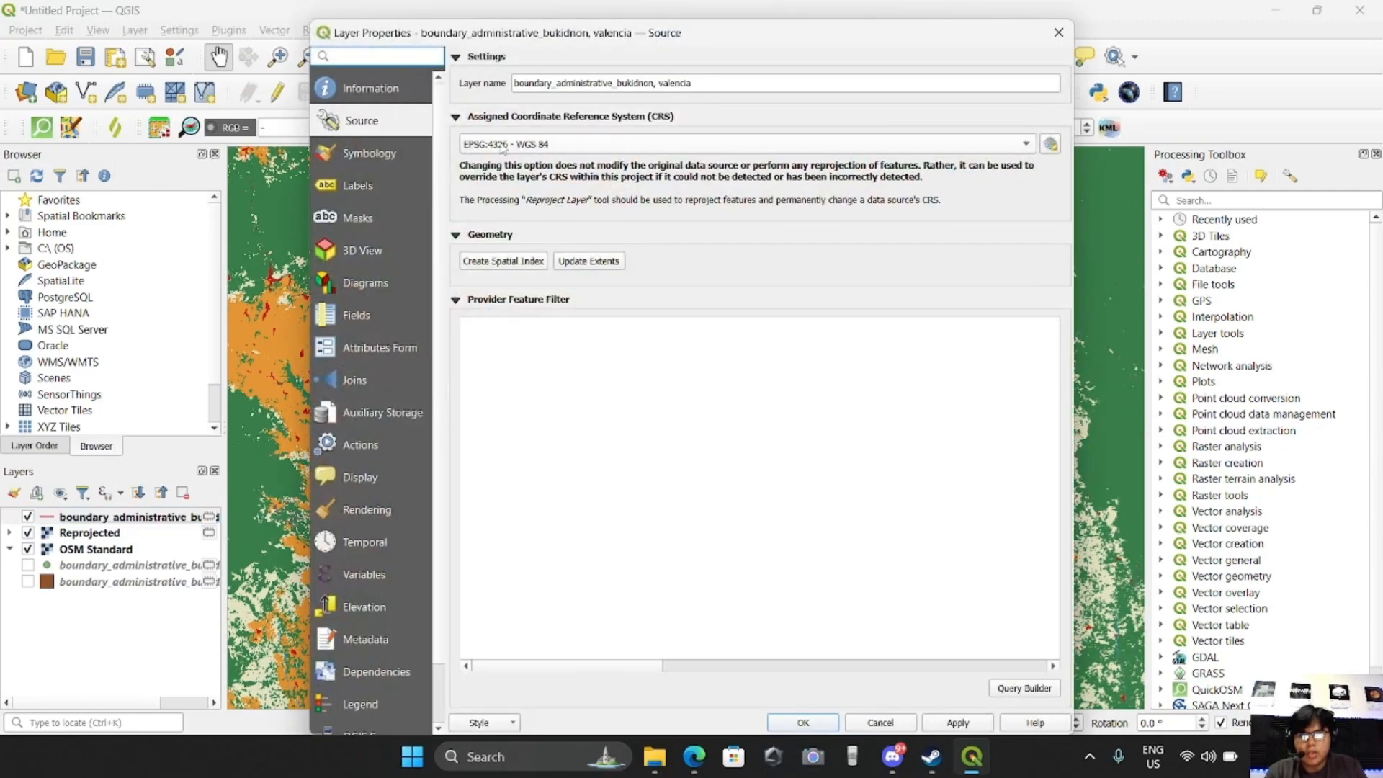
pyautogui.click(372, 153)
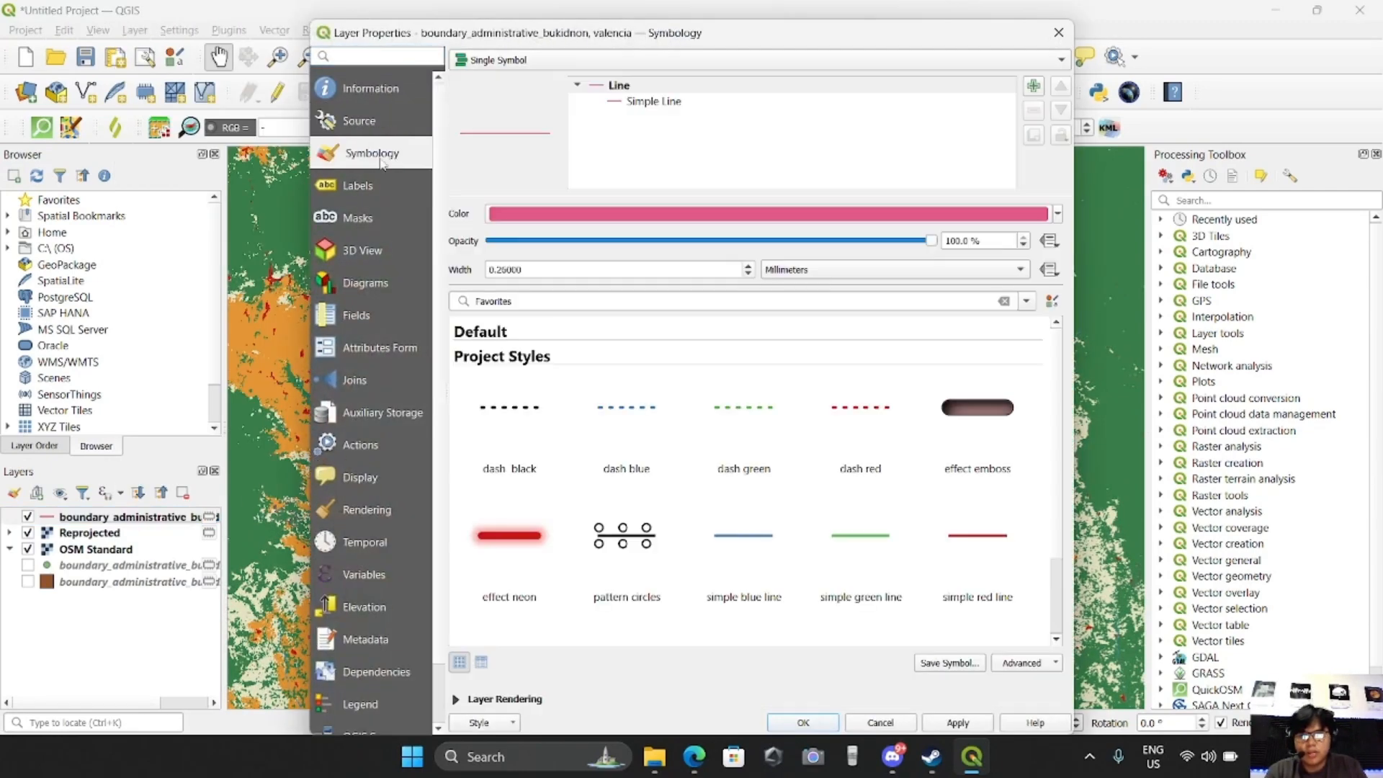
pyautogui.click(657, 101)
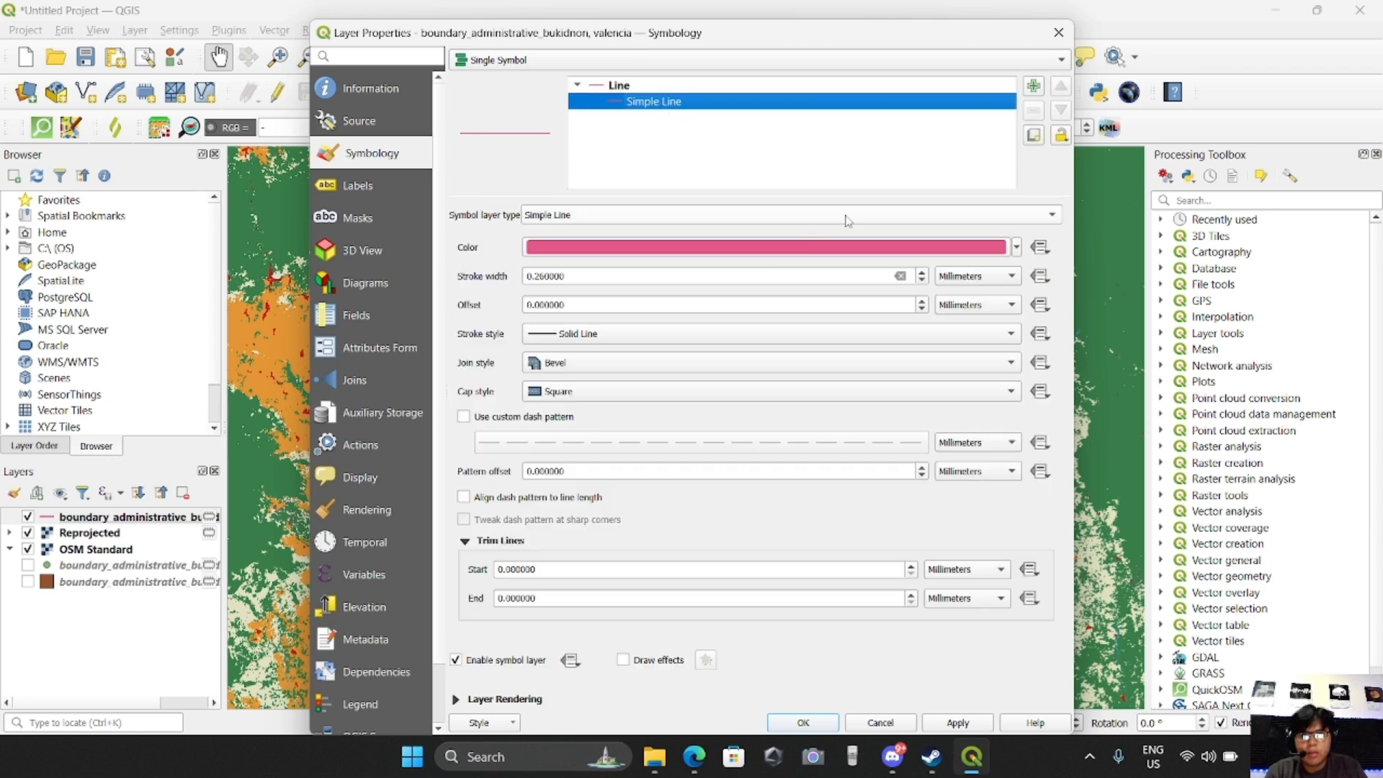
pyautogui.click(593, 248)
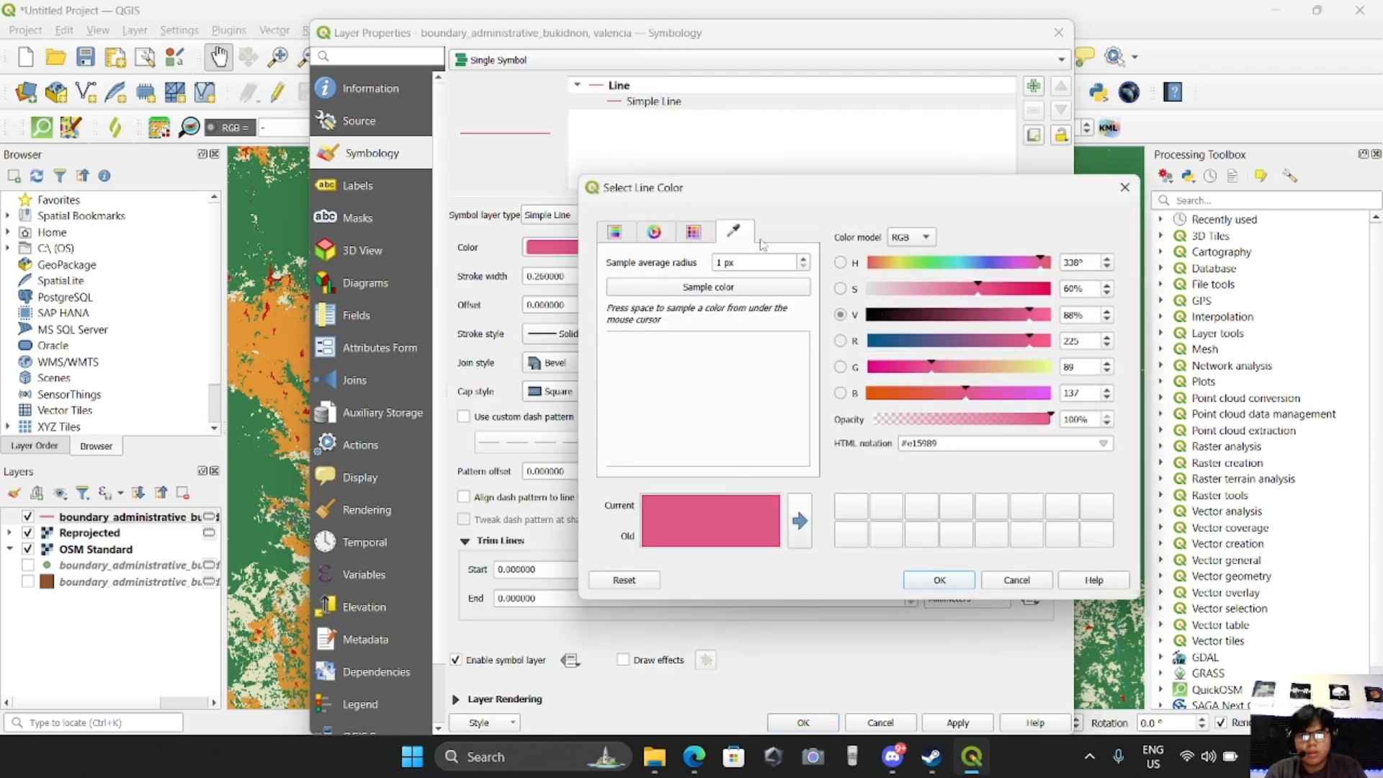
pyautogui.click(1125, 187)
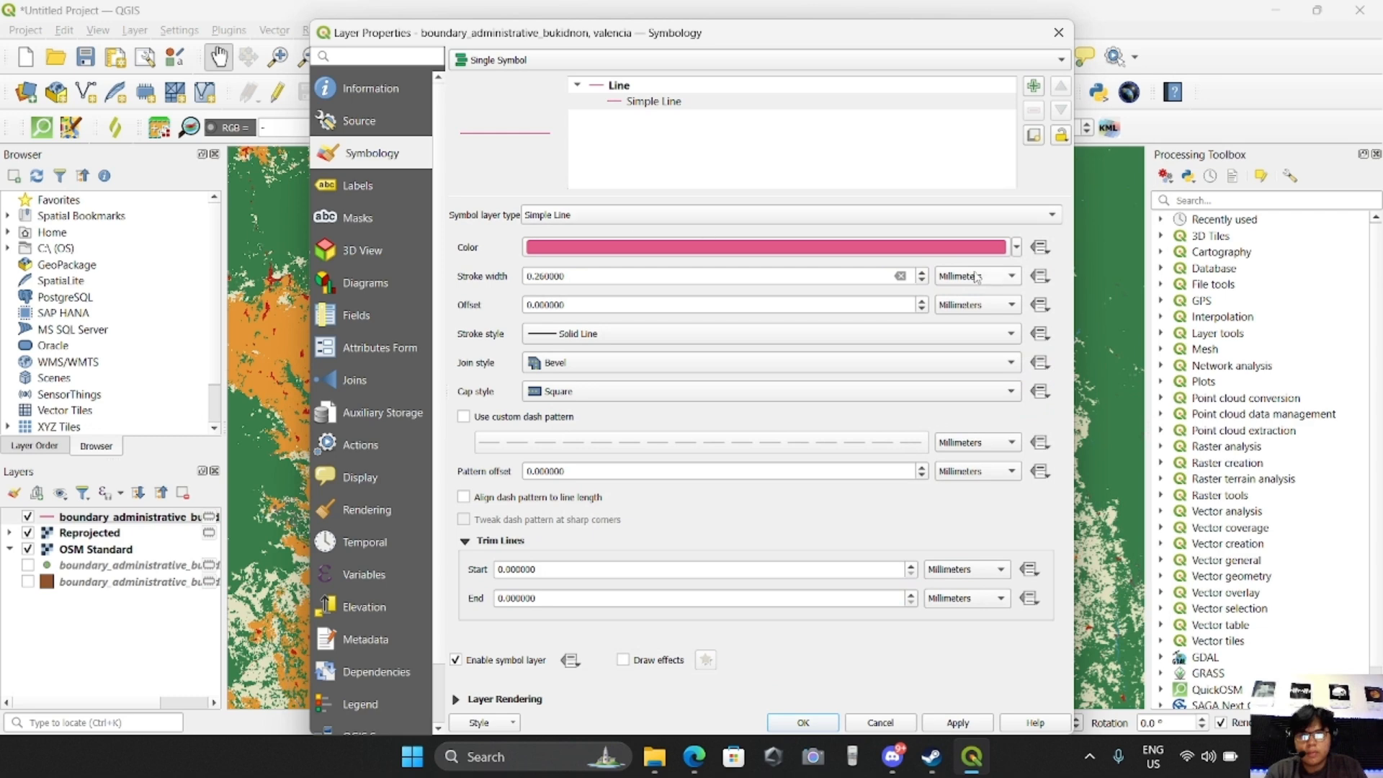
pyautogui.click(1017, 247)
pyautogui.click(602, 271)
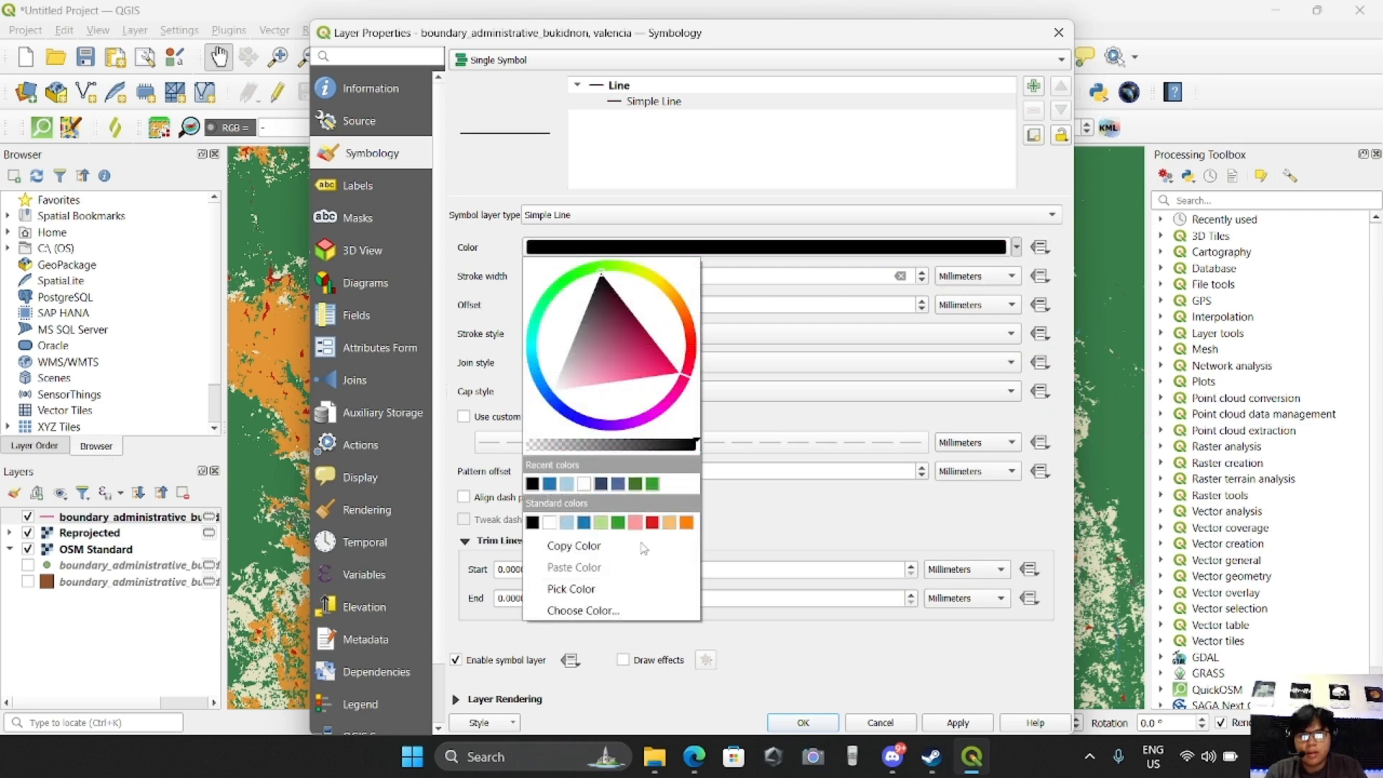
pyautogui.click(785, 689)
# Set the boundary line's stroke width to 0.46 mm, apply the style and check the outline on the map
pyautogui.click(922, 272)
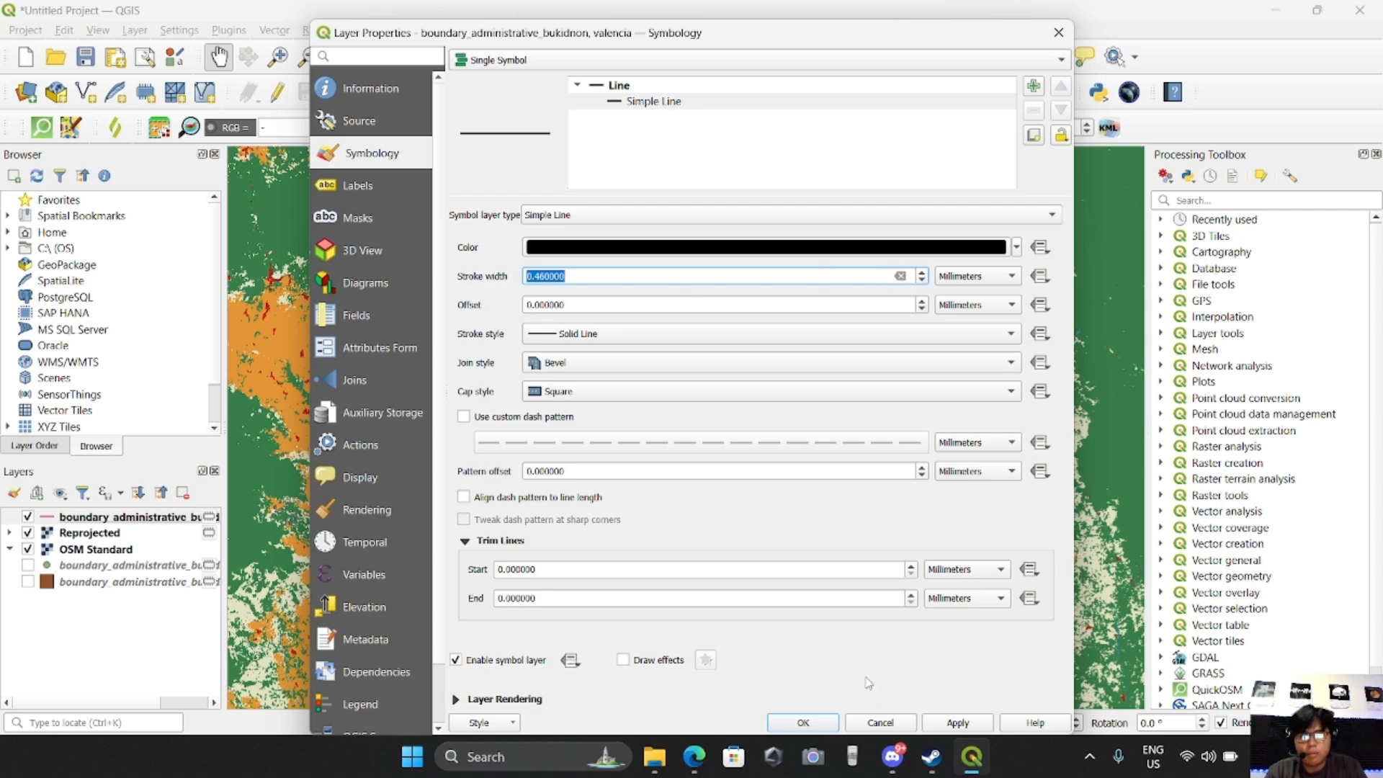
pyautogui.click(950, 724)
pyautogui.click(803, 722)
pyautogui.scroll(1, 796, 238)
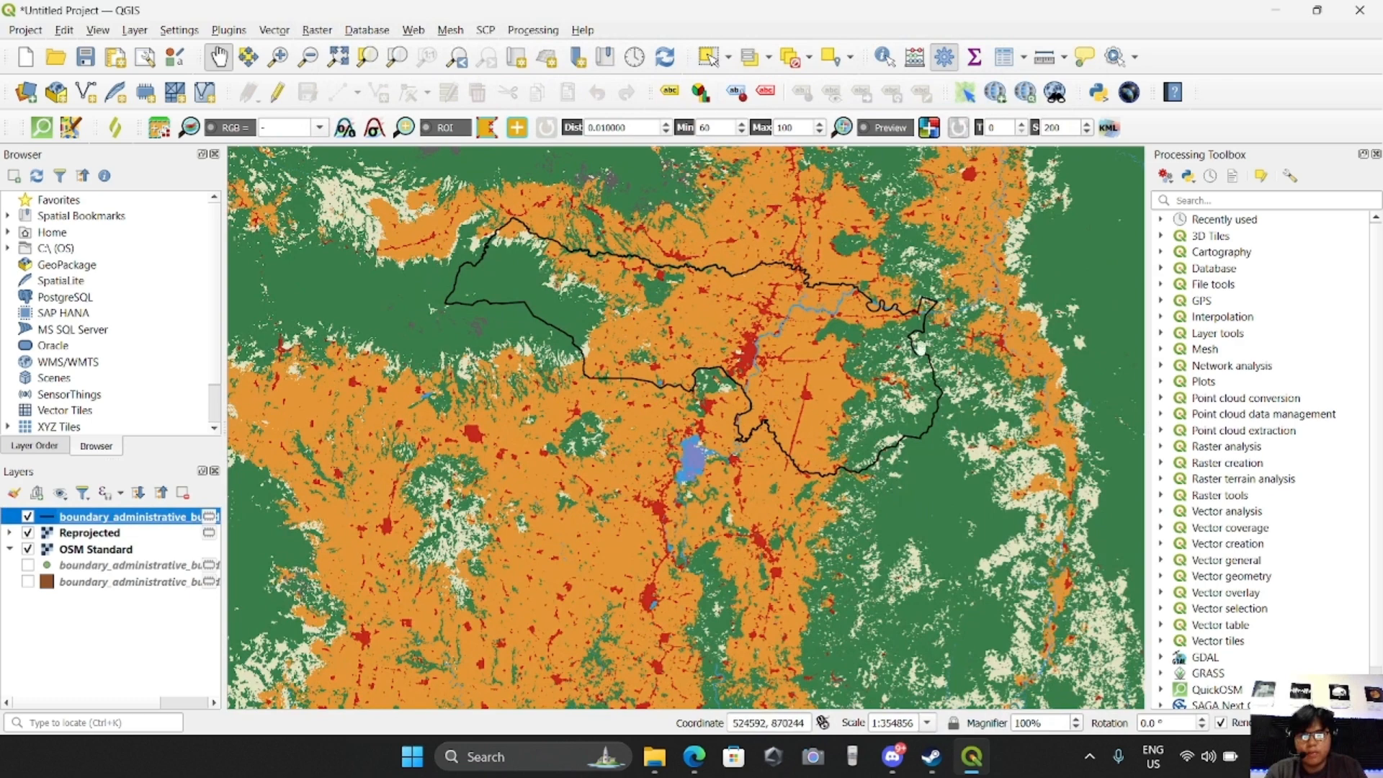
pyautogui.scroll(-1, 795, 398)
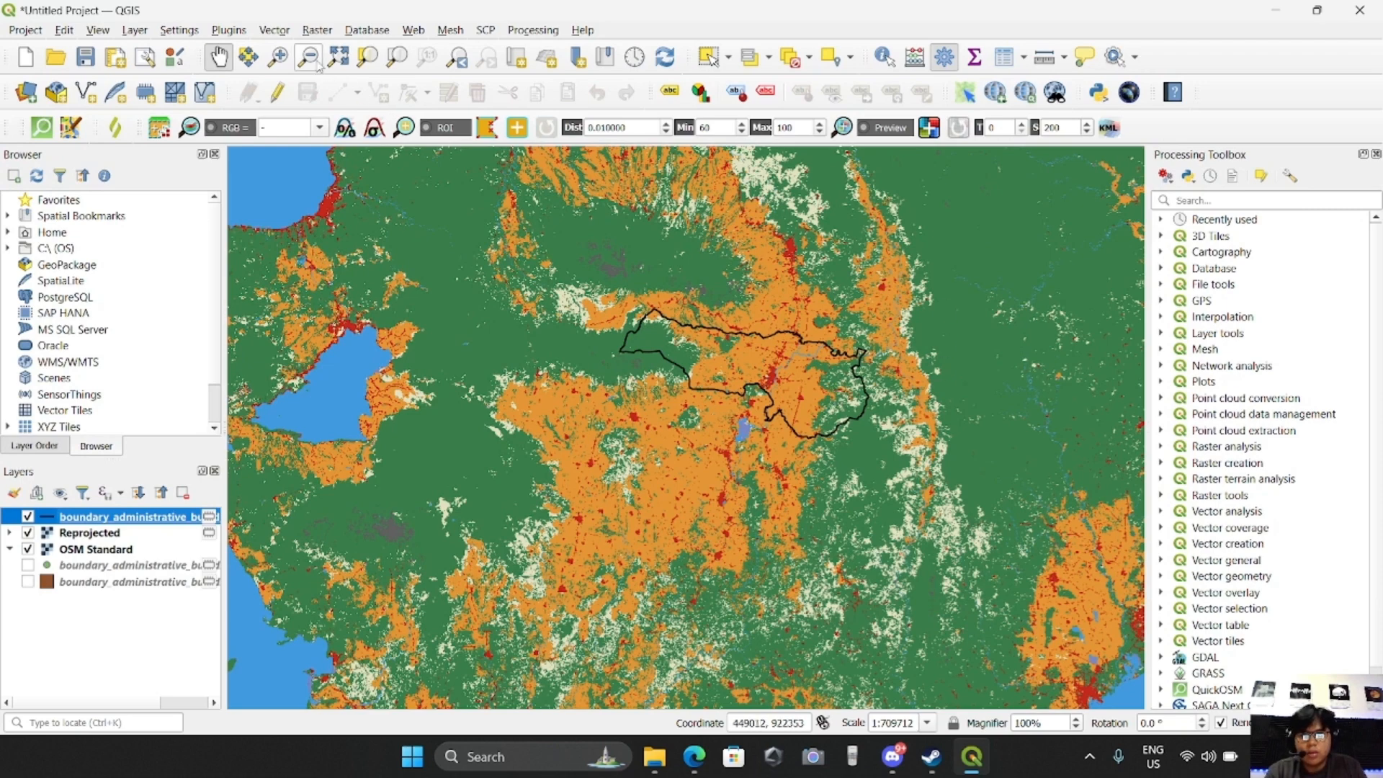
# Clip the Reprojected raster by mask layer, using the boundary_administrative_bukidnon, valencia polygon layer as the mask
pyautogui.click(285, 35)
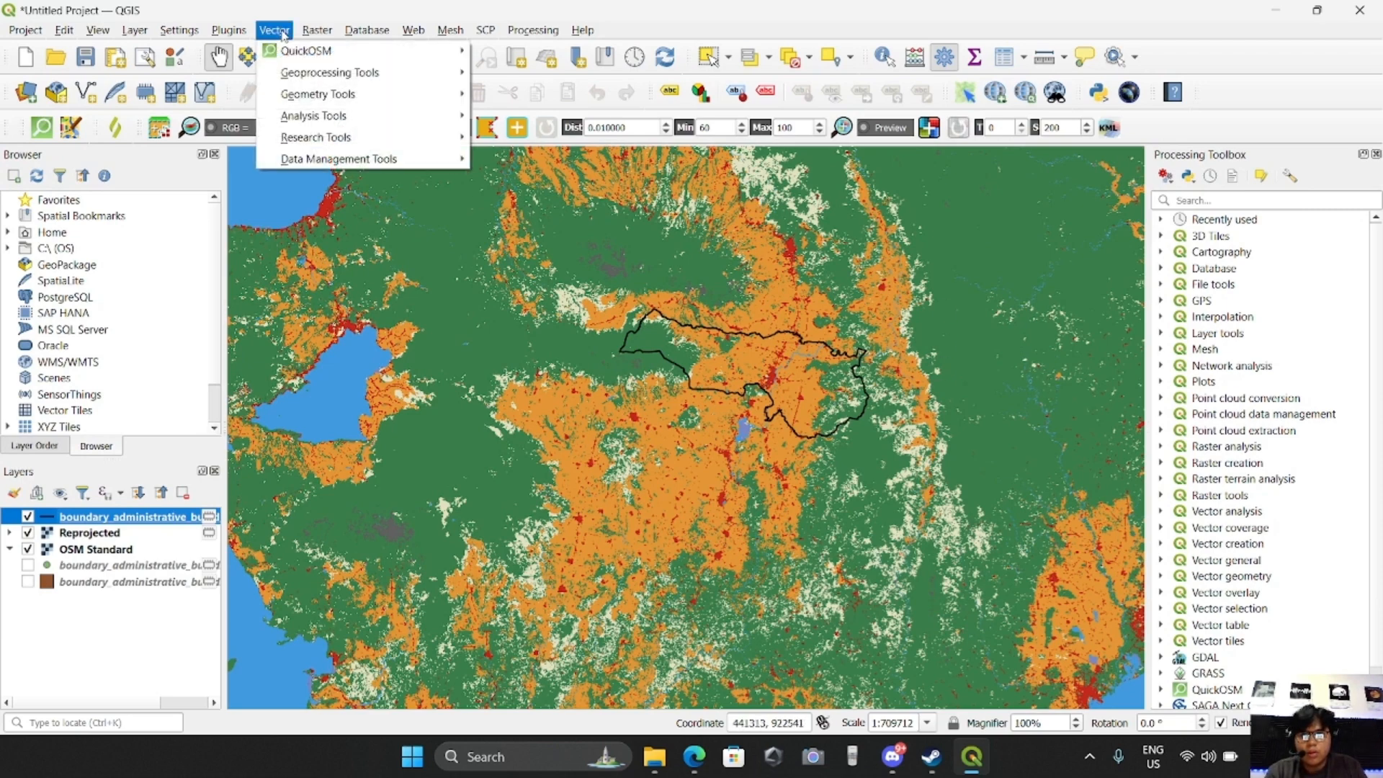
pyautogui.moveTo(311, 34)
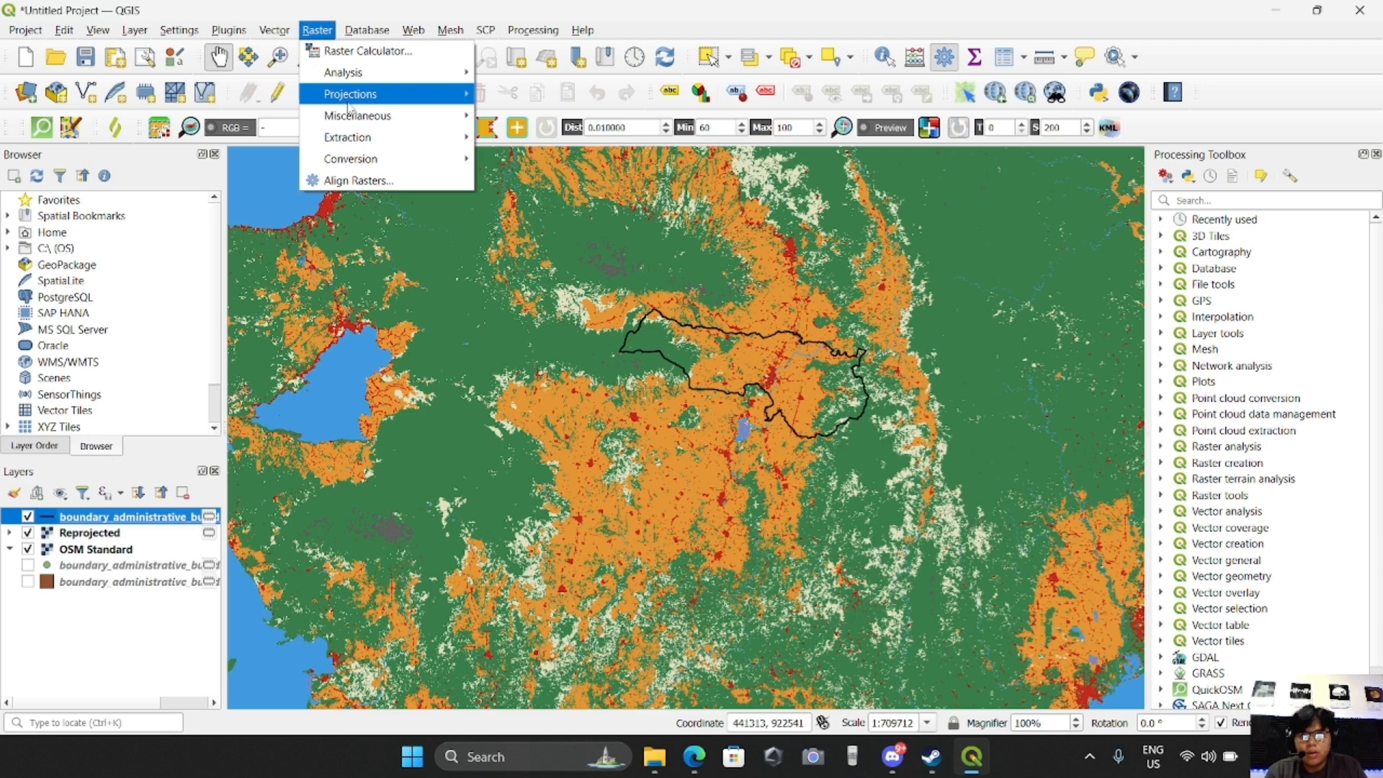
pyautogui.moveTo(366, 139)
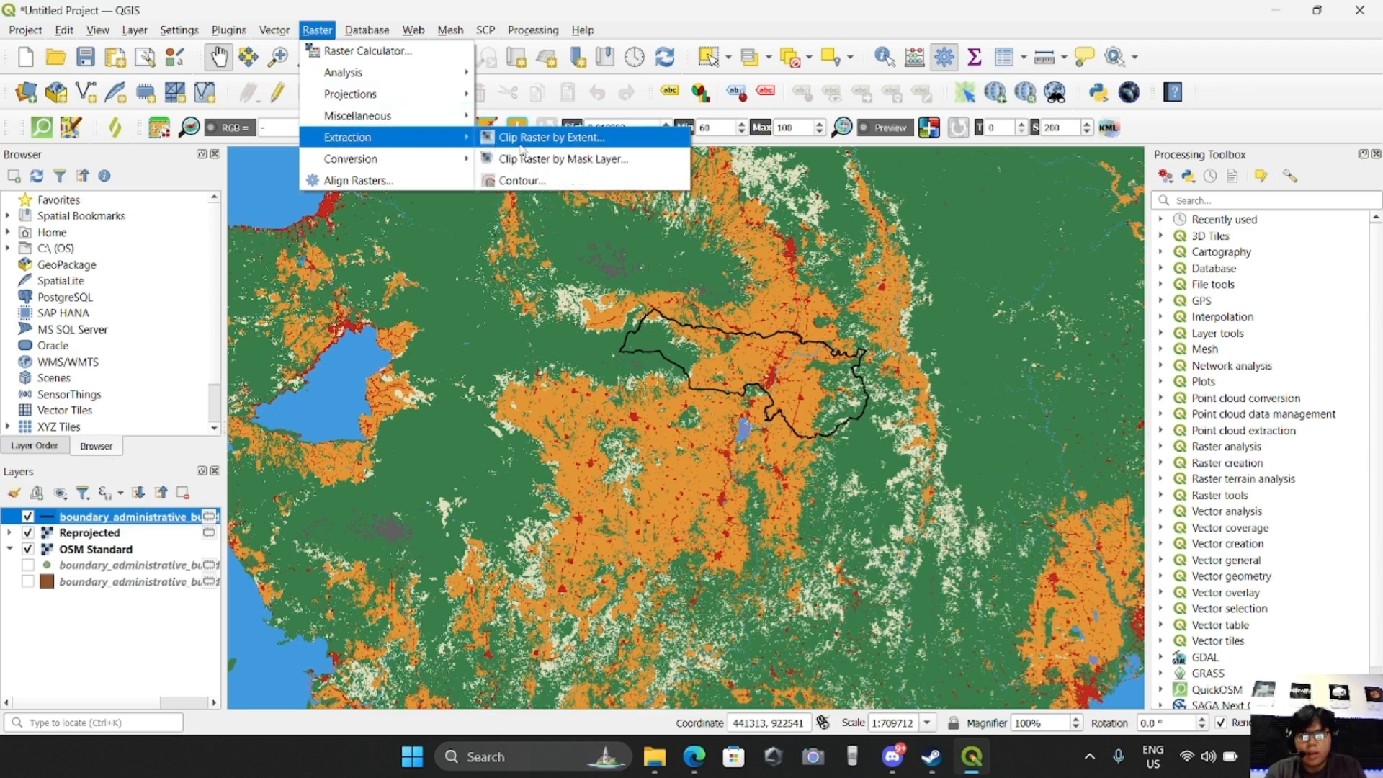
pyautogui.click(557, 160)
pyautogui.click(502, 237)
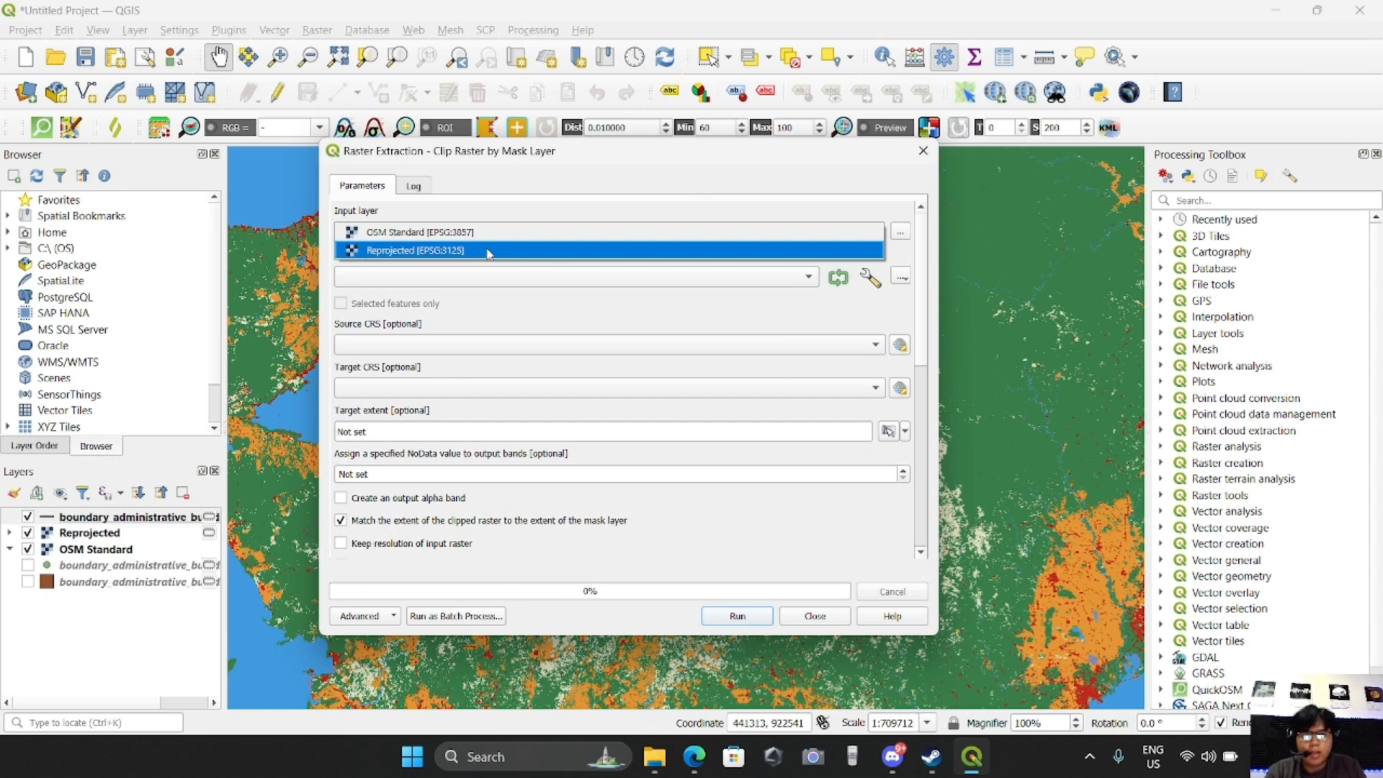
pyautogui.click(443, 253)
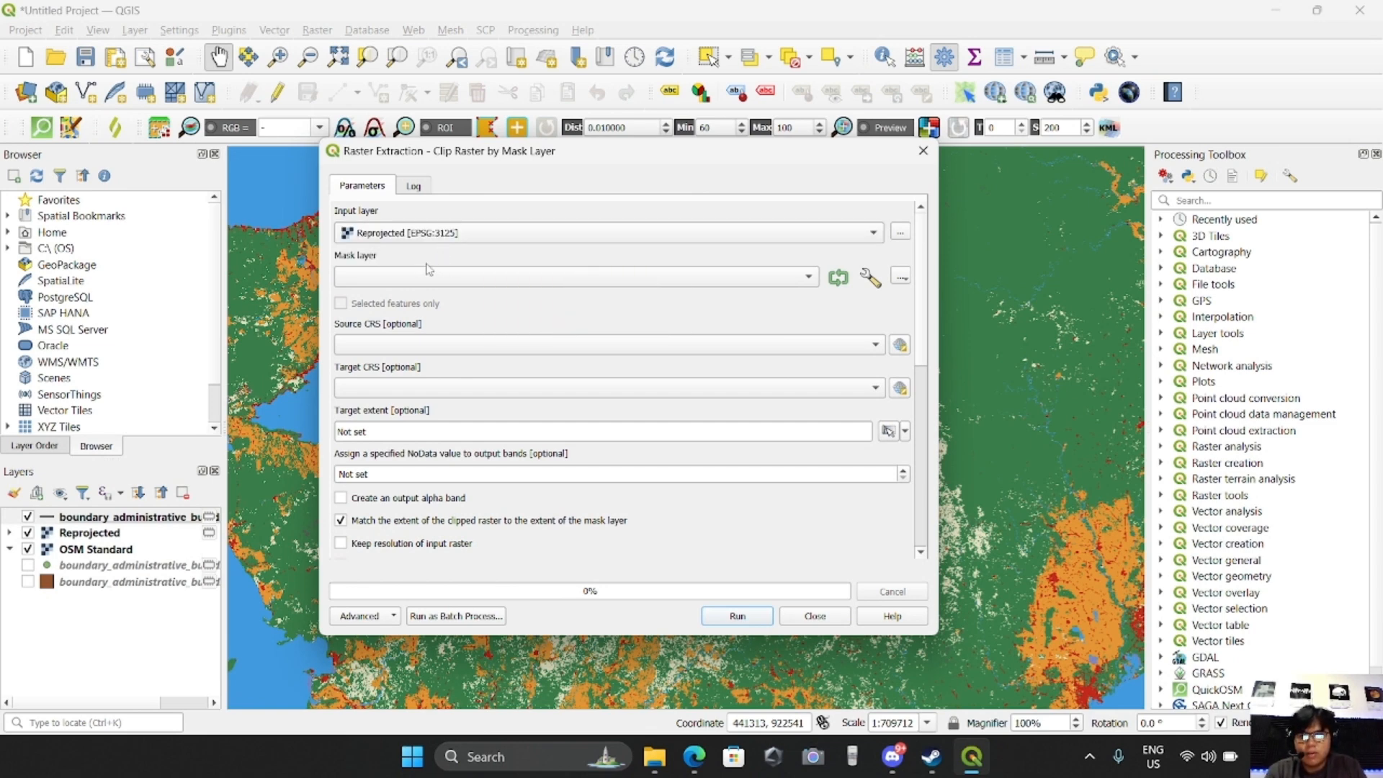
pyautogui.click(418, 279)
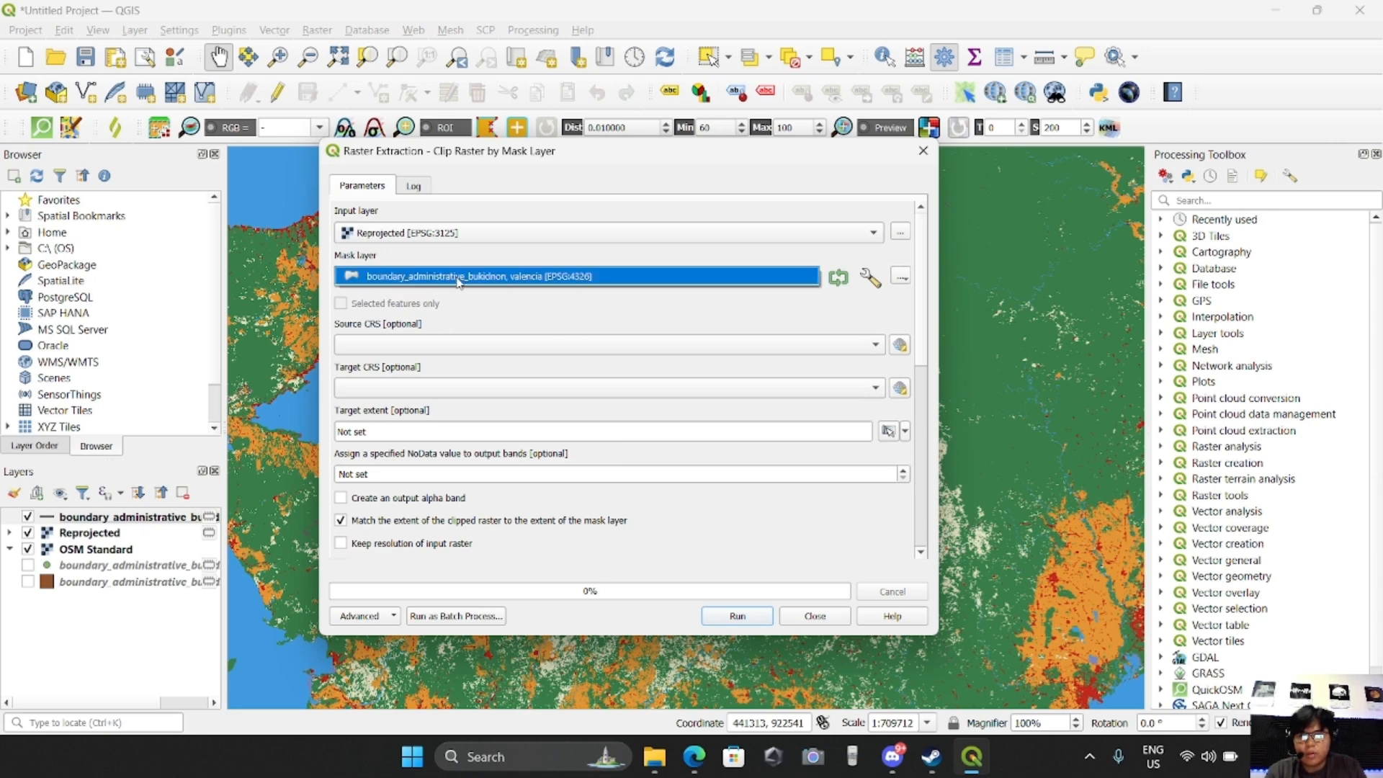
pyautogui.click(458, 280)
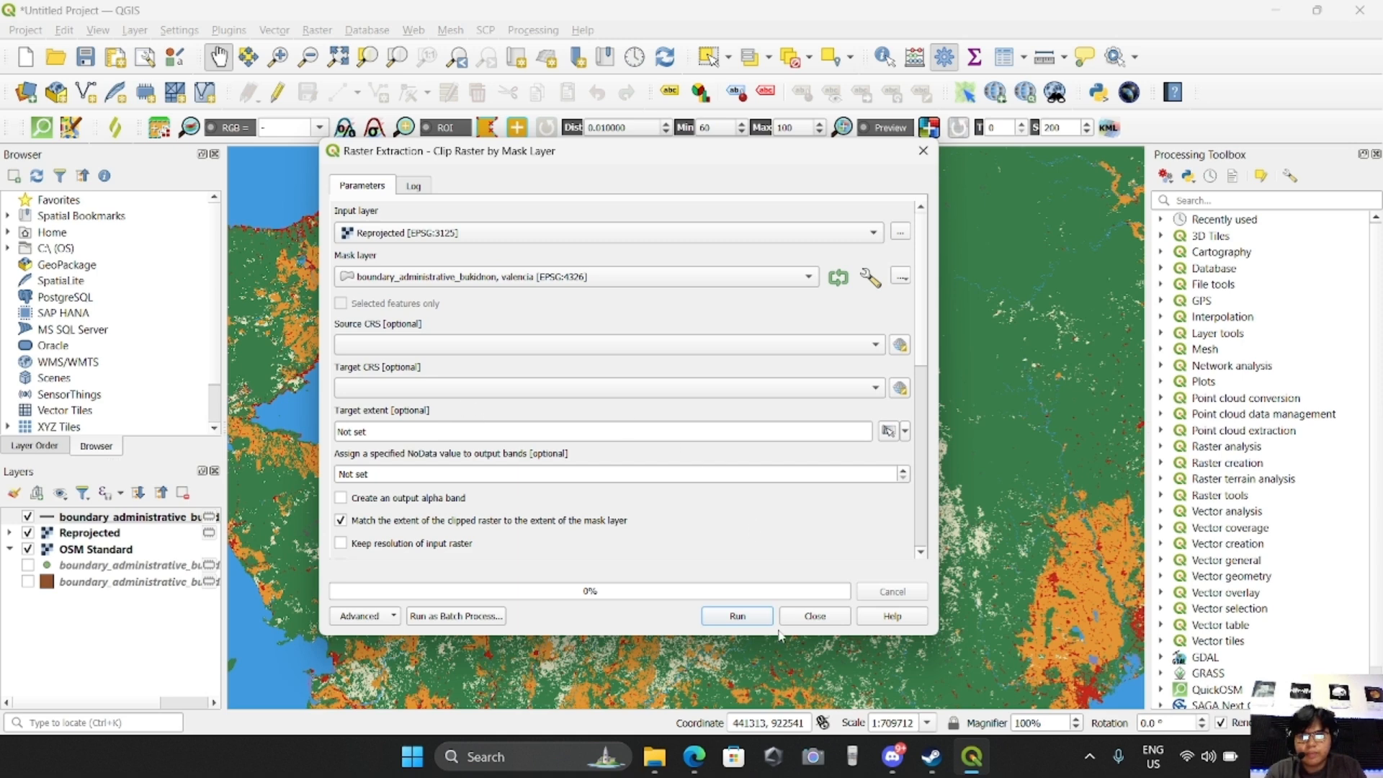
pyautogui.click(742, 619)
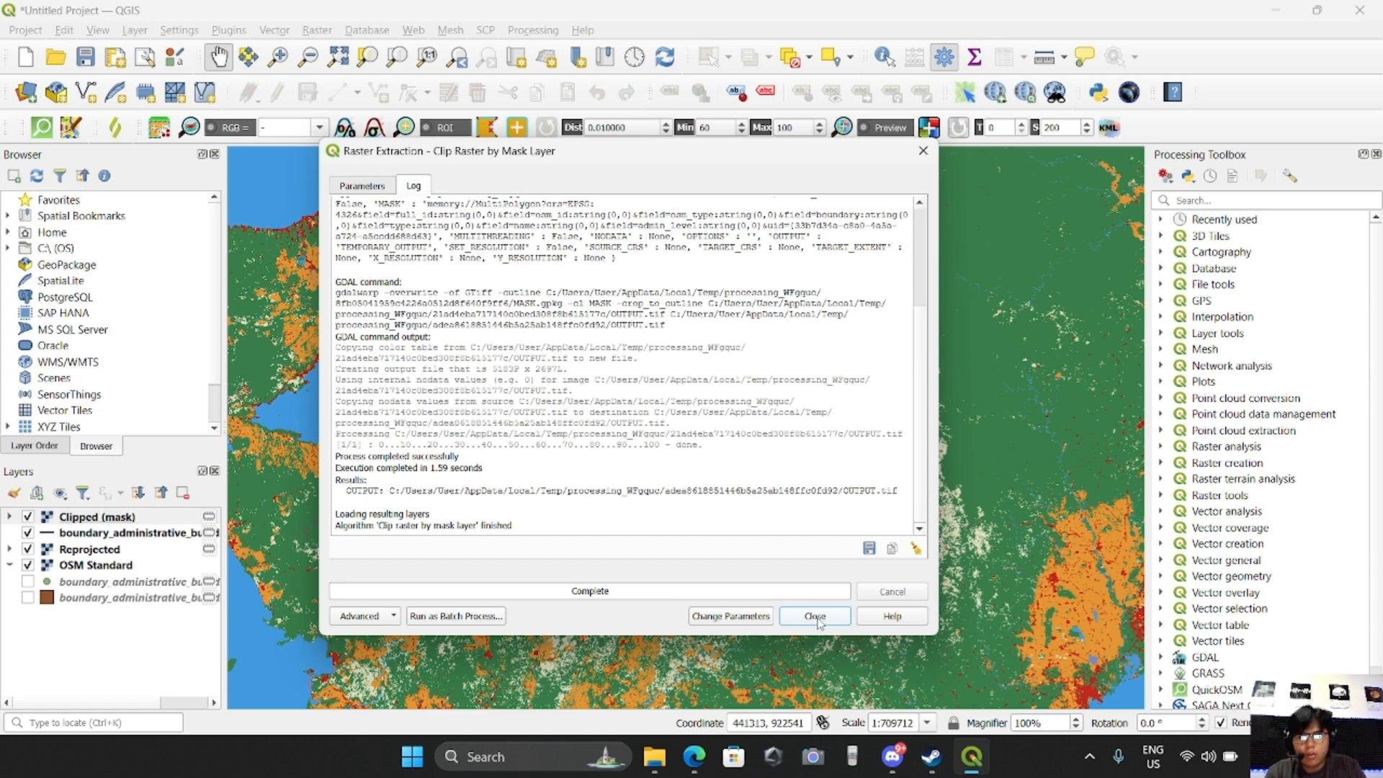
pyautogui.click(815, 618)
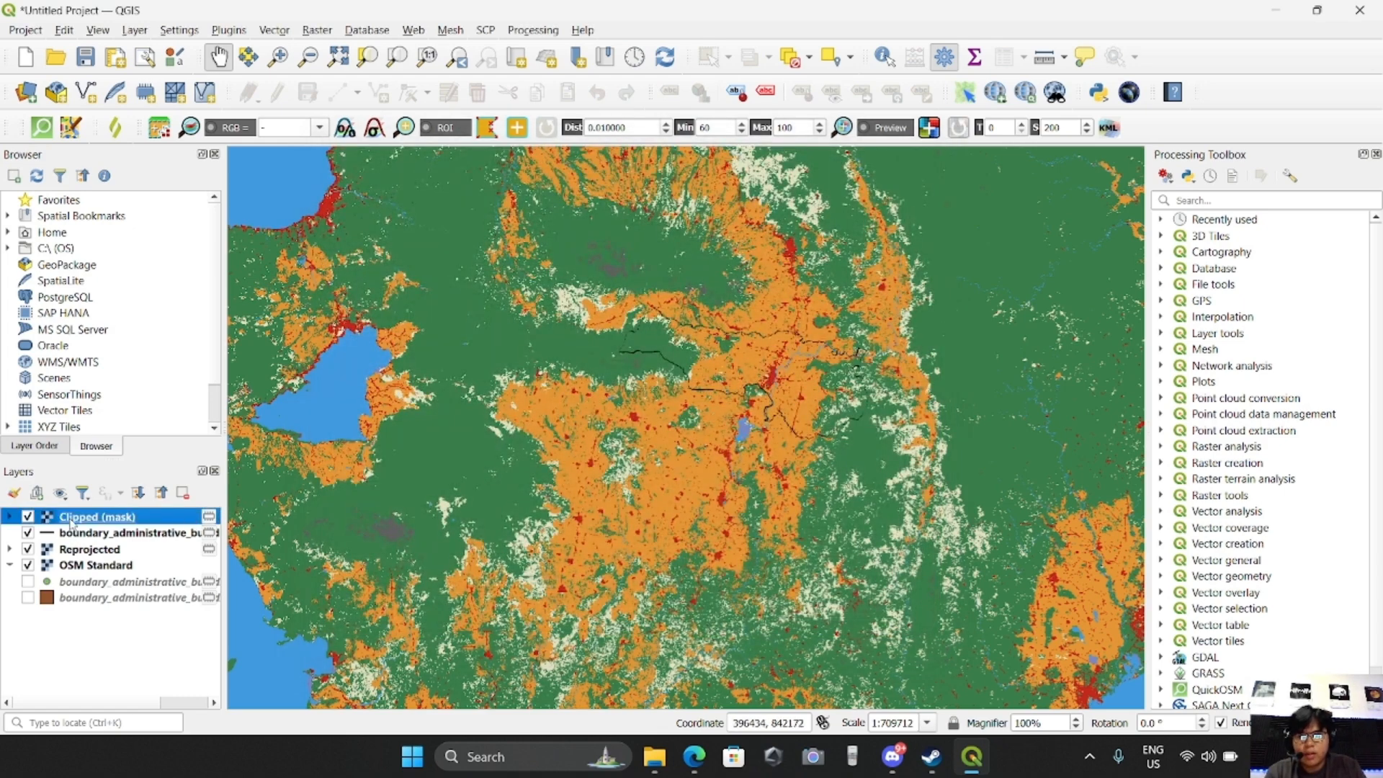
# Hide the Reprojected layer so only the clipped land cover shows over the OSM basemap
pyautogui.click(28, 549)
pyautogui.click(92, 552)
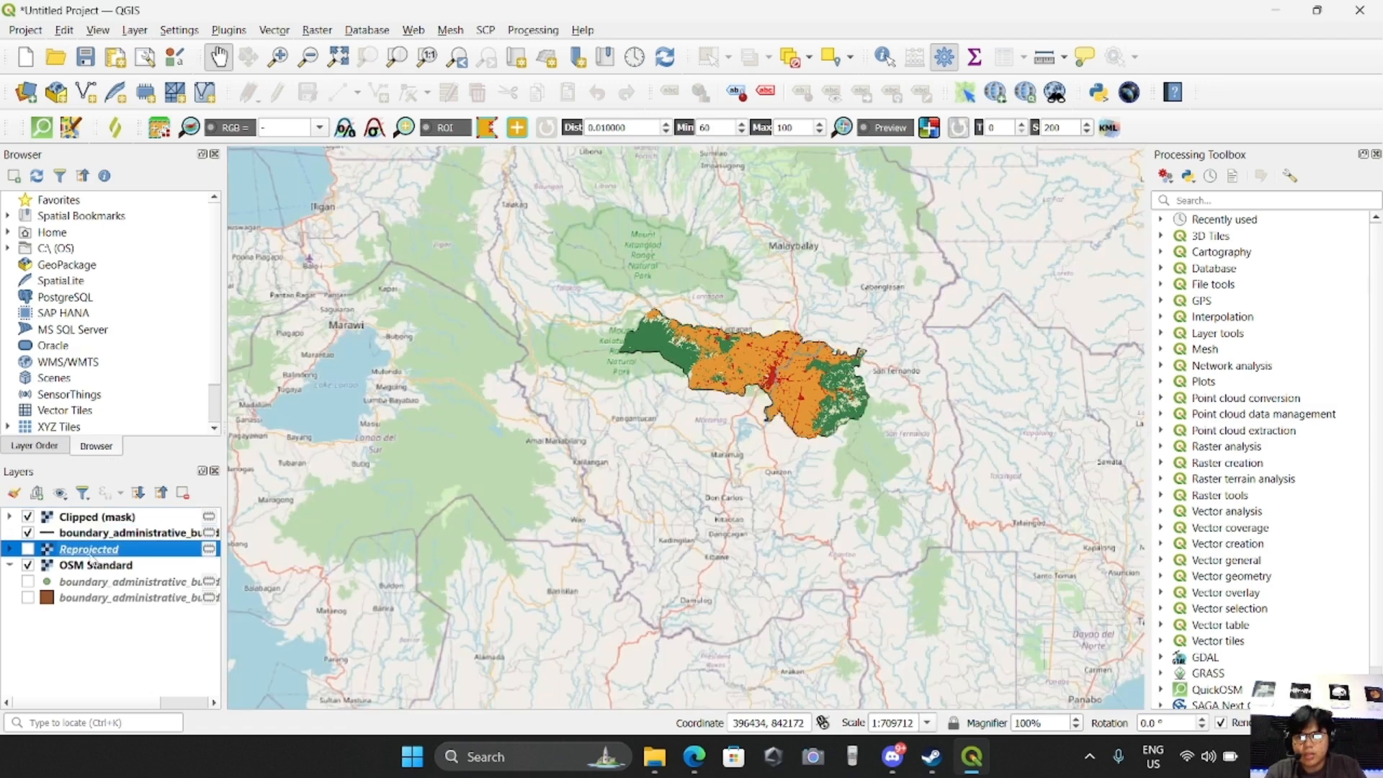
# Remove the Reprojected layer from the project
pyautogui.rightClick(95, 554)
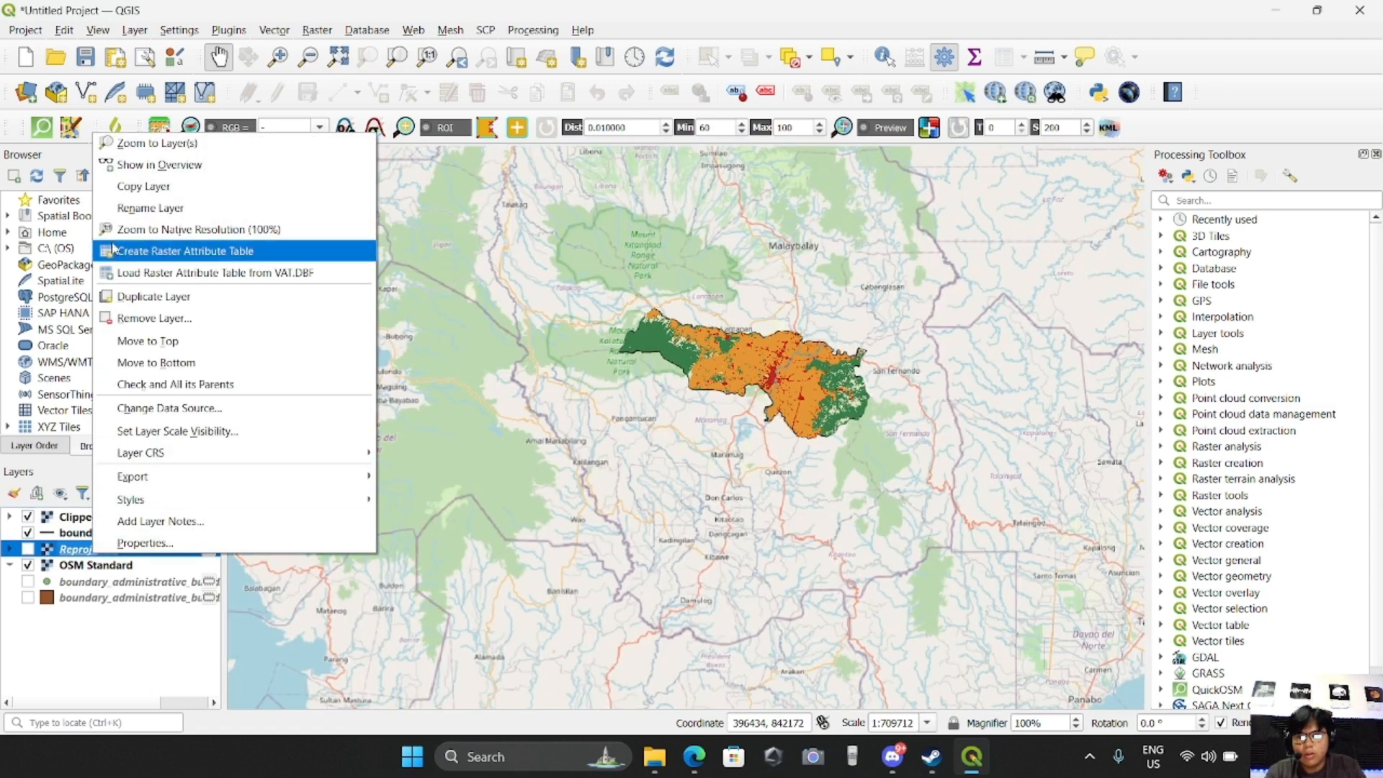
pyautogui.click(148, 318)
pyautogui.click(664, 399)
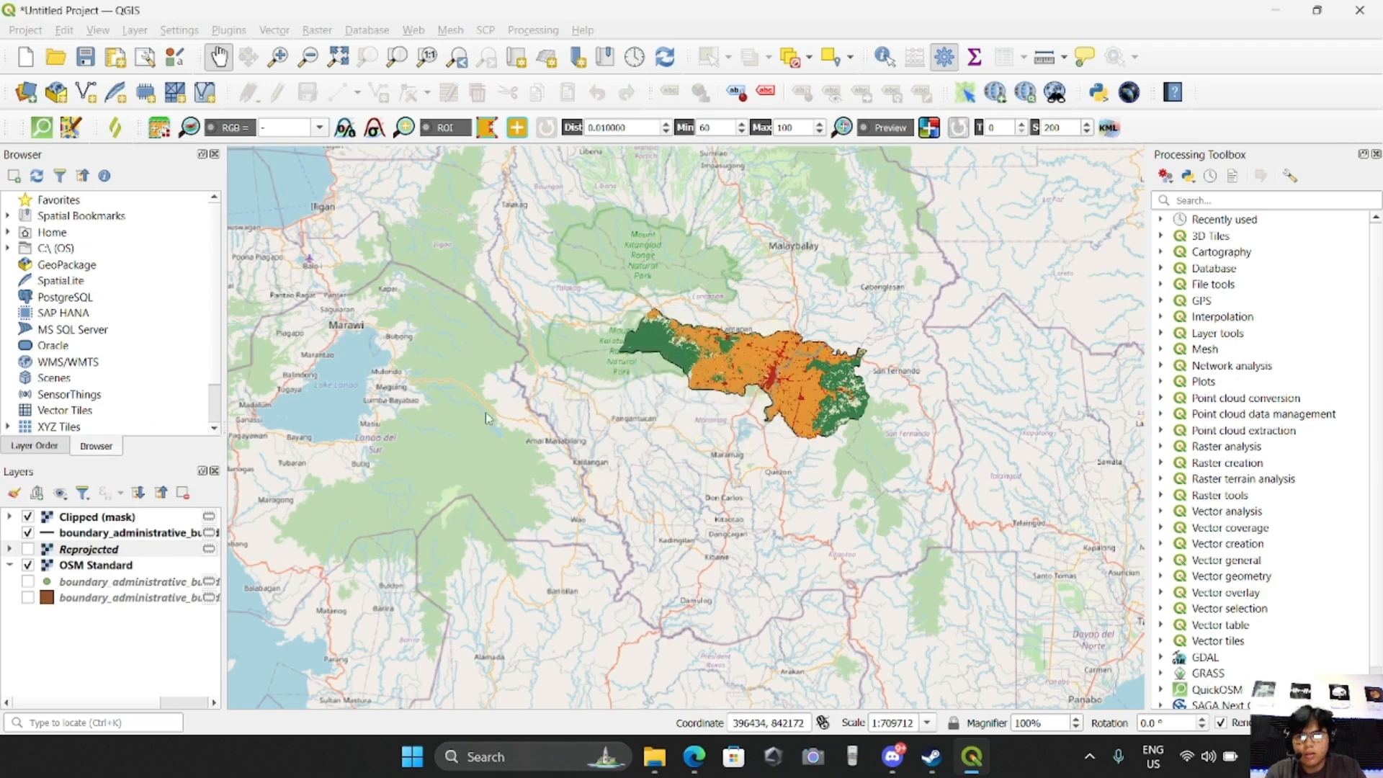
# Examine the clipped land cover on the map and check the coordinate reference system of the Clipped (mask) layer
pyautogui.click(101, 518)
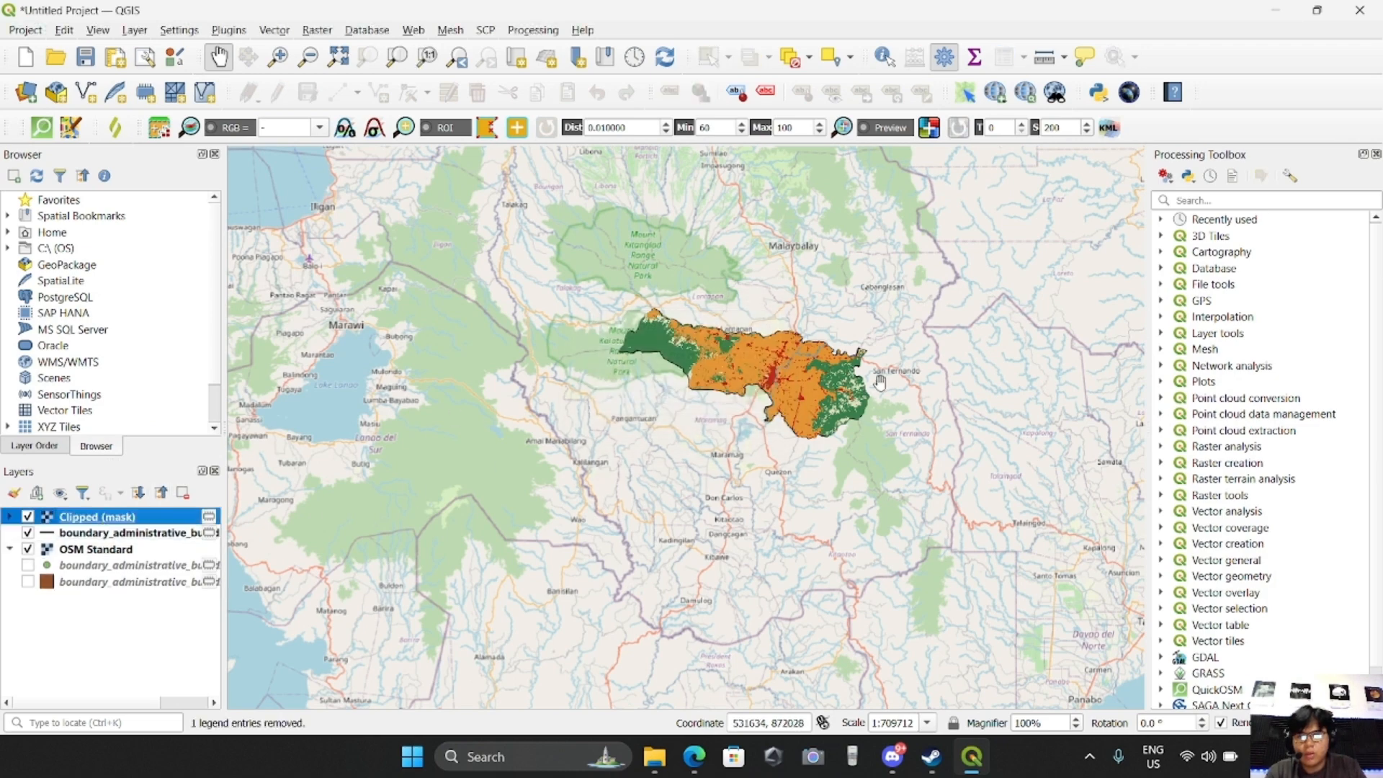
pyautogui.scroll(1, 807, 353)
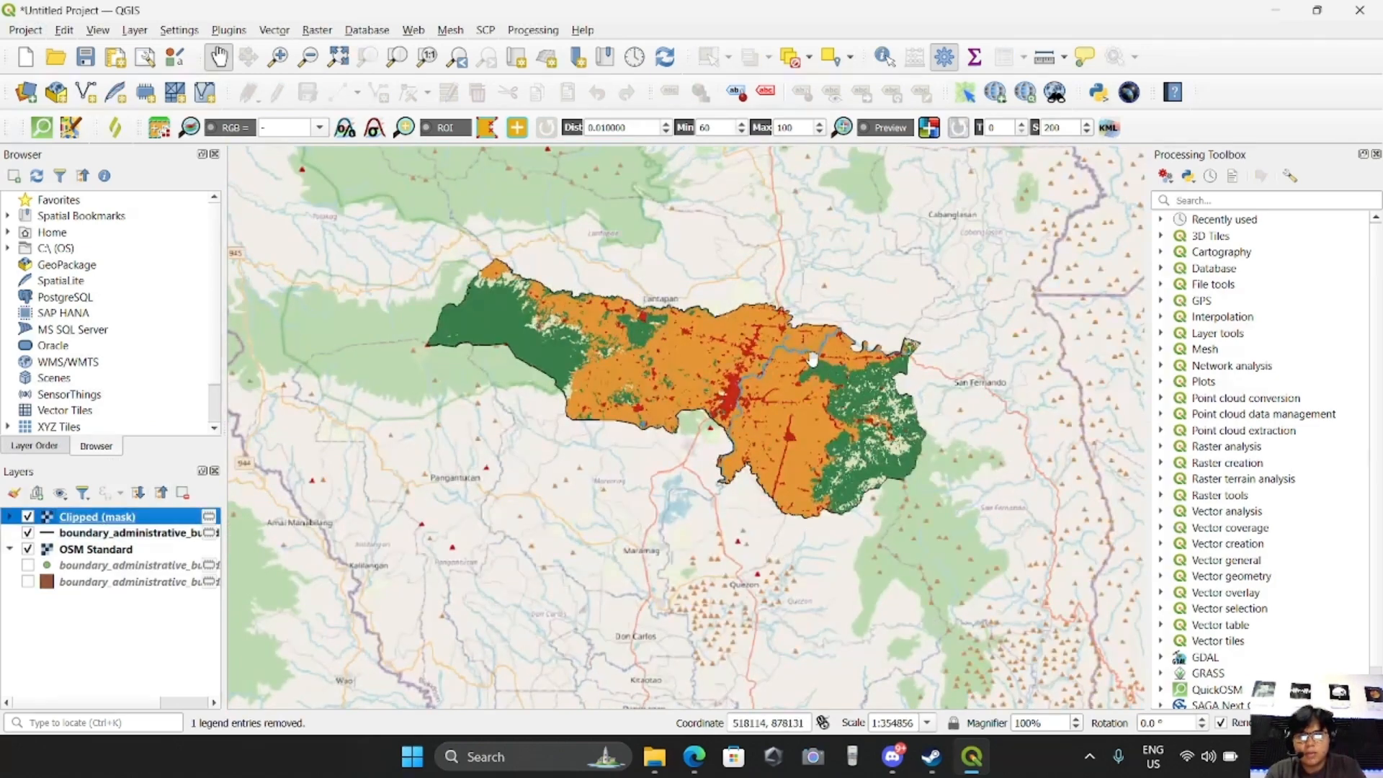
pyautogui.scroll(1, 692, 376)
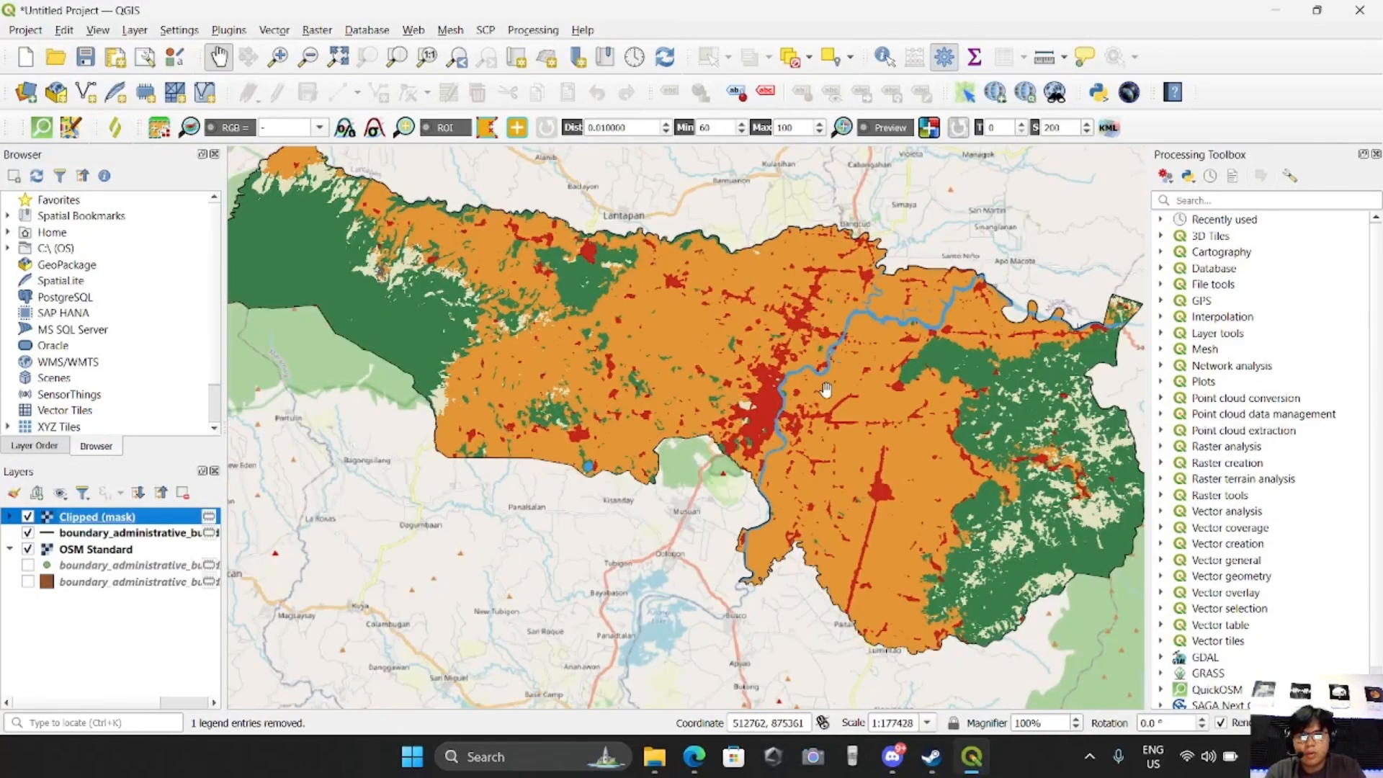
pyautogui.scroll(-1, 830, 386)
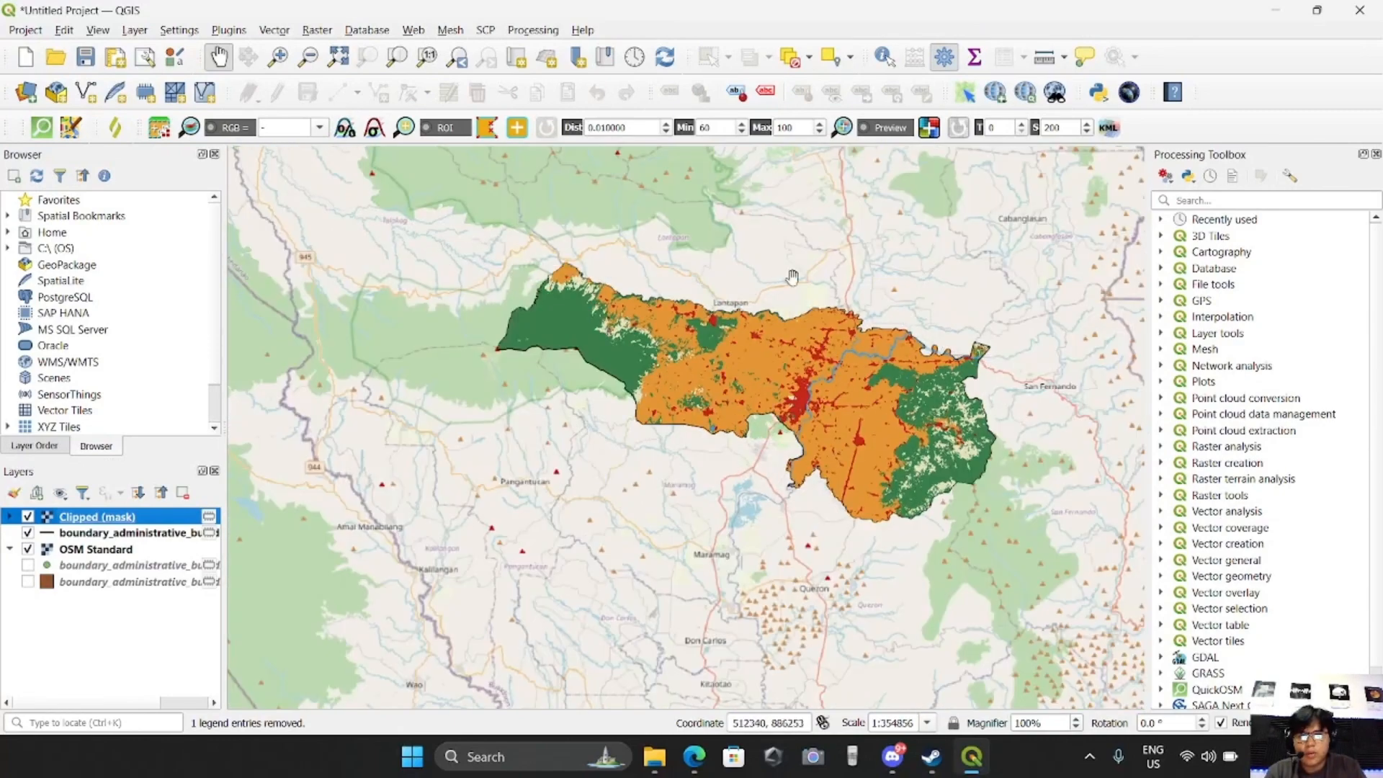
pyautogui.rightClick(108, 519)
pyautogui.click(119, 516)
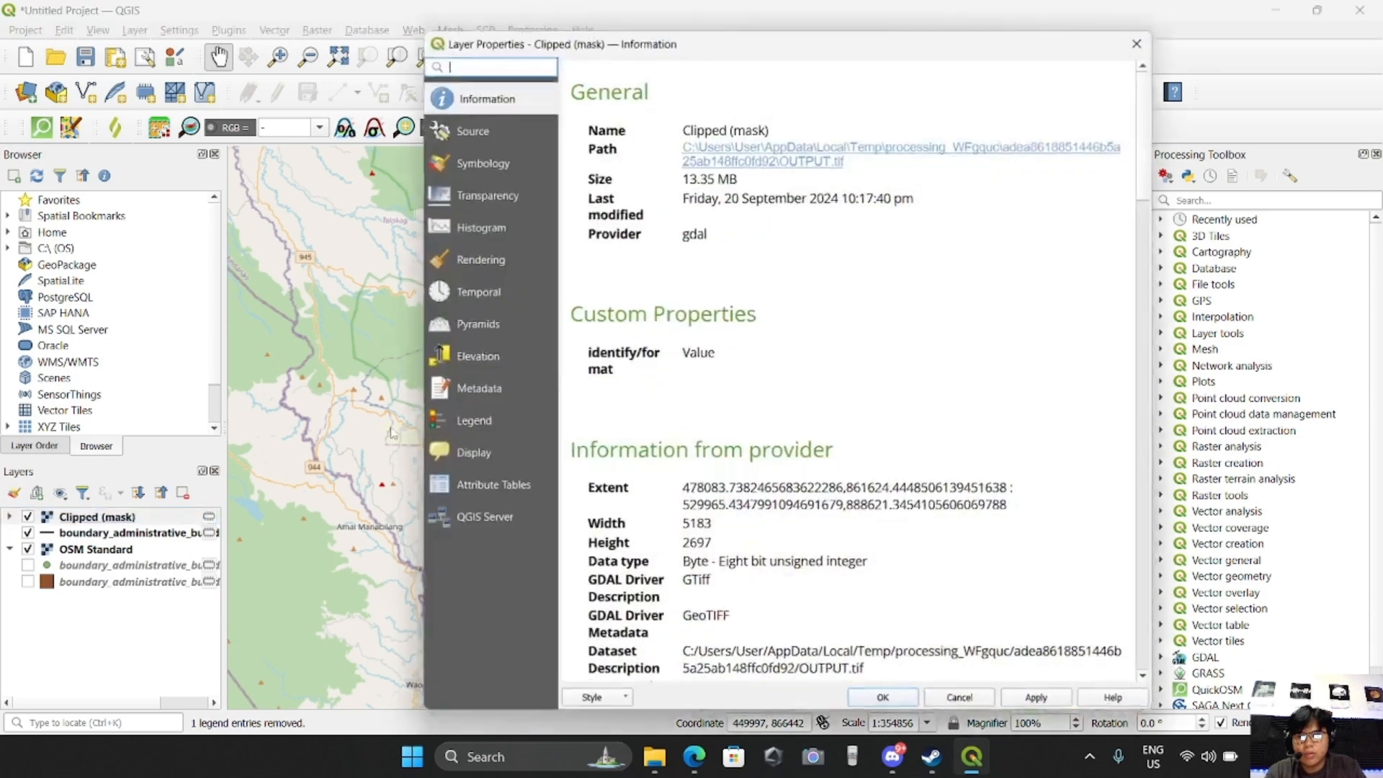
pyautogui.scroll(-15, 733, 364)
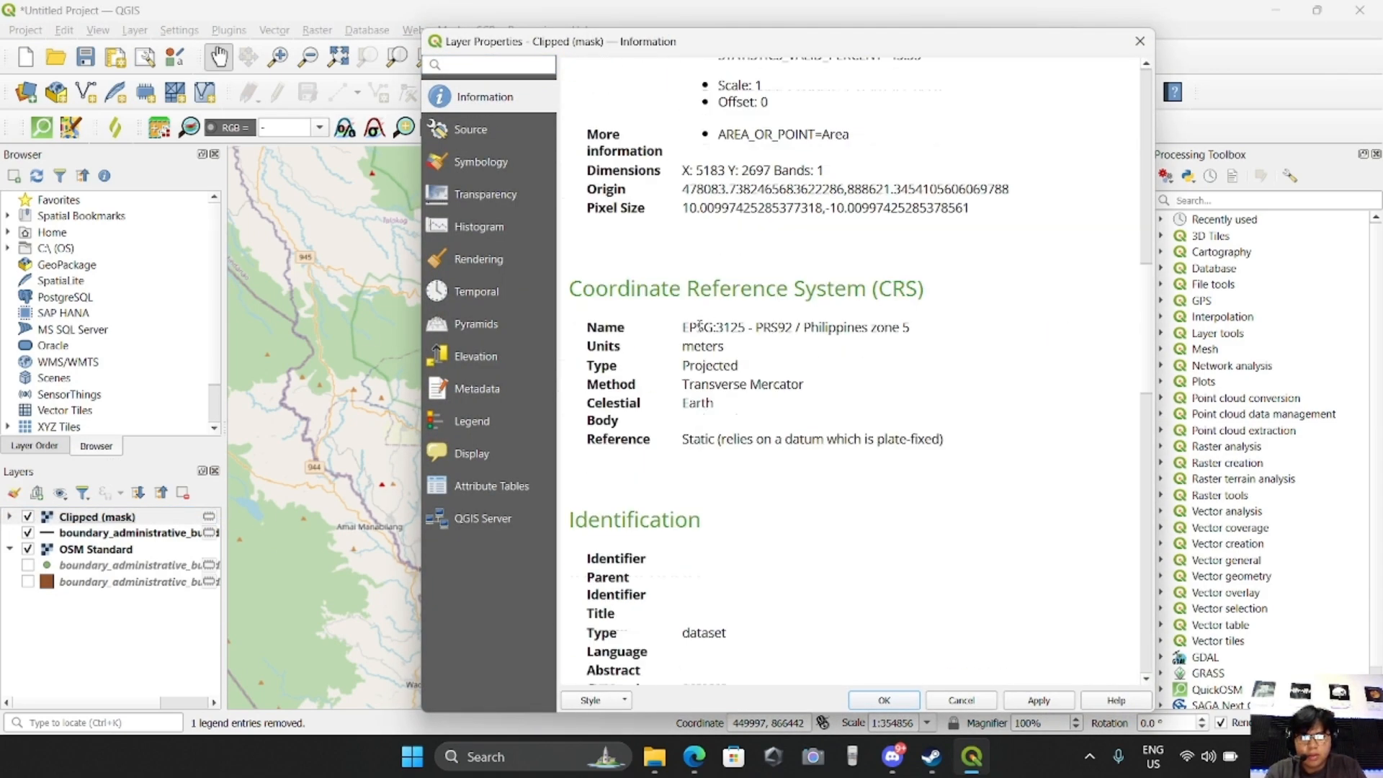
pyautogui.moveTo(682, 328)
pyautogui.mouseDown()
pyautogui.moveTo(936, 345)
pyautogui.moveTo(696, 328)
pyautogui.mouseUp()
pyautogui.click(950, 350)
pyautogui.click(850, 390)
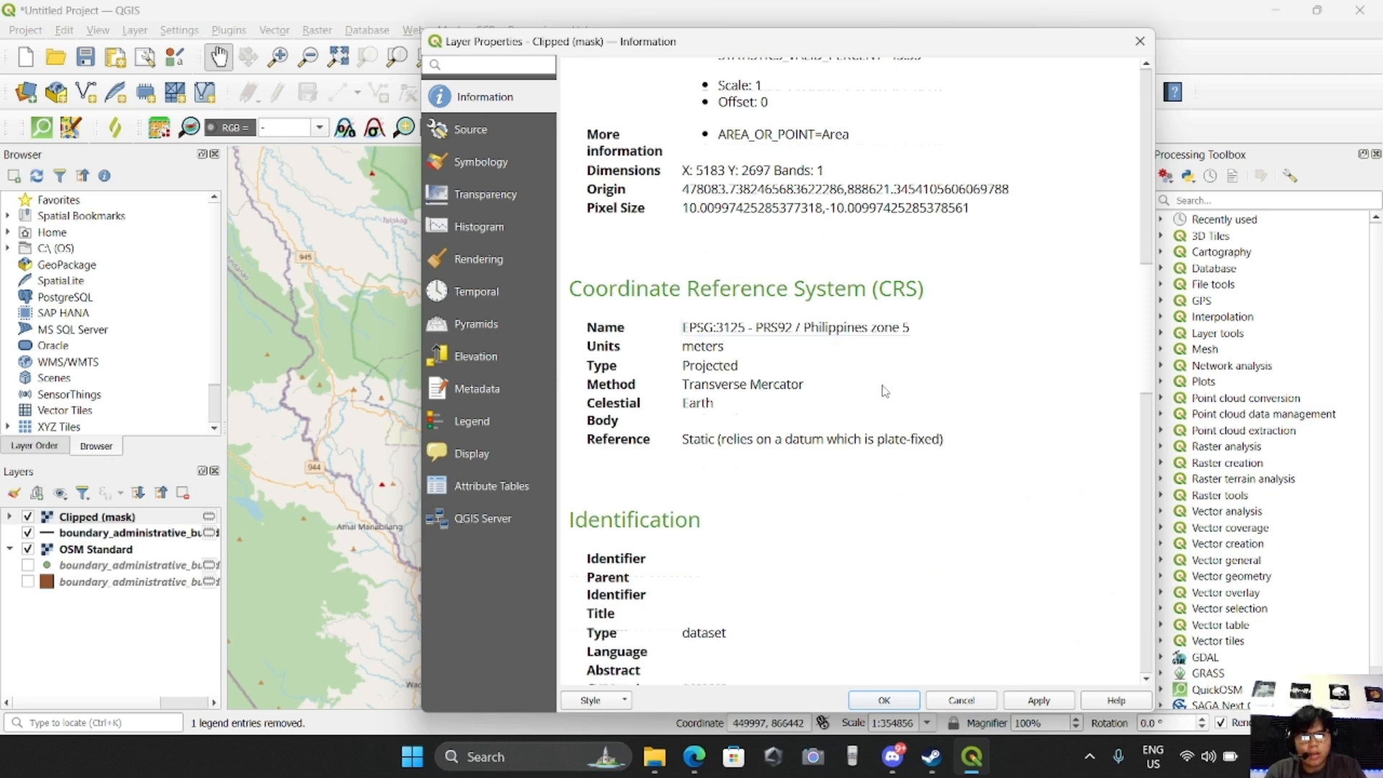
pyautogui.click(962, 701)
pyautogui.moveTo(871, 387); pyautogui.dragTo(788, 454)
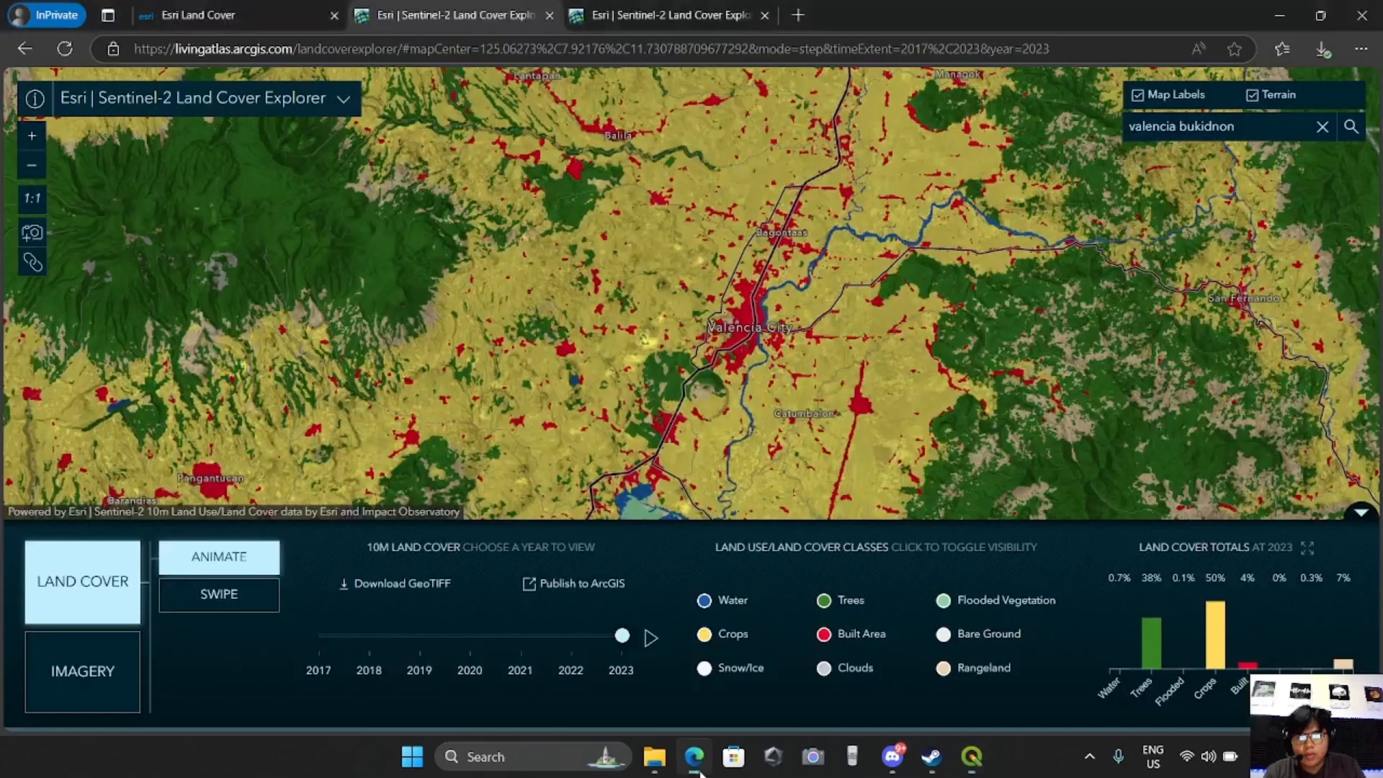
# Switch to the Esri Sentinel-2 Land Cover Explorer in the browser and examine the yearly land cover totals for the current map extent
pyautogui.click(693, 756)
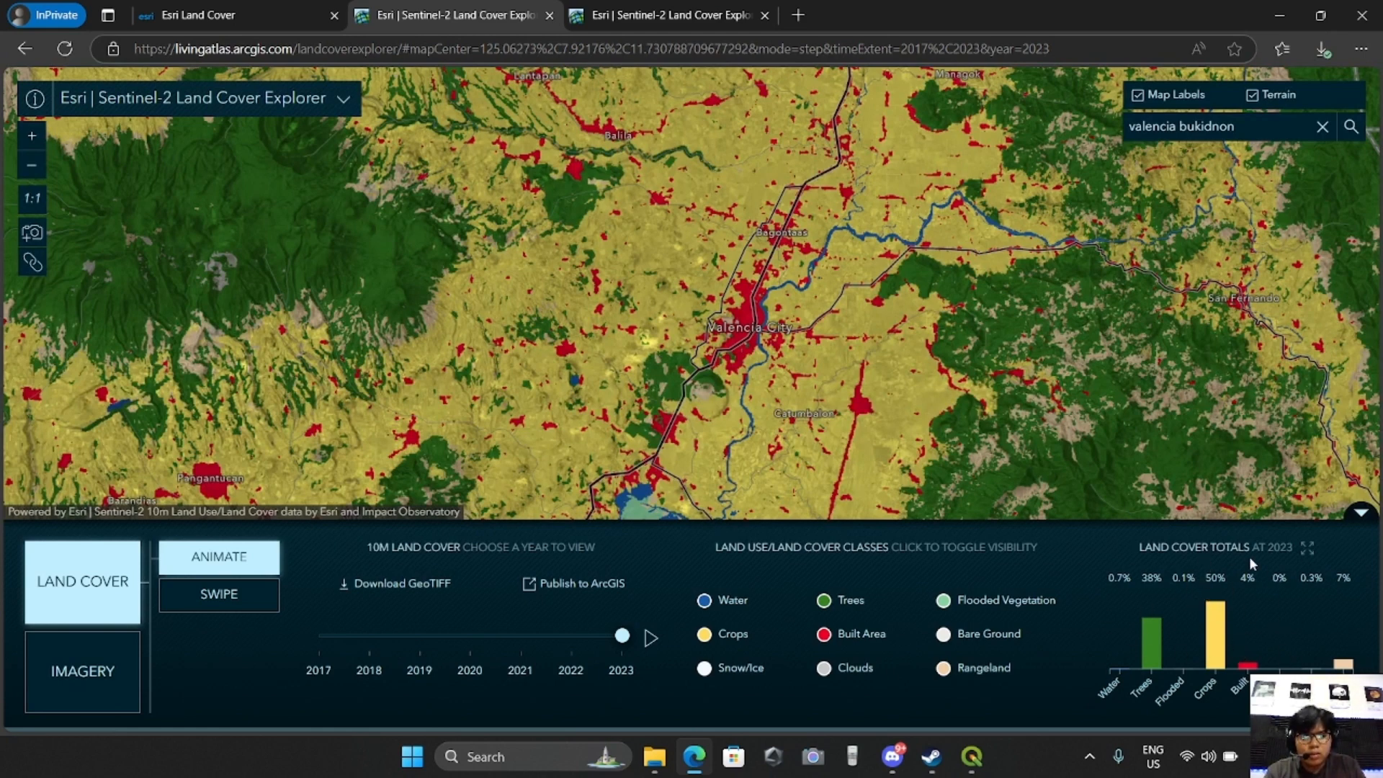
pyautogui.click(1308, 550)
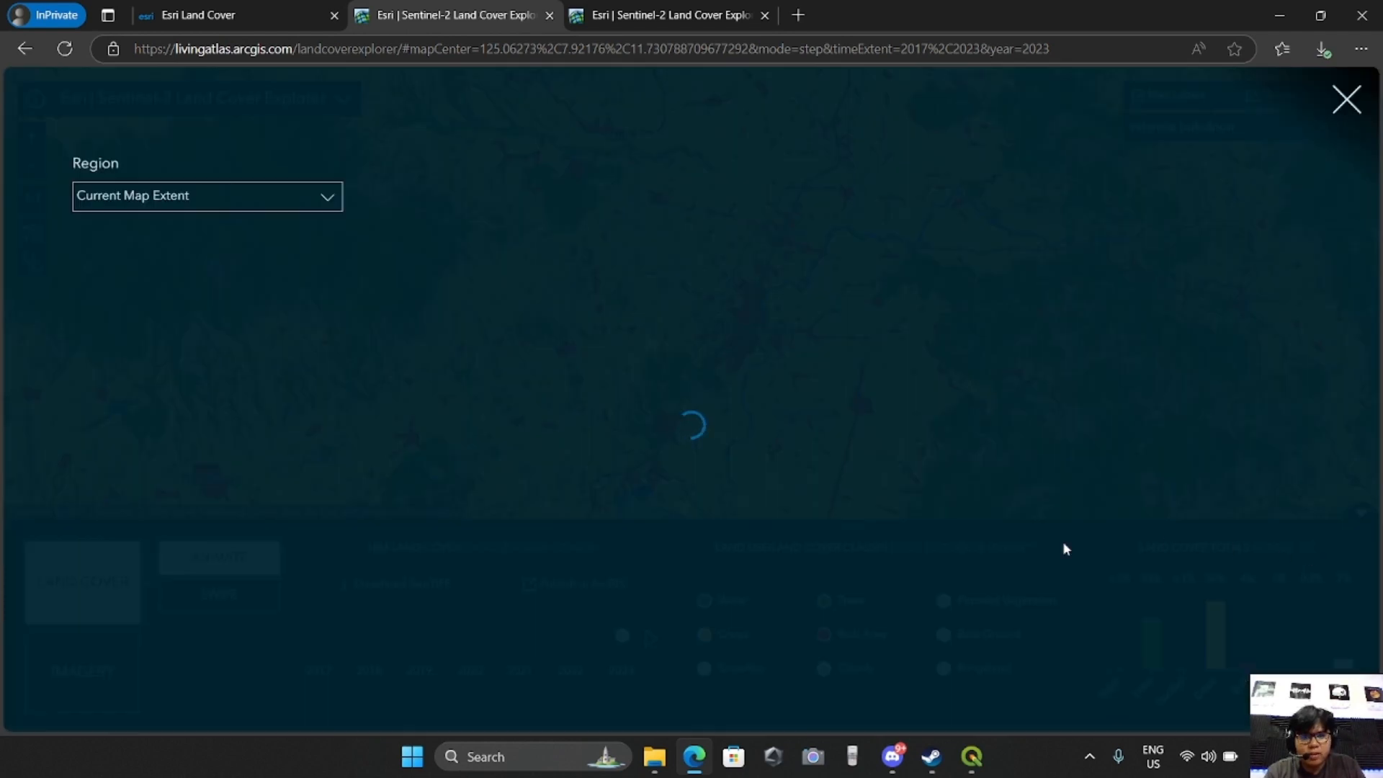
pyautogui.moveTo(397, 624)
pyautogui.mouseDown()
pyautogui.moveTo(377, 618)
pyautogui.moveTo(632, 617)
pyautogui.moveTo(374, 618)
pyautogui.moveTo(834, 598)
pyautogui.moveTo(382, 608)
pyautogui.mouseUp()
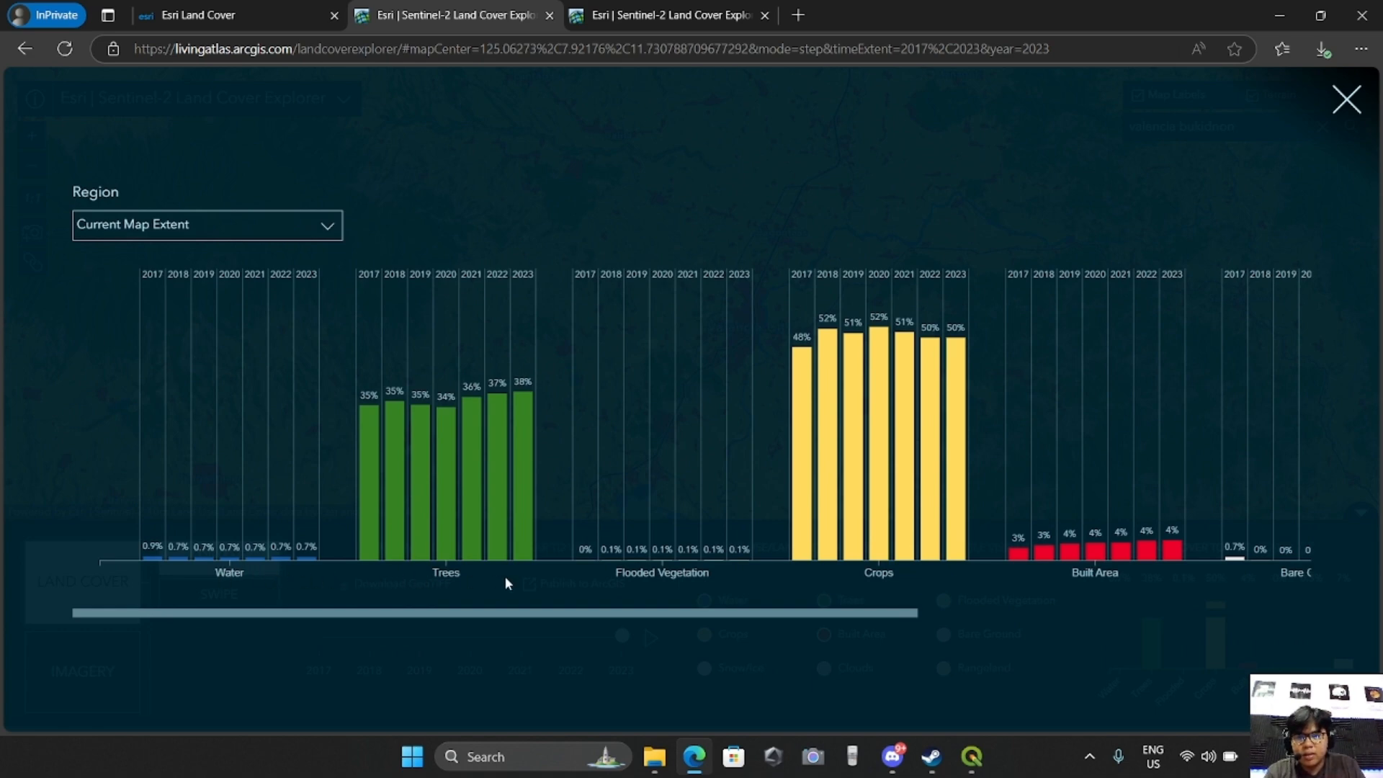
pyautogui.click(1353, 106)
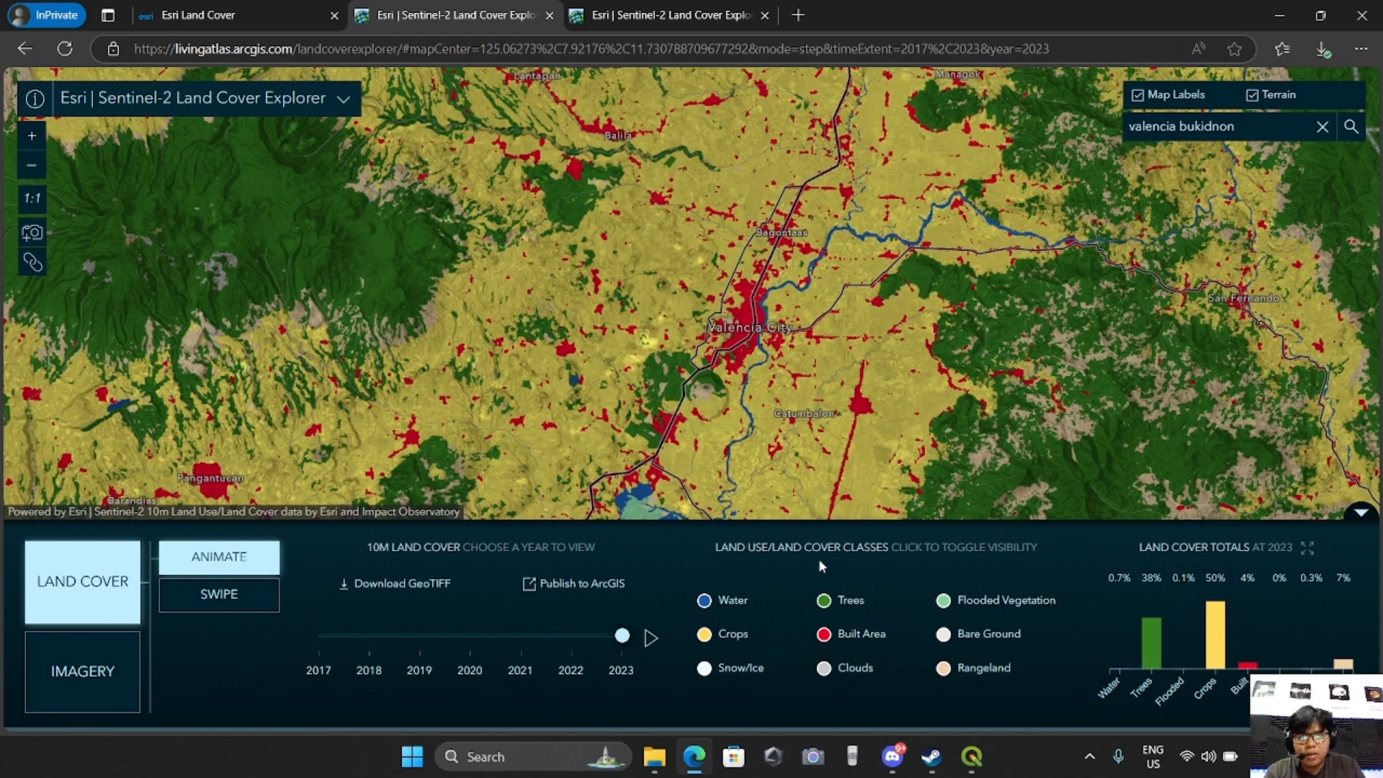
# Read the land cover class legend and the descriptions of classes such as Water, Trees and Built Area
pyautogui.moveTo(724, 609)
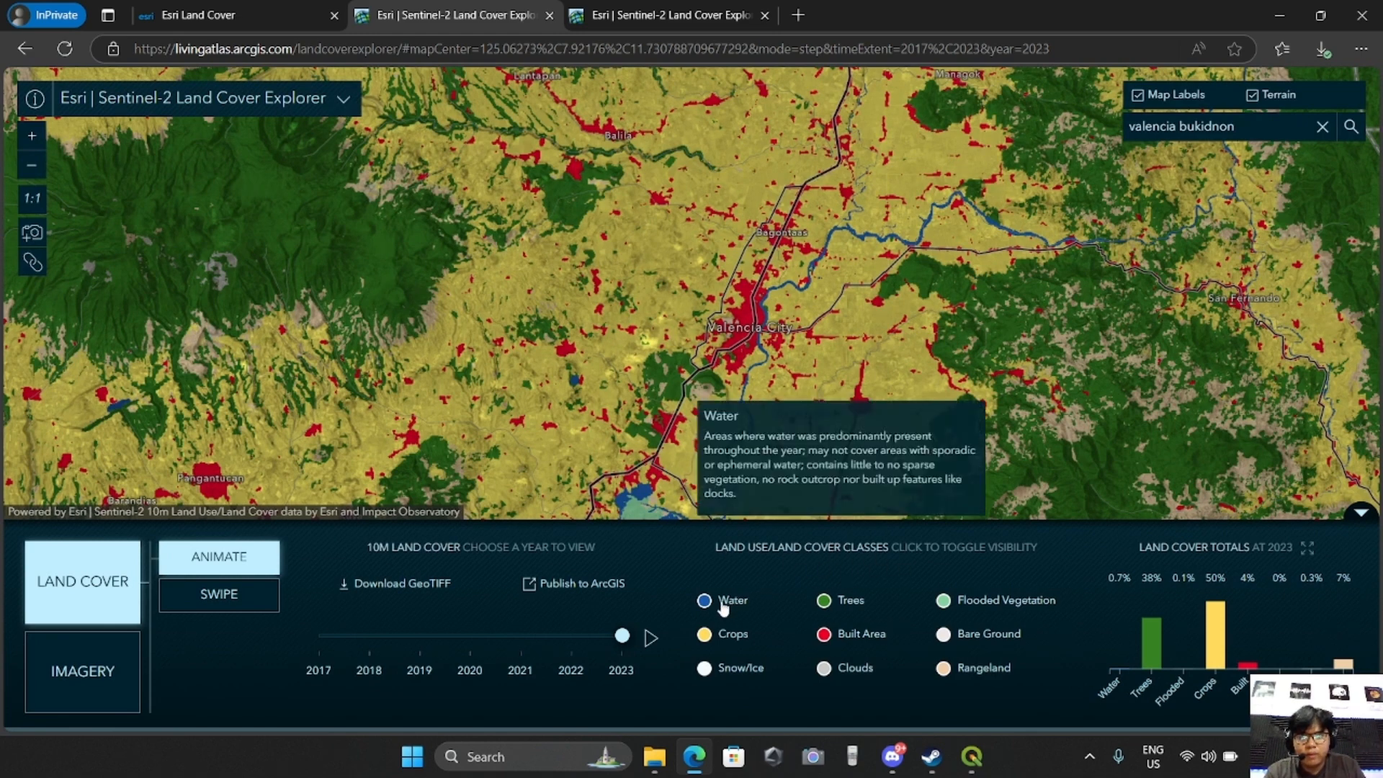
pyautogui.moveTo(723, 647)
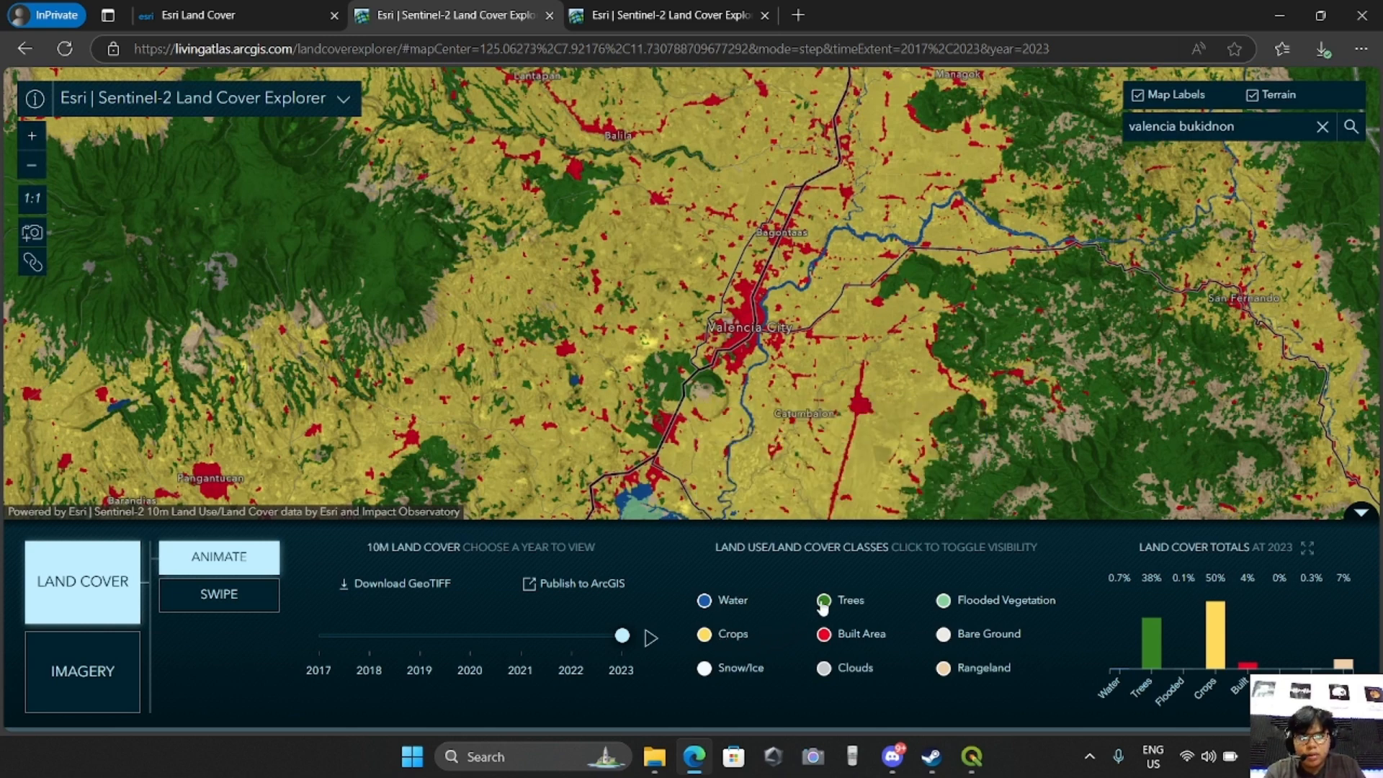
pyautogui.moveTo(824, 608)
pyautogui.moveTo(831, 639)
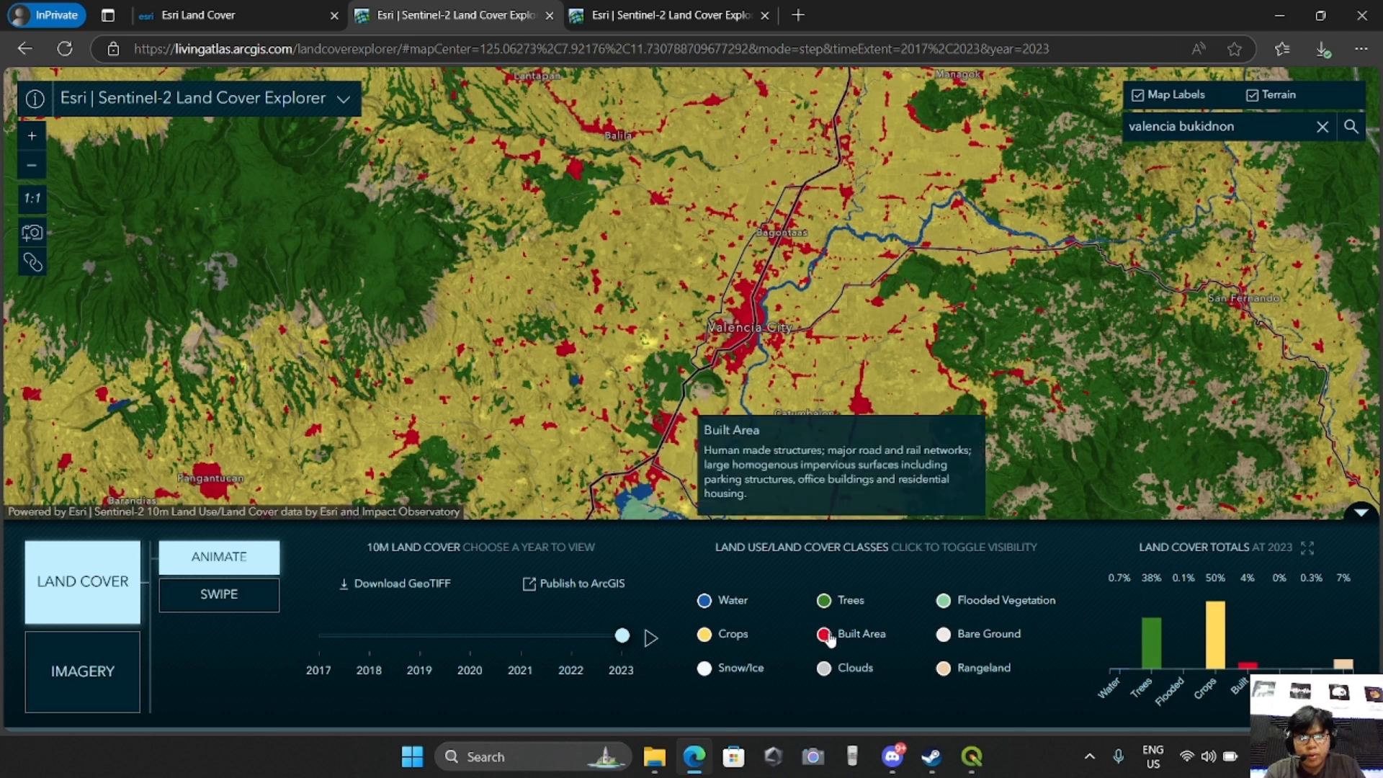
pyautogui.moveTo(986, 611)
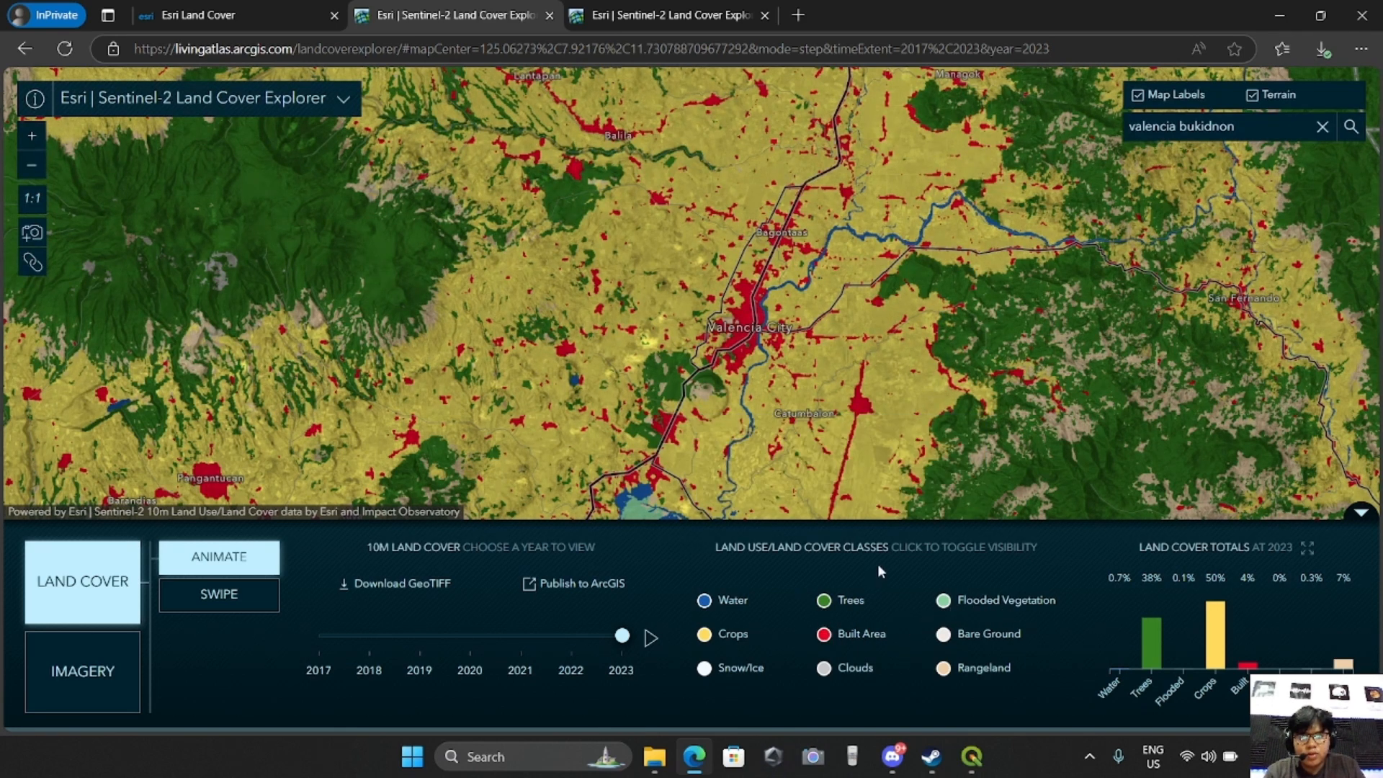
# Return to QGIS, open the Clipped (mask) layer's symbology and delete the class with value 0
pyautogui.click(971, 757)
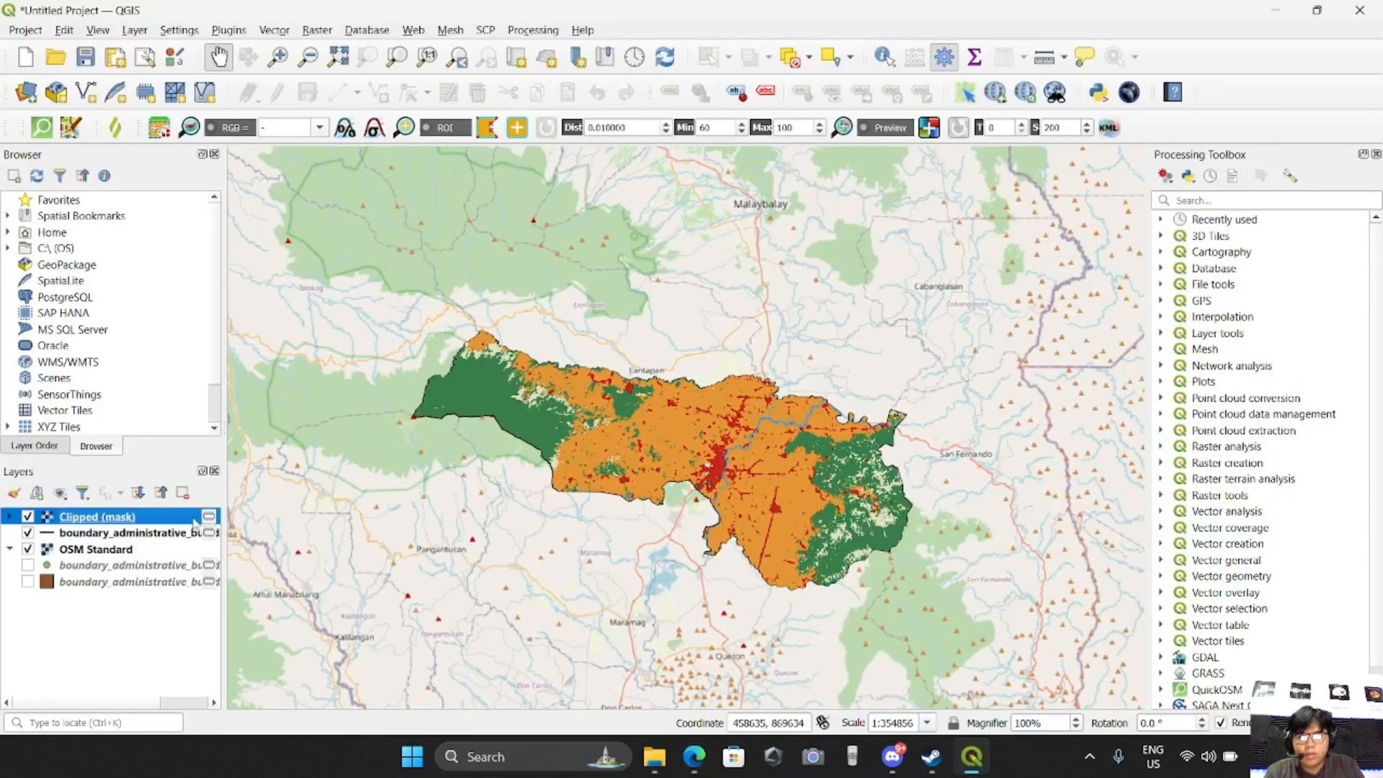
pyautogui.rightClick(127, 521)
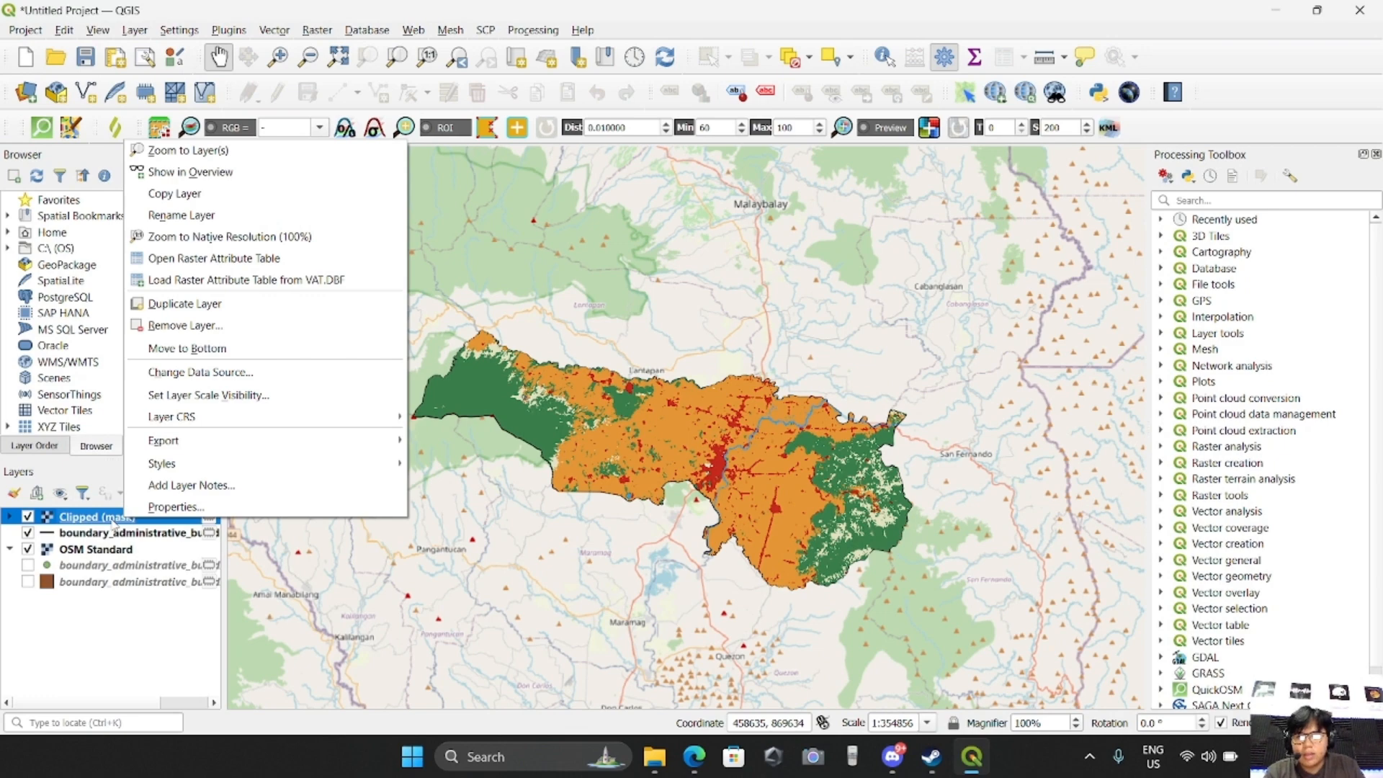
pyautogui.click(87, 520)
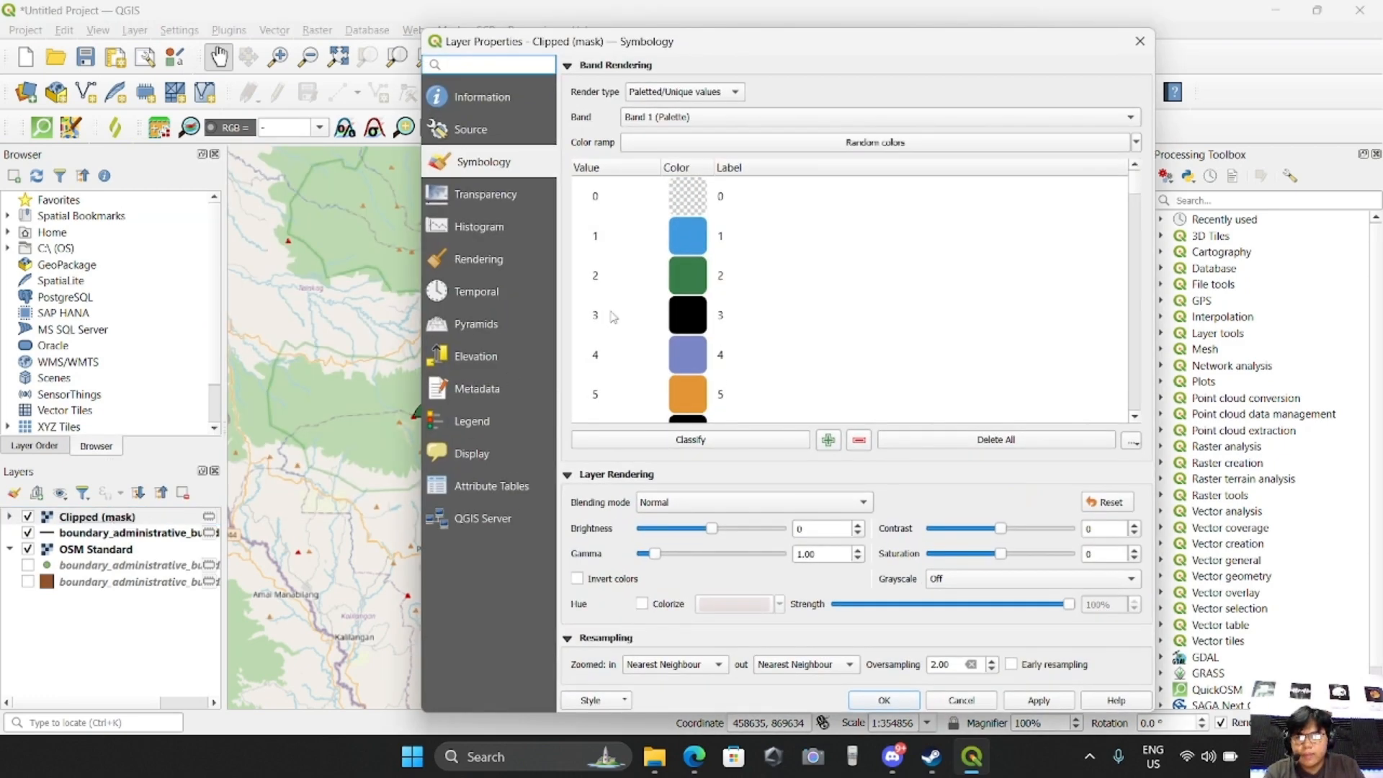
pyautogui.click(717, 201)
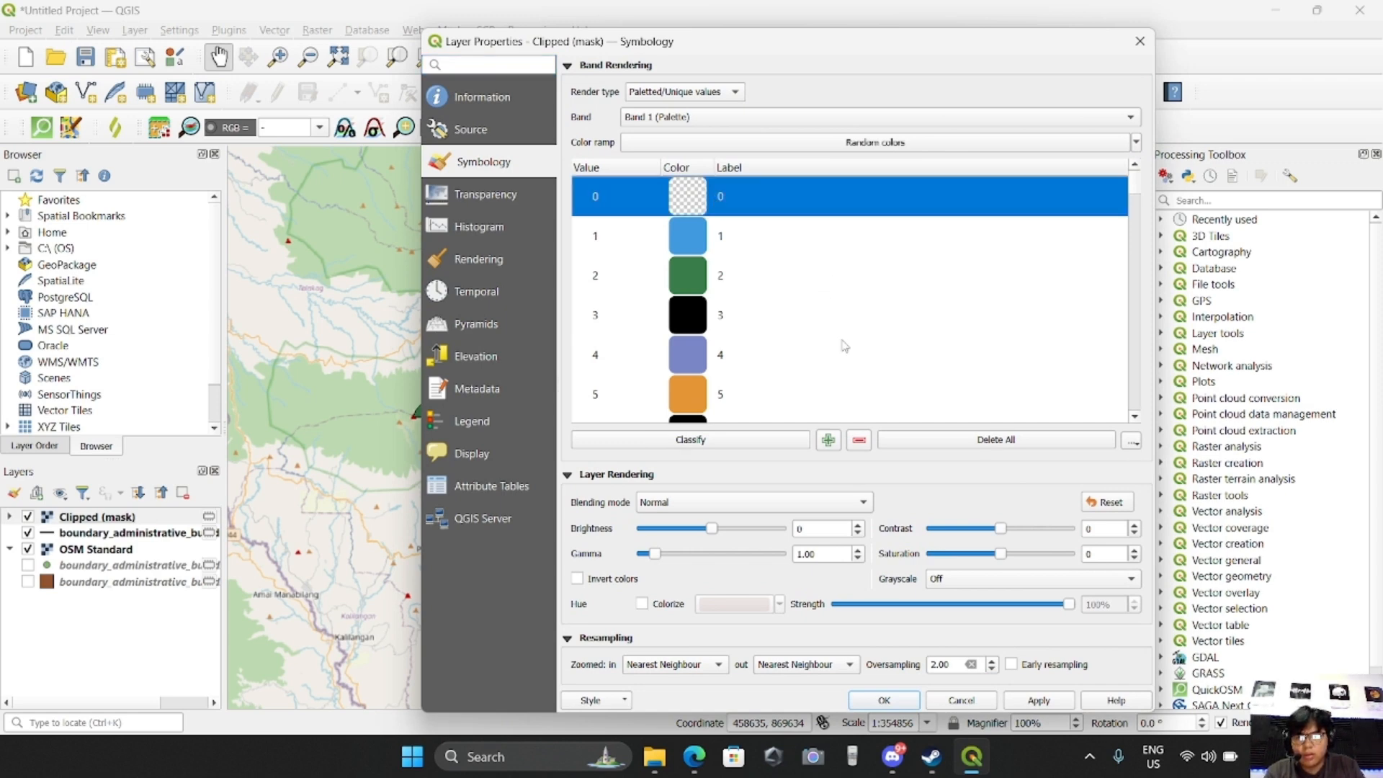
pyautogui.click(863, 440)
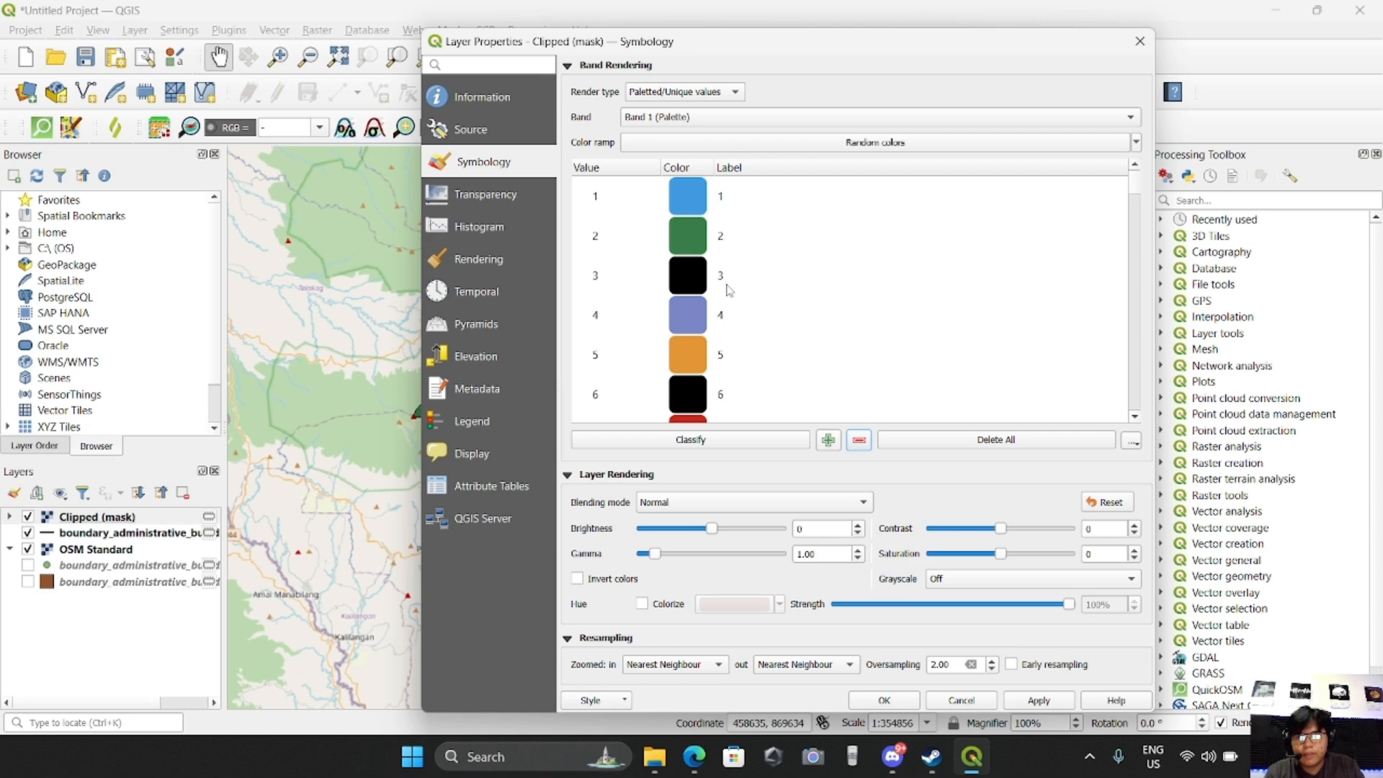
# Delete the unused classes with values 12 to 255 from the Clipped (mask) layer's palette
pyautogui.scroll(-3, 730, 283)
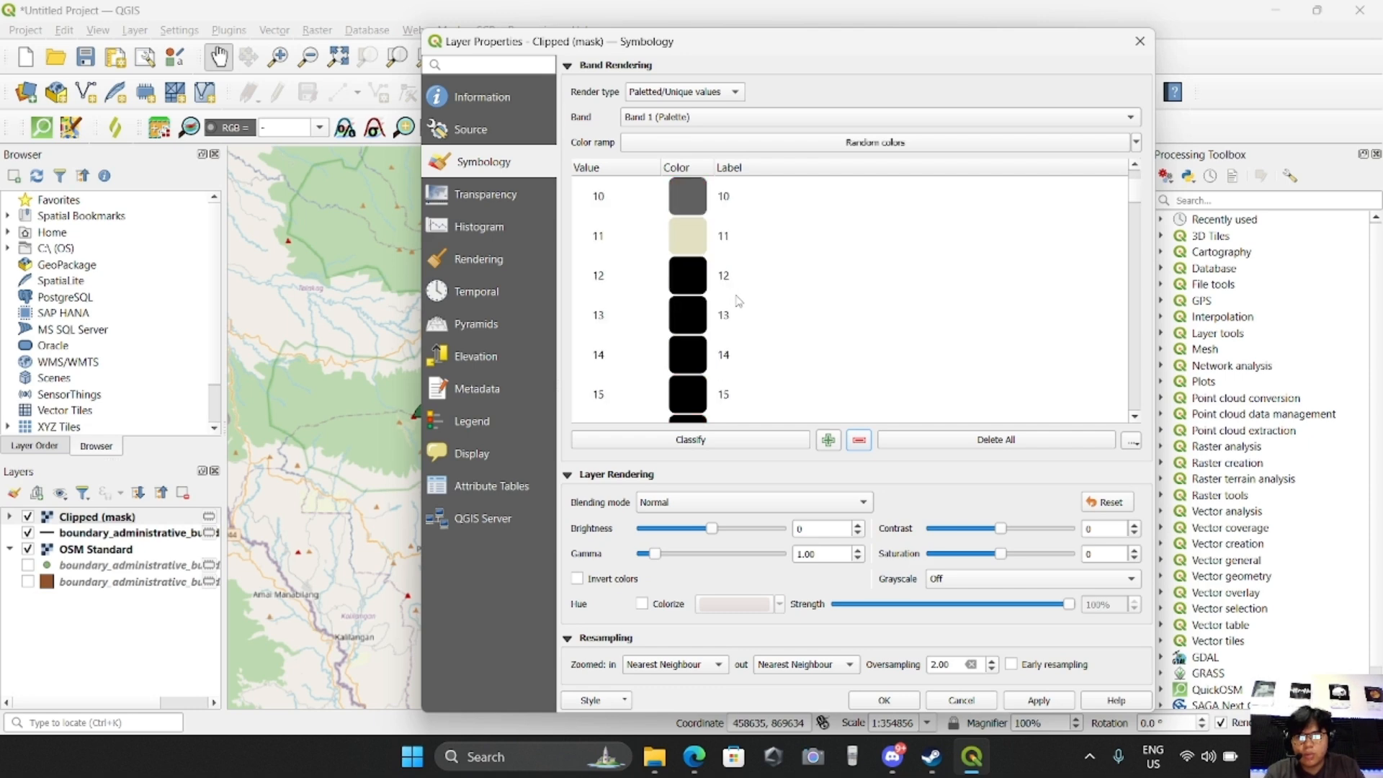
pyautogui.click(735, 292)
pyautogui.scroll(3, 811, 301)
pyautogui.scroll(-3, 814, 310)
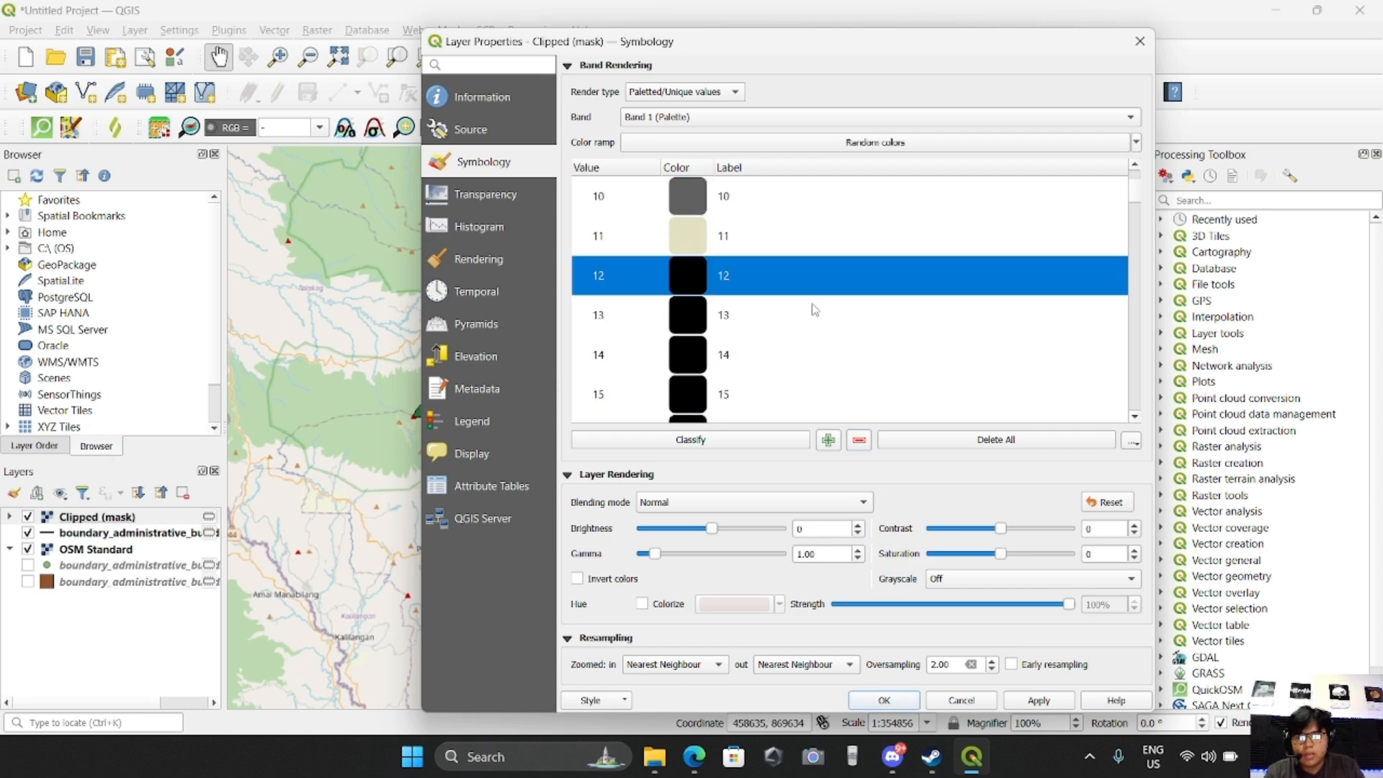
pyautogui.scroll(-4, 753, 311)
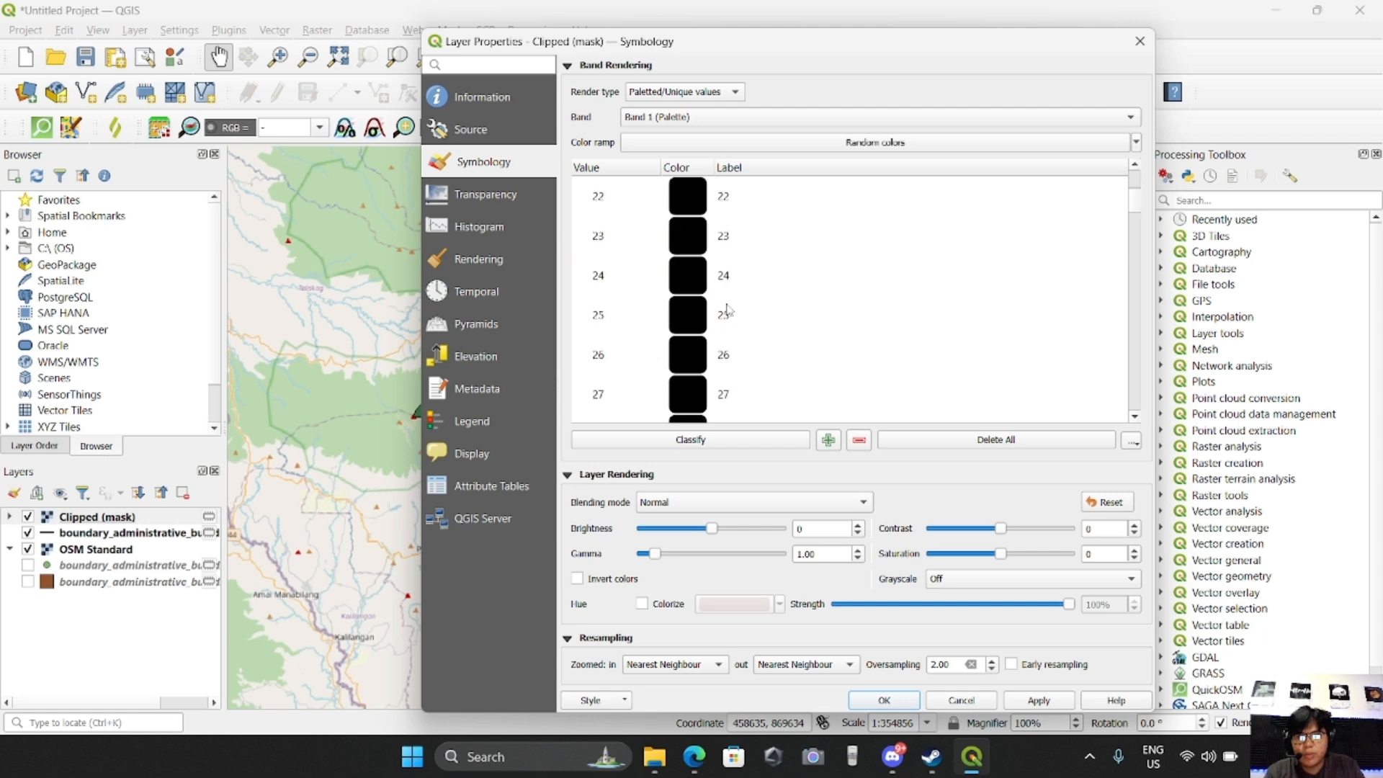
pyautogui.scroll(5, 726, 311)
pyautogui.moveTo(1137, 200); pyautogui.dragTo(1118, 404)
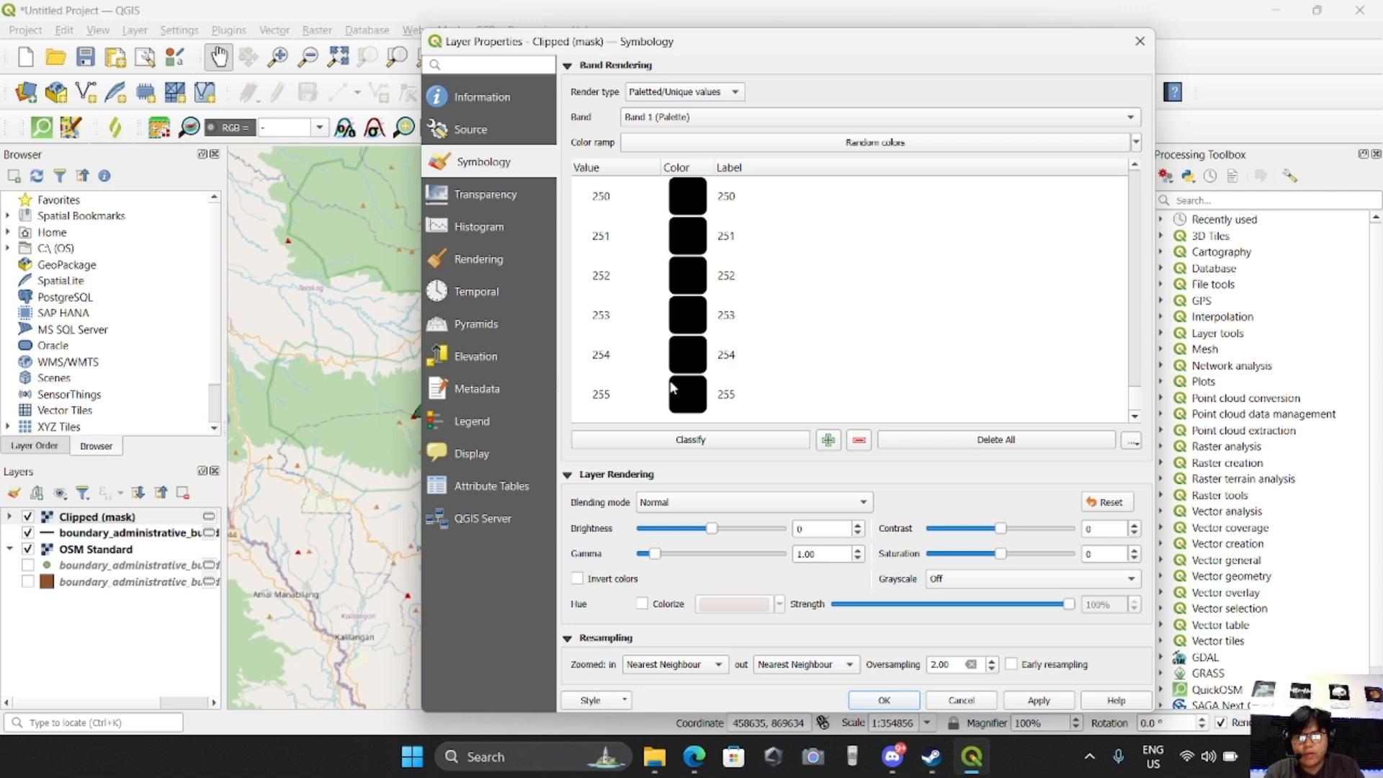
pyautogui.keyDown('shift'); pyautogui.click(683, 406); pyautogui.keyUp('shift')
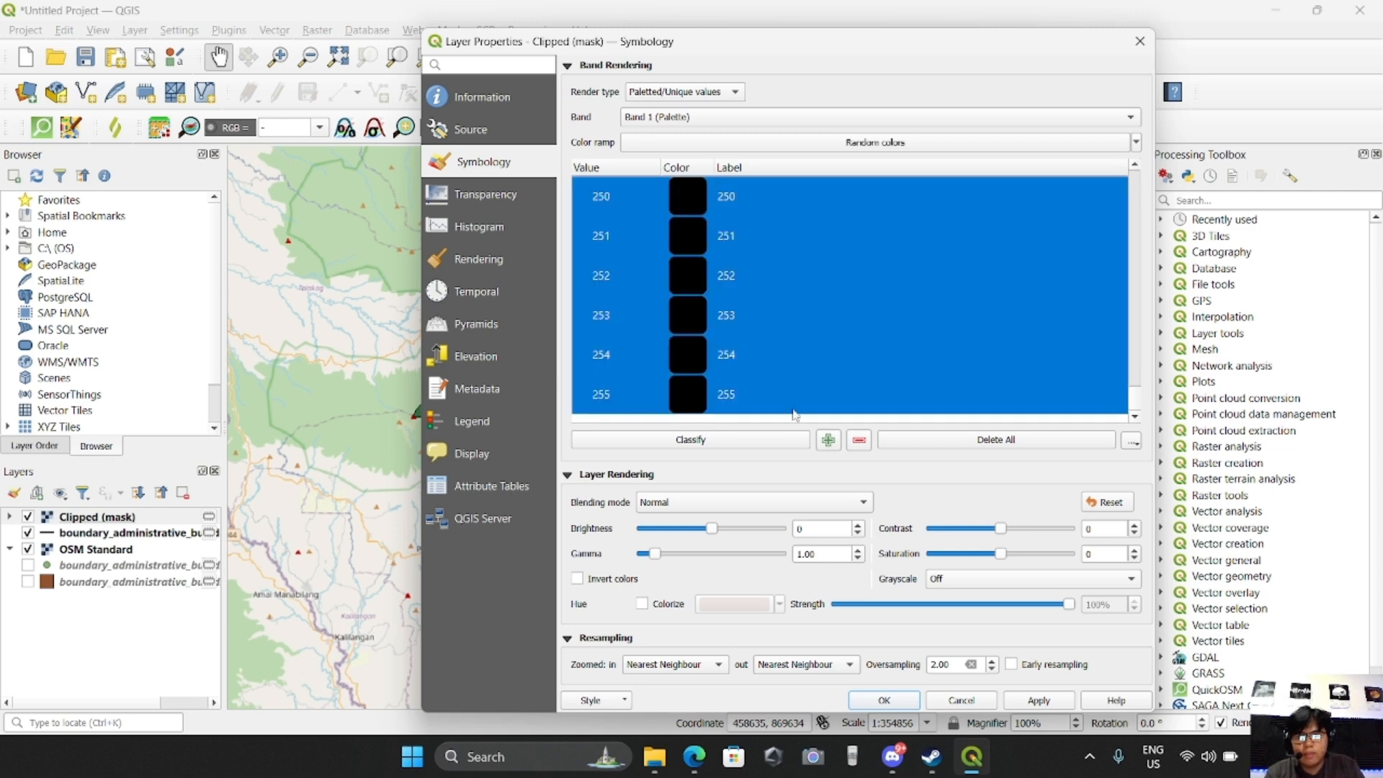
pyautogui.click(859, 440)
pyautogui.scroll(1, 759, 339)
pyautogui.scroll(1, 755, 339)
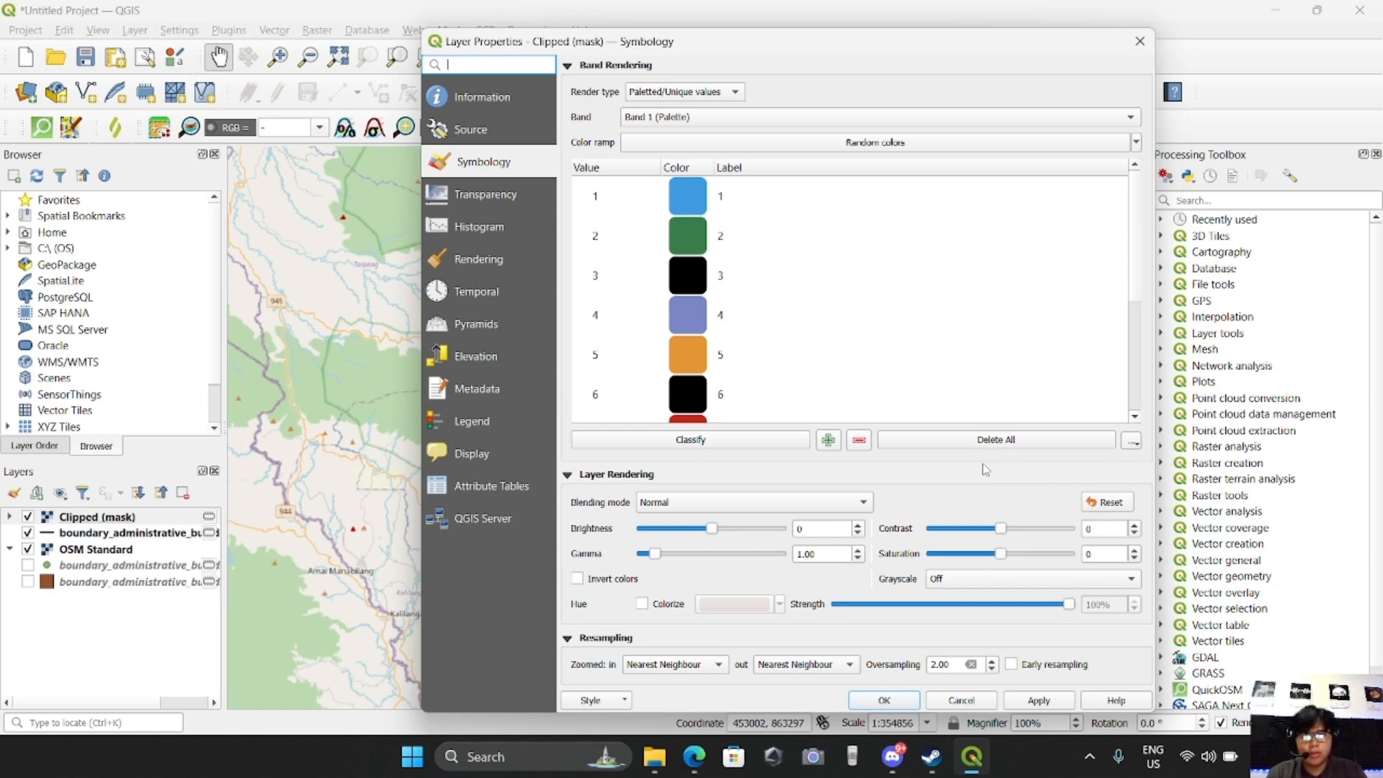
# Classify the Clipped (mask) raster again by its unique values and compare the class colours with the land cover on the map
pyautogui.moveTo(718, 45); pyautogui.dragTo(991, 68)
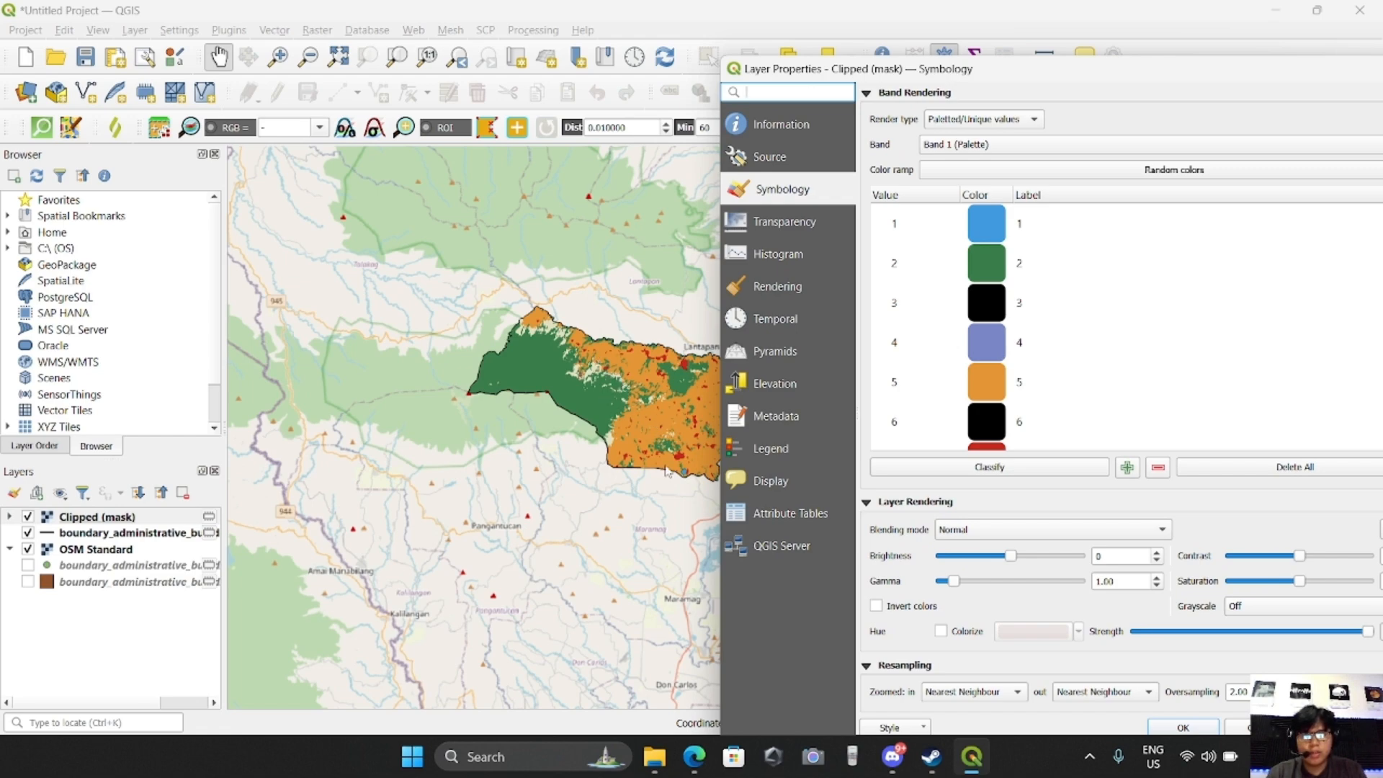
pyautogui.moveTo(1060, 76); pyautogui.dragTo(571, 22)
pyautogui.click(535, 409)
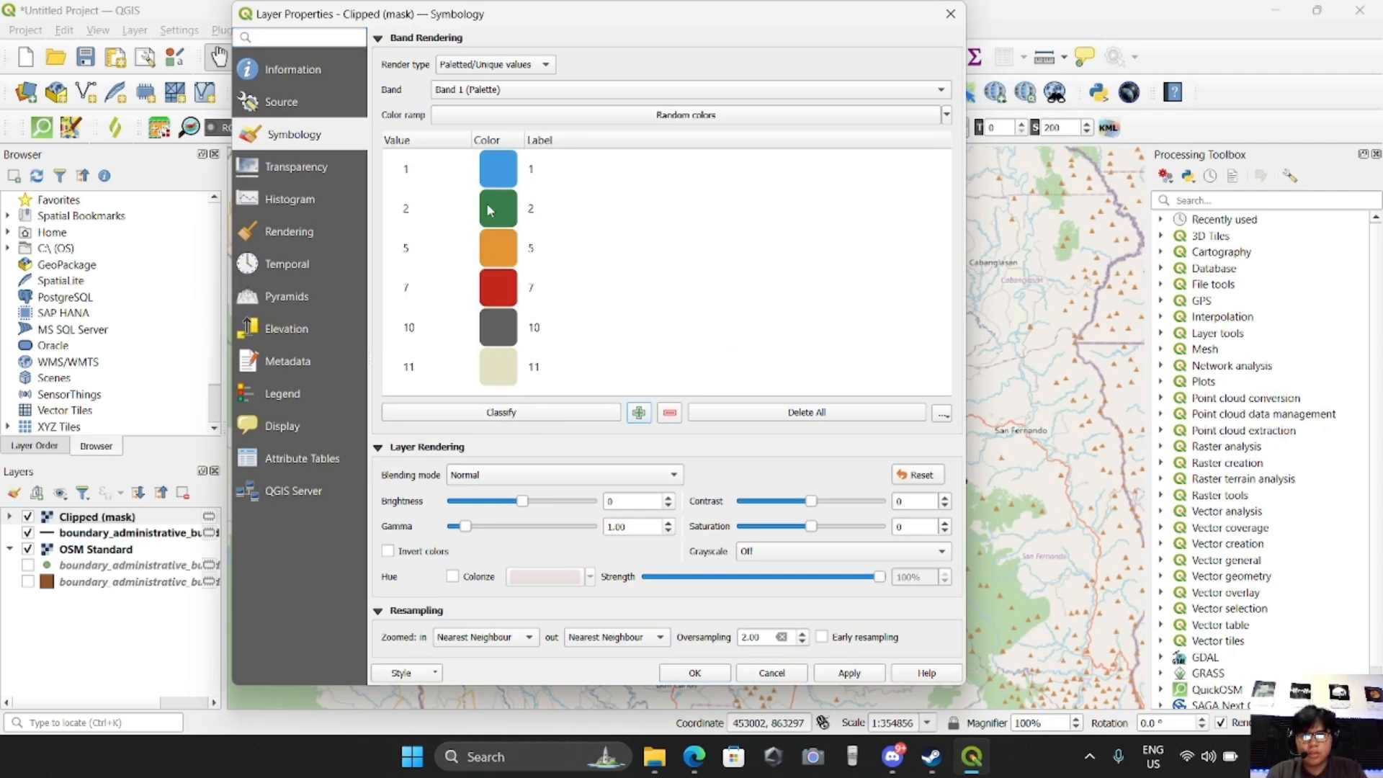
pyautogui.moveTo(598, 11); pyautogui.dragTo(396, 226)
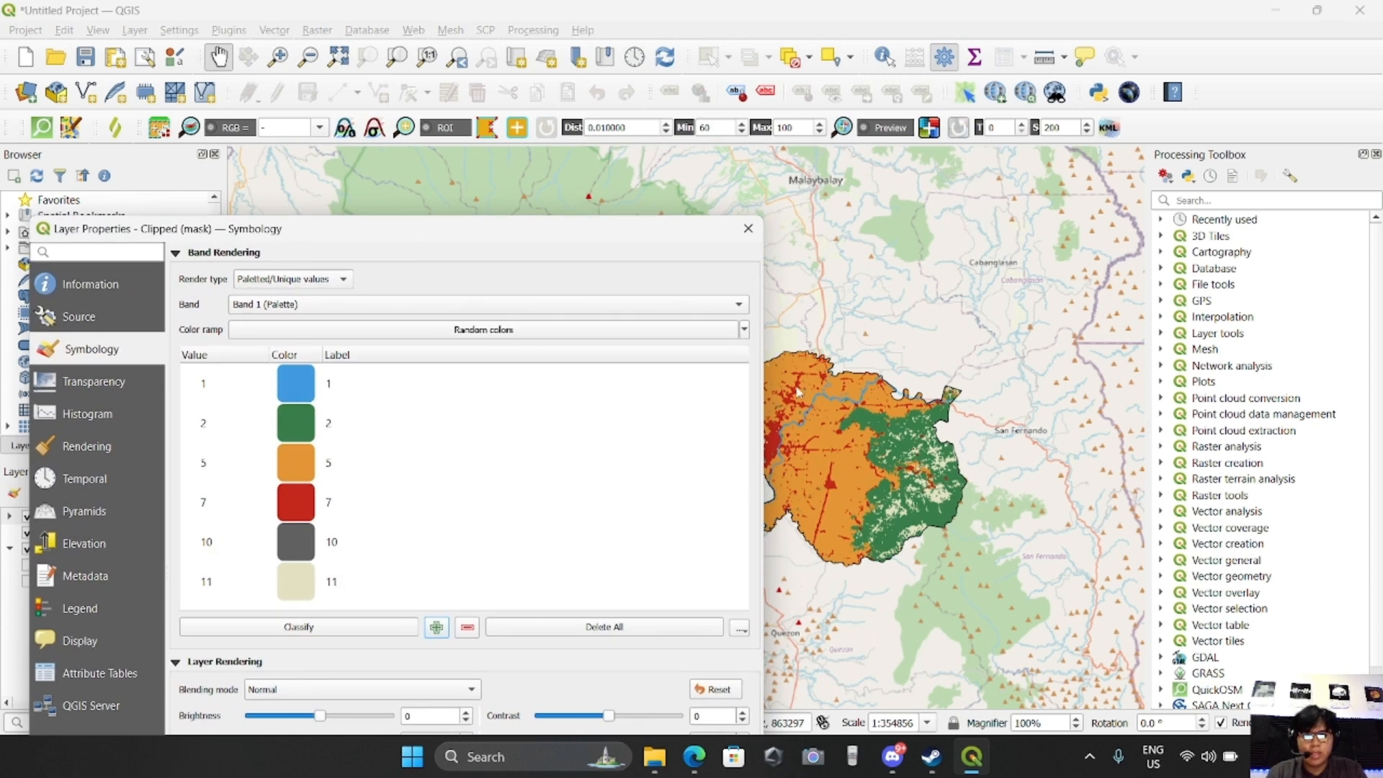
pyautogui.moveTo(608, 231); pyautogui.dragTo(457, 451)
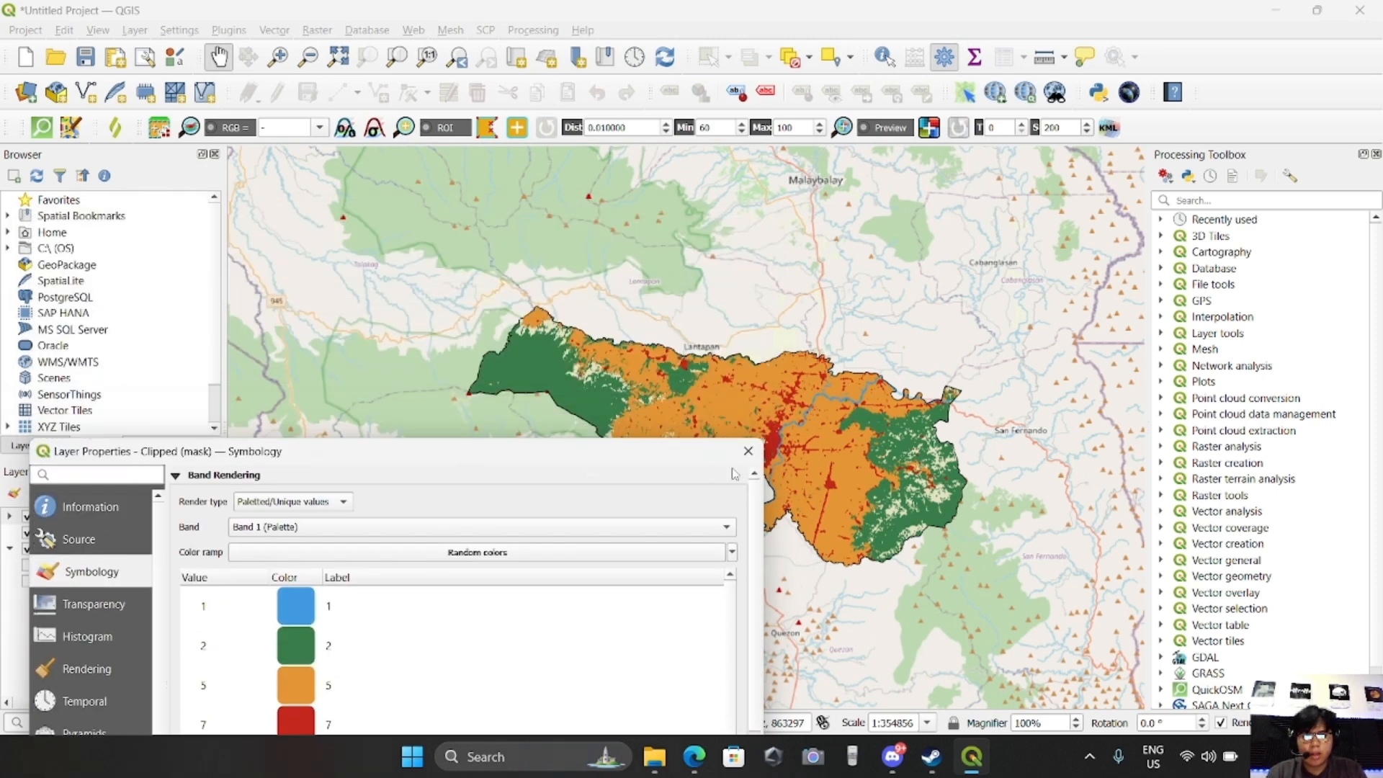
pyautogui.moveTo(577, 453); pyautogui.dragTo(865, 164)
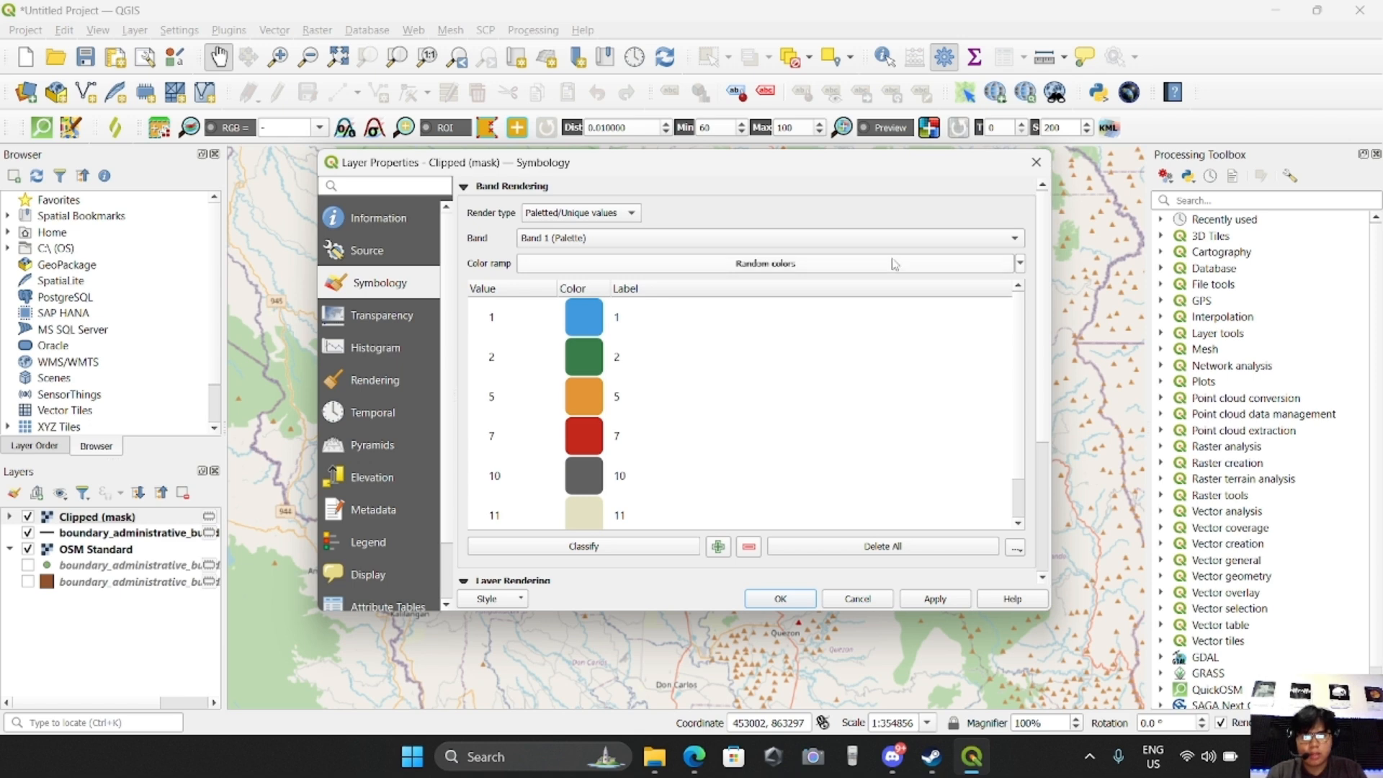
pyautogui.moveTo(911, 176); pyautogui.dragTo(1124, 189)
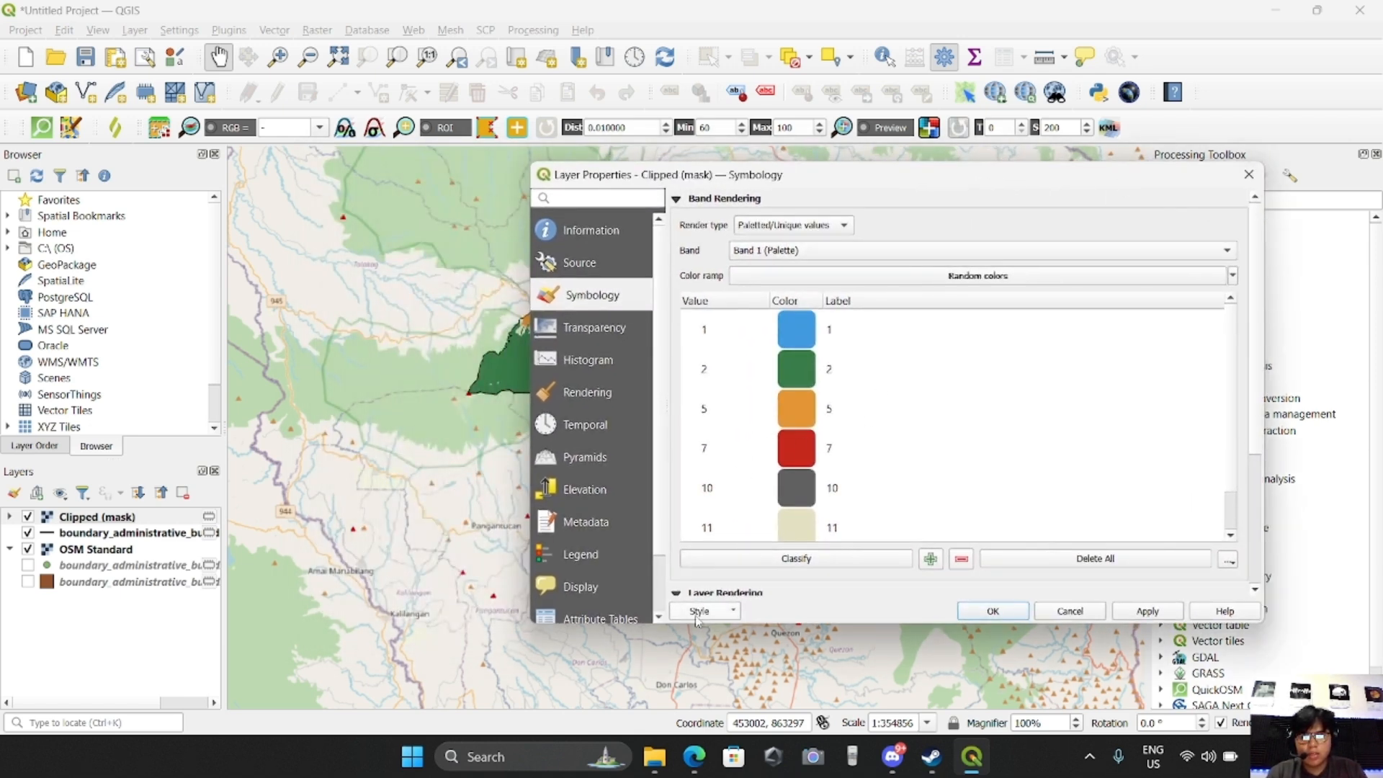
# Switch to the Esri Sentinel-2 Land Cover Explorer in the browser and read the names of its land cover classes
pyautogui.moveTo(697, 765)
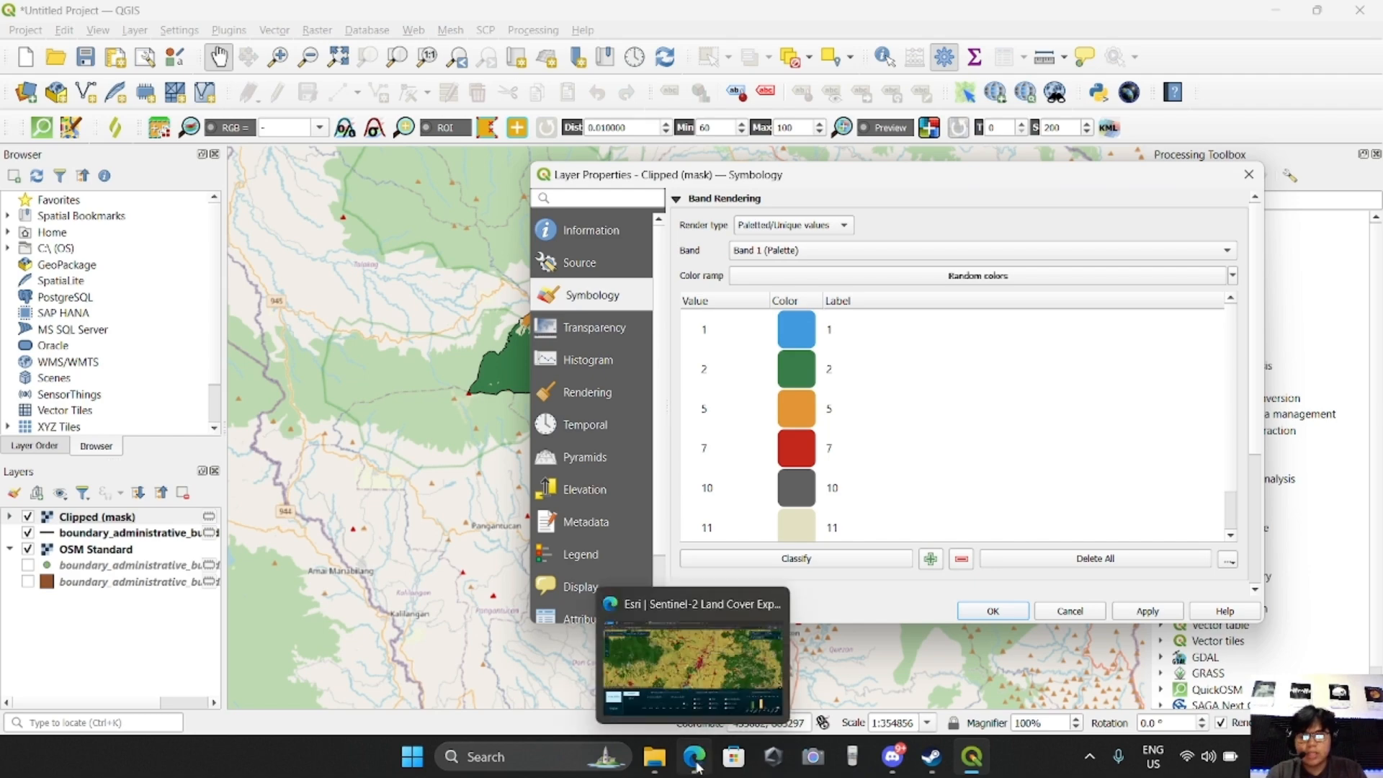
pyautogui.click(697, 765)
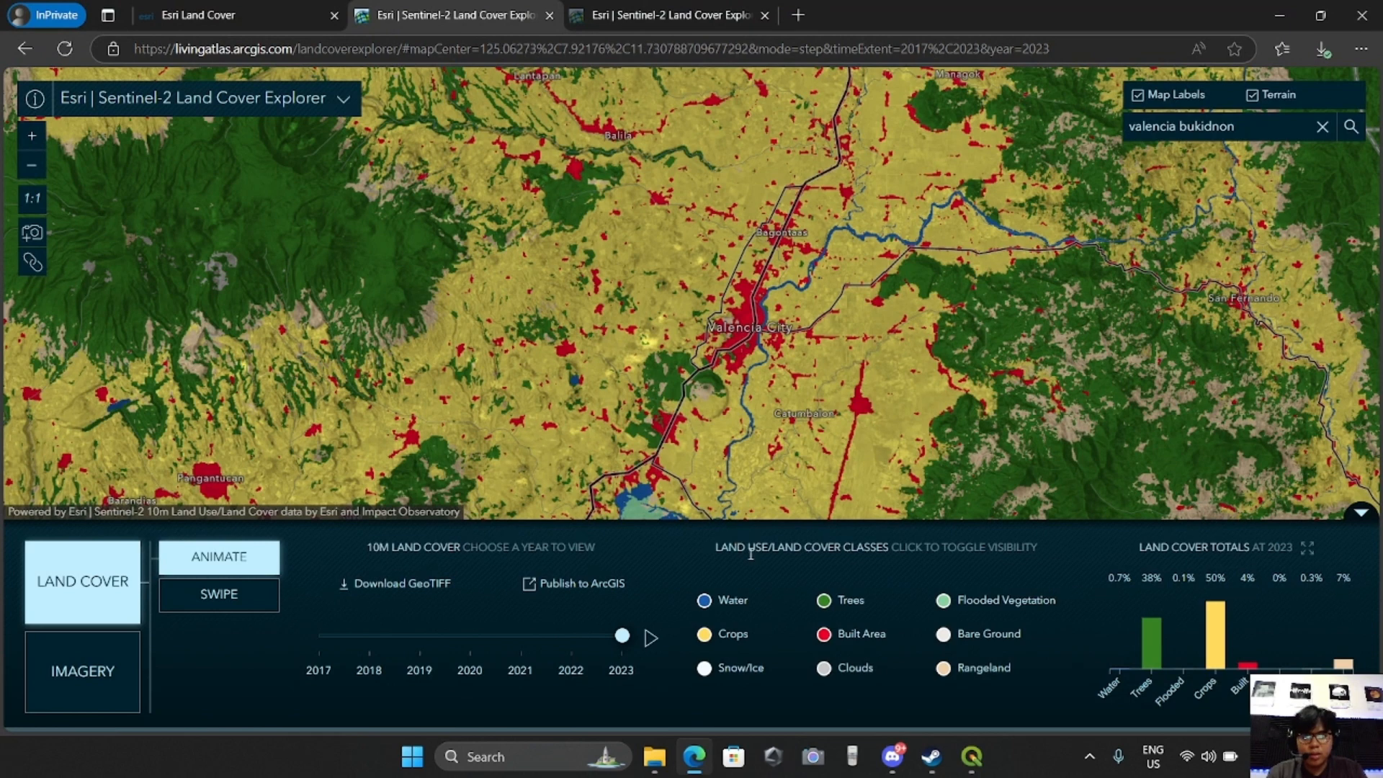
pyautogui.moveTo(725, 551); pyautogui.dragTo(824, 558)
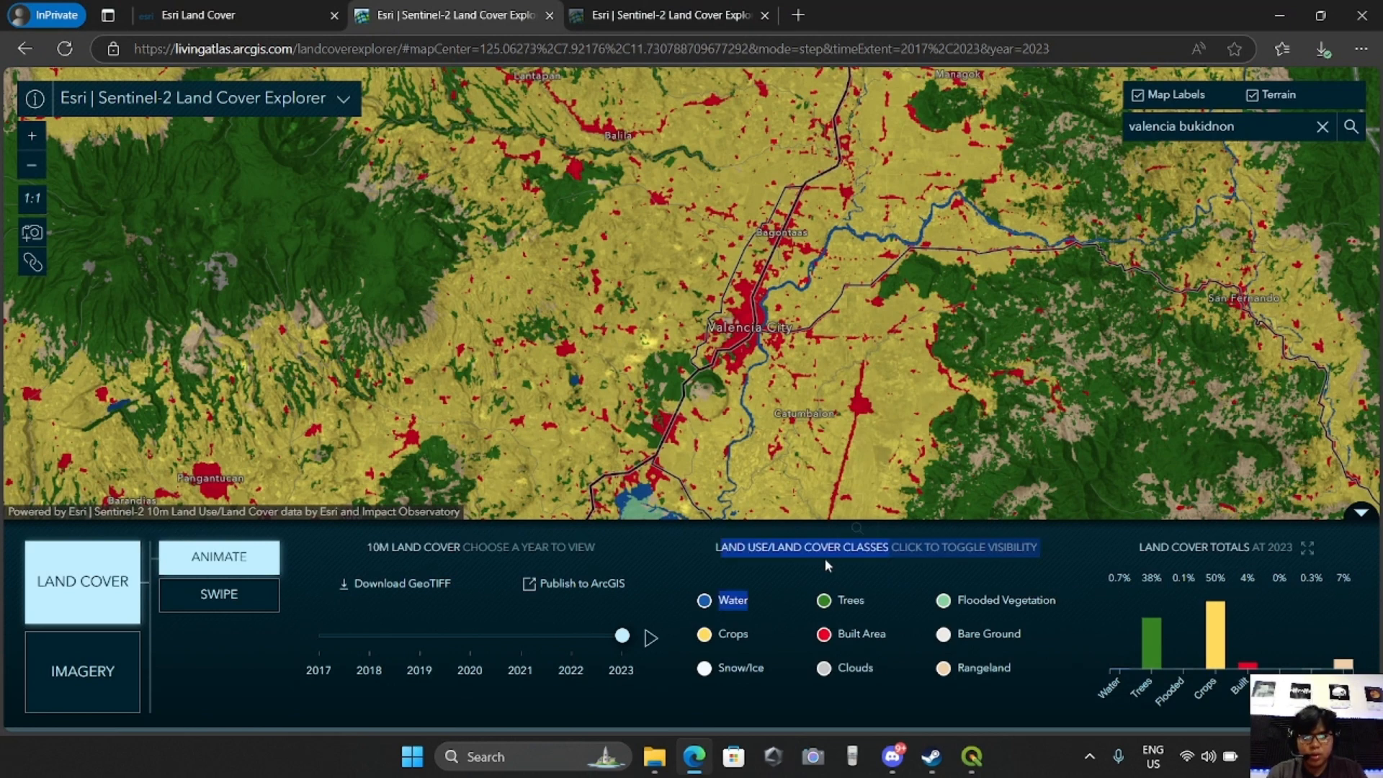
pyautogui.click(857, 551)
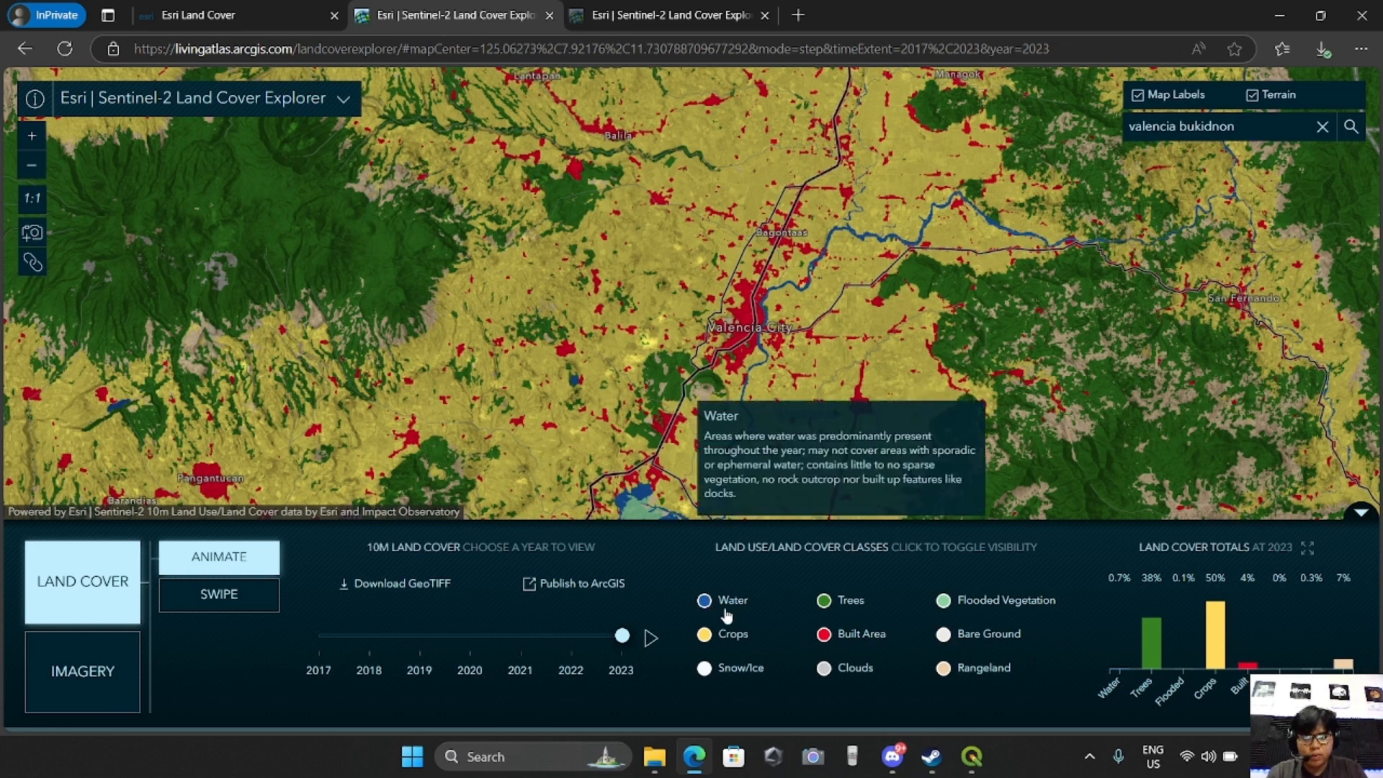
pyautogui.moveTo(842, 610)
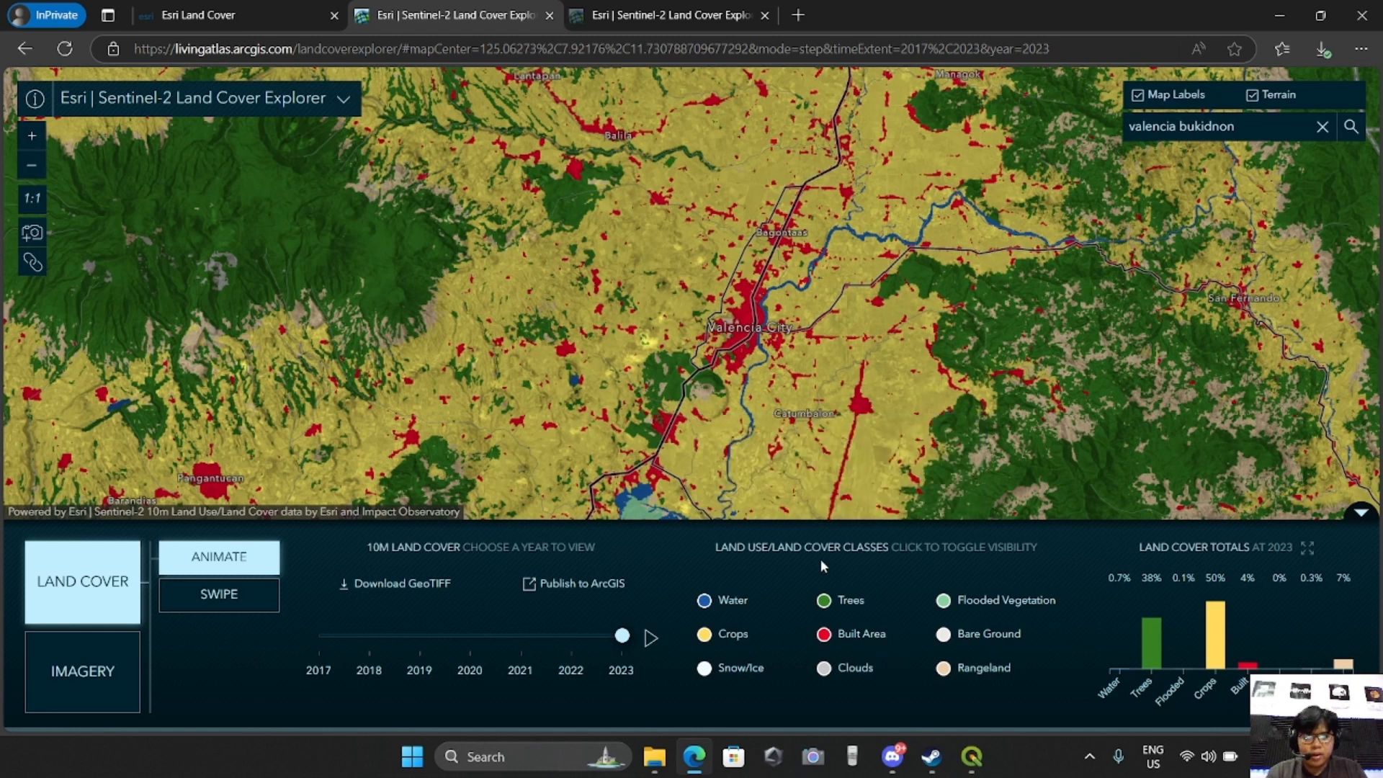
# Return to QGIS and label the palette classes 1, 2, 5 and 7 as Water, Trees, Crops and Built-Area
pyautogui.moveTo(972, 756)
pyautogui.click(992, 697)
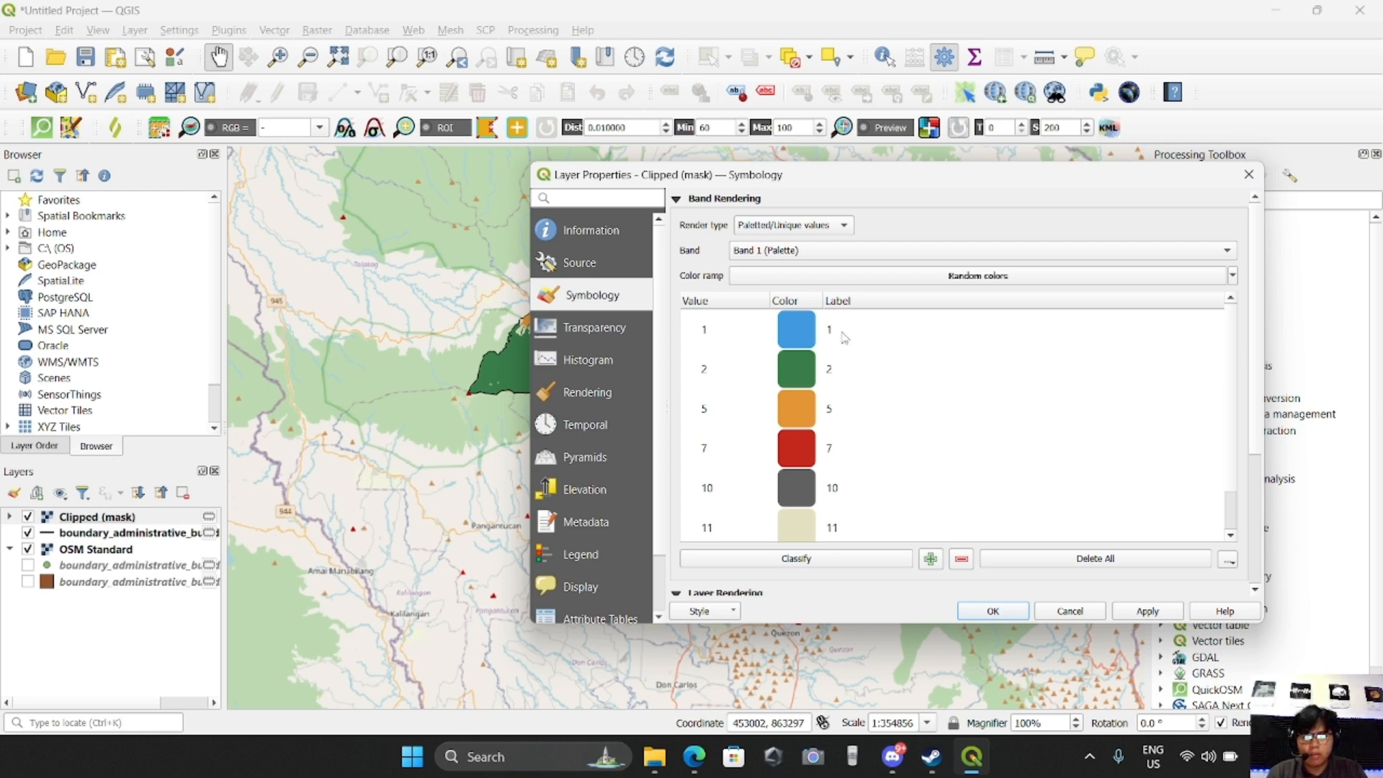
pyautogui.moveTo(864, 180); pyautogui.dragTo(753, 141)
pyautogui.click(717, 290)
pyautogui.click(717, 290)
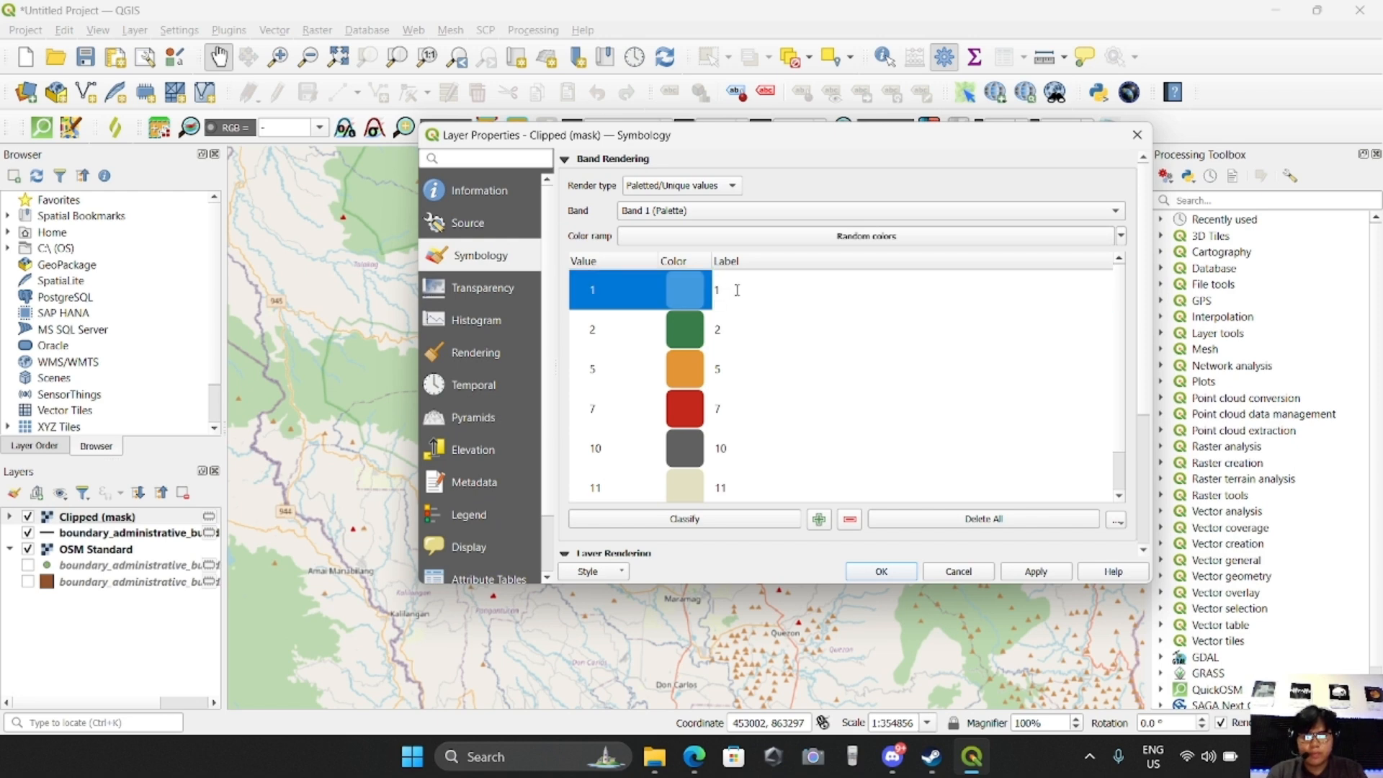
pyautogui.write('Water')
pyautogui.doubleClick(720, 332)
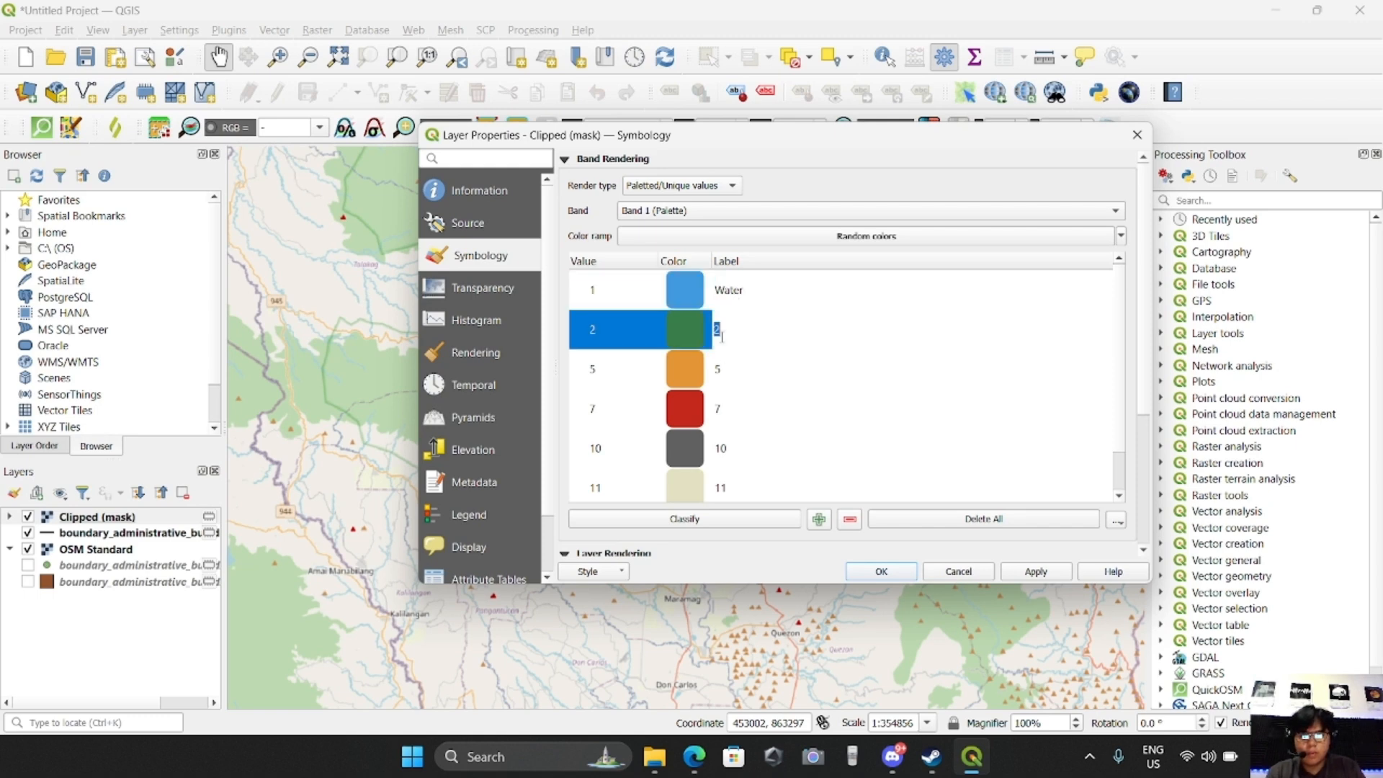
pyautogui.write('Trees')
pyautogui.doubleClick(741, 371)
pyautogui.write('Crops')
pyautogui.doubleClick(723, 408)
pyautogui.write('Built Area')
# Check the remaining class names in the Esri legend and label class 10 Bareground and class 11 Rangeland
pyautogui.doubleClick(732, 459)
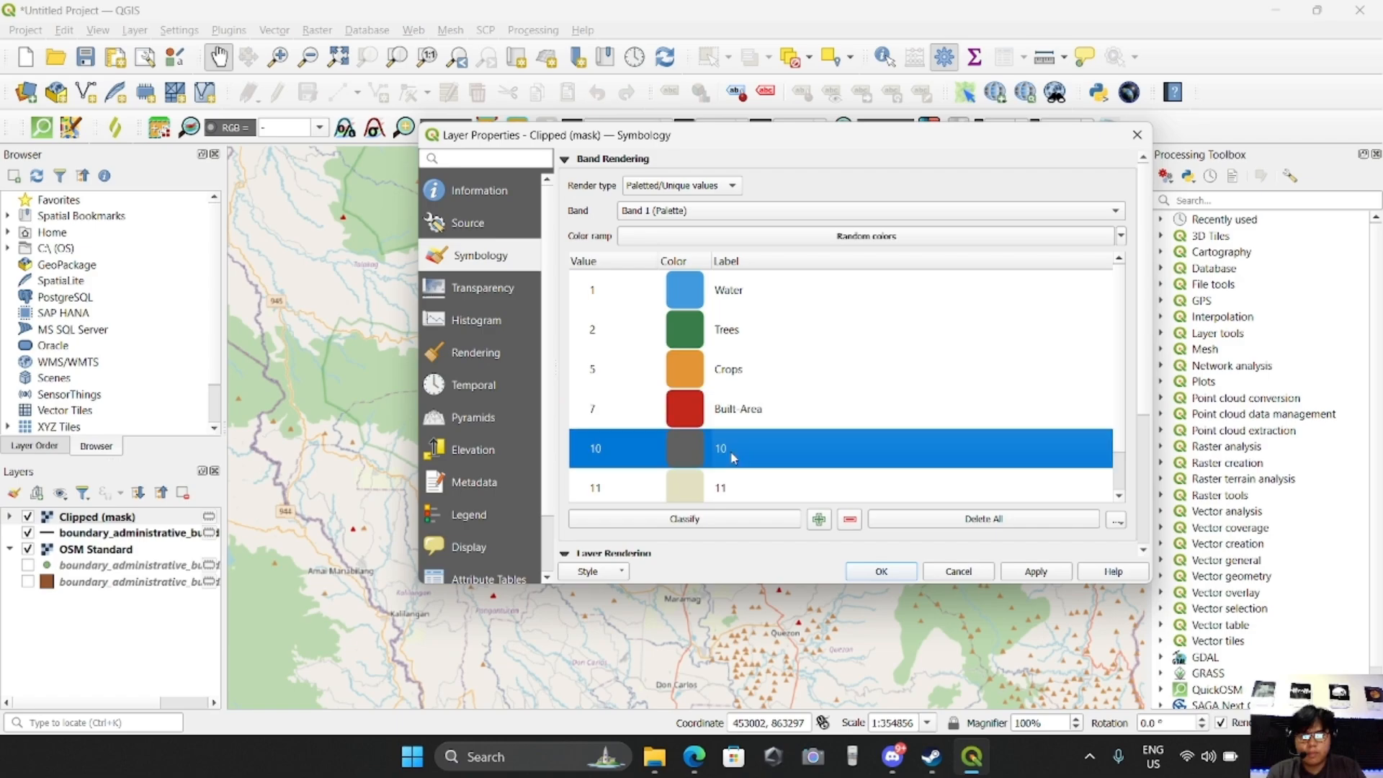
pyautogui.click(694, 756)
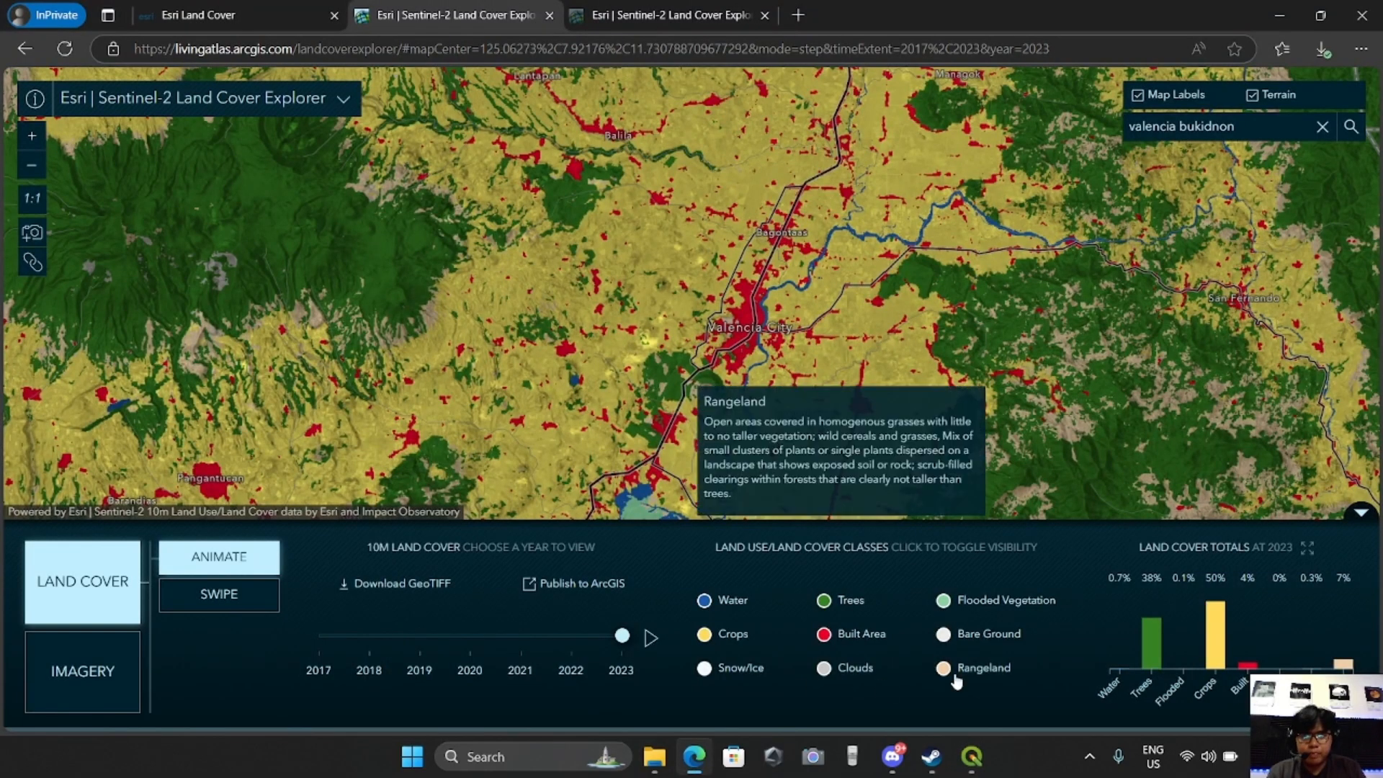
pyautogui.click(974, 765)
pyautogui.doubleClick(729, 452)
pyautogui.write('Bareground')
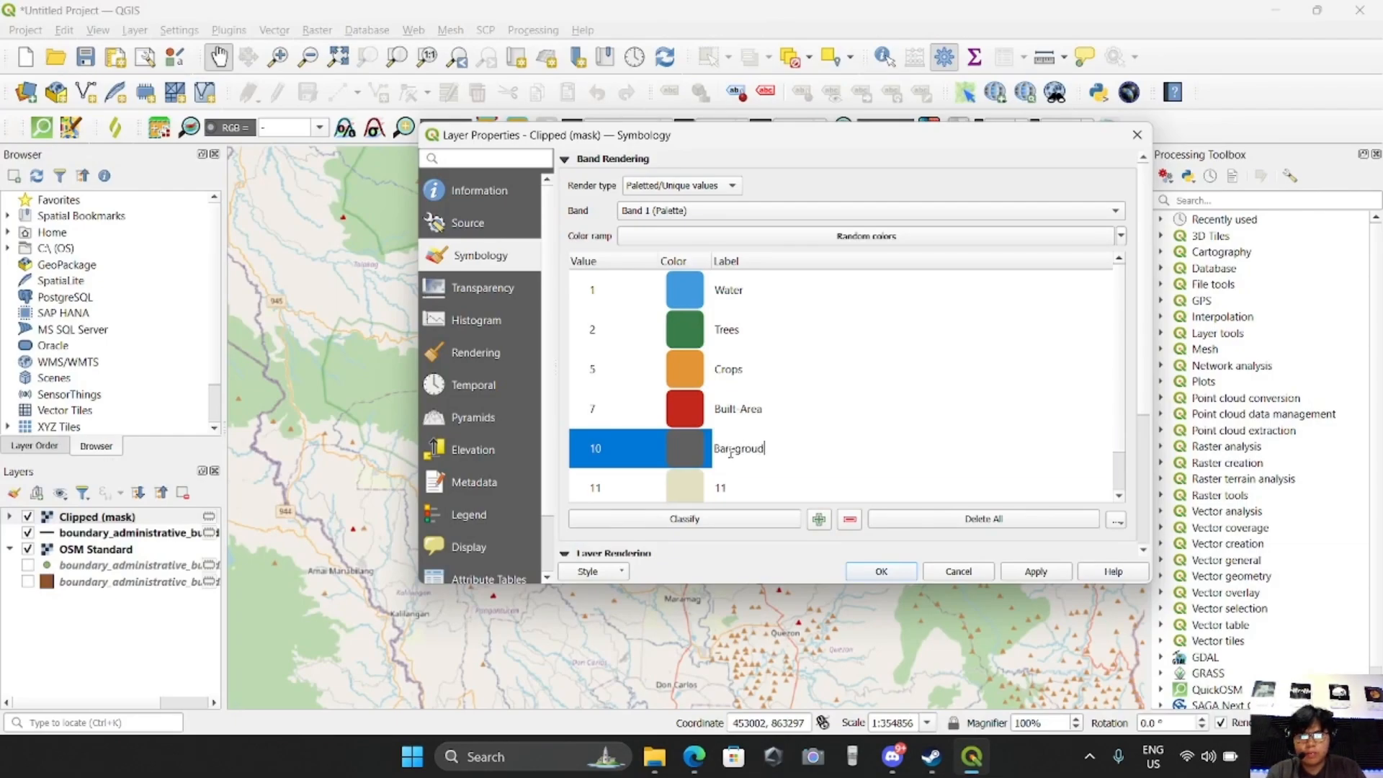
pyautogui.press('Tab')
pyautogui.write('Rangeland')
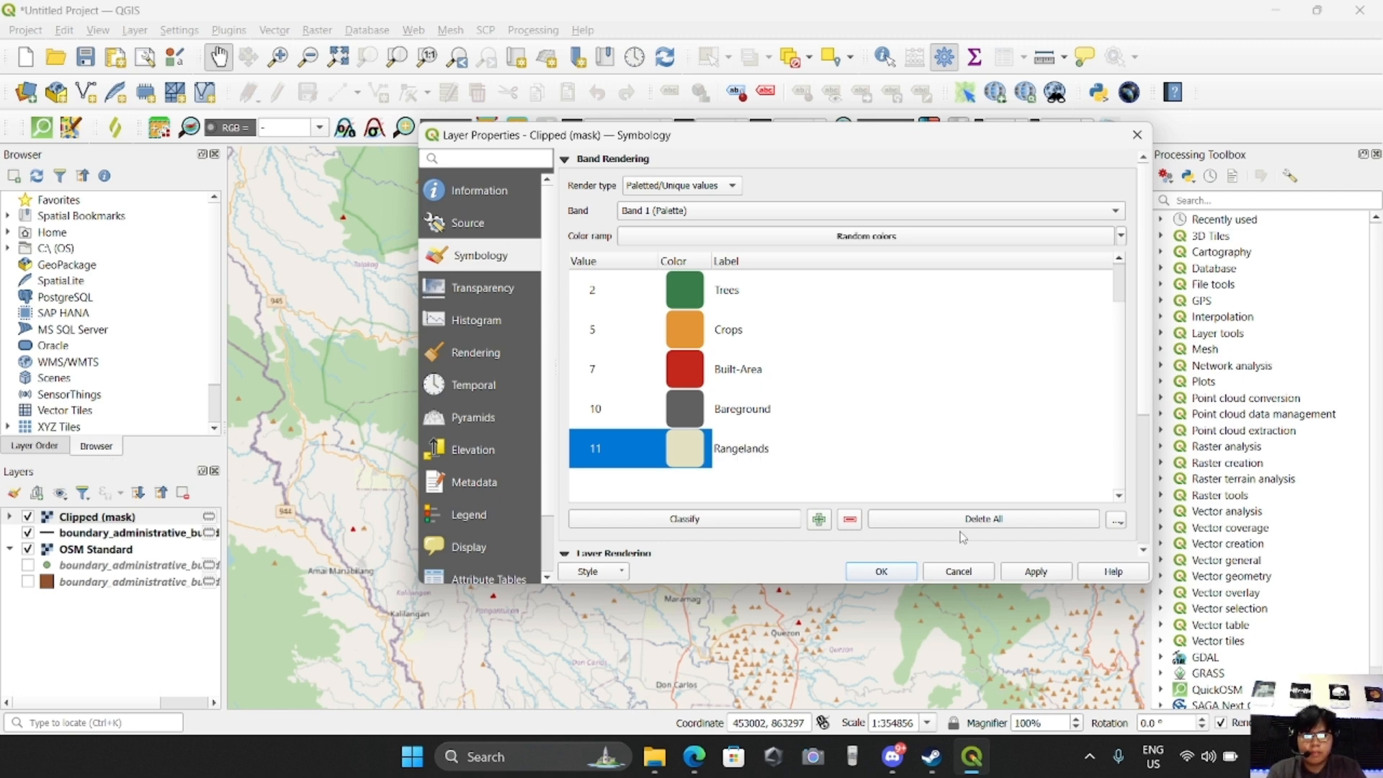
# Review the renamed classes, apply the symbology to the Clipped (mask) layer and close its properties
pyautogui.click(768, 408)
pyautogui.scroll(1, 769, 409)
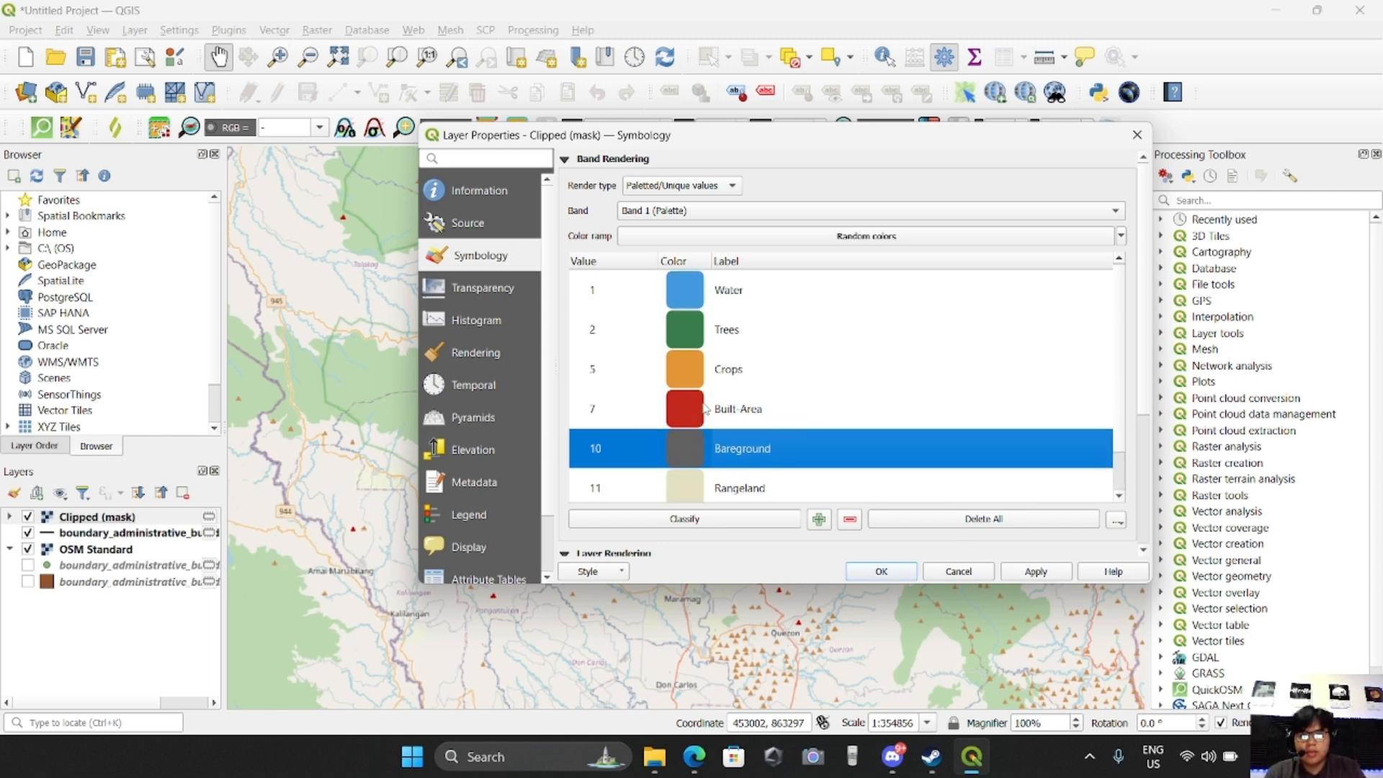
pyautogui.scroll(-1, 785, 400)
pyautogui.scroll(1, 794, 408)
pyautogui.click(1031, 573)
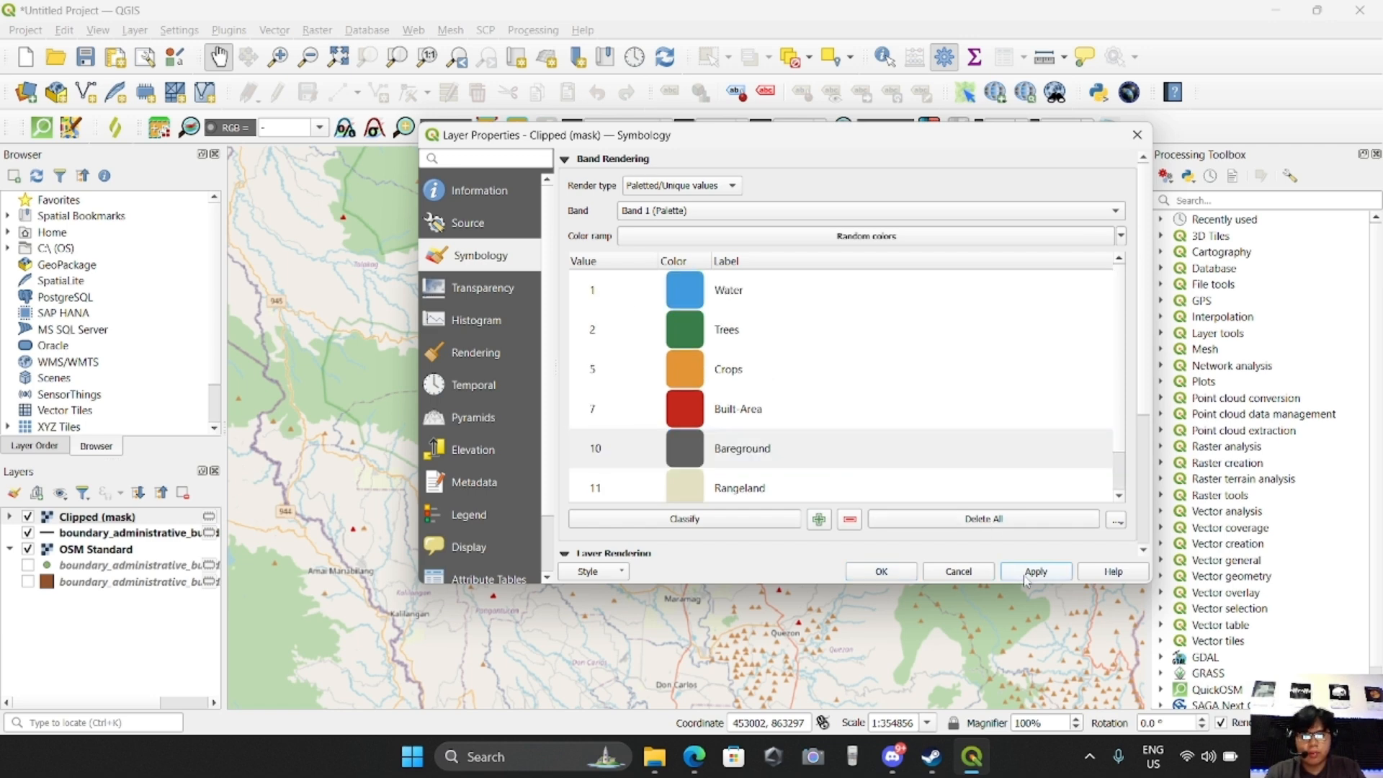
pyautogui.click(882, 573)
pyautogui.moveTo(378, 436)
pyautogui.mouseDown()
pyautogui.moveTo(345, 448)
pyautogui.moveTo(403, 446)
pyautogui.mouseUp()
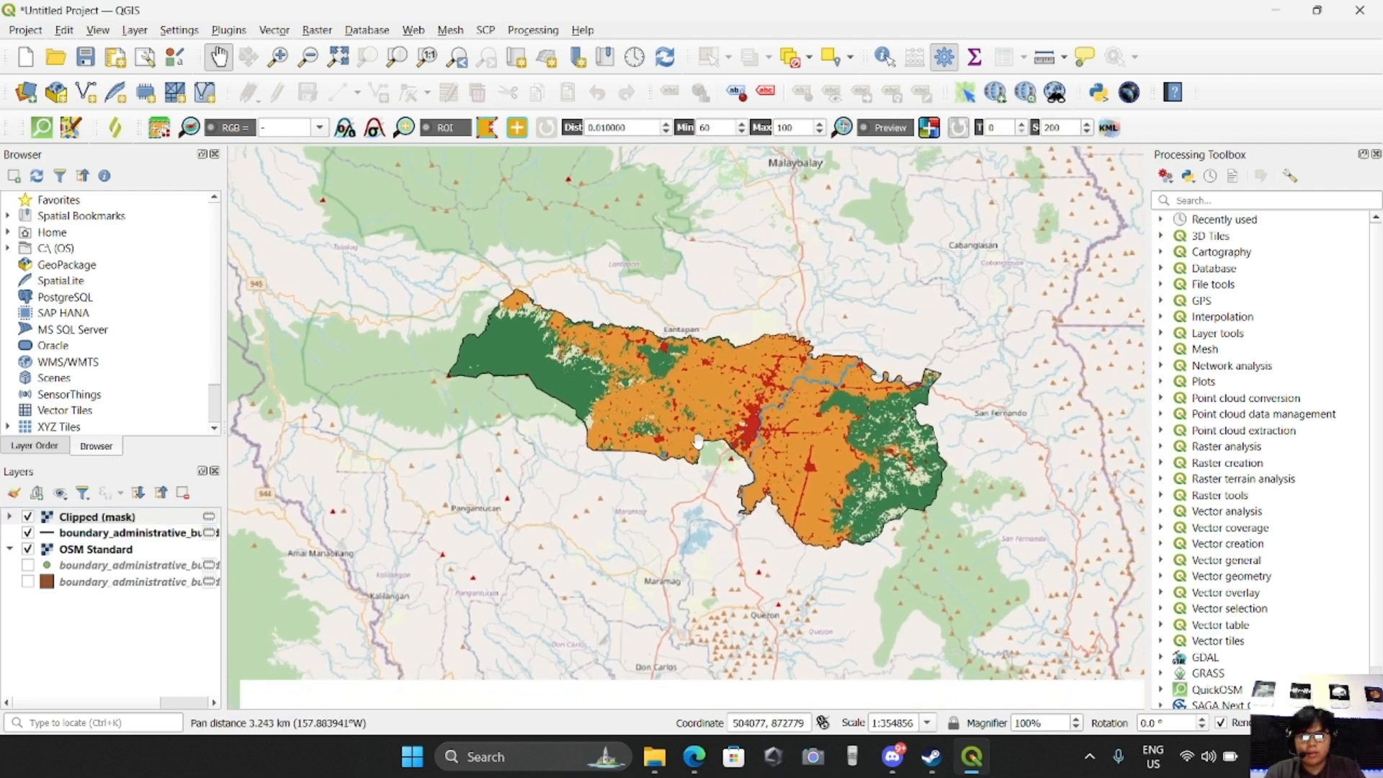
# Set the OSM Standard layer's global opacity to 60.9 % and apply it
pyautogui.click(114, 551)
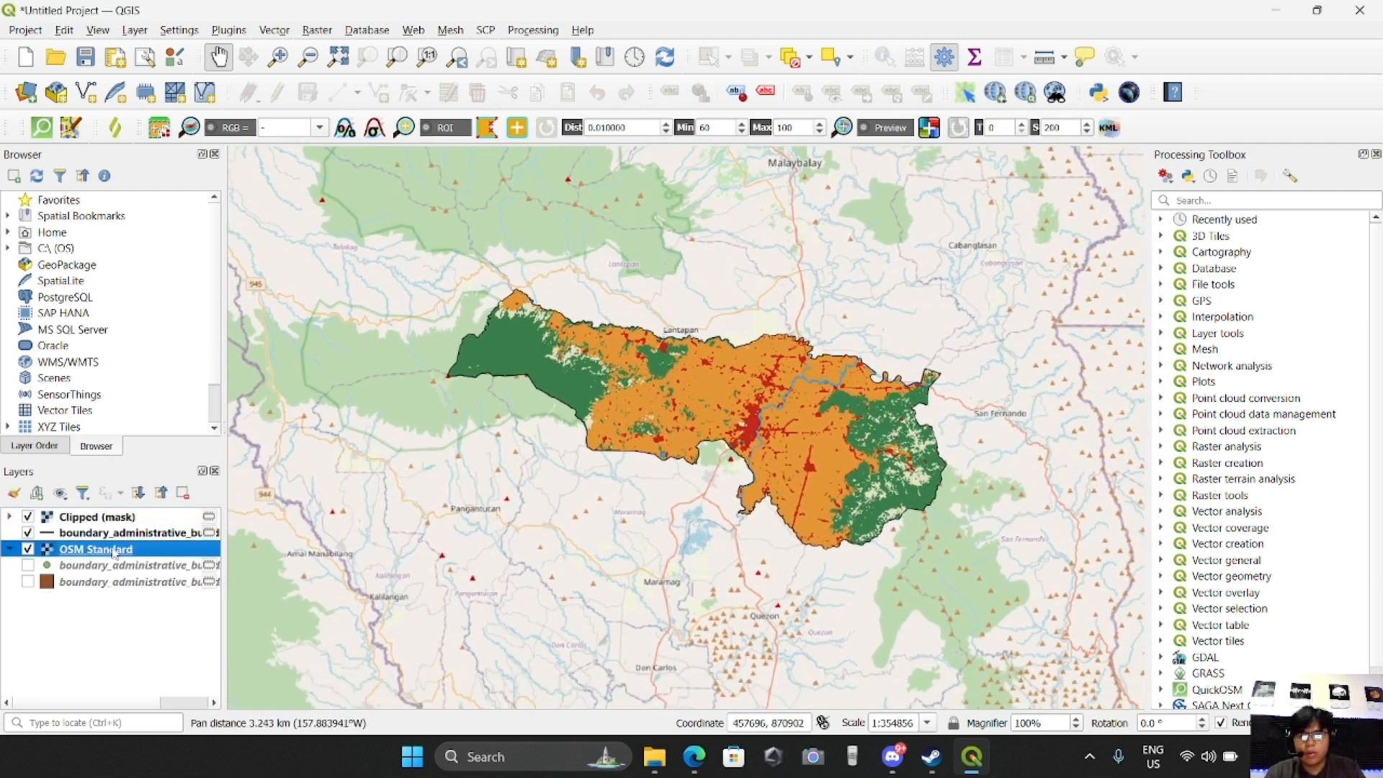
pyautogui.doubleClick(114, 551)
pyautogui.click(488, 282)
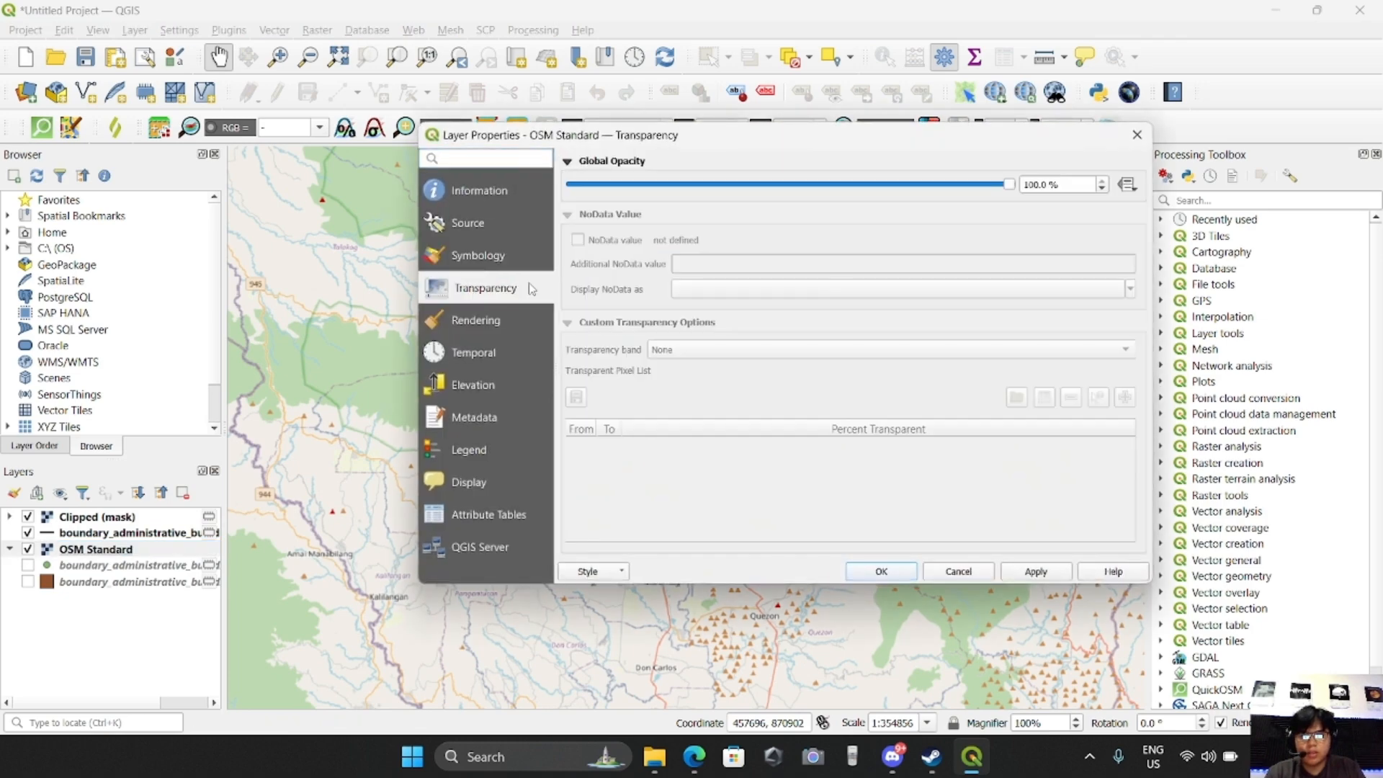
pyautogui.moveTo(1008, 184); pyautogui.dragTo(841, 205)
pyautogui.click(1035, 571)
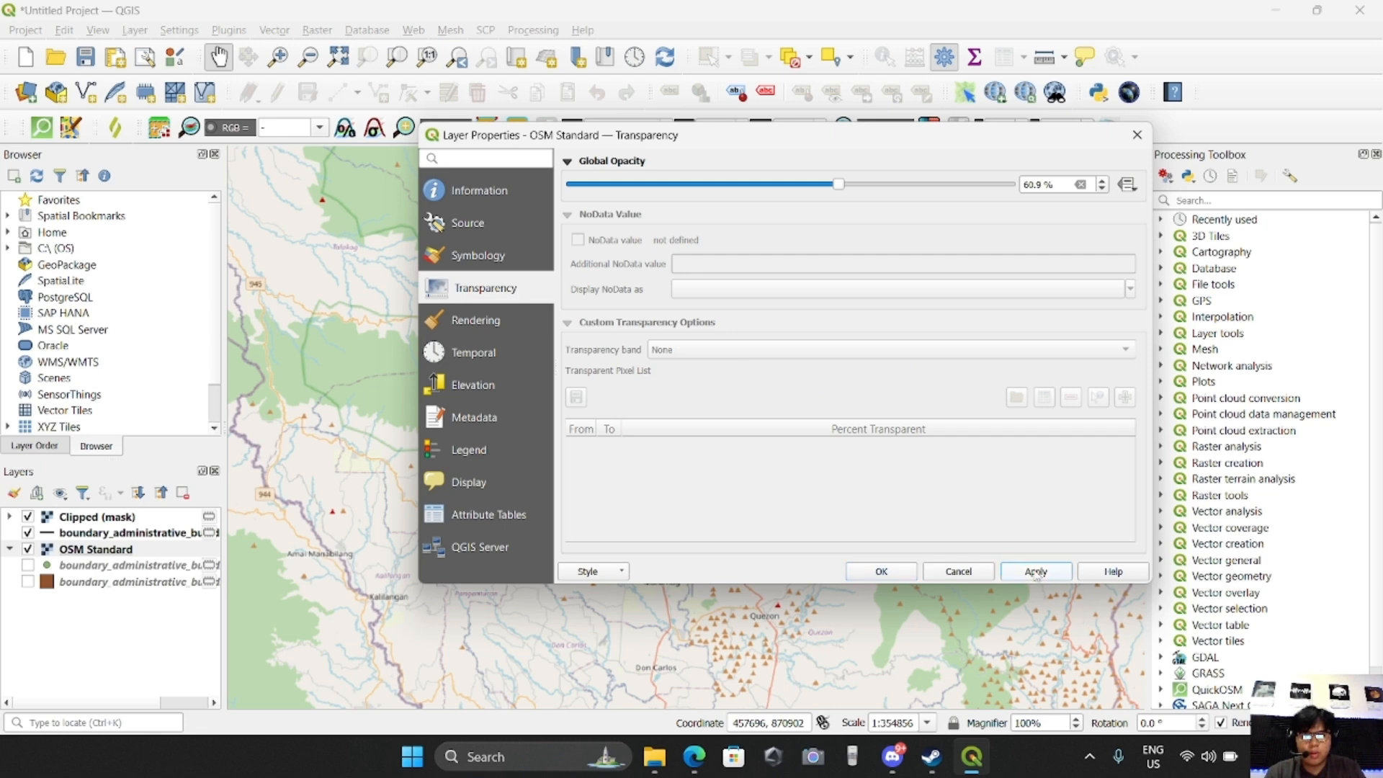
pyautogui.click(882, 571)
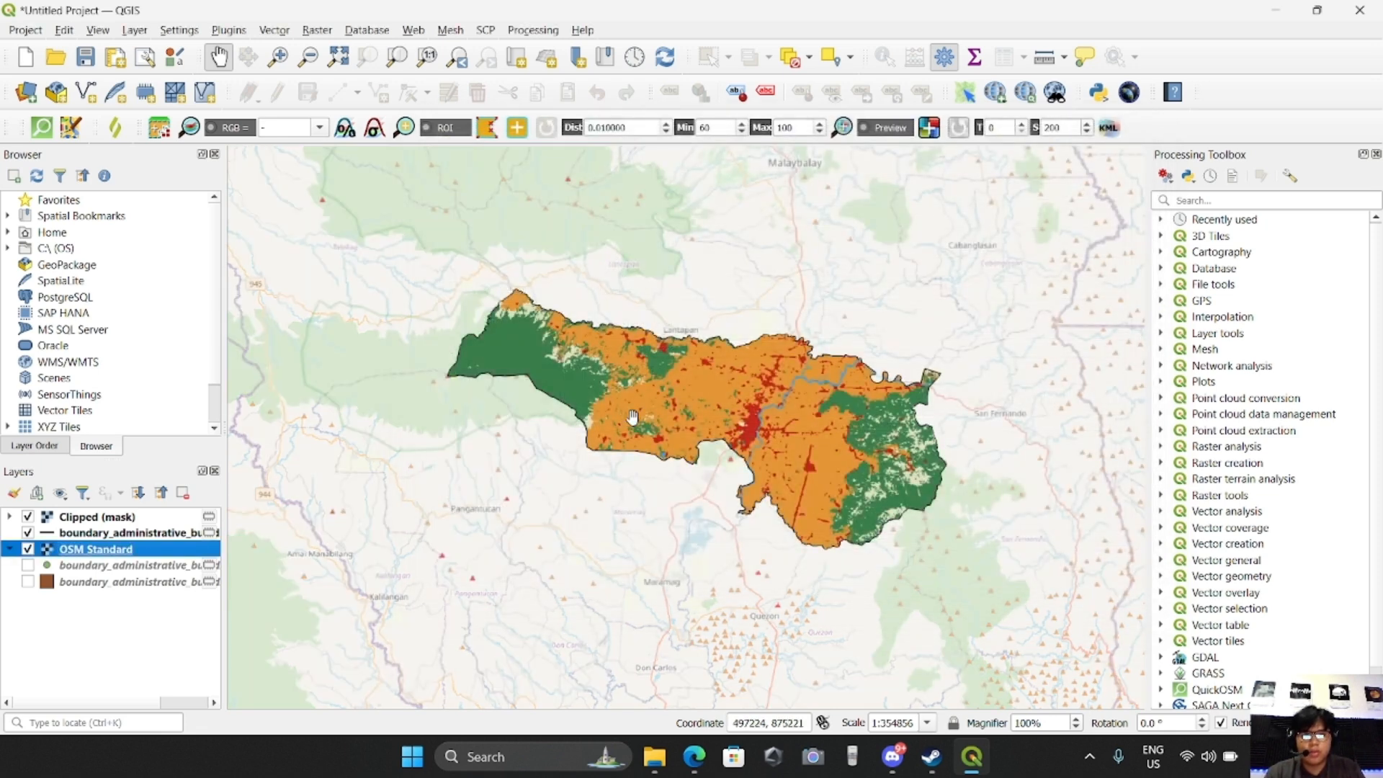
pyautogui.moveTo(764, 426); pyautogui.dragTo(727, 441)
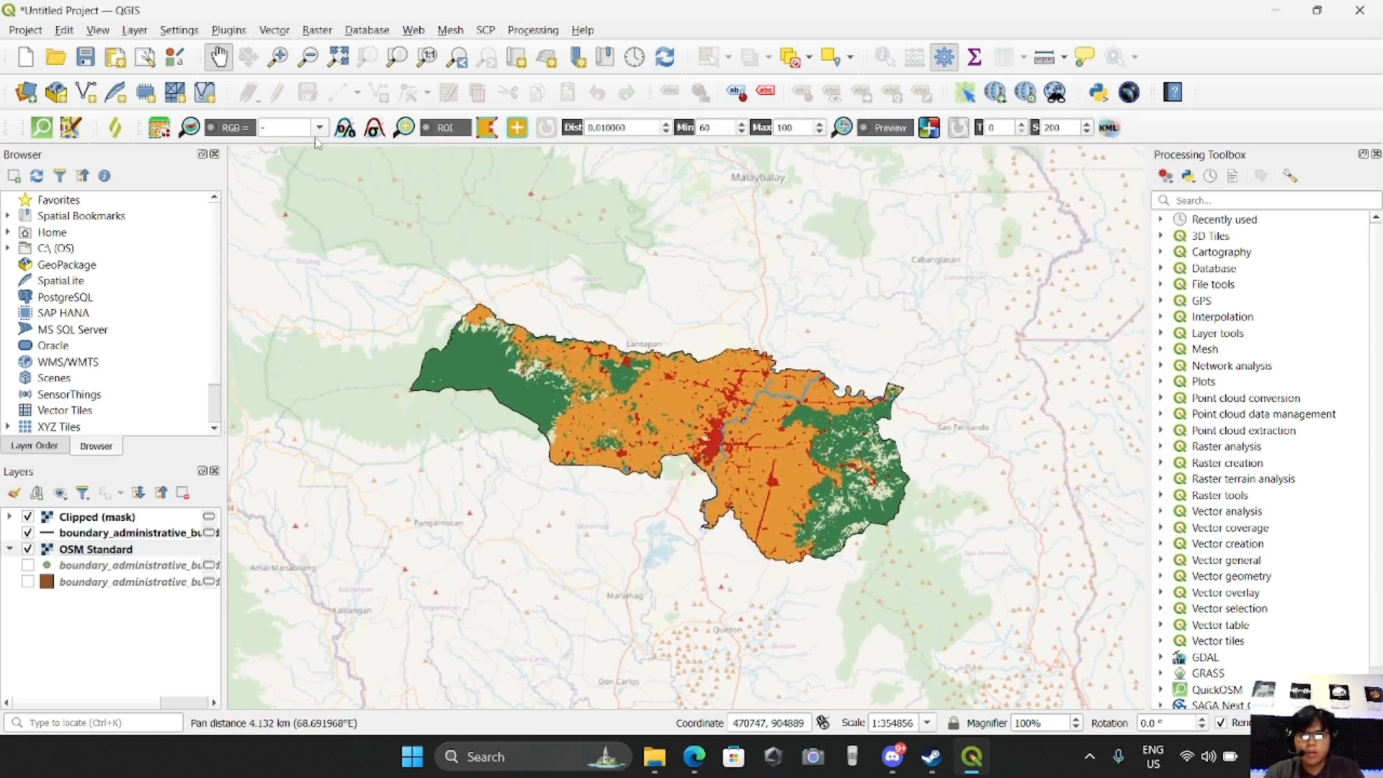
pyautogui.moveTo(952, 504); pyautogui.dragTo(954, 493)
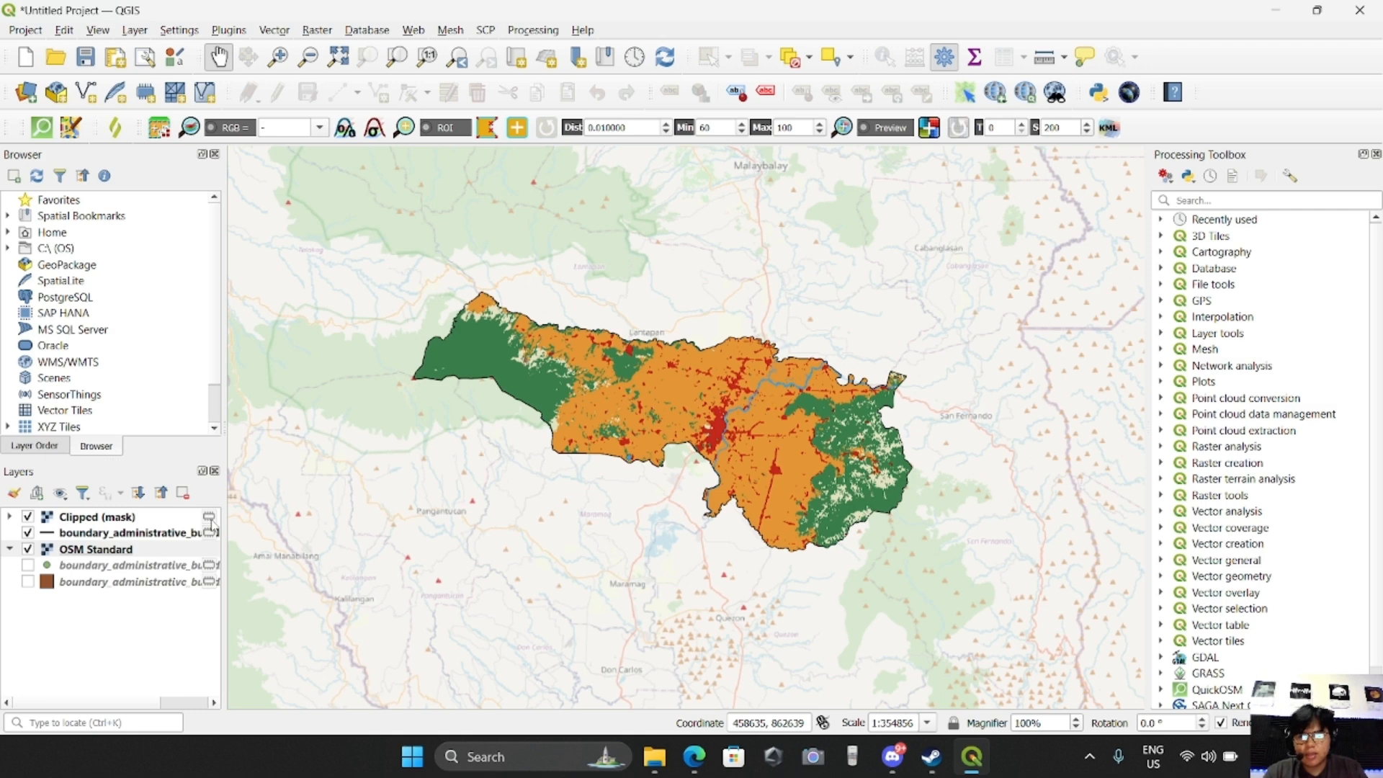
# Save the temporary point boundary layer permanently as an ESRI Shapefile named point
pyautogui.moveTo(212, 528)
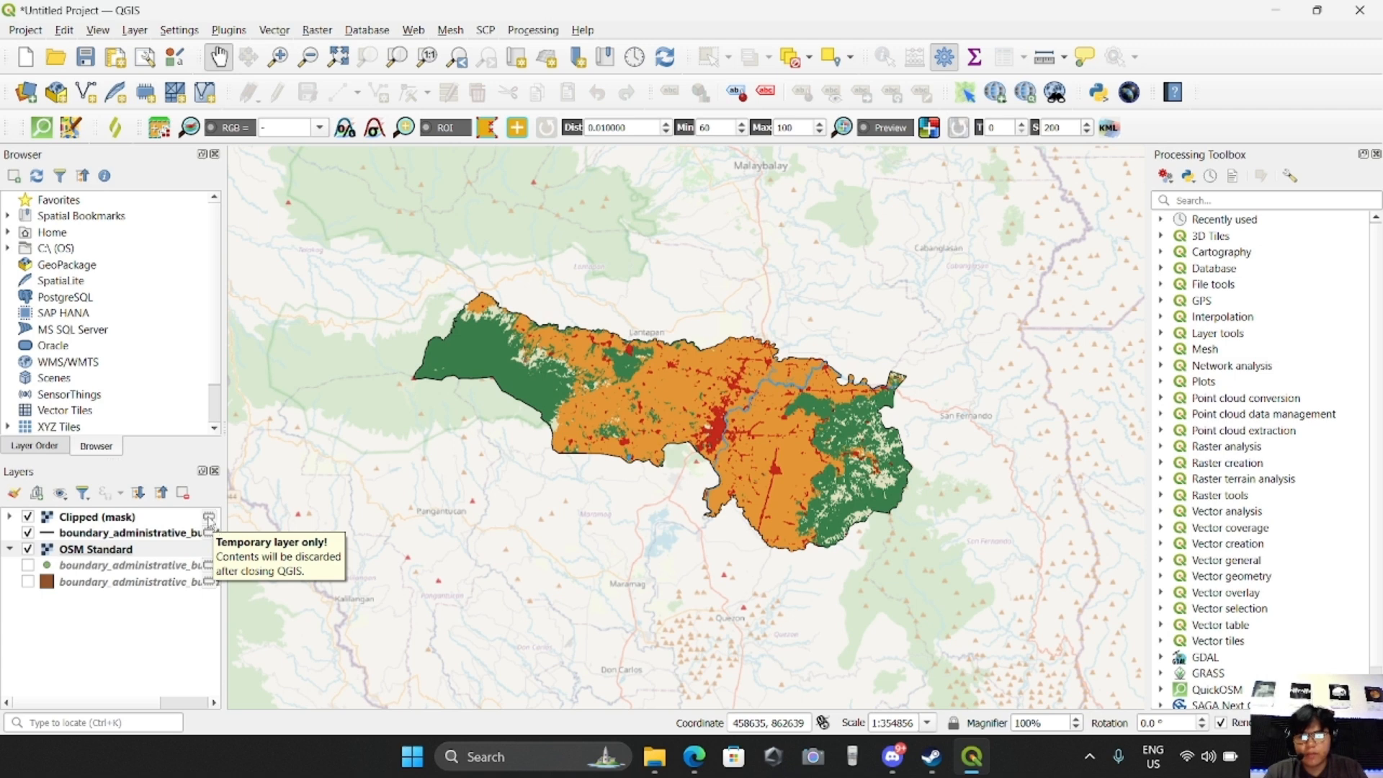
pyautogui.click(209, 519)
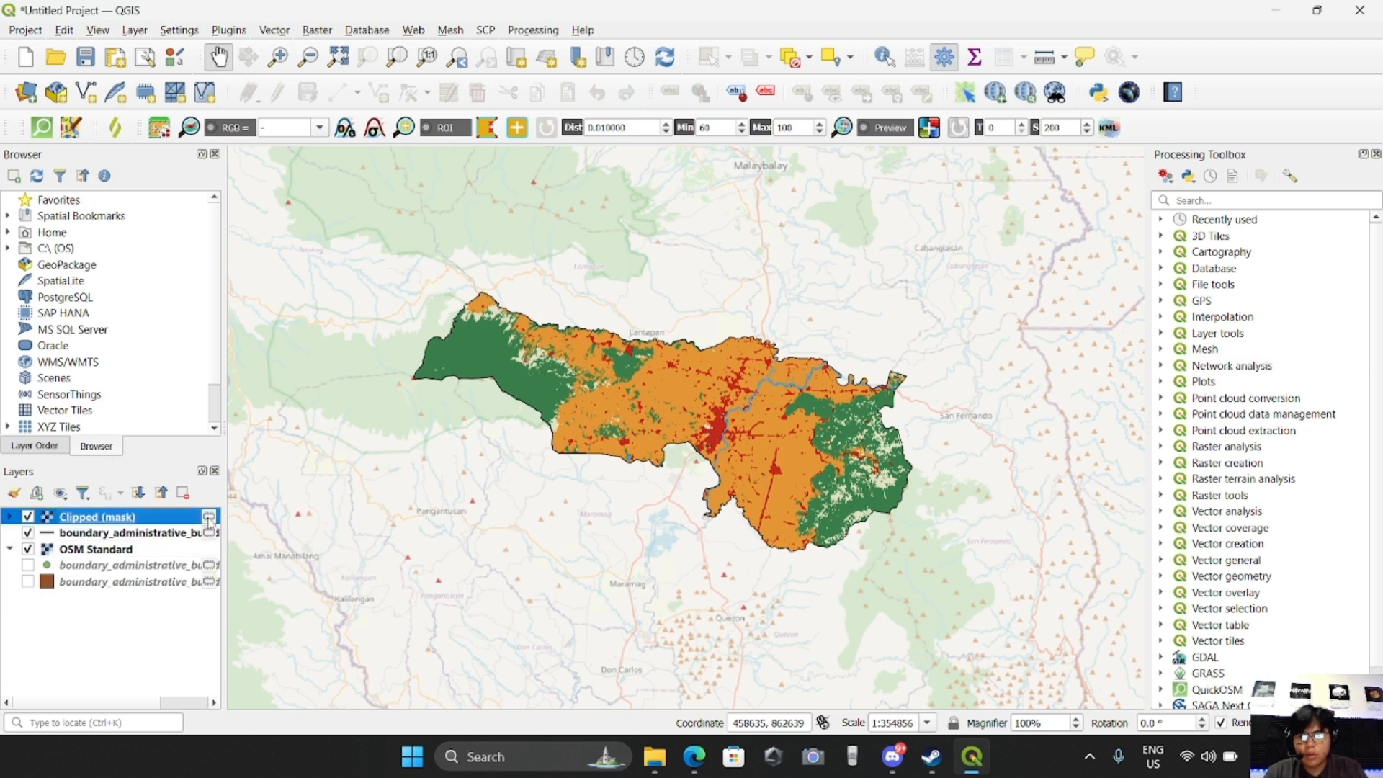
pyautogui.click(209, 565)
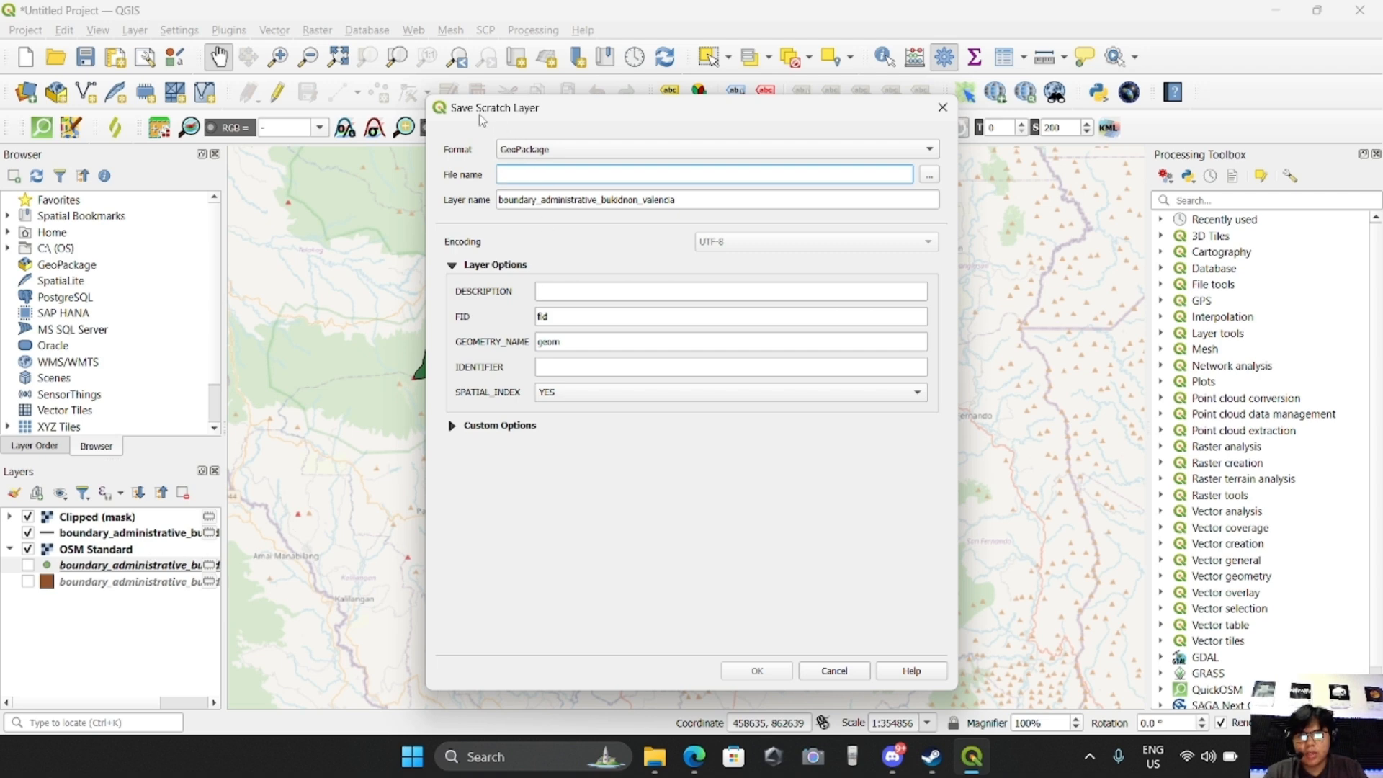
pyautogui.click(555, 157)
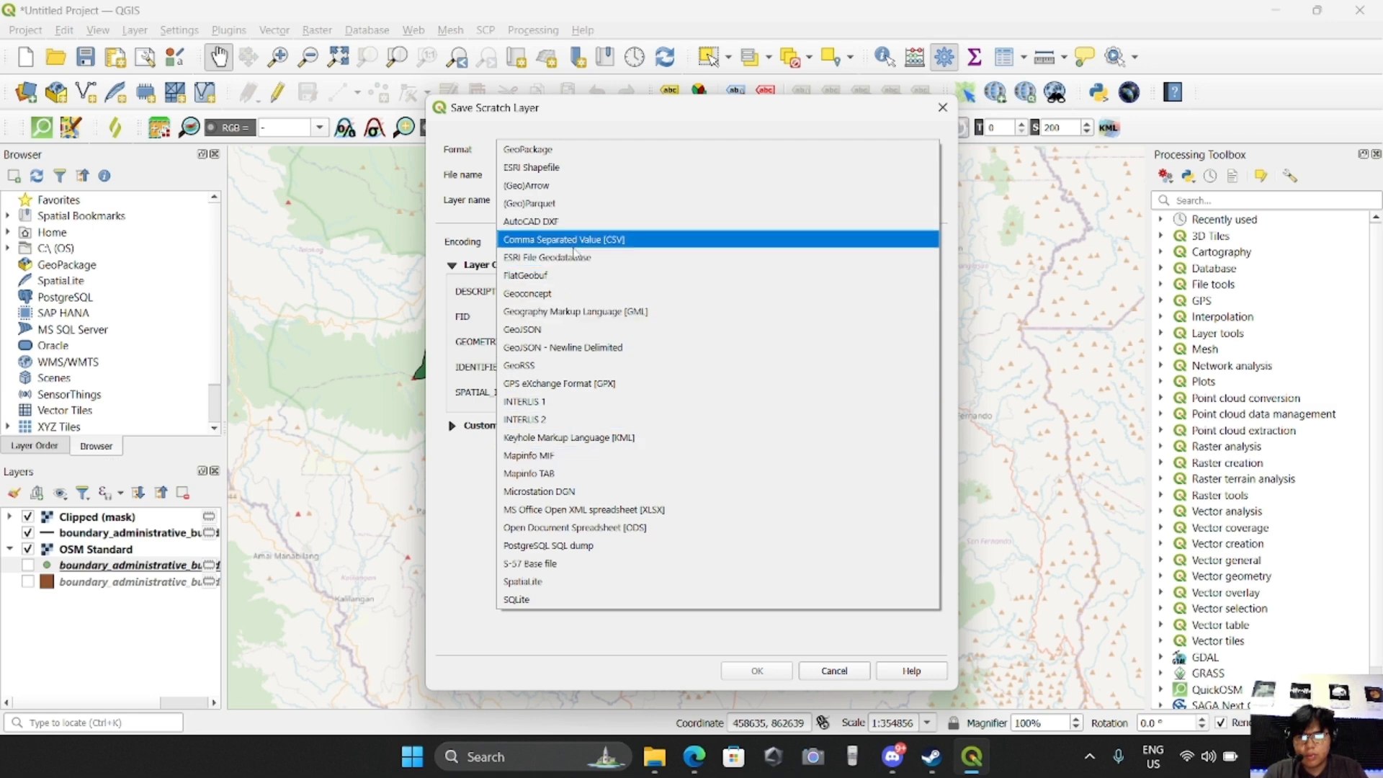
pyautogui.click(562, 173)
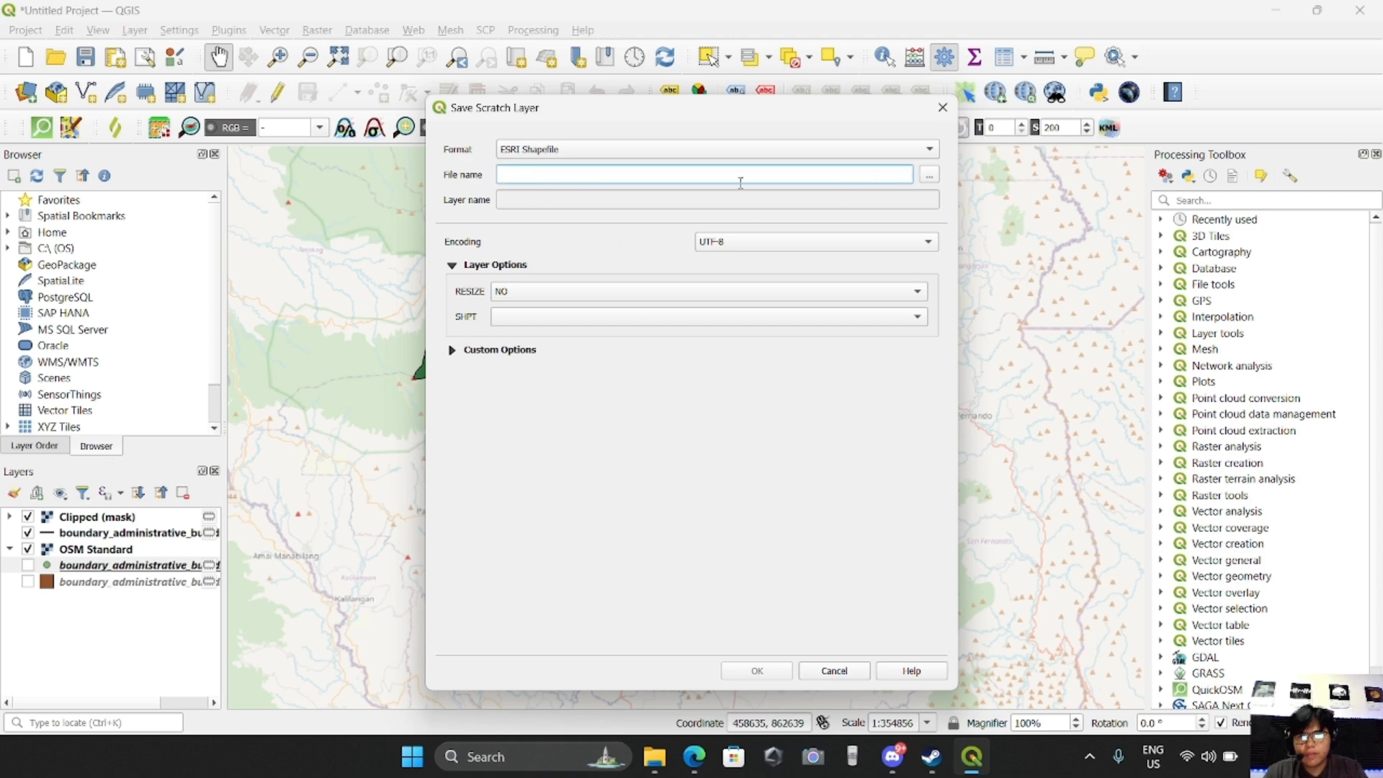
pyautogui.write('point')
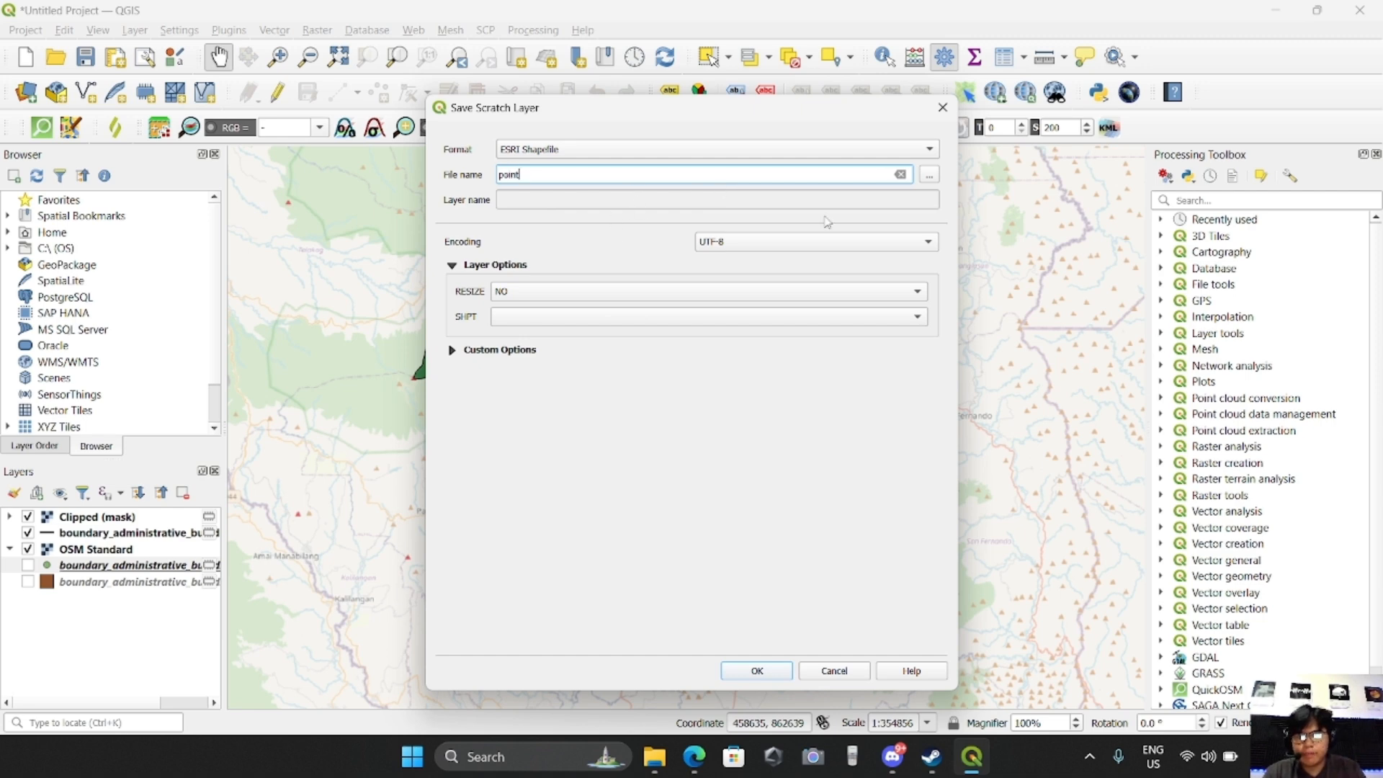
pyautogui.click(605, 245)
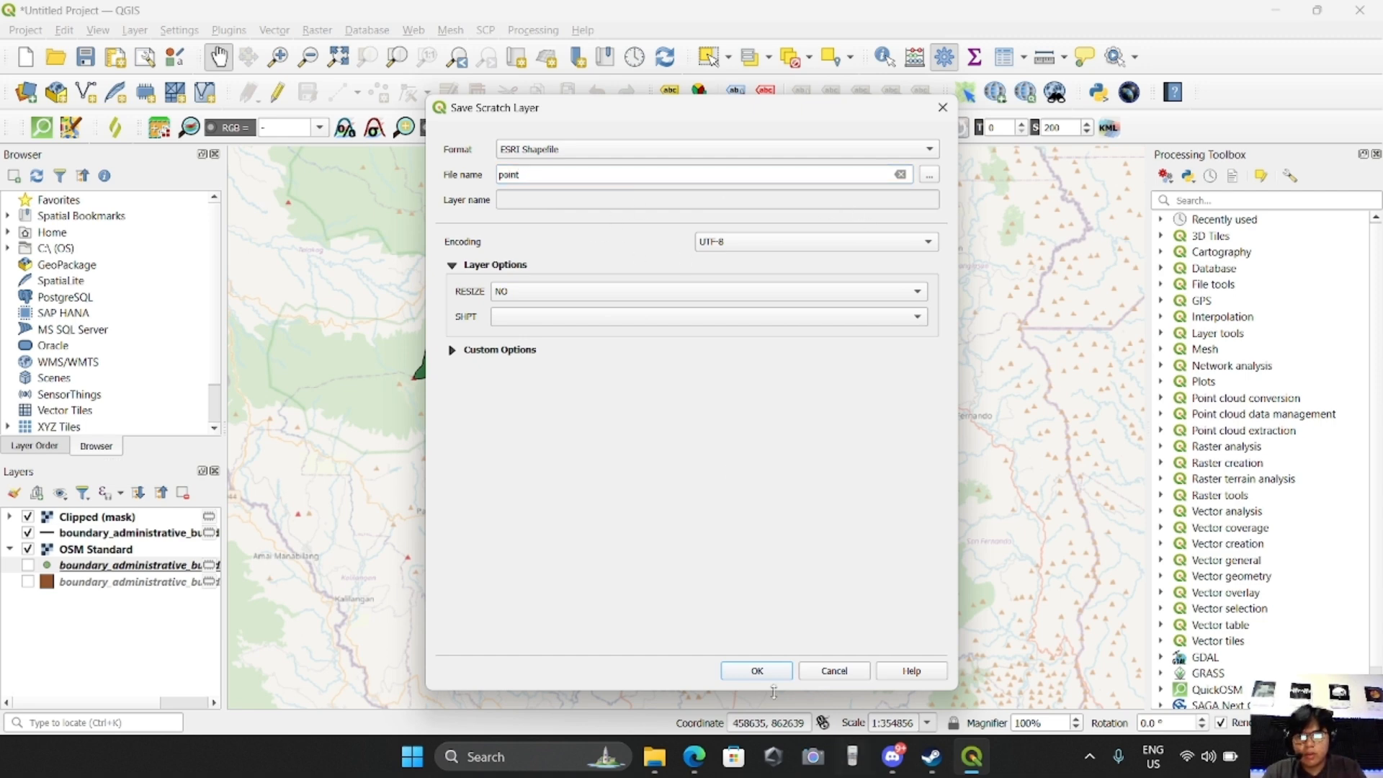
pyautogui.click(757, 671)
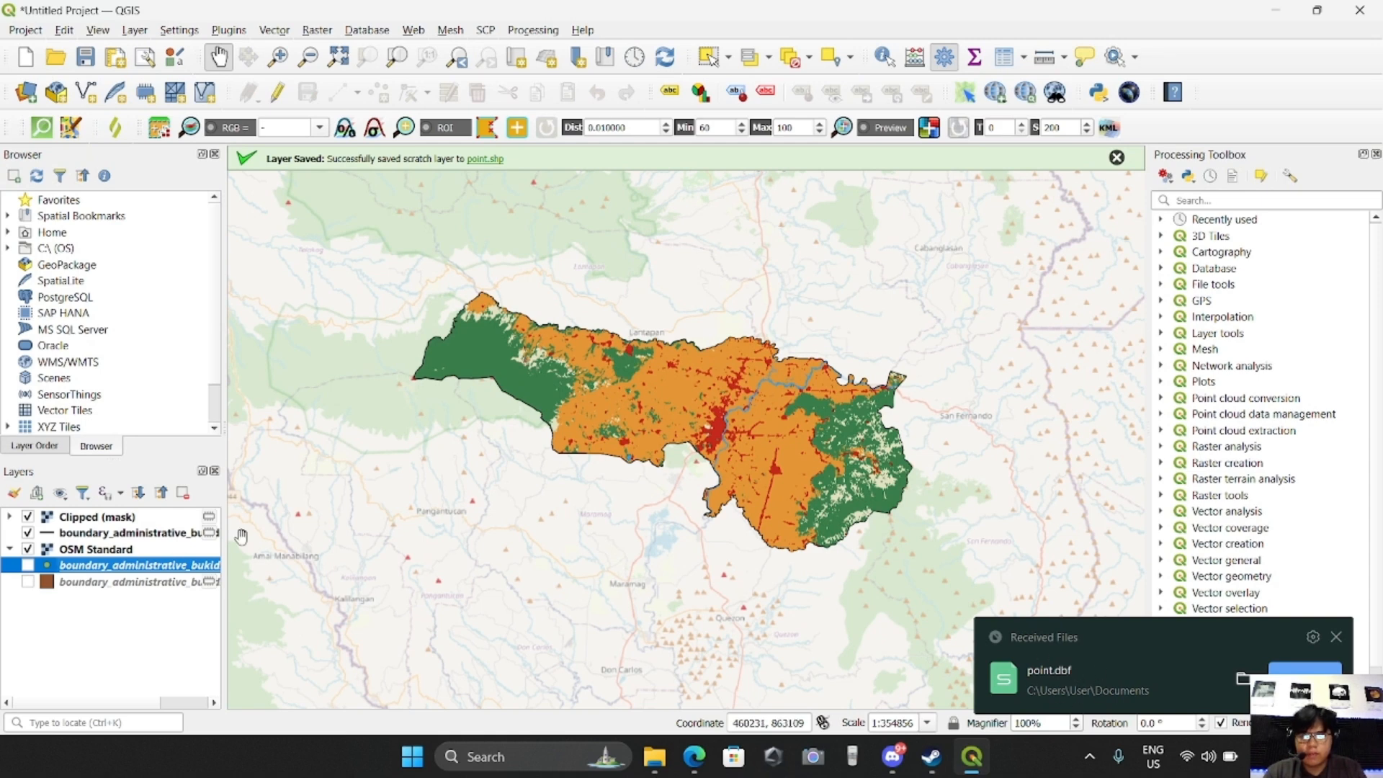
# Save the temporary polygon boundary layer as an ESRI Shapefile named polygon
pyautogui.click(217, 590)
pyautogui.click(210, 583)
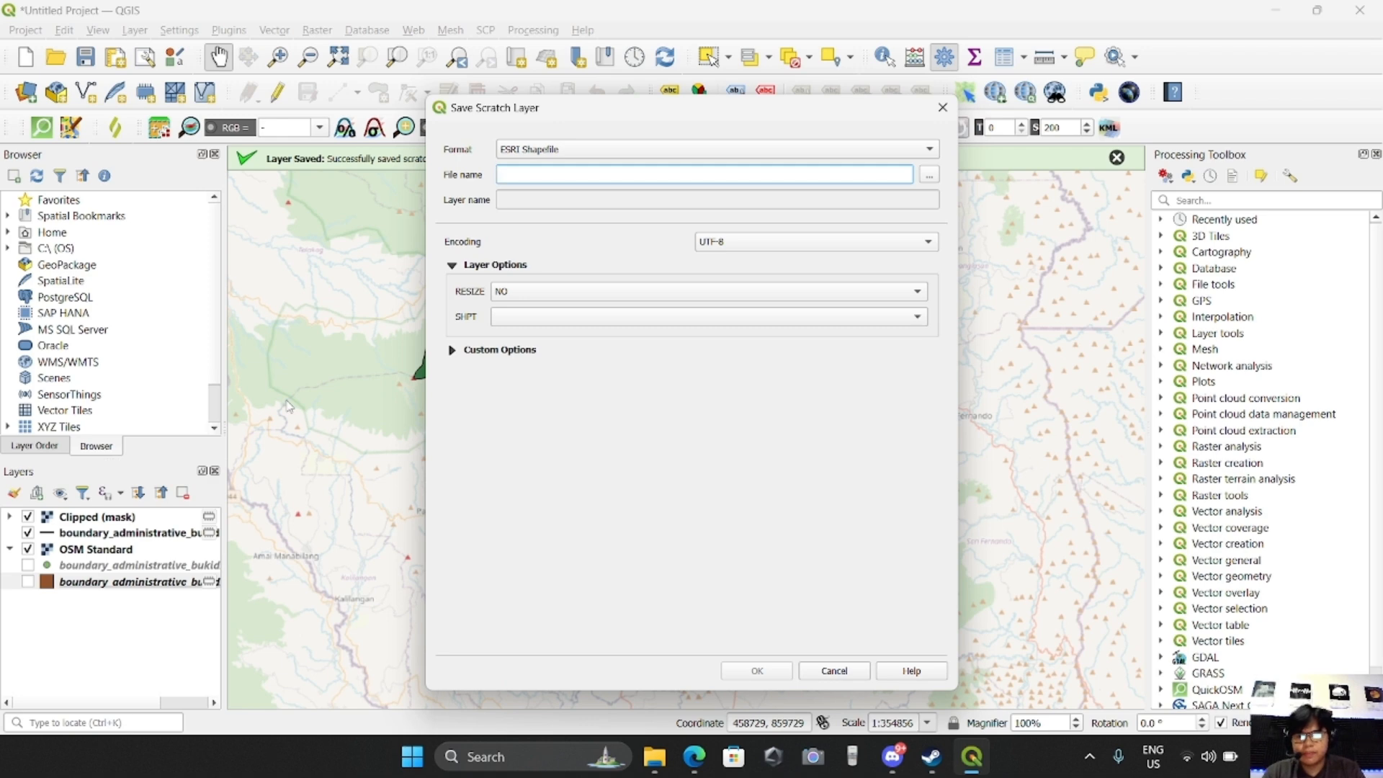
pyautogui.write('polygon')
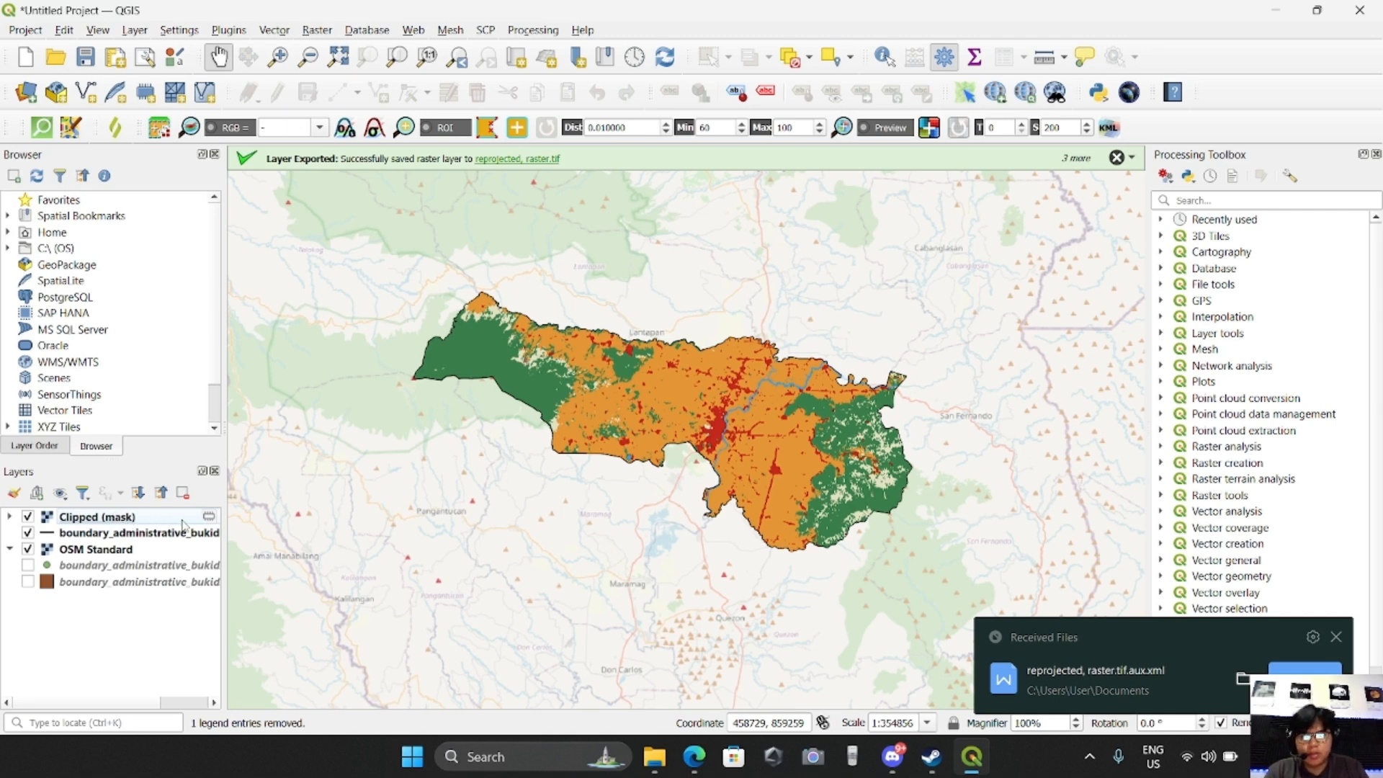
# Export the Clipped (mask) layer as a layer definition file named reprojected file in the Downloads folder
pyautogui.rightClick(183, 518)
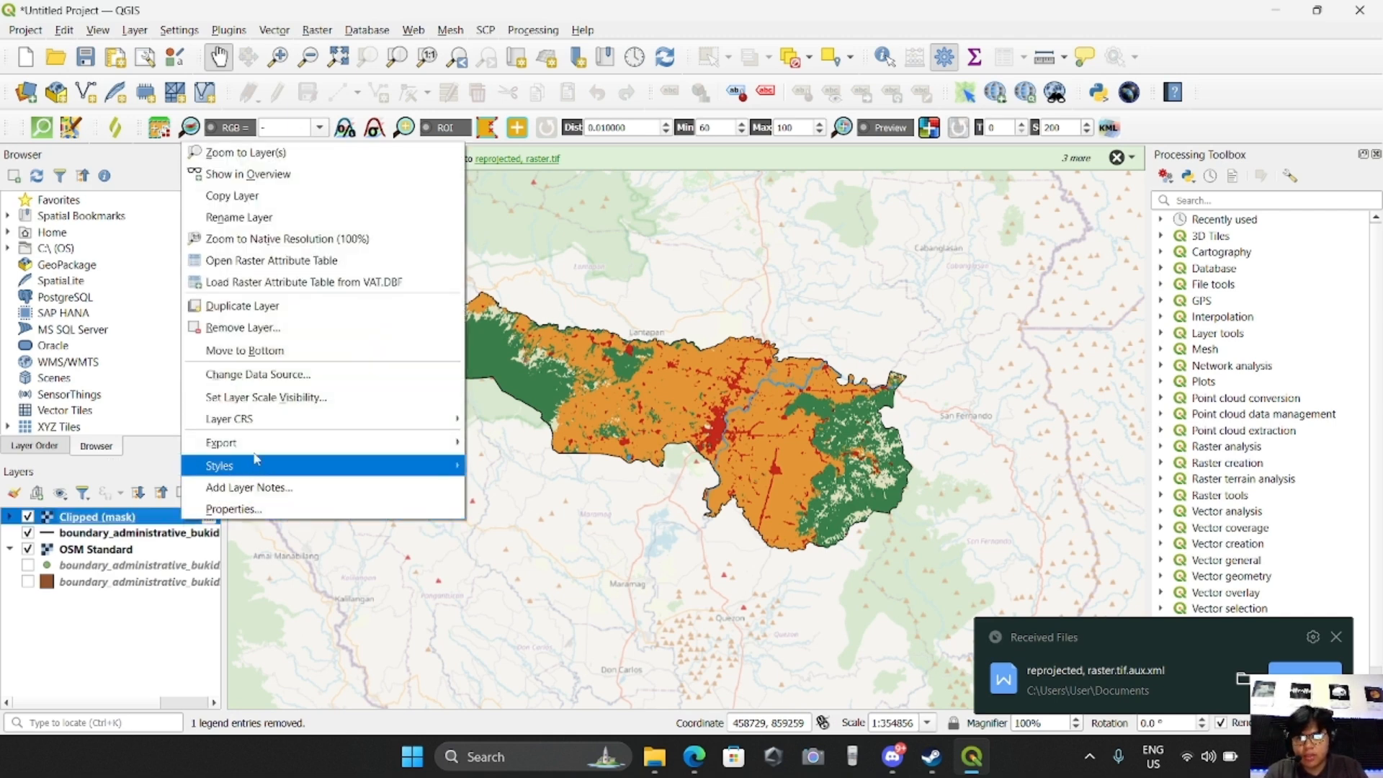
pyautogui.moveTo(262, 445)
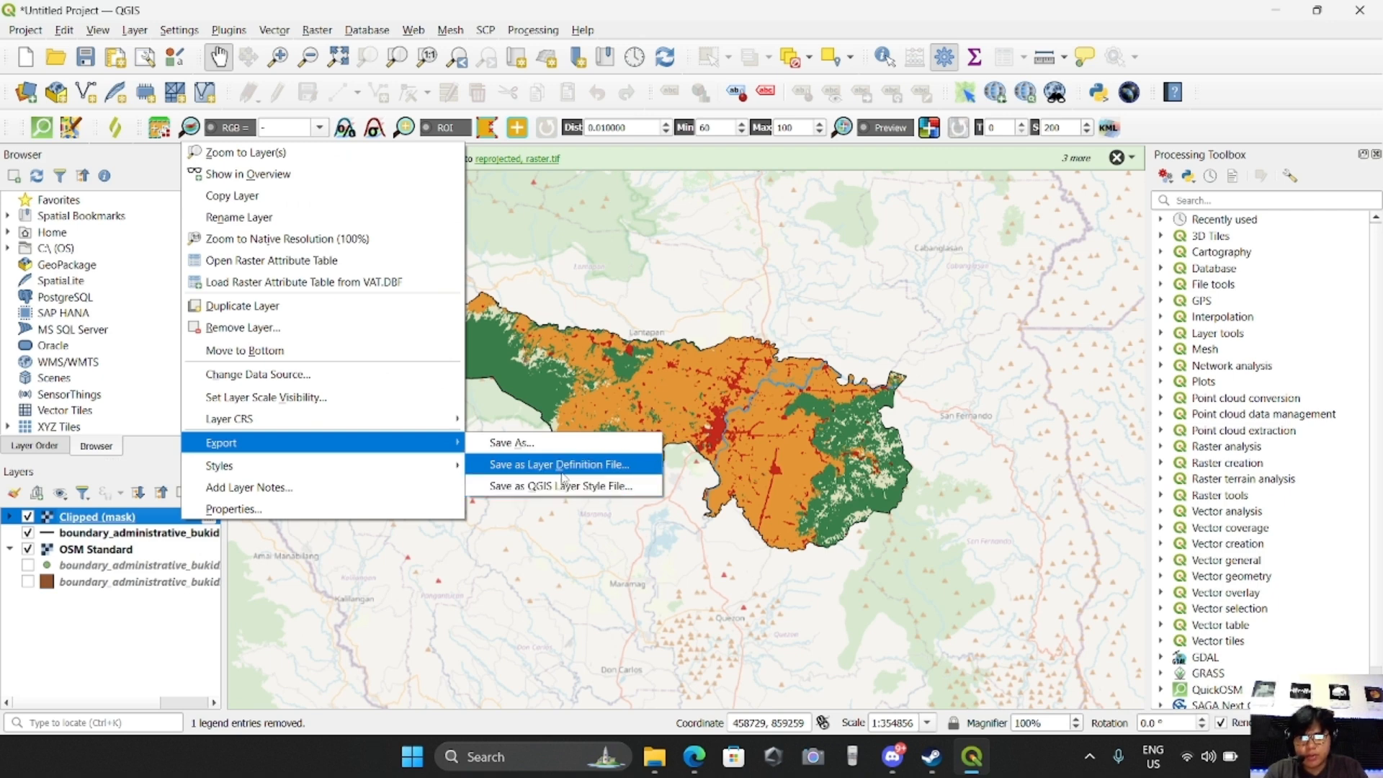
pyautogui.click(562, 472)
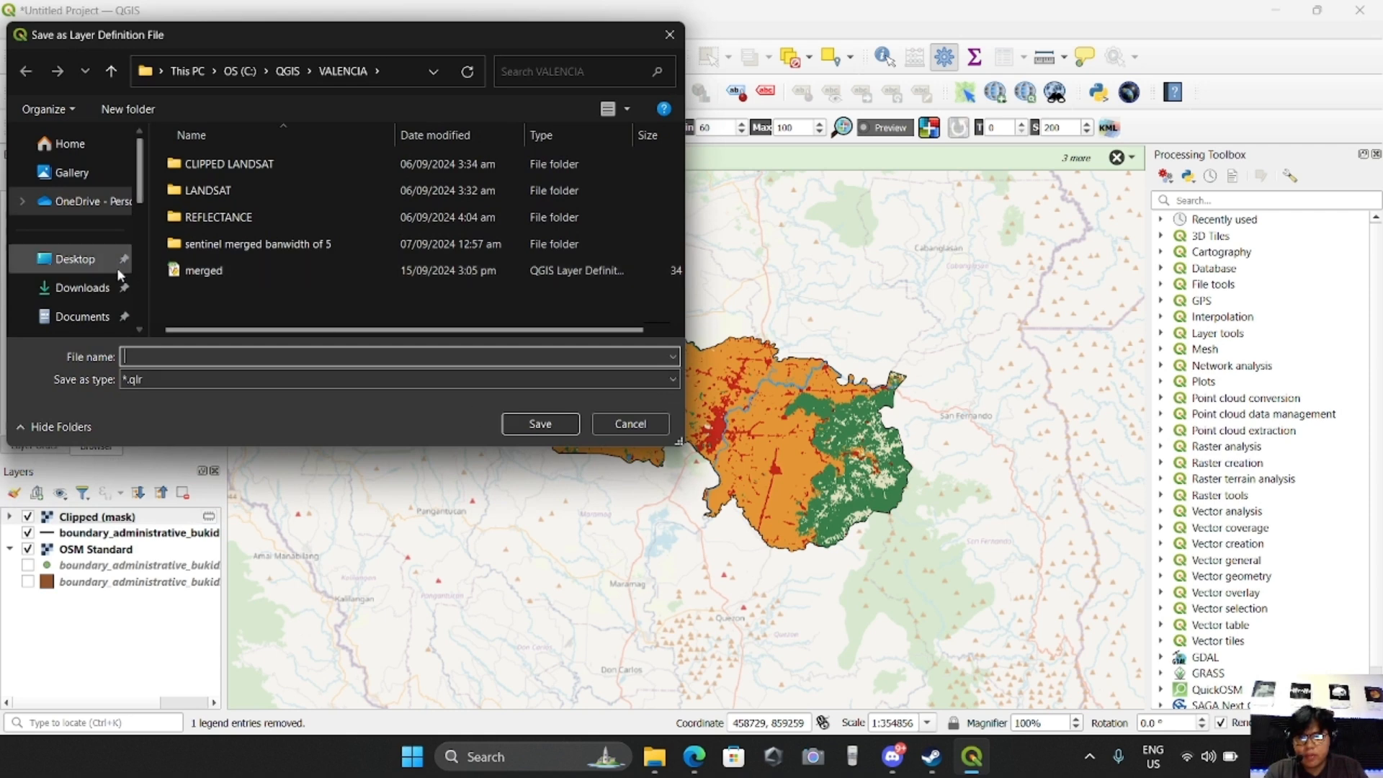
pyautogui.click(83, 288)
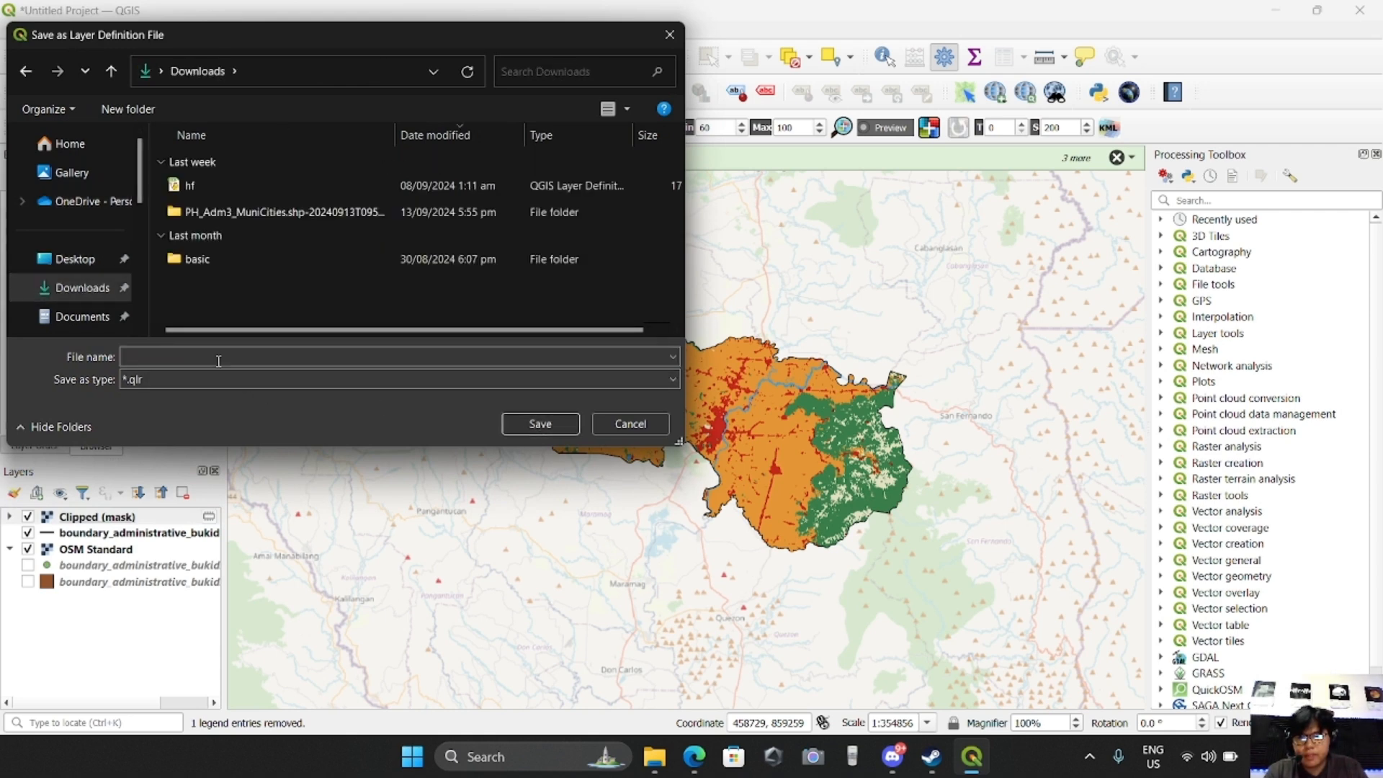
pyautogui.click(211, 381)
pyautogui.click(210, 389)
pyautogui.click(202, 353)
pyautogui.write('reproj')
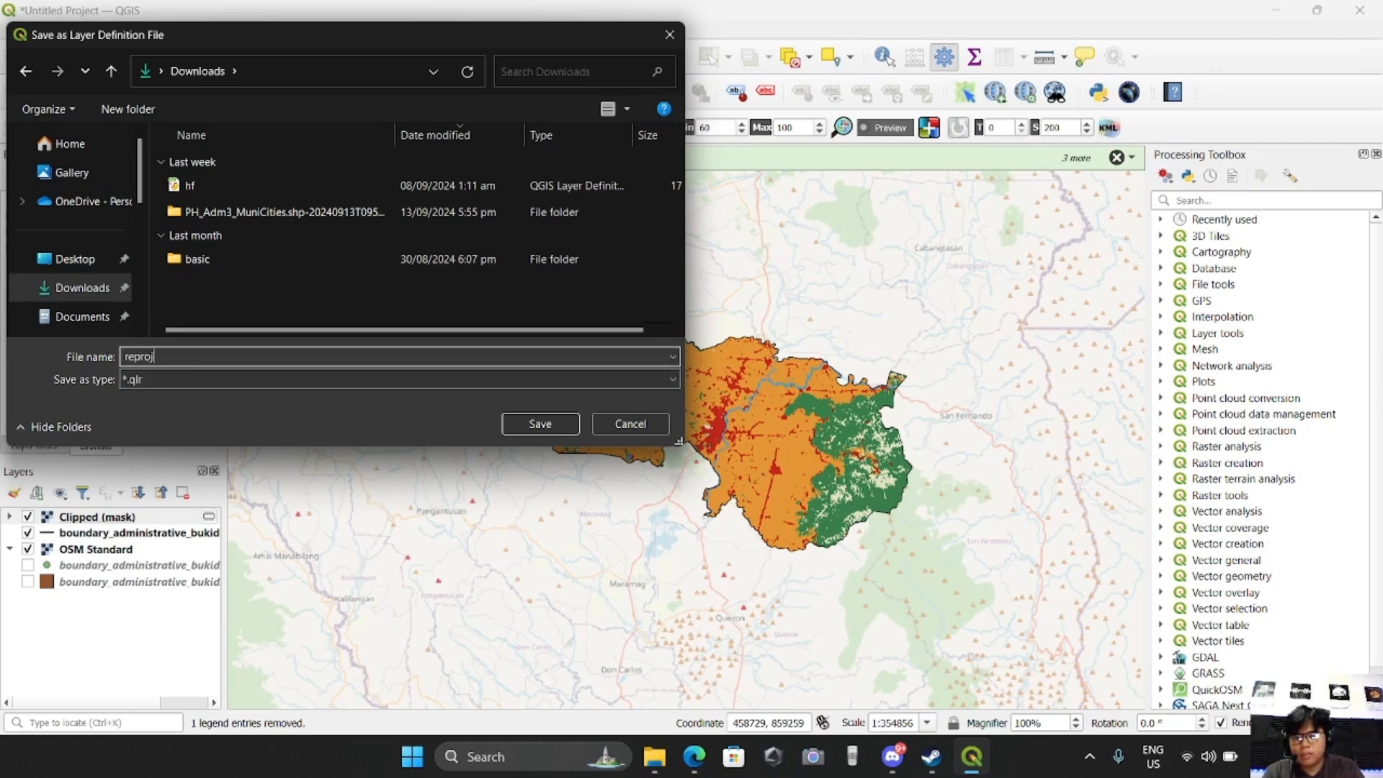
pyautogui.write('ected file')
pyautogui.click(540, 424)
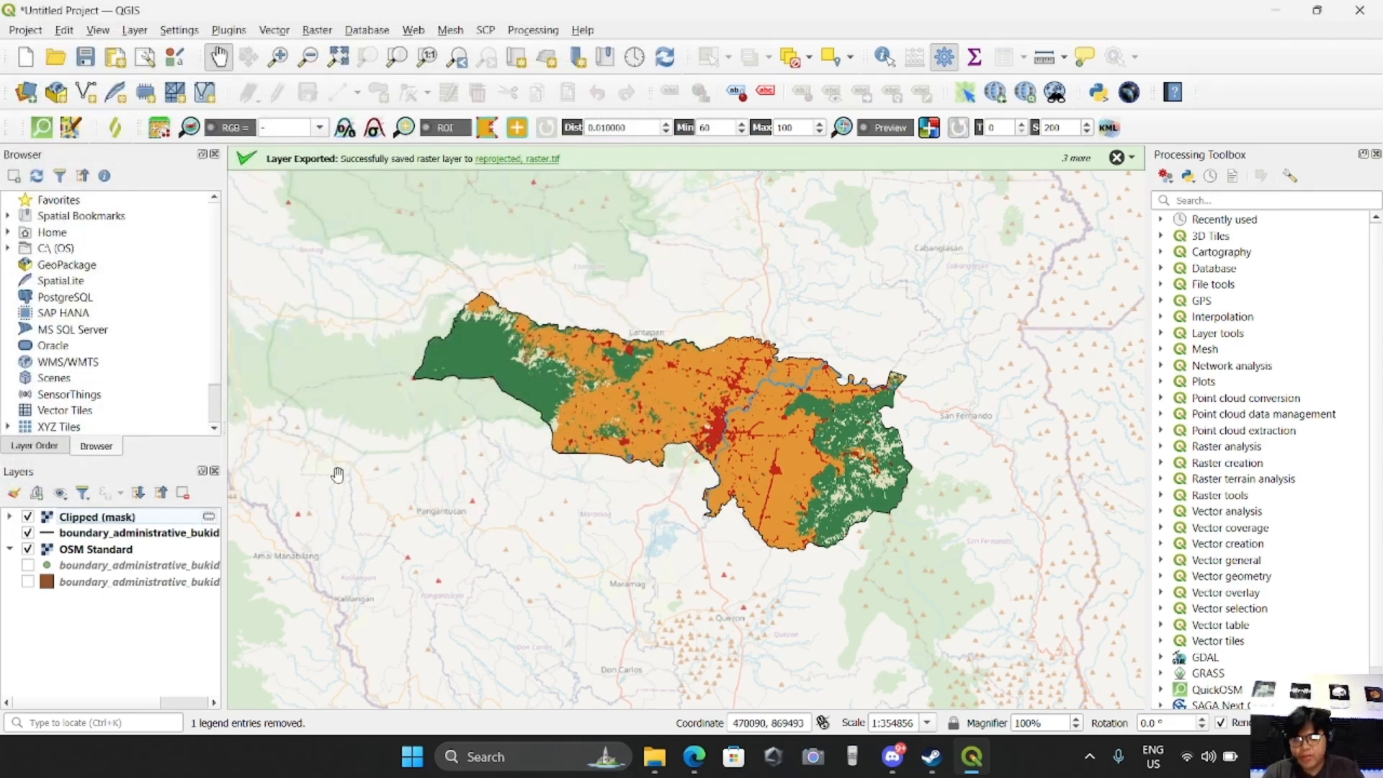
# Change the data source of the Clipped (mask) layer to reprojected, raster.tif in the Documents folder
pyautogui.rightClick(131, 519)
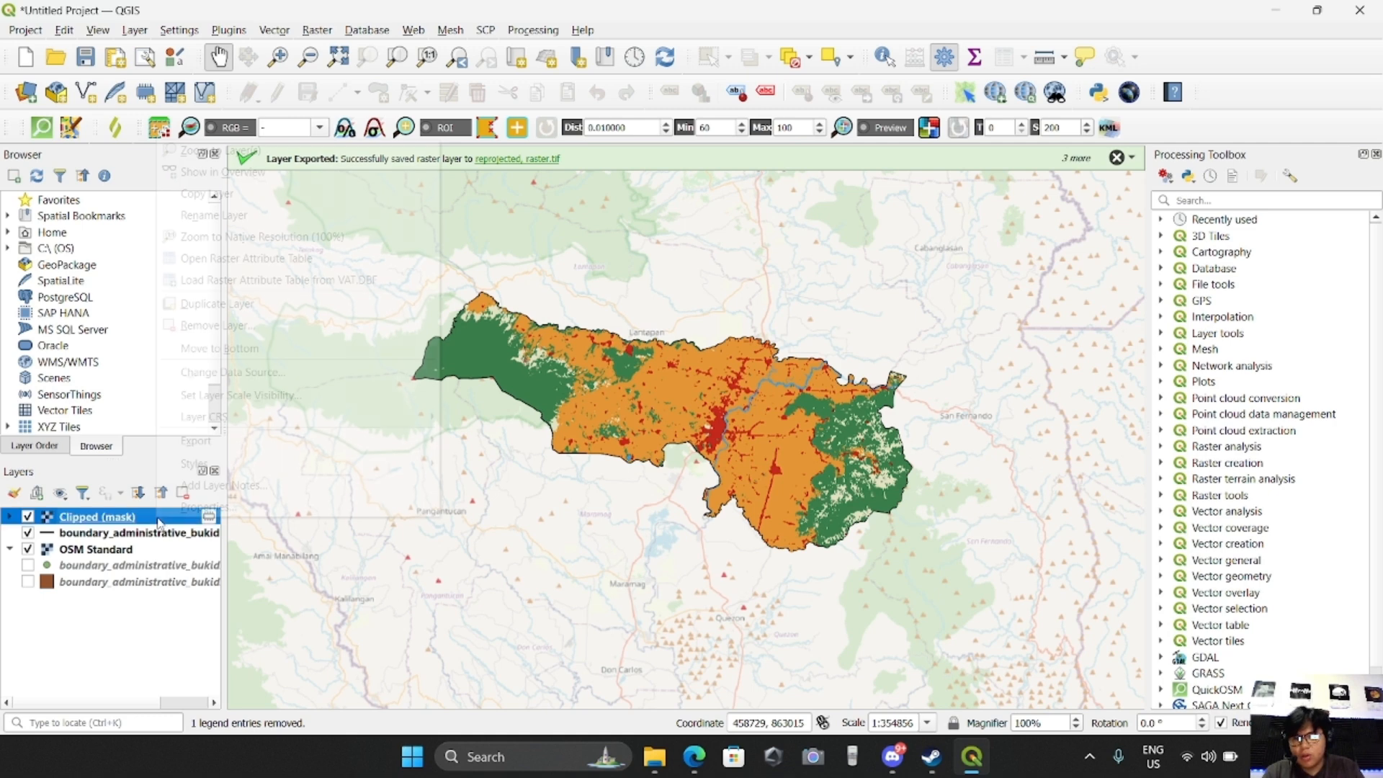
pyautogui.click(258, 372)
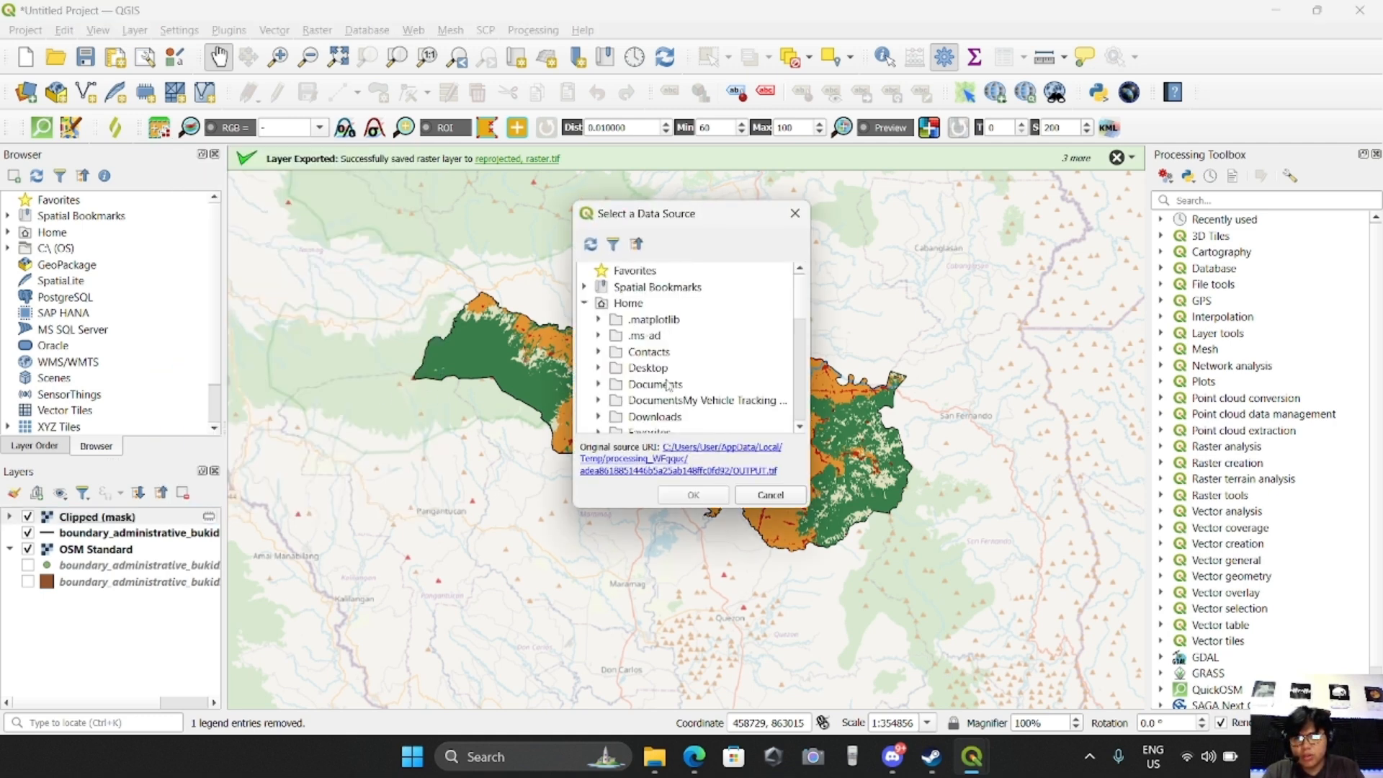
pyautogui.scroll(-1, 711, 388)
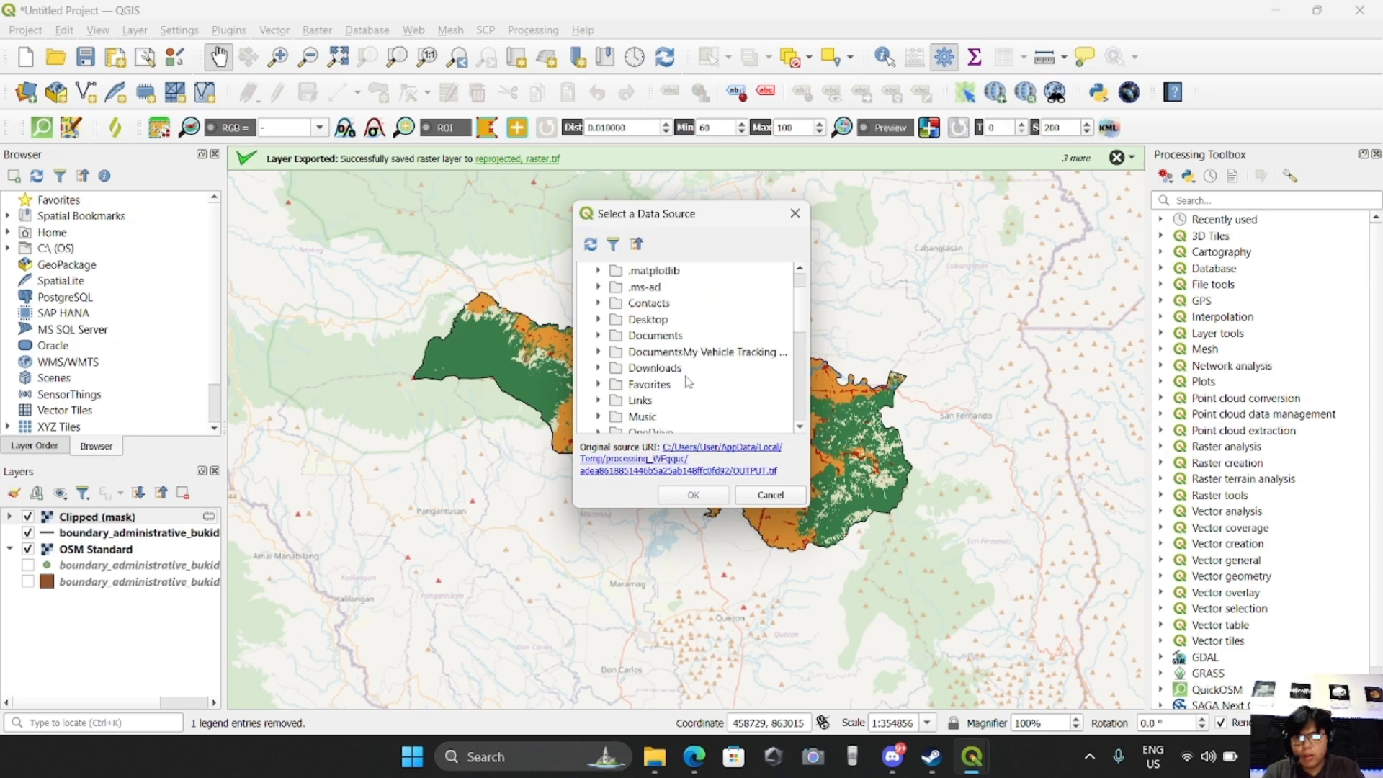
pyautogui.scroll(1, 688, 382)
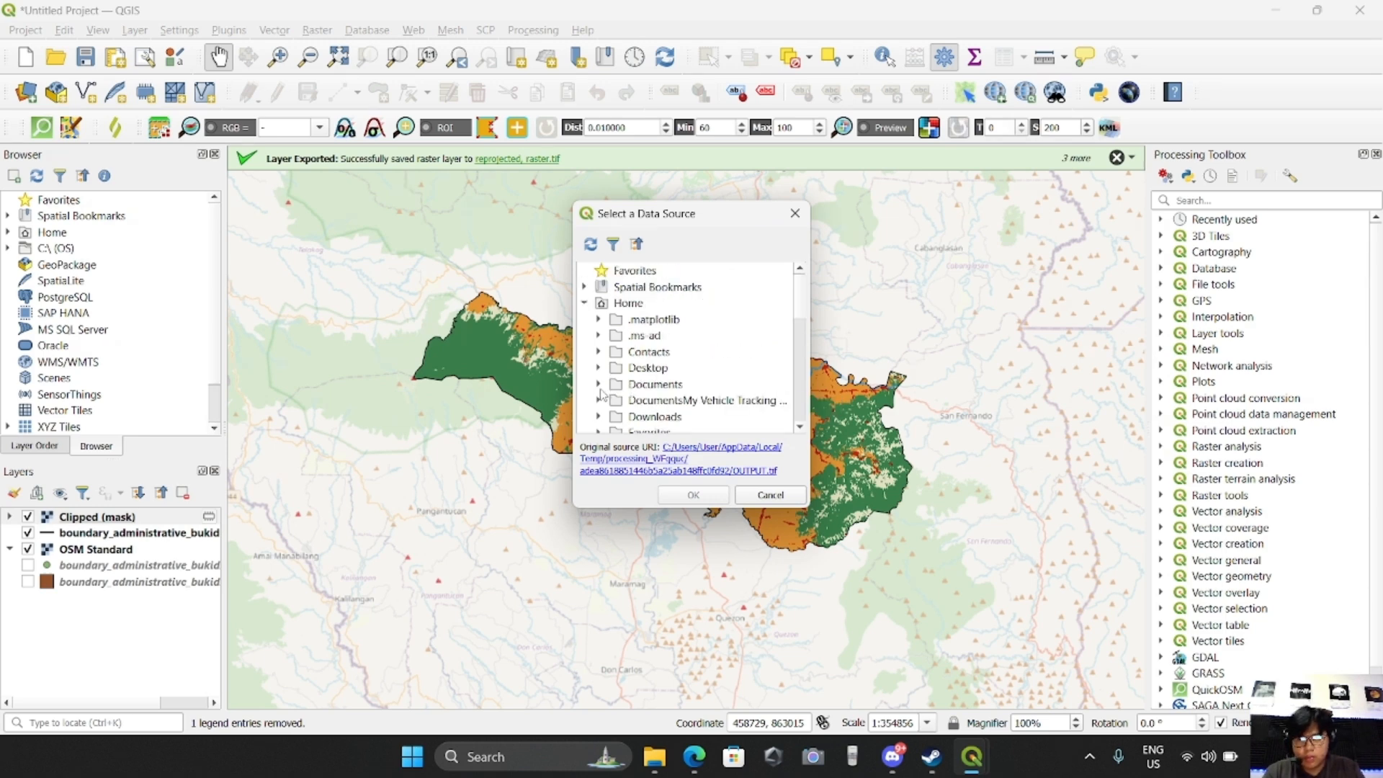
pyautogui.scroll(-1, 710, 368)
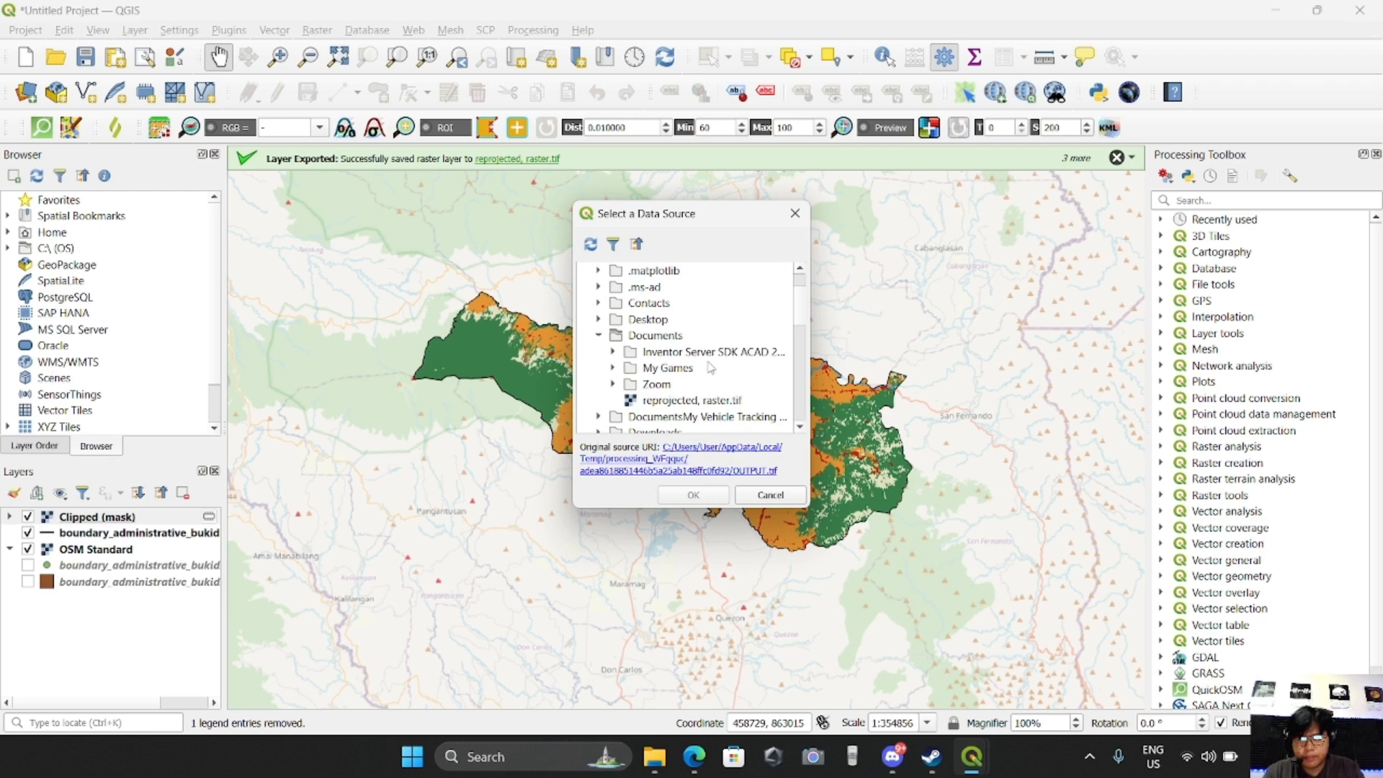
pyautogui.doubleClick(620, 339)
pyautogui.click(599, 336)
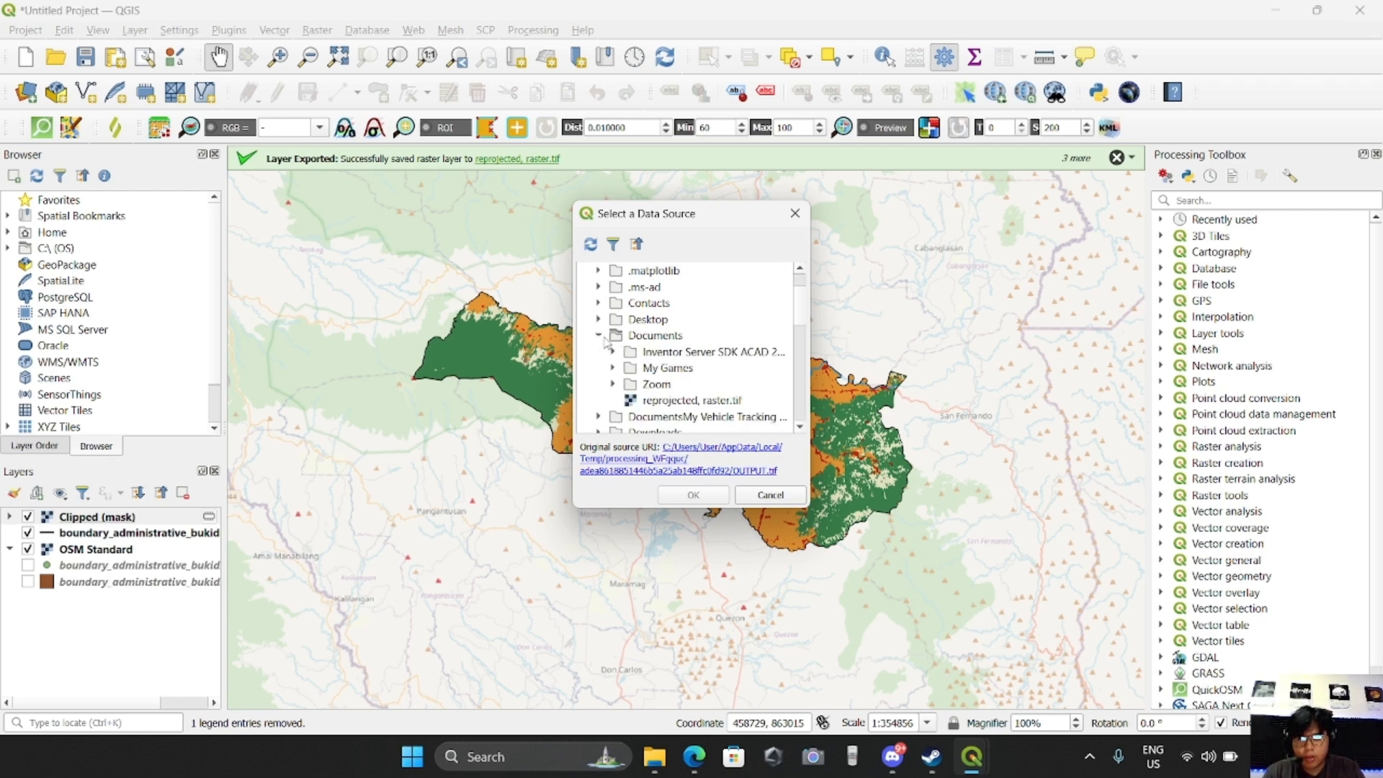
pyautogui.click(684, 401)
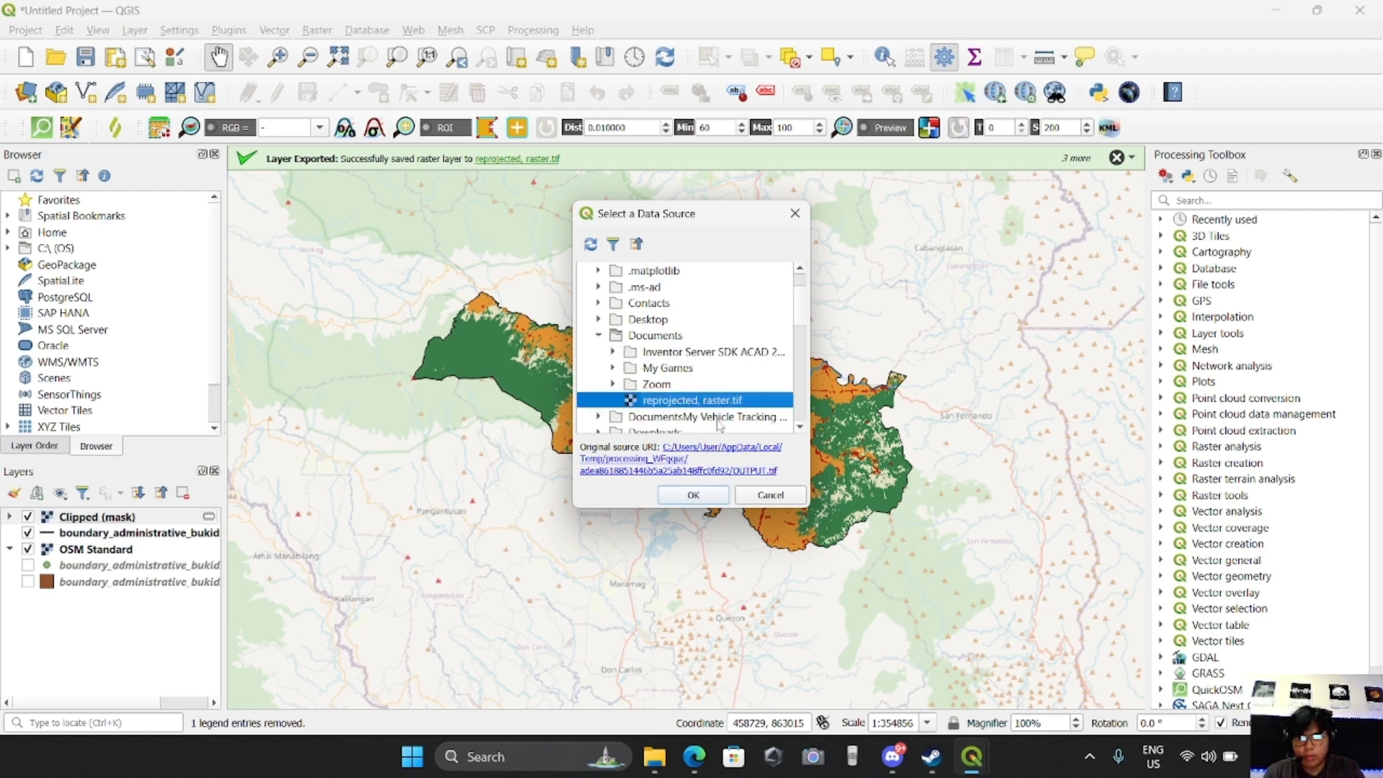
pyautogui.click(693, 495)
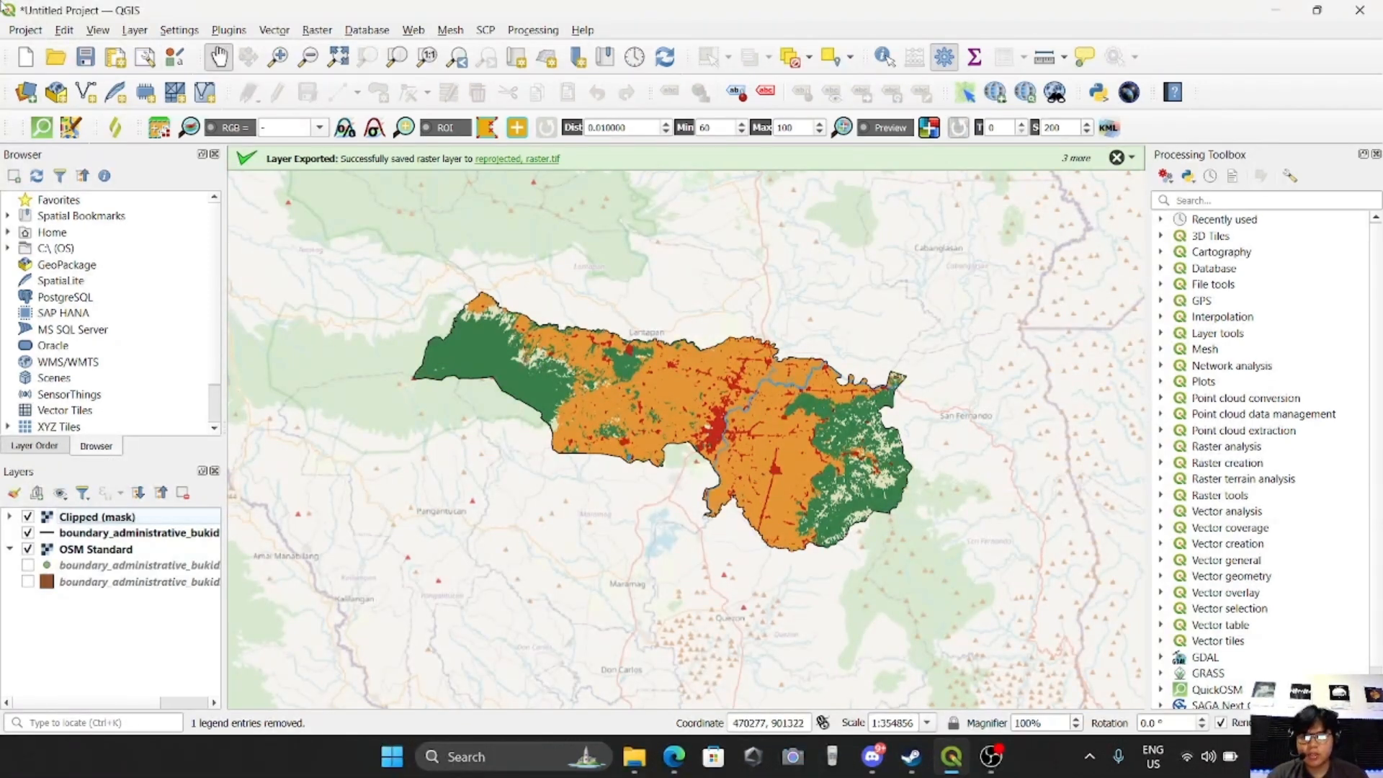
# Create a new print layout titled LULC
pyautogui.click(21, 30)
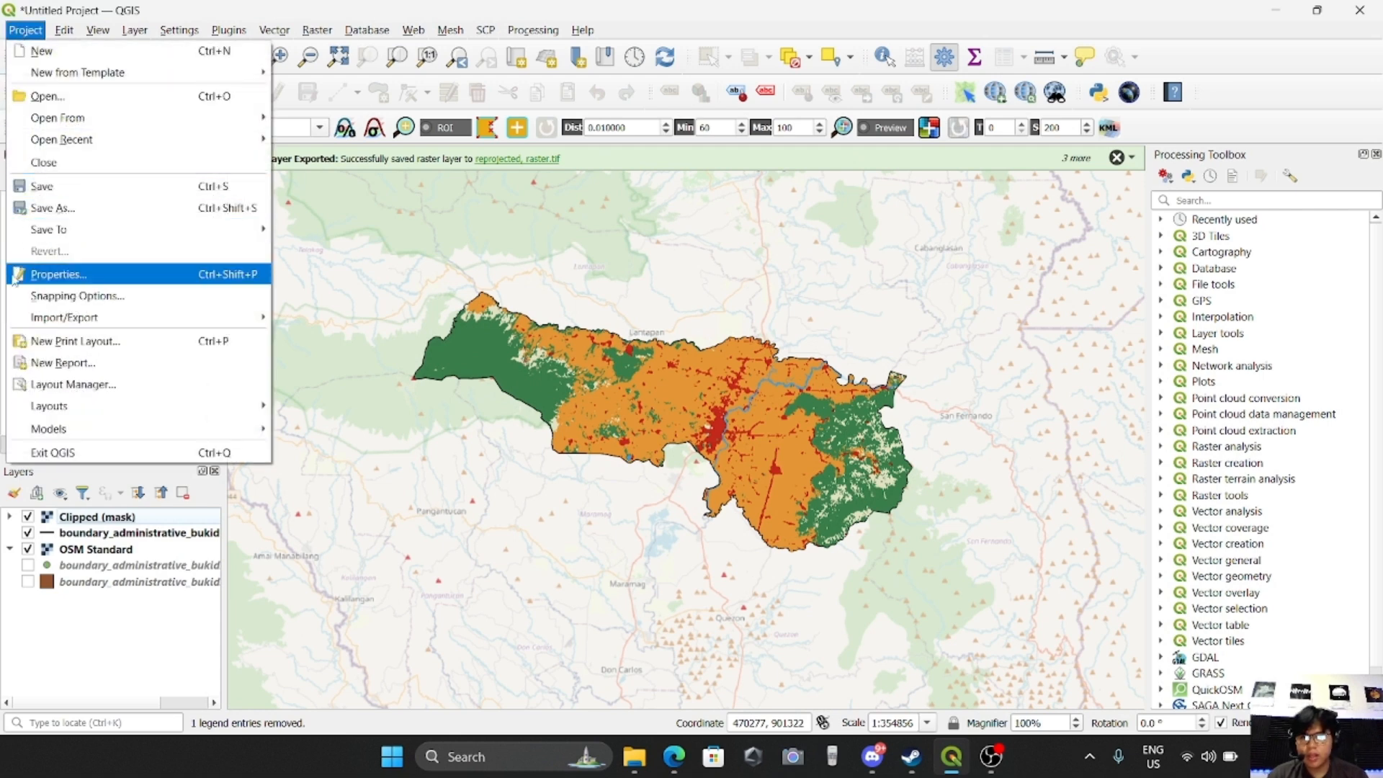
pyautogui.click(115, 348)
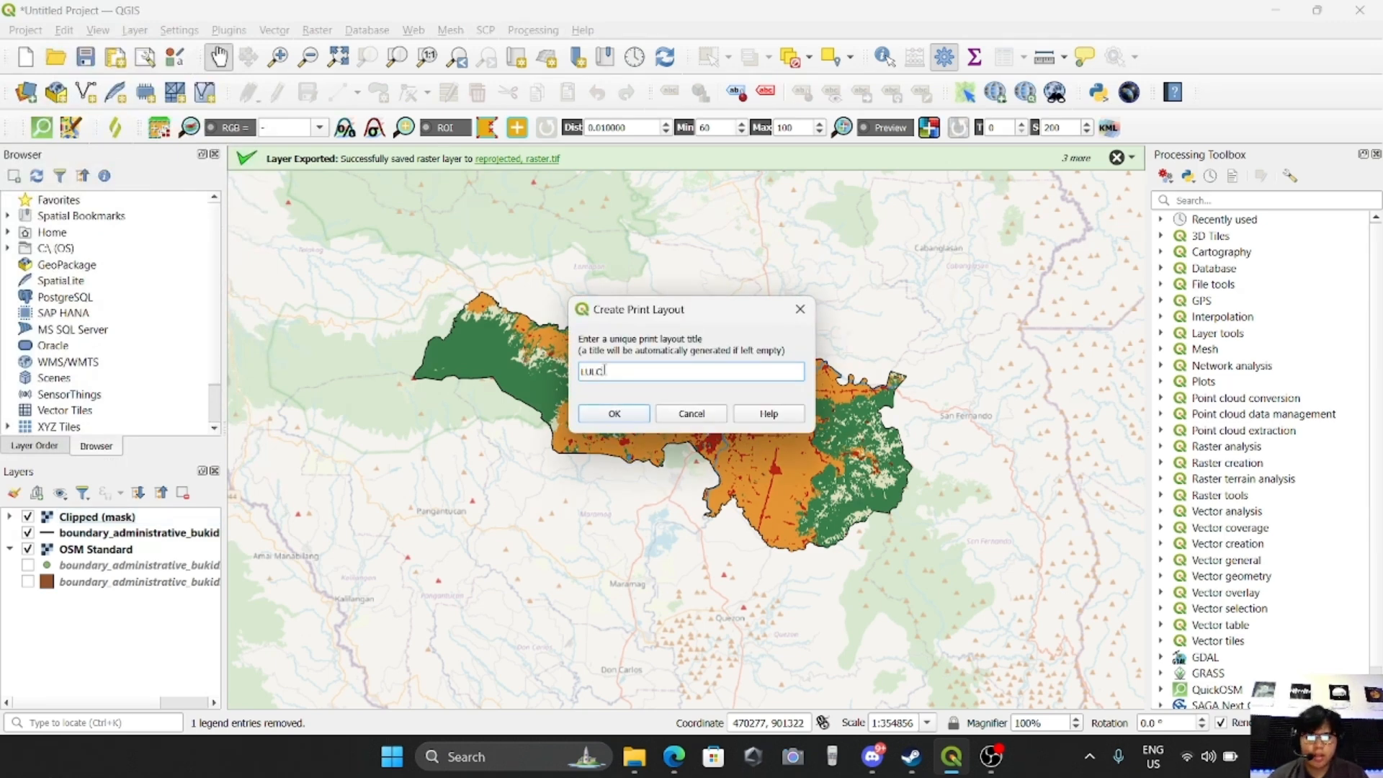
pyautogui.click(614, 413)
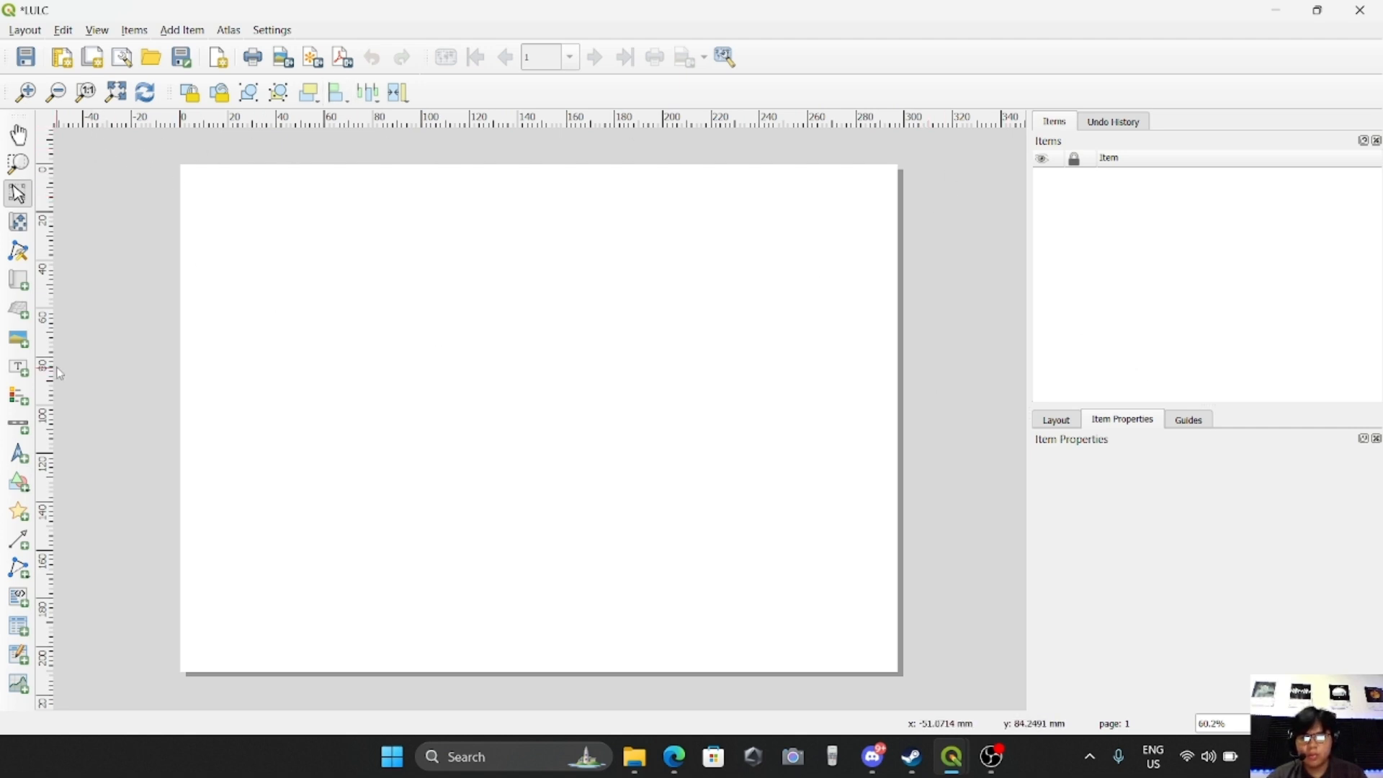
# Draw a rectangle just inside the page edges as a border for the layout
pyautogui.click(22, 493)
pyautogui.click(80, 479)
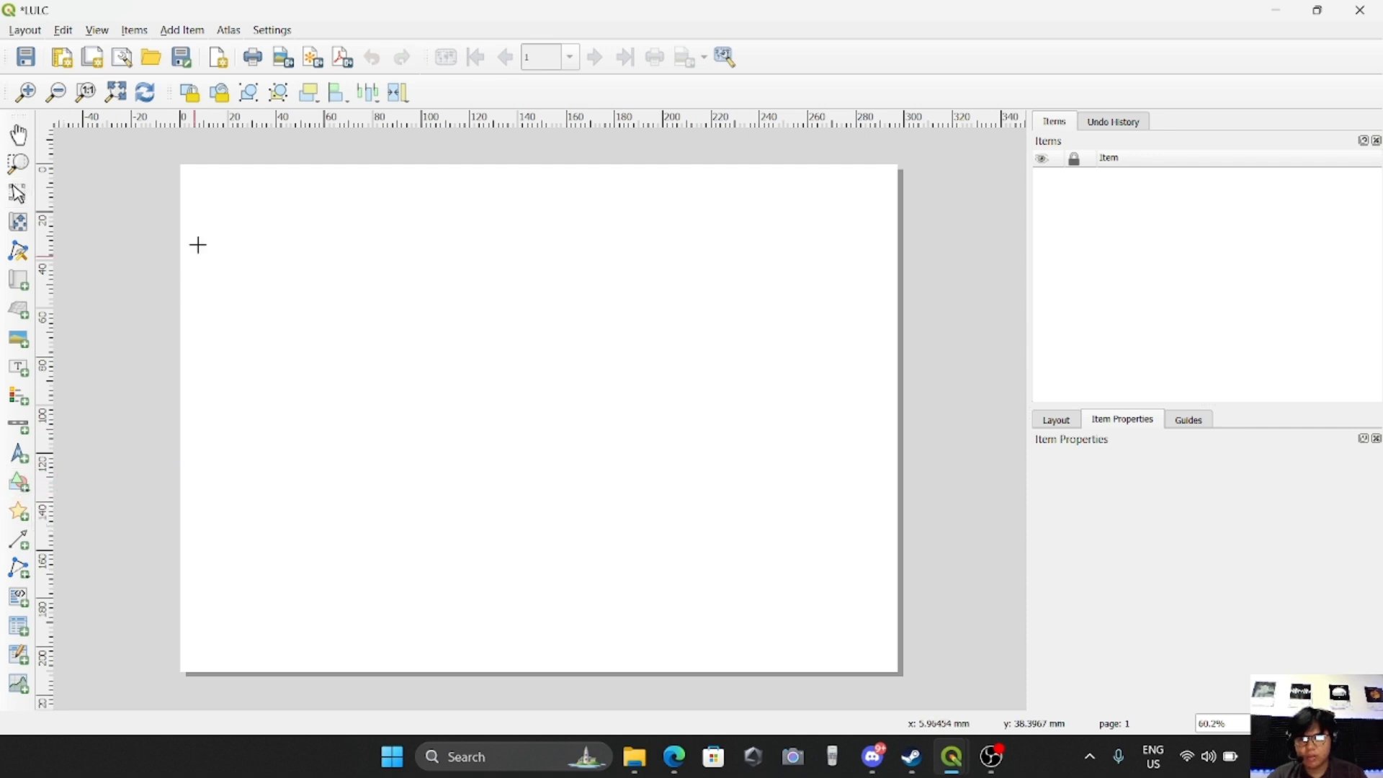
pyautogui.moveTo(189, 174); pyautogui.dragTo(892, 664)
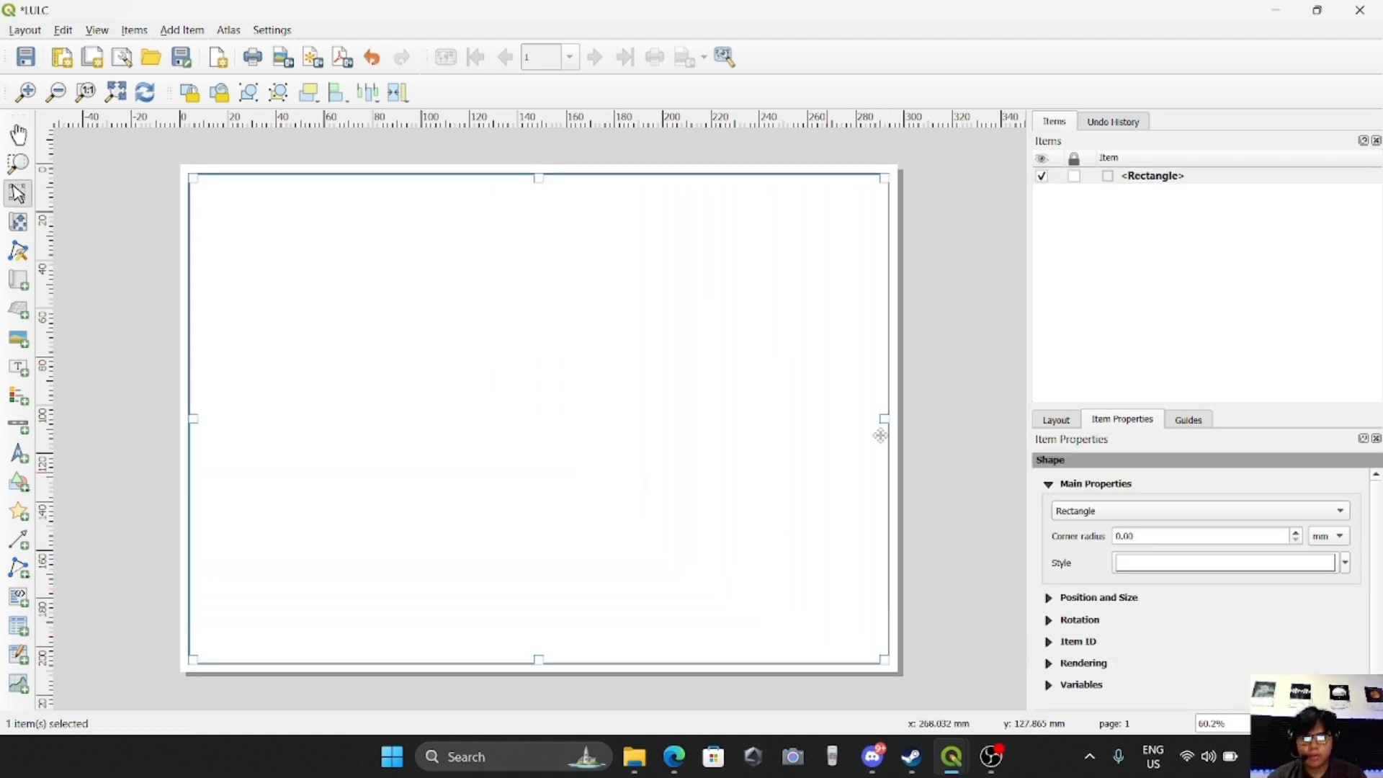
pyautogui.click(956, 349)
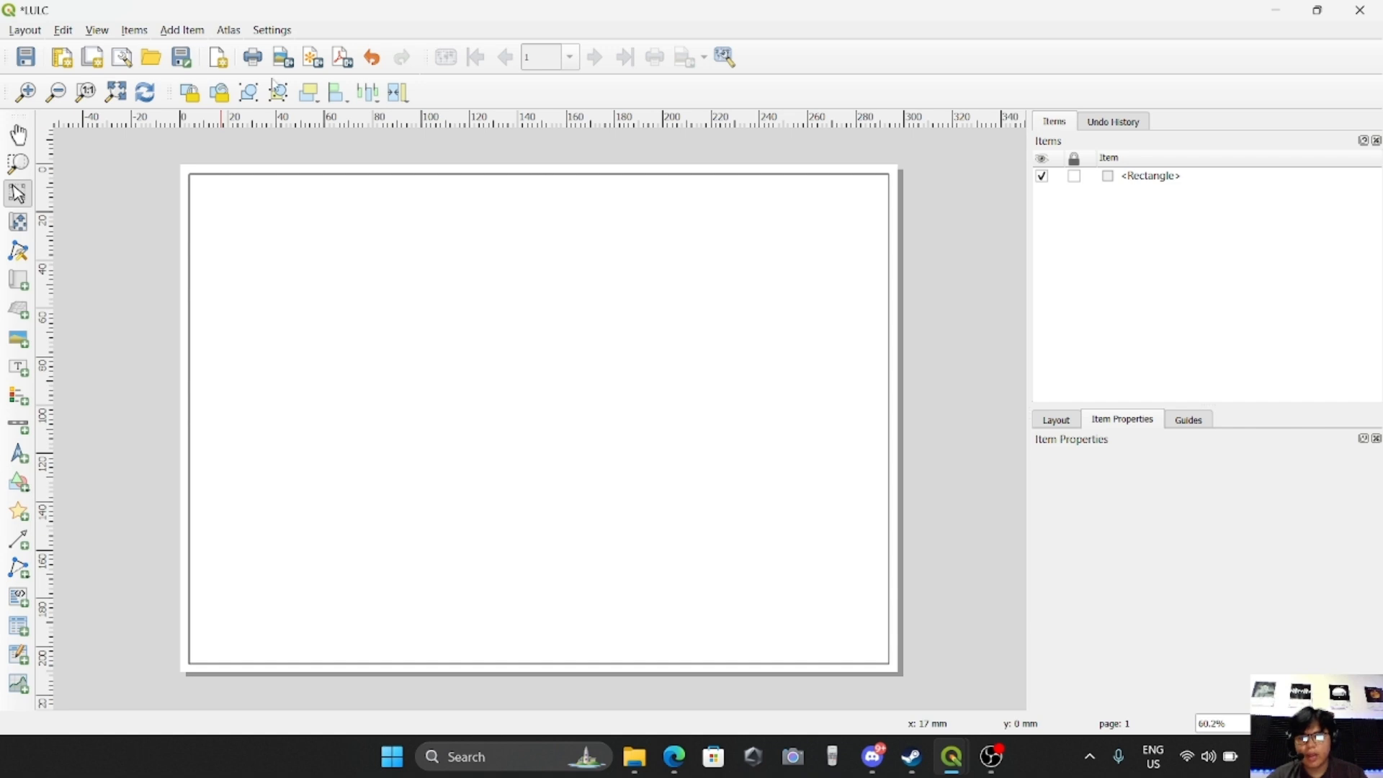
# Add a map that fills the border rectangle and nudge its content slightly downward
pyautogui.click(183, 34)
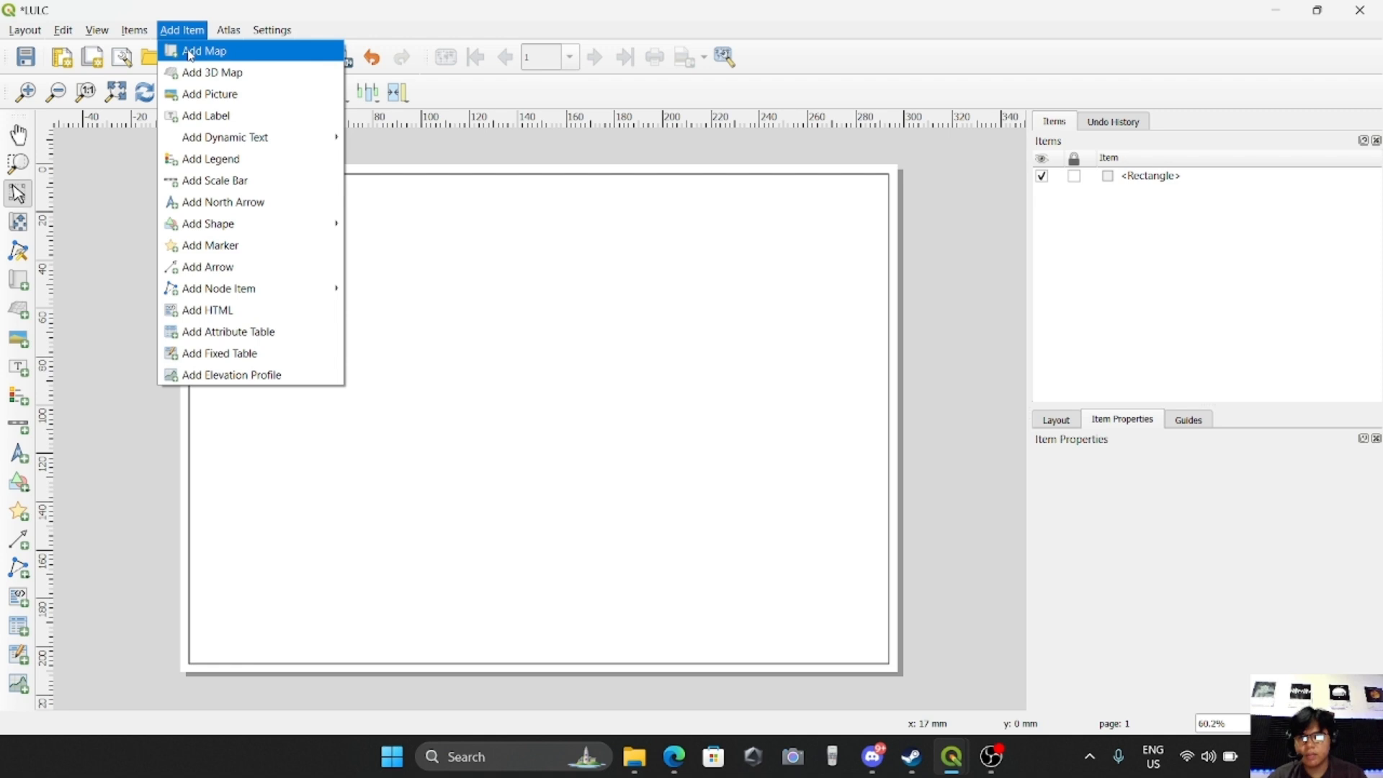
pyautogui.click(206, 52)
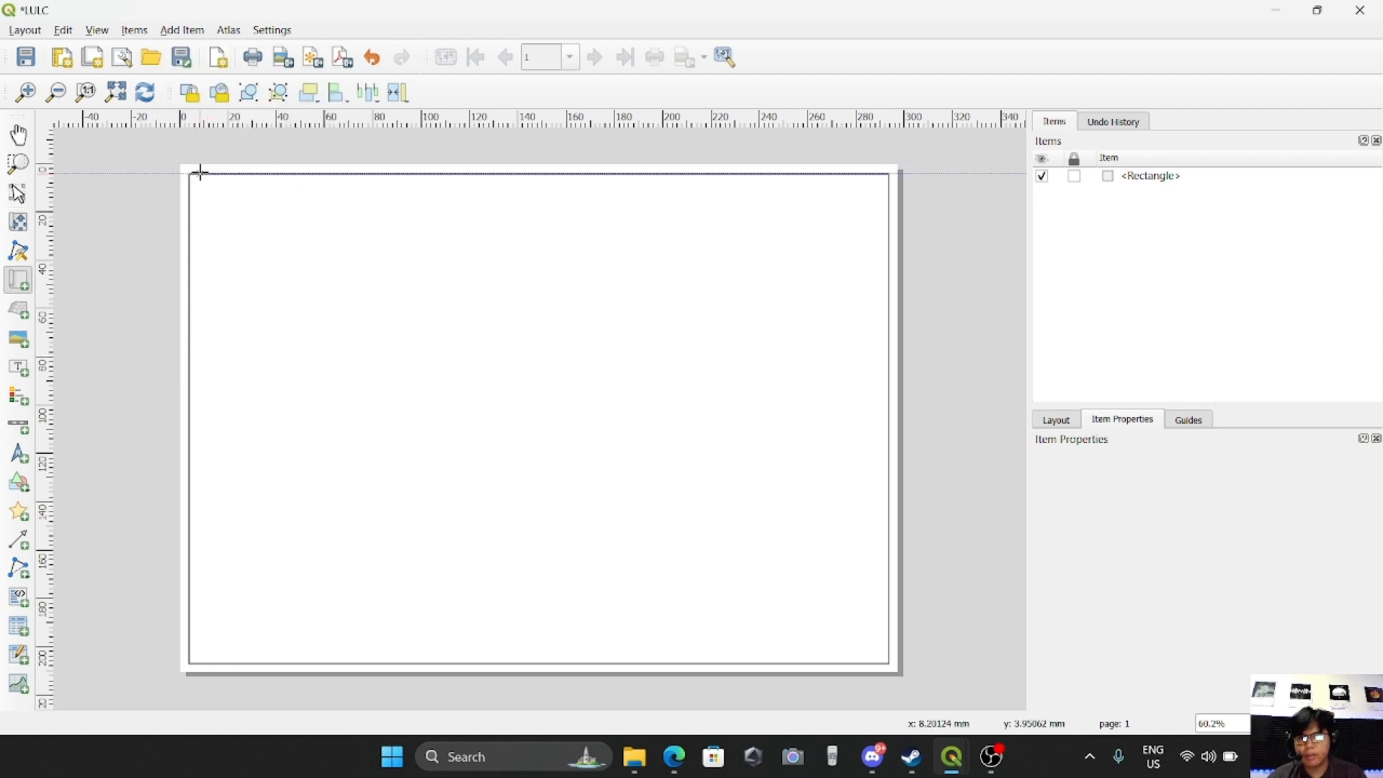
pyautogui.moveTo(189, 173); pyautogui.dragTo(889, 663)
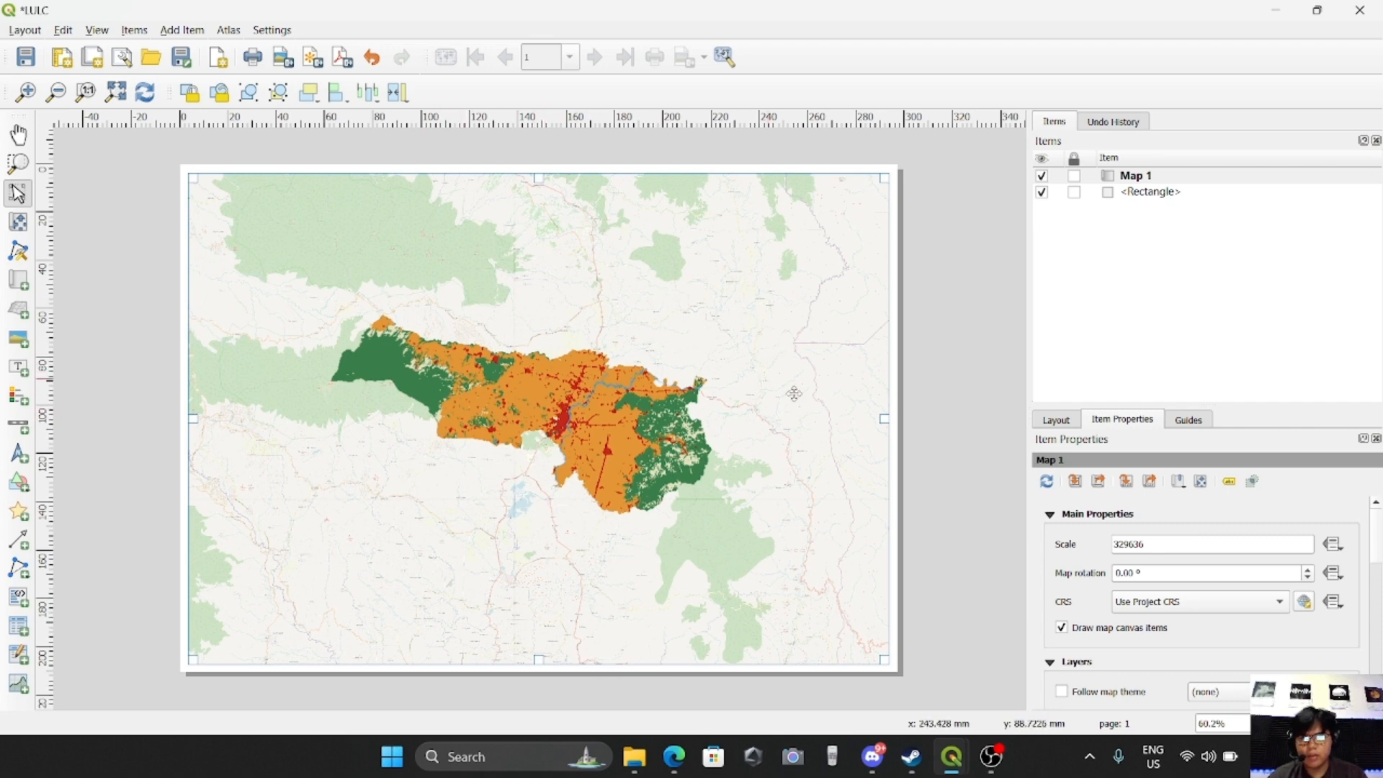
pyautogui.click(19, 224)
pyautogui.moveTo(550, 421)
pyautogui.mouseDown()
pyautogui.moveTo(519, 403)
pyautogui.moveTo(576, 418)
pyautogui.moveTo(548, 422)
pyautogui.moveTo(554, 435)
pyautogui.mouseUp()
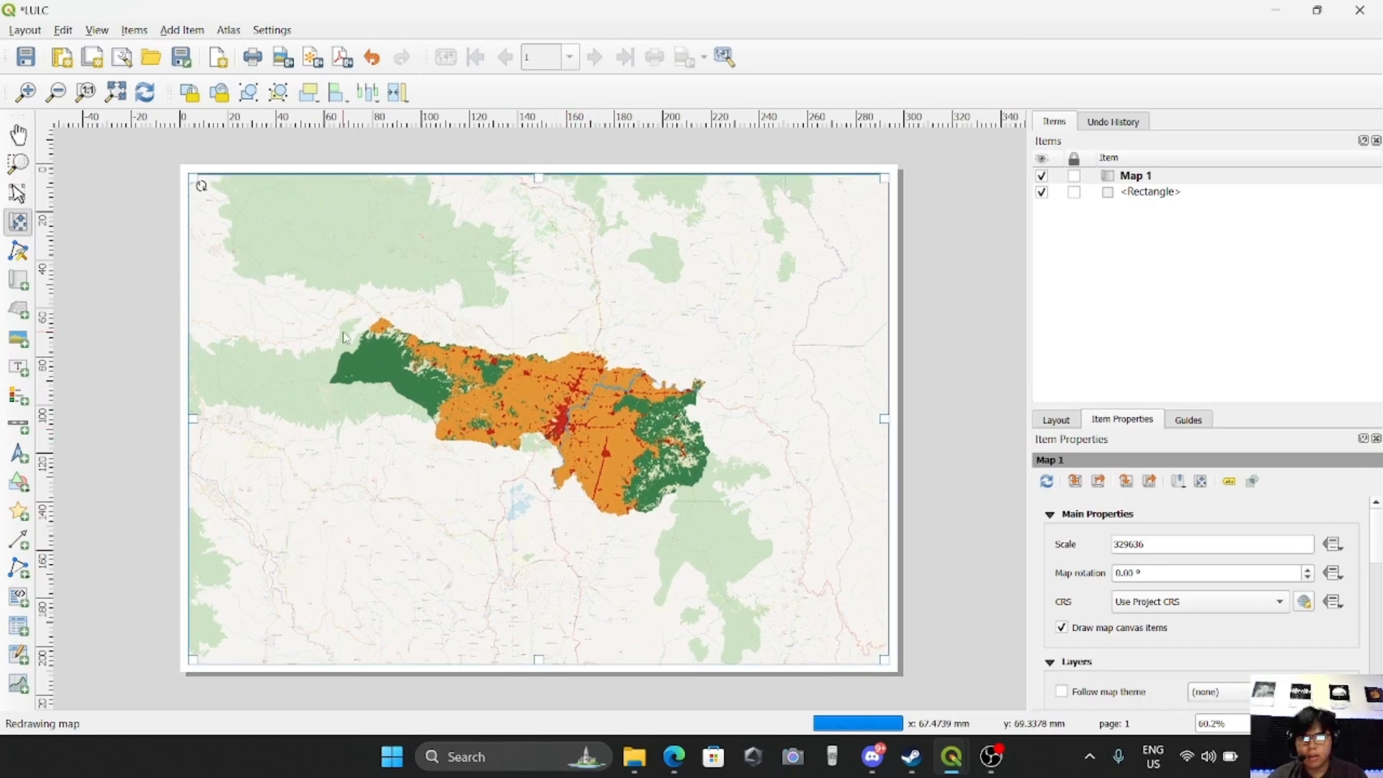
pyautogui.press('p')
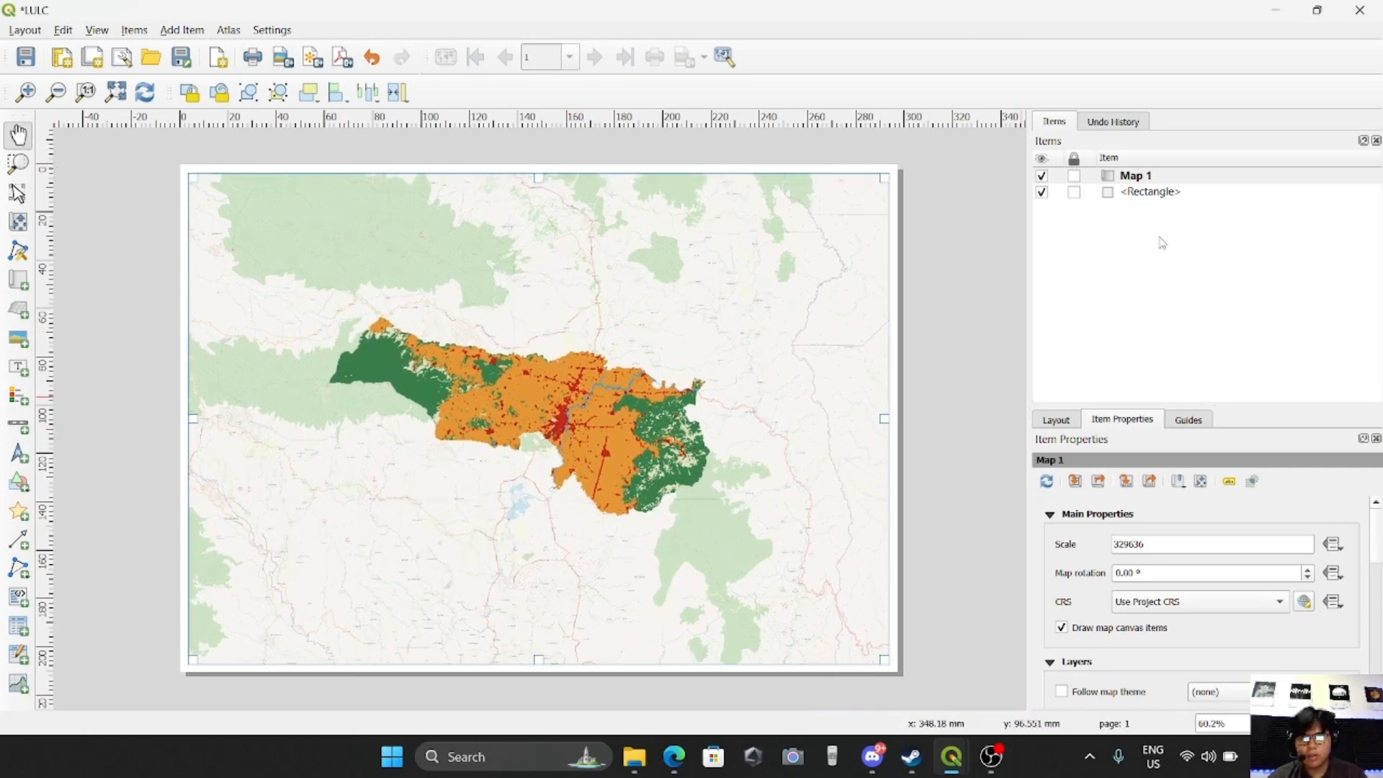
# Set the scale of Map 1 to 200000
pyautogui.click(1136, 180)
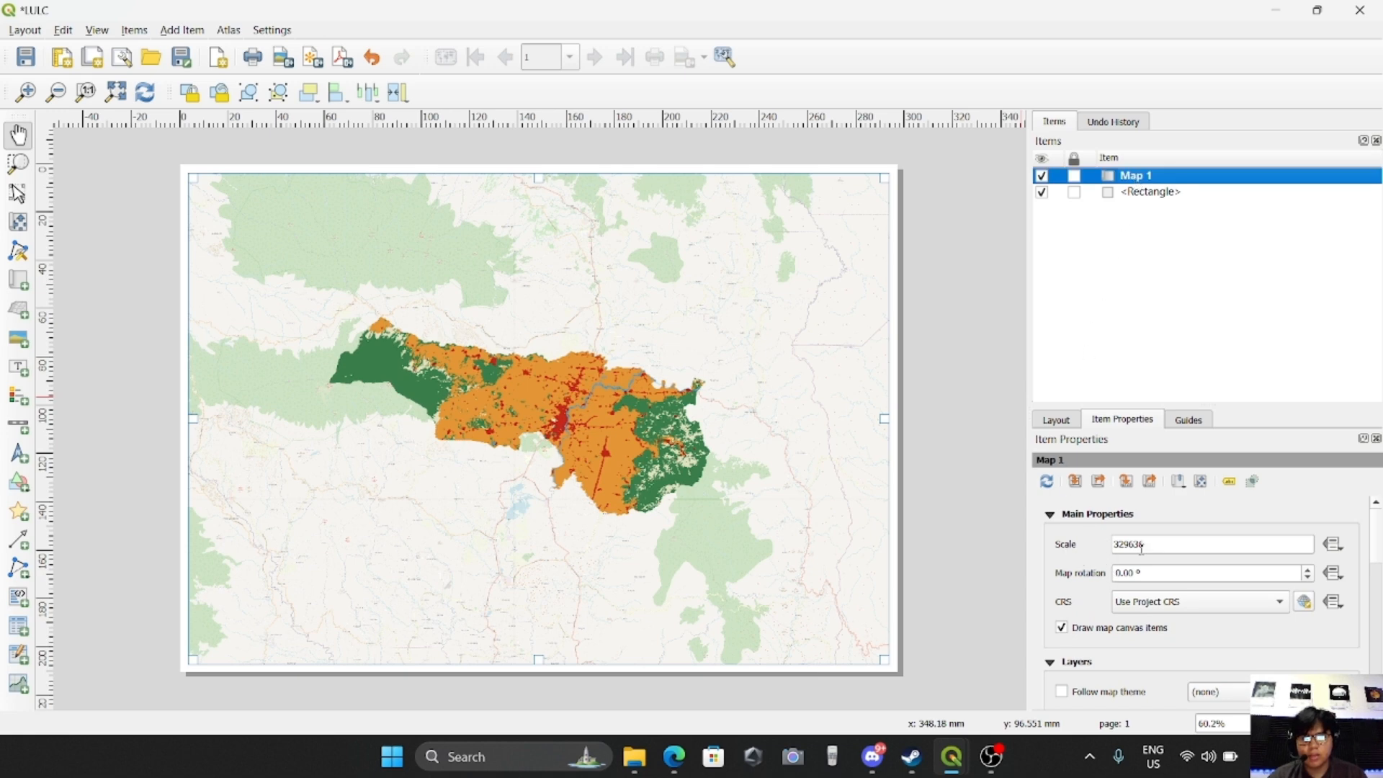
pyautogui.moveTo(1181, 552); pyautogui.dragTo(1049, 553)
pyautogui.write('20000')
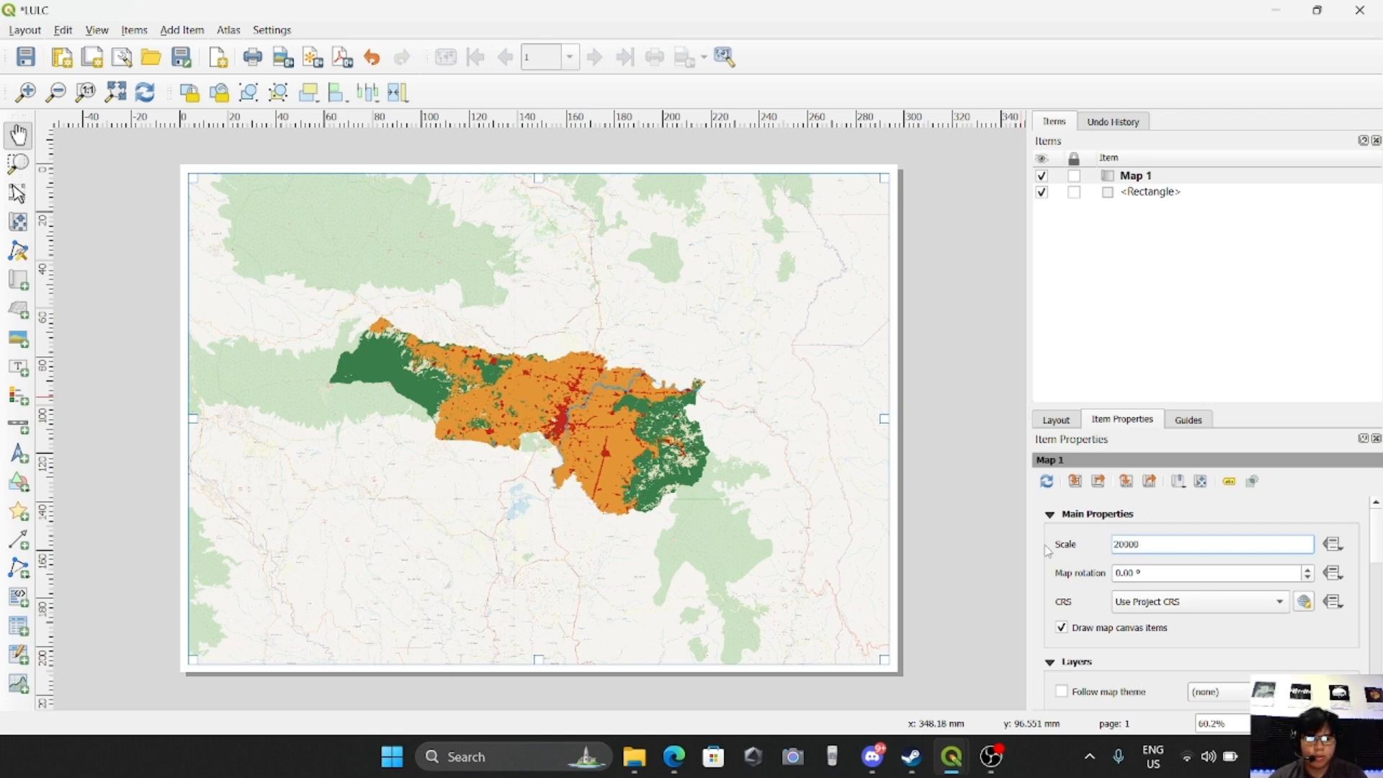
pyautogui.press('Return')
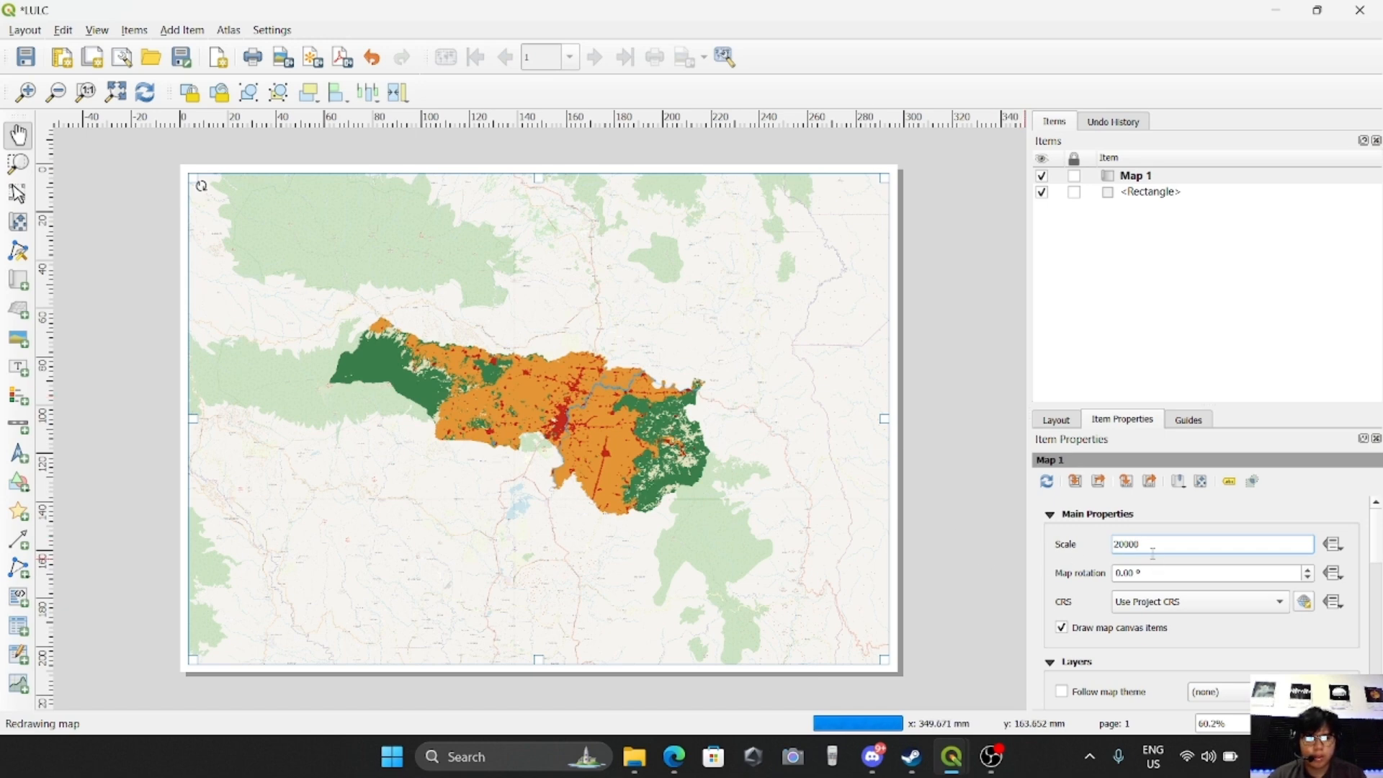
pyautogui.write('0')
pyautogui.press('Return')
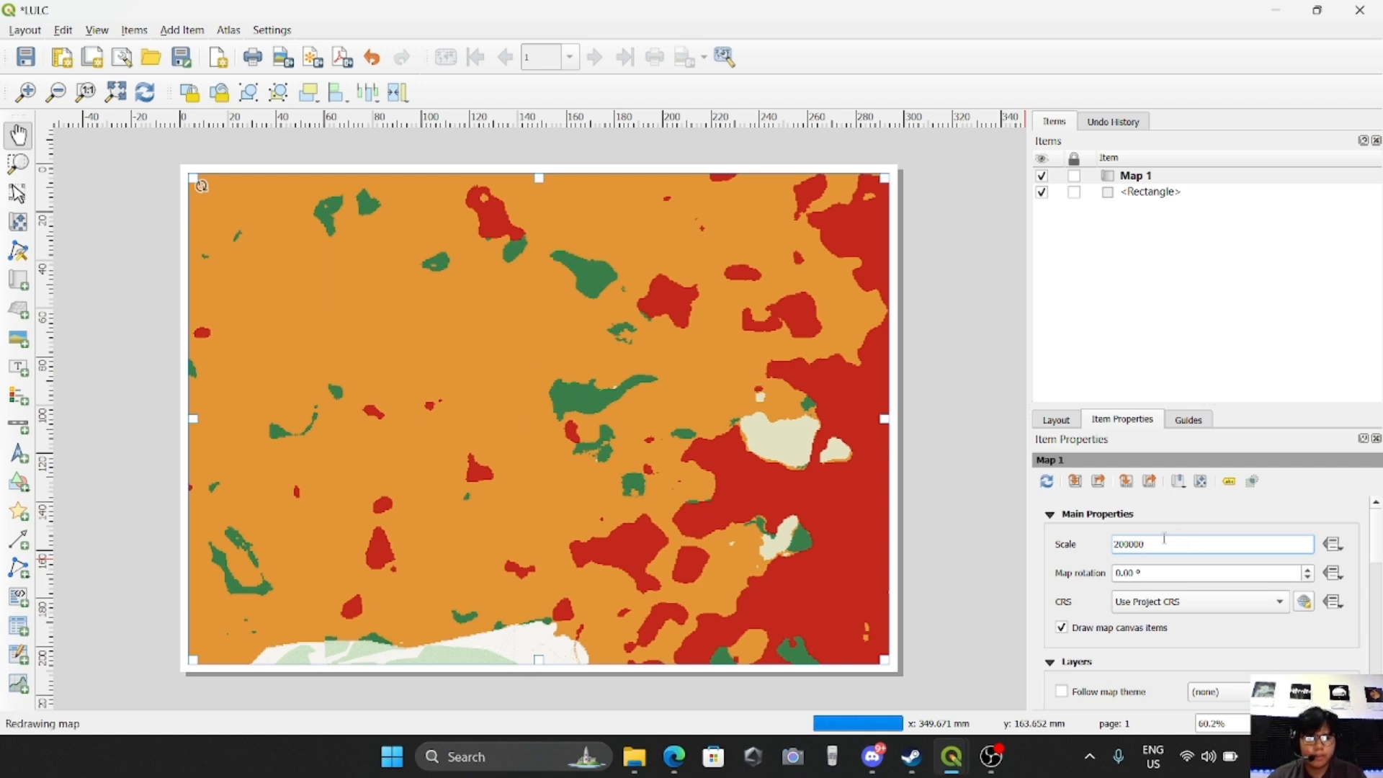
# Shift the content of Map 1 slightly right and down to centre the land cover area in the frame
pyautogui.click(584, 448)
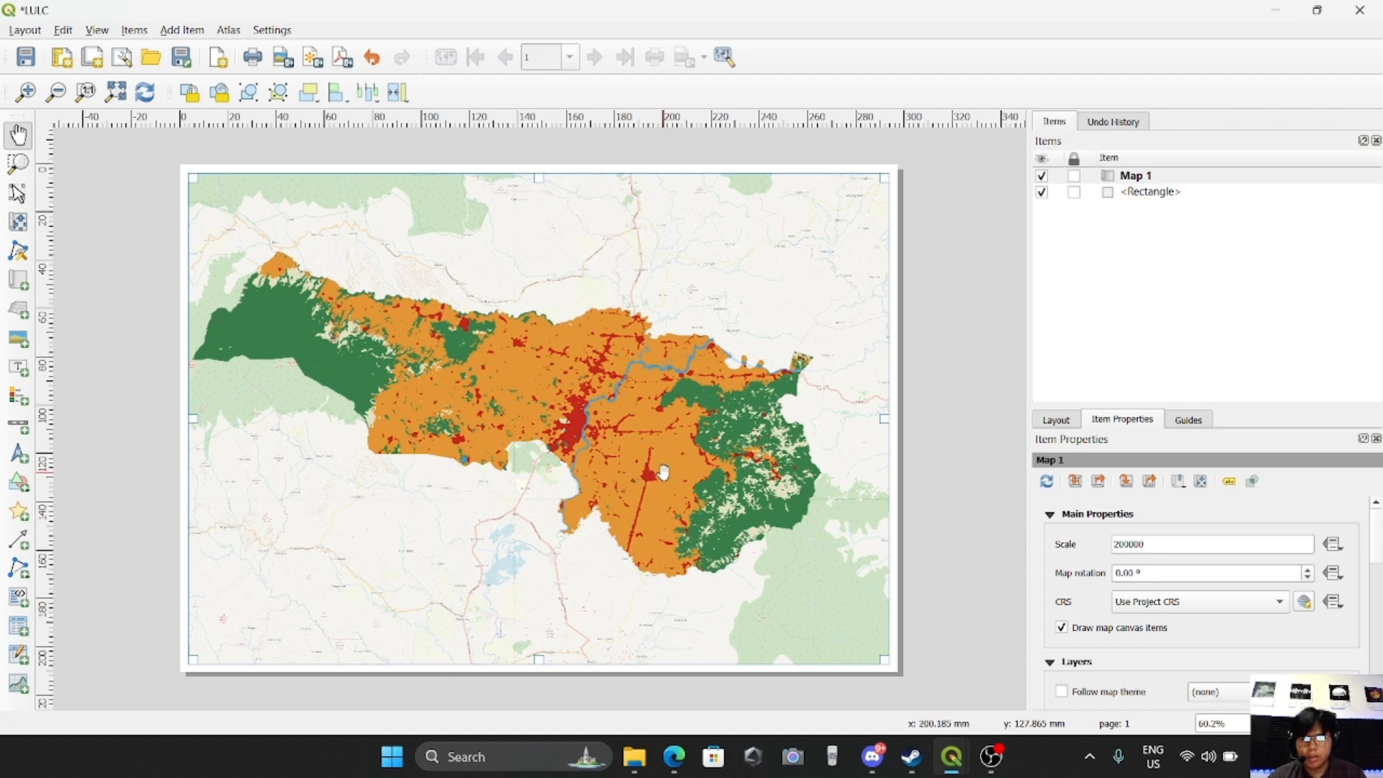
pyautogui.click(18, 221)
pyautogui.moveTo(583, 435); pyautogui.dragTo(603, 454)
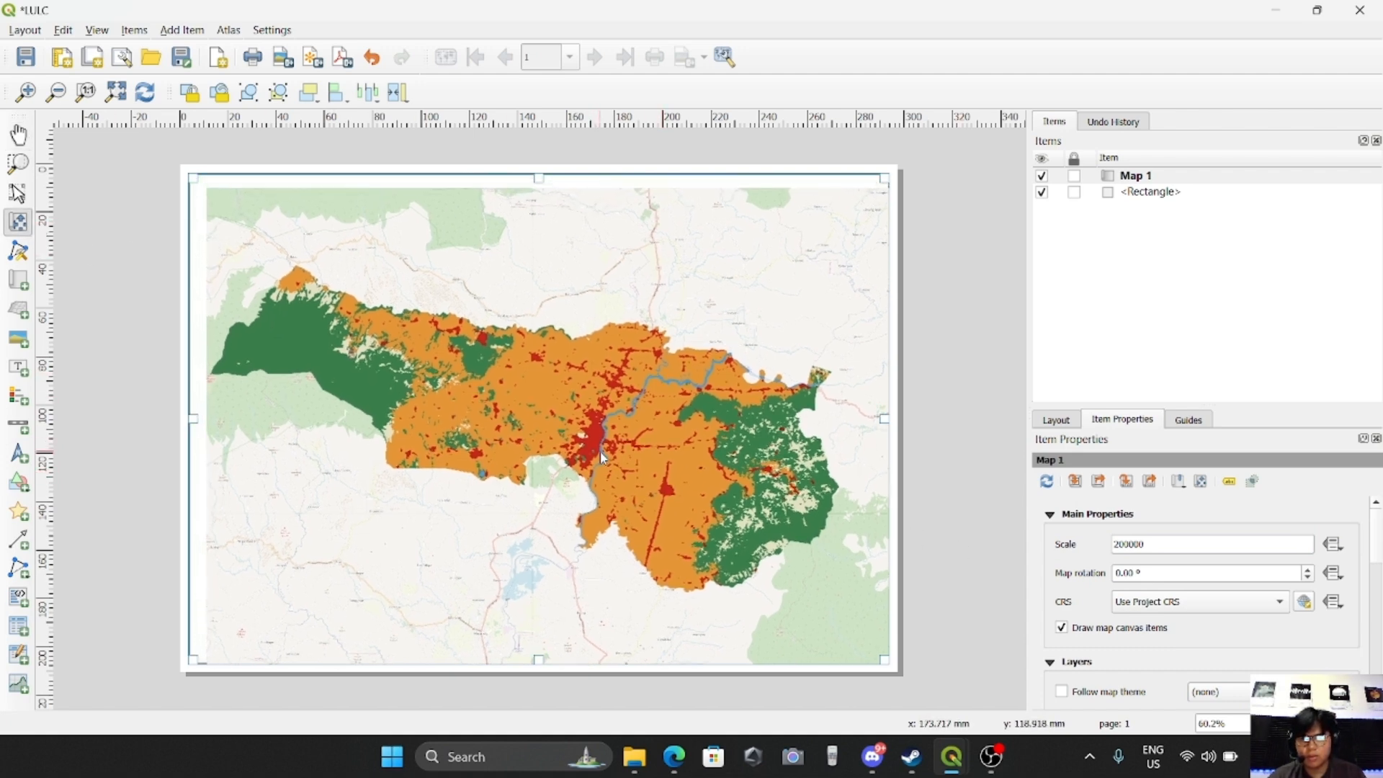
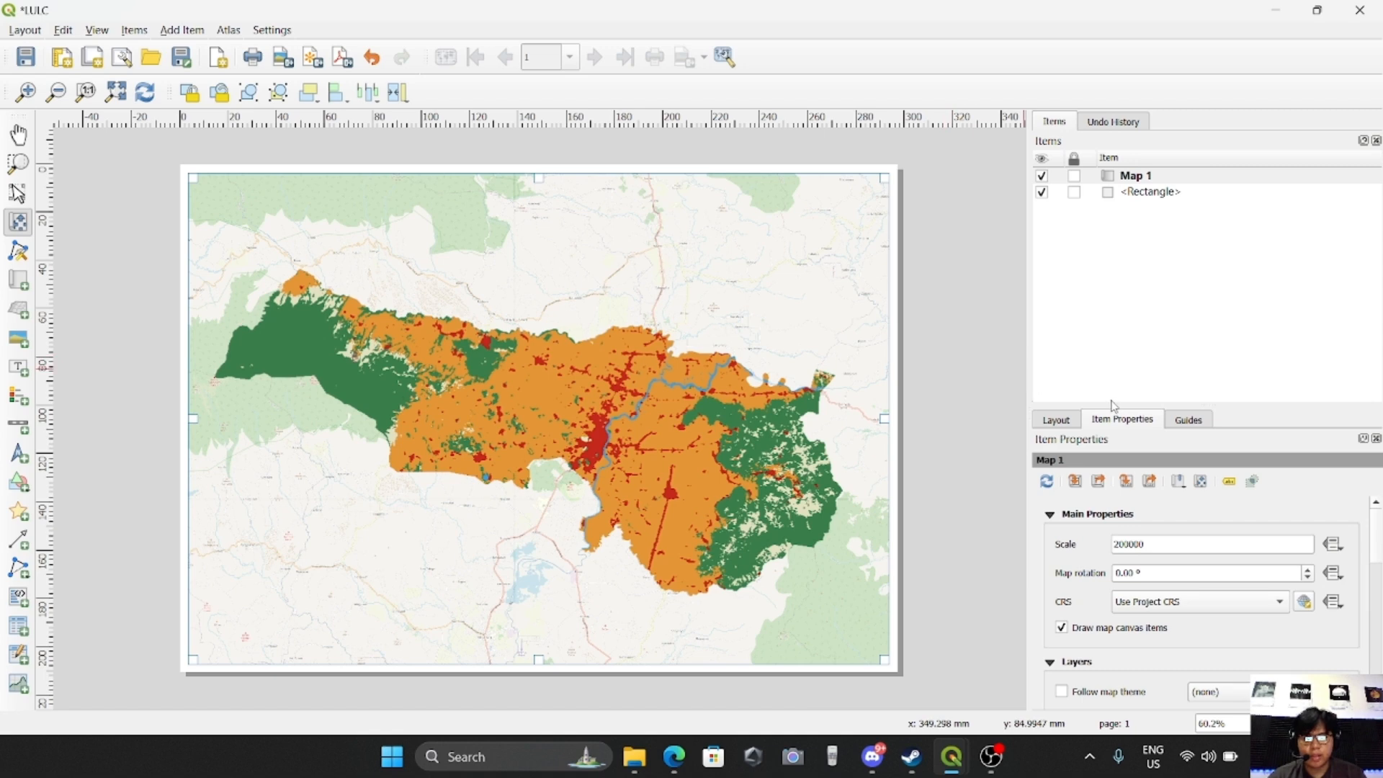
# Add a scale bar for Map 1 in the lower right corner of the map
pyautogui.click(184, 30)
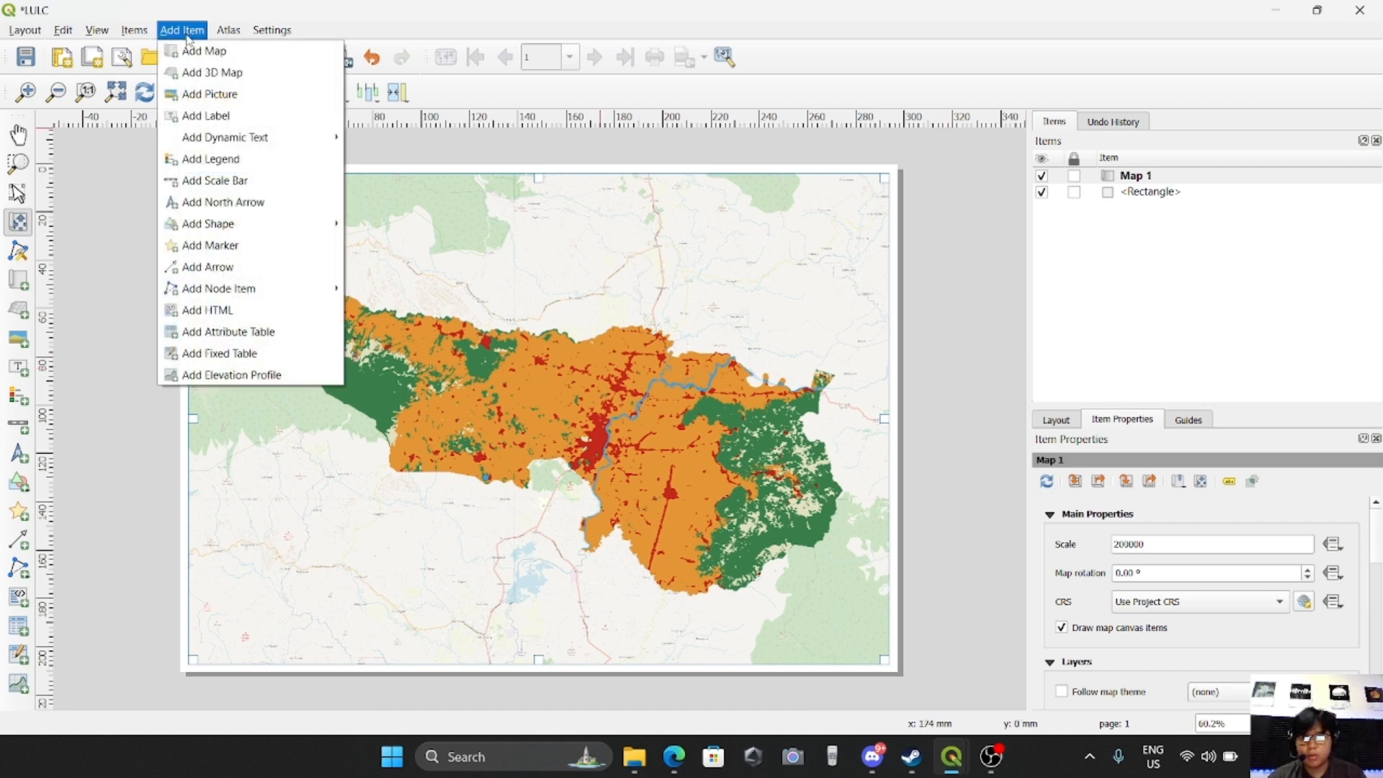
pyautogui.click(216, 188)
pyautogui.moveTo(660, 620); pyautogui.dragTo(861, 643)
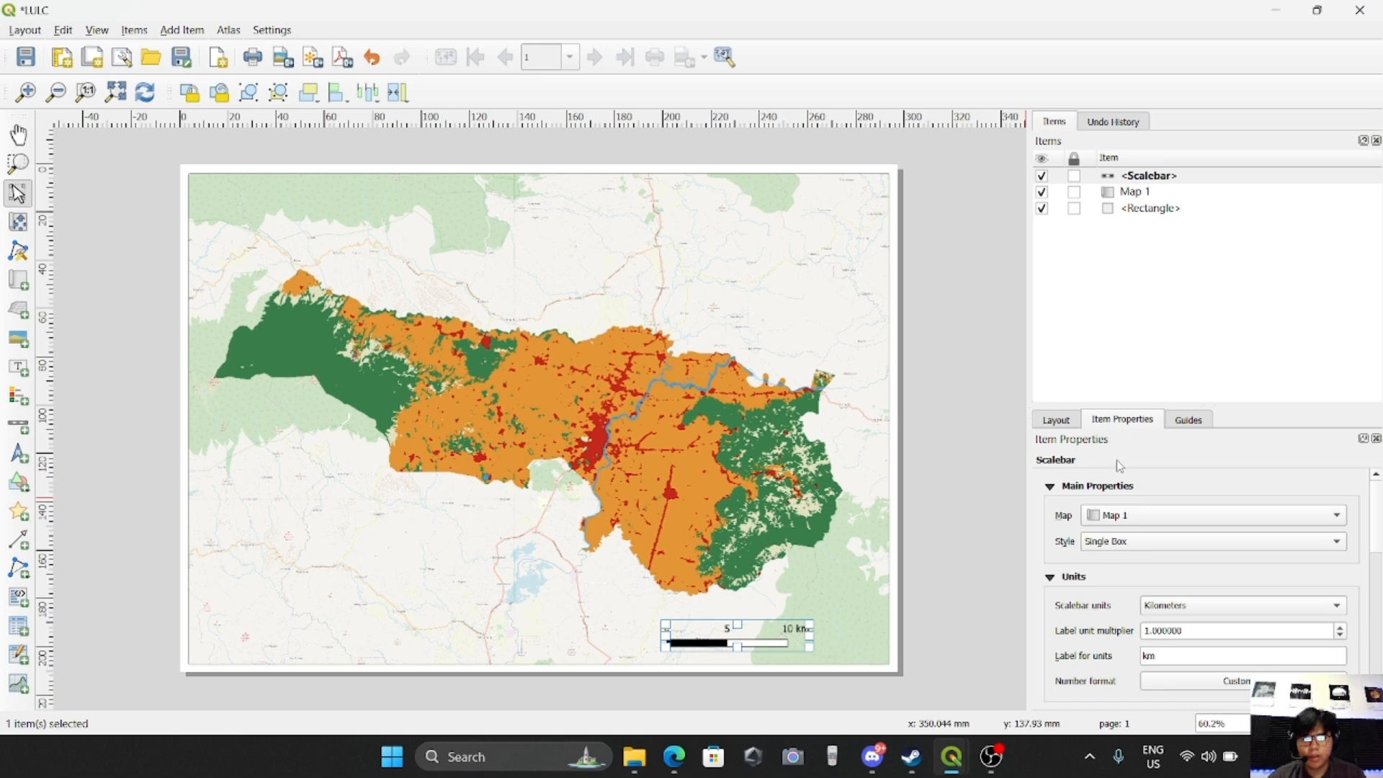
# Change the scale bar's style to Double Box
pyautogui.click(1152, 182)
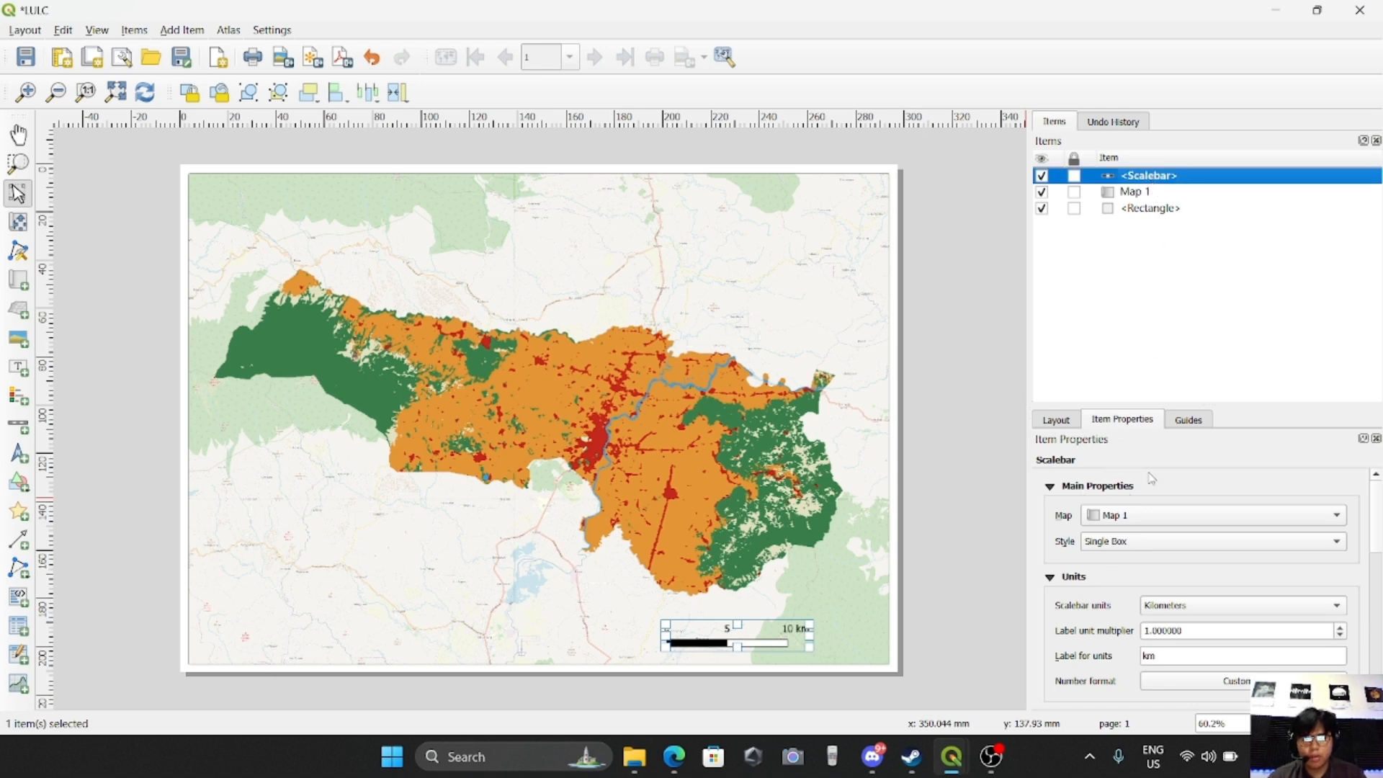
pyautogui.scroll(-2, 1056, 495)
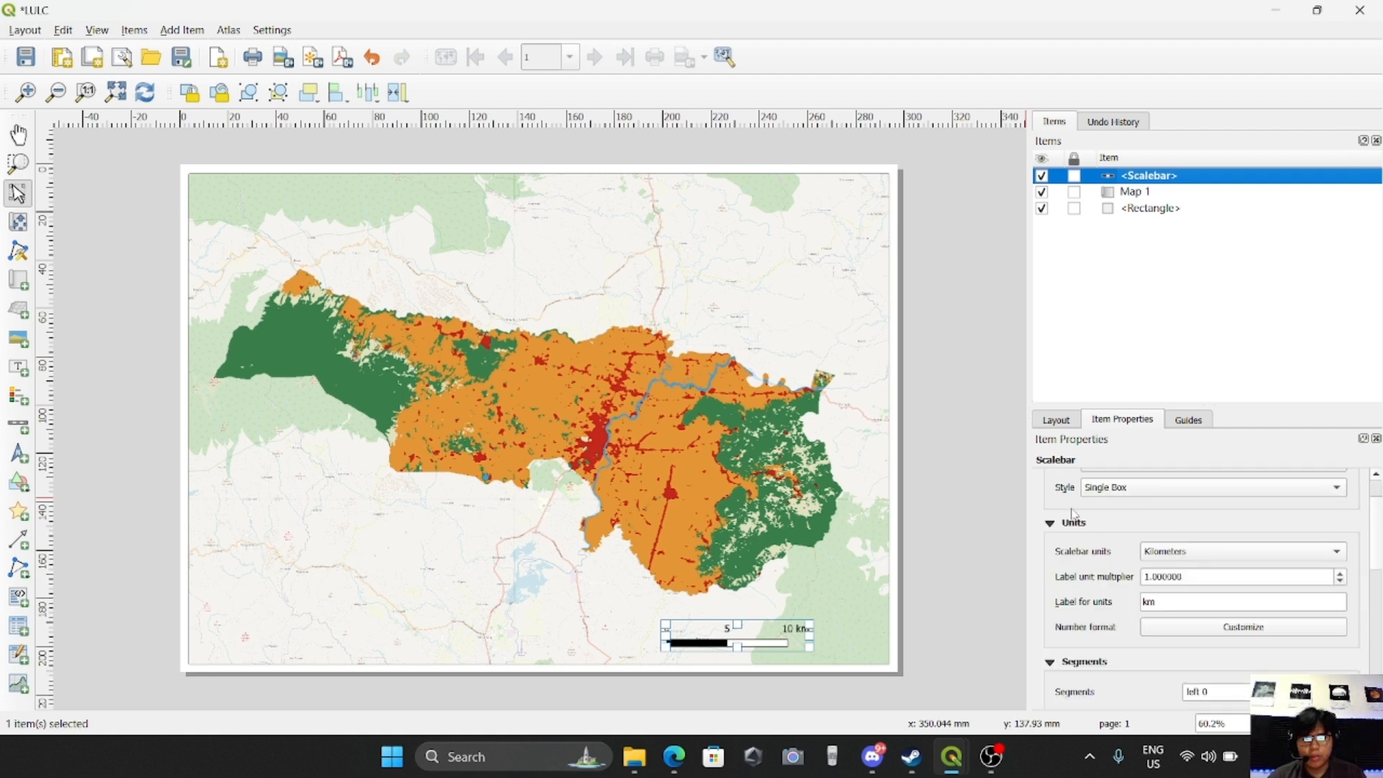
pyautogui.click(1161, 490)
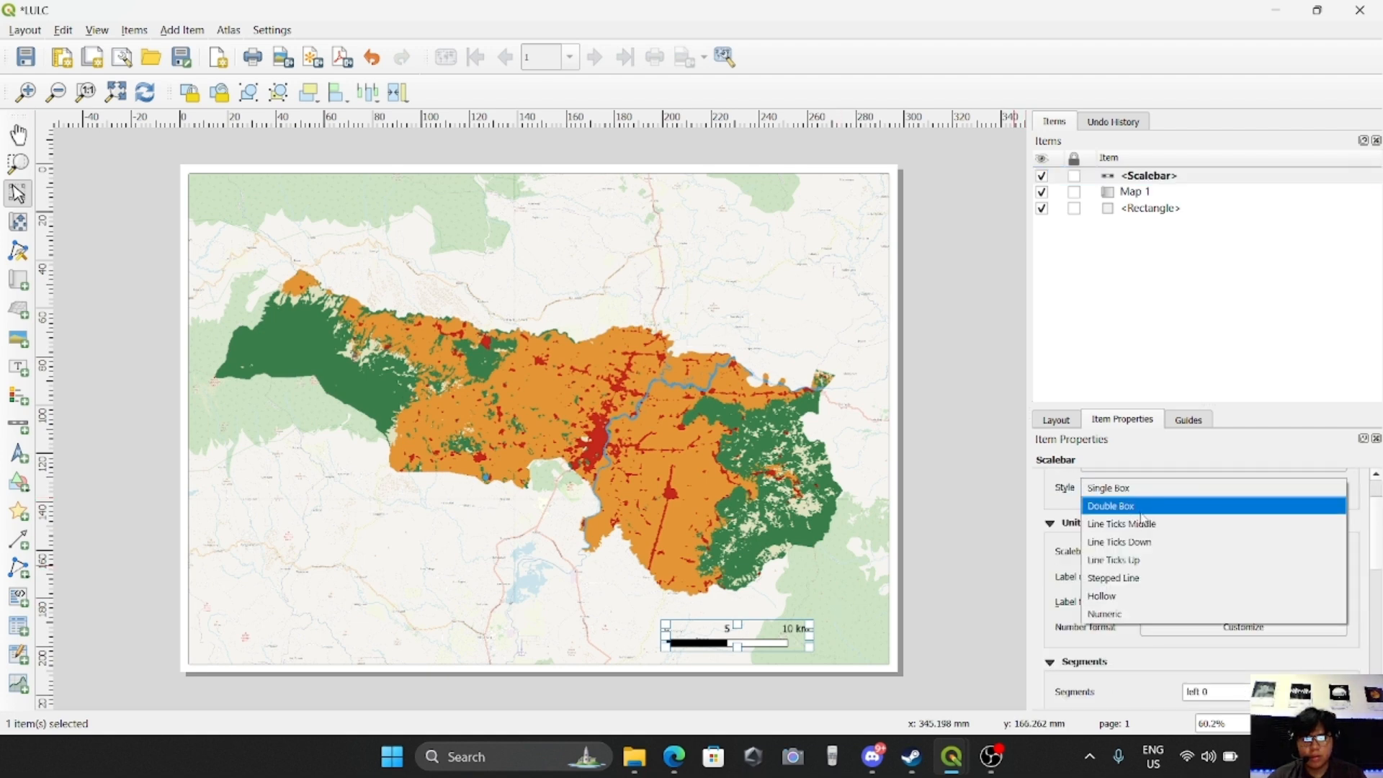
pyautogui.click(1142, 508)
# Set the scale bar's left segments to 3
pyautogui.scroll(-1, 1208, 525)
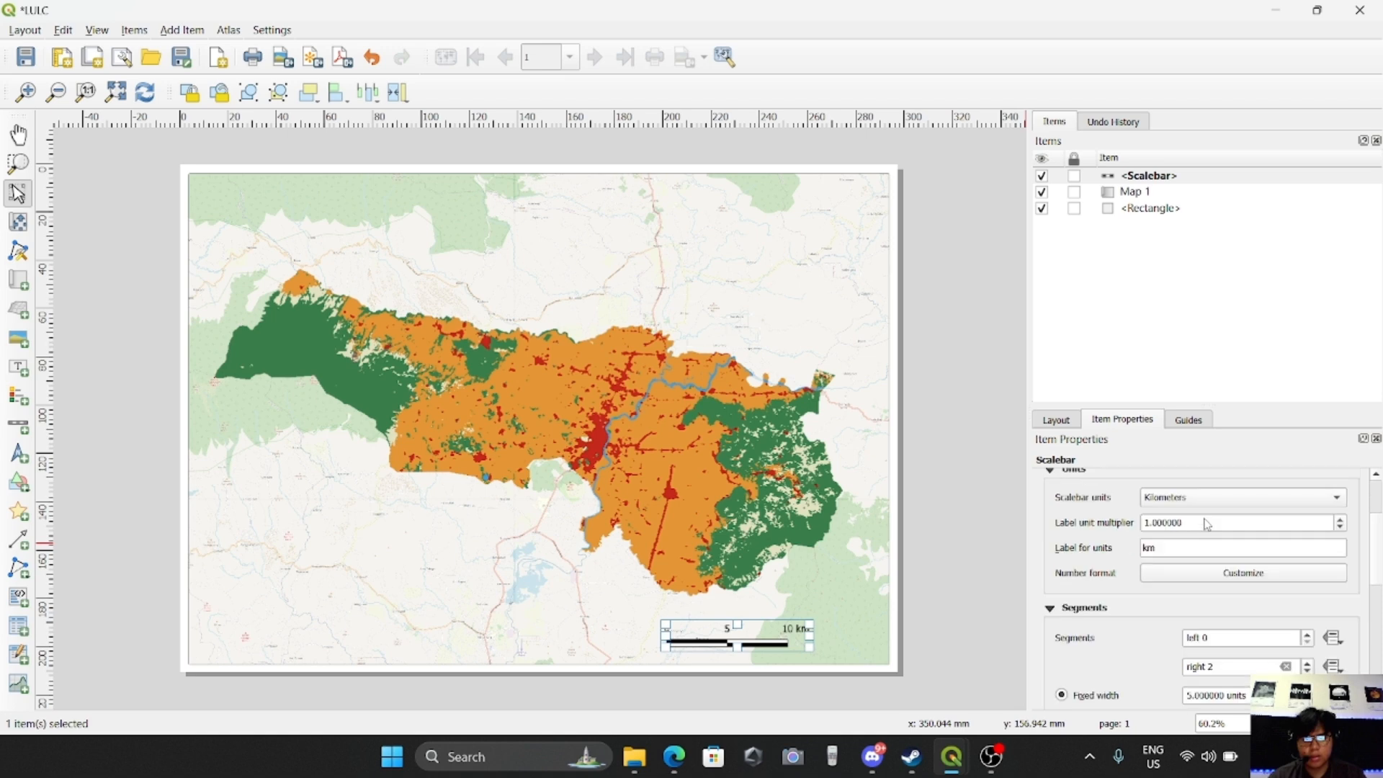
pyautogui.scroll(-2, 1239, 614)
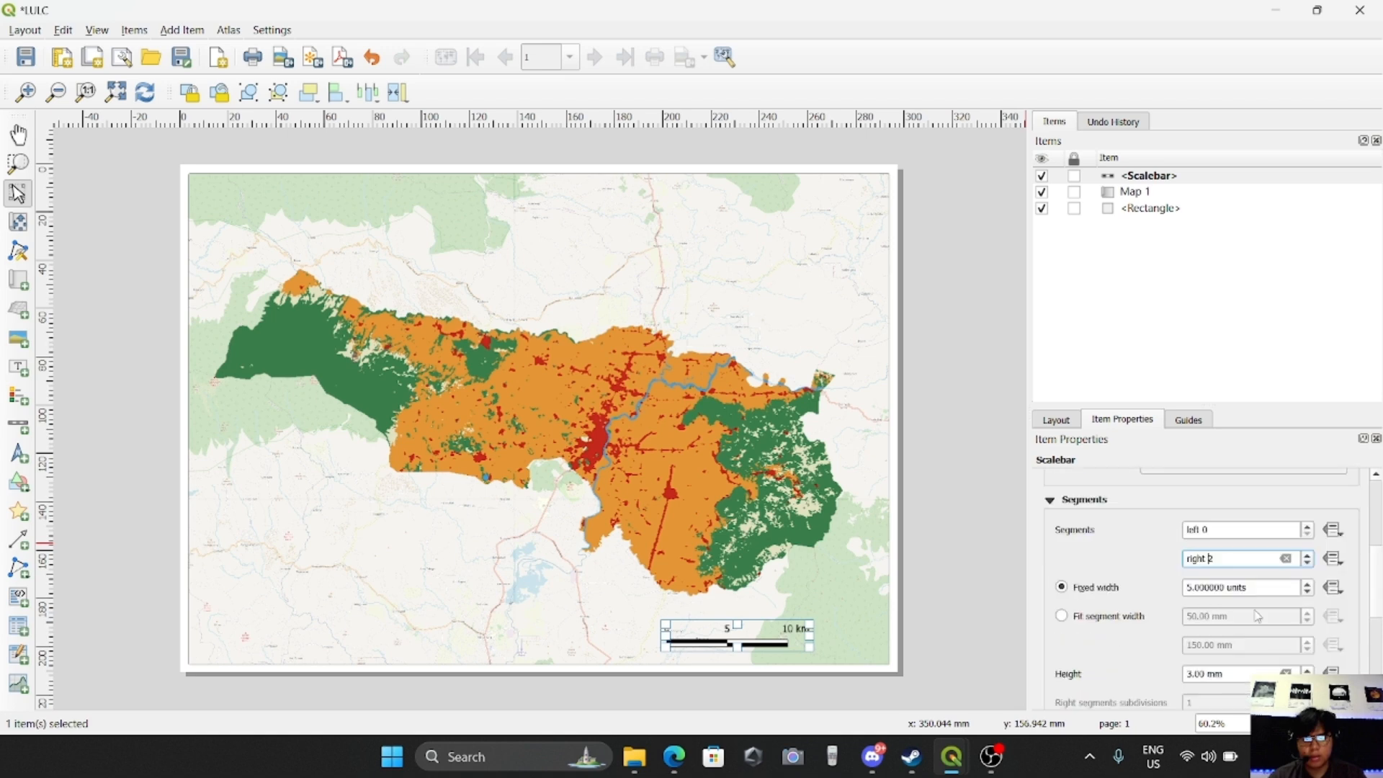
pyautogui.click(1311, 528)
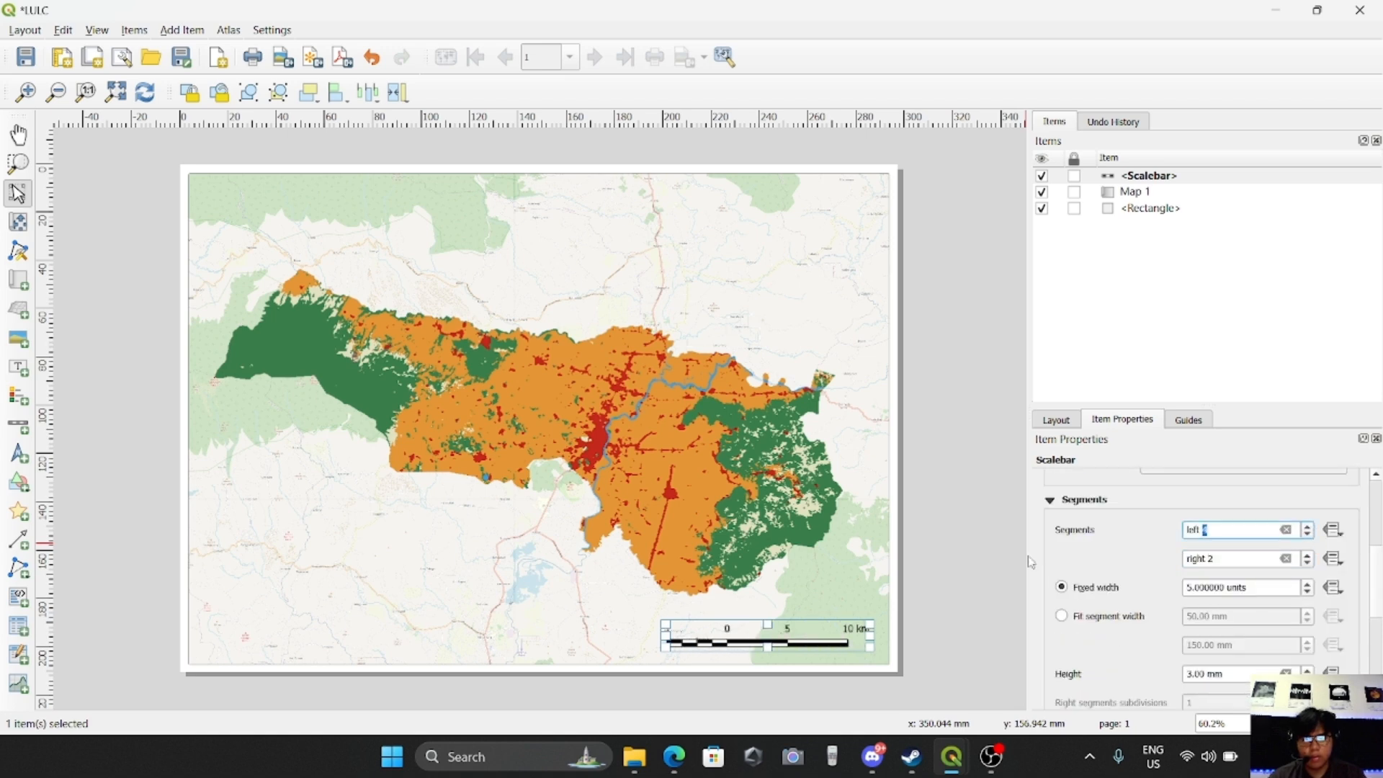
pyautogui.click(1310, 532)
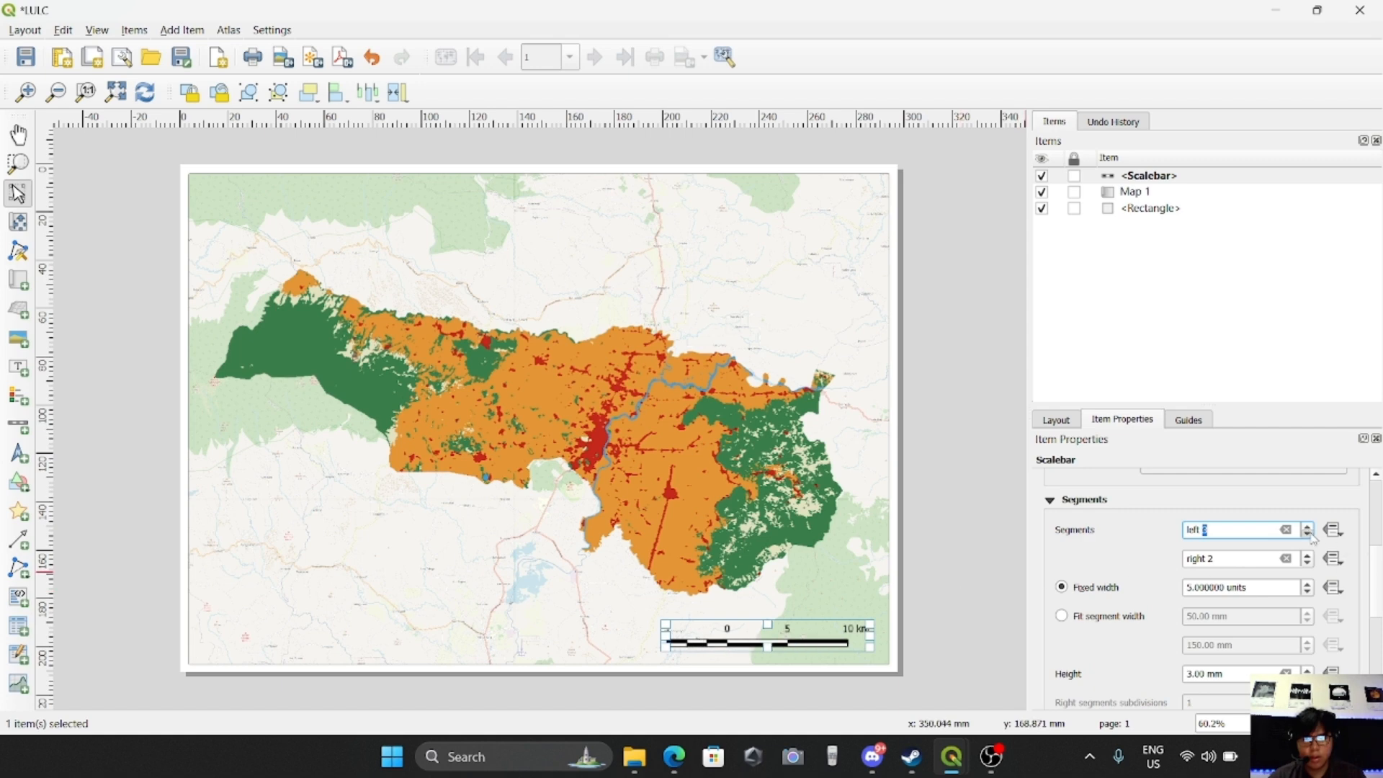
pyautogui.write('3')
# Set the scale bar's primary fill and line style colours to dark blue
pyautogui.scroll(5, 1124, 562)
pyautogui.scroll(-6, 1098, 560)
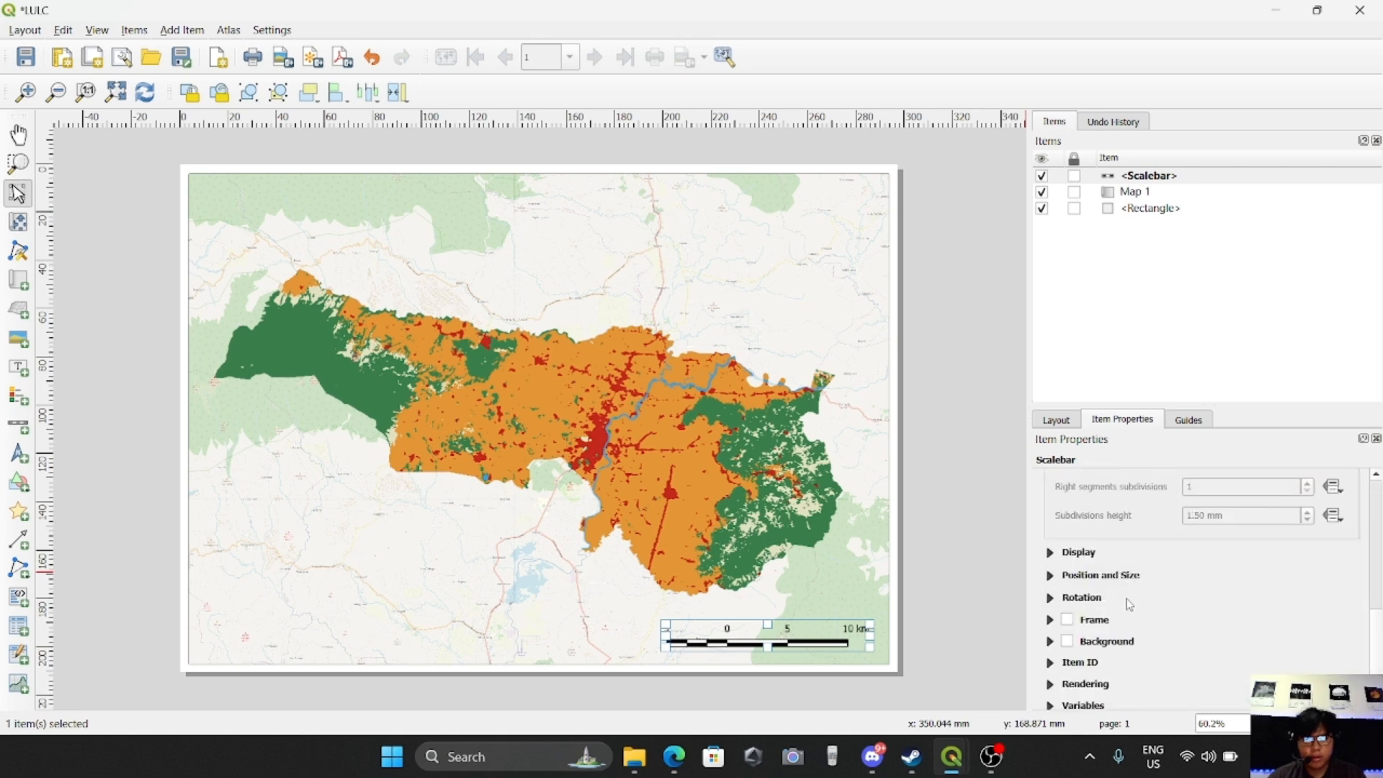
pyautogui.scroll(2, 1139, 612)
pyautogui.scroll(-2, 1139, 604)
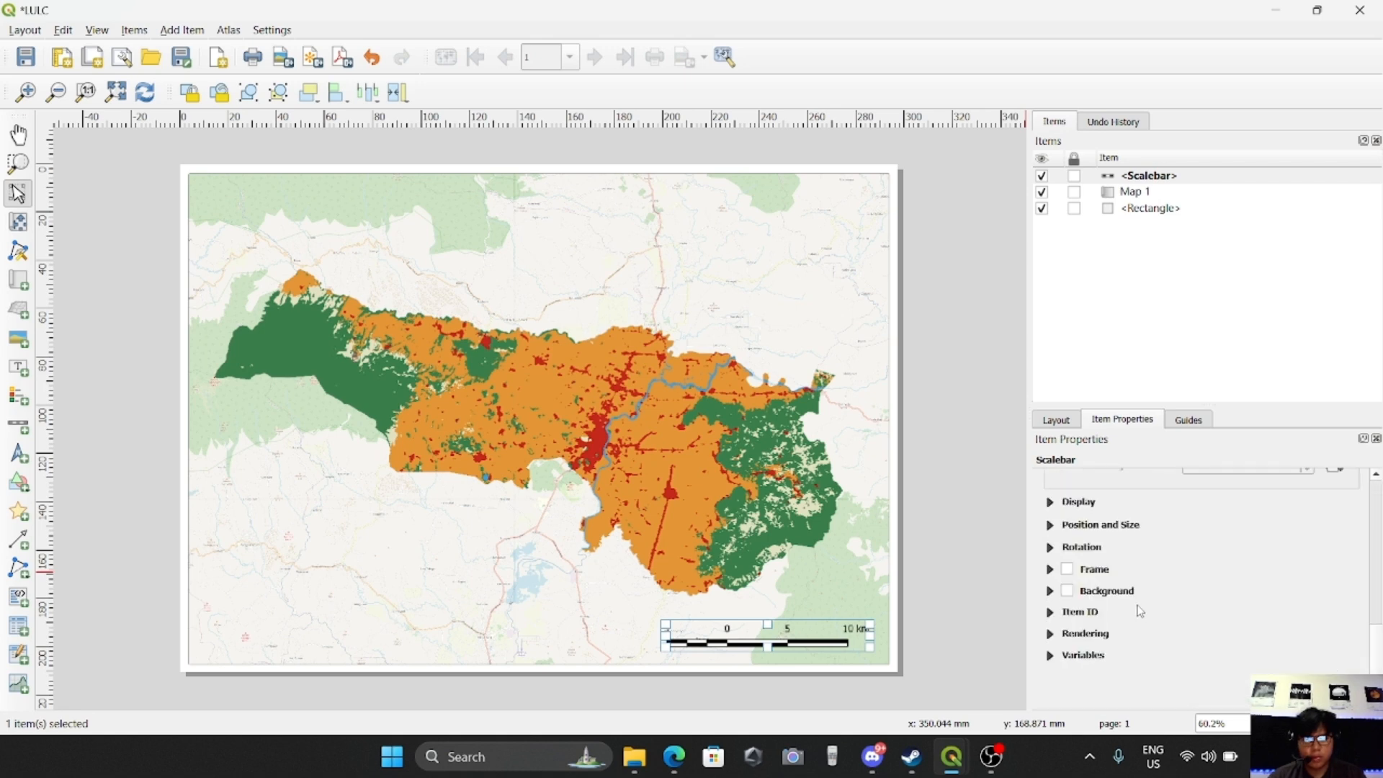
pyautogui.scroll(10, 1162, 578)
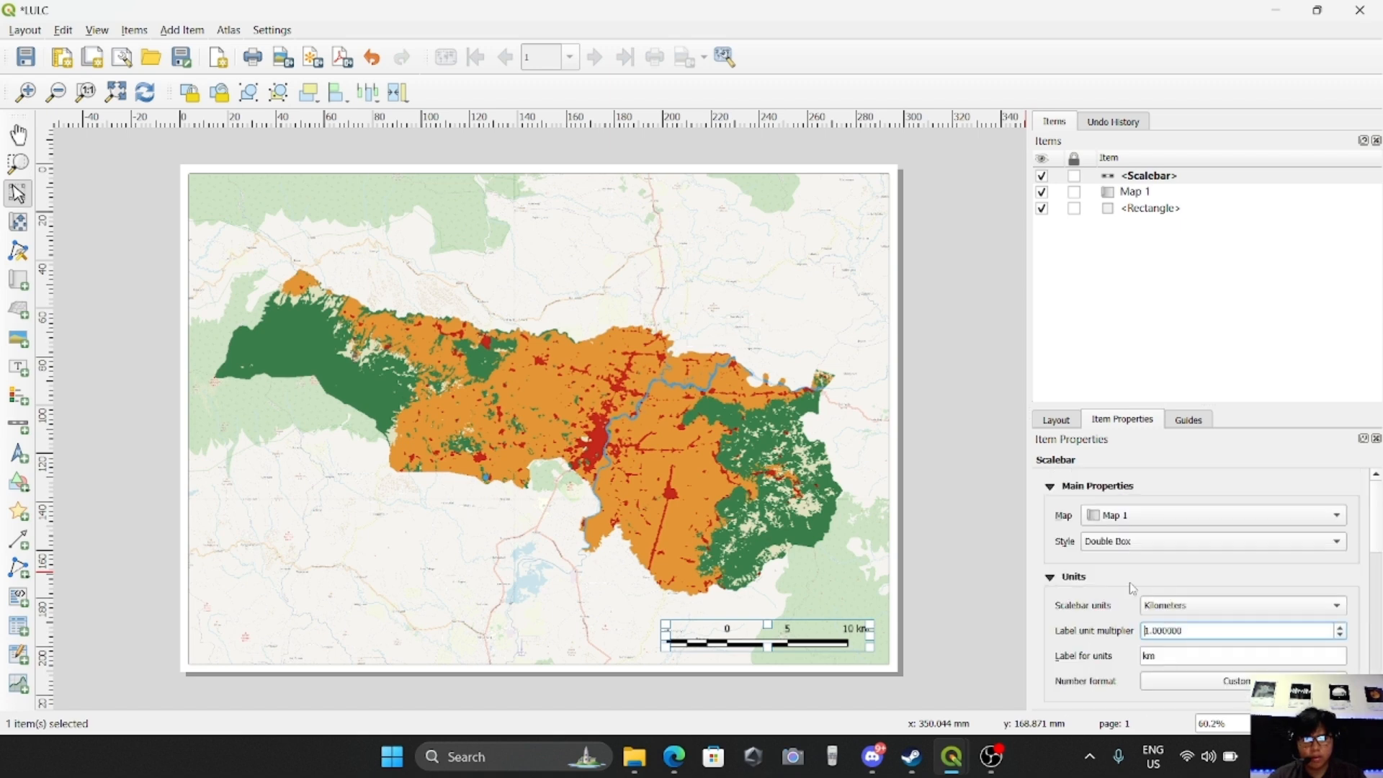
pyautogui.scroll(-8, 1132, 589)
pyautogui.scroll(-1, 1074, 652)
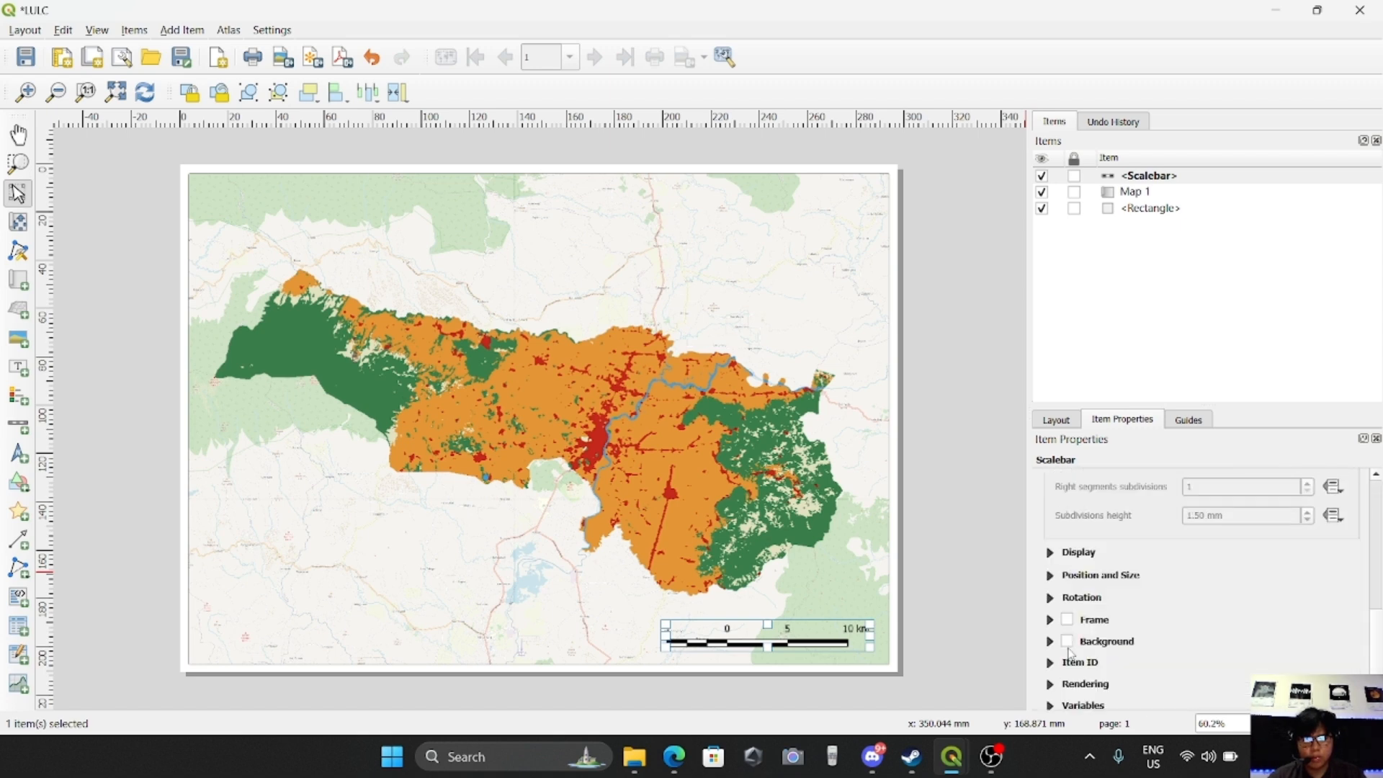
pyautogui.scroll(-1, 1071, 660)
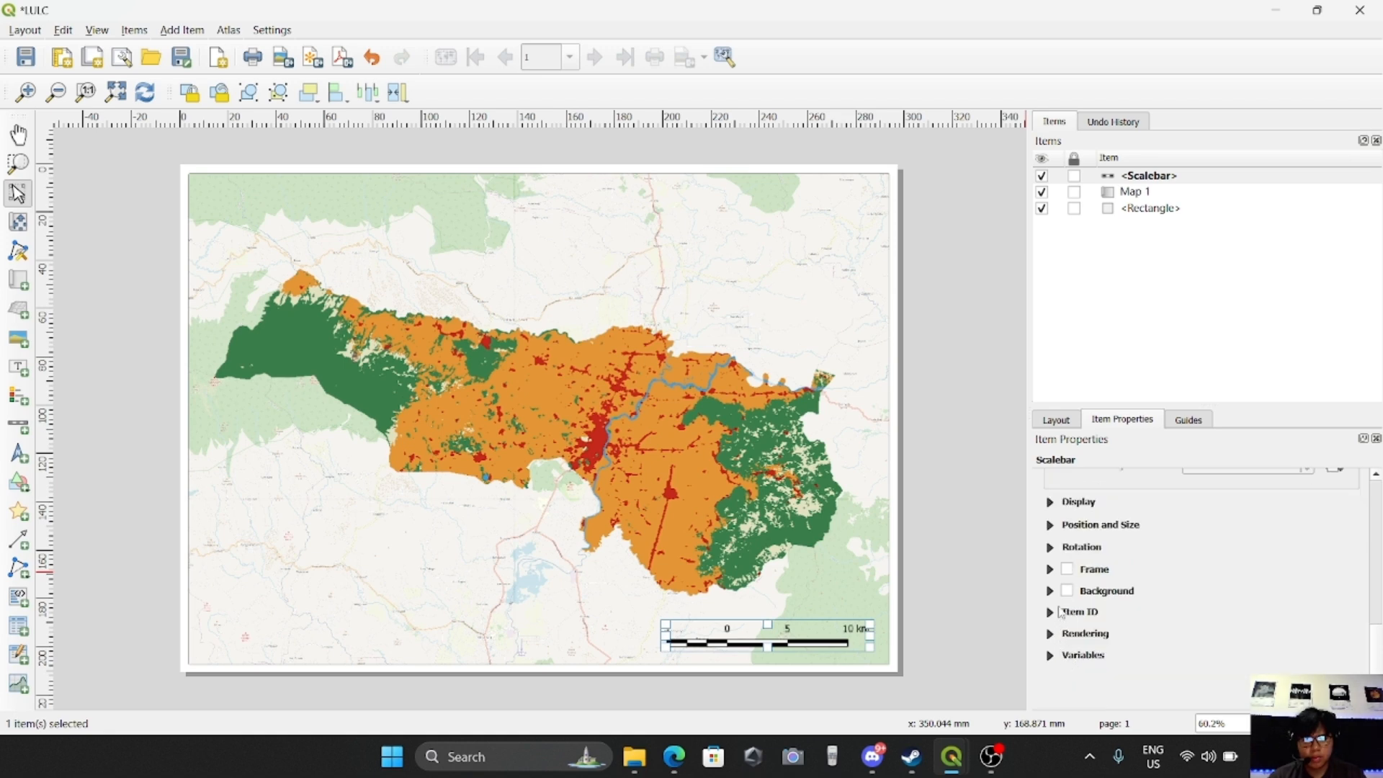
pyautogui.click(1052, 503)
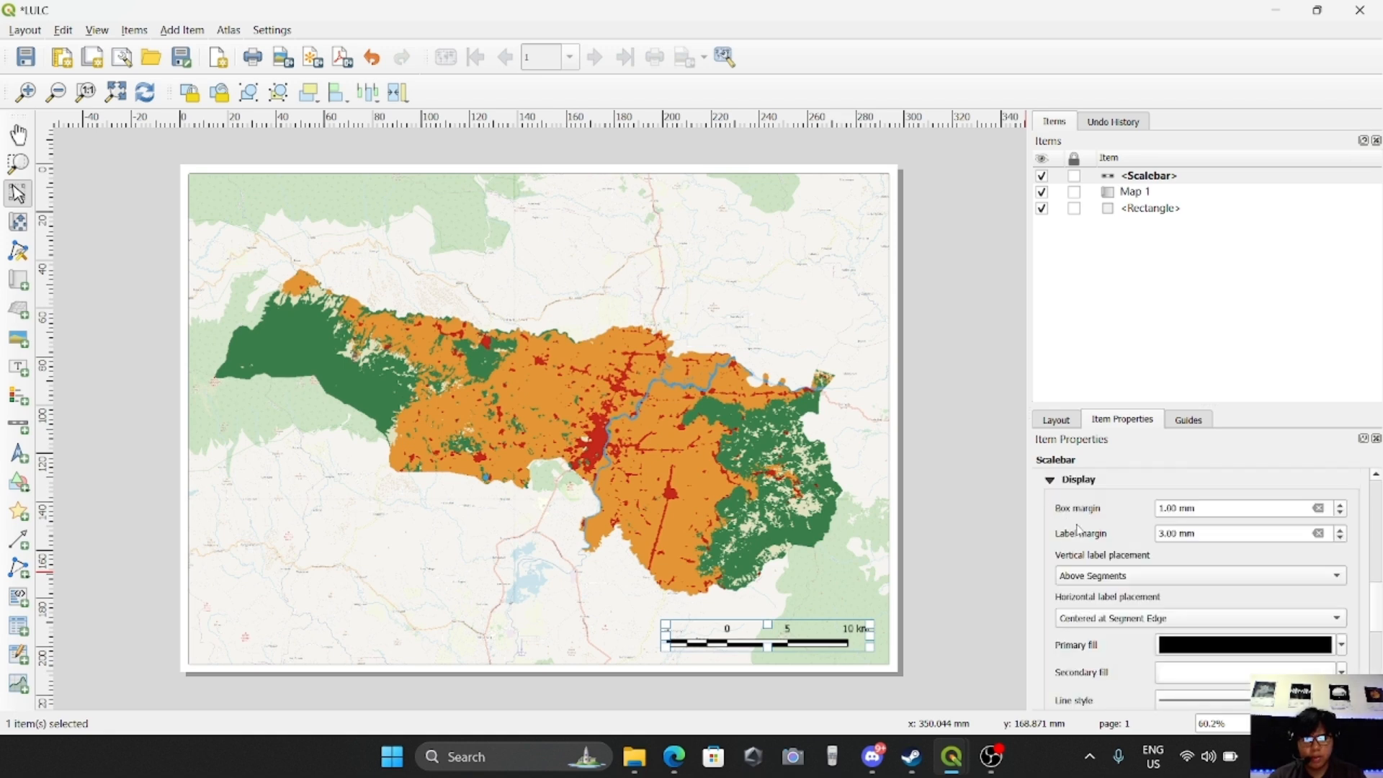
pyautogui.scroll(-1, 1135, 606)
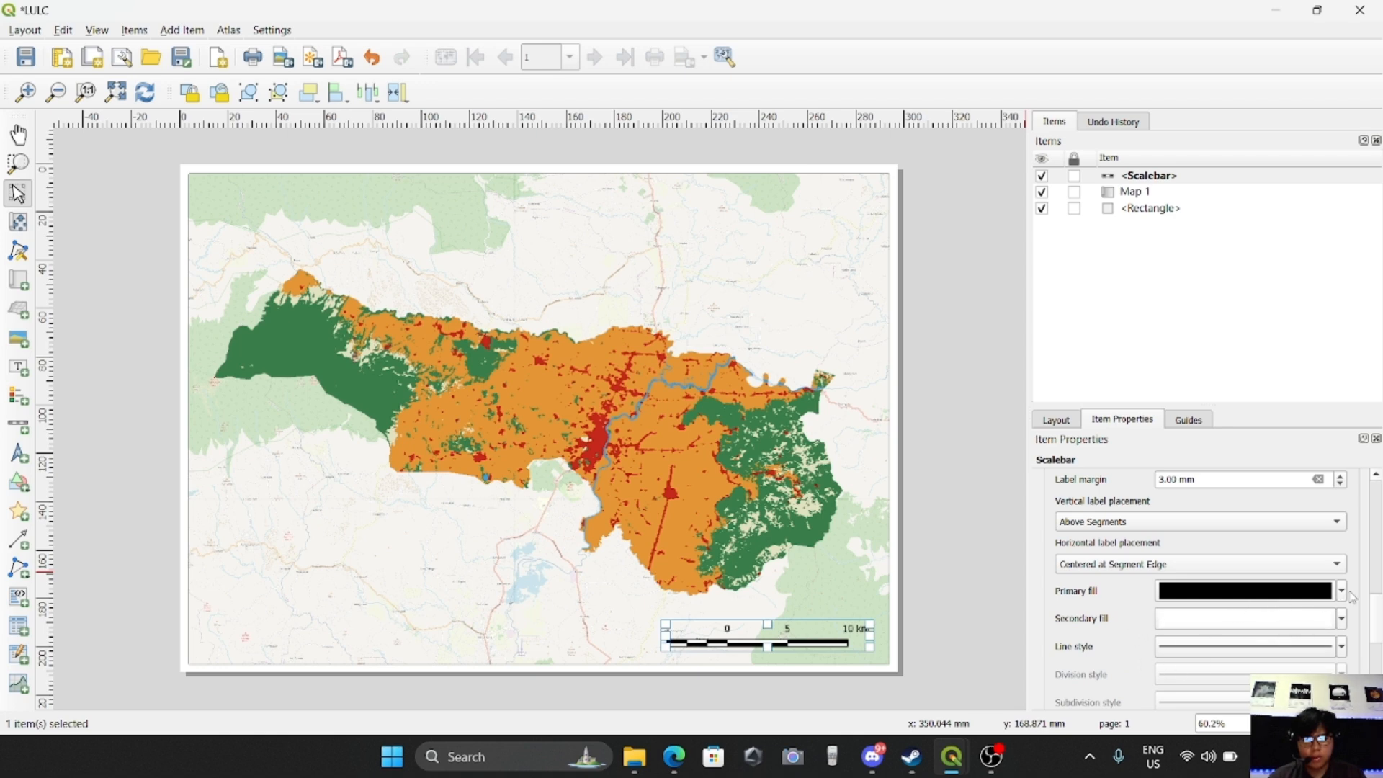
pyautogui.click(1342, 592)
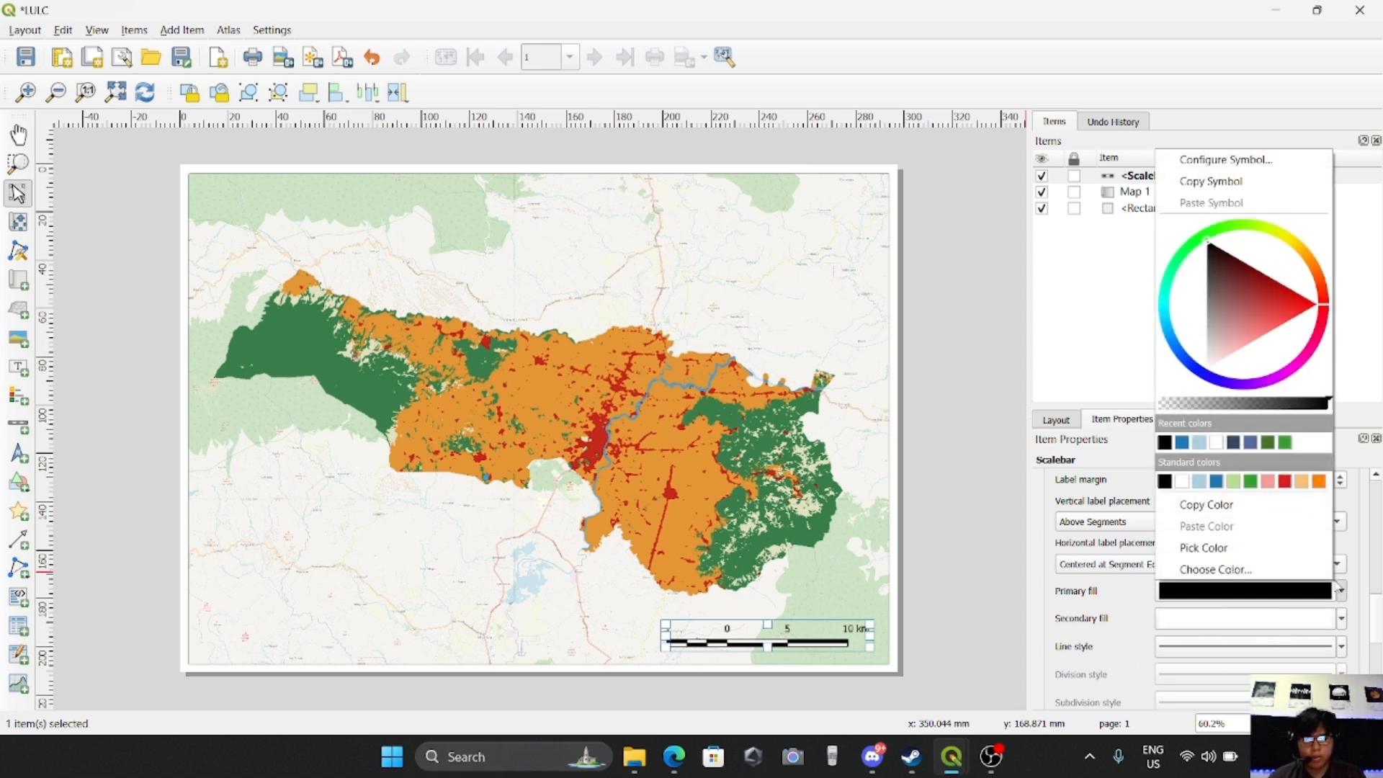
pyautogui.click(1182, 443)
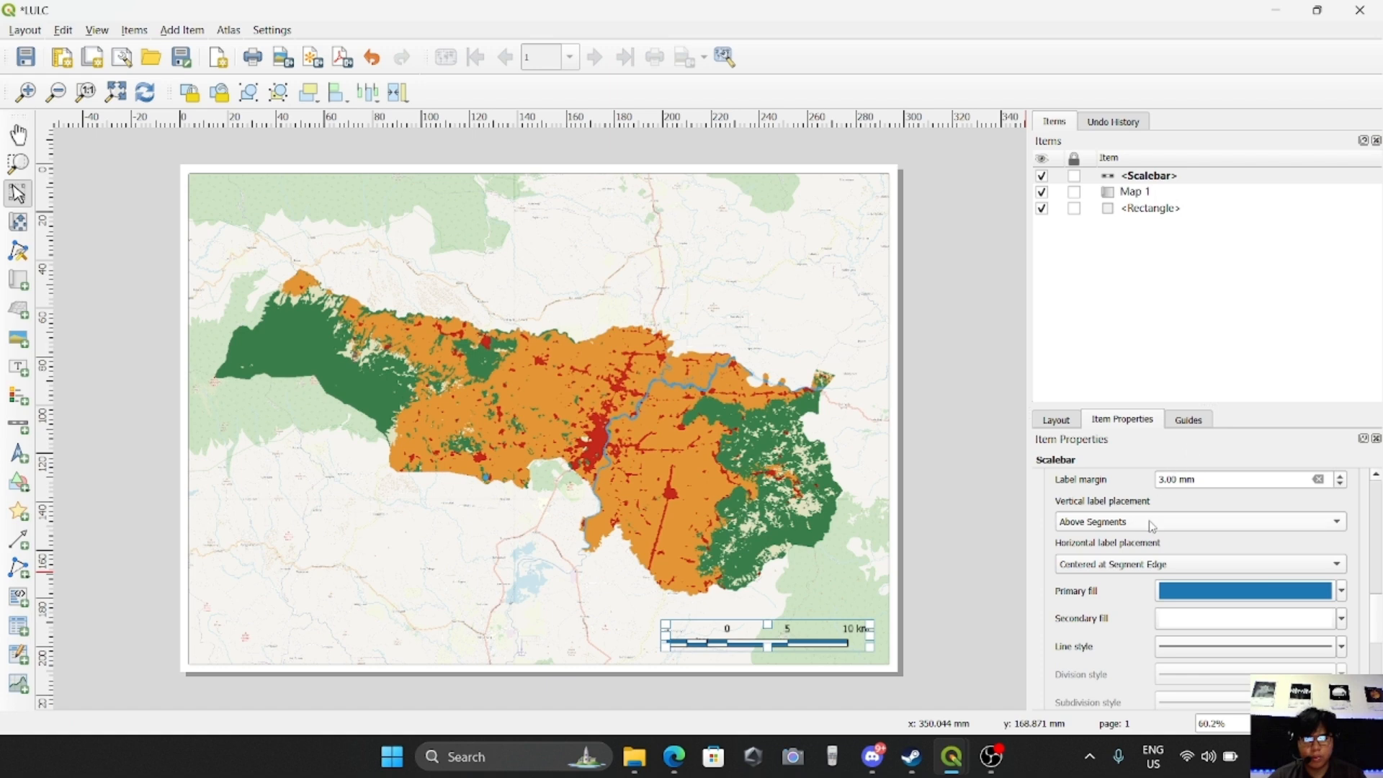
pyautogui.click(1342, 648)
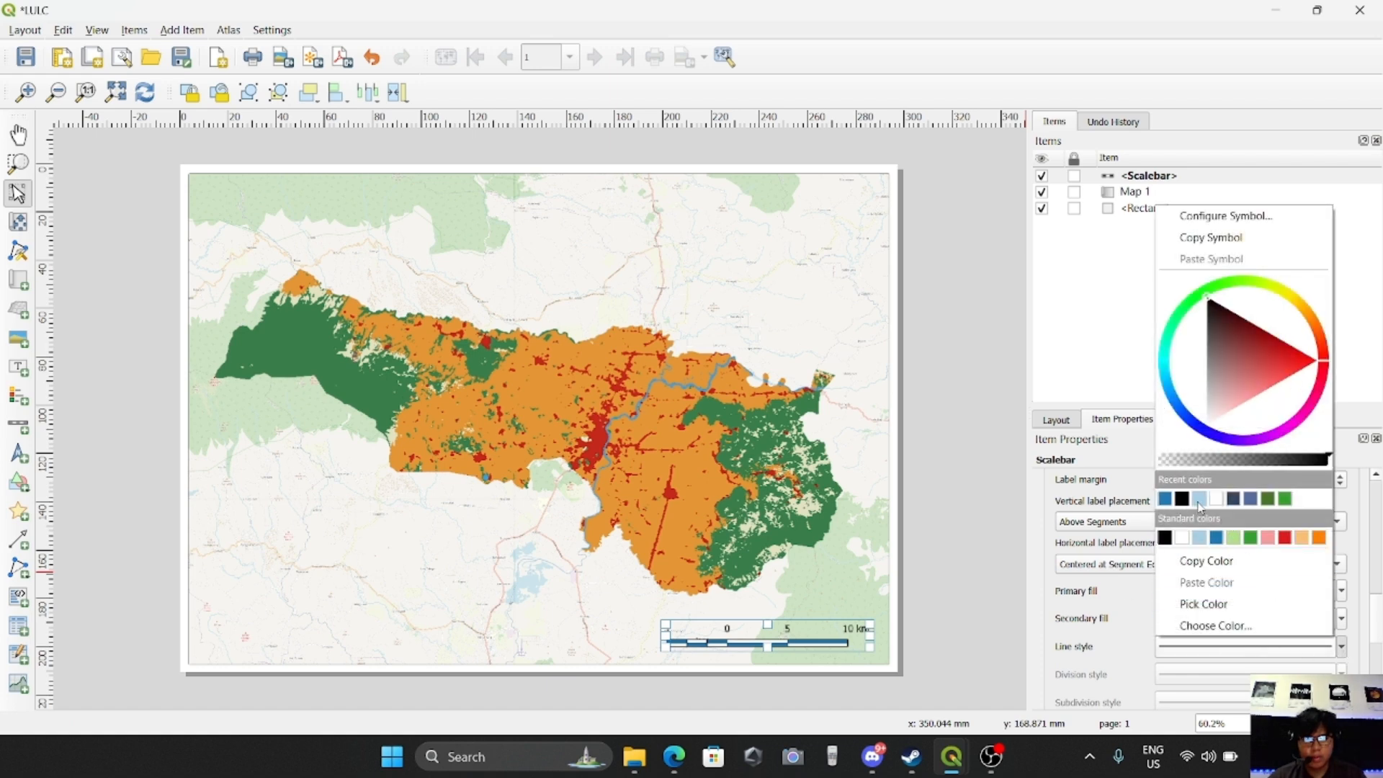
pyautogui.click(1166, 500)
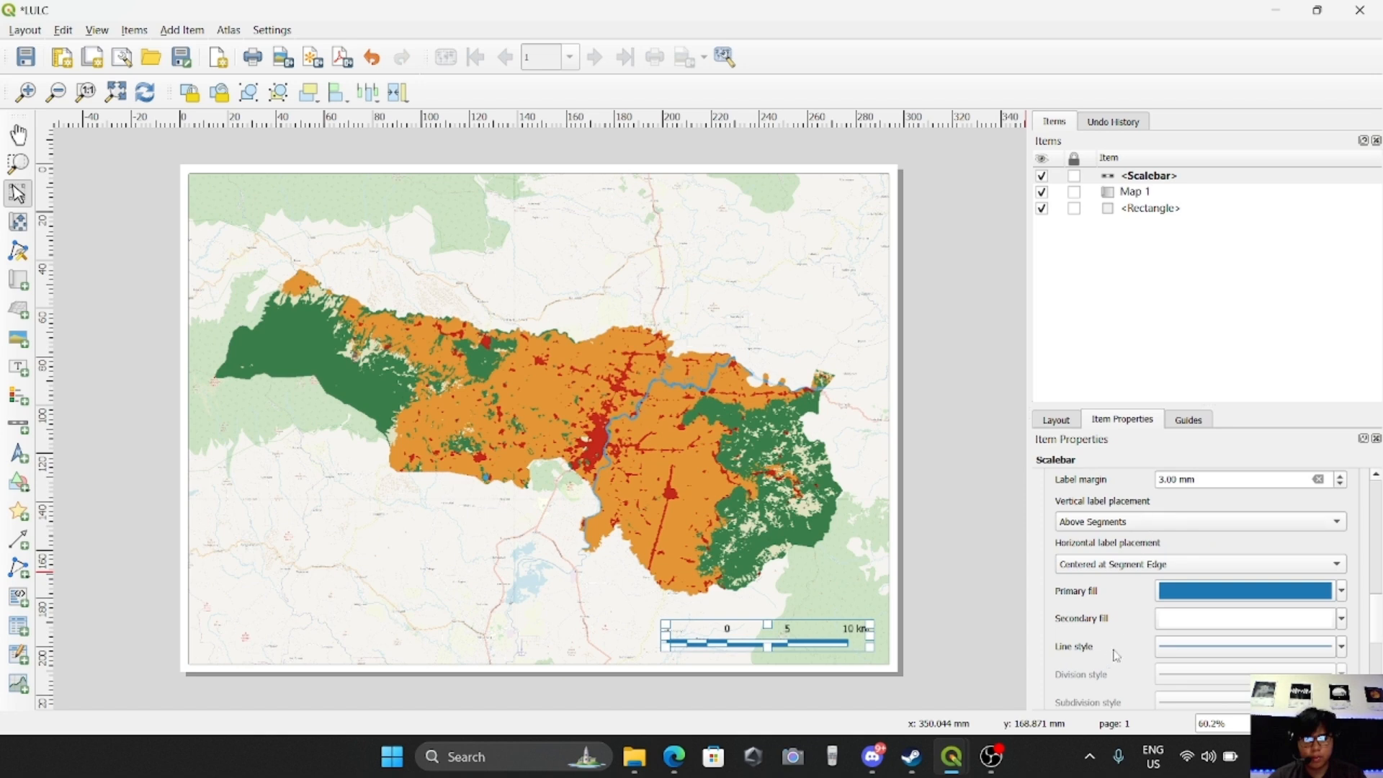
# Set the scale bar's label font to Times New Roman
pyautogui.scroll(-3, 1132, 629)
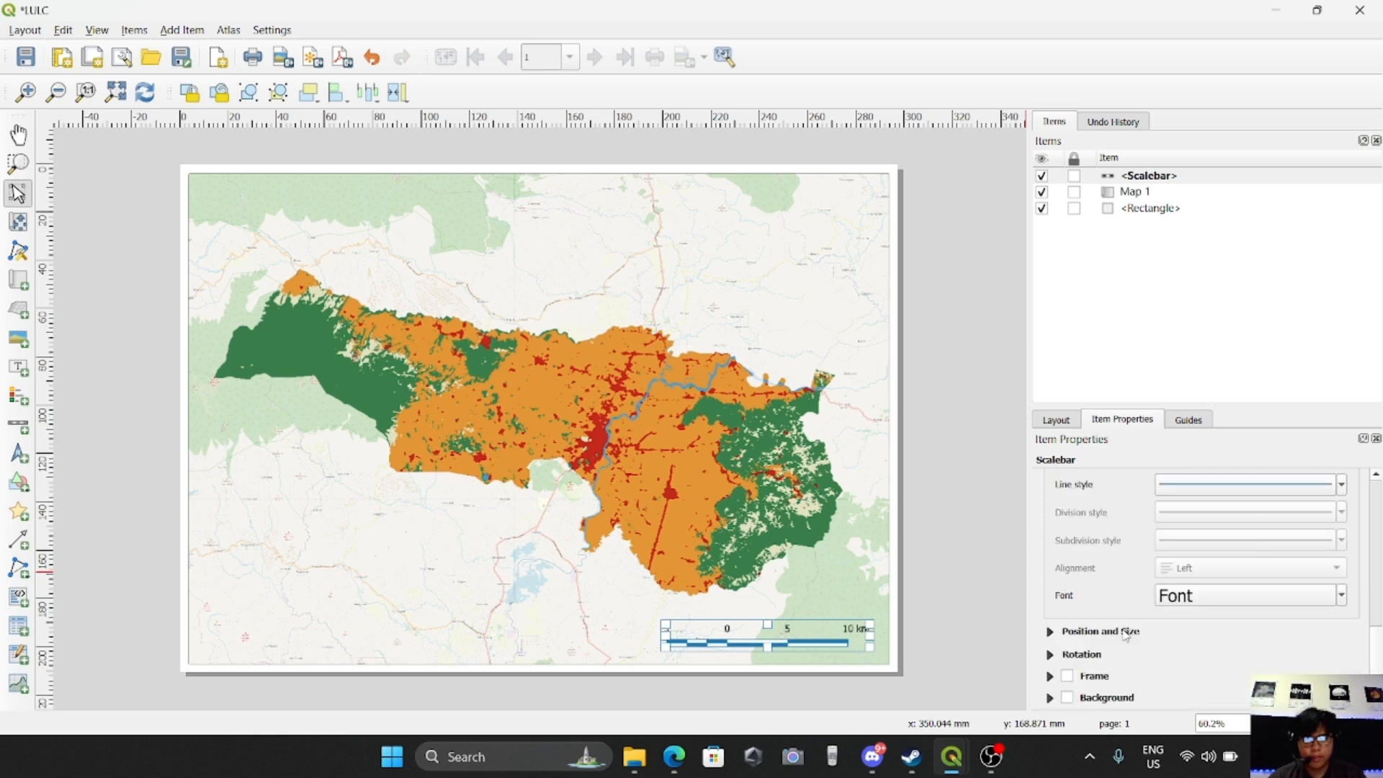
pyautogui.click(1192, 597)
pyautogui.moveTo(1155, 544); pyautogui.dragTo(1006, 543)
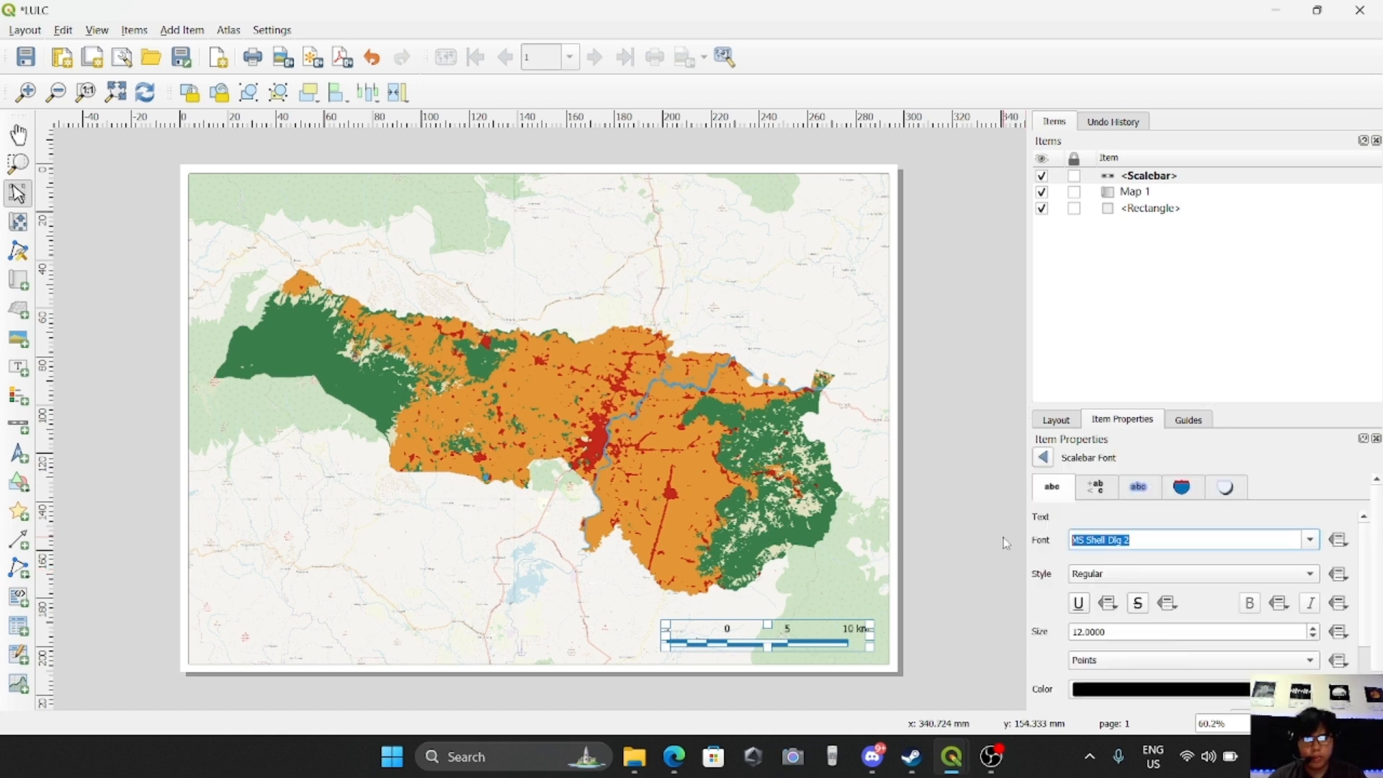
pyautogui.write('times New Roman')
pyautogui.press('Return')
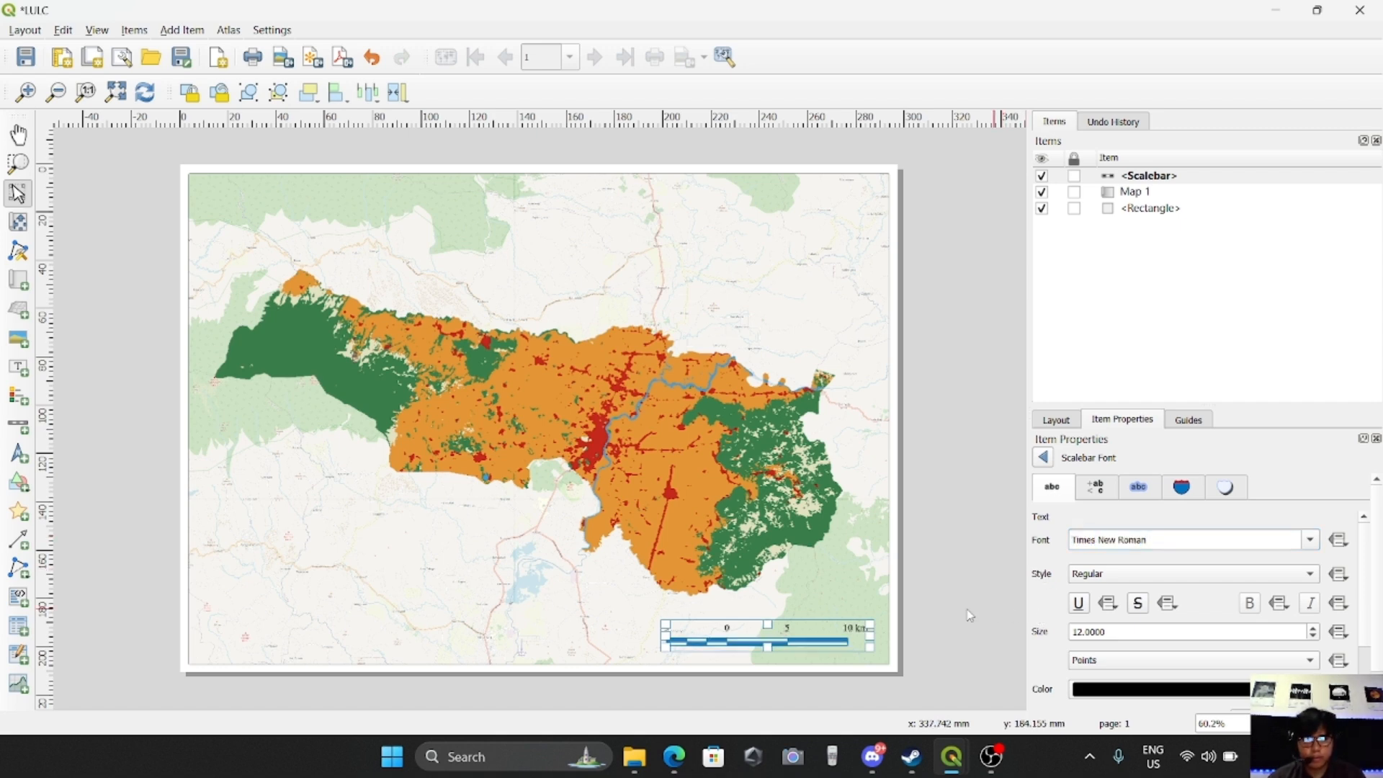
pyautogui.click(848, 570)
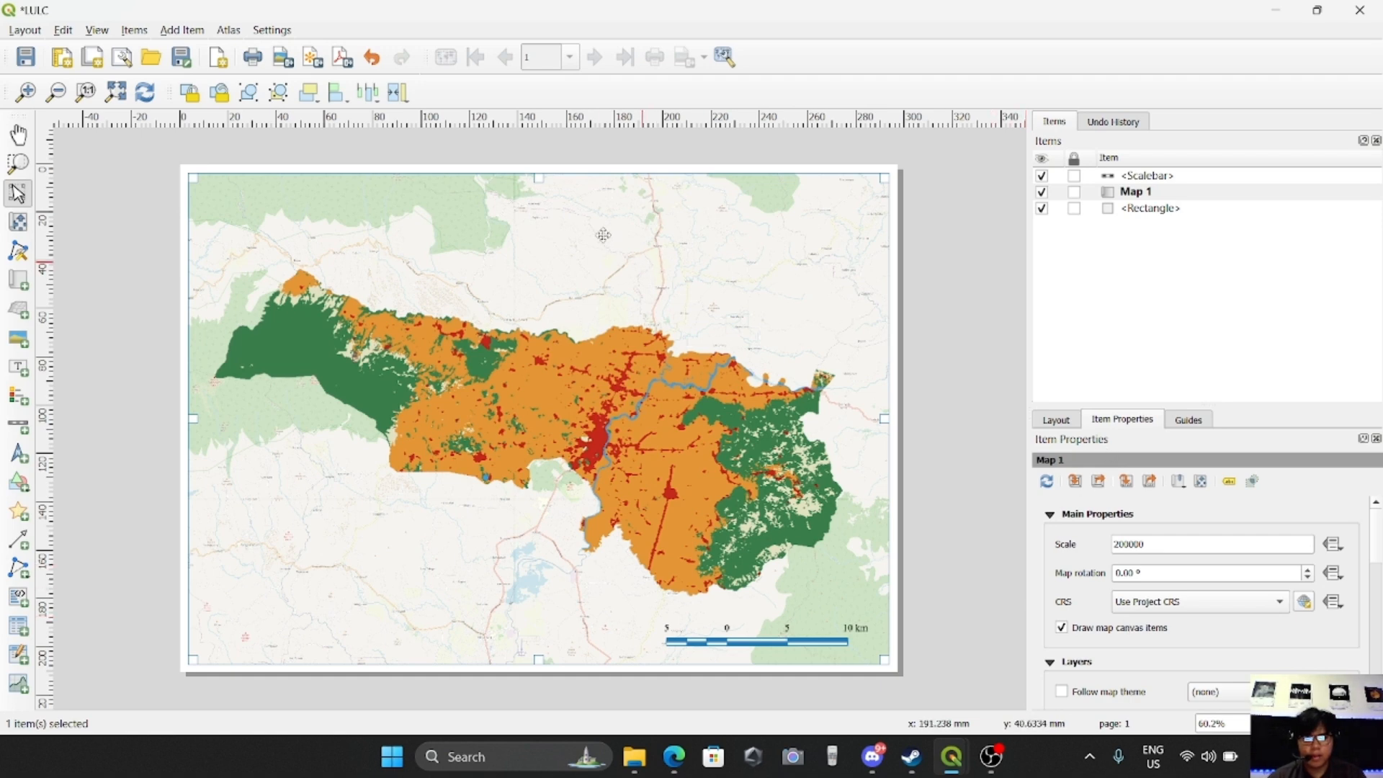
# Add a north arrow in the empty upper right area of the map
pyautogui.click(182, 30)
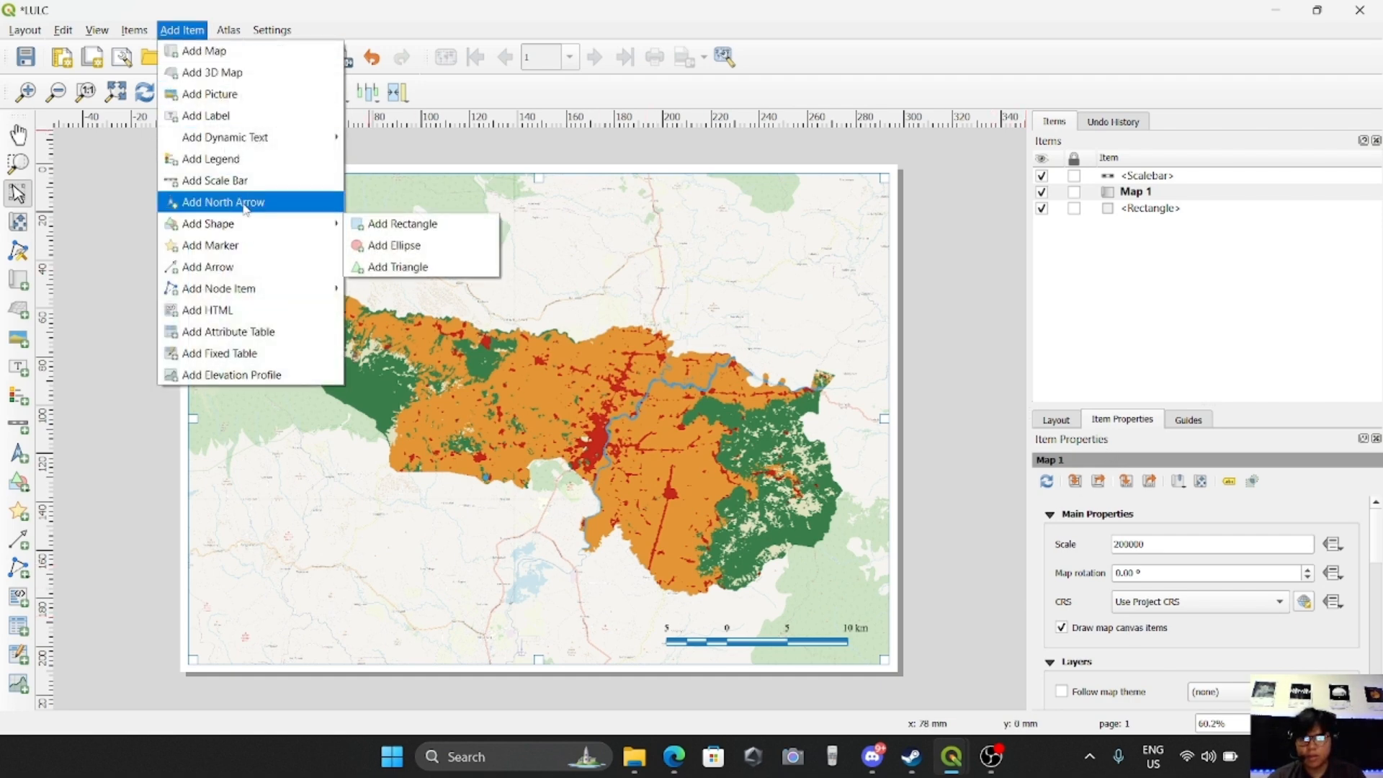
pyautogui.click(220, 202)
pyautogui.moveTo(745, 214); pyautogui.dragTo(821, 281)
# Change the north arrow's symbol to the circled arrow NorthArrow_10.svg
pyautogui.scroll(-5, 1326, 619)
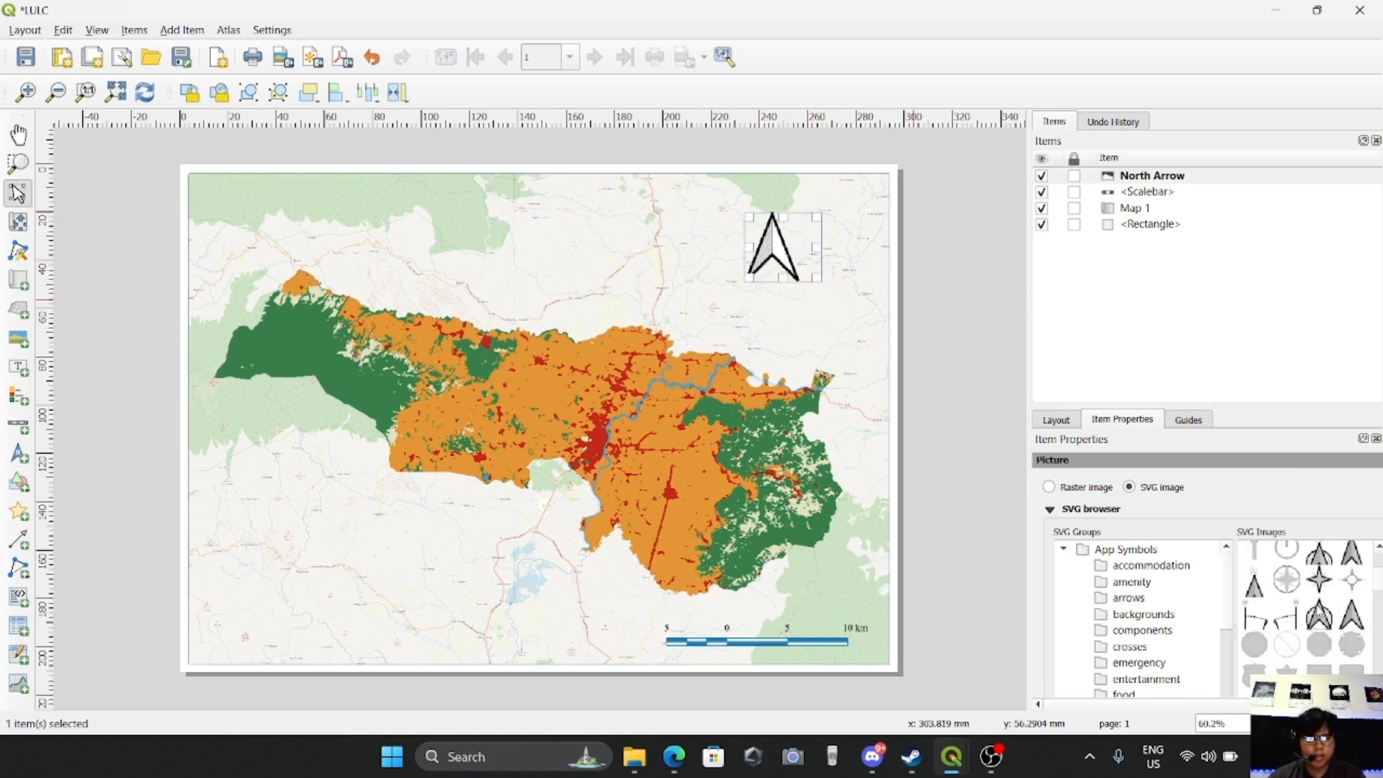
pyautogui.click(1320, 648)
pyautogui.scroll(-2, 1301, 638)
pyautogui.click(1259, 603)
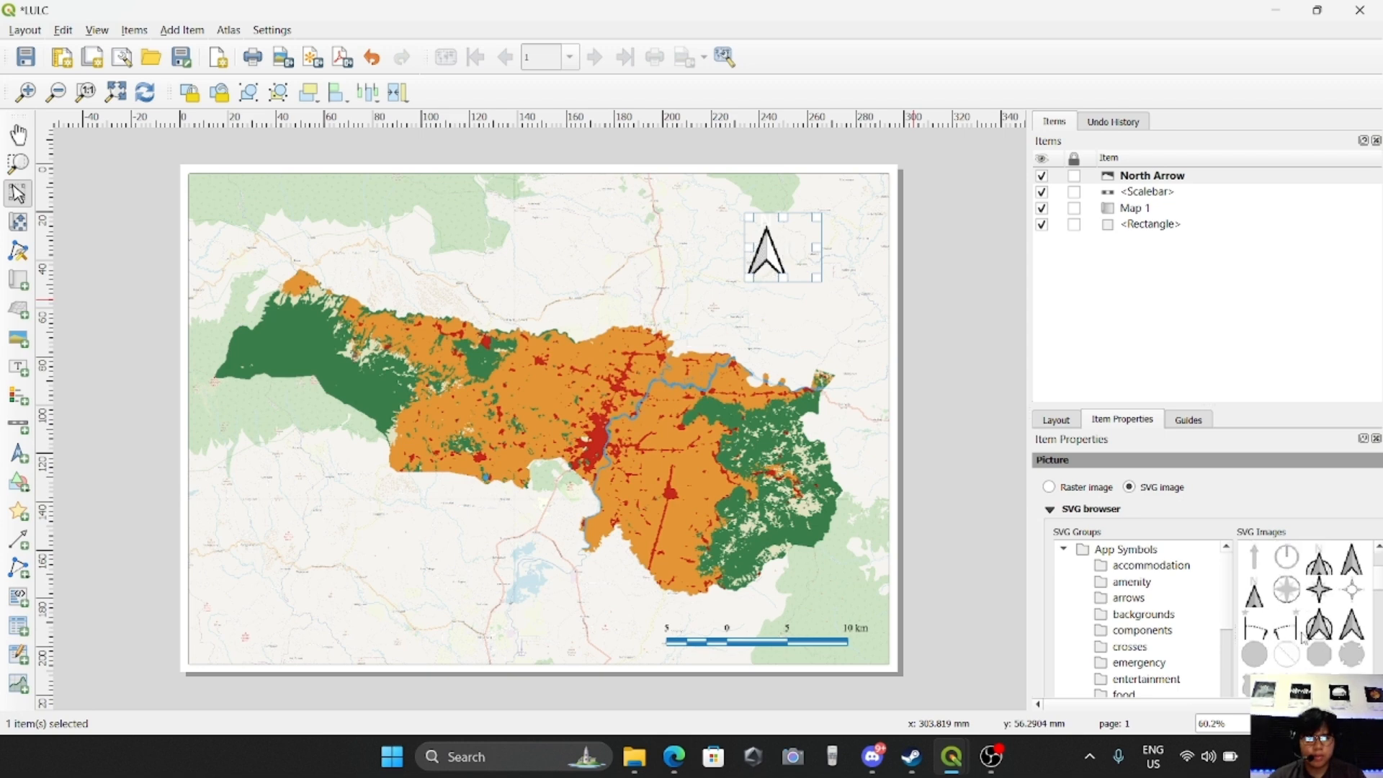
pyautogui.click(1303, 631)
# Colour the north arrow with a light blue fill and a dark blue stroke, and deselect it
pyautogui.scroll(-4, 1268, 610)
pyautogui.scroll(-3, 1124, 591)
pyautogui.scroll(-2, 1051, 511)
pyautogui.scroll(-2, 1051, 510)
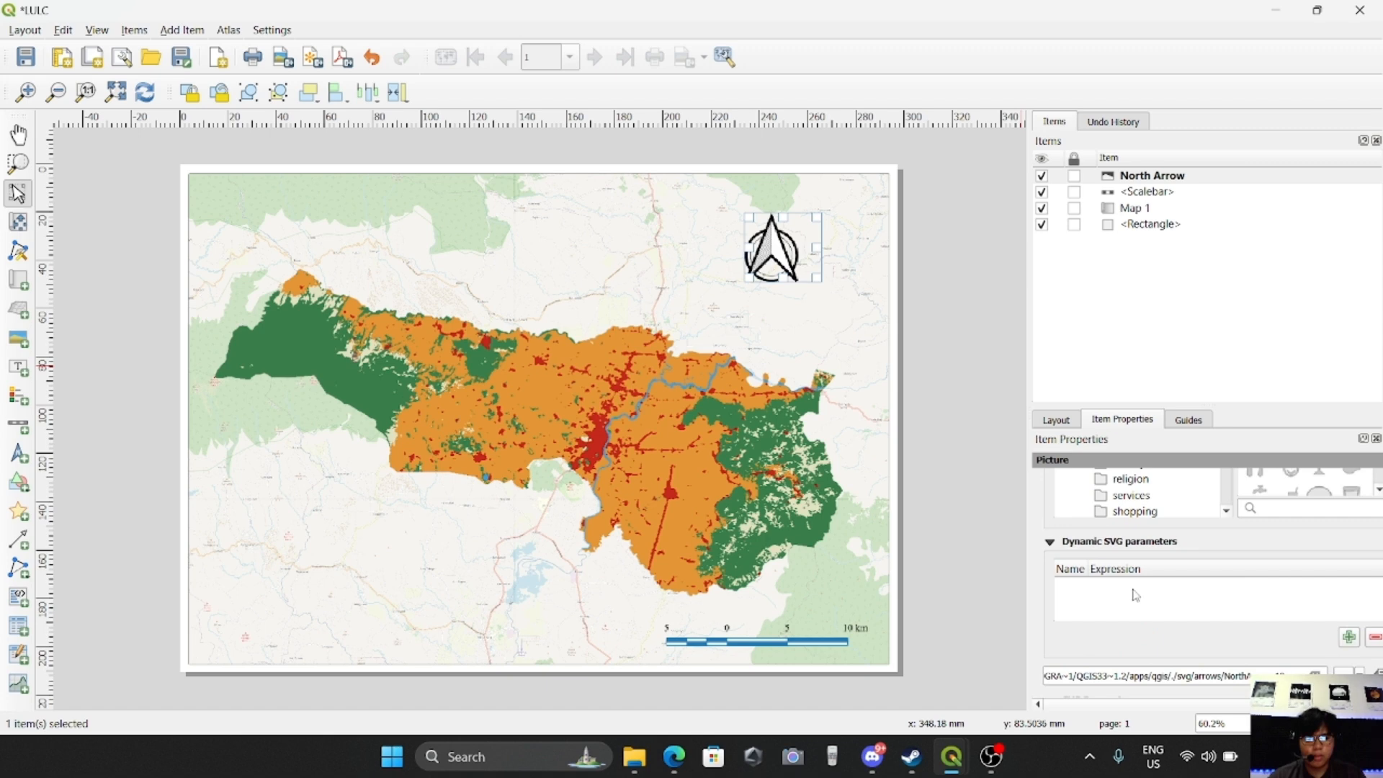
pyautogui.scroll(-2, 1139, 598)
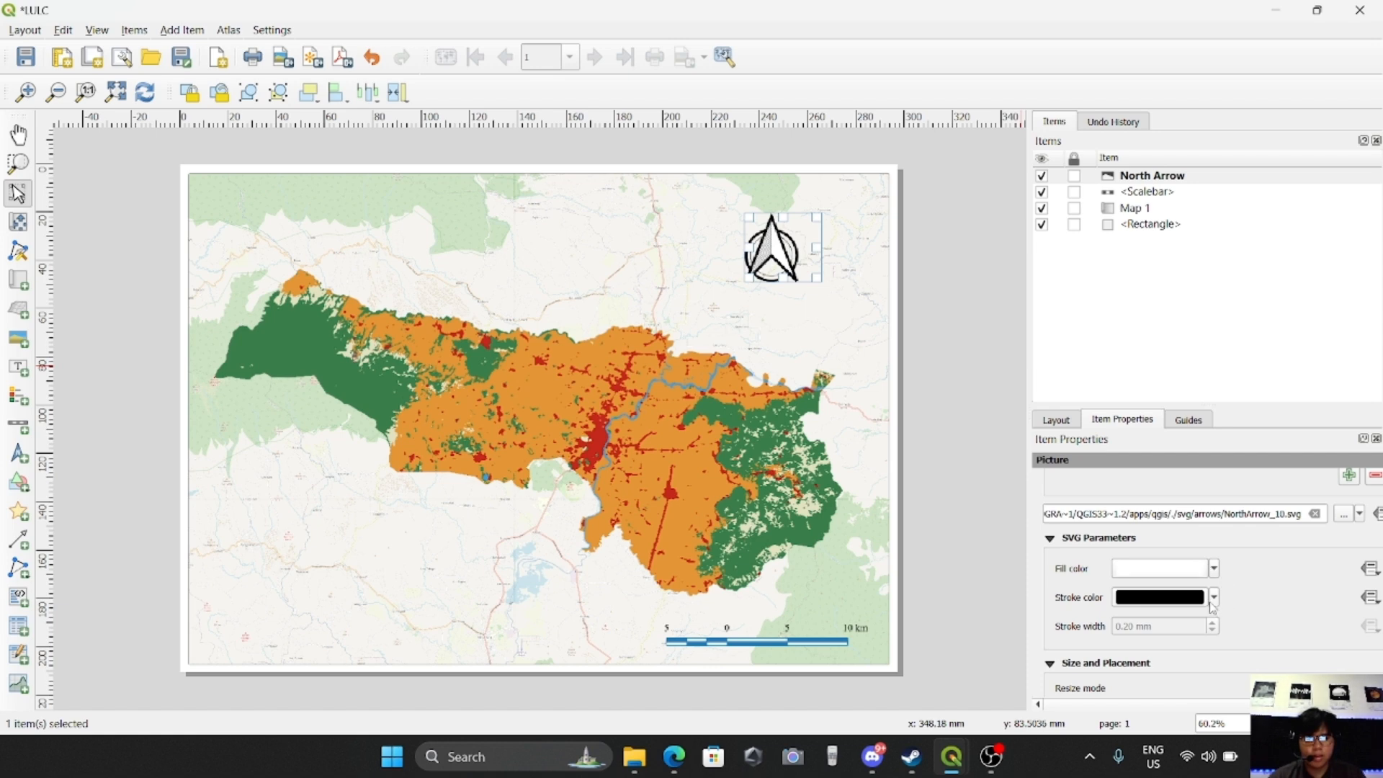
pyautogui.click(1216, 574)
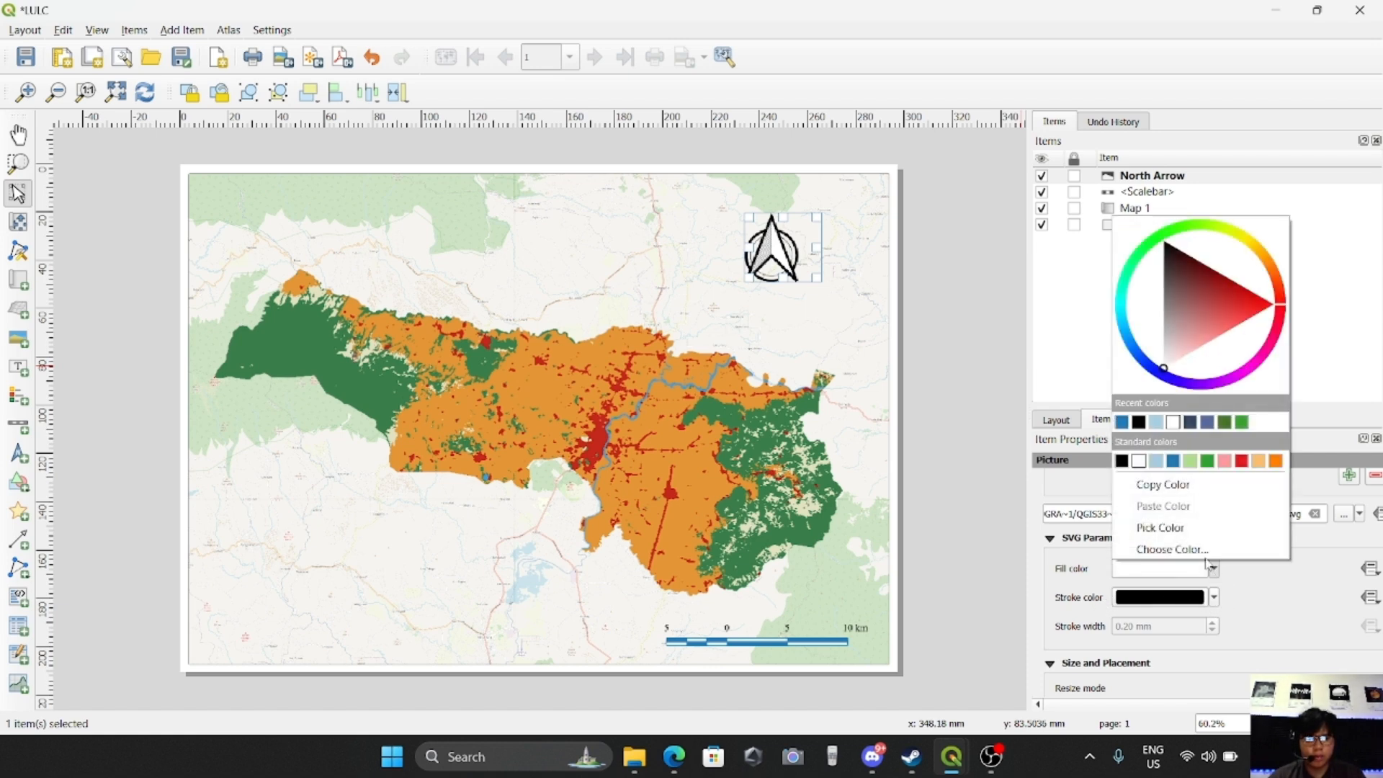
pyautogui.click(1122, 415)
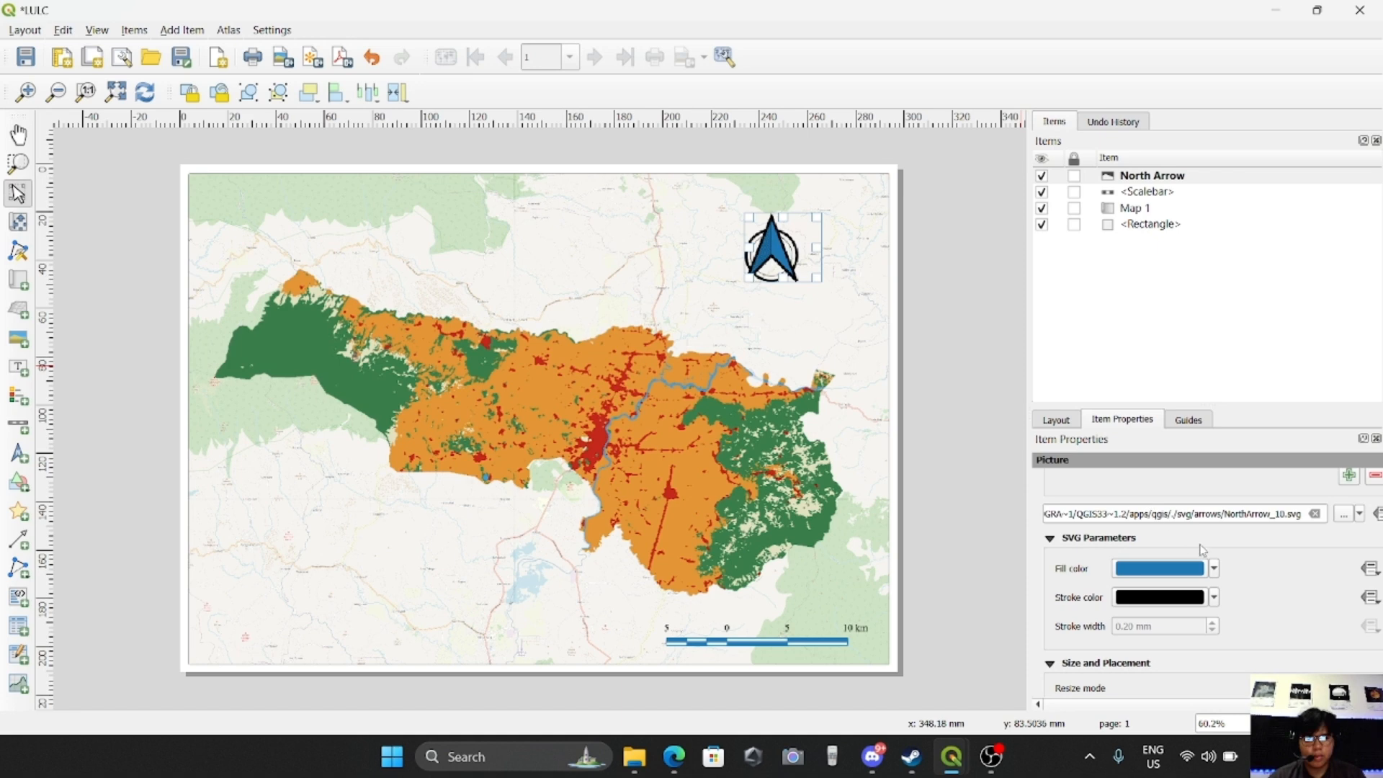
pyautogui.click(1216, 571)
pyautogui.click(1157, 417)
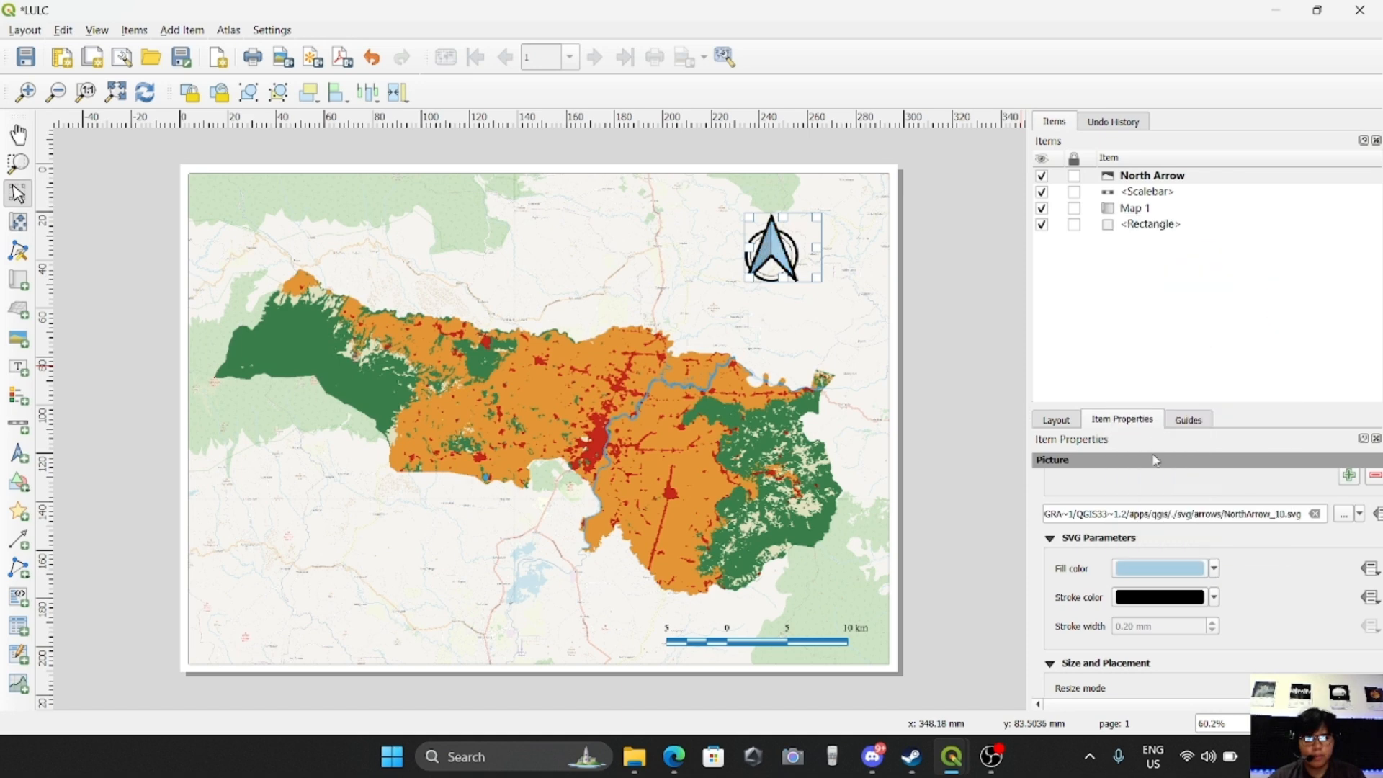
pyautogui.click(1215, 596)
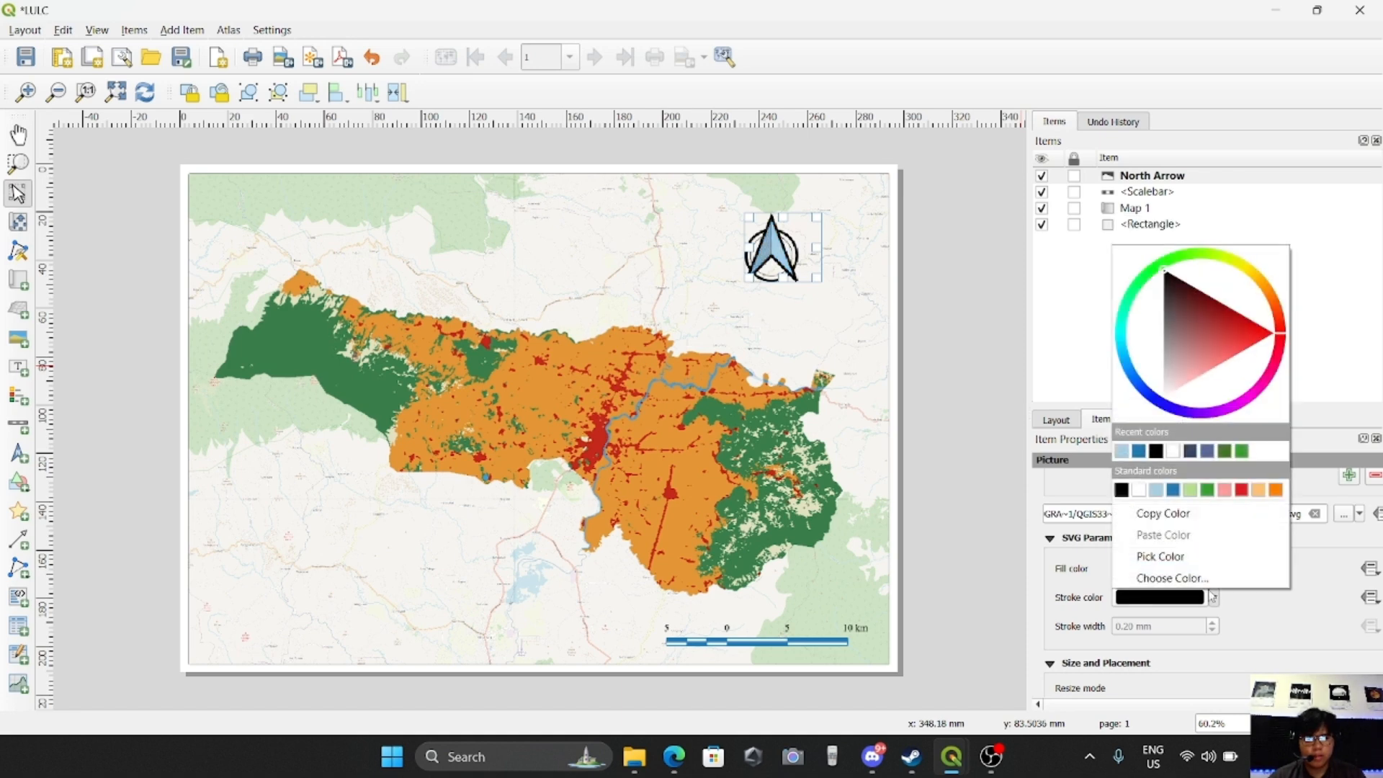
pyautogui.click(1147, 450)
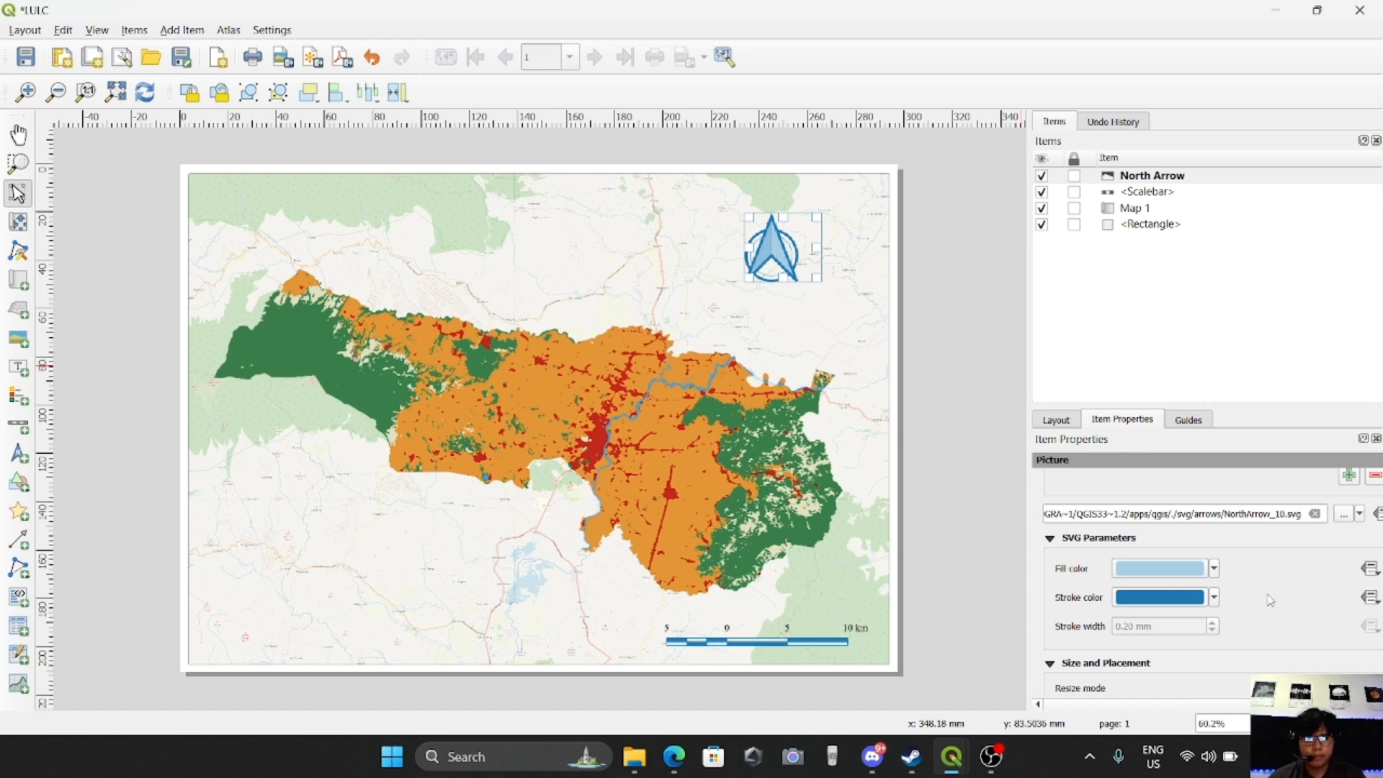
pyautogui.click(766, 354)
pyautogui.click(770, 234)
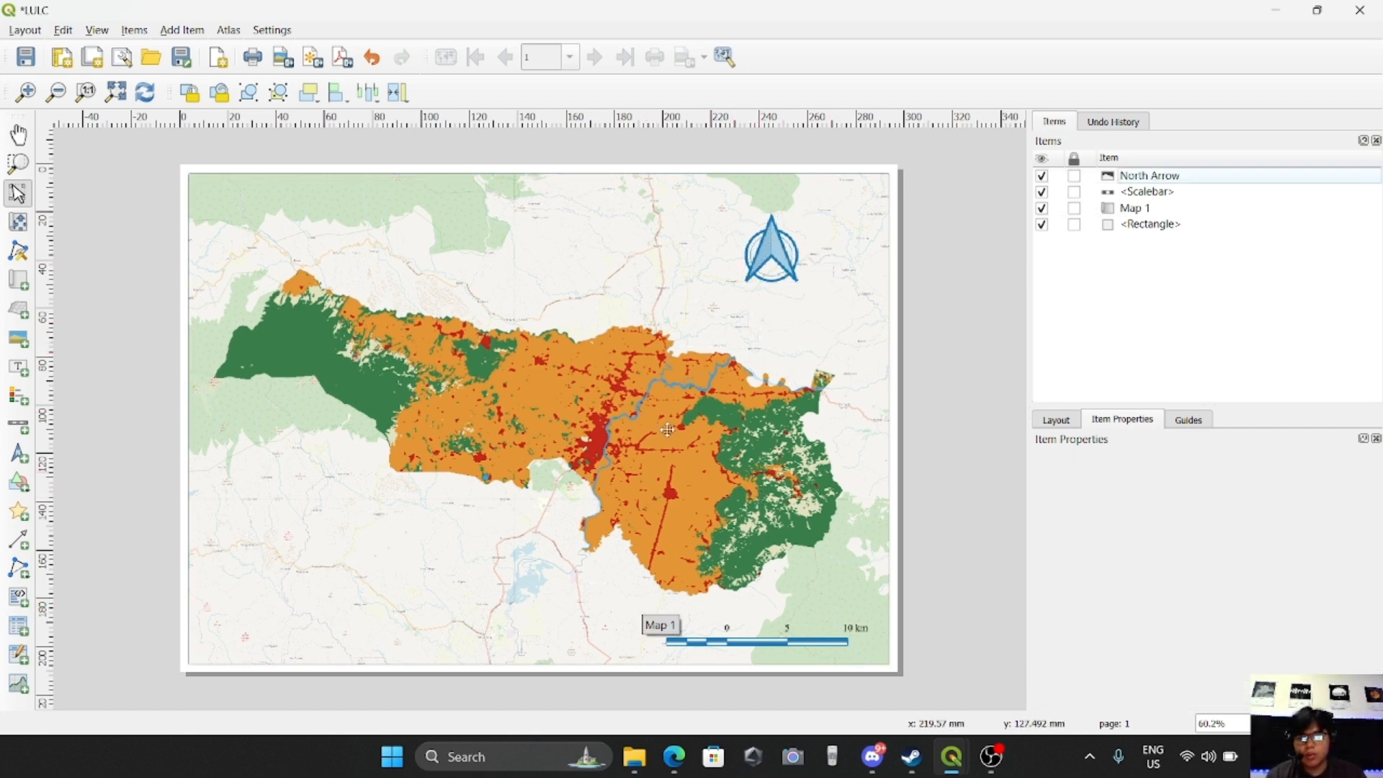
# Add a legend in the lower left area of the map and turn off its background
pyautogui.click(204, 31)
pyautogui.click(198, 162)
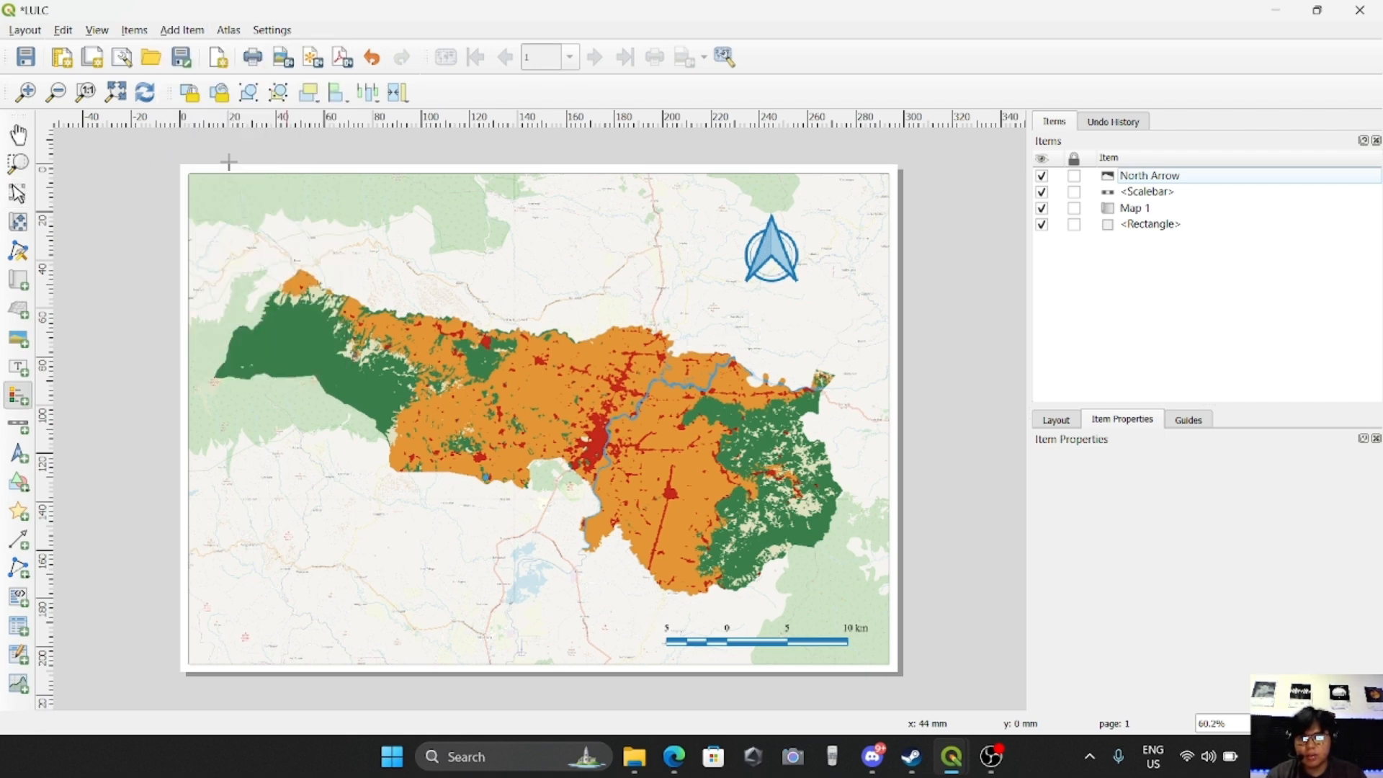
pyautogui.moveTo(248, 448); pyautogui.dragTo(407, 637)
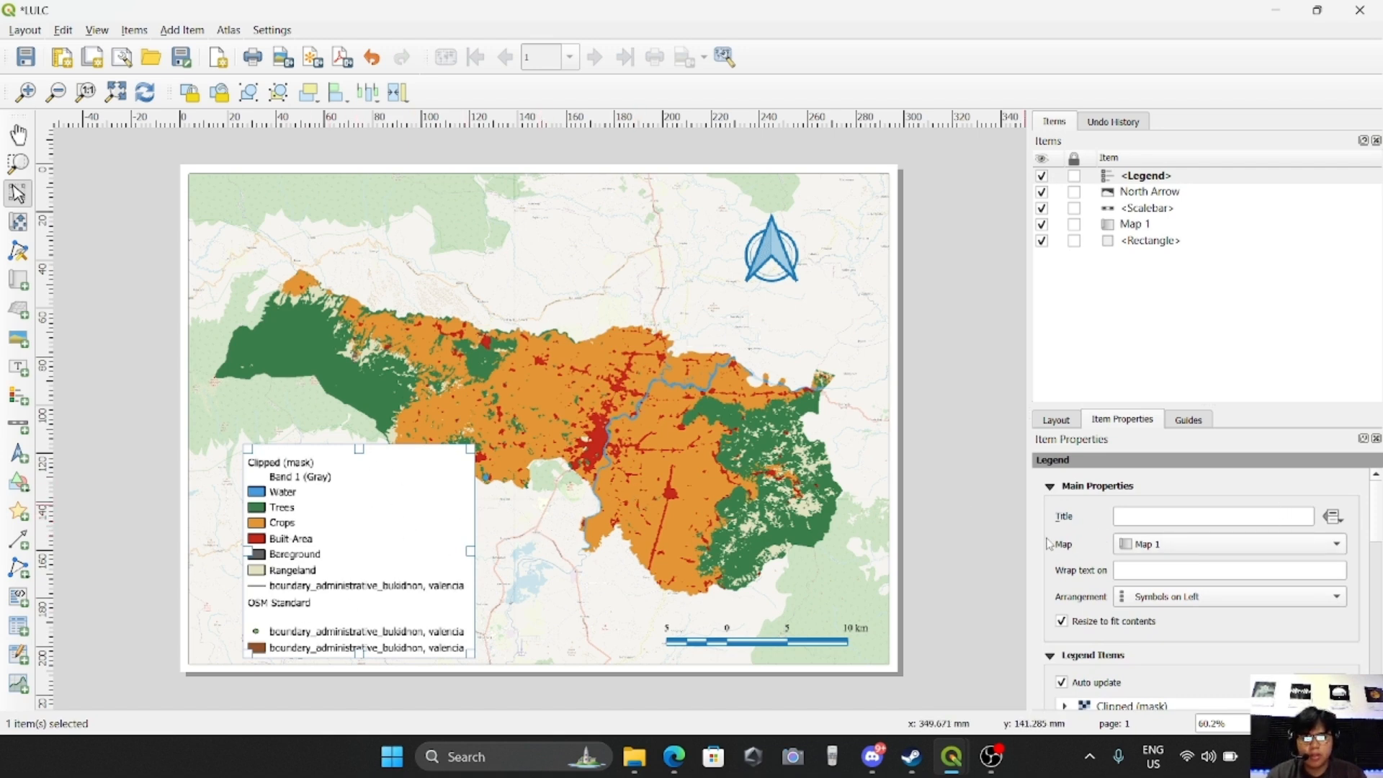
pyautogui.scroll(-10, 1059, 569)
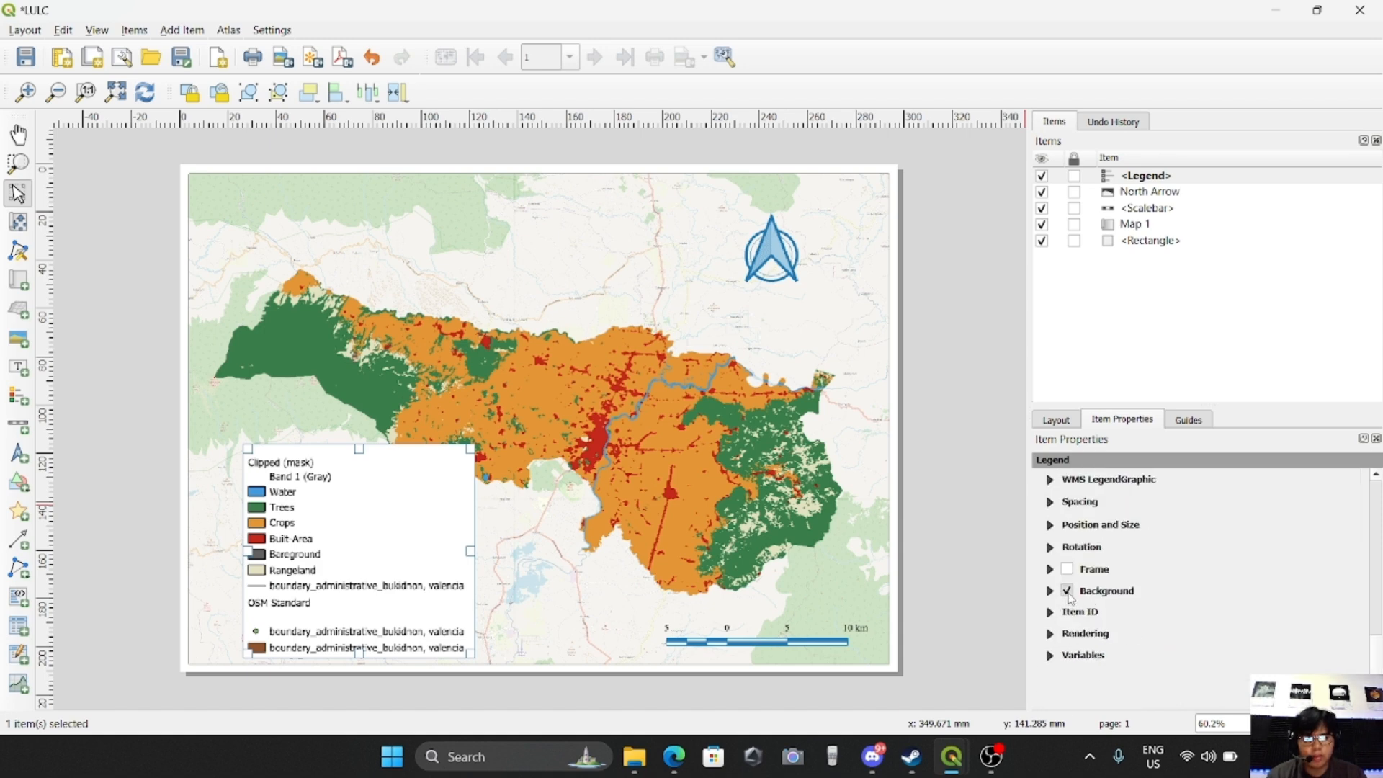
pyautogui.click(1068, 591)
# Disable automatic updating of the legend items
pyautogui.scroll(6, 1186, 598)
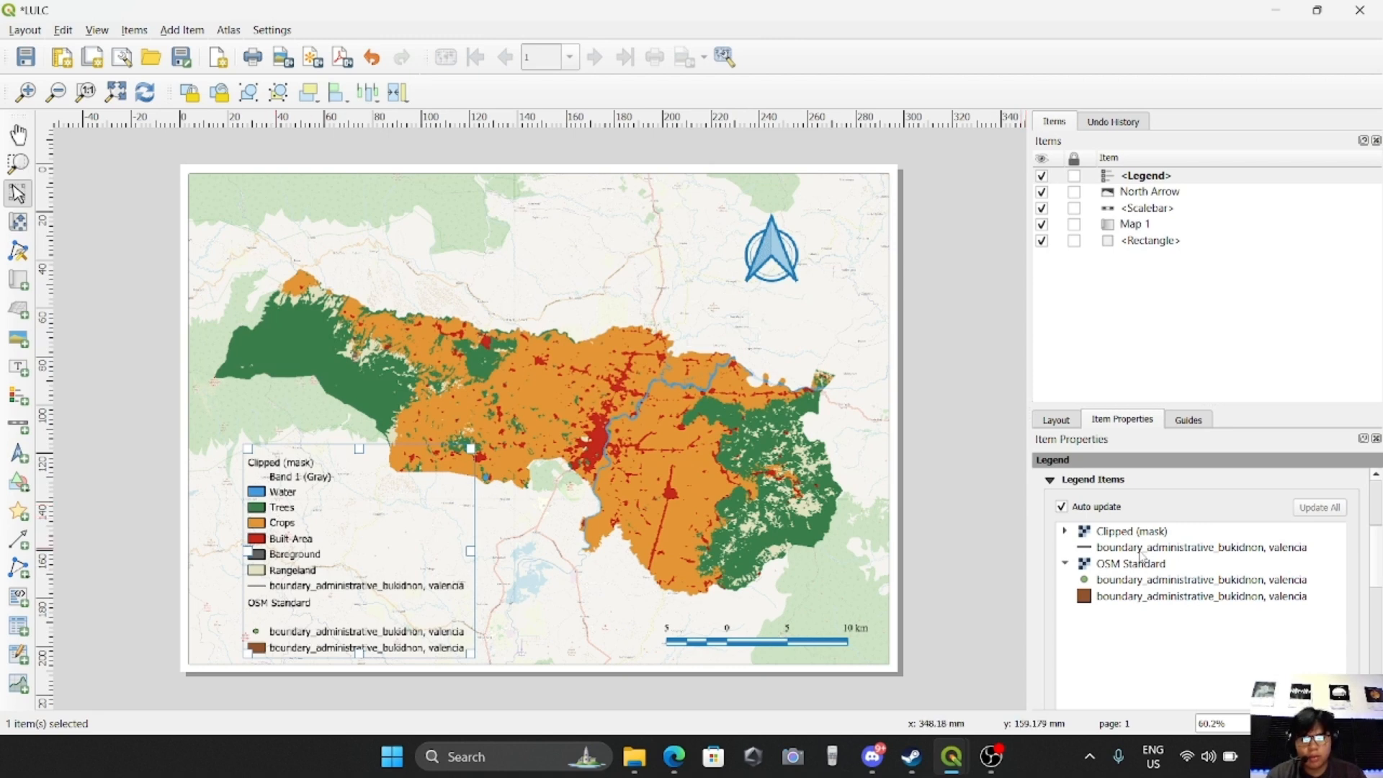
pyautogui.click(1062, 508)
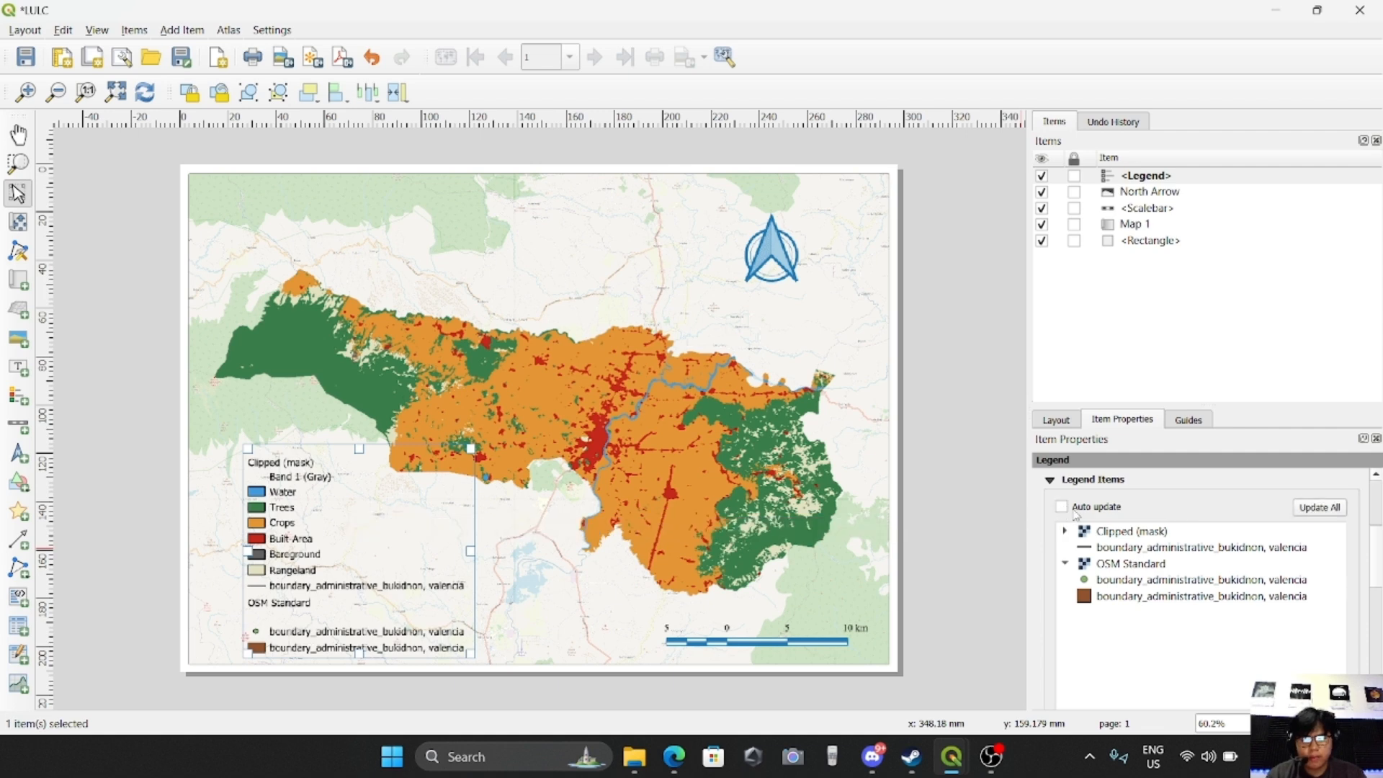
pyautogui.scroll(-4, 1135, 627)
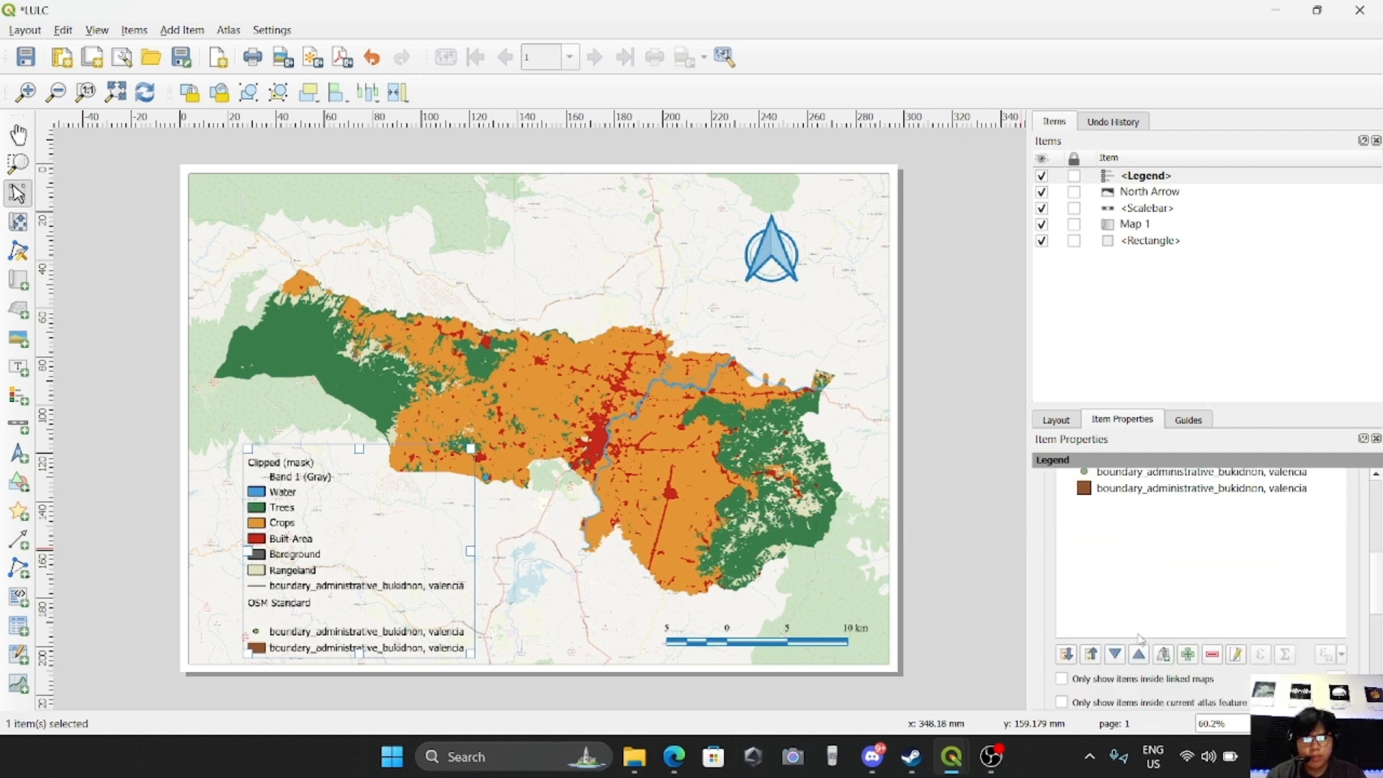
pyautogui.scroll(2, 1046, 593)
pyautogui.scroll(2, 1146, 591)
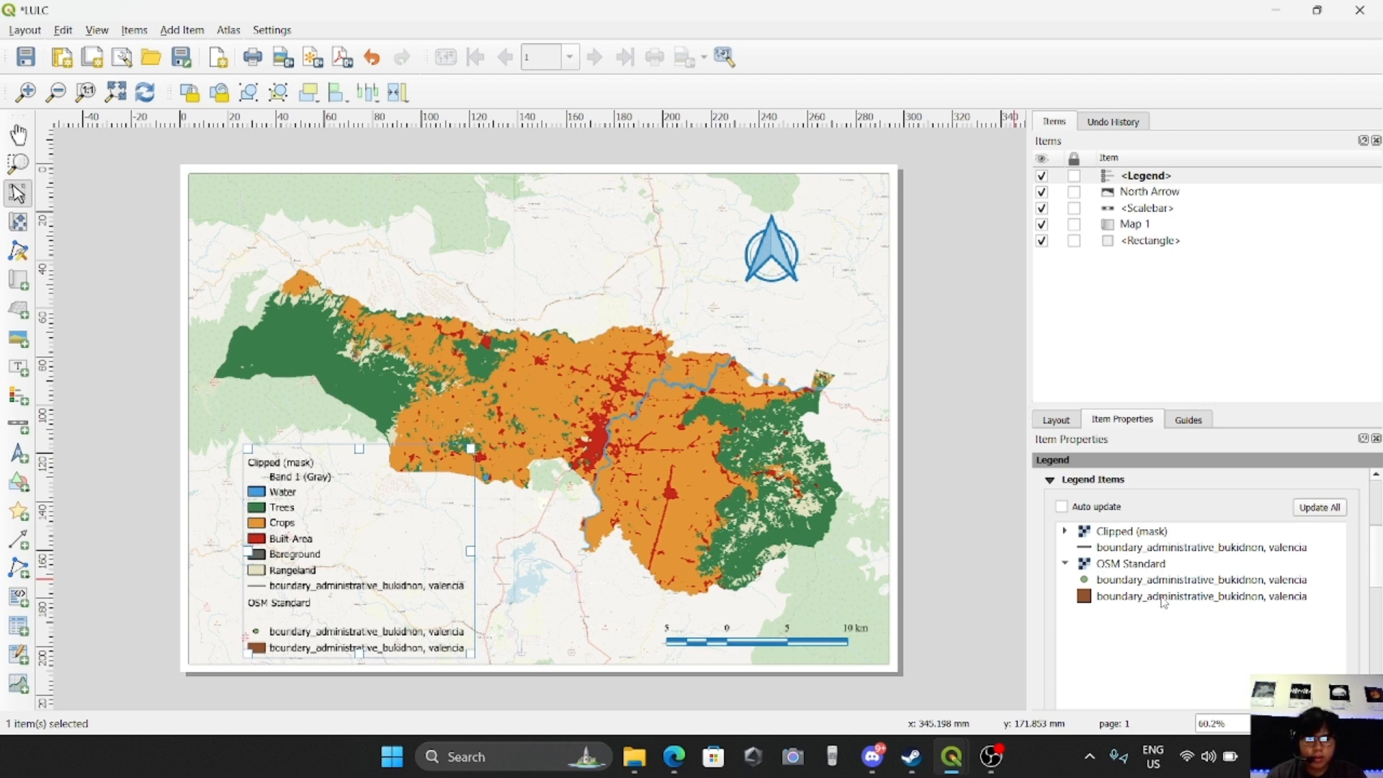
# Remove the OSM Standard layer and the point and polygon boundary_administrative entries beneath it from the legend
pyautogui.click(1162, 599)
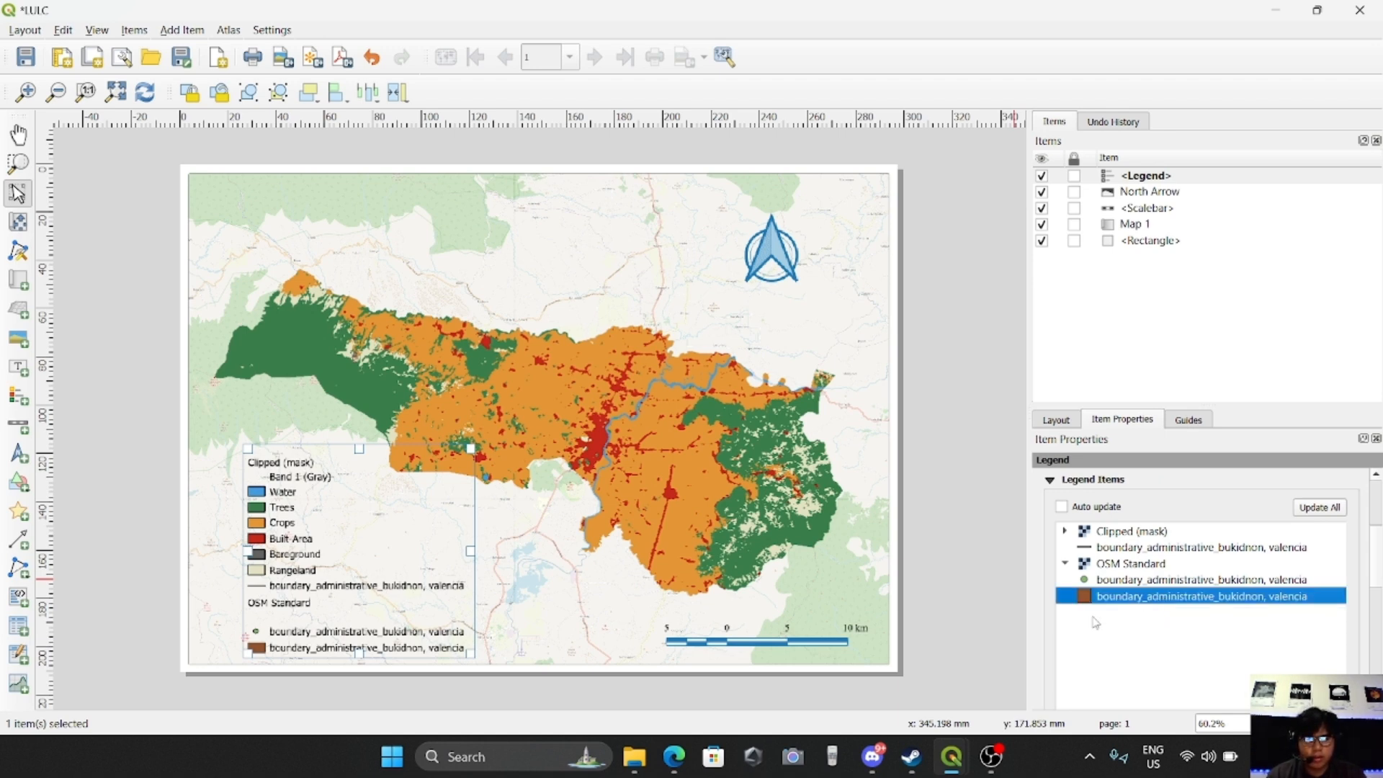
pyautogui.click(1153, 585)
pyautogui.keyDown('shift'); pyautogui.click(1136, 600); pyautogui.keyUp('shift')
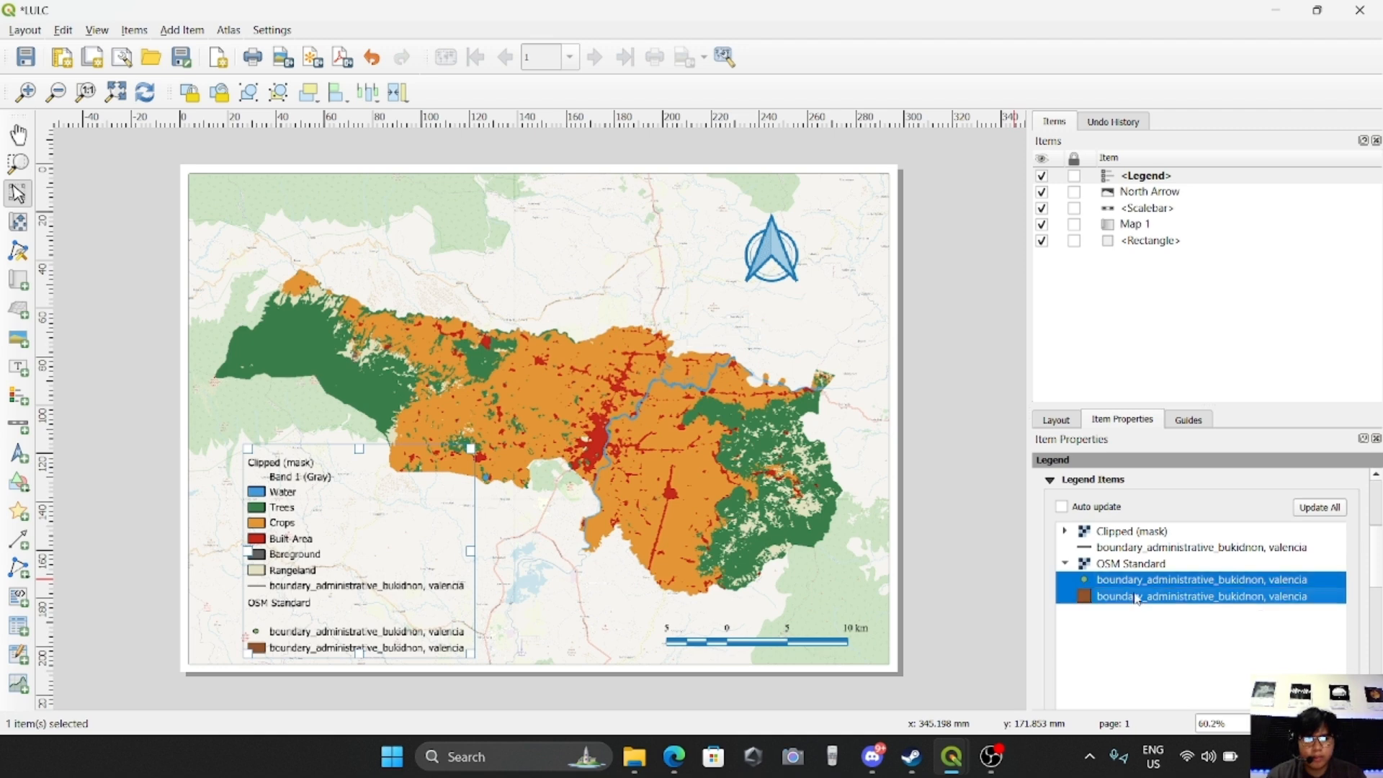
pyautogui.keyDown('shift'); pyautogui.click(1133, 569); pyautogui.keyUp('shift')
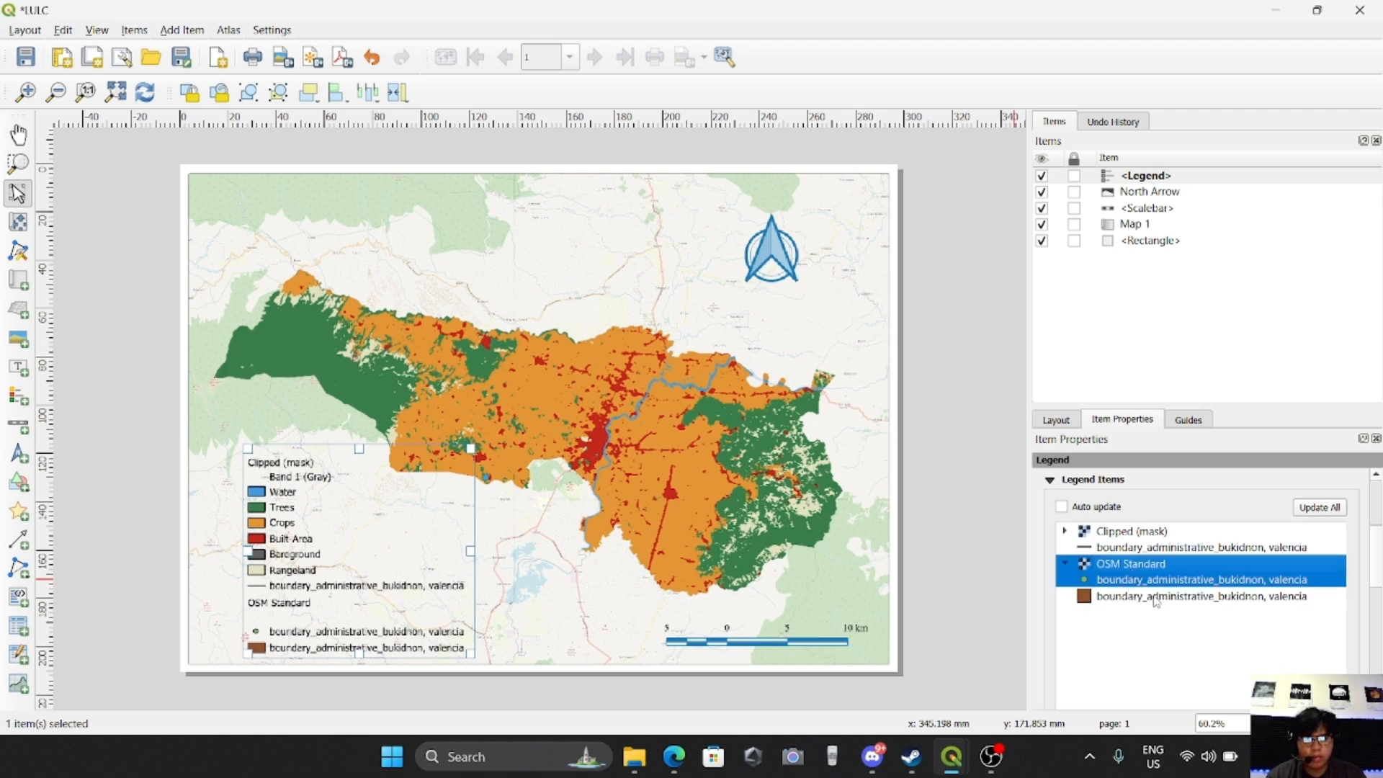
pyautogui.keyDown('shift'); pyautogui.click(1155, 600); pyautogui.keyUp('shift')
pyautogui.scroll(-5, 1174, 621)
pyautogui.click(1213, 600)
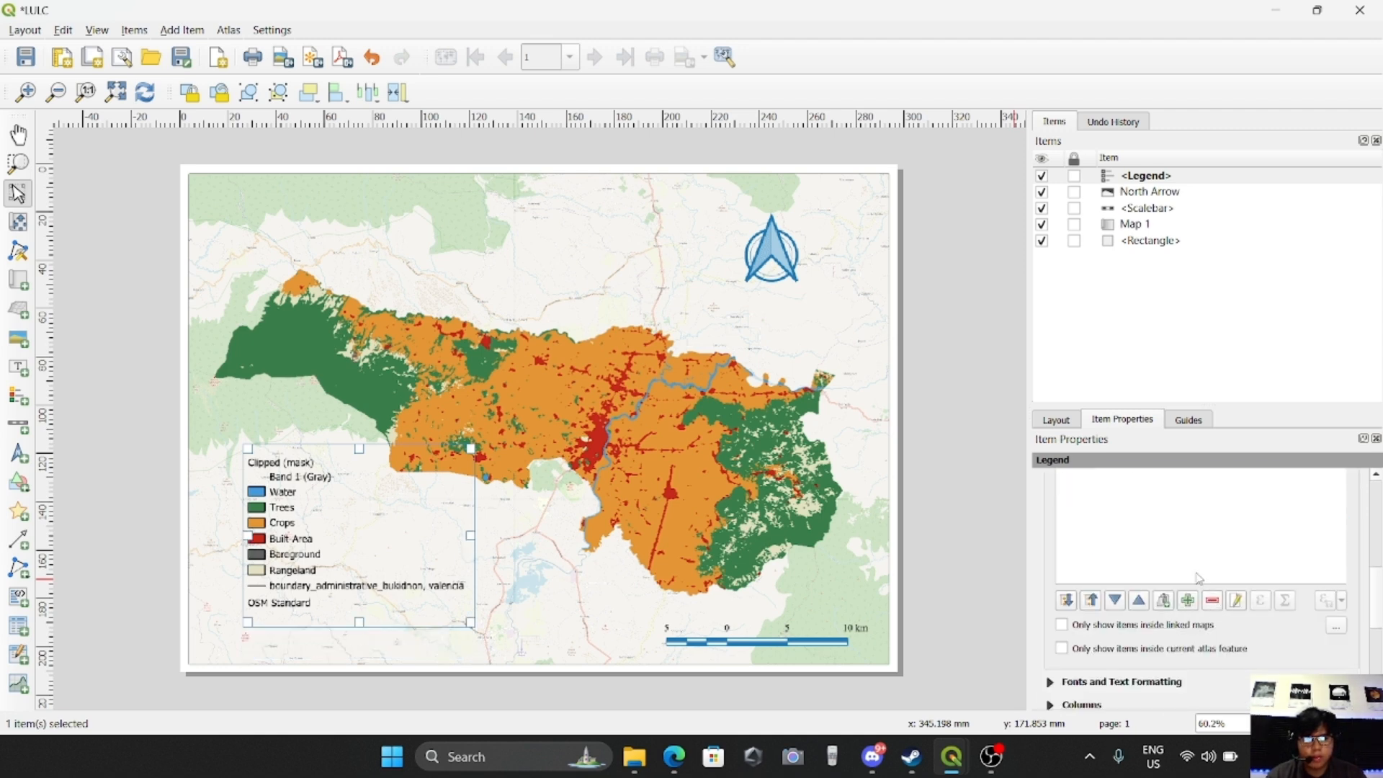
pyautogui.scroll(5, 1210, 598)
pyautogui.click(1125, 512)
pyautogui.scroll(-5, 1241, 598)
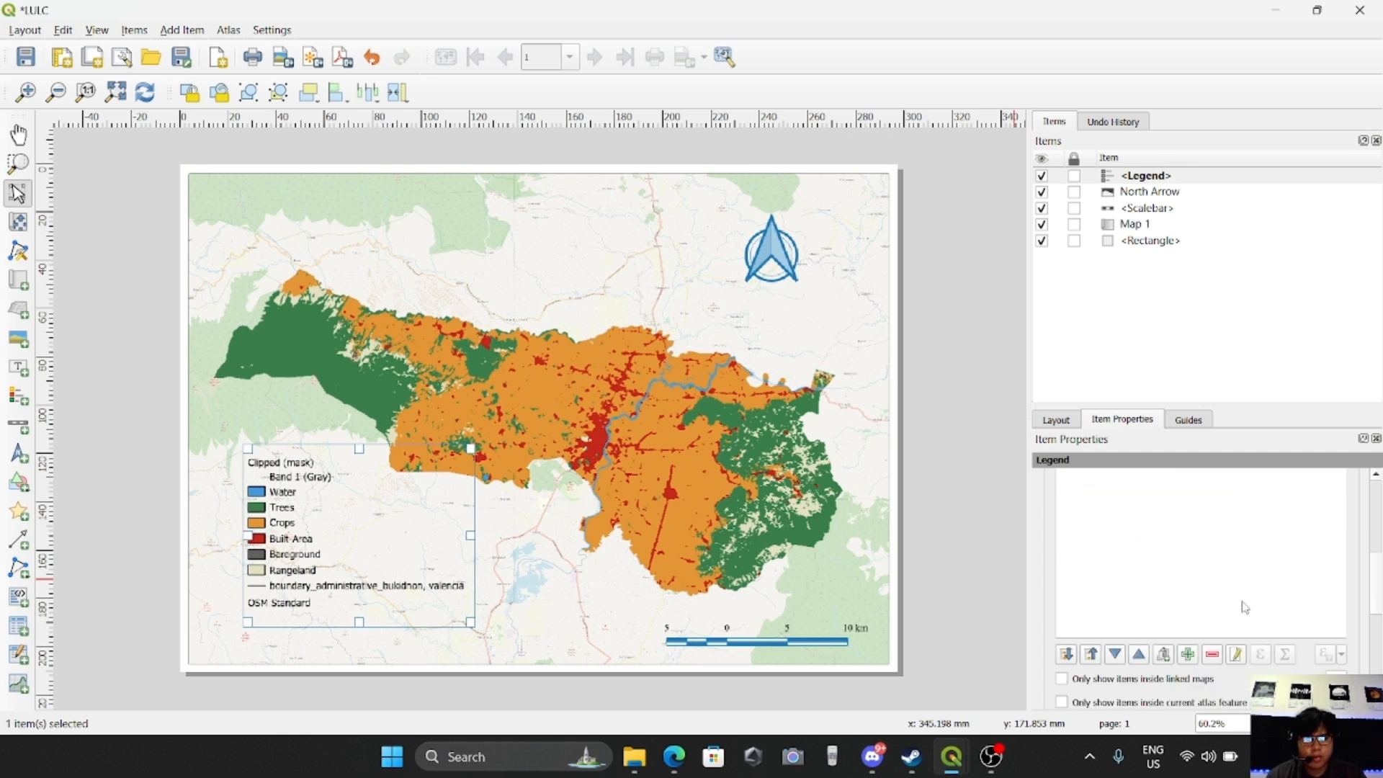
pyautogui.click(1218, 657)
pyautogui.scroll(5, 1153, 576)
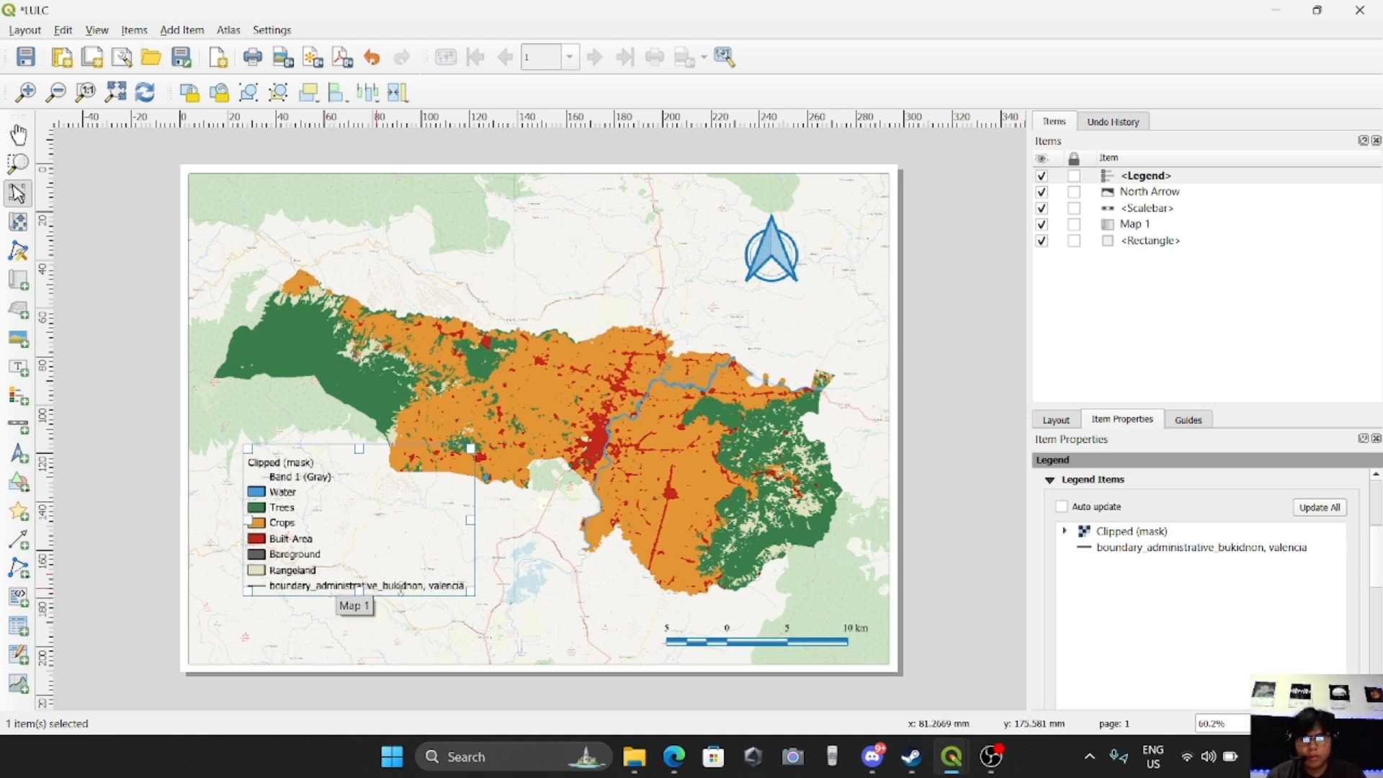
# Rename the remaining boundary_administrative legend entry to "Boundary of valencia"
pyautogui.doubleClick(1156, 548)
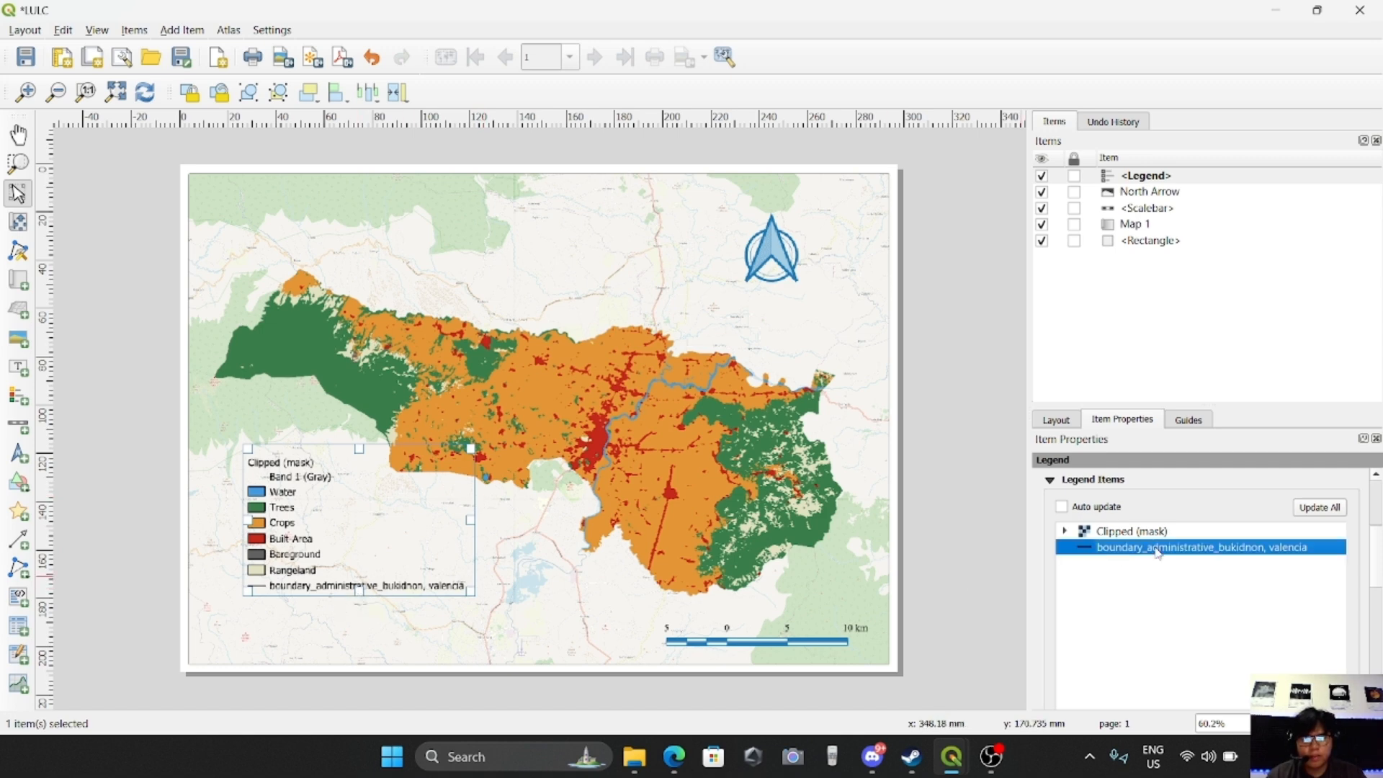
pyautogui.moveTo(1225, 508); pyautogui.dragTo(1086, 510)
pyautogui.press('BackSpace')
pyautogui.write('of valencia')
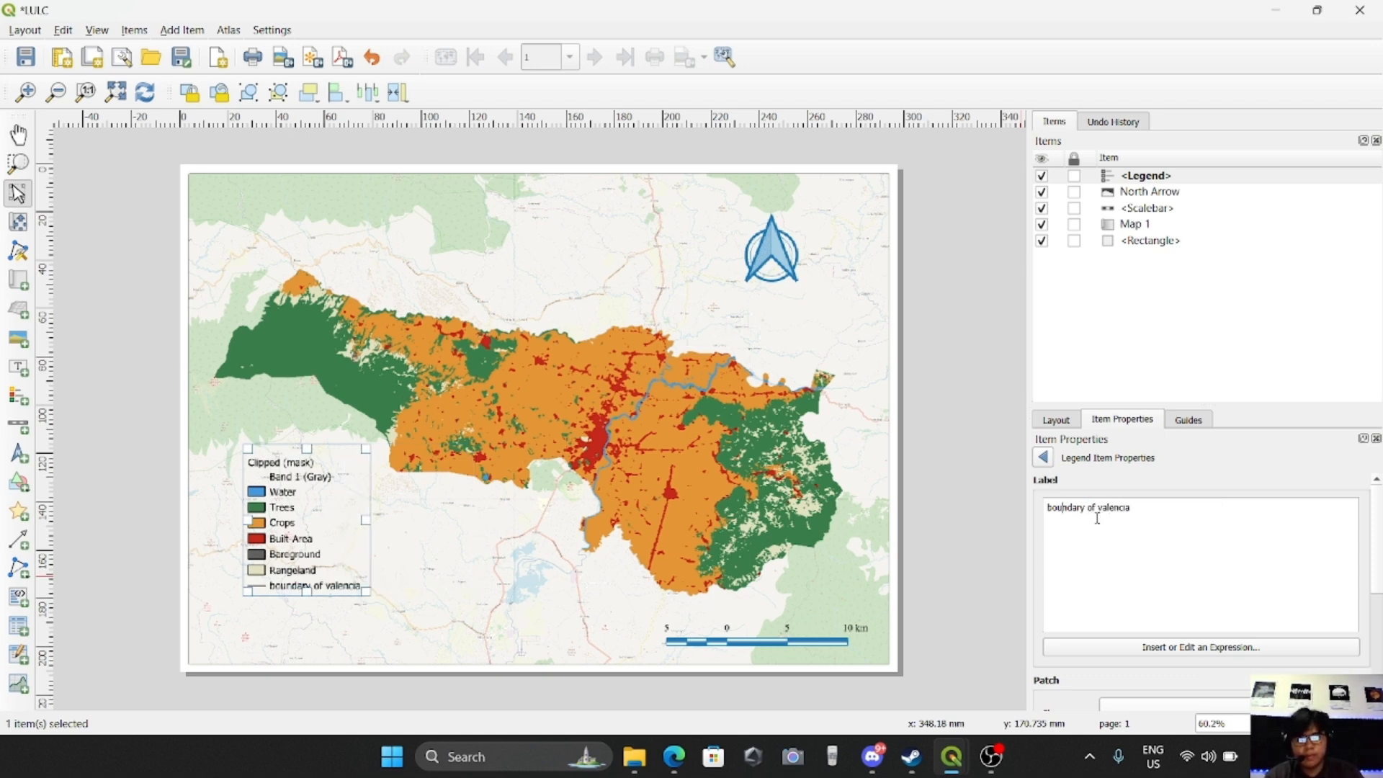
pyautogui.press('BackSpace')
pyautogui.write('B')
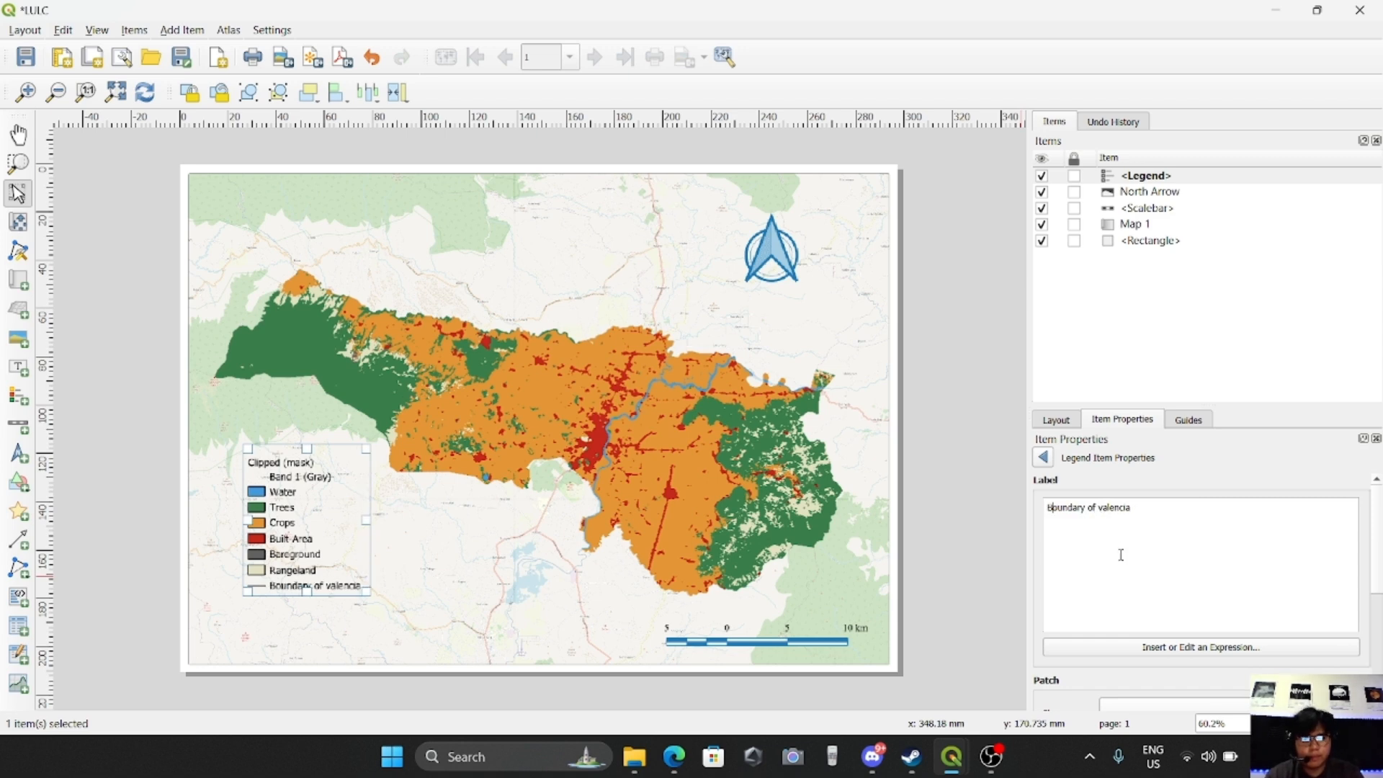
pyautogui.click(1043, 458)
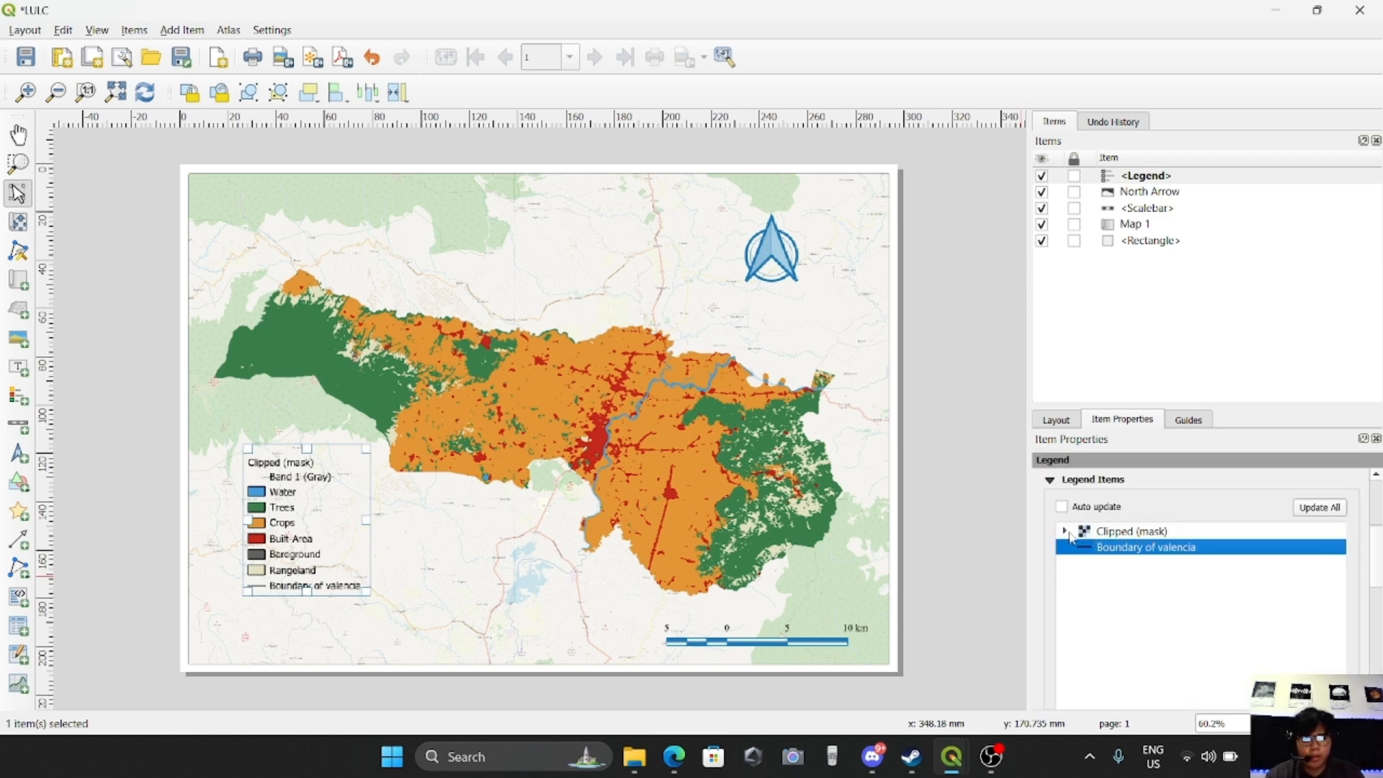
# Remove the Band 1 (Gray) label from the Clipped (mask) group in the legend
pyautogui.click(1065, 532)
pyautogui.click(1133, 545)
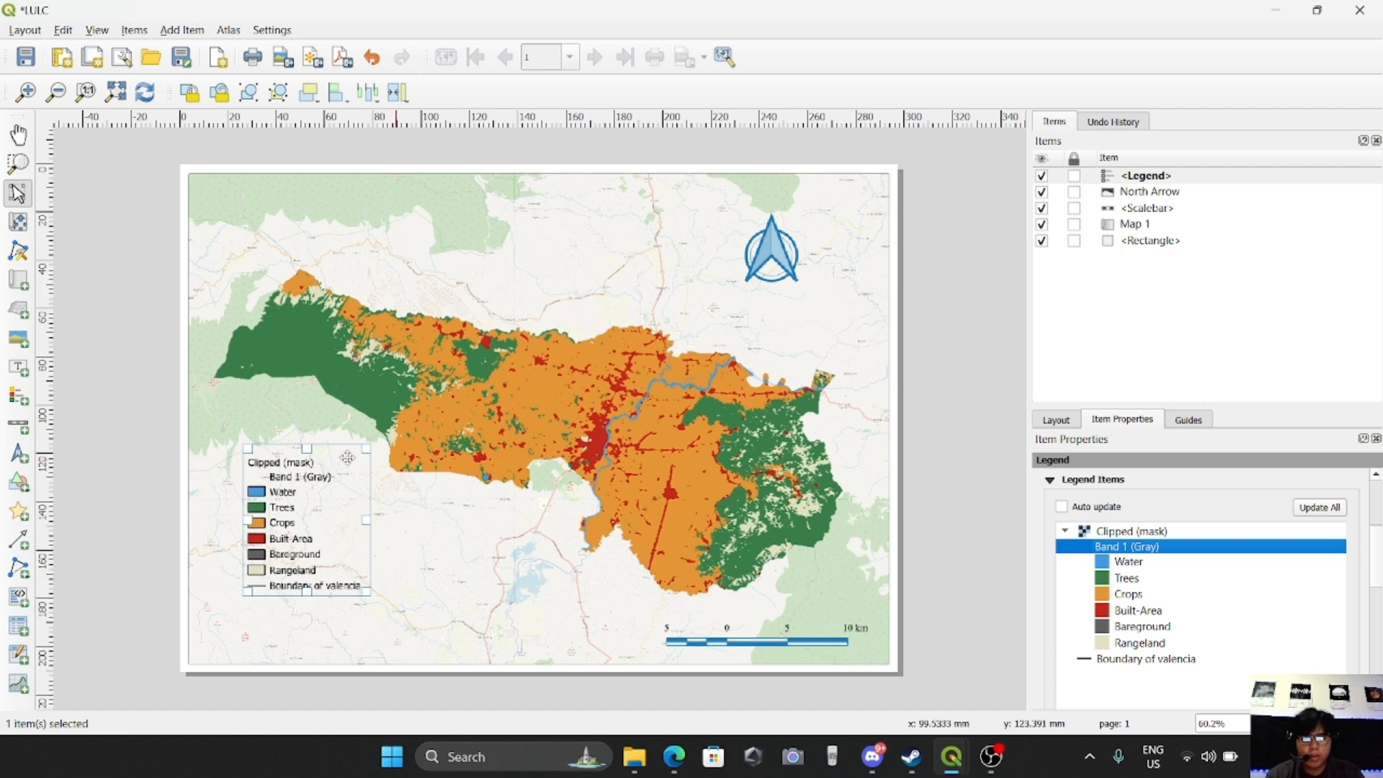
pyautogui.scroll(-4, 1201, 635)
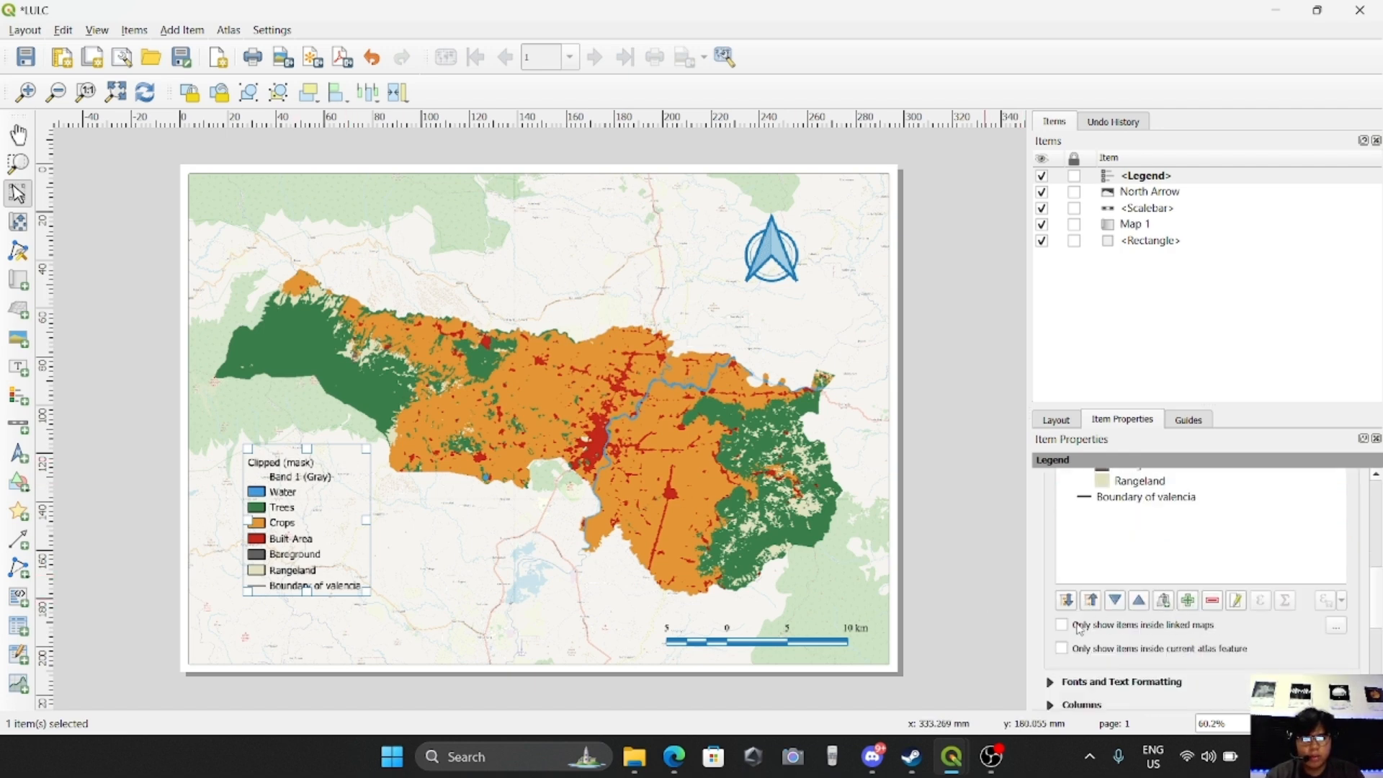
pyautogui.click(1213, 601)
# Rename the Clipped (mask) legend heading to "LULC Key"
pyautogui.scroll(4, 1116, 544)
pyautogui.click(1118, 533)
pyautogui.doubleClick(1119, 533)
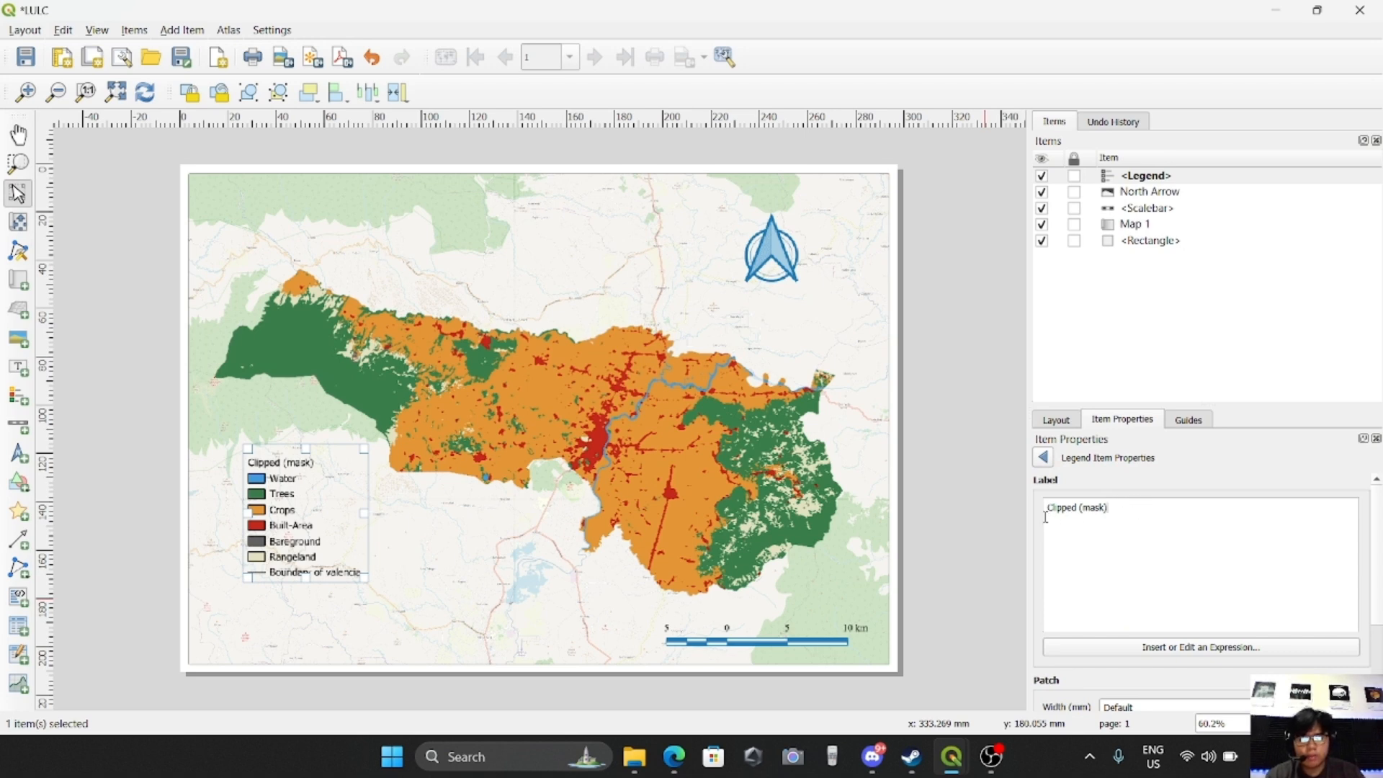
pyautogui.hotkey('ctrl', 'a')
pyautogui.press('BackSpace')
pyautogui.write('LUL')
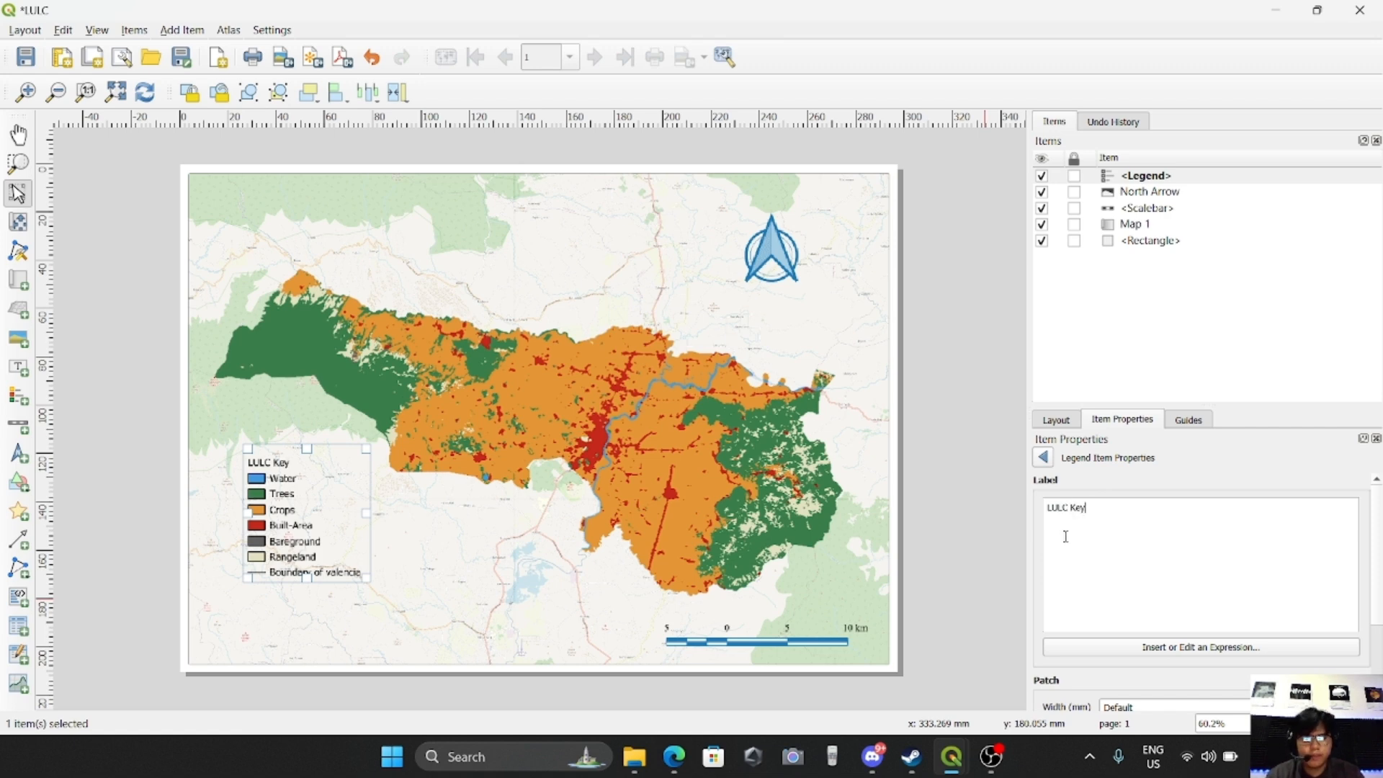
pyautogui.click(1048, 458)
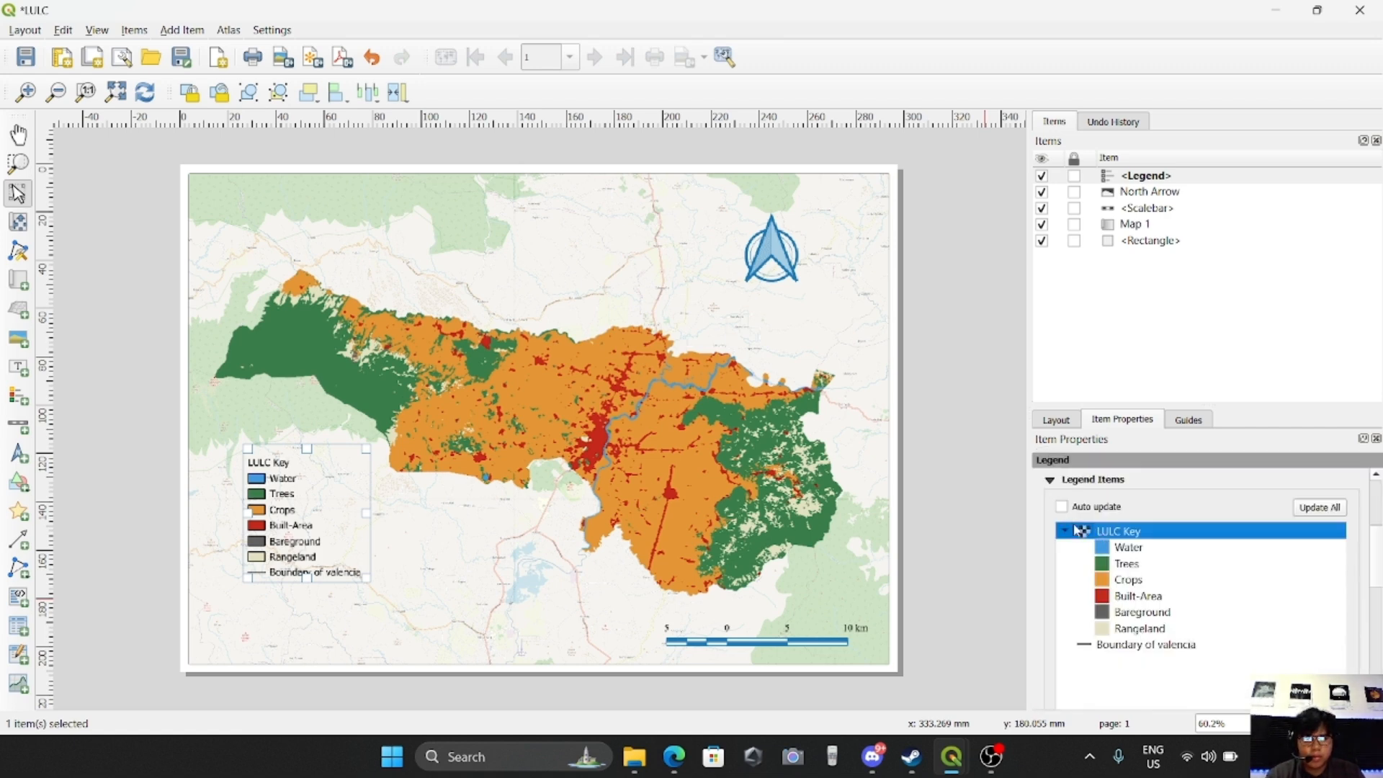
# Set the legend's spacing below subgroup headings to 5.00 mm
pyautogui.scroll(-10, 1080, 522)
pyautogui.scroll(4, 1080, 516)
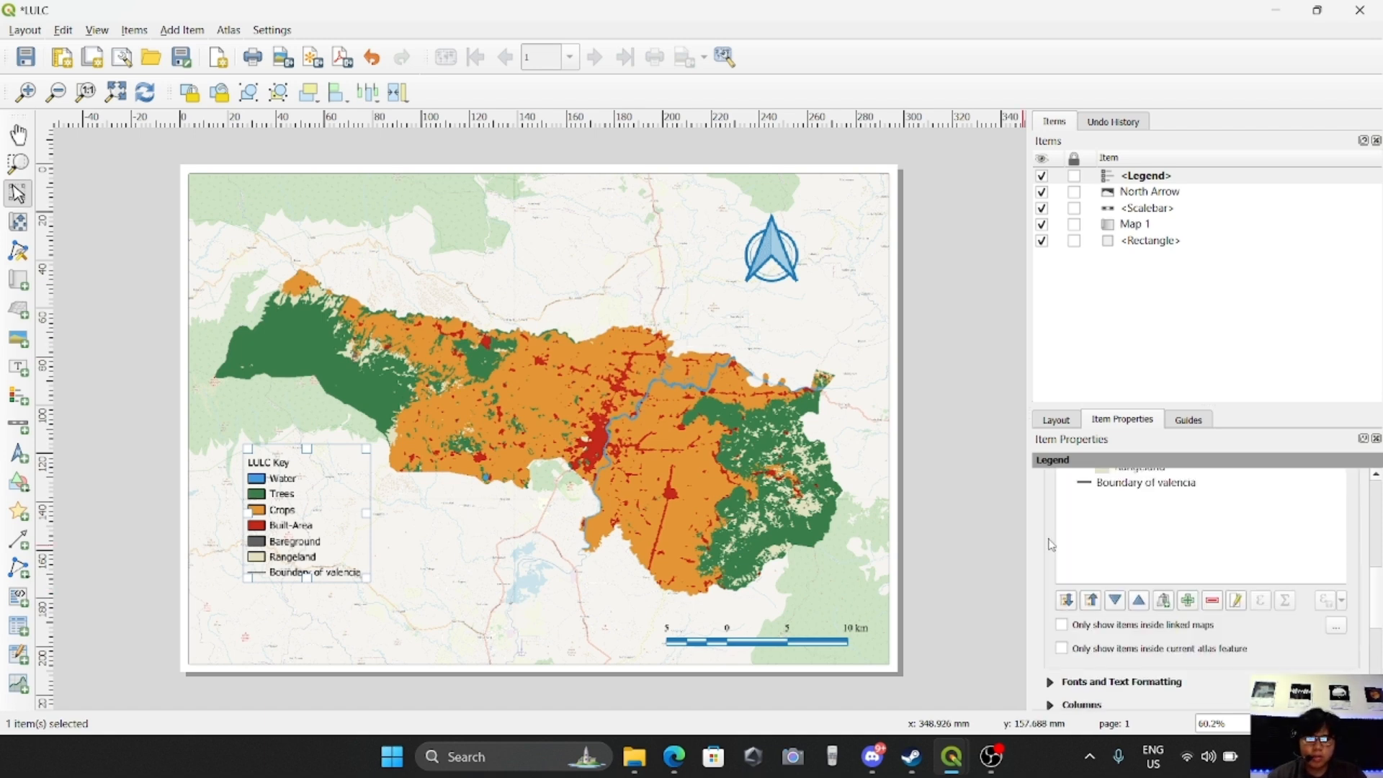
pyautogui.scroll(-2, 1130, 602)
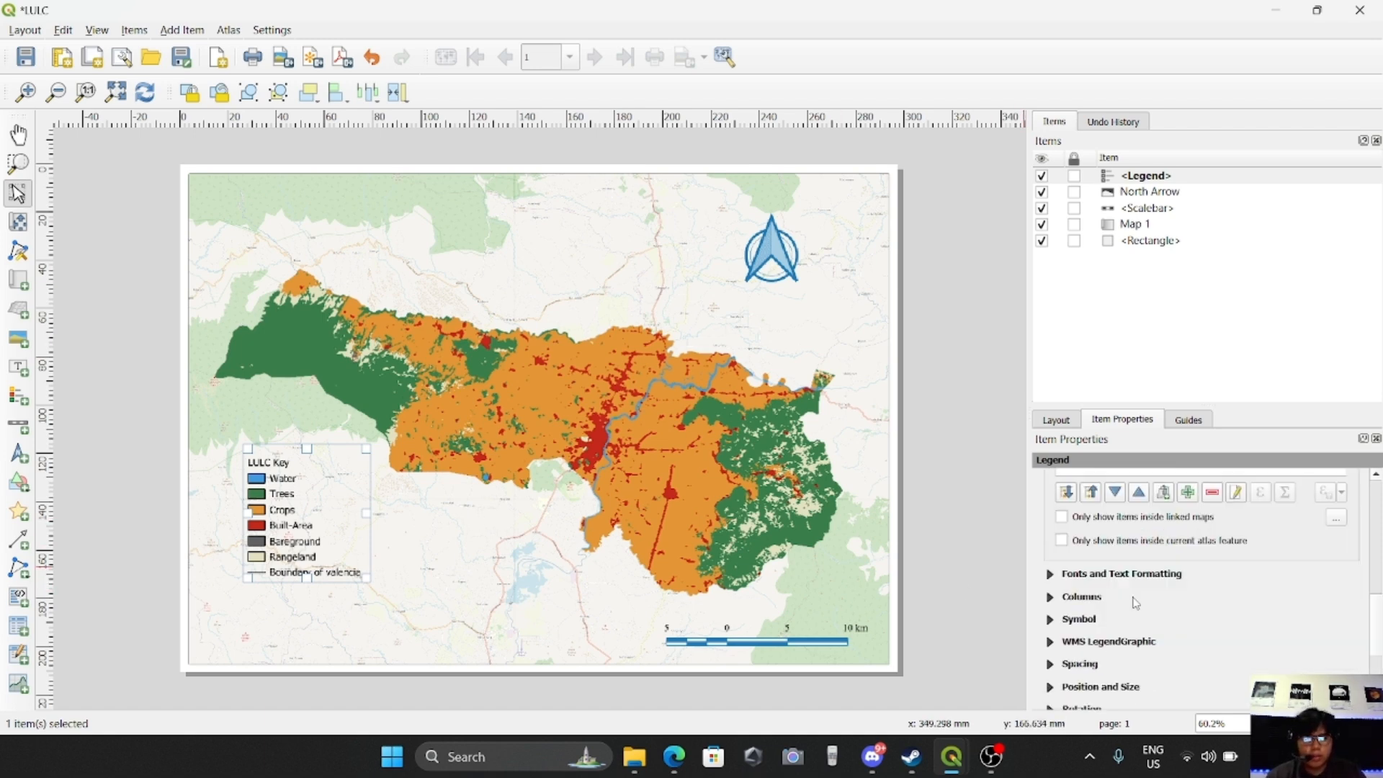
pyautogui.scroll(-1, 1137, 642)
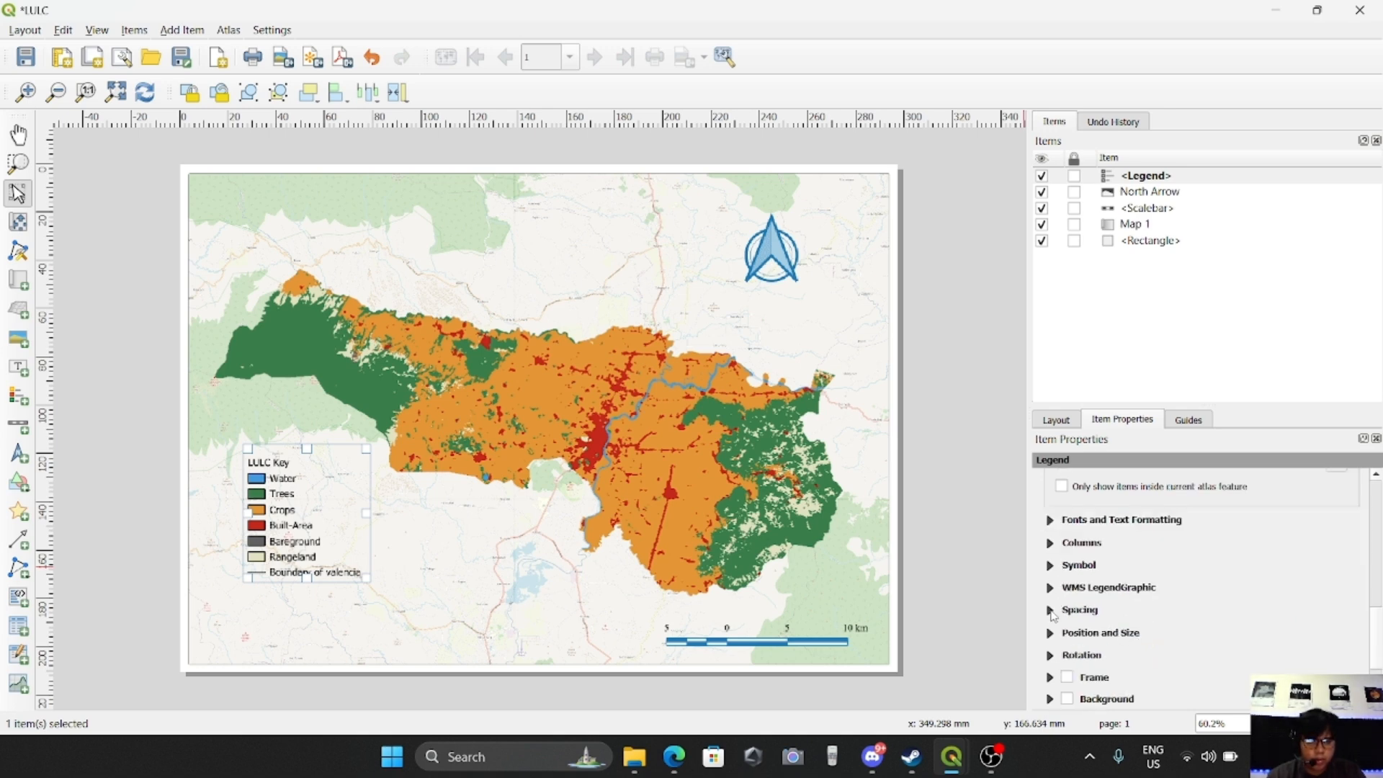
pyautogui.click(1051, 610)
pyautogui.scroll(-2, 1186, 634)
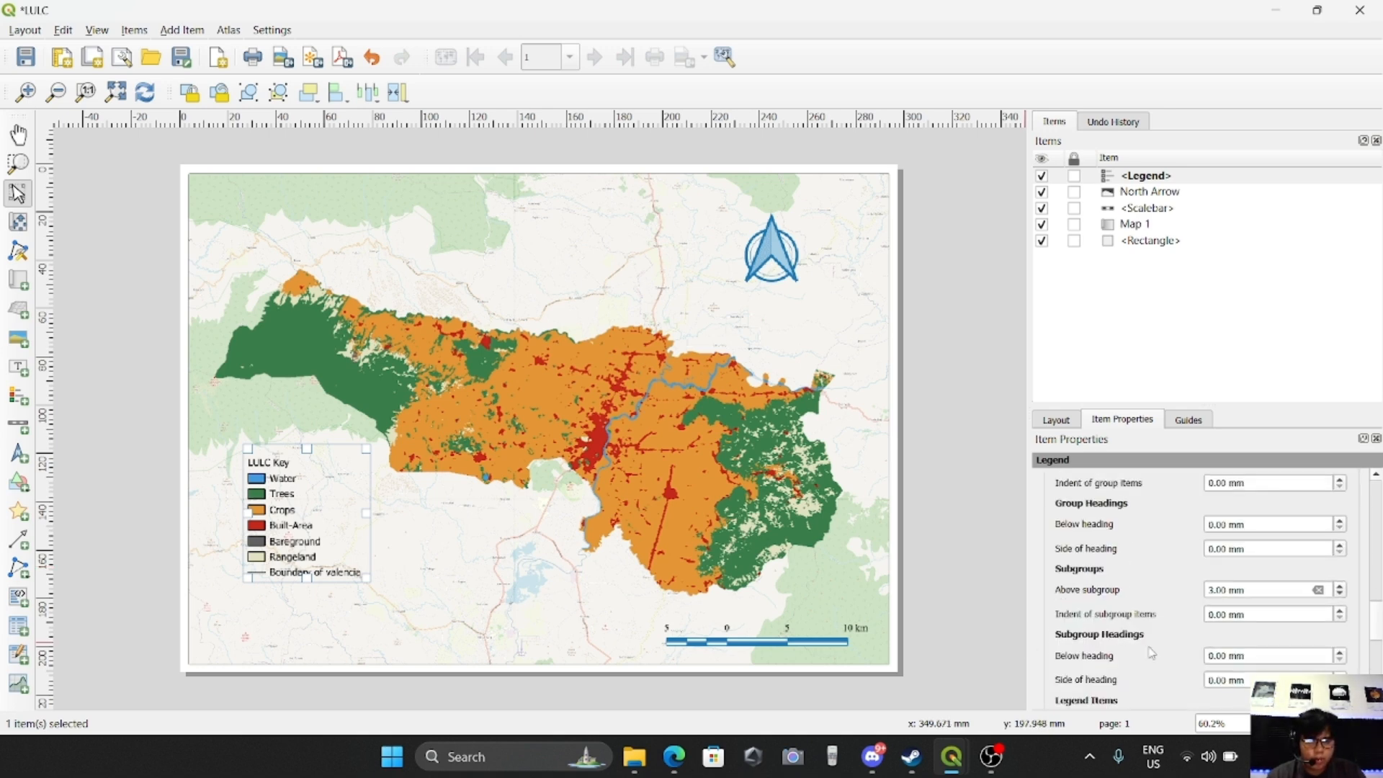
pyautogui.scroll(-1, 1139, 653)
pyautogui.click(1341, 599)
pyautogui.click(1341, 599)
pyautogui.click(1341, 599)
pyautogui.click(1341, 598)
pyautogui.click(1341, 599)
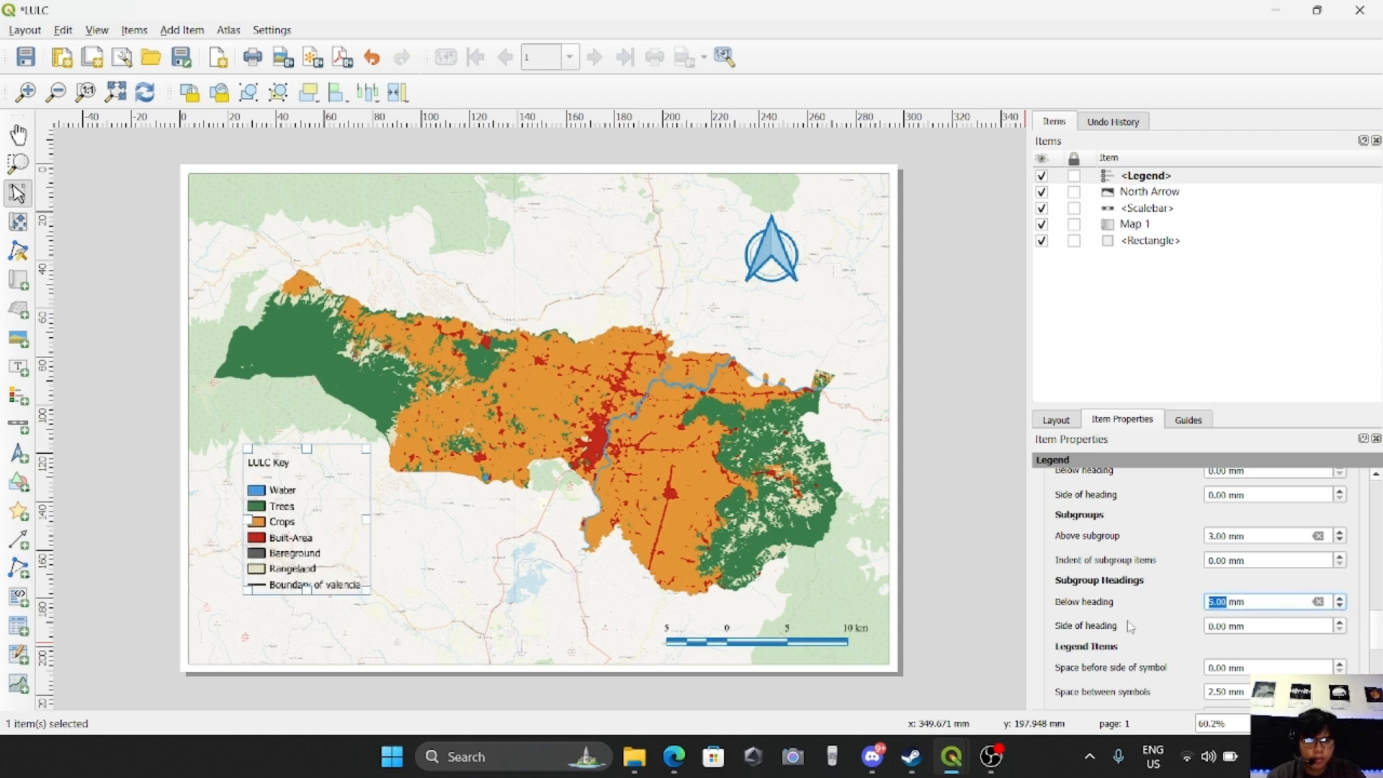
# Try a 2.00 mm space before the side of the legend symbols and return it to 0.00 mm
pyautogui.scroll(-1, 1153, 637)
pyautogui.scroll(-1, 1098, 632)
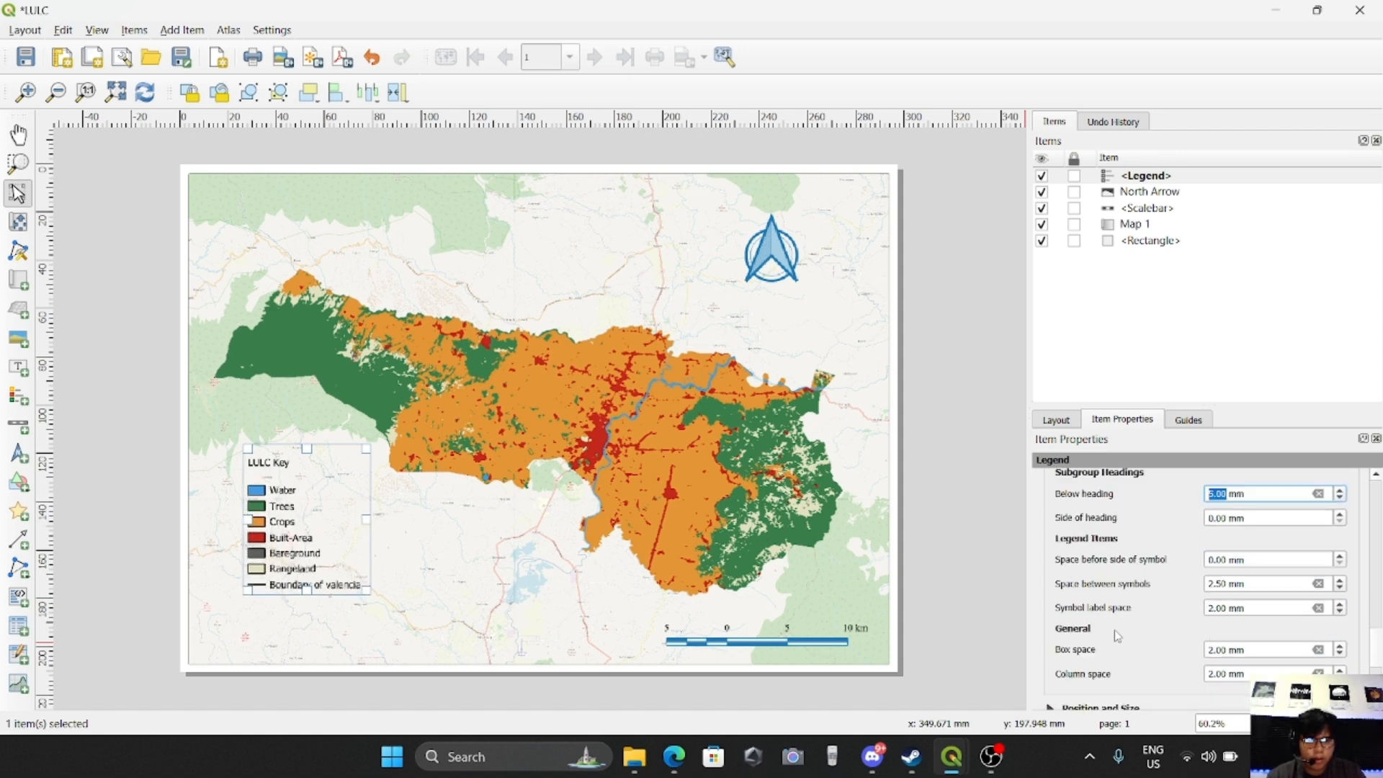
pyautogui.click(1341, 558)
pyautogui.click(1341, 558)
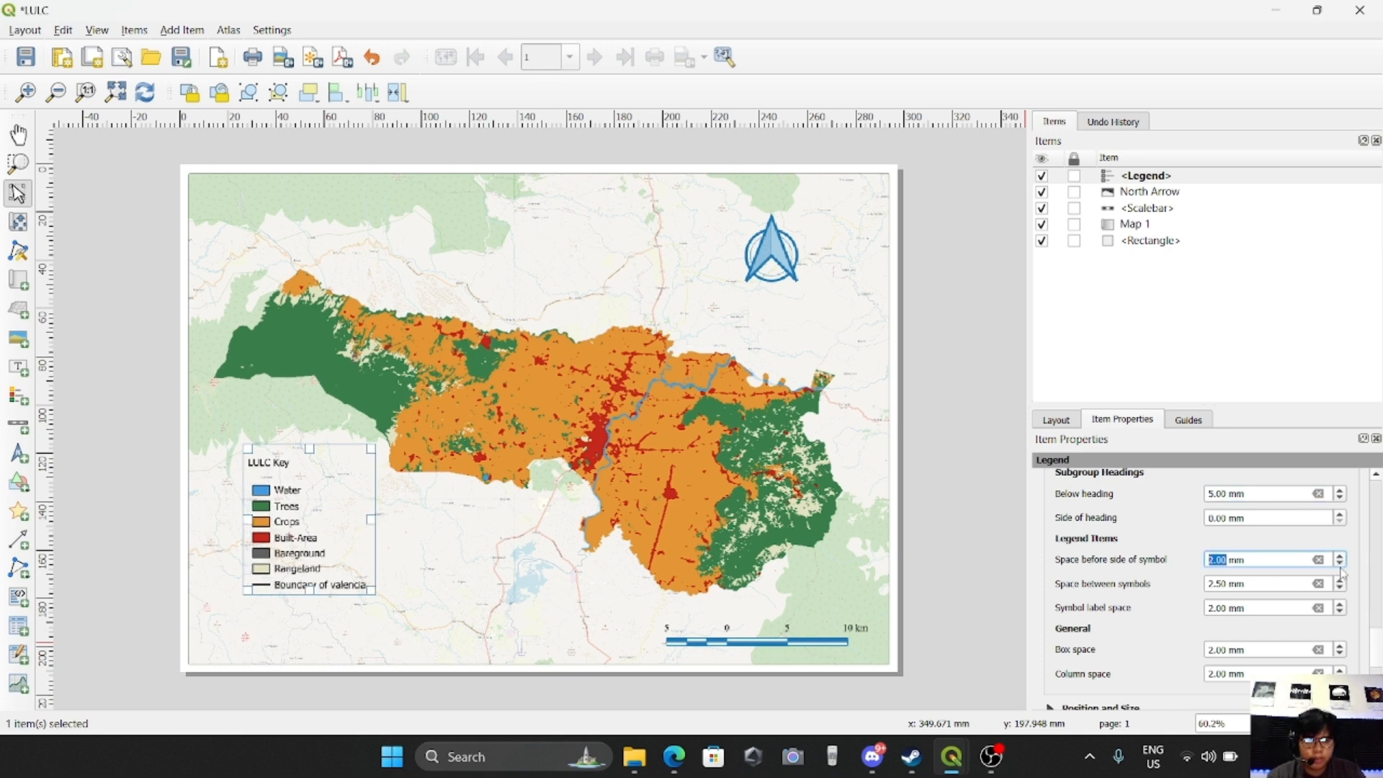
pyautogui.click(1342, 563)
pyautogui.click(1341, 564)
# Set the legend's space between symbols to 5.50 mm and the symbol label space to 4.00 mm
pyautogui.click(1342, 581)
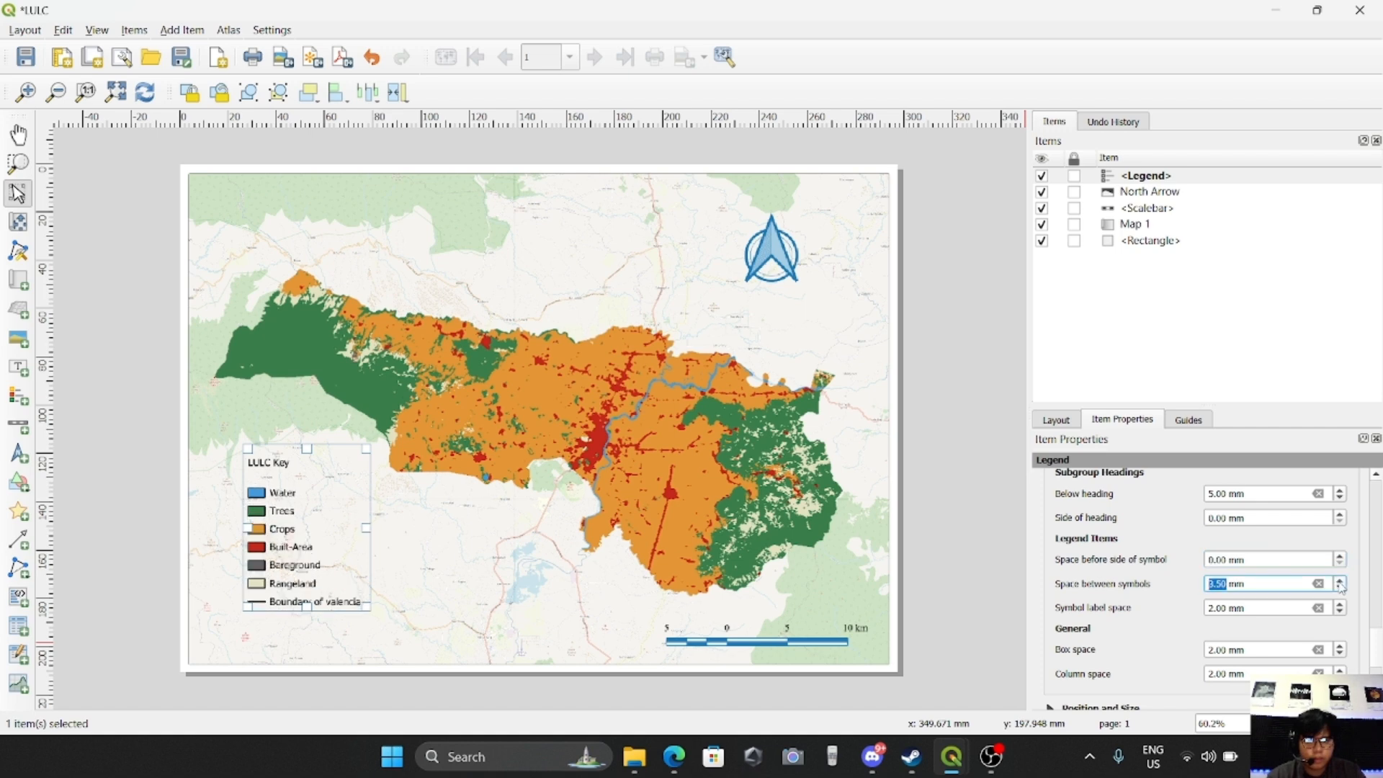
pyautogui.click(1340, 581)
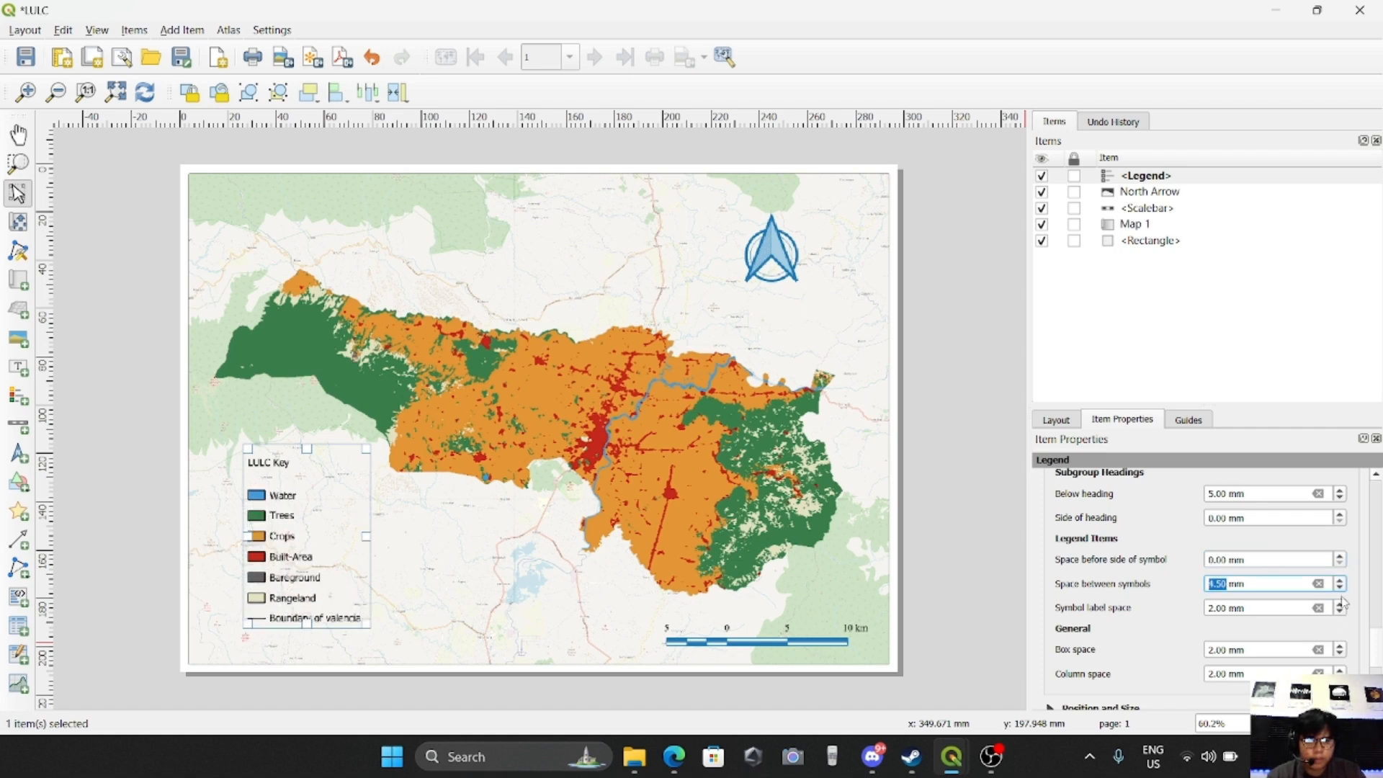
pyautogui.click(1341, 580)
pyautogui.click(1341, 604)
pyautogui.click(1341, 605)
pyautogui.scroll(1, 1287, 561)
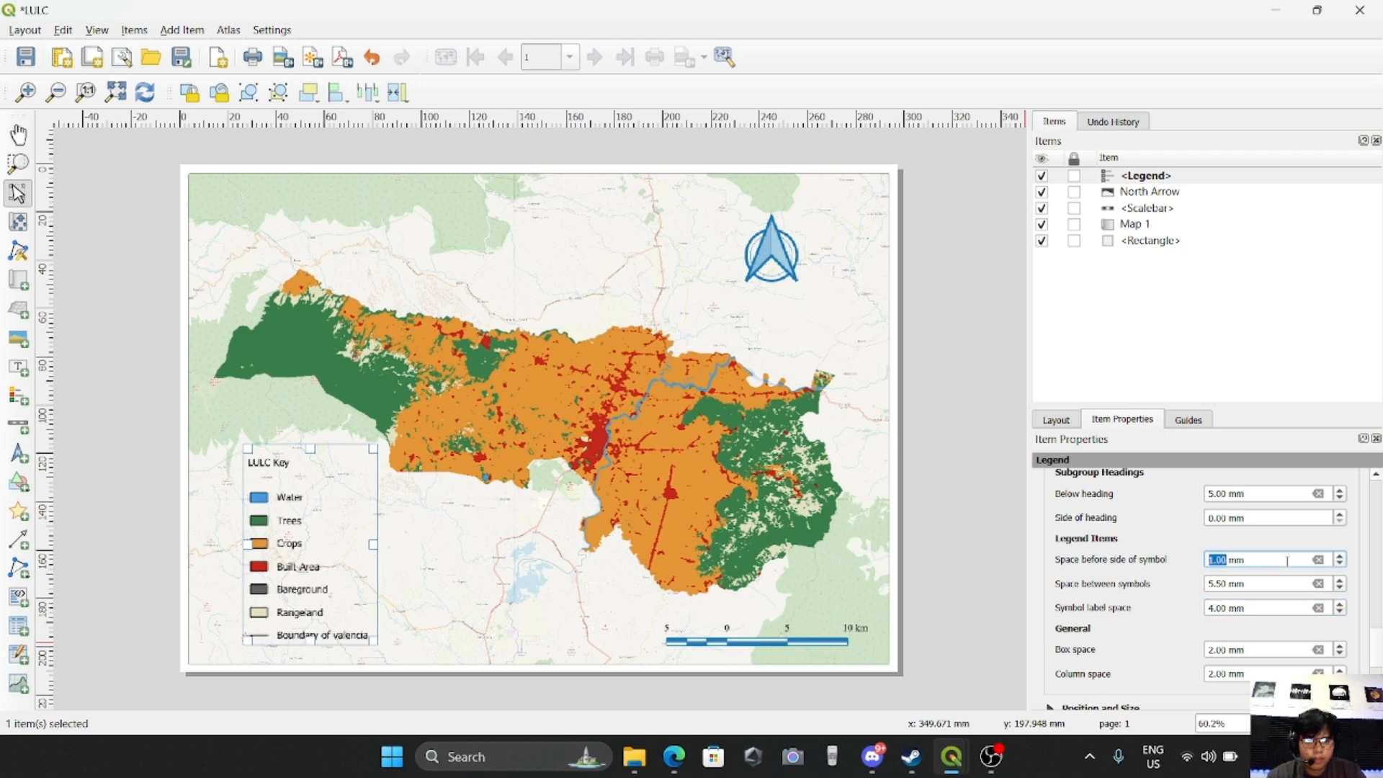
pyautogui.scroll(-1, 1287, 570)
# Set the side spacing of the legend's subgroup heading to 1.00 mm
pyautogui.scroll(1, 1202, 566)
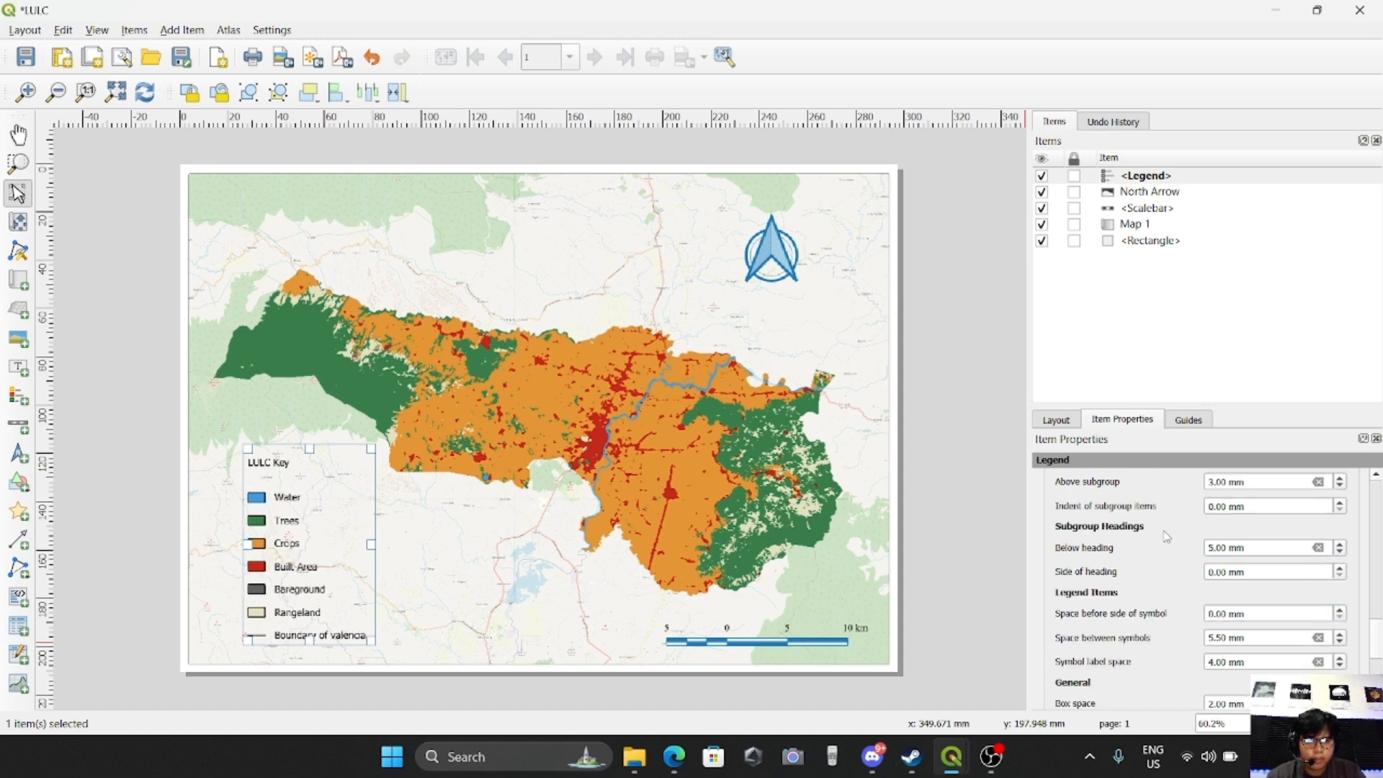
pyautogui.click(1341, 568)
pyautogui.click(1341, 569)
pyautogui.click(1341, 568)
pyautogui.click(1341, 568)
pyautogui.click(1340, 568)
pyautogui.click(1341, 569)
pyautogui.click(1341, 568)
pyautogui.click(1340, 568)
pyautogui.click(1341, 569)
pyautogui.click(1341, 568)
pyautogui.click(1336, 578)
pyautogui.click(1337, 578)
pyautogui.click(1337, 578)
pyautogui.click(1337, 578)
pyautogui.click(1337, 578)
pyautogui.click(1336, 578)
pyautogui.click(1337, 578)
pyautogui.click(1337, 578)
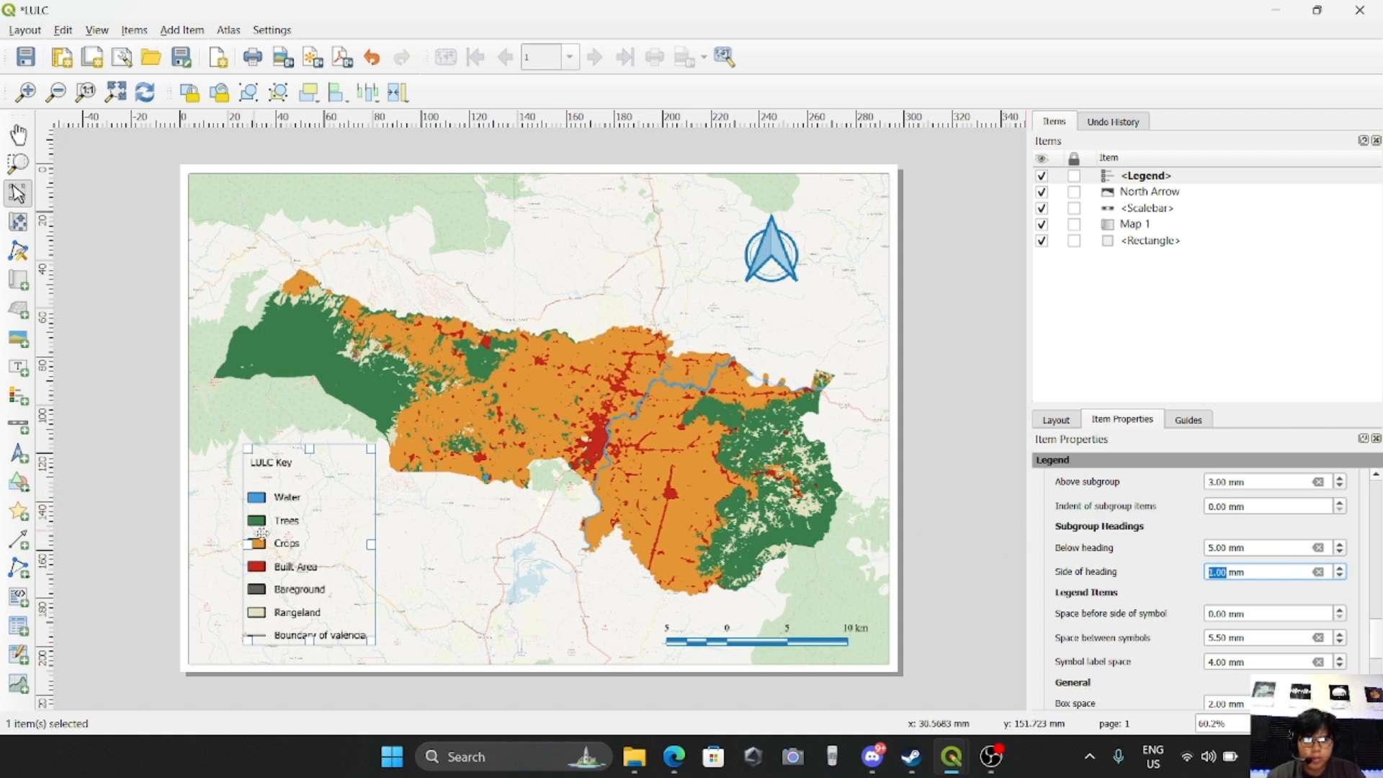
pyautogui.scroll(5, 1124, 540)
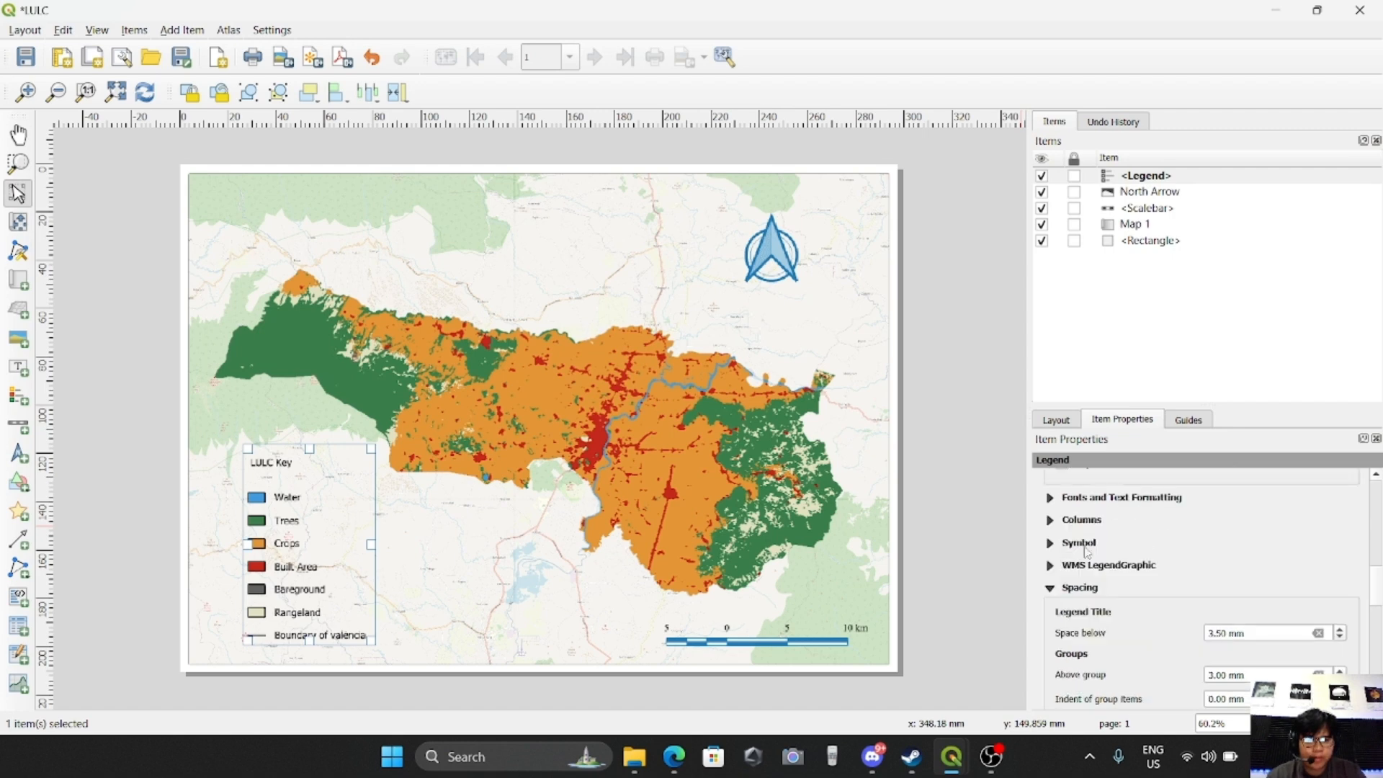
# Set the font of the legend's subgroup headings to Times New Roman
pyautogui.click(1050, 589)
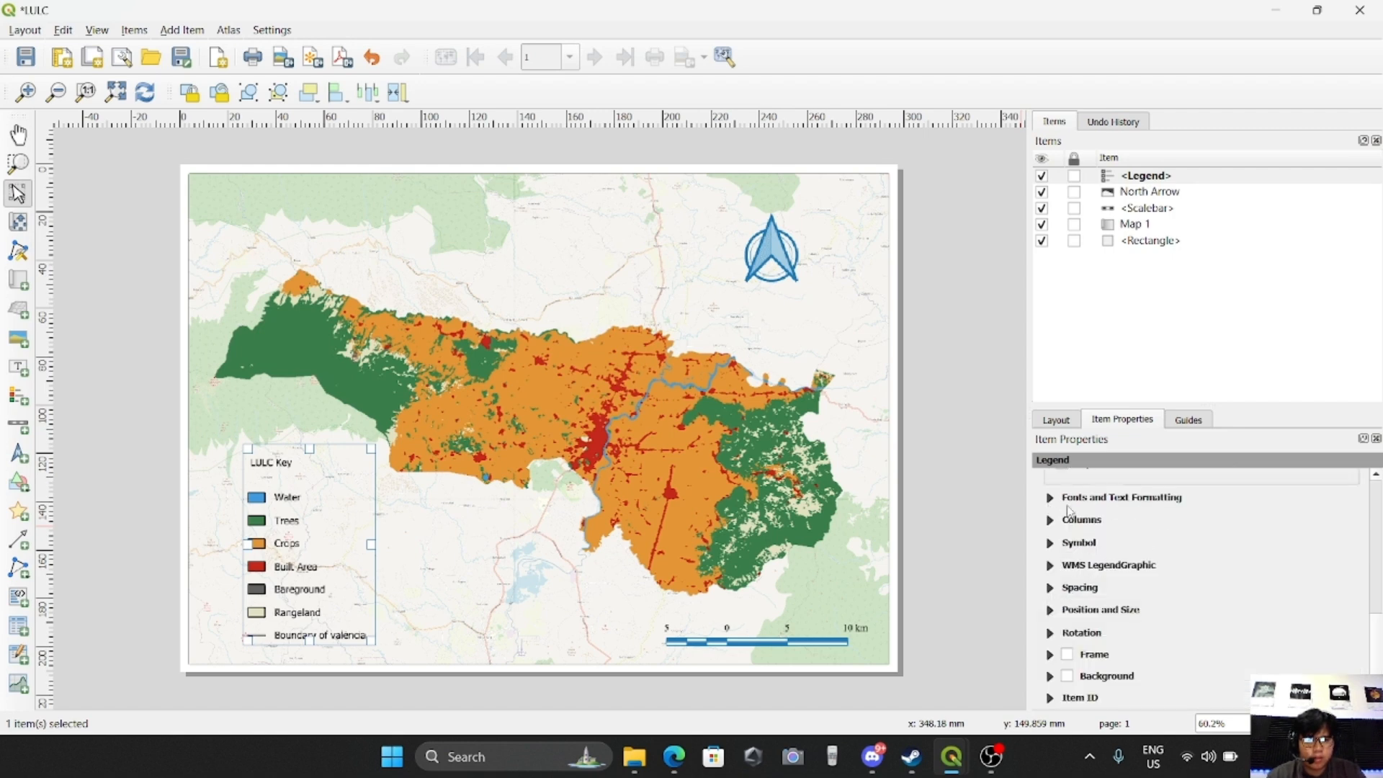
pyautogui.scroll(1, 1080, 540)
pyautogui.click(1050, 552)
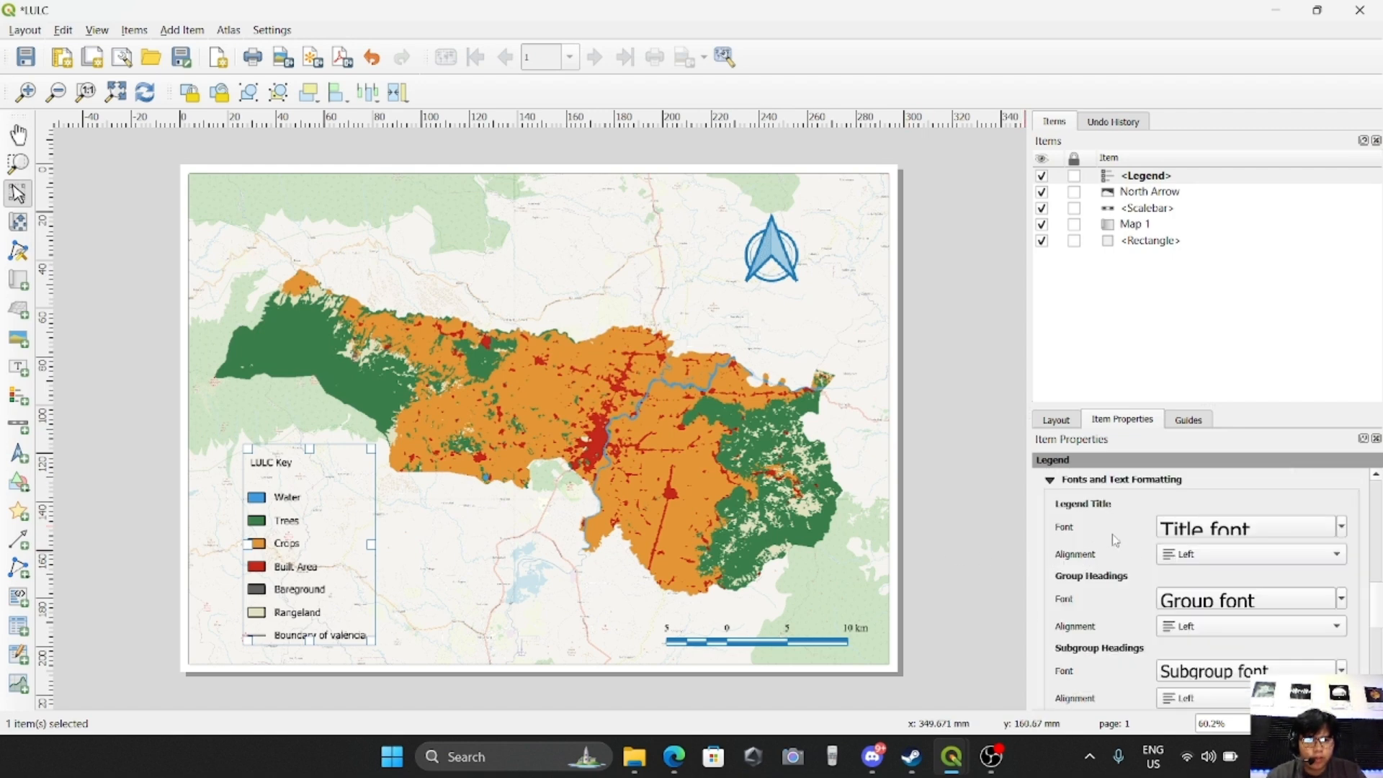
pyautogui.scroll(-1, 1101, 560)
pyautogui.scroll(-1, 1101, 559)
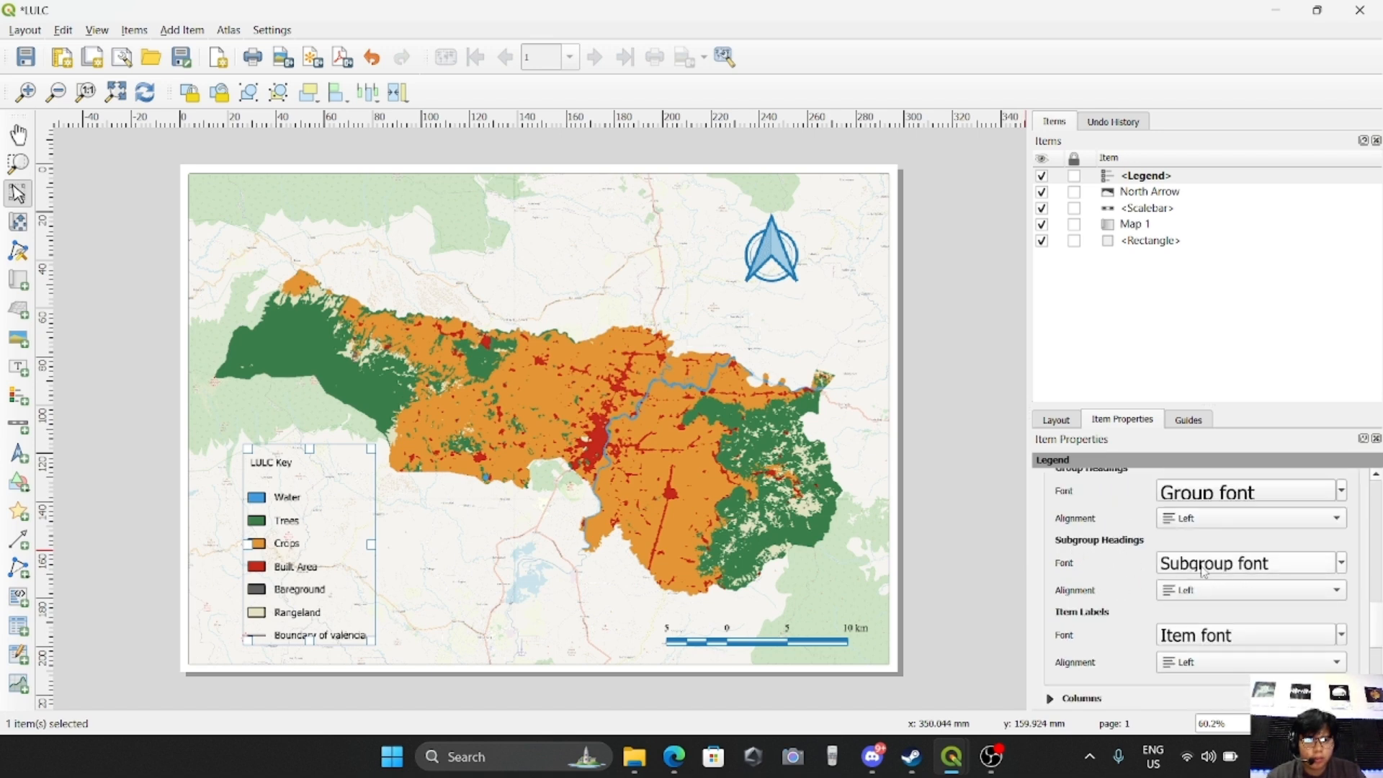
pyautogui.moveTo(1162, 546); pyautogui.dragTo(965, 536)
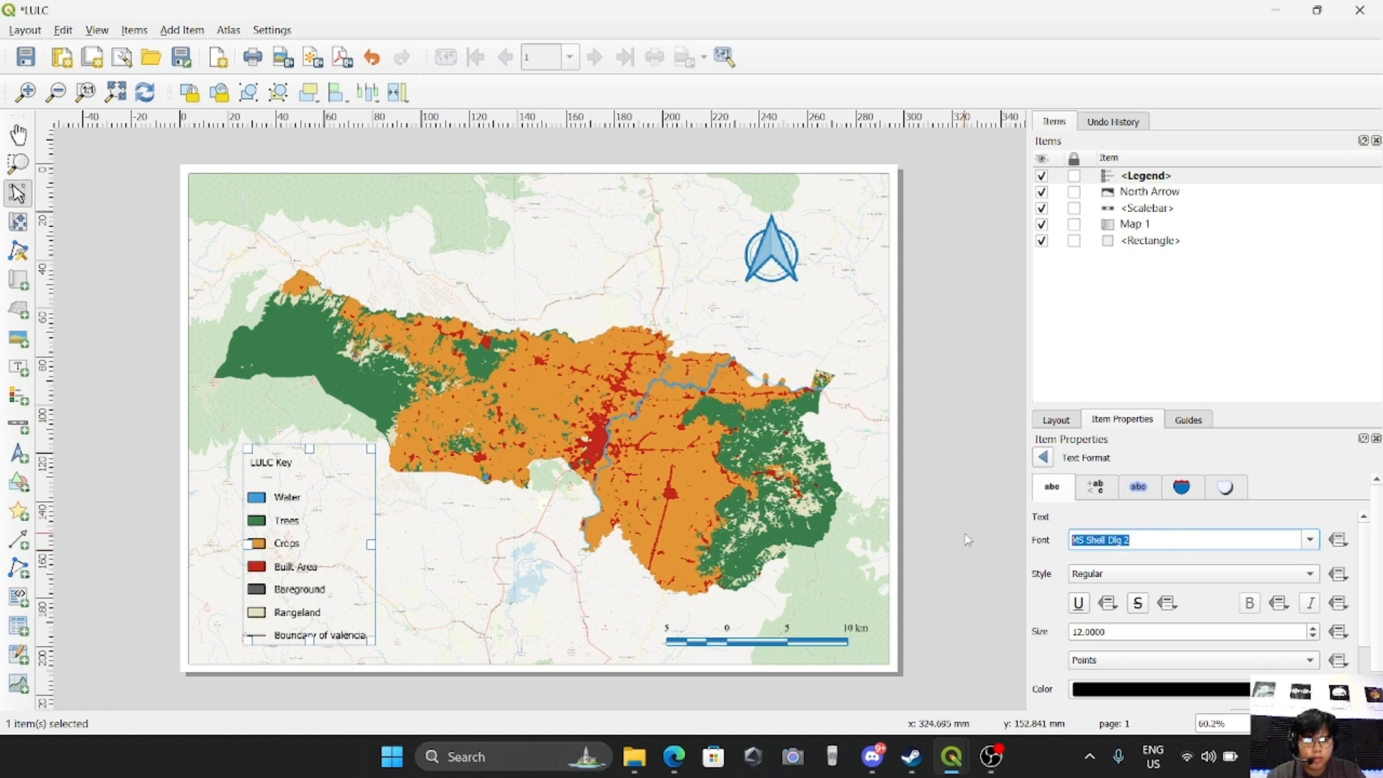
pyautogui.write('Times New Roman')
pyautogui.press('Return')
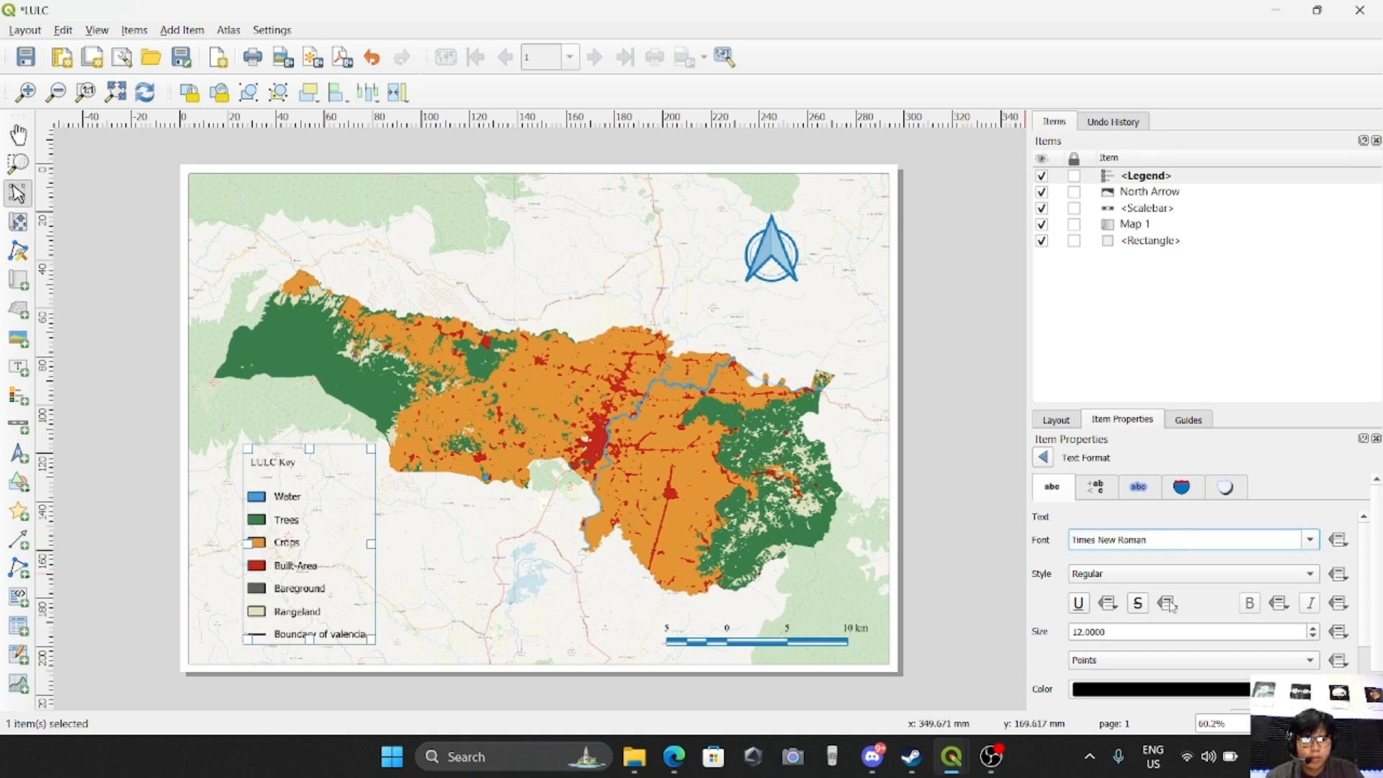
# Set the legend's subgroup heading text size to 13 points, keeping the Regular style
pyautogui.click(1313, 628)
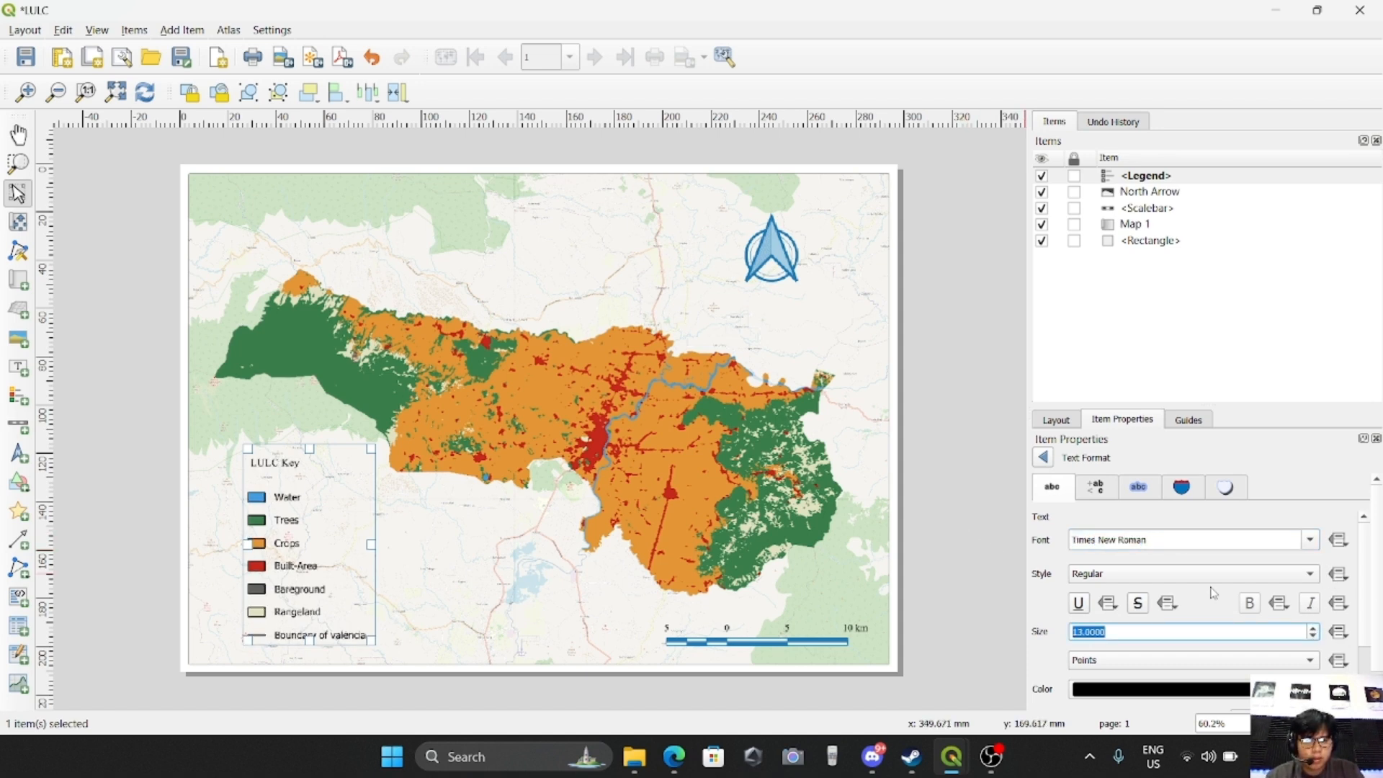
pyautogui.scroll(-1, 1042, 580)
pyautogui.scroll(1, 1042, 580)
pyautogui.click(1124, 574)
pyautogui.click(1113, 574)
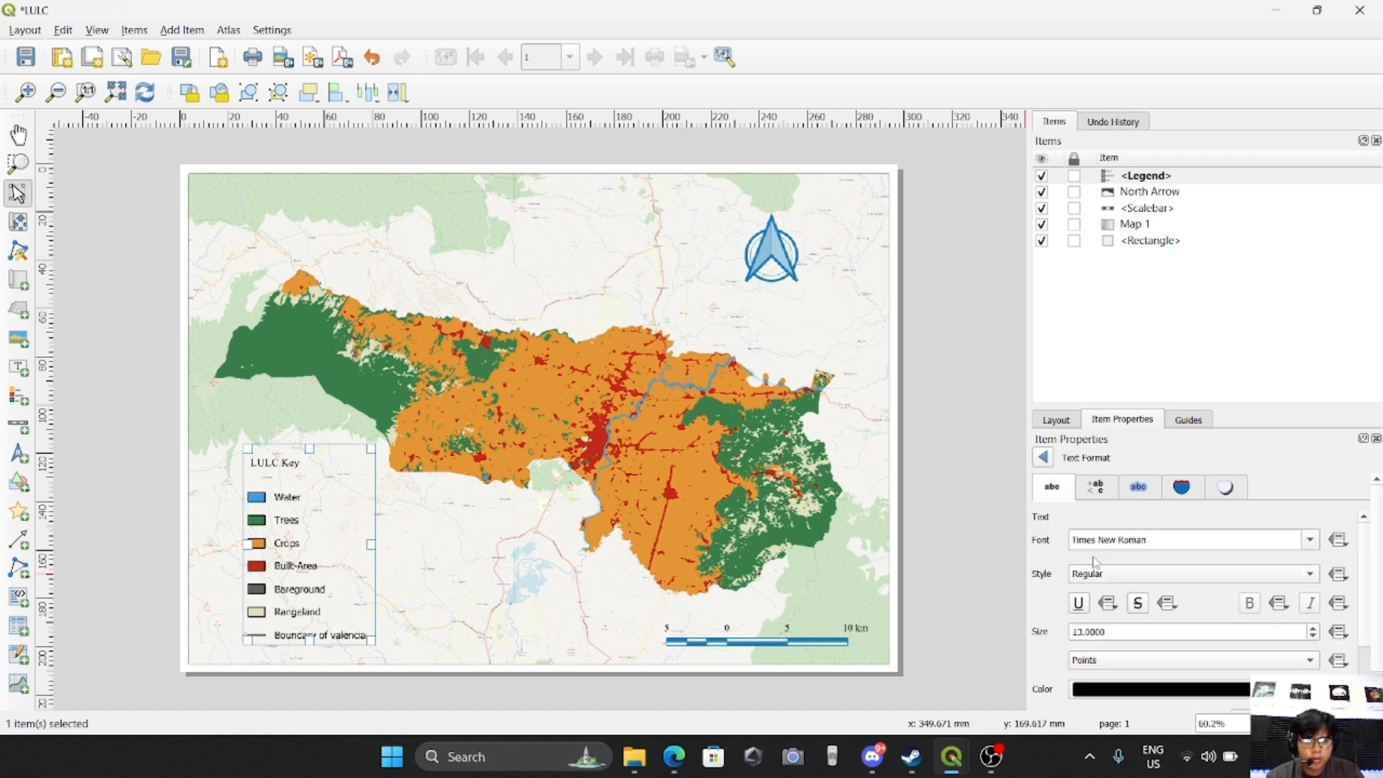
pyautogui.click(1044, 457)
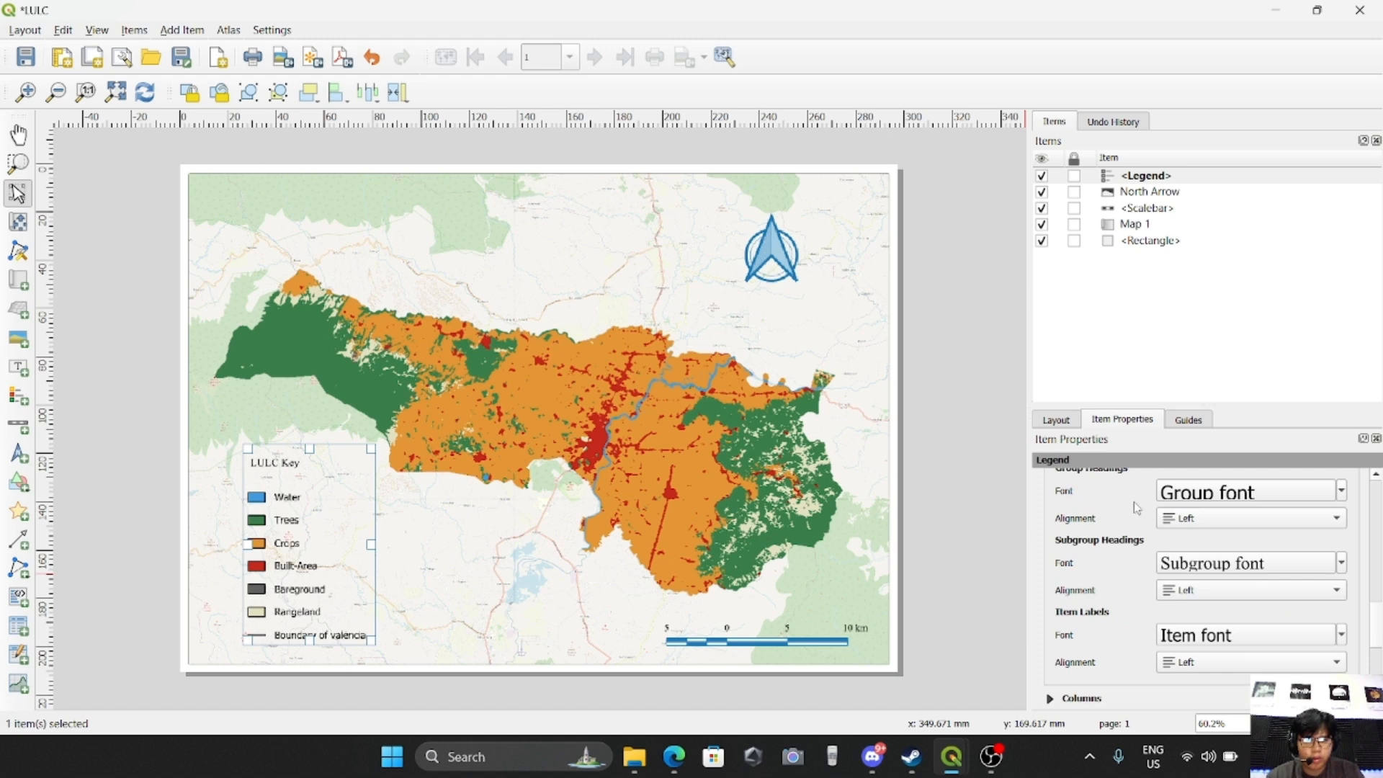
# Set the font of the legend's item labels to Times New Roman
pyautogui.click(1171, 636)
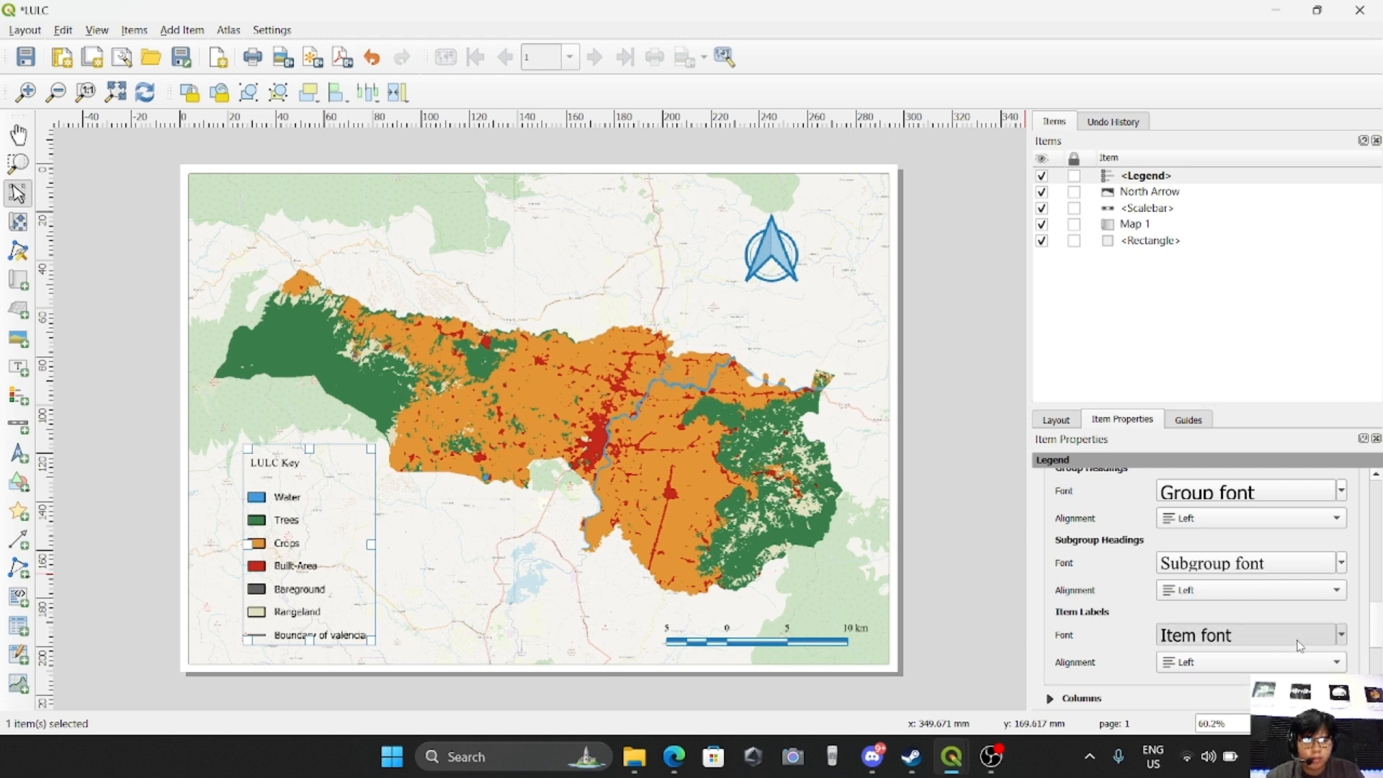
pyautogui.write('Times New Roman')
pyautogui.press('Return')
pyautogui.click(1044, 457)
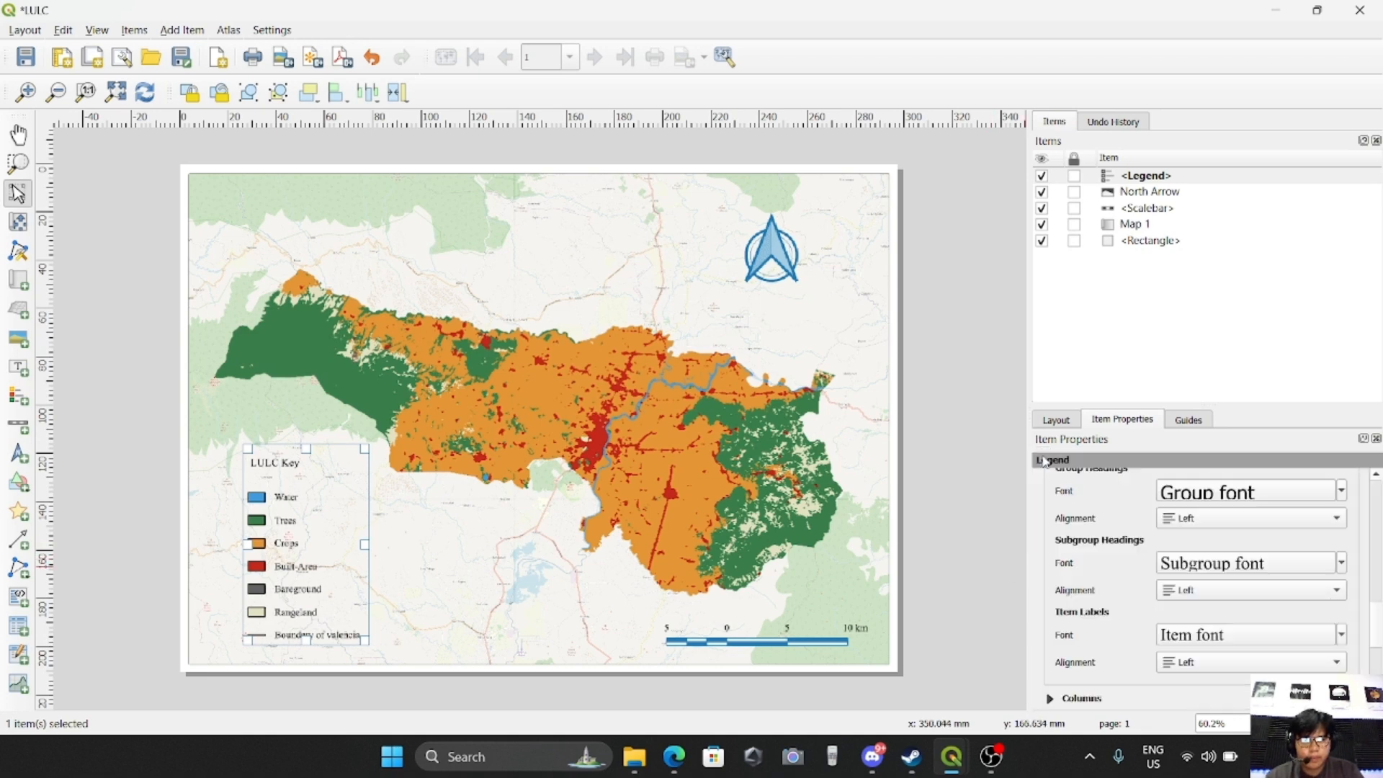
# Try center alignment for the legend's subgroup headings
pyautogui.scroll(2, 1113, 611)
pyautogui.scroll(3, 1113, 611)
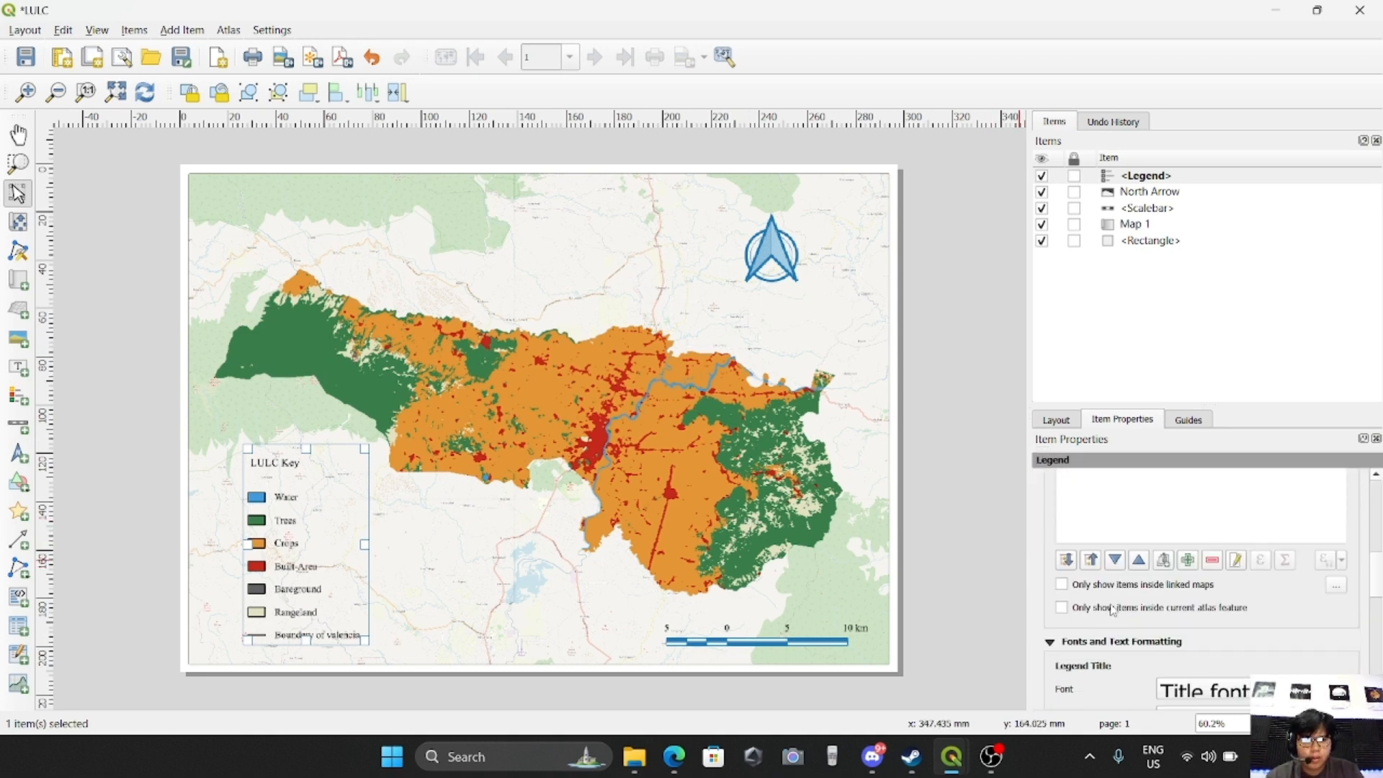
pyautogui.scroll(-4, 1113, 606)
pyautogui.scroll(-1, 1221, 644)
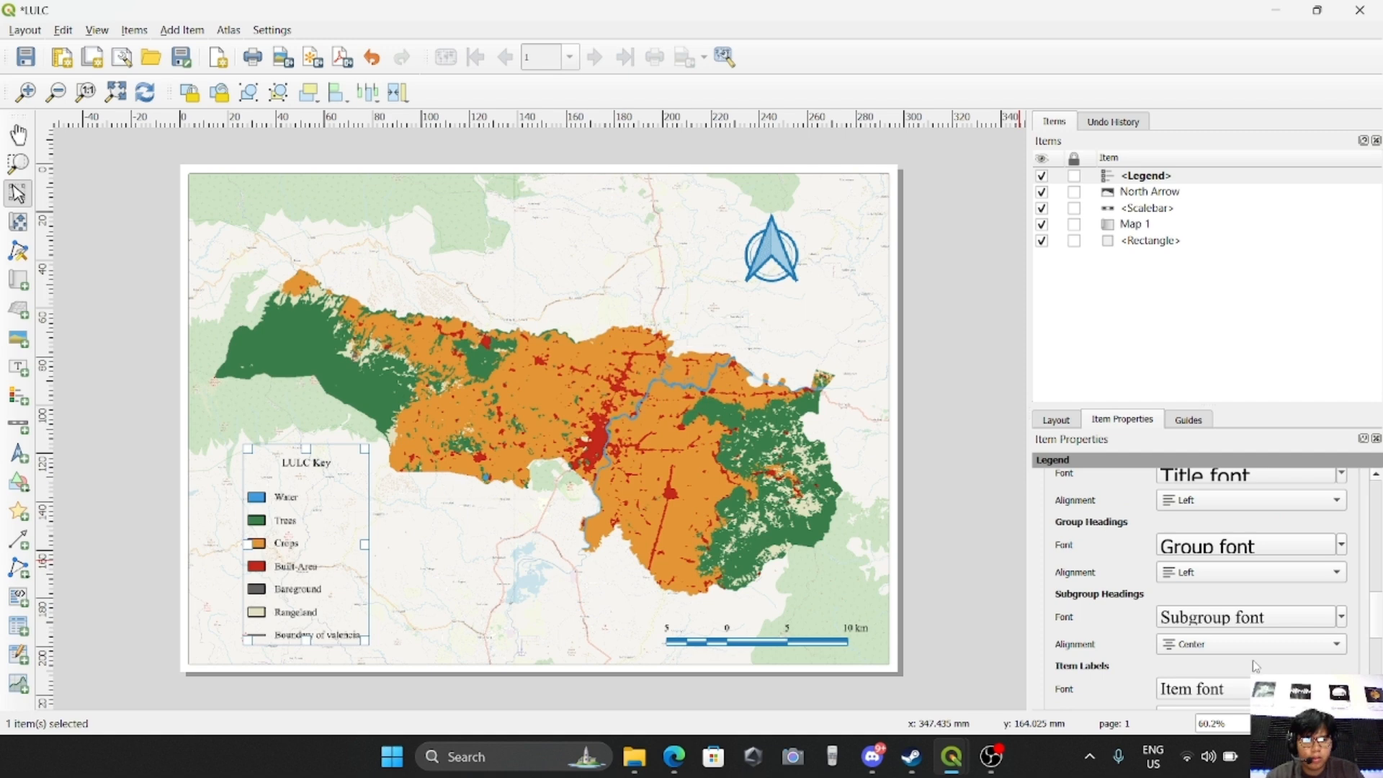
pyautogui.scroll(1, 1216, 650)
pyautogui.scroll(-1, 1215, 649)
pyautogui.scroll(-1, 1139, 672)
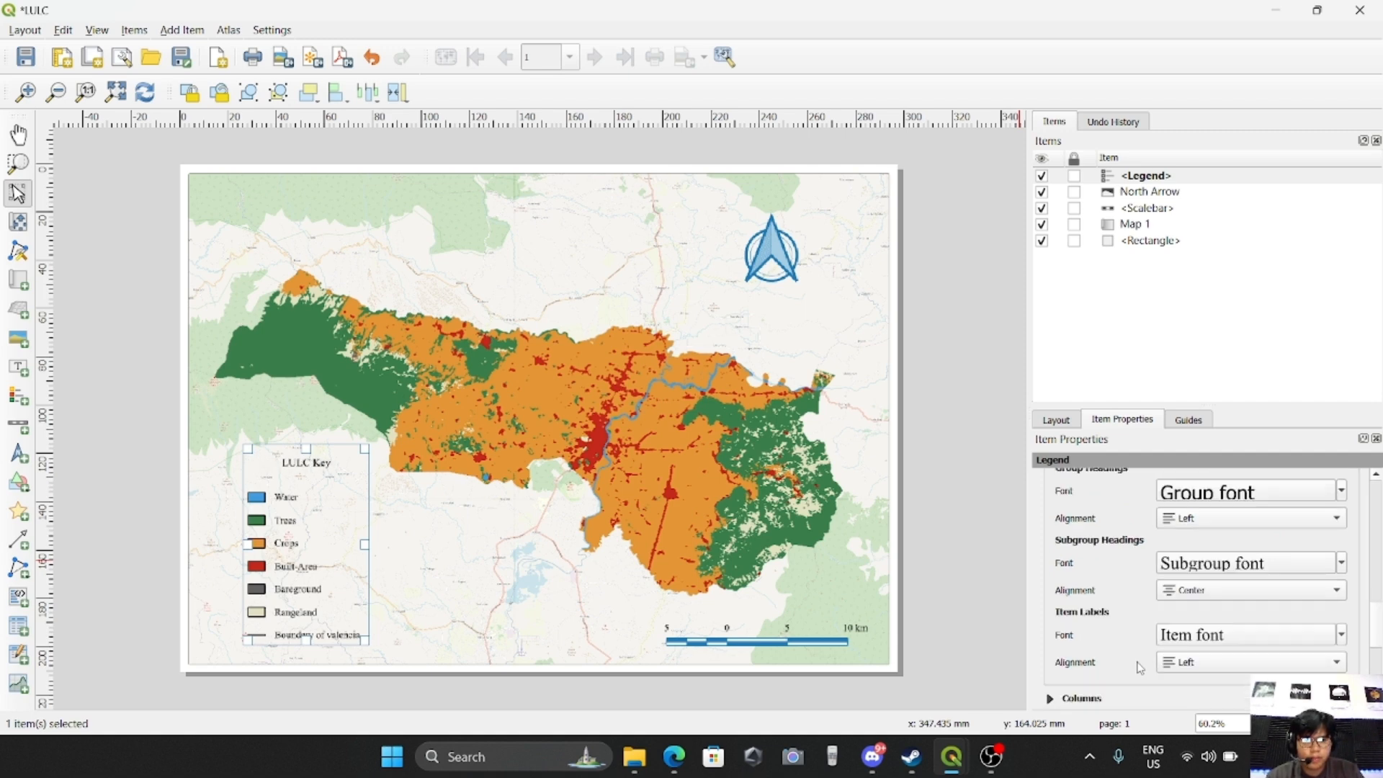
# Try center alignment for the legend's item labels and return both the item labels and the subgroup headings to left alignment
pyautogui.click(1198, 663)
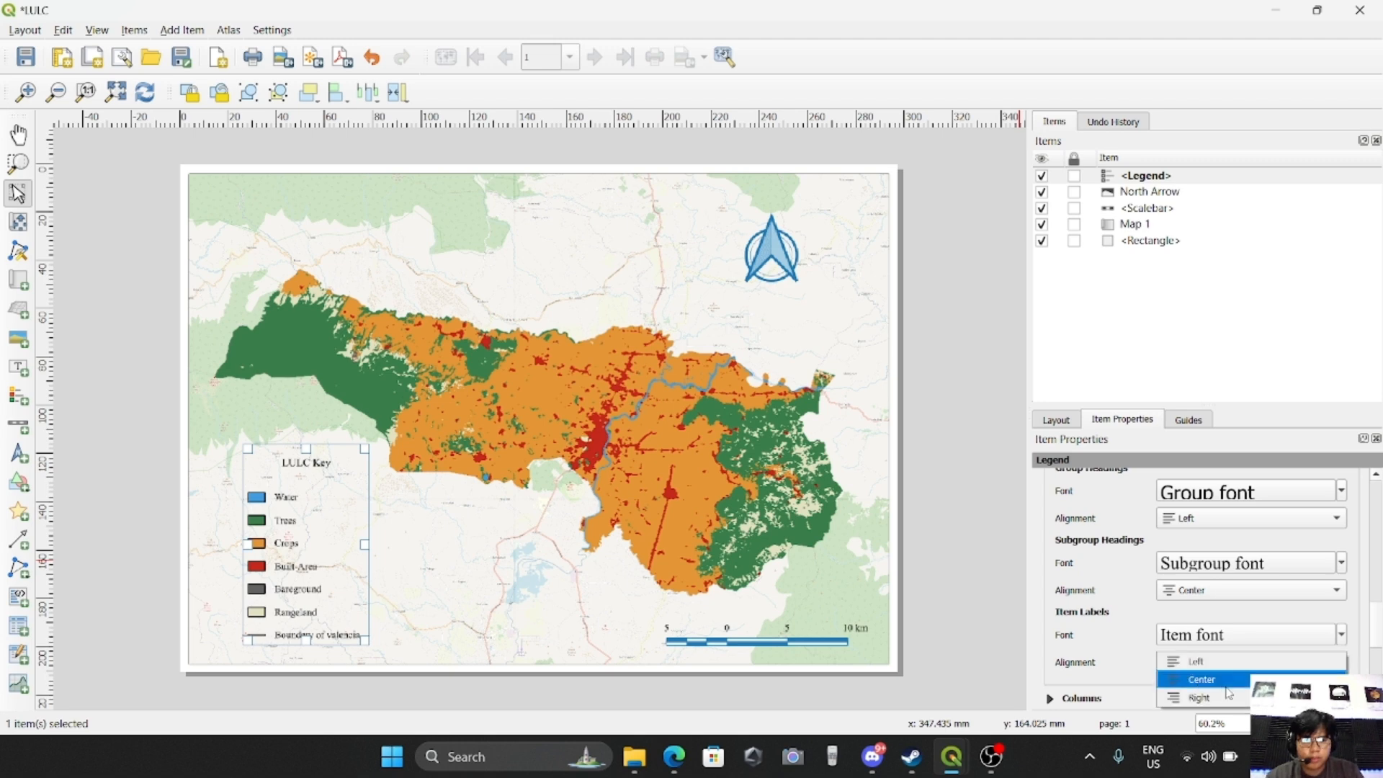
pyautogui.click(1229, 686)
pyautogui.click(1240, 663)
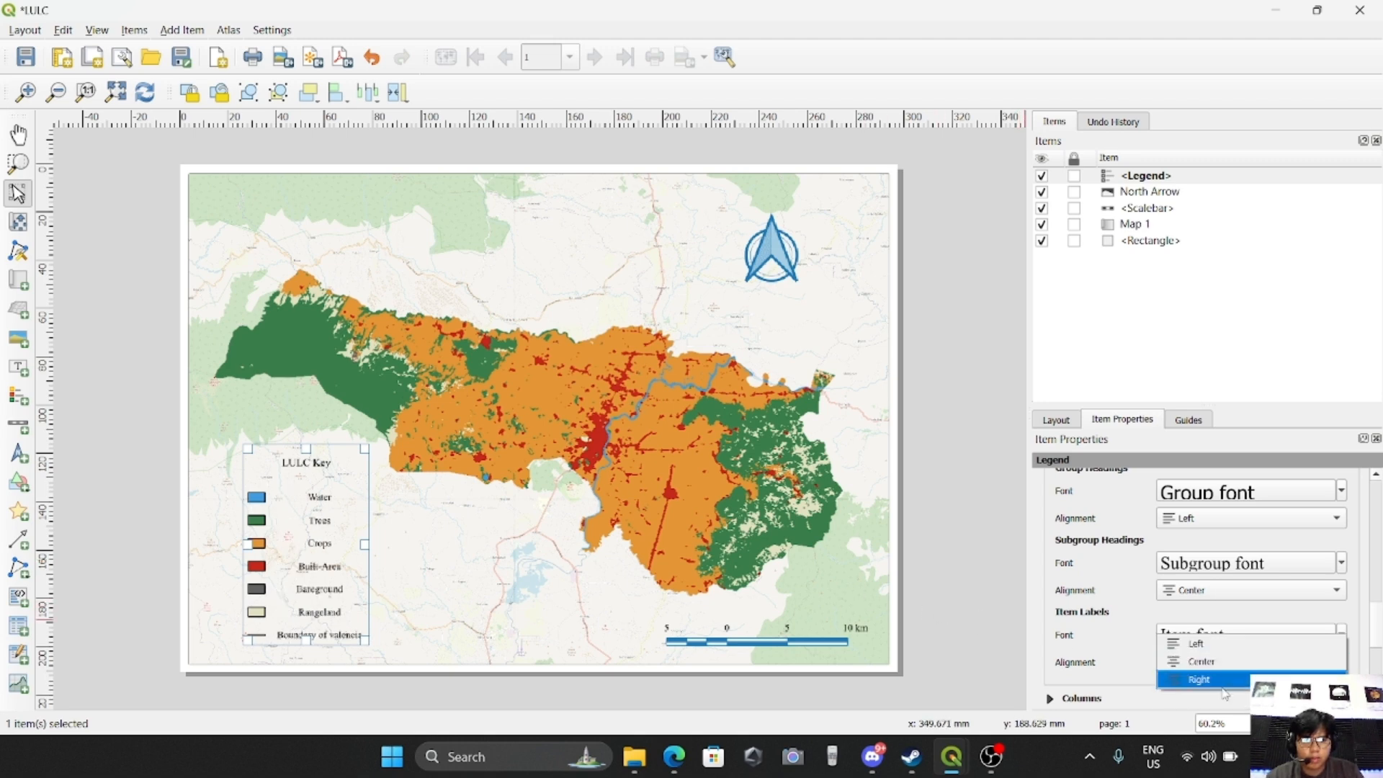
pyautogui.click(1189, 635)
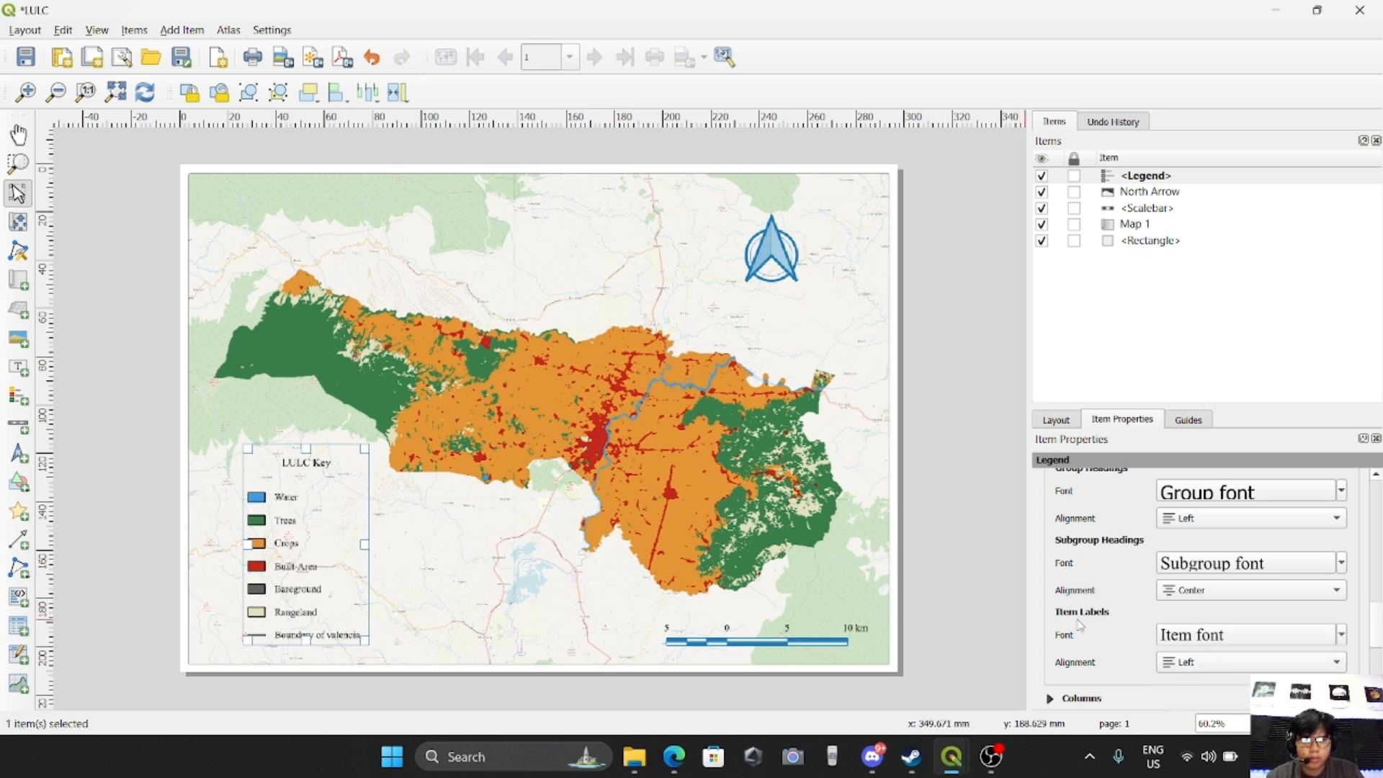
pyautogui.click(1212, 593)
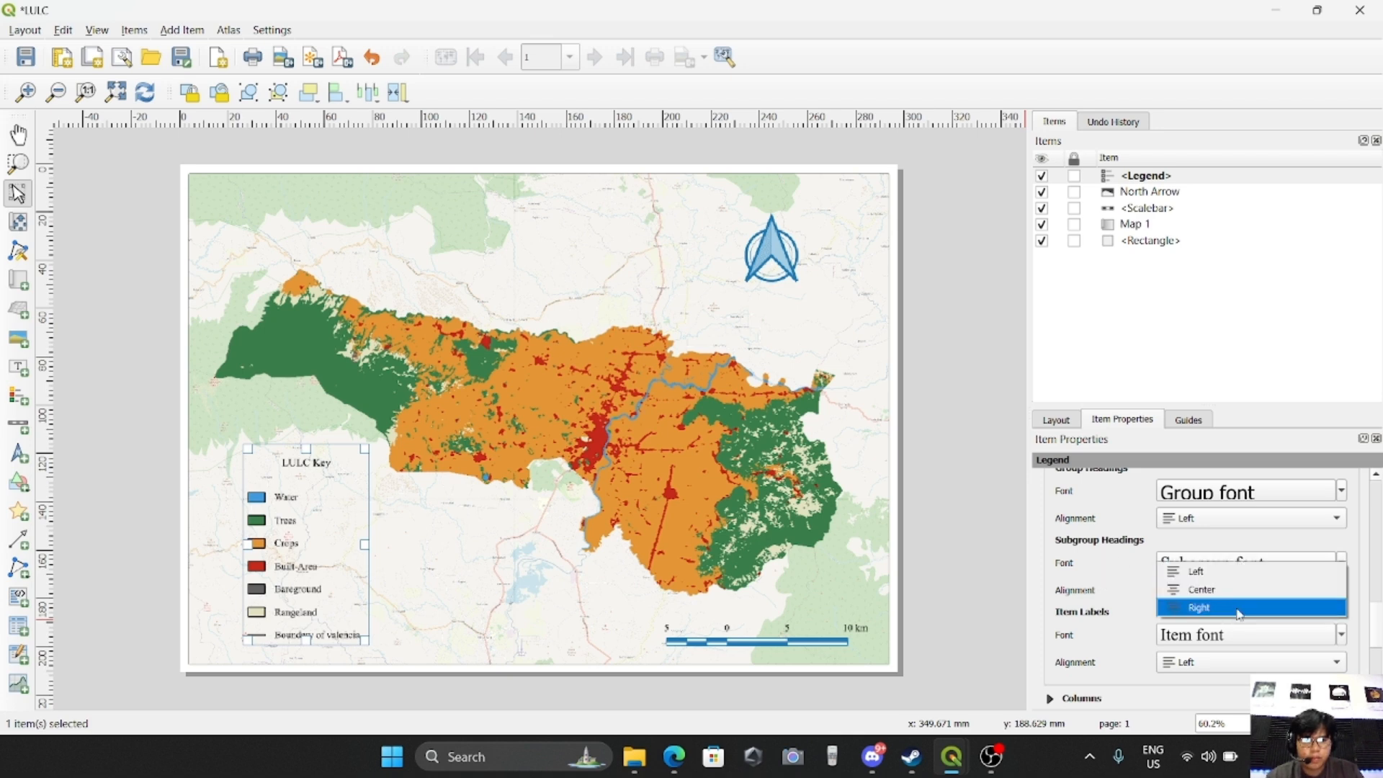
pyautogui.click(1212, 569)
# Color the legend's subgroup heading text with the recently used medium blue
pyautogui.scroll(1, 1134, 590)
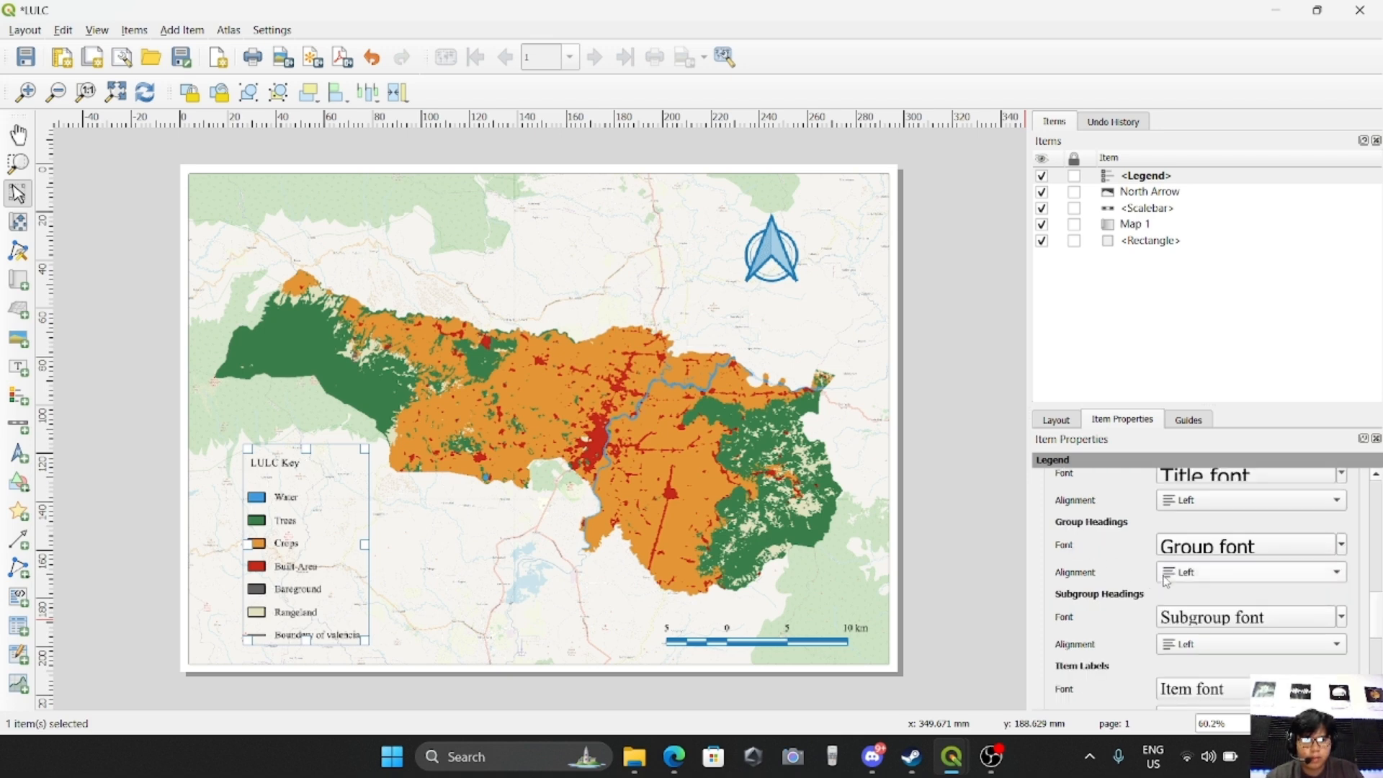
pyautogui.click(1168, 614)
pyautogui.scroll(-1, 1192, 611)
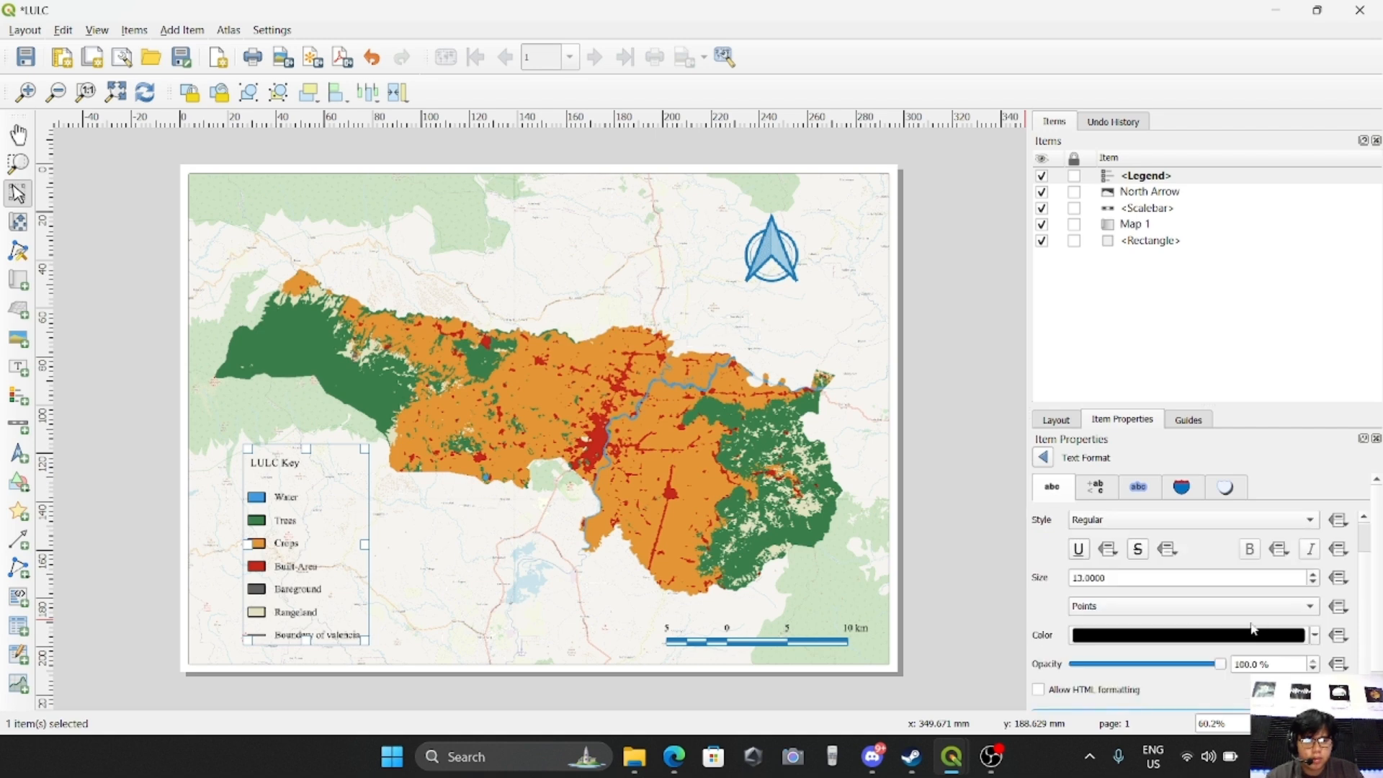
pyautogui.click(1315, 634)
pyautogui.click(1128, 379)
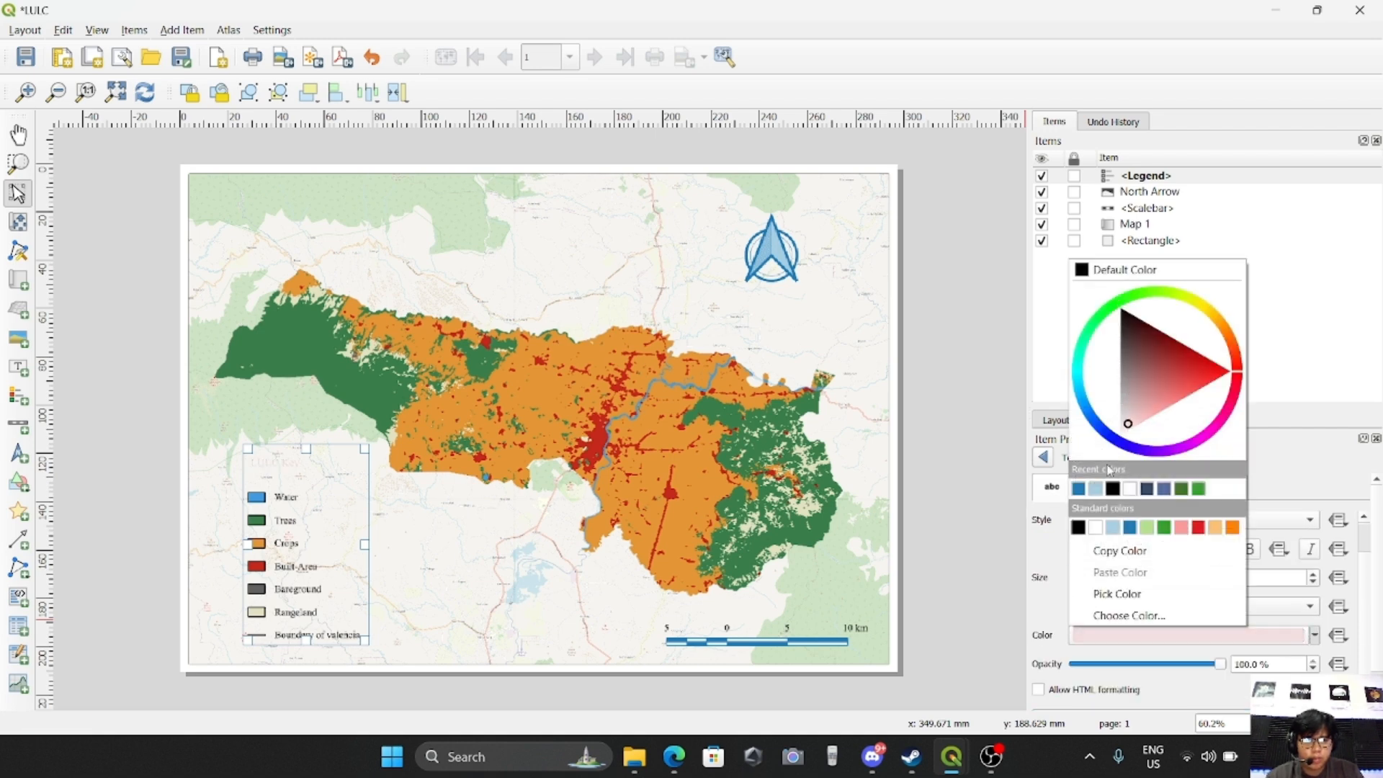
pyautogui.click(1080, 489)
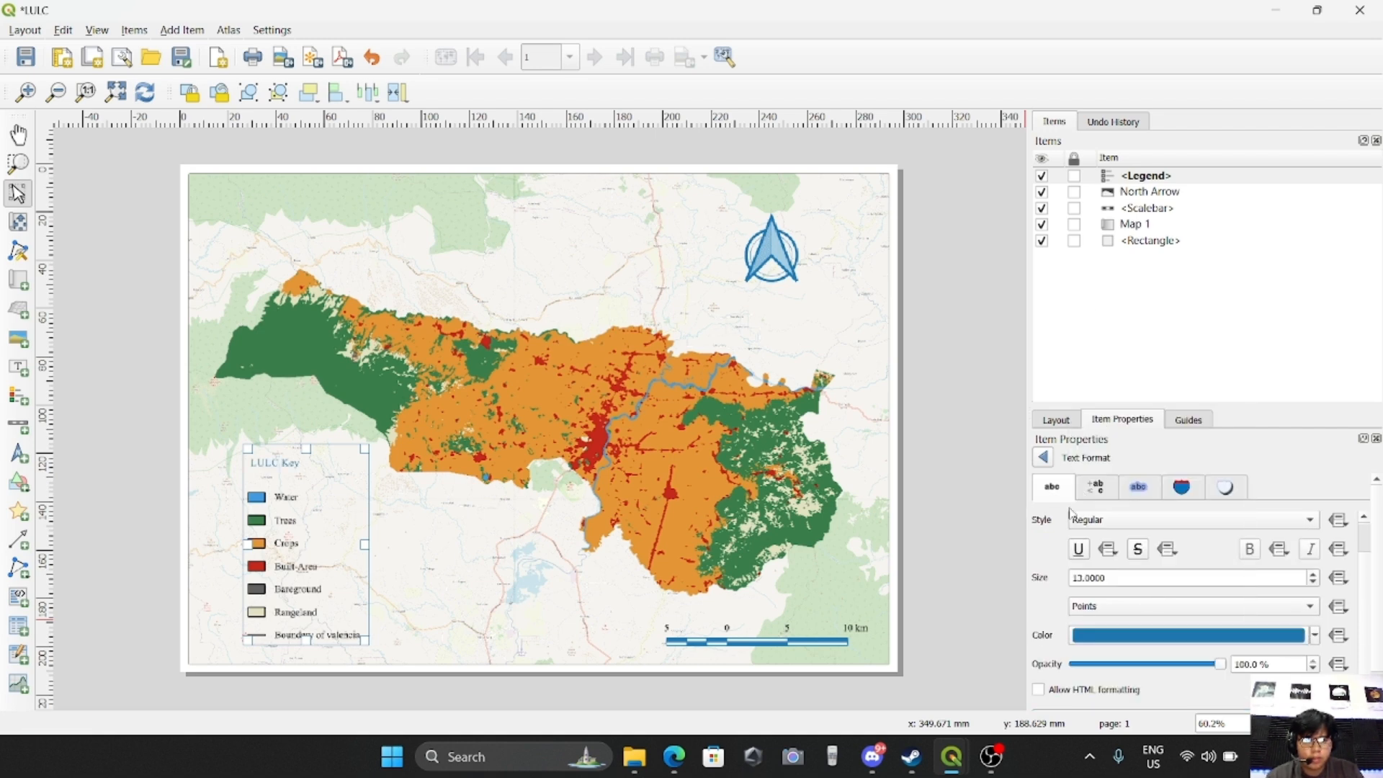
pyautogui.click(1044, 458)
# Color the legend's item labels with the same medium blue as the subgroup heading
pyautogui.scroll(-1, 1297, 659)
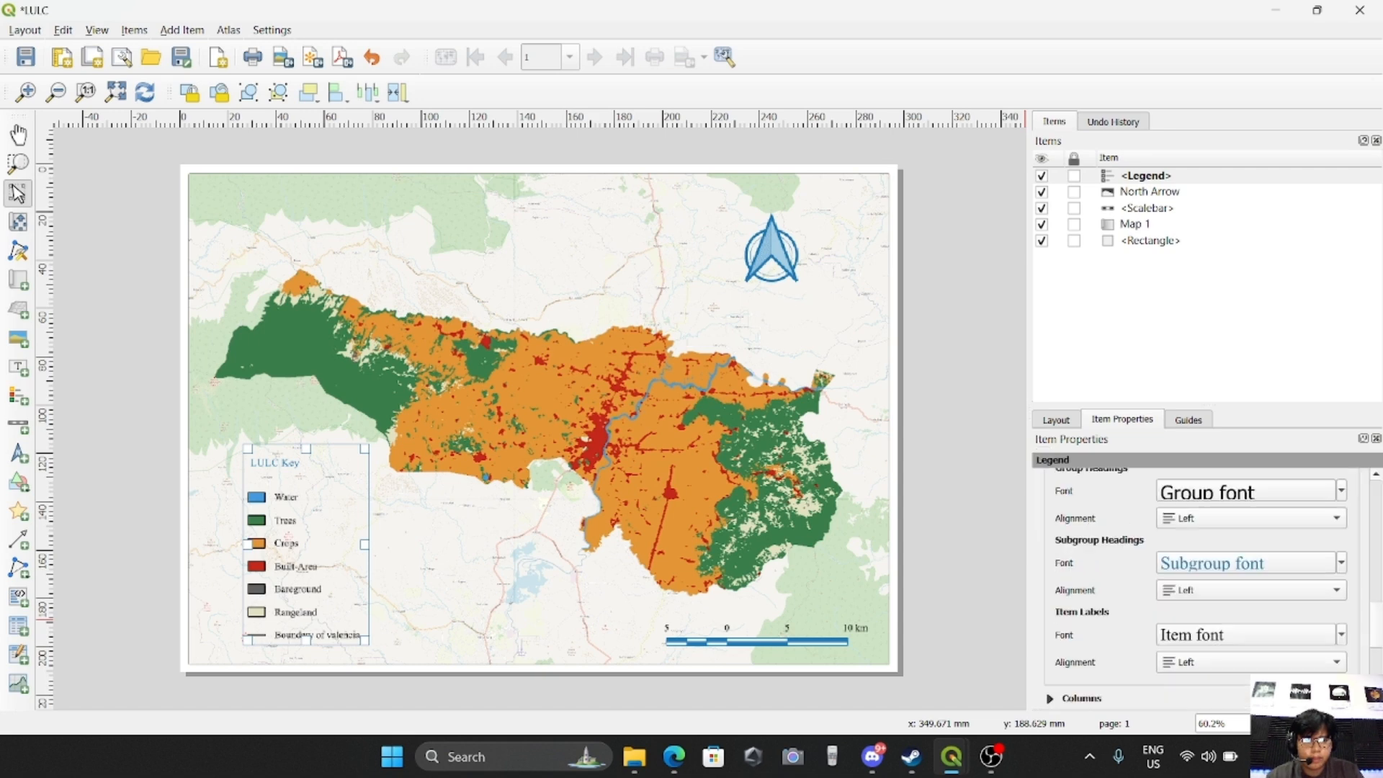
pyautogui.click(1341, 635)
pyautogui.click(1175, 532)
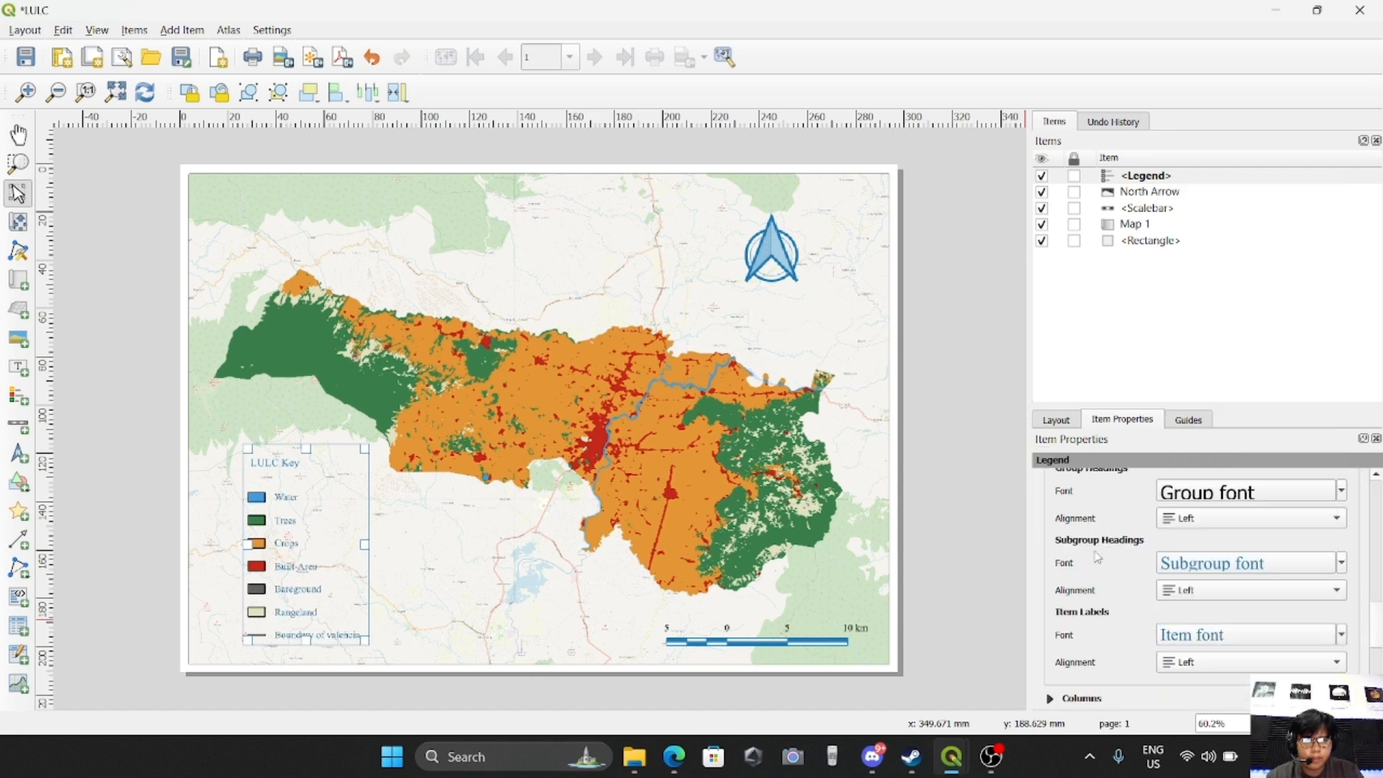
pyautogui.click(1109, 329)
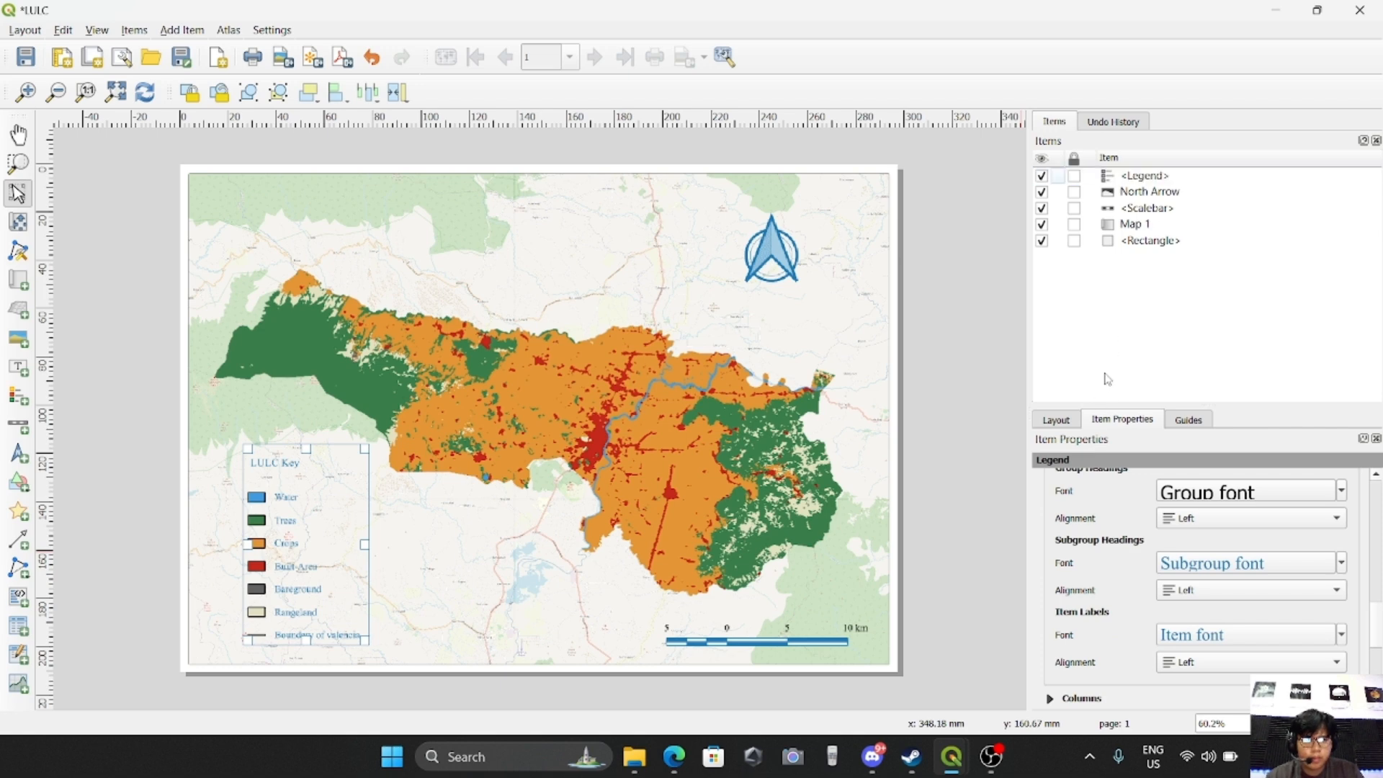
# Color the scale bar's text with the same medium blue as the legend and deselect the scale bar
pyautogui.click(1142, 209)
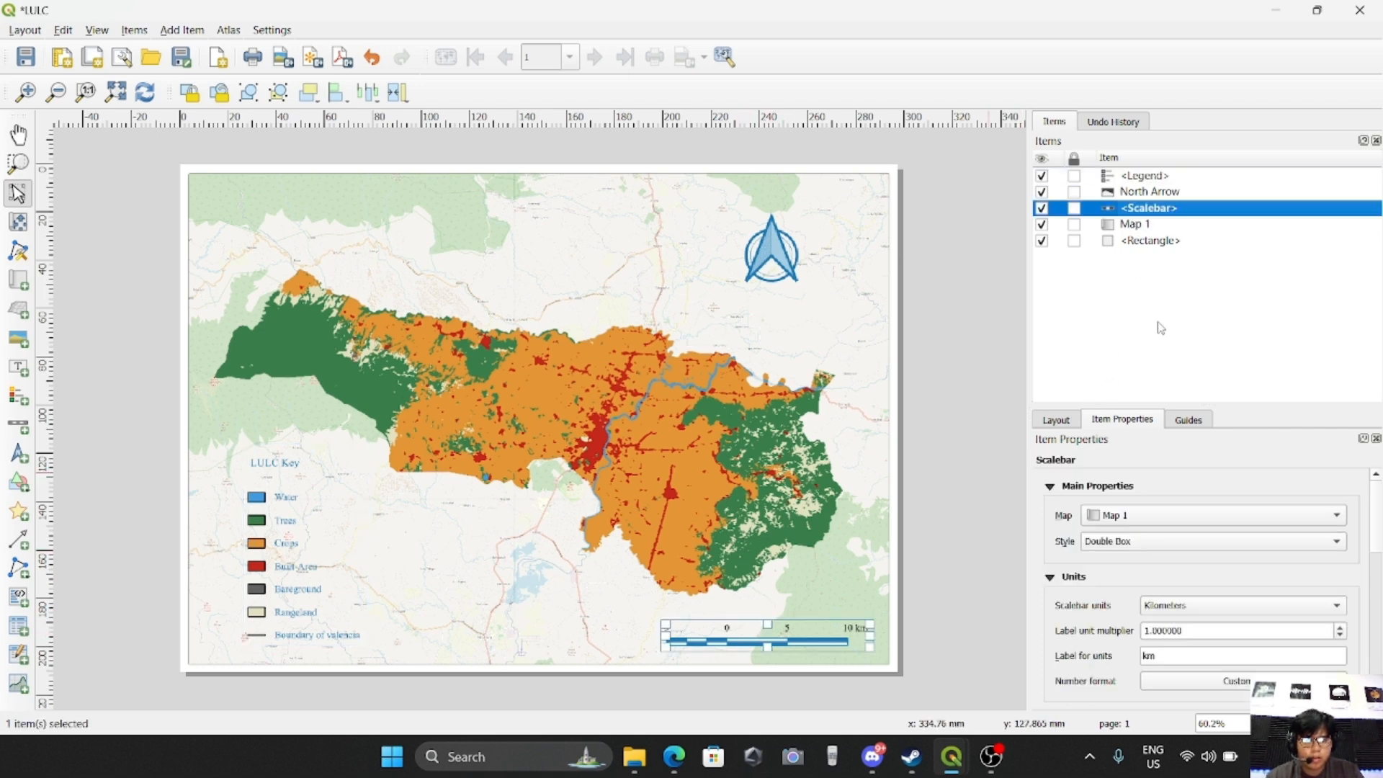
pyautogui.scroll(-5, 1139, 580)
pyautogui.scroll(-3, 1149, 574)
pyautogui.click(1057, 503)
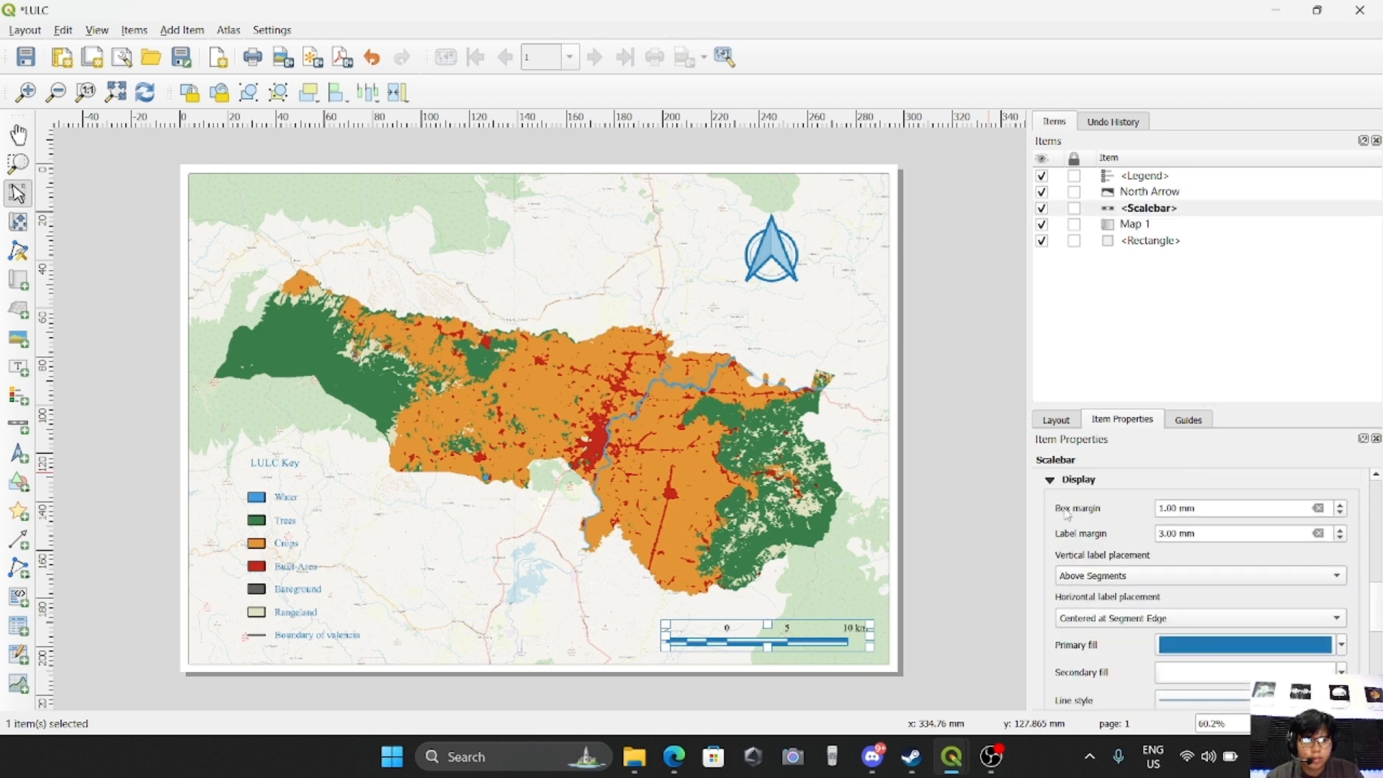
pyautogui.scroll(-3, 1274, 612)
pyautogui.click(1216, 651)
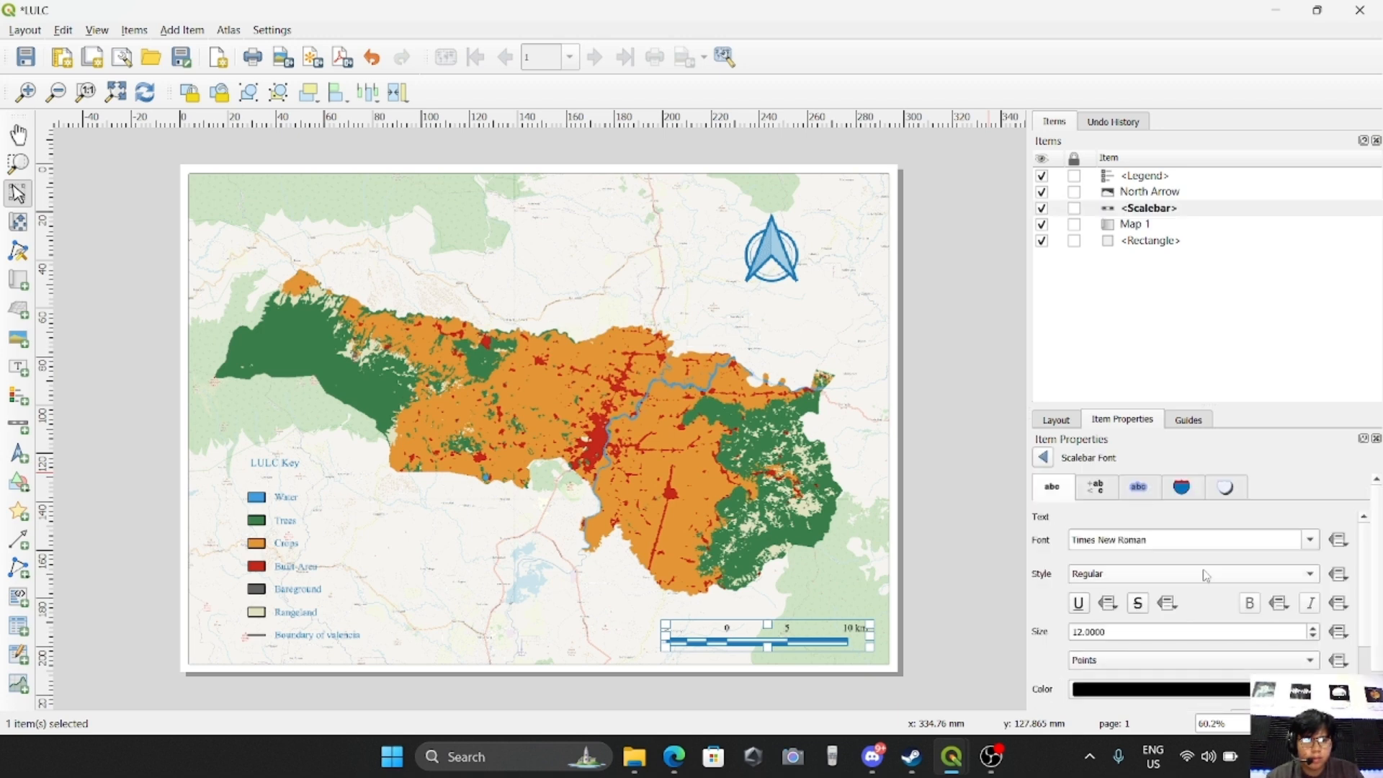
pyautogui.click(1310, 690)
pyautogui.click(1080, 544)
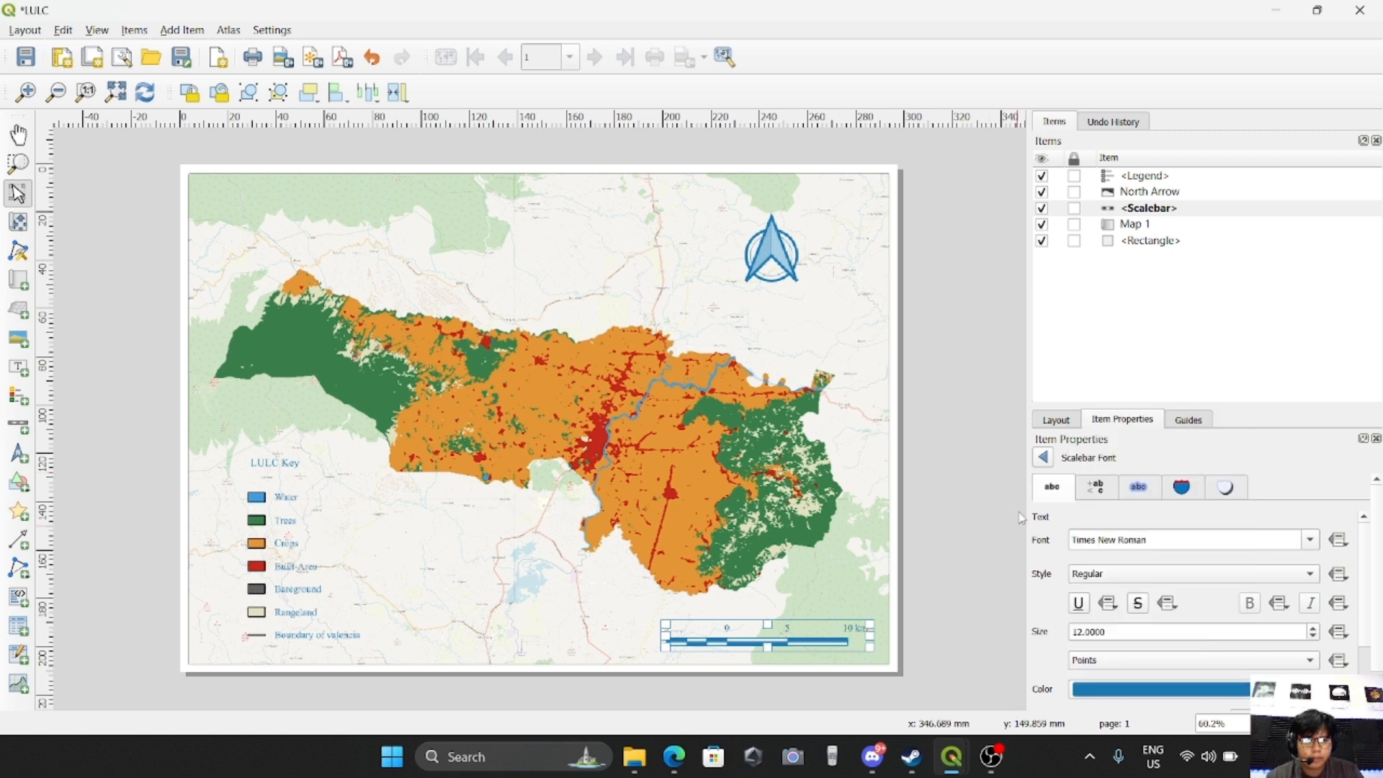
pyautogui.click(1042, 457)
pyautogui.click(930, 351)
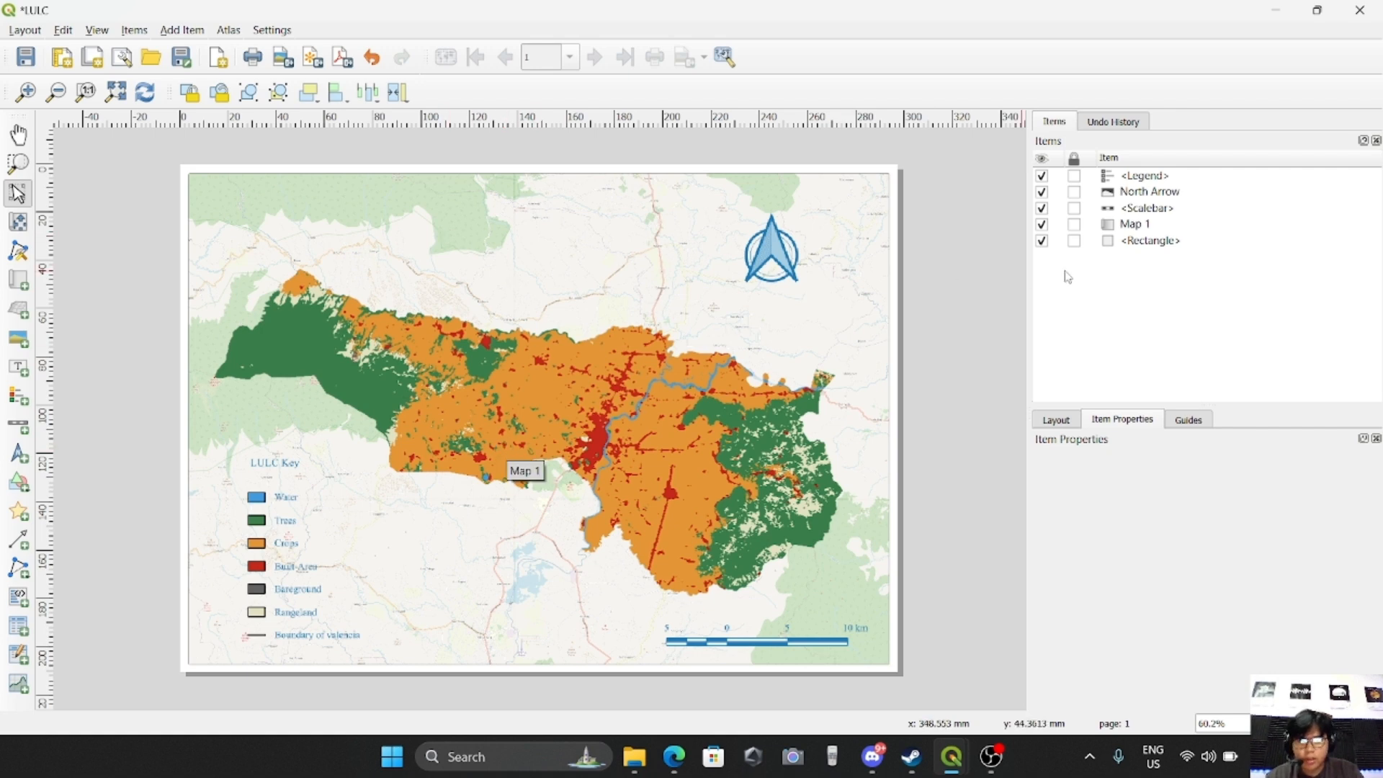
# Add a wide text label across the upper part of the page, above the mapped area and reaching the north arrow
pyautogui.click(182, 30)
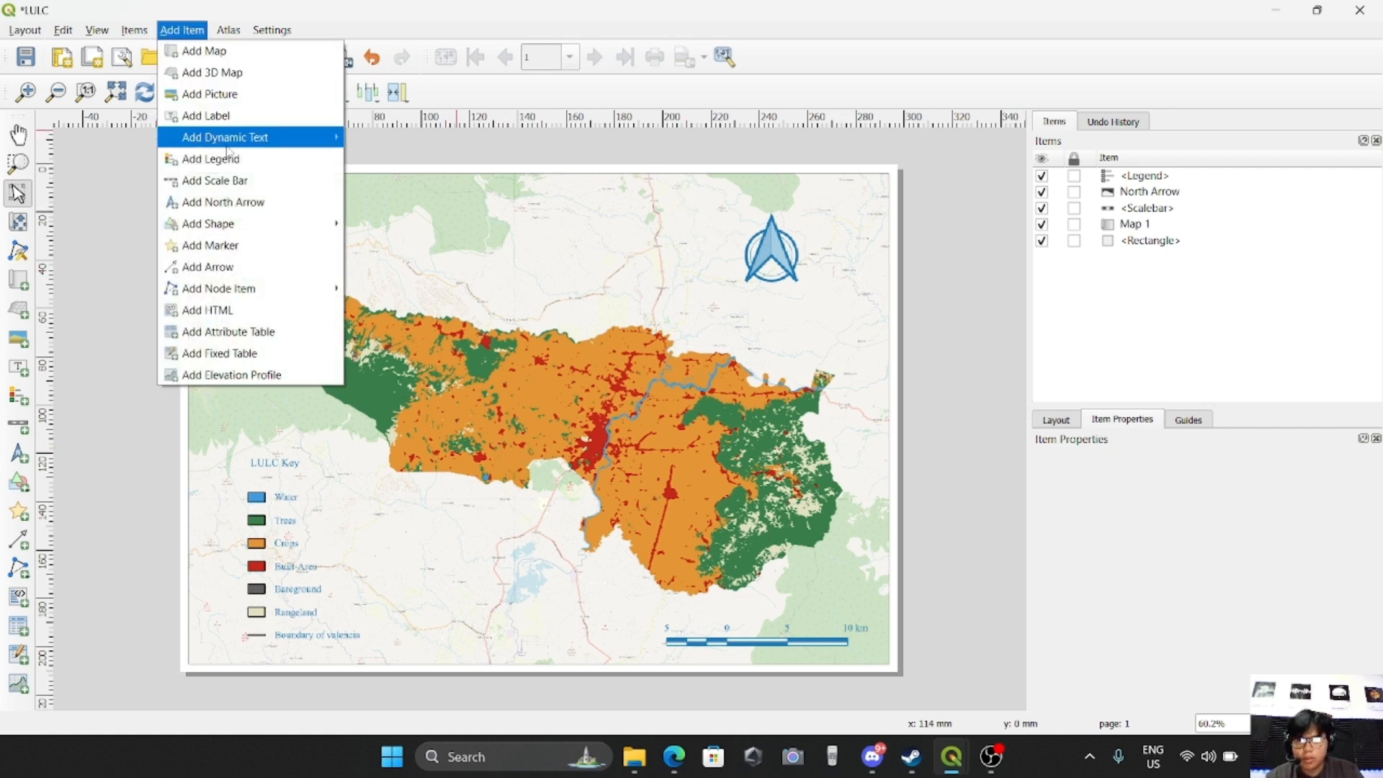
pyautogui.click(207, 118)
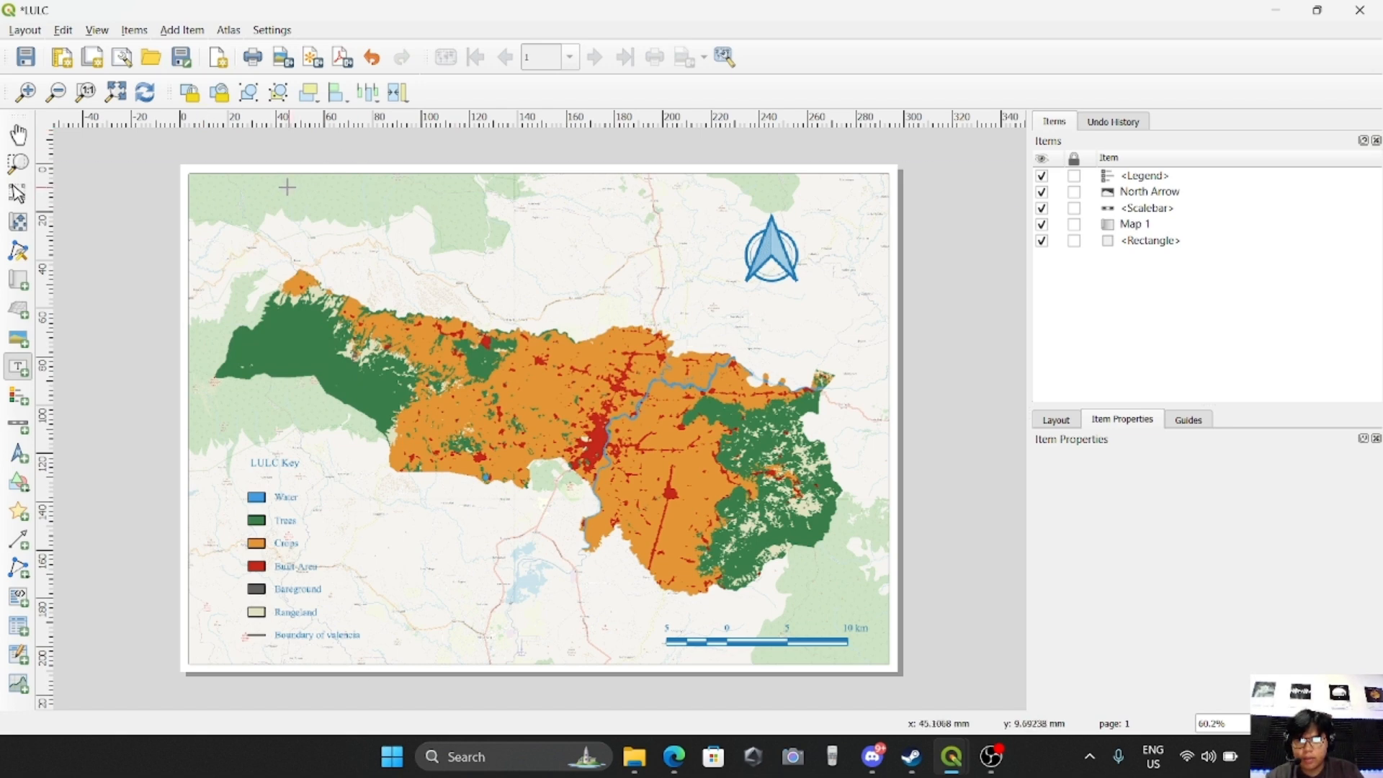
pyautogui.moveTo(302, 188); pyautogui.dragTo(765, 256)
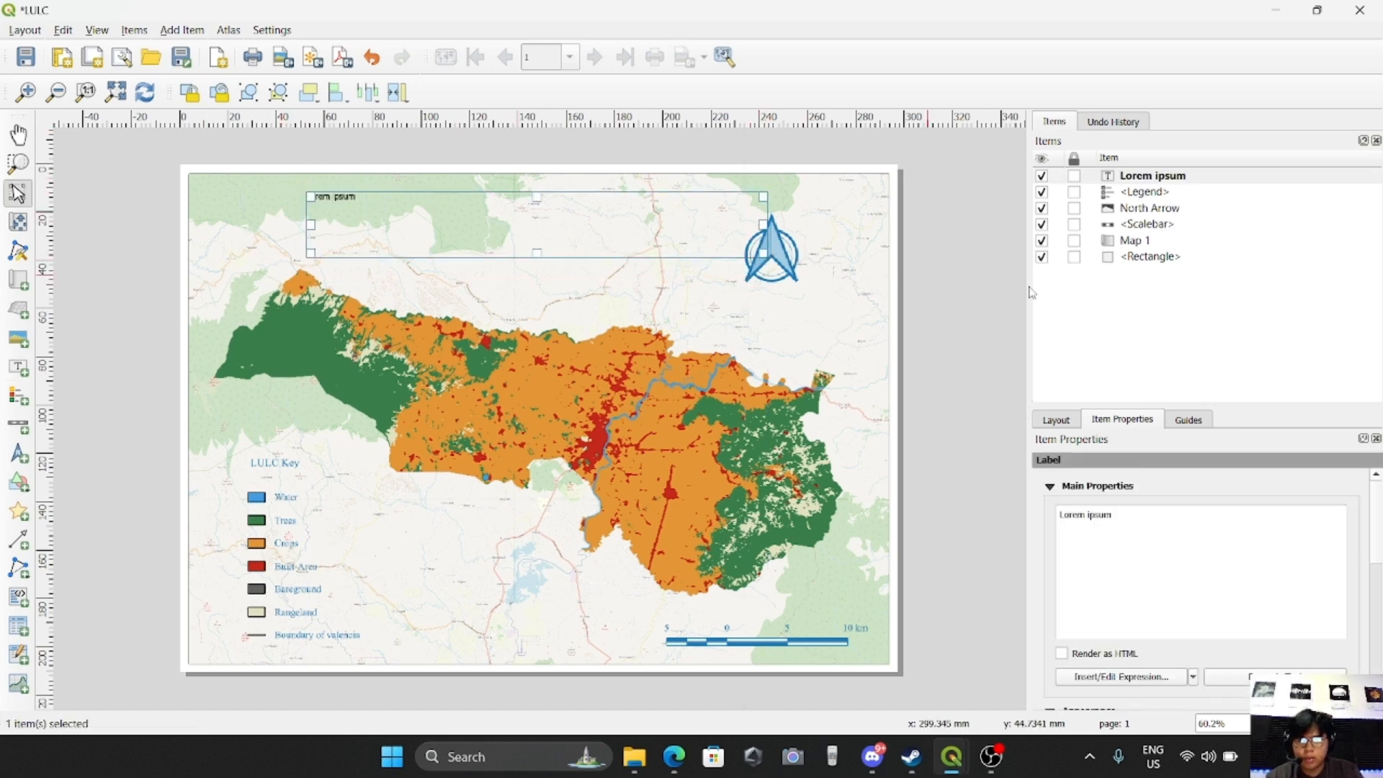
# Replace the new label's placeholder text with "Valencia, Bukidnon | Land Use and Land Cover Map"
pyautogui.hotkey('ctrl', 'a')
pyautogui.write('V')
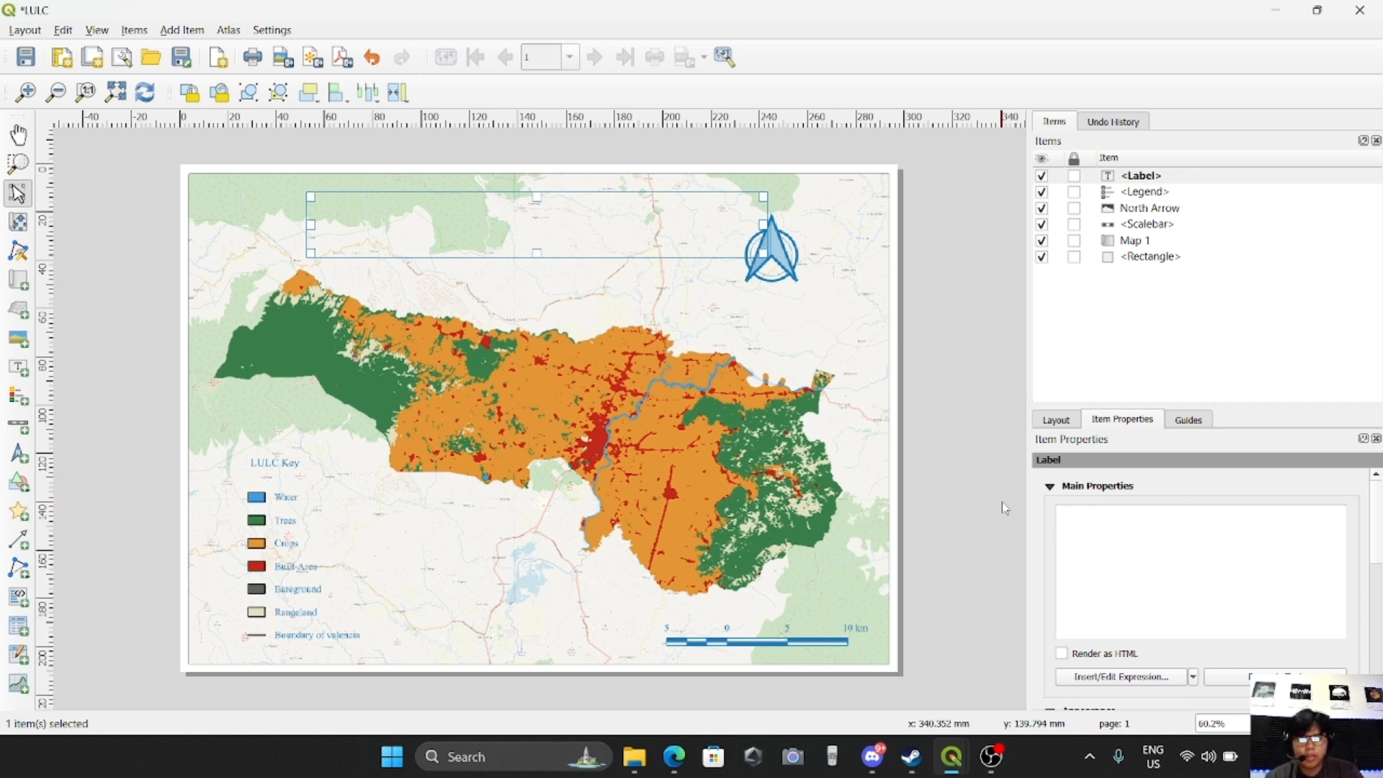
pyautogui.write('alen')
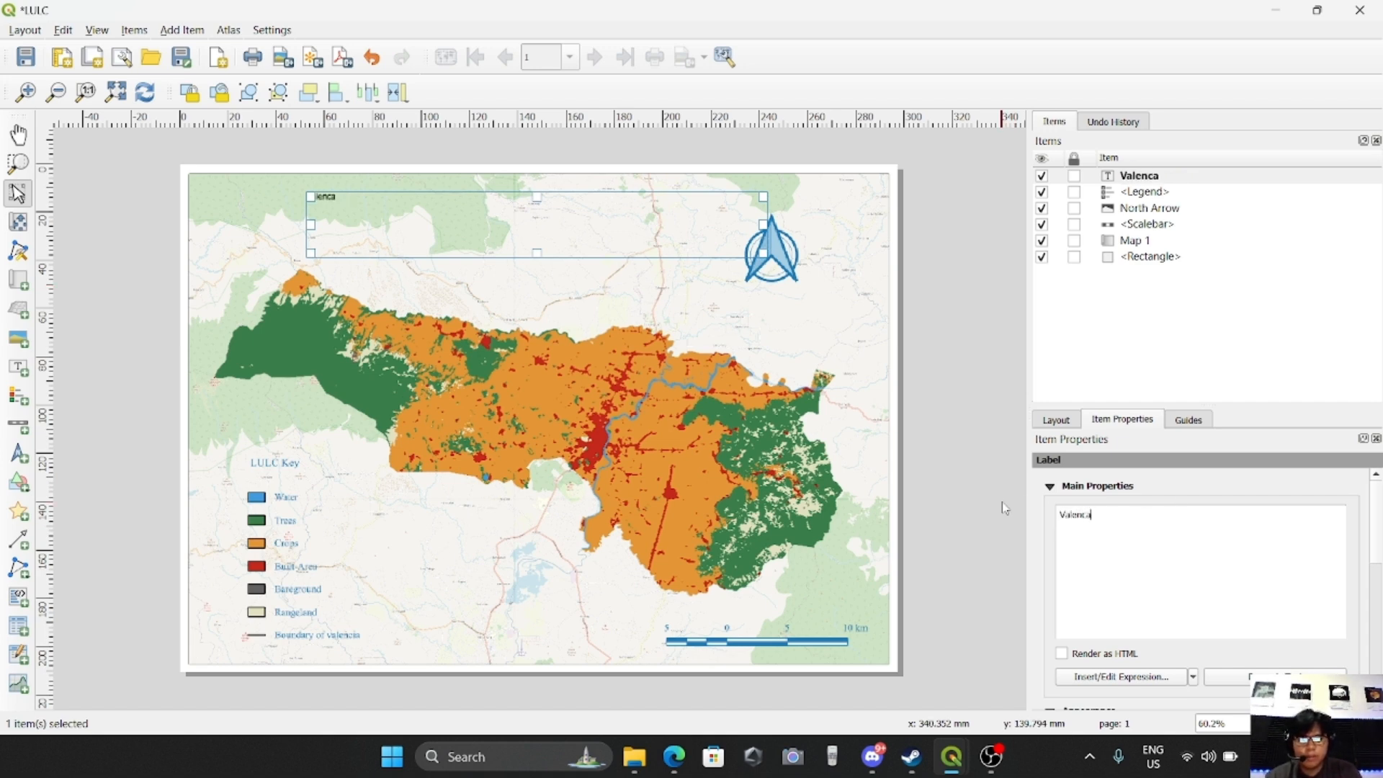
pyautogui.write('cia, Bukidnon | Land Use and Lanc')
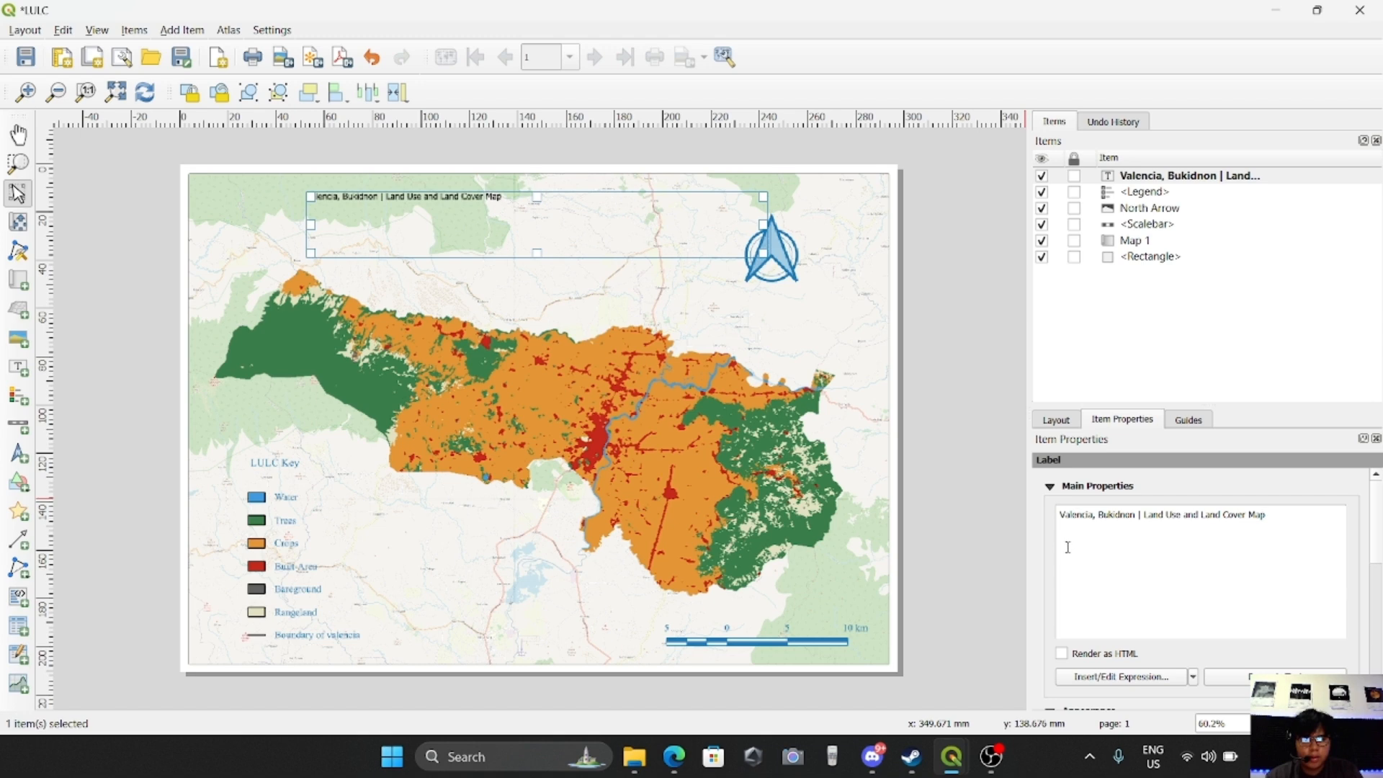
# Set the title label's font to Times New Roman in Bold style
pyautogui.scroll(-3, 1051, 550)
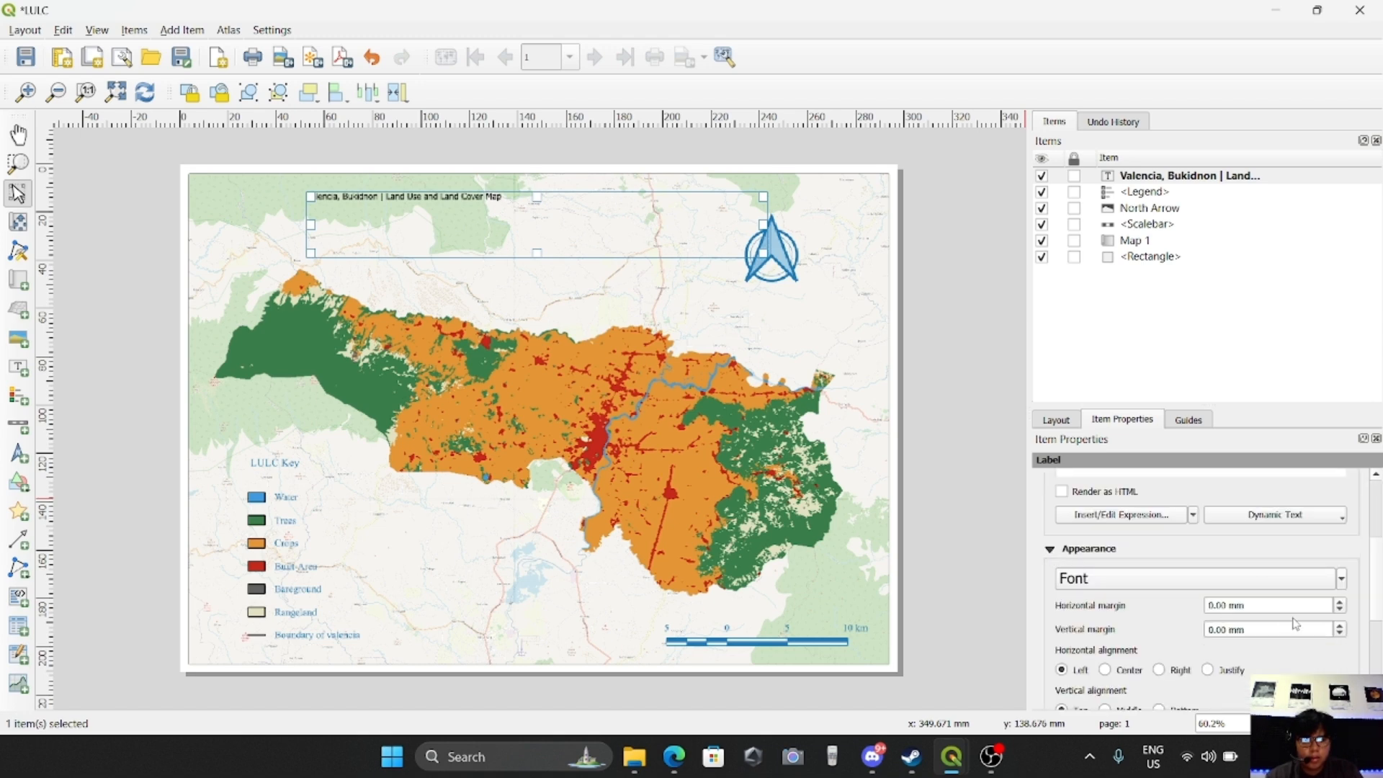
pyautogui.click(1129, 583)
pyautogui.doubleClick(1203, 542)
pyautogui.write('Times New Roman')
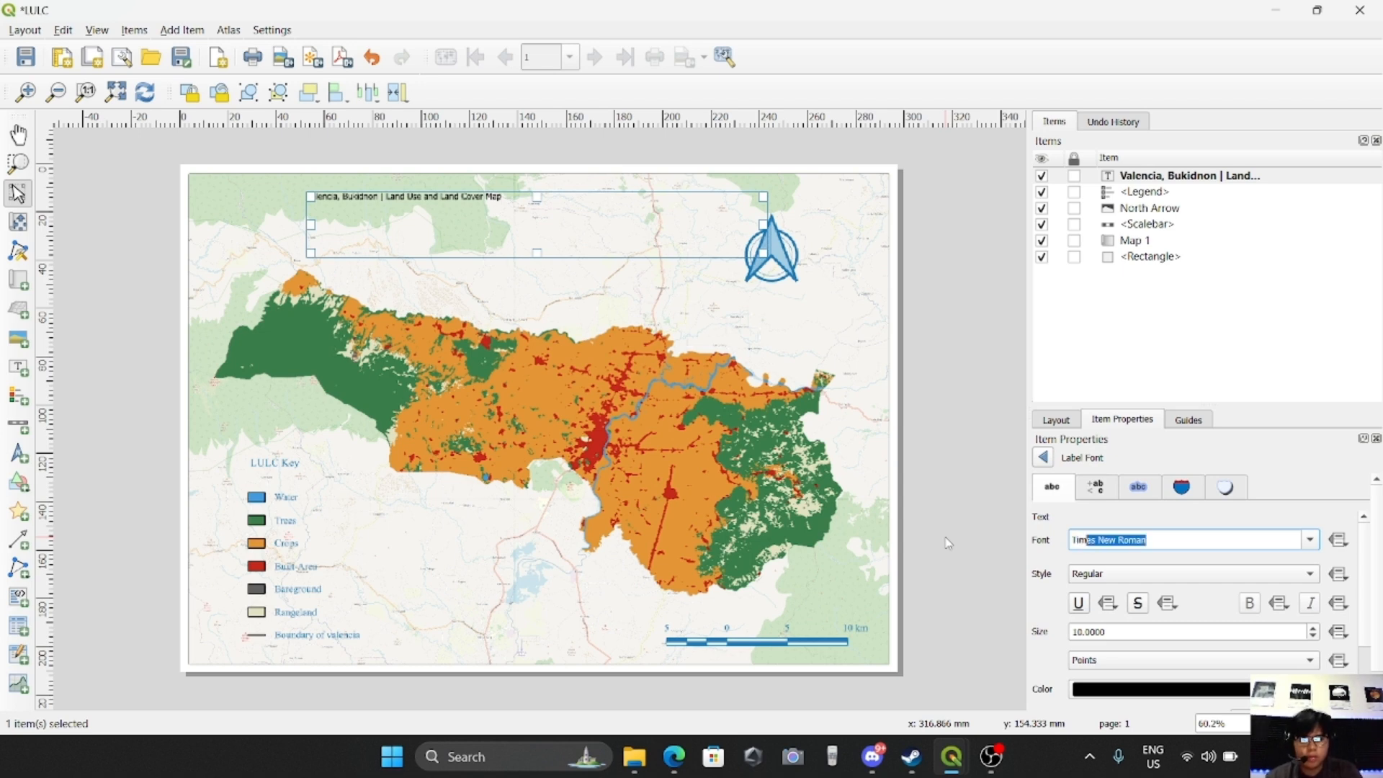
pyautogui.press('Return')
pyautogui.click(1189, 573)
pyautogui.click(1218, 592)
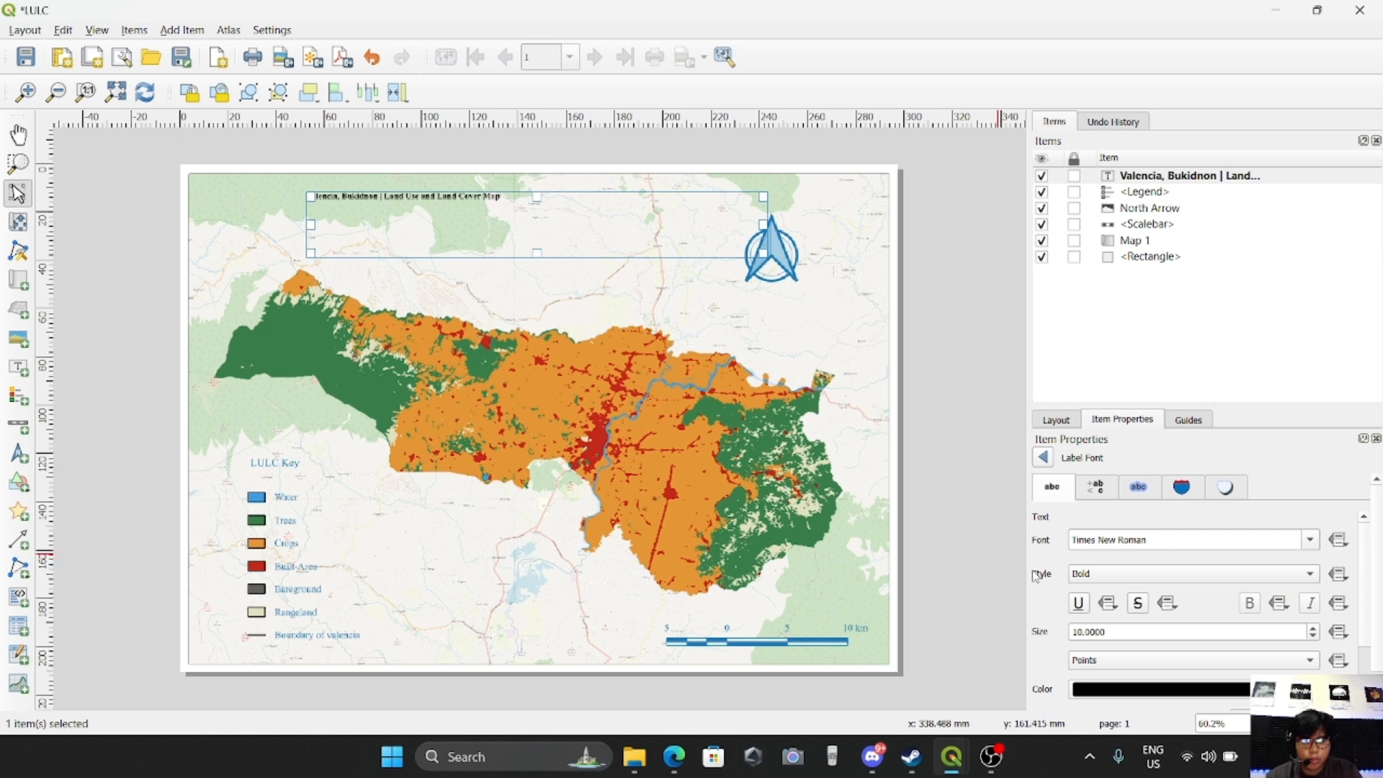
# Enlarge the title label's font size to 25
pyautogui.scroll(10, 1315, 633)
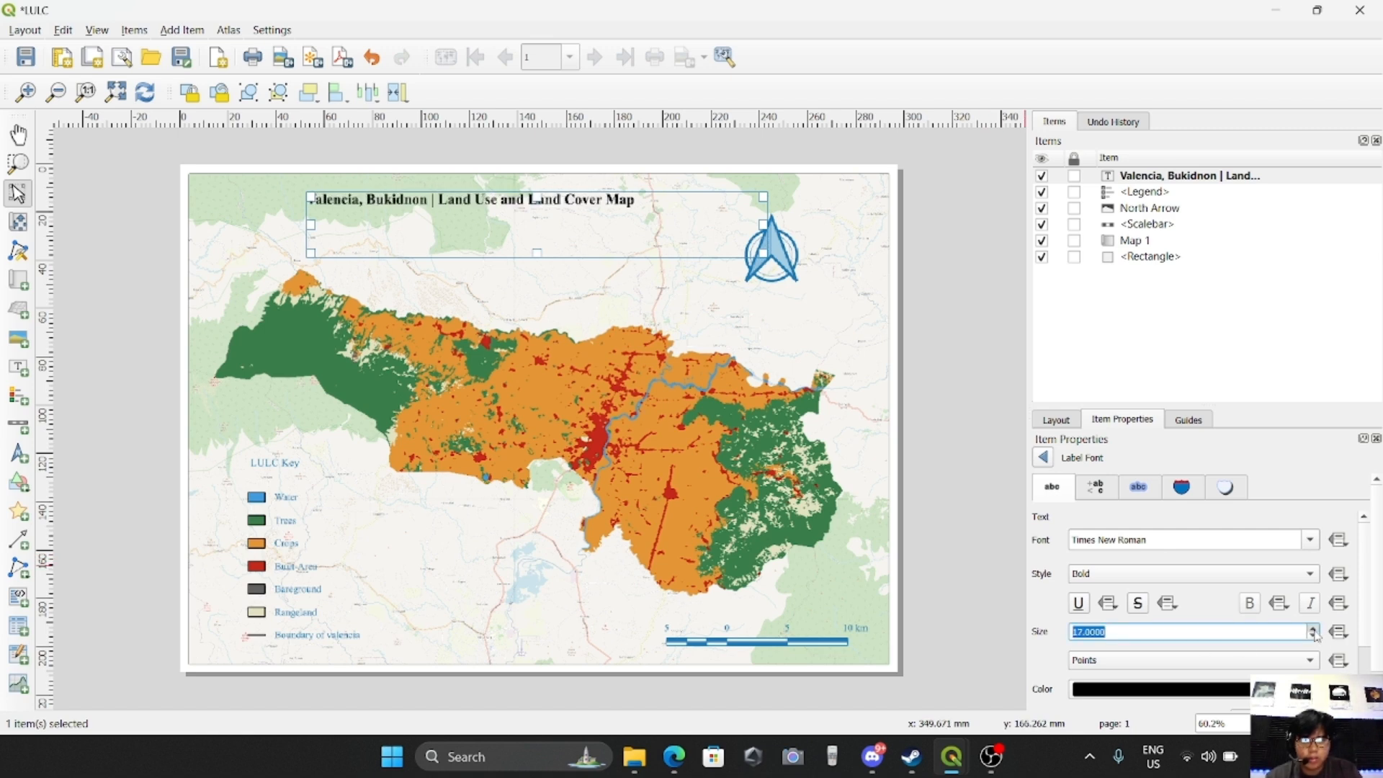
pyautogui.scroll(4, 1315, 633)
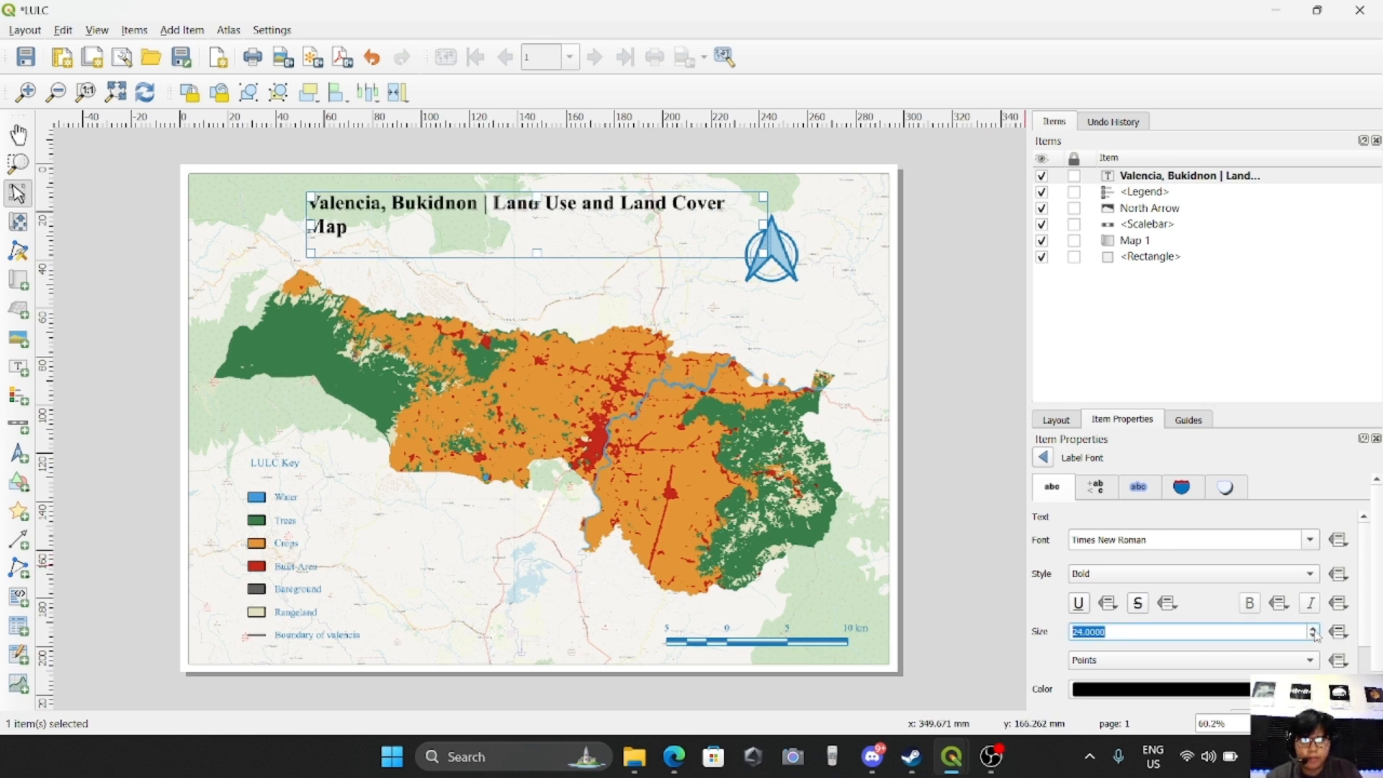
pyautogui.scroll(1, 1315, 633)
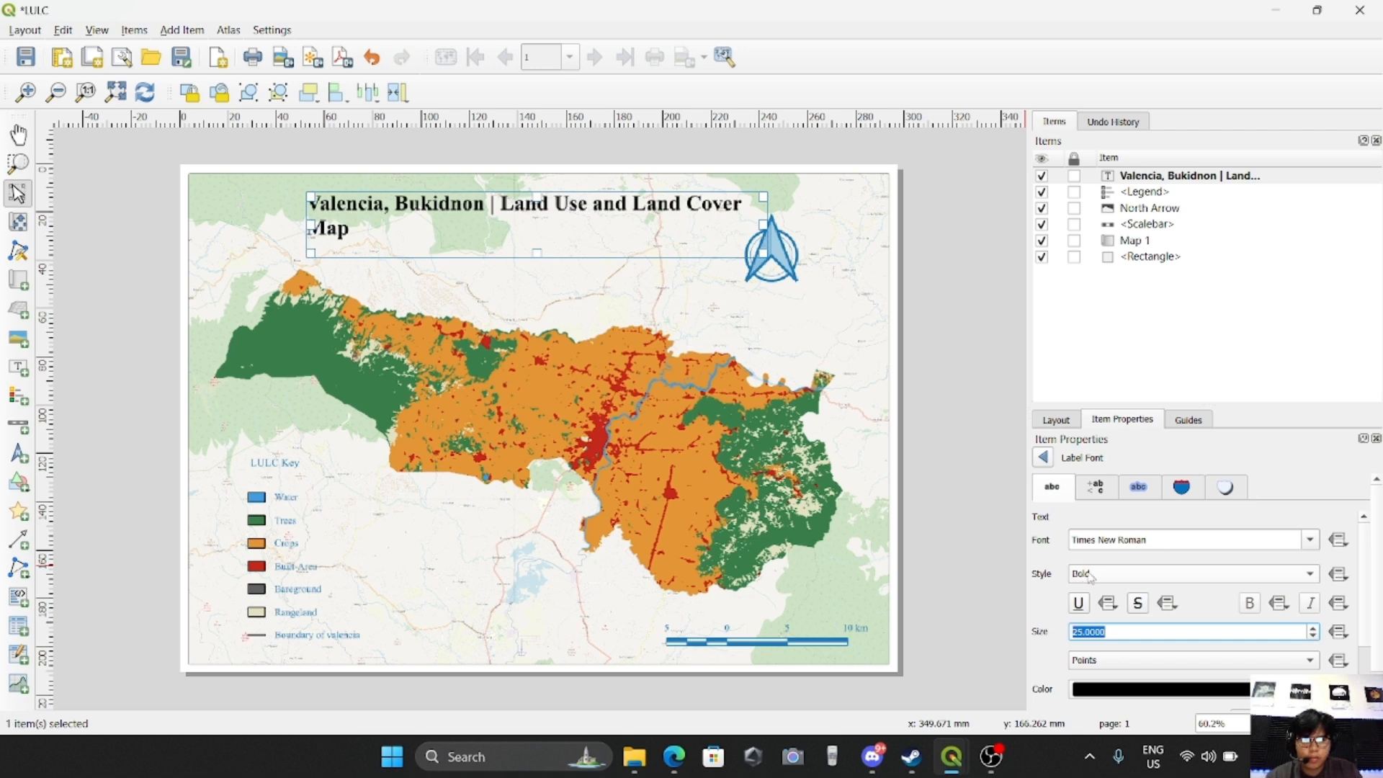
pyautogui.click(1044, 458)
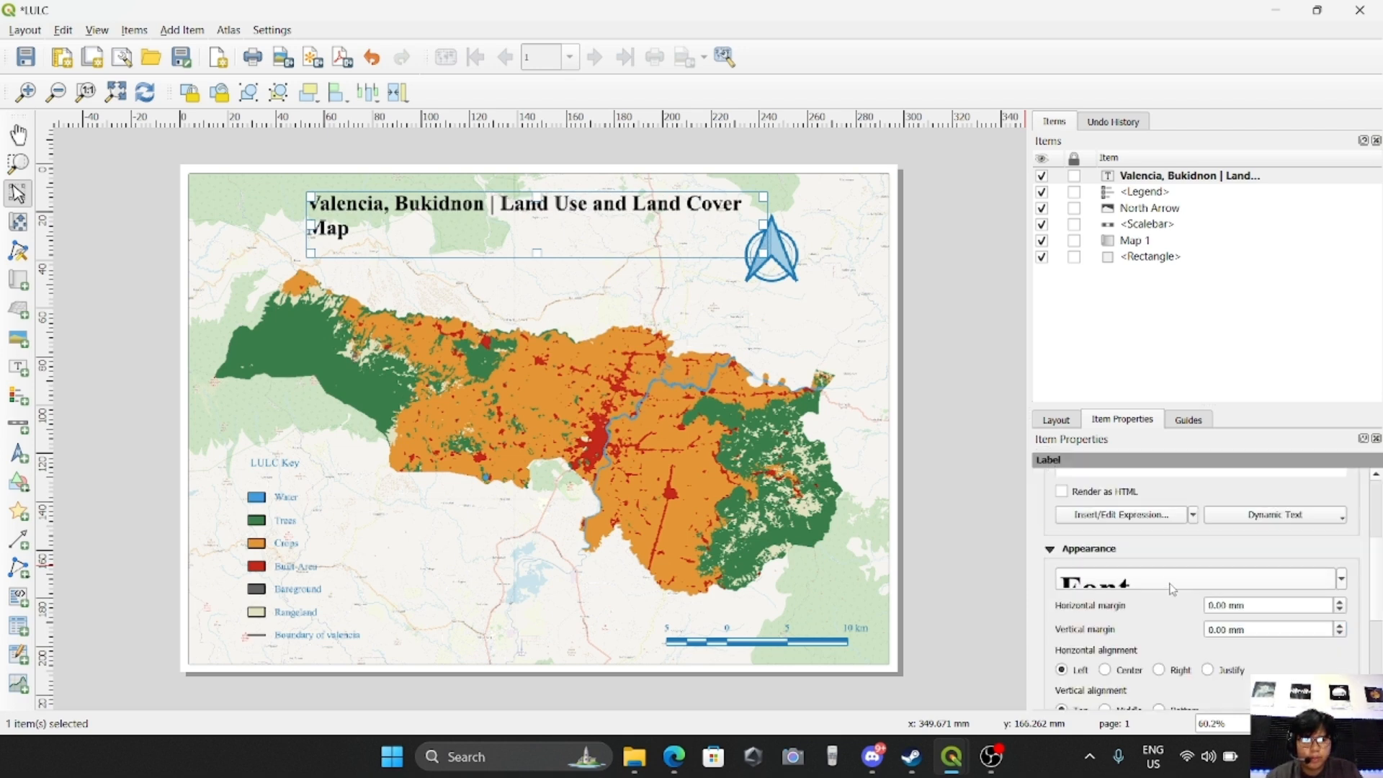
# Color the title text with the same medium blue used for the legend and scale bar
pyautogui.click(1241, 584)
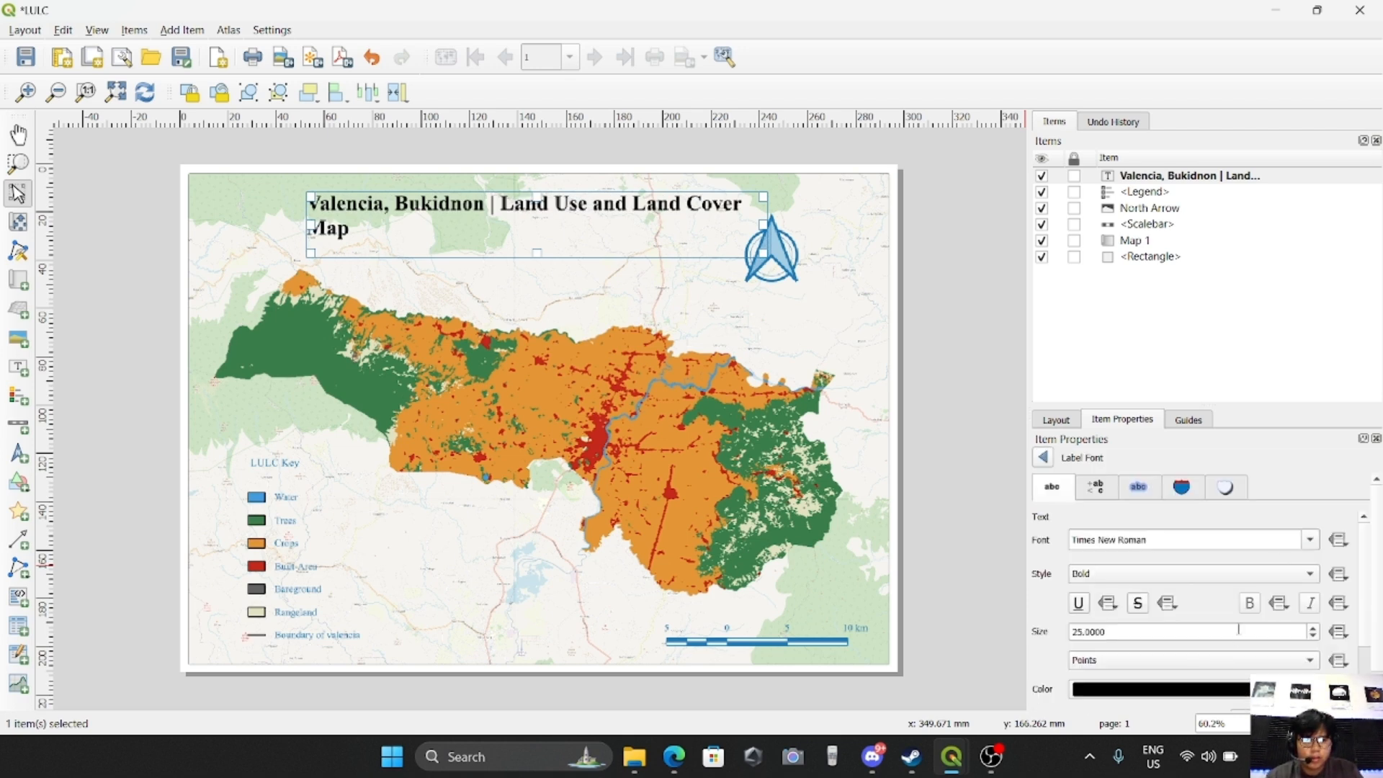
pyautogui.click(1243, 690)
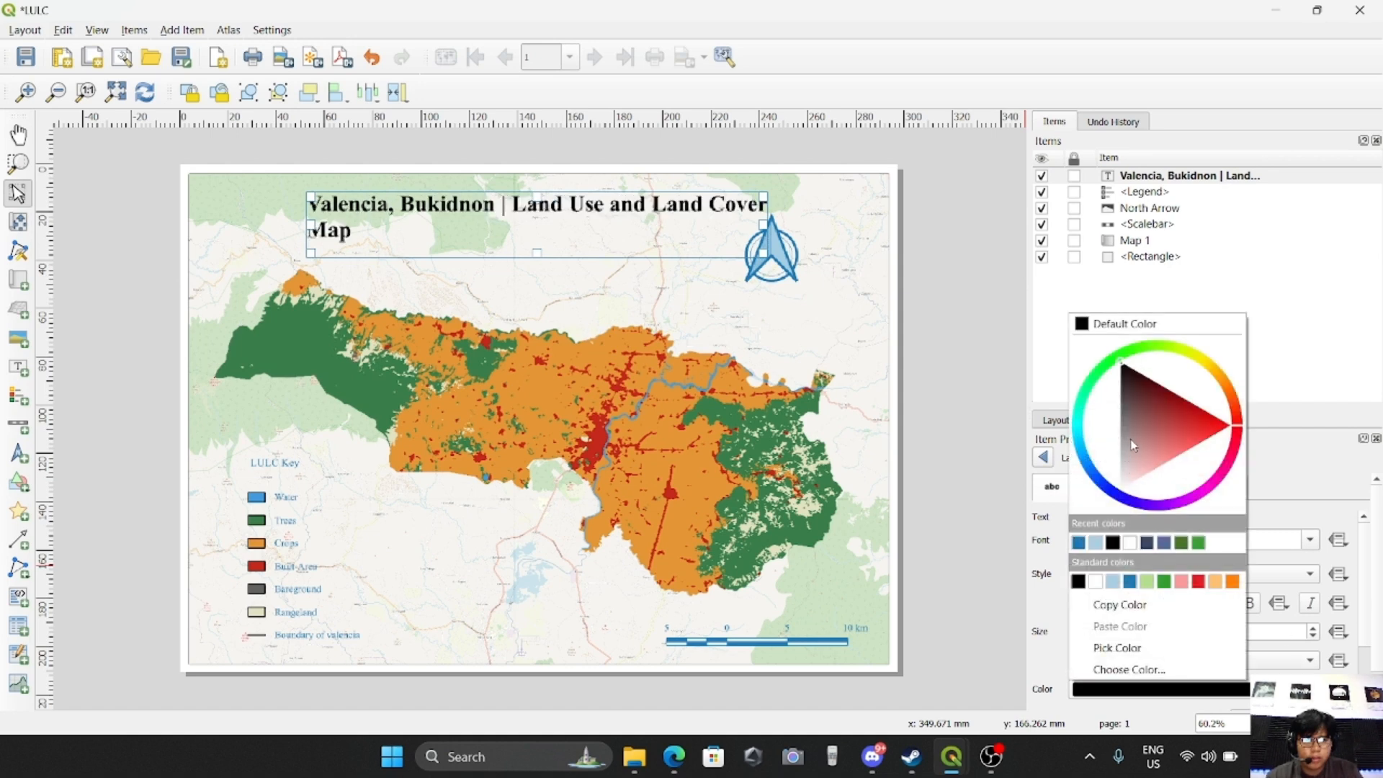
pyautogui.click(1079, 542)
pyautogui.scroll(-2, 1057, 631)
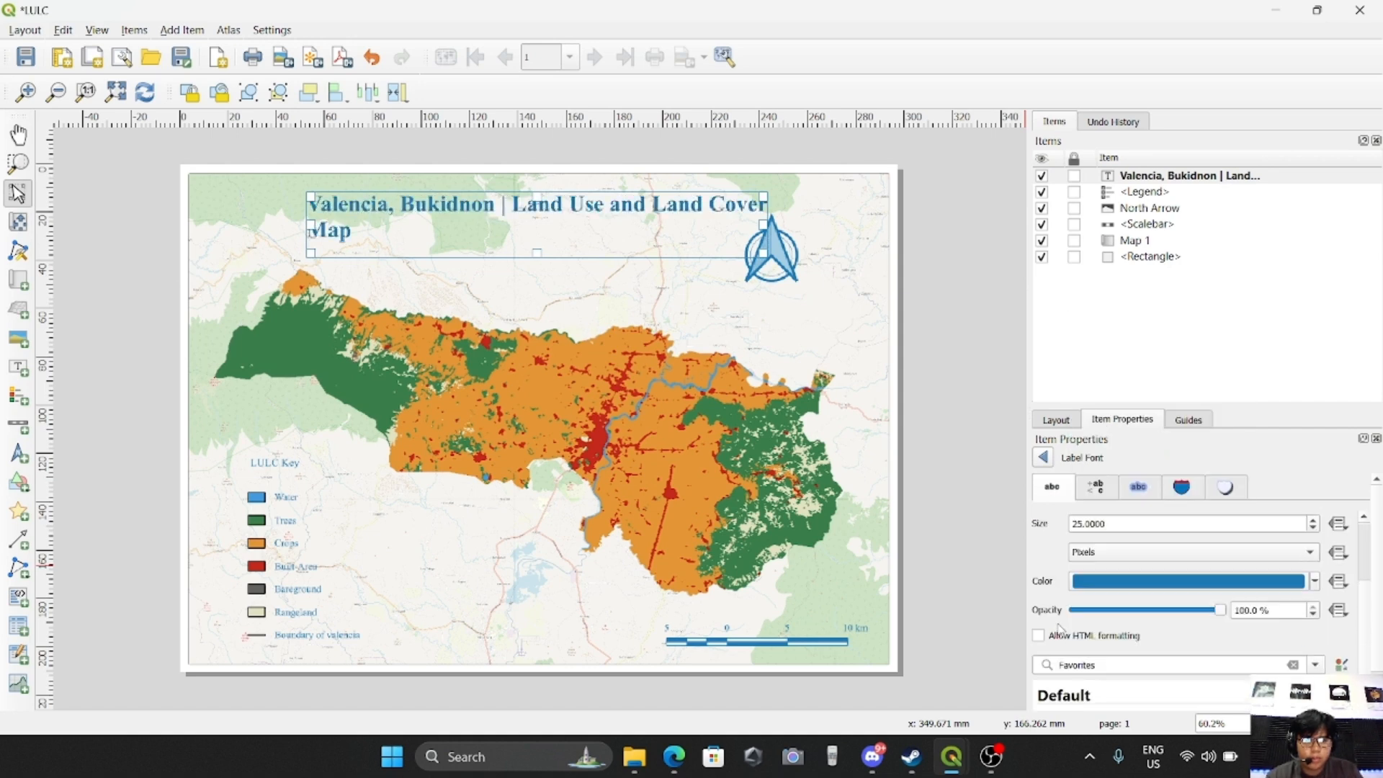
pyautogui.scroll(-2, 1061, 631)
pyautogui.scroll(2, 1062, 628)
pyautogui.scroll(-3, 1065, 604)
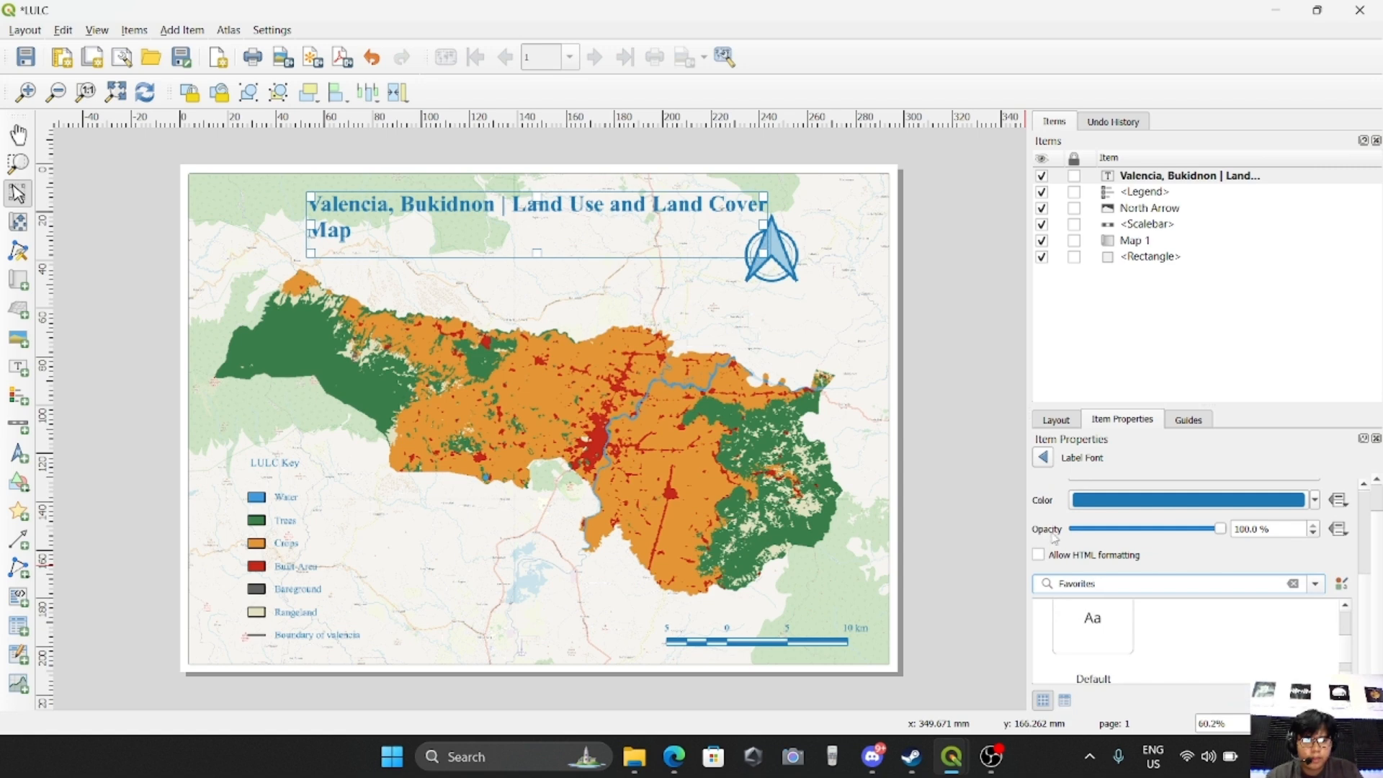
pyautogui.scroll(3, 1054, 537)
pyautogui.click(1045, 459)
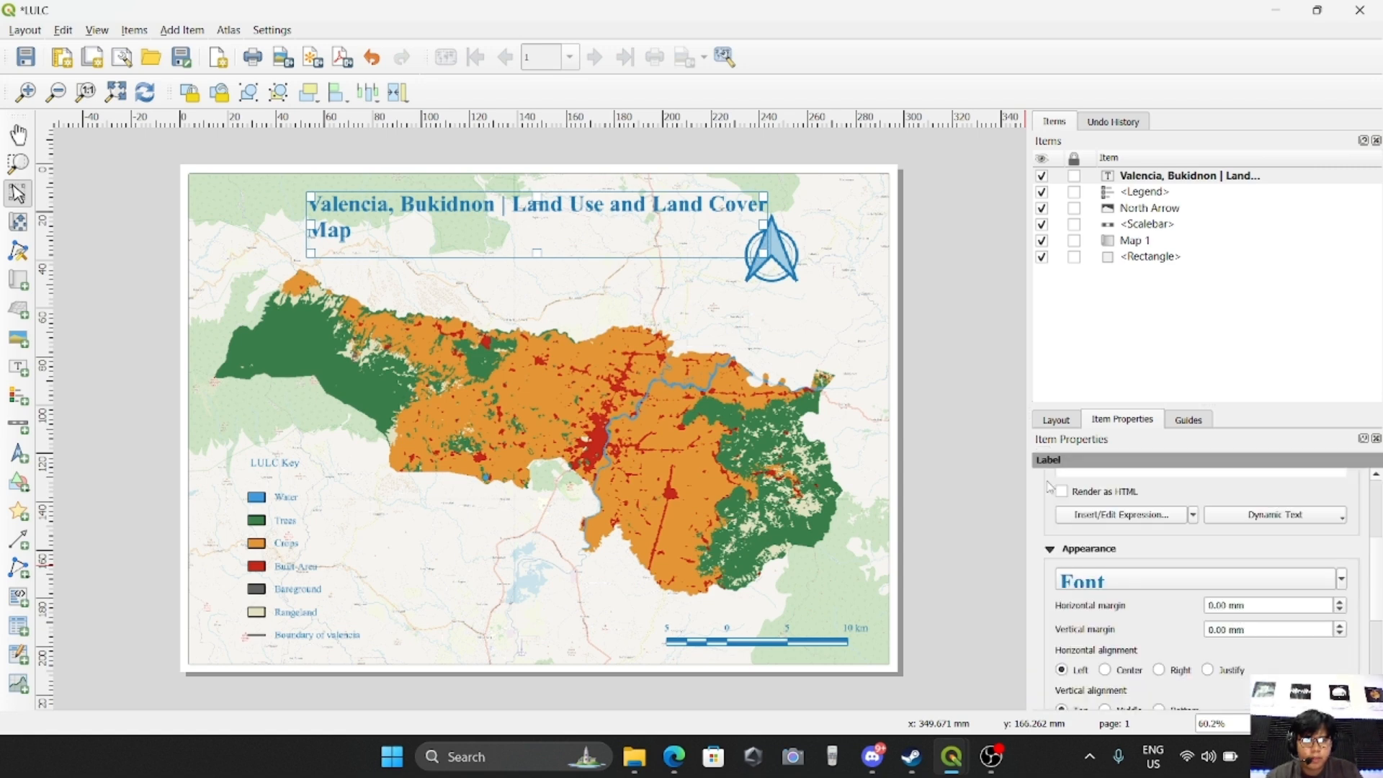
# Center the title text horizontally within its label
pyautogui.scroll(-3, 1050, 584)
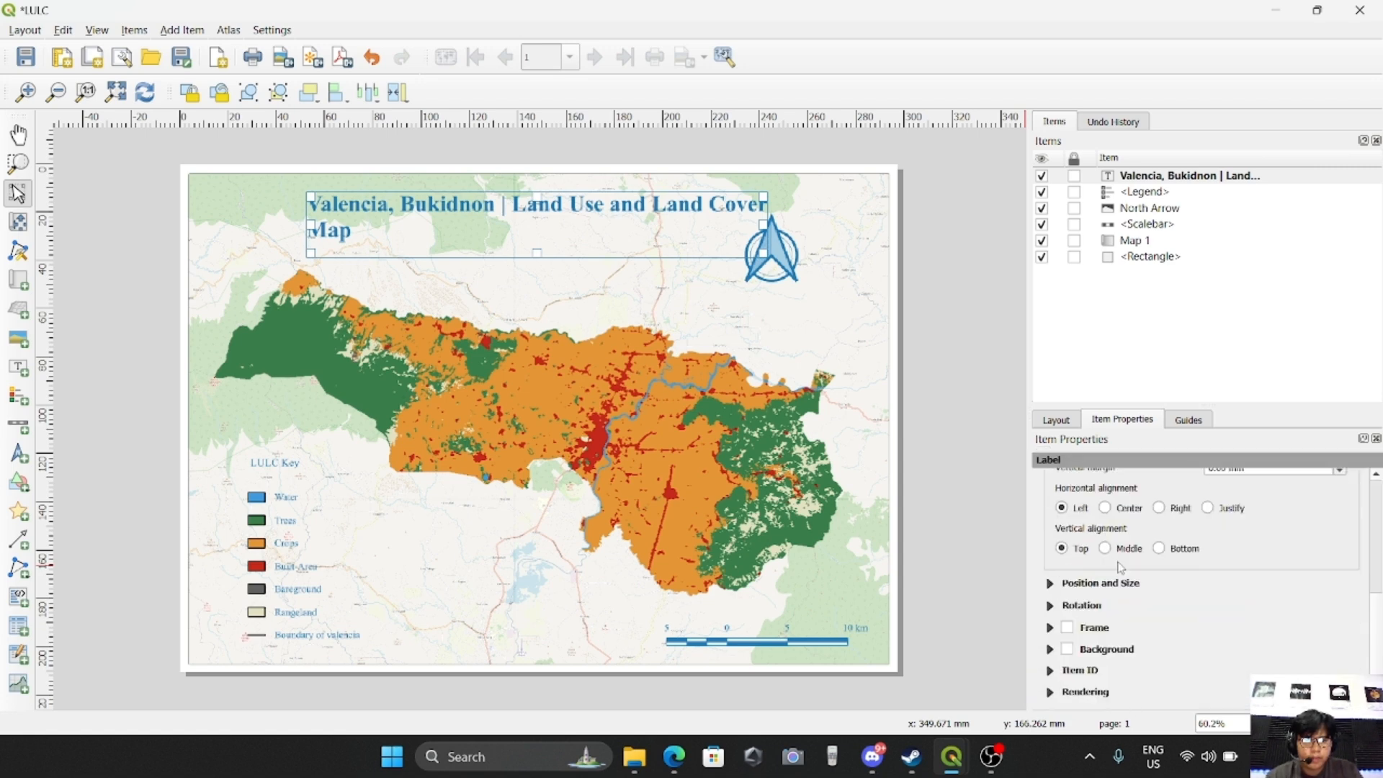
pyautogui.click(1106, 508)
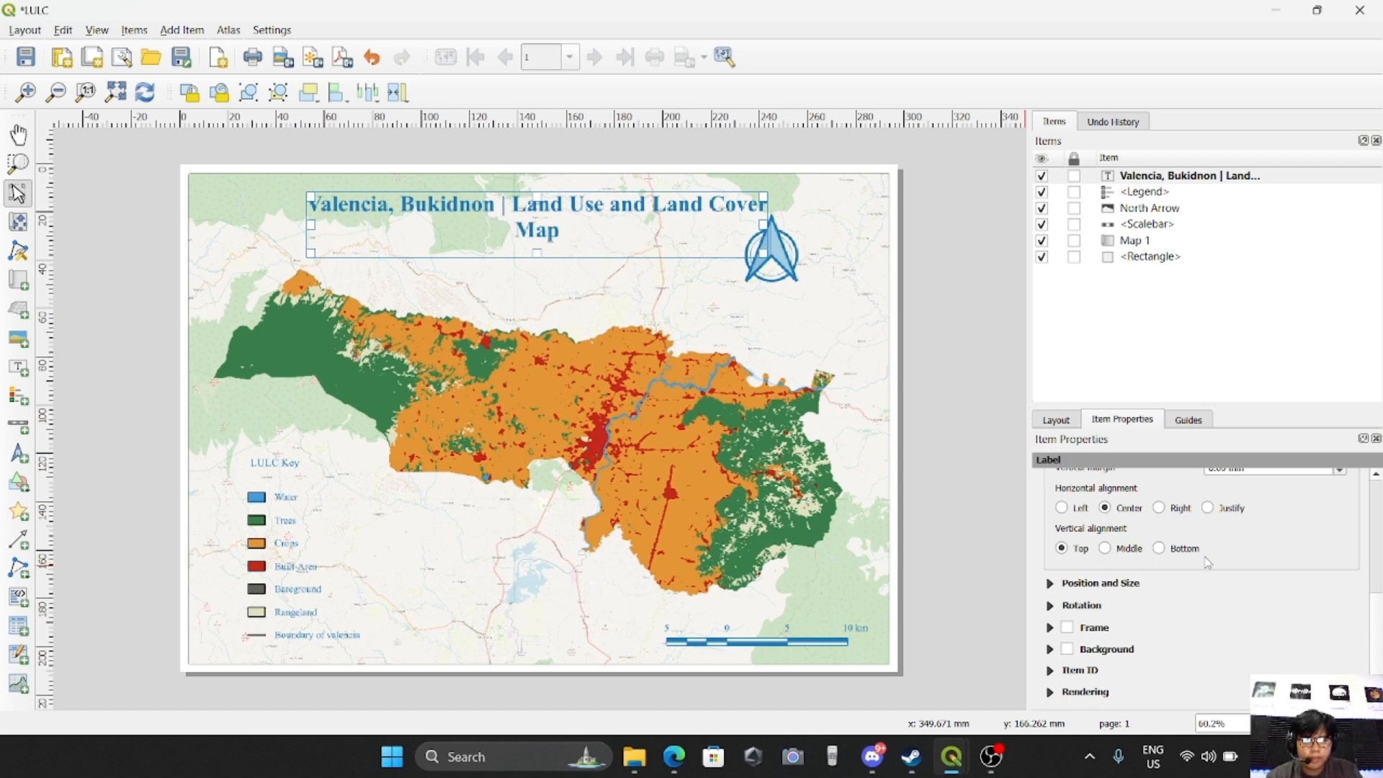
pyautogui.scroll(6, 1247, 554)
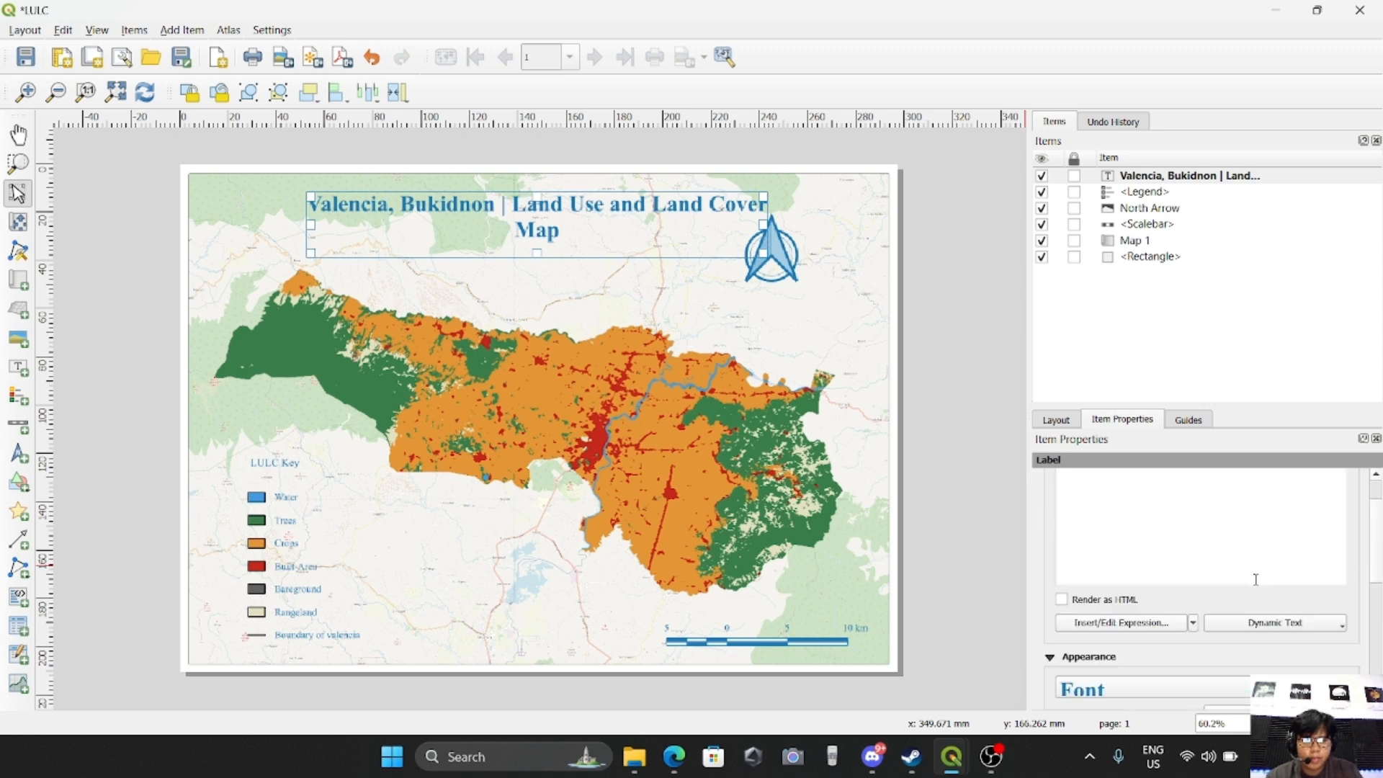
# Move the north arrow slightly down and to the right, clear of the title label
pyautogui.click(1001, 408)
pyautogui.click(764, 261)
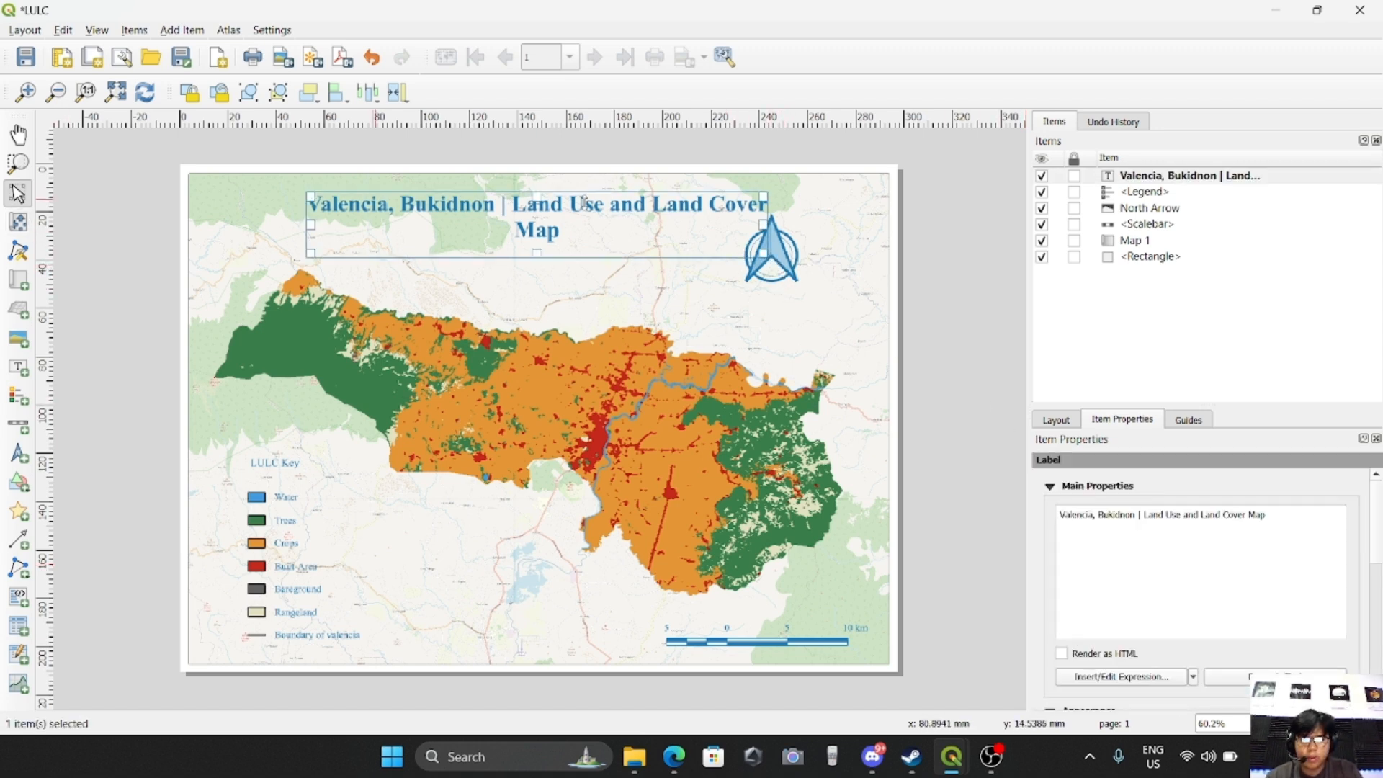
pyautogui.click(1144, 211)
pyautogui.moveTo(783, 259); pyautogui.dragTo(811, 289)
# Widen the title label on both sides so its text fits on one centered line, and deselect it
pyautogui.click(593, 222)
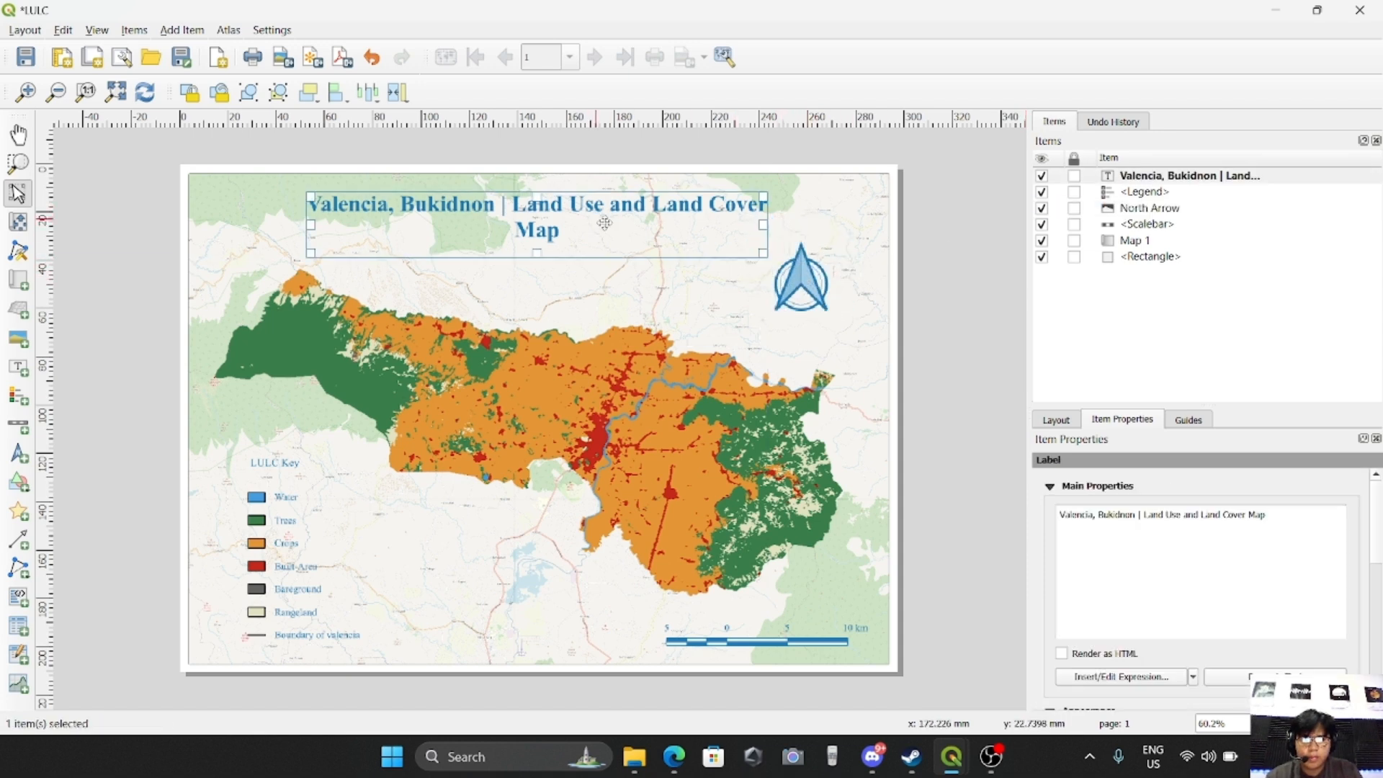
pyautogui.moveTo(815, 229); pyautogui.dragTo(840, 228)
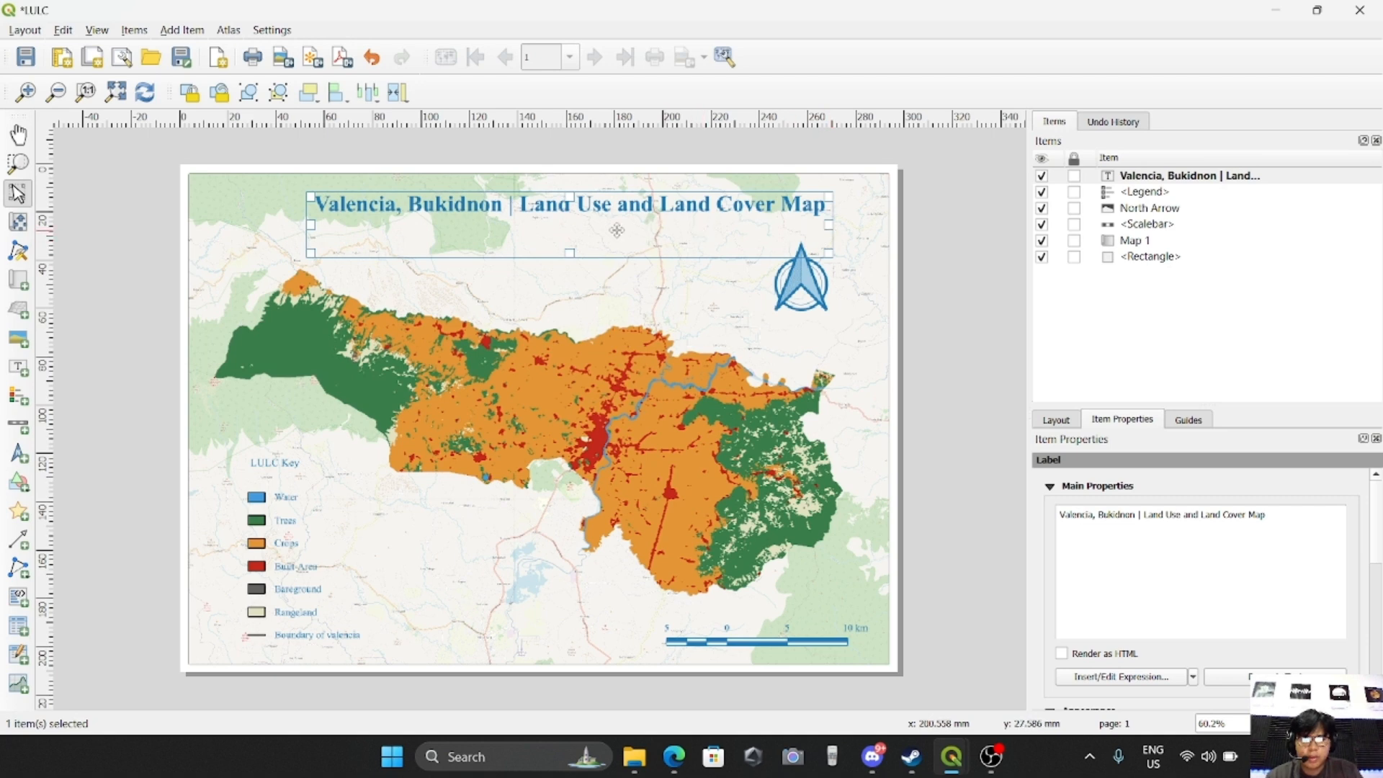
pyautogui.moveTo(314, 225); pyautogui.dragTo(255, 227)
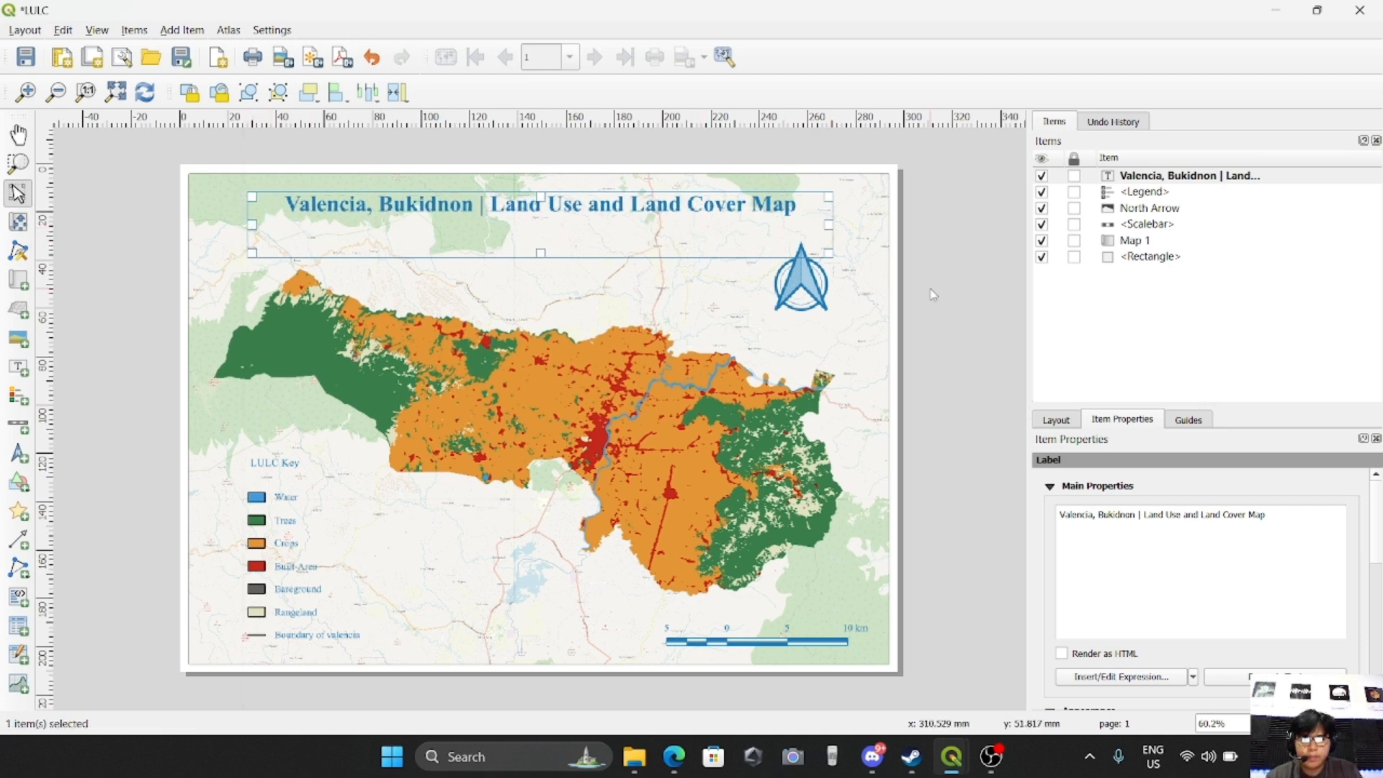
pyautogui.click(957, 275)
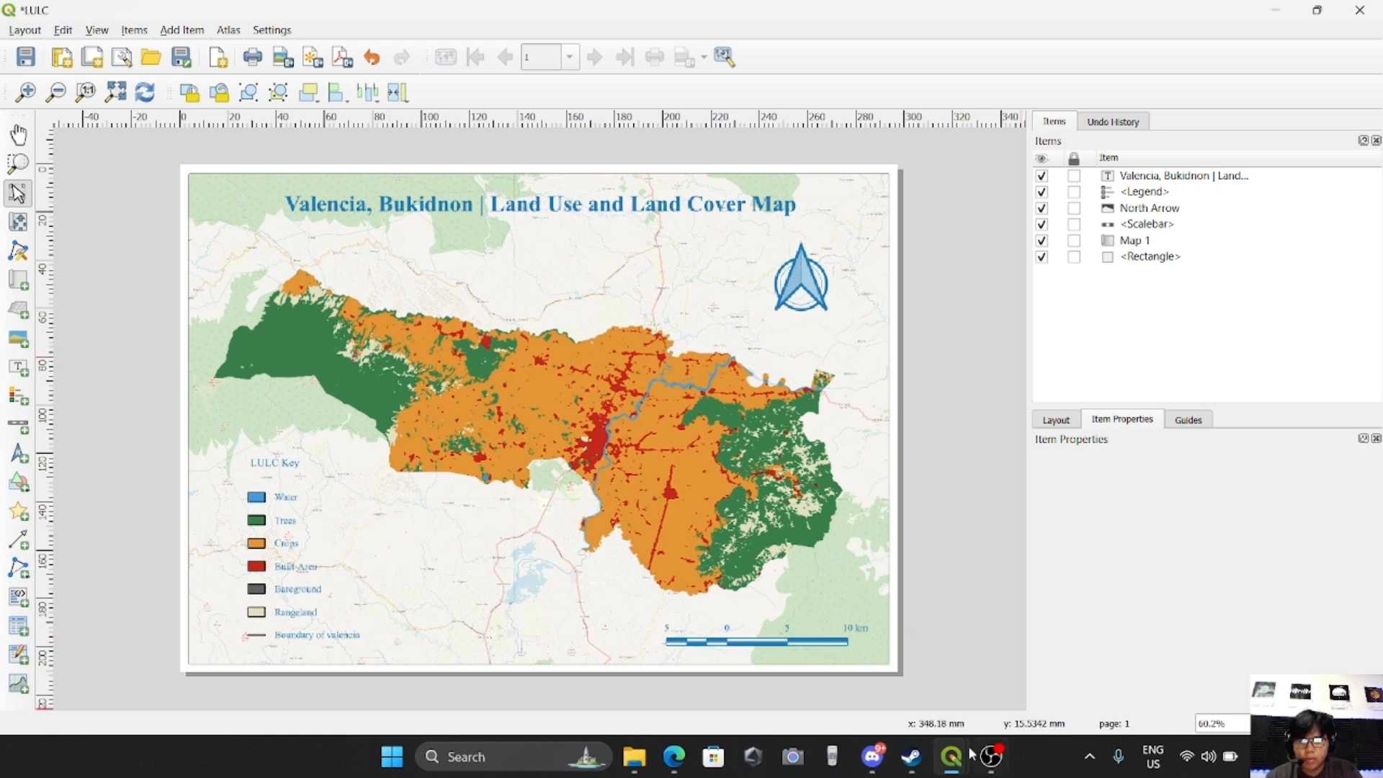
# Switch to the main QGIS project window and set the Valencia boundary layer's line width to 0.86 mm
pyautogui.moveTo(953, 765)
pyautogui.click(905, 695)
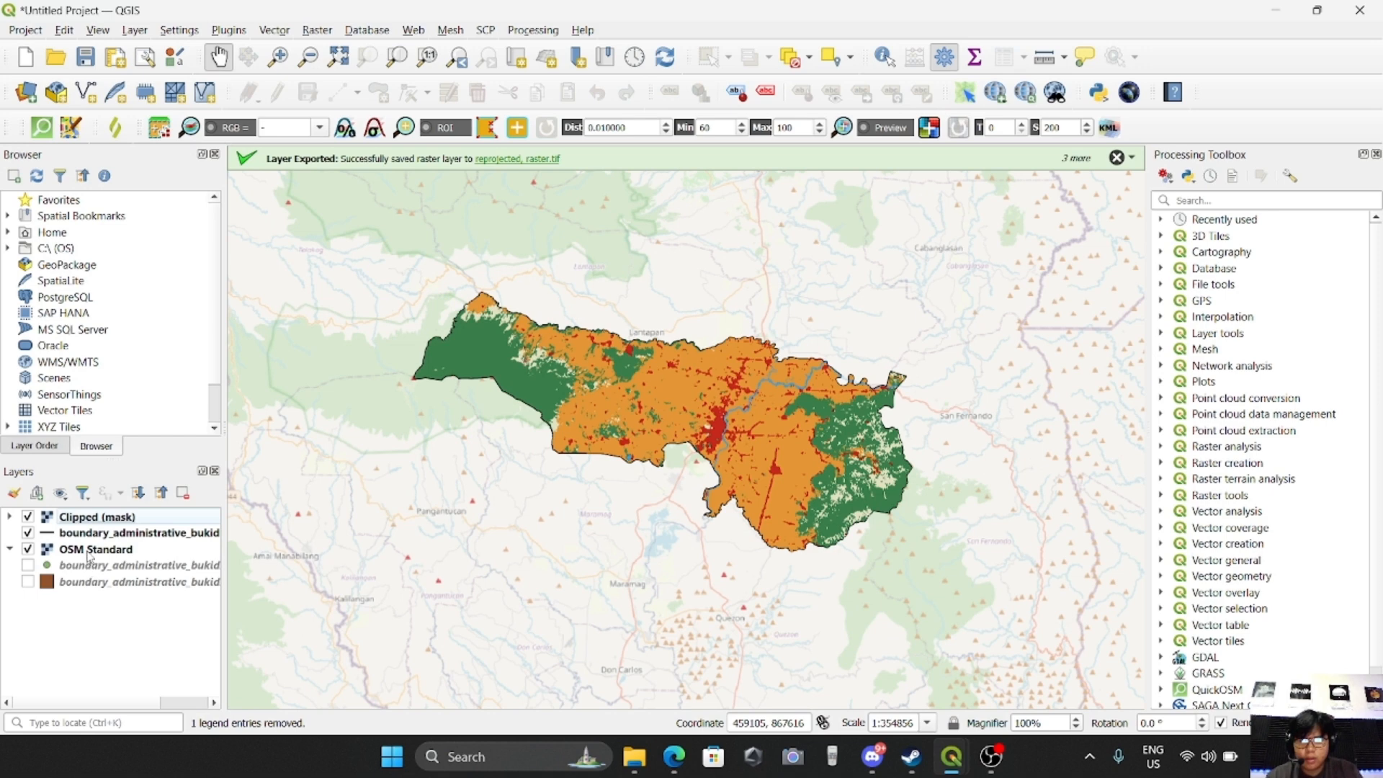
pyautogui.click(65, 533)
pyautogui.rightClick(127, 537)
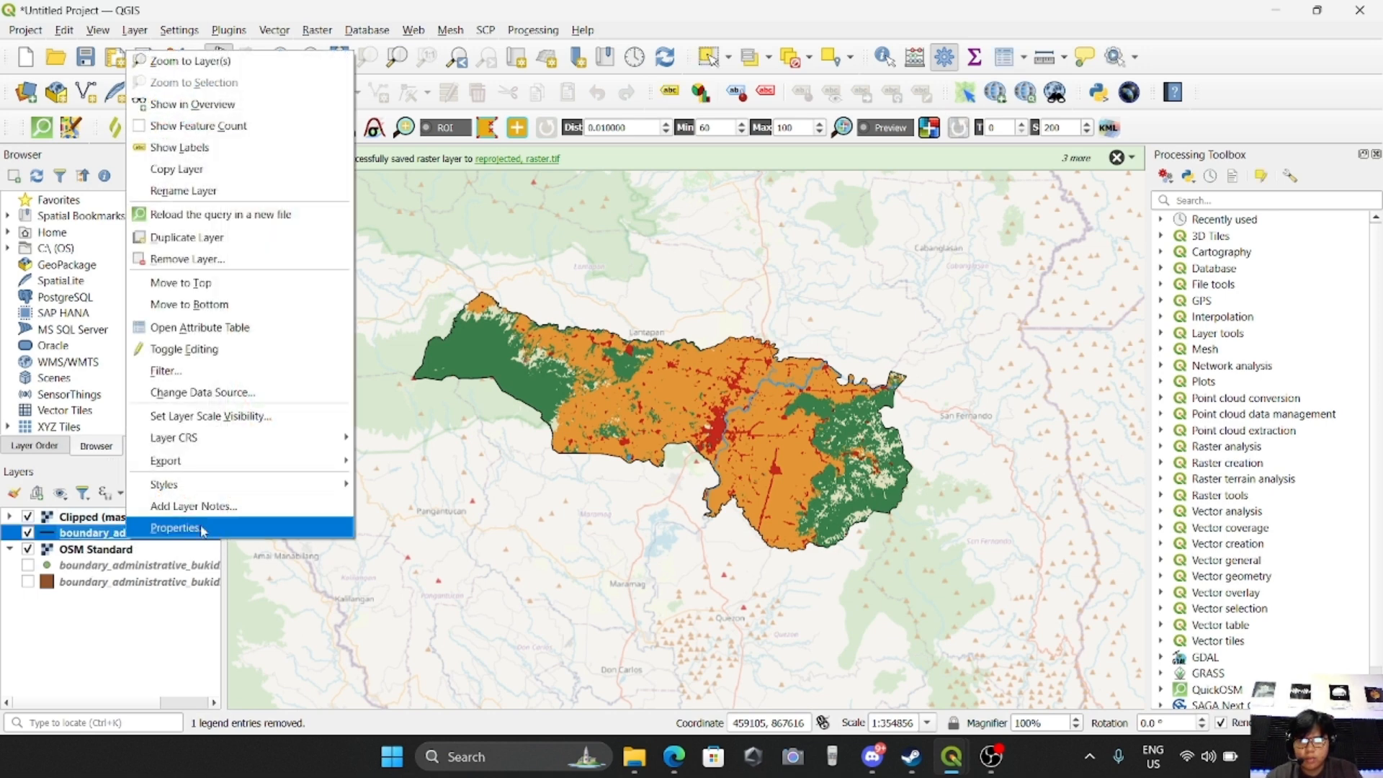
pyautogui.click(202, 531)
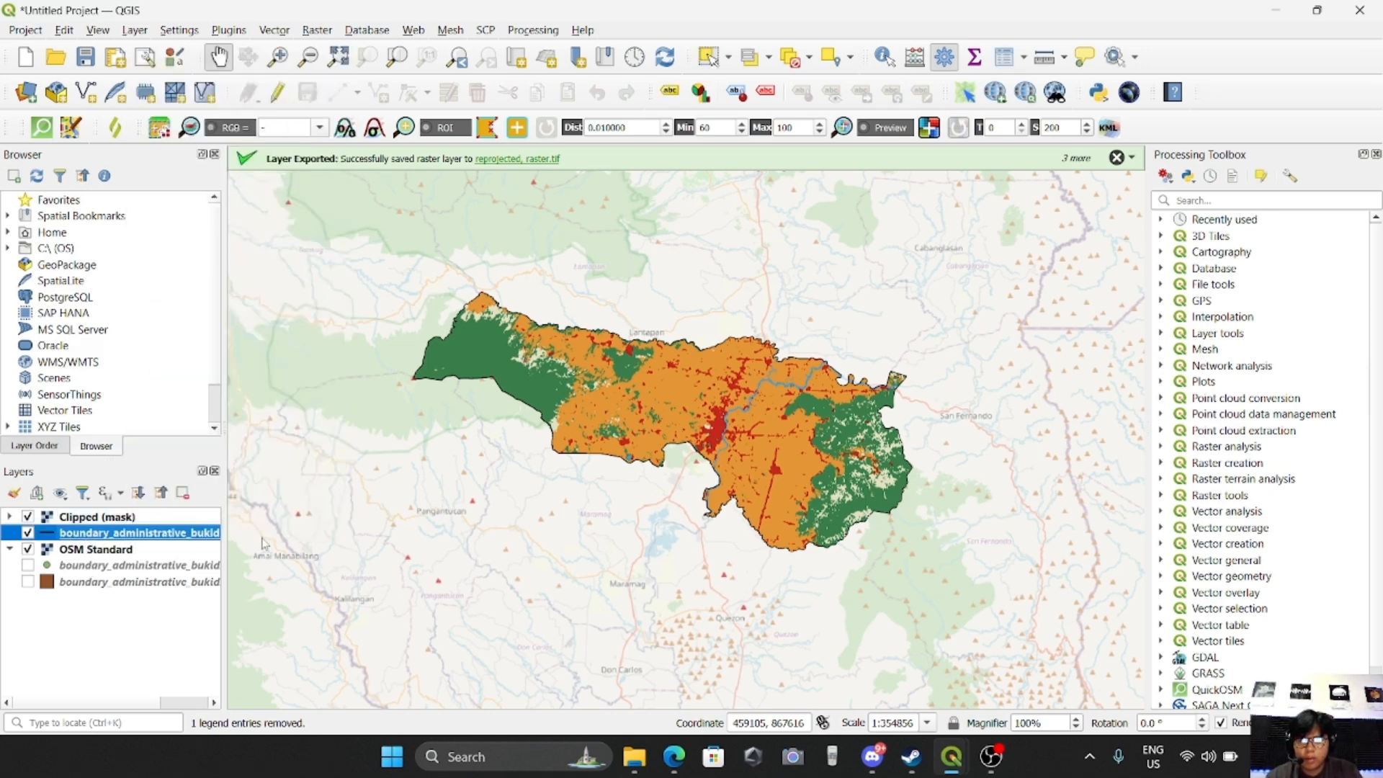
pyautogui.doubleClick(169, 537)
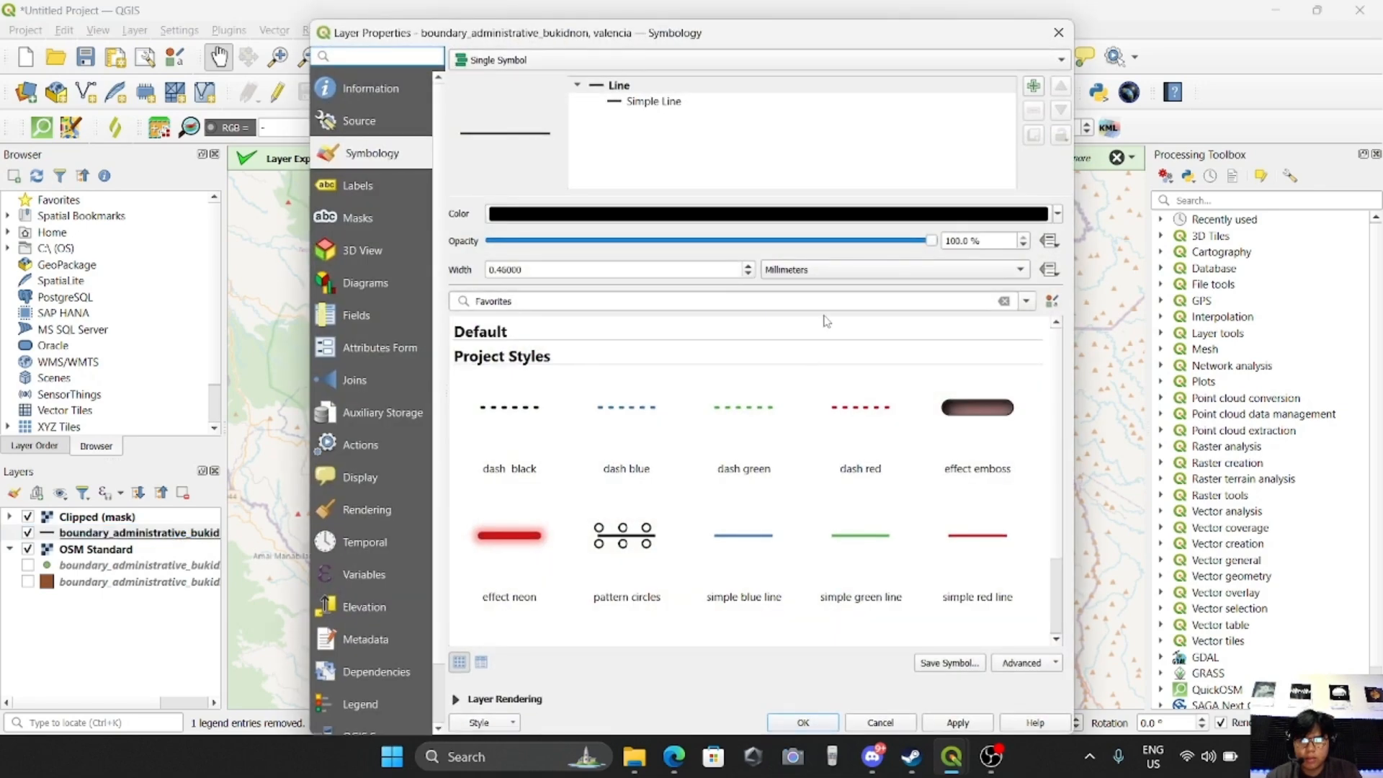
pyautogui.click(748, 266)
pyautogui.click(748, 267)
pyautogui.click(958, 723)
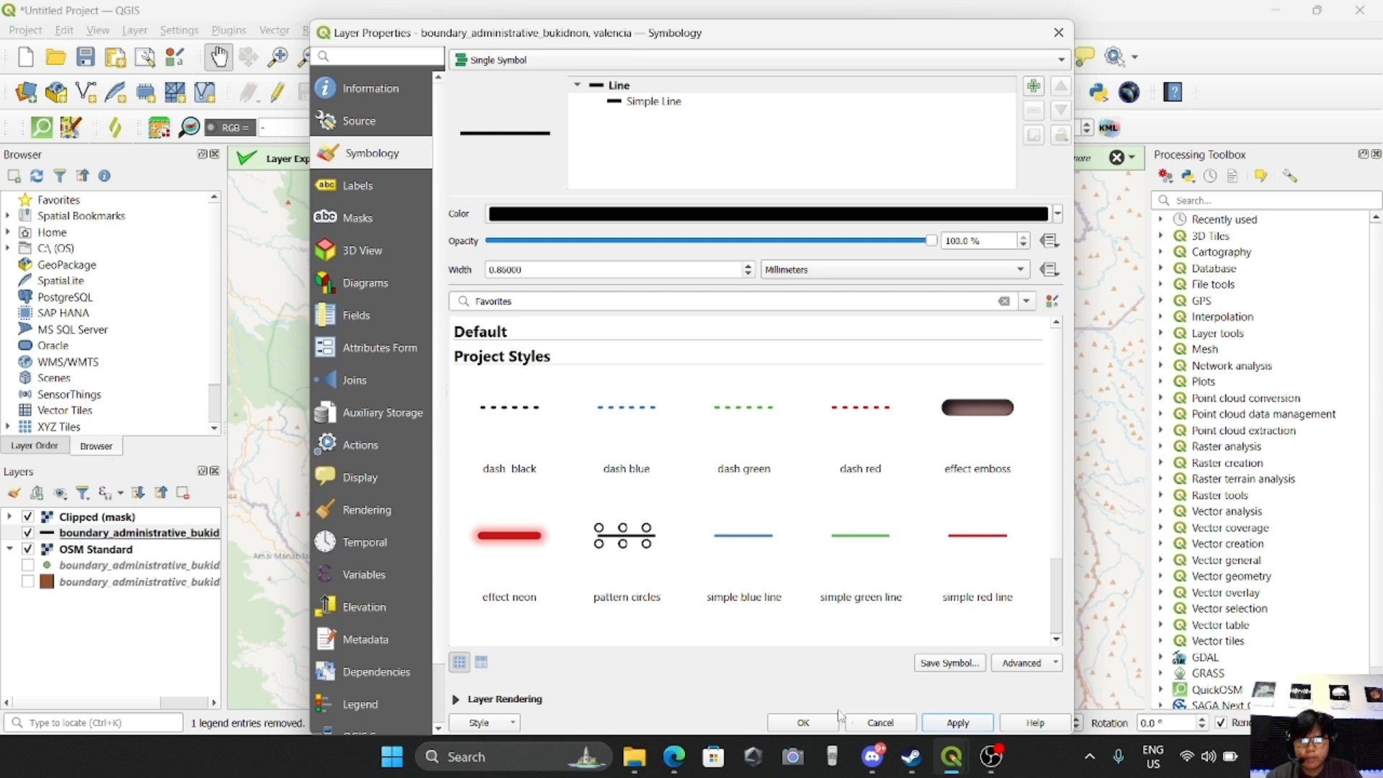
pyautogui.click(803, 722)
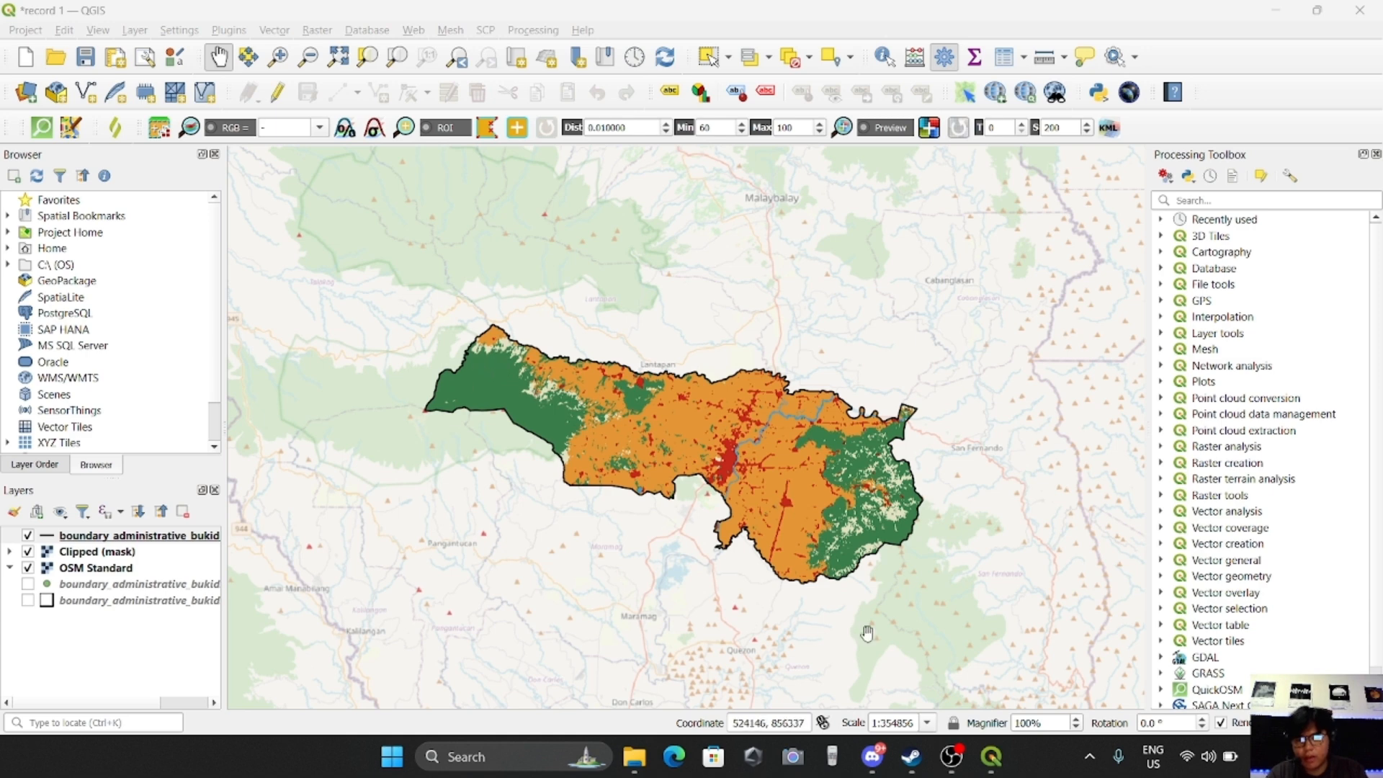
# Return to the LULC layout window and look over the layout's export options
pyautogui.moveTo(993, 762)
pyautogui.click(1073, 691)
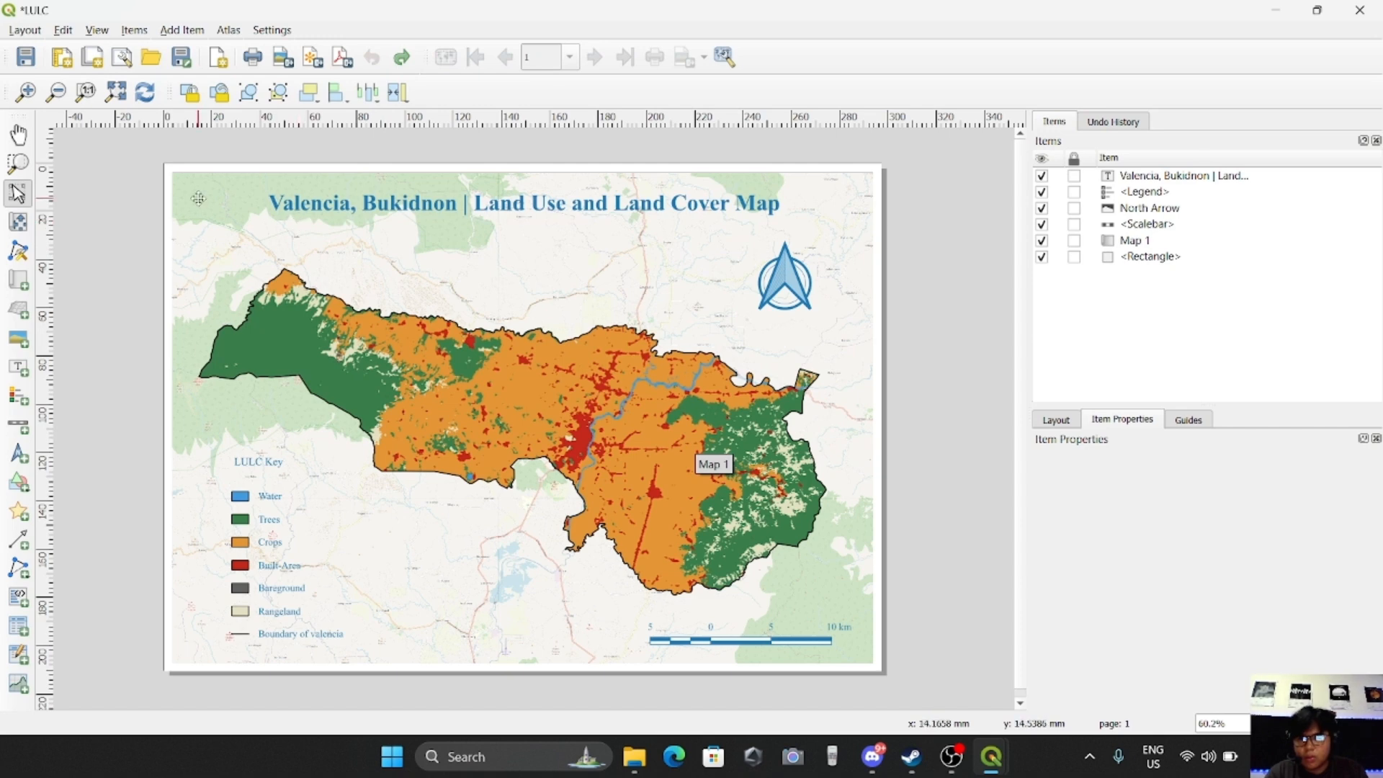
pyautogui.click(25, 30)
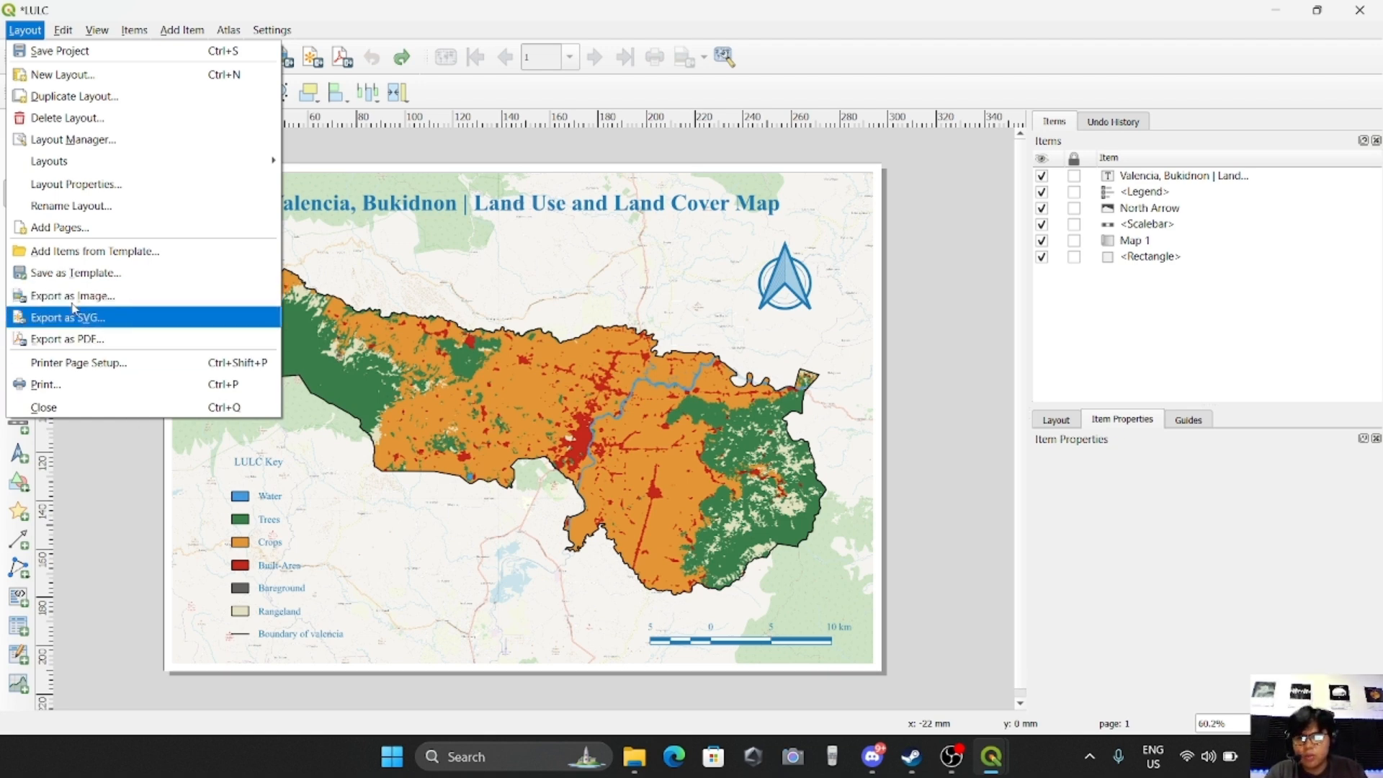
pyautogui.click(919, 370)
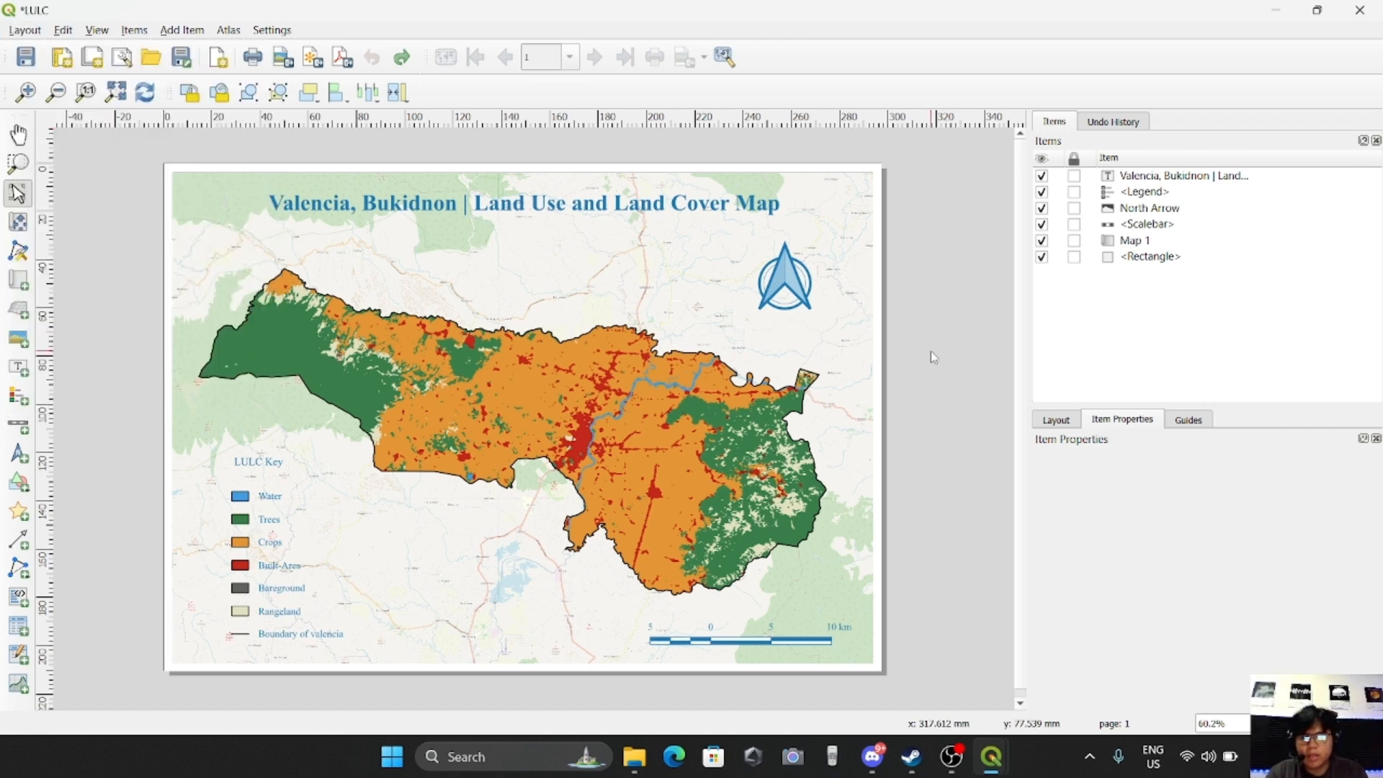